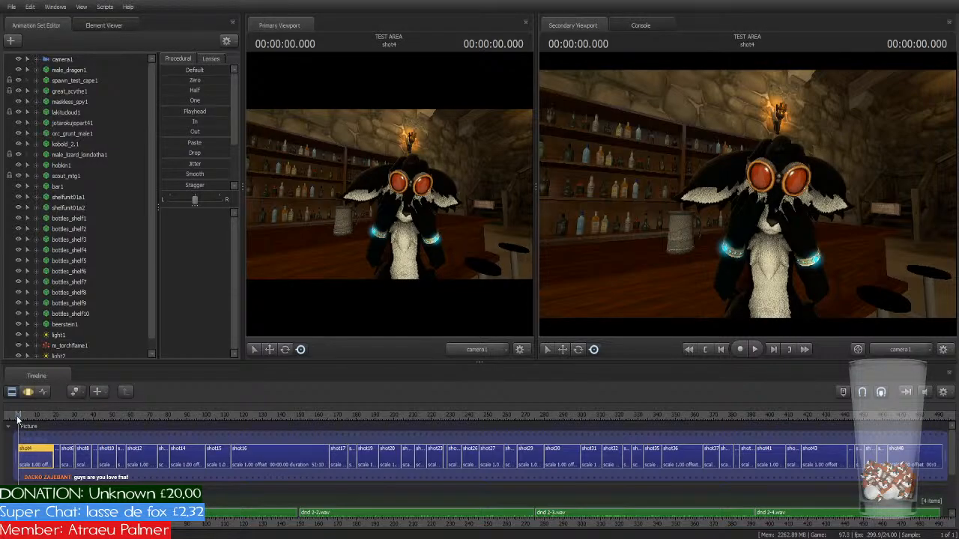
Step: Jump the playhead to the start of shot6 and preview the opening of the shot
{"action": "key", "text": "Down"}
{"action": "key", "text": "Down"}
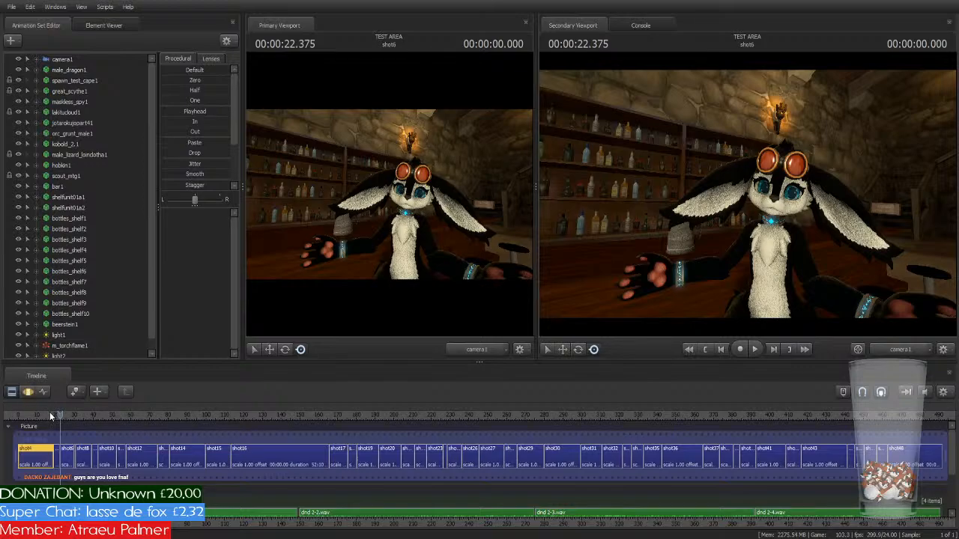
{"action": "key", "text": "space"}
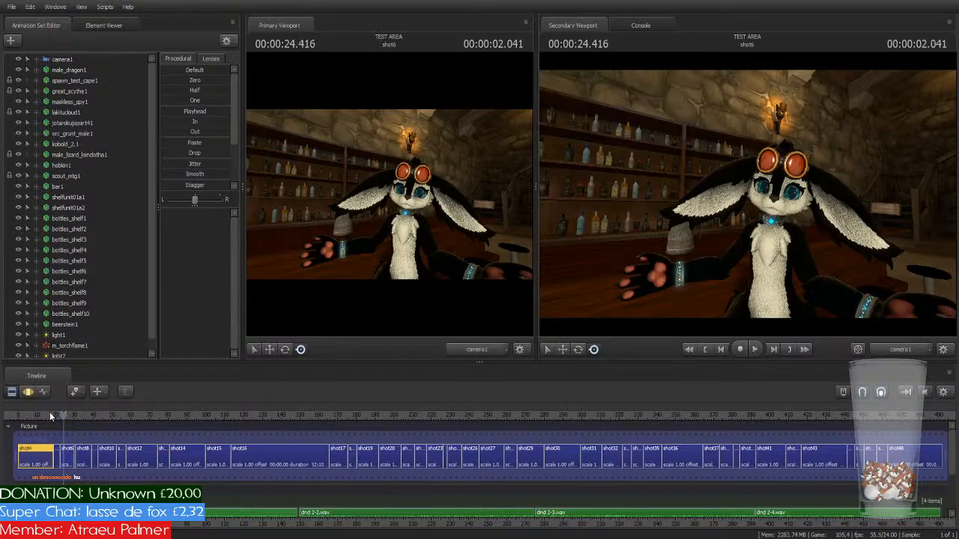
{"action": "key", "text": "space"}
Step: Select shot6 in the Clip Editor and open it in the Motion Editor
{"action": "left_click", "coordinate": [28, 391]}
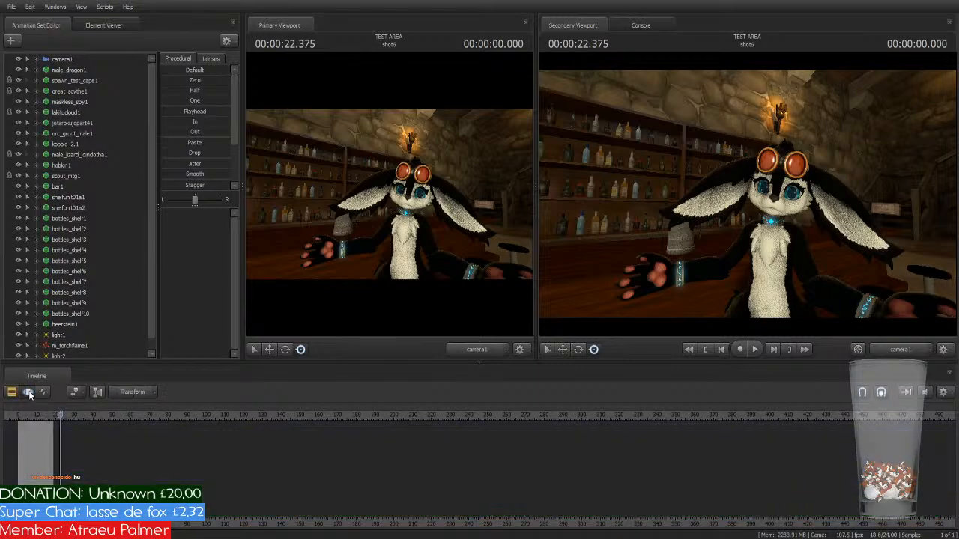
{"action": "left_click", "coordinate": [11, 391]}
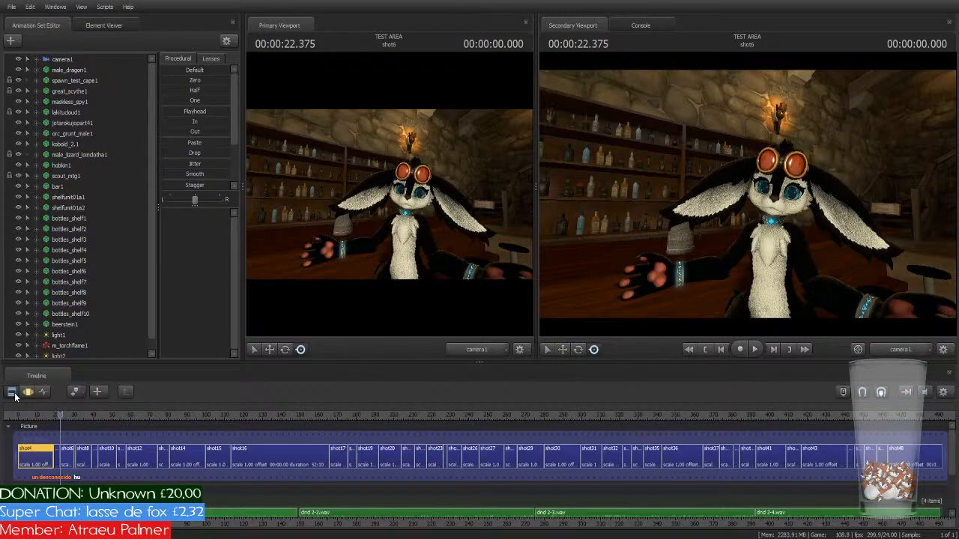
{"action": "scroll", "coordinate": [74, 459], "scroll_direction": "up", "scroll_amount": 2}
{"action": "left_click", "coordinate": [74, 458]}
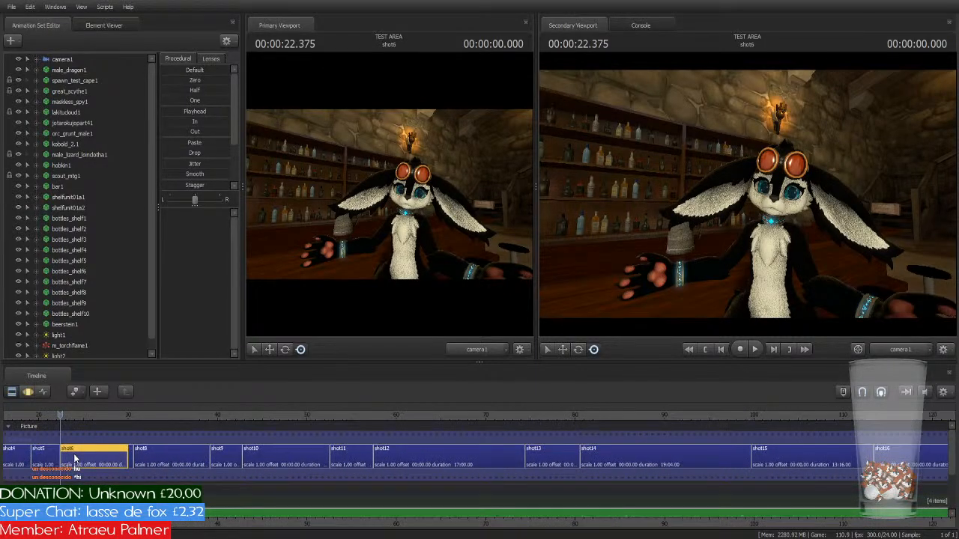
{"action": "left_click", "coordinate": [27, 391]}
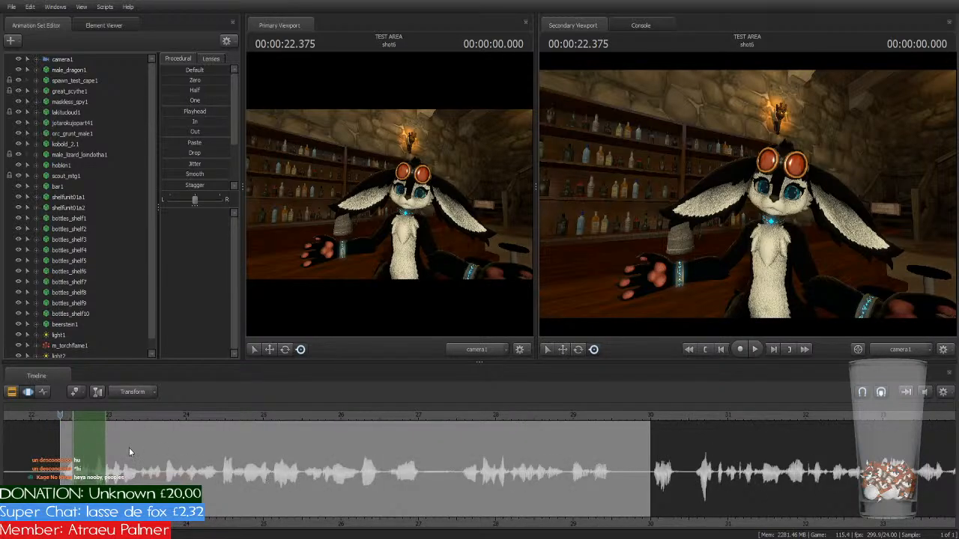
{"action": "scroll", "coordinate": [91, 417], "scroll_direction": "up", "scroll_amount": 2}
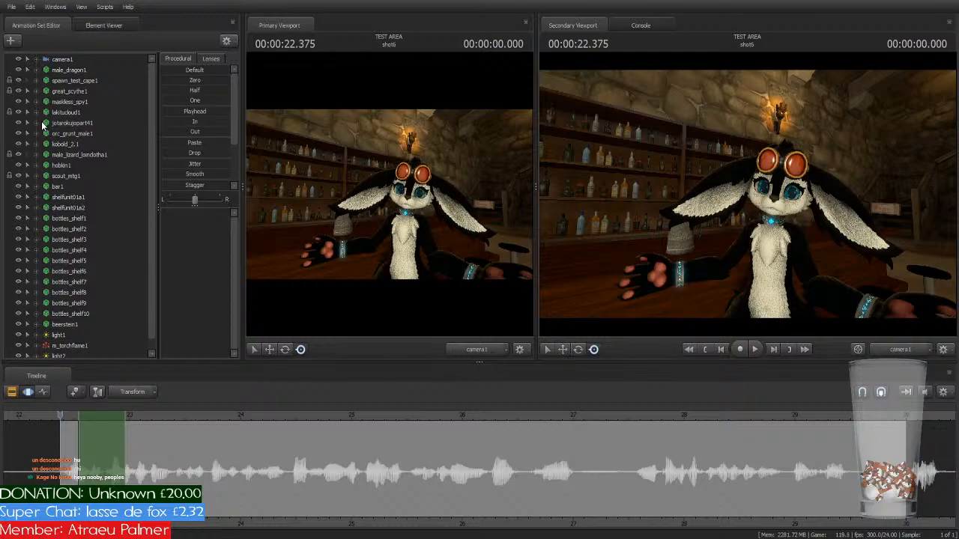
Step: Expand the hobkin1 animation set and select its Face controls
{"action": "left_click", "coordinate": [34, 145]}
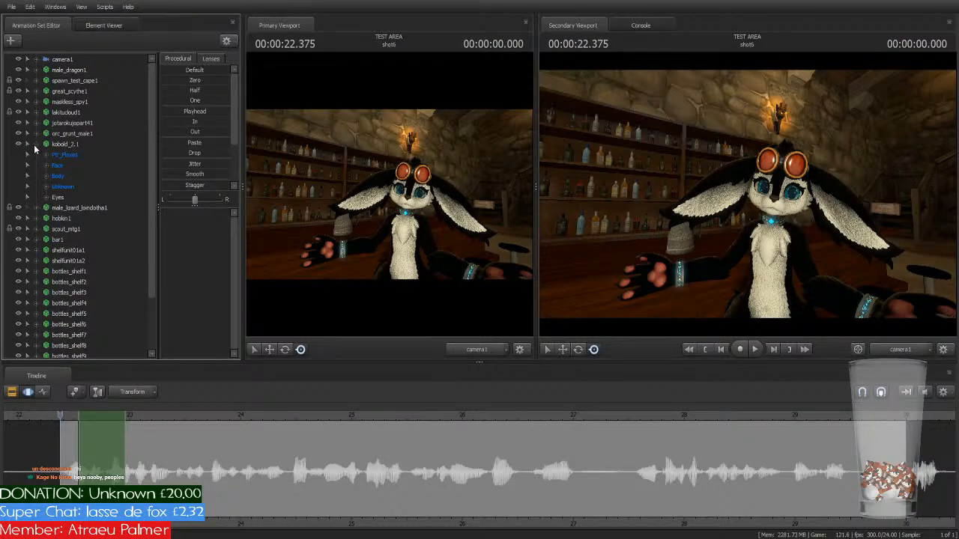
{"action": "left_click", "coordinate": [33, 144]}
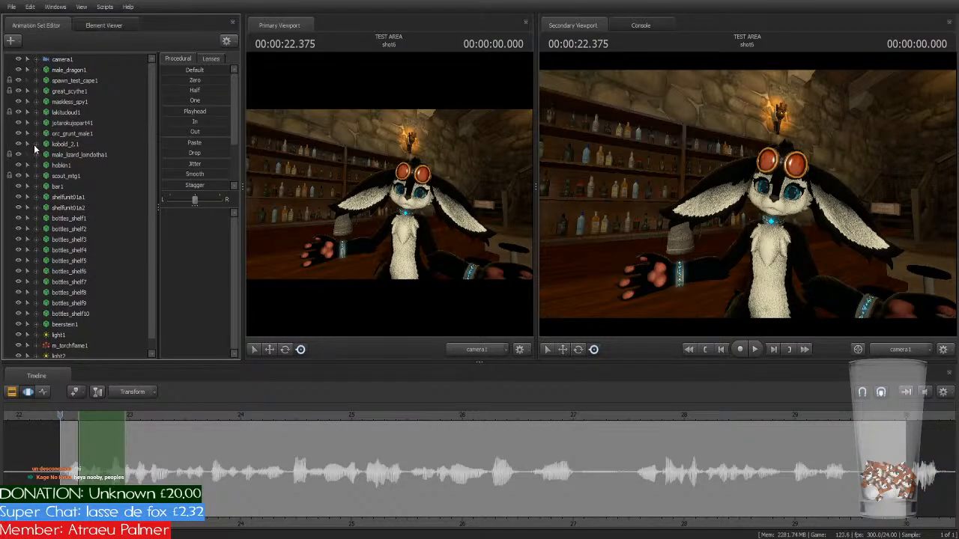
{"action": "left_click", "coordinate": [35, 164]}
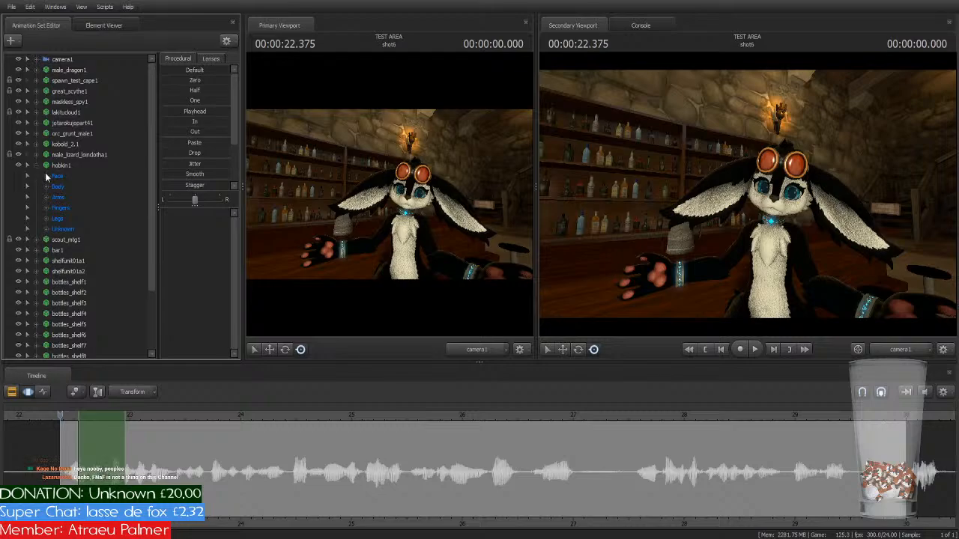
{"action": "left_click", "coordinate": [45, 175]}
{"action": "left_click", "coordinate": [57, 176]}
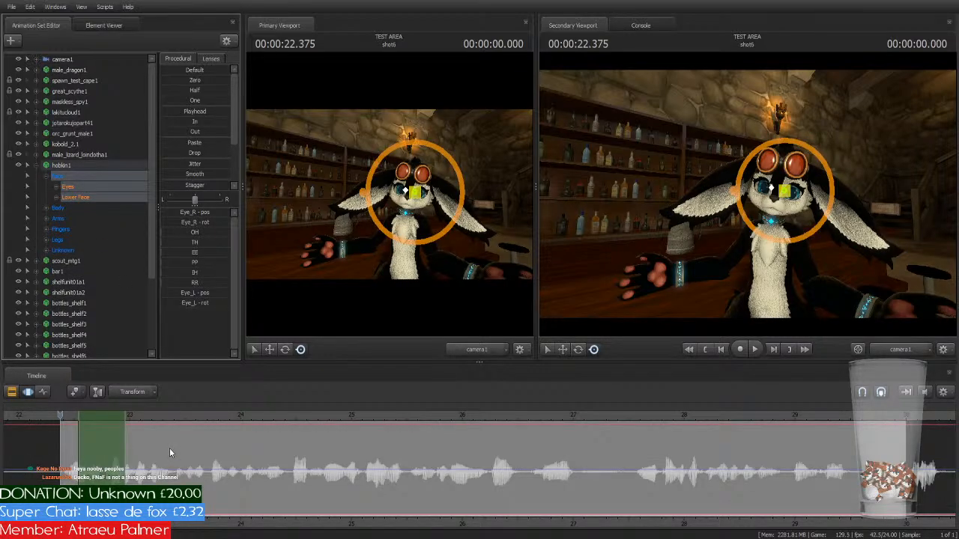
Step: Shift the time selection so that it begins at the start of shot6
{"action": "scroll", "coordinate": [169, 453], "scroll_direction": "up", "scroll_amount": 2}
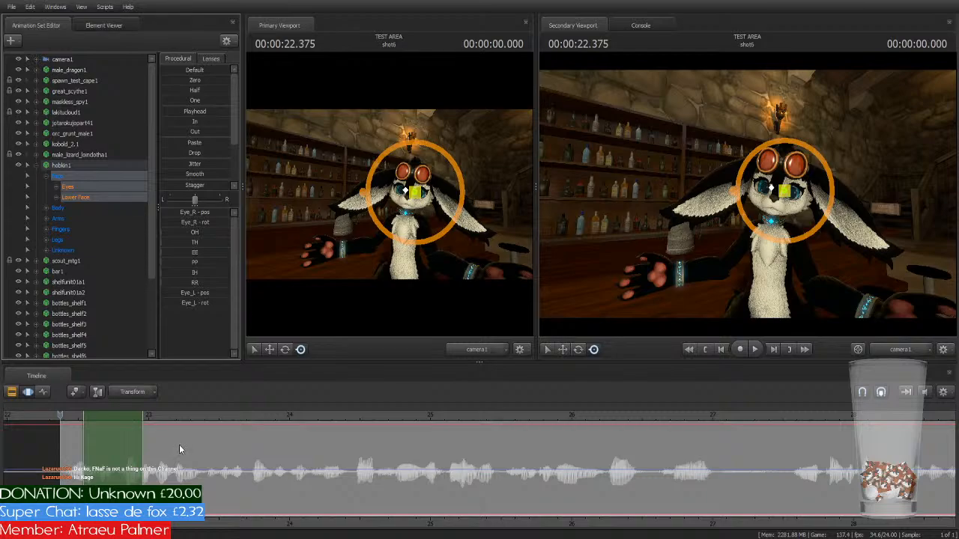
{"action": "scroll", "coordinate": [179, 446], "scroll_direction": "up", "scroll_amount": 1}
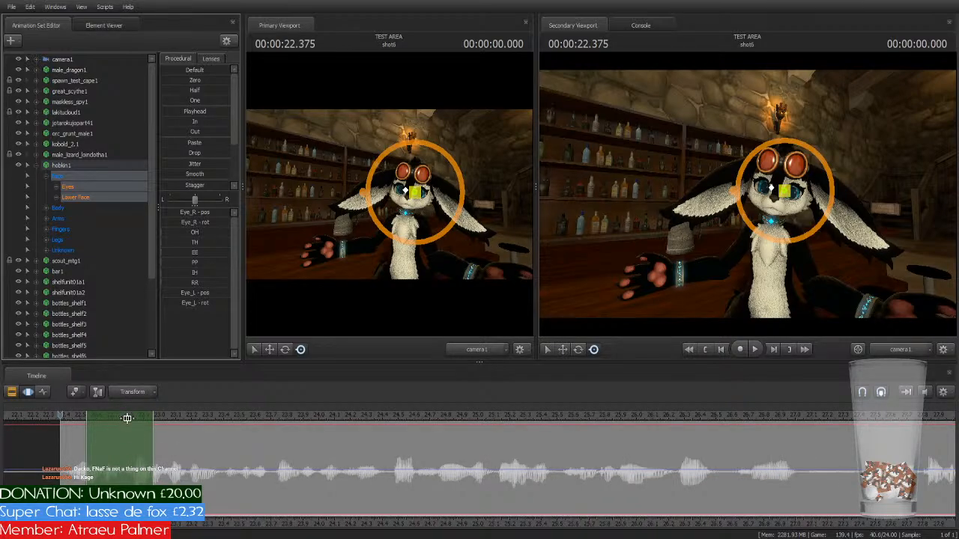
{"action": "left_click_drag", "start_coordinate": [126, 418], "coordinate": [101, 423]}
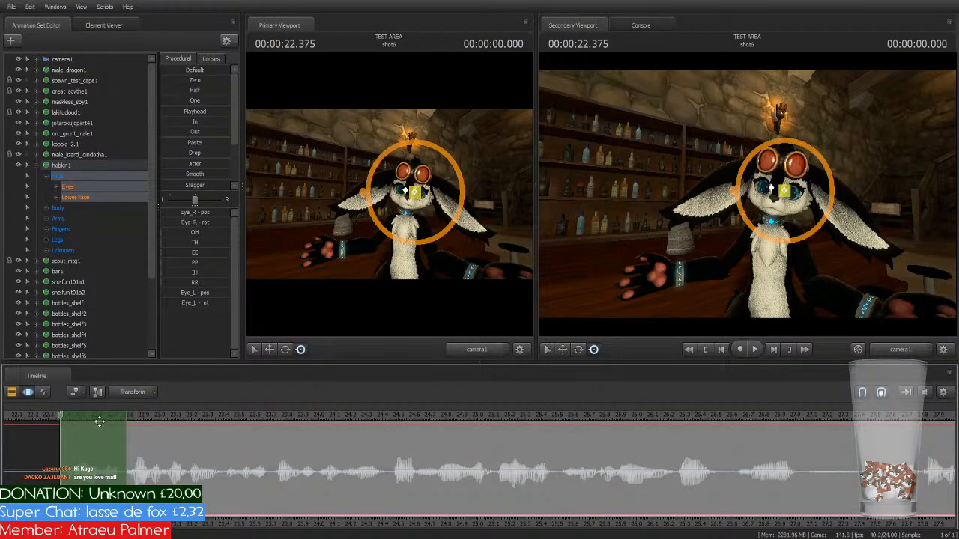
Step: Return to the Clip Editor, go back to the start of shot4 and open that shot in the Motion Editor
{"action": "left_click", "coordinate": [12, 392]}
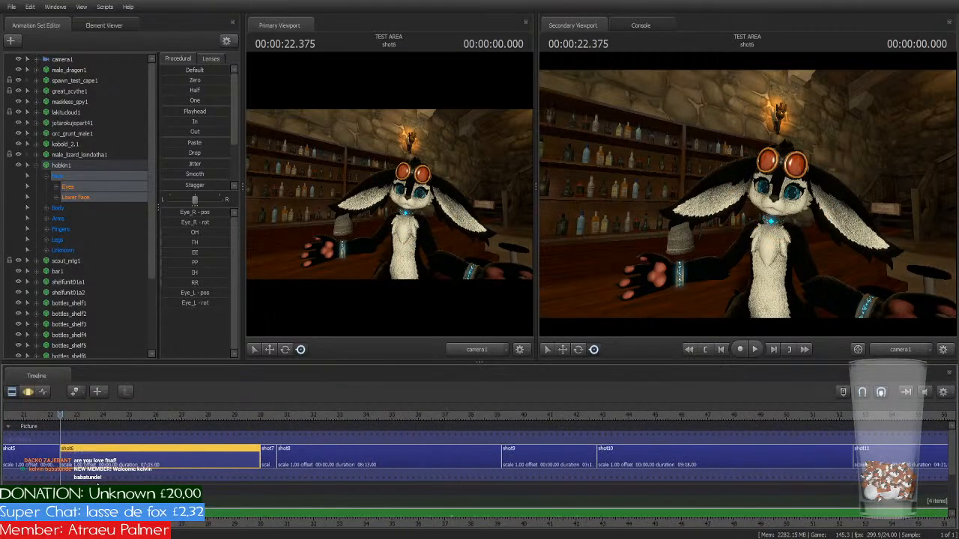
{"action": "middle_click_drag", "start_coordinate": [62, 524], "coordinate": [340, 533]}
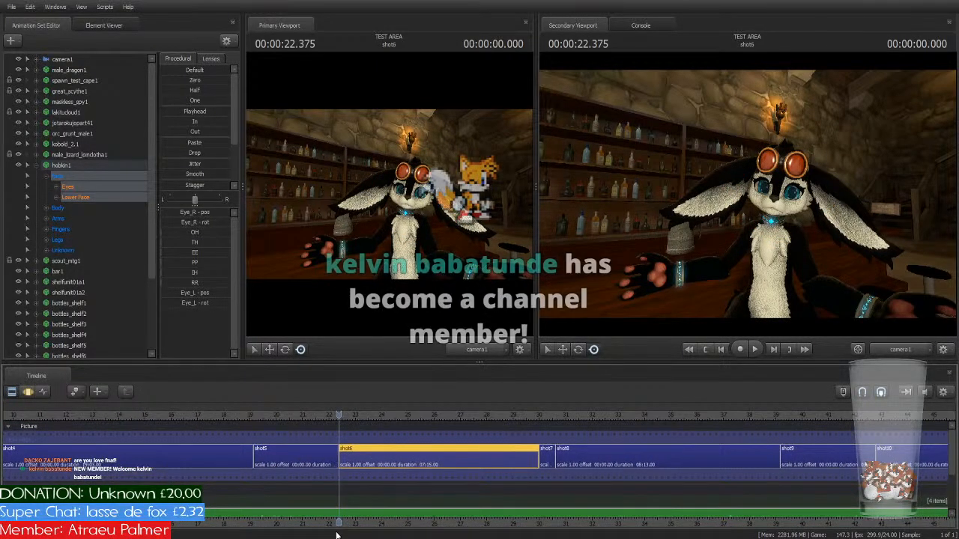
{"action": "scroll", "coordinate": [295, 504], "scroll_direction": "down", "scroll_amount": 1}
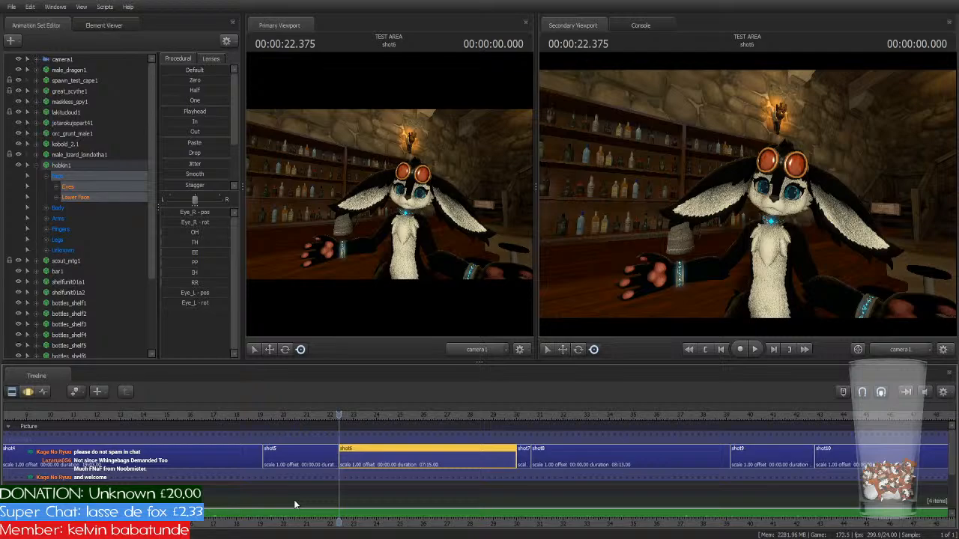
{"action": "key", "text": "Up"}
{"action": "key", "text": "Up"}
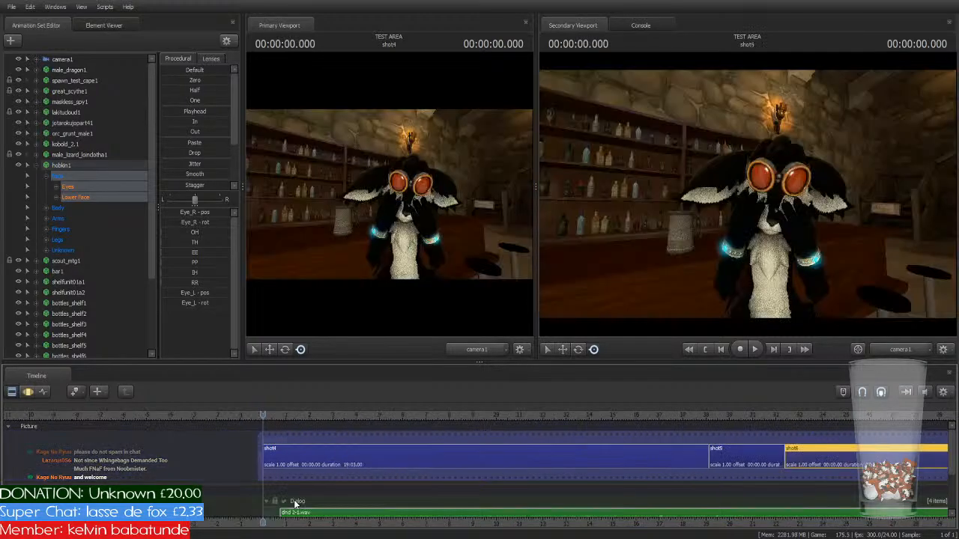
{"action": "left_click", "coordinate": [322, 458]}
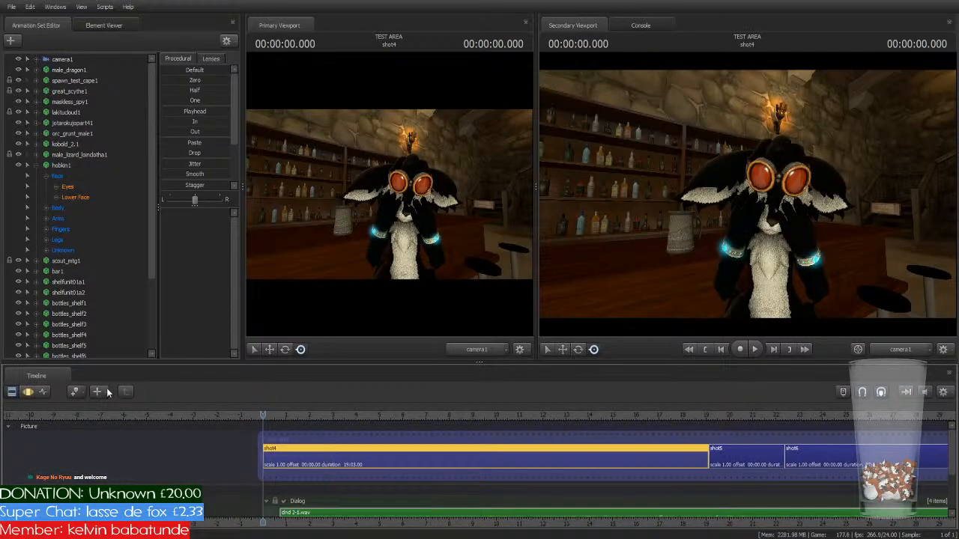
{"action": "left_click", "coordinate": [28, 392]}
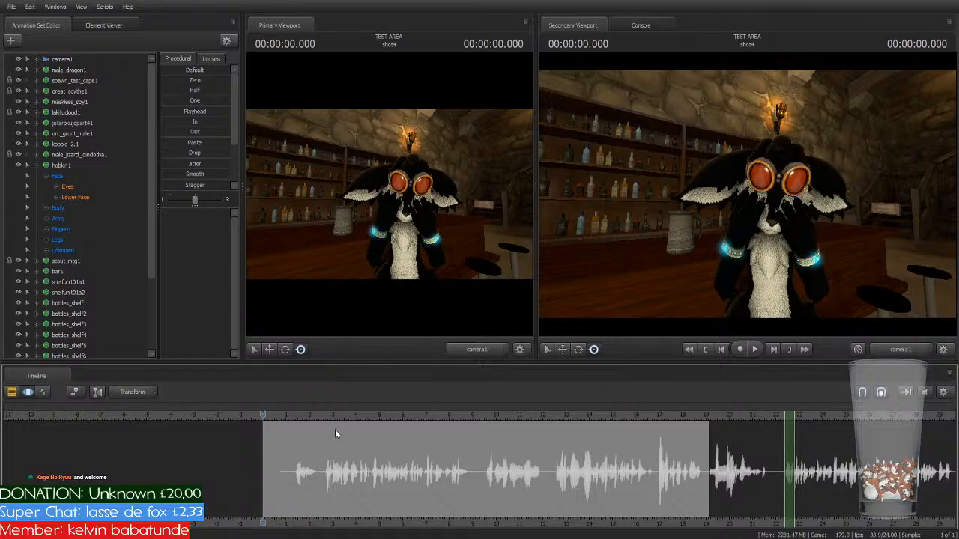
Step: Select hobkin1's Lower Face controls and move the time selection to the start of the second spoken phrase, at about 2.7 seconds
{"action": "left_click", "coordinate": [73, 197]}
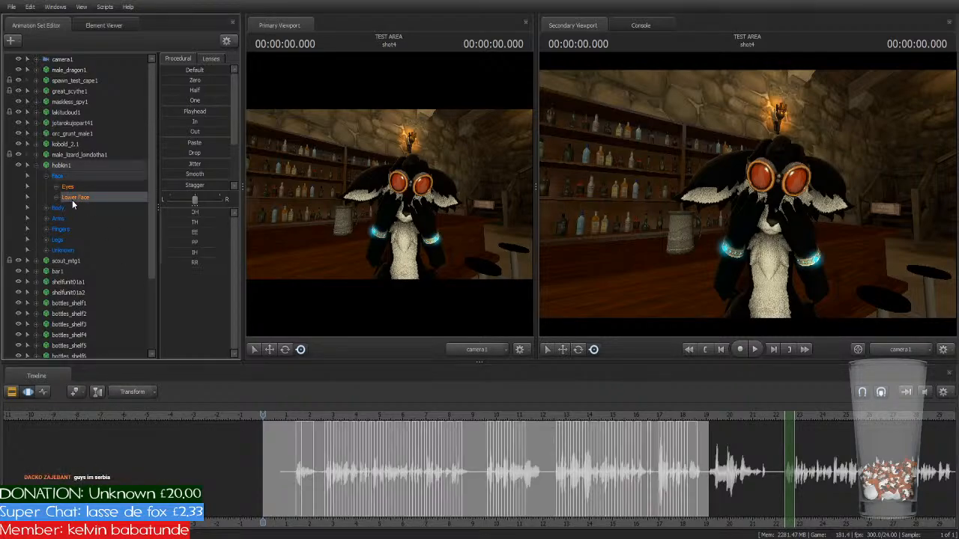
{"action": "scroll", "coordinate": [397, 439], "scroll_direction": "up", "scroll_amount": 5}
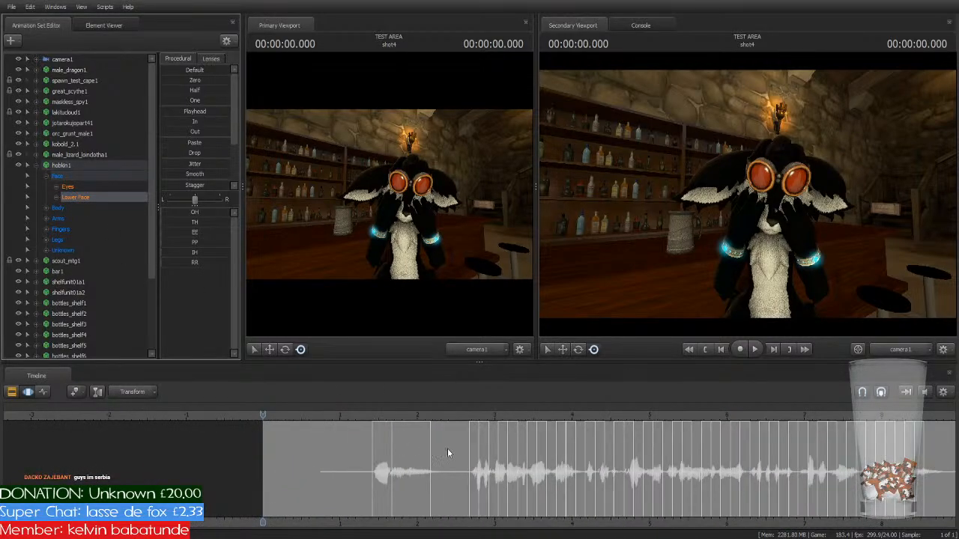
{"action": "scroll", "coordinate": [569, 444], "scroll_direction": "down", "scroll_amount": 5}
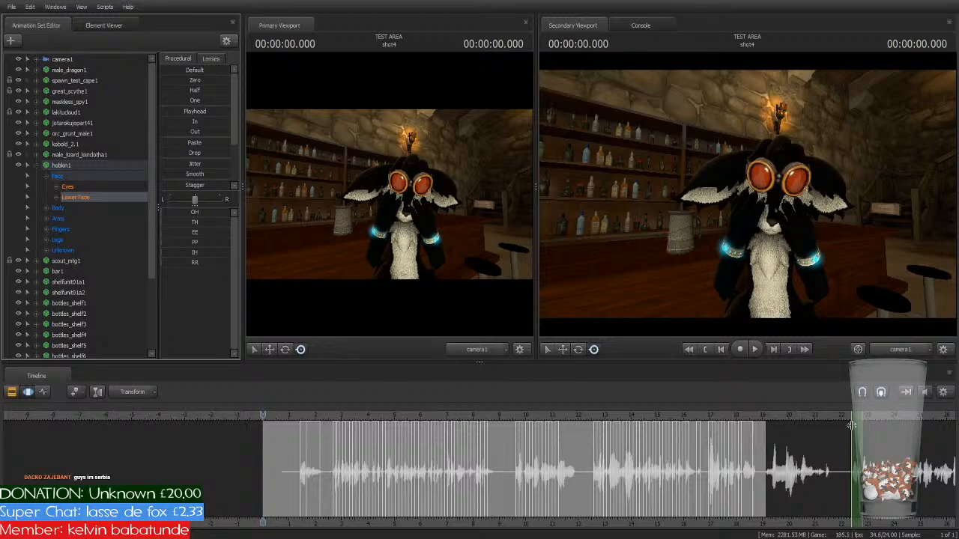
{"action": "left_click_drag", "start_coordinate": [858, 418], "coordinate": [346, 450]}
{"action": "scroll", "coordinate": [349, 450], "scroll_direction": "up", "scroll_amount": 4}
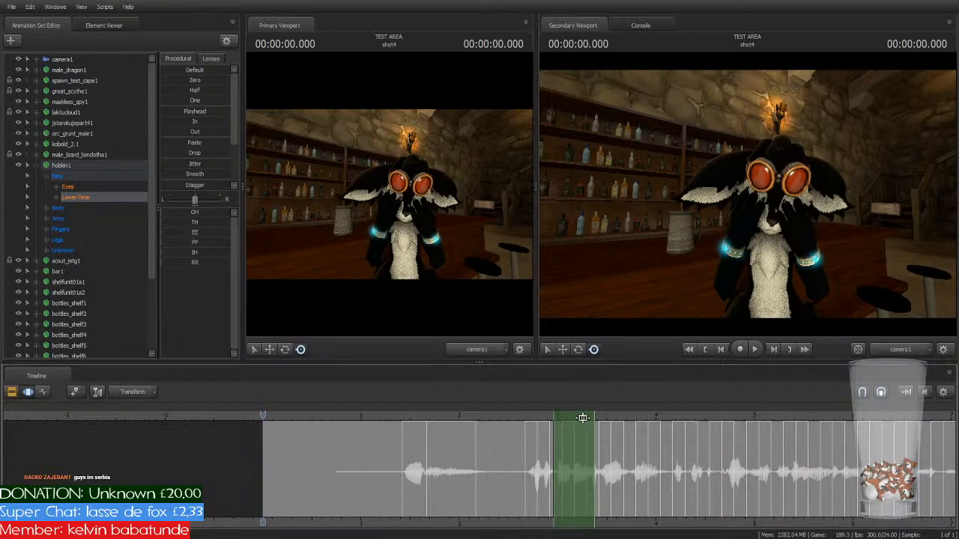
{"action": "left_click_drag", "start_coordinate": [583, 418], "coordinate": [550, 419]}
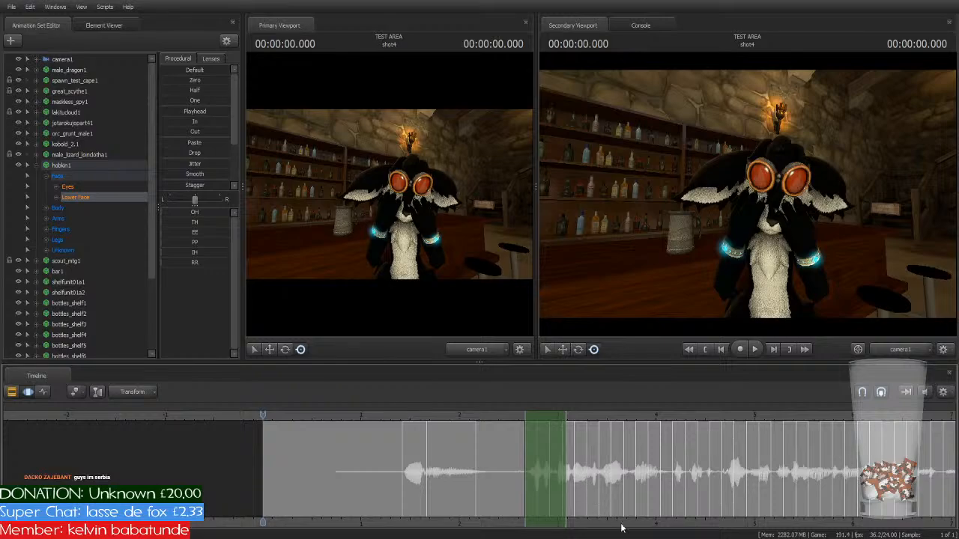
Step: Extend the end of the time selection over the second phrase to about 5.3 seconds
{"action": "middle_click_drag", "start_coordinate": [621, 526], "coordinate": [421, 525]}
{"action": "scroll", "coordinate": [402, 468], "scroll_direction": "down", "scroll_amount": 1}
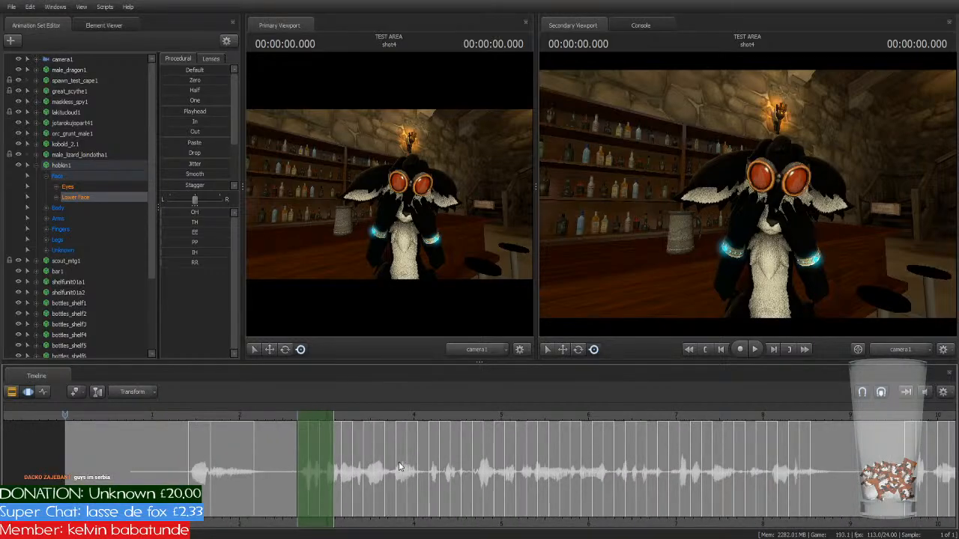
{"action": "left_click", "coordinate": [329, 445]}
{"action": "left_click_drag", "start_coordinate": [329, 445], "coordinate": [527, 470]}
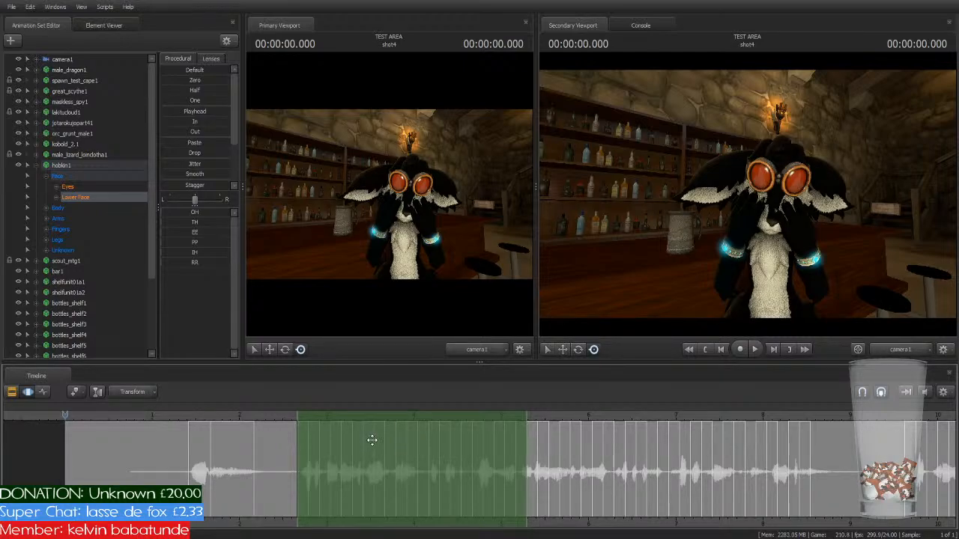
Step: Return to the Clip Editor, move the playhead to the start of shot6 and open shot6 in the Motion Editor
{"action": "left_click", "coordinate": [11, 391]}
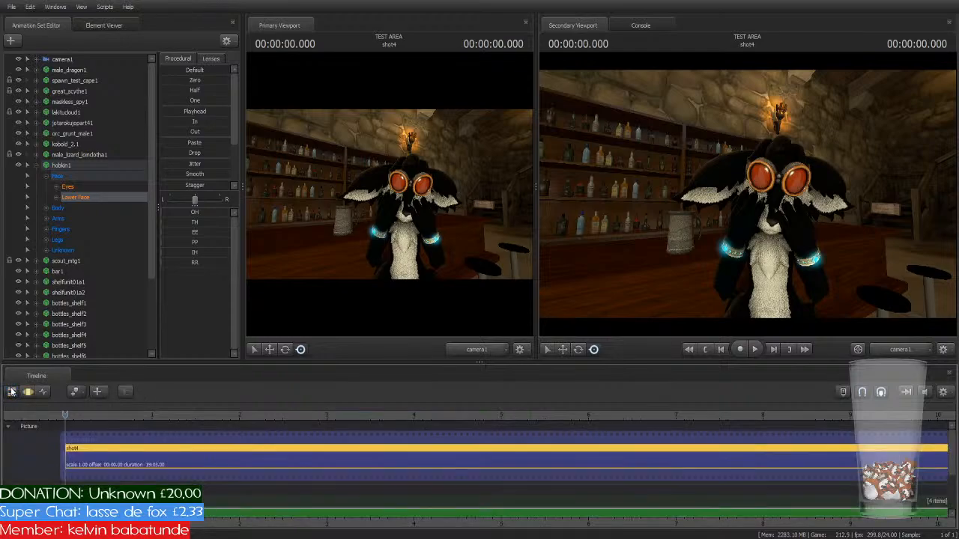
{"action": "scroll", "coordinate": [479, 461], "scroll_direction": "down", "scroll_amount": 5}
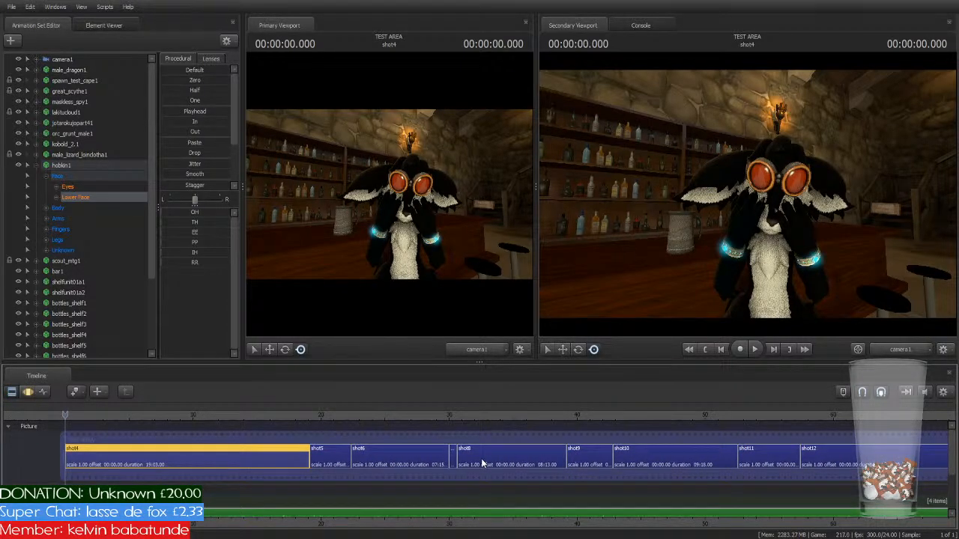
{"action": "scroll", "coordinate": [482, 459], "scroll_direction": "down", "scroll_amount": 3}
{"action": "key", "text": "Down"}
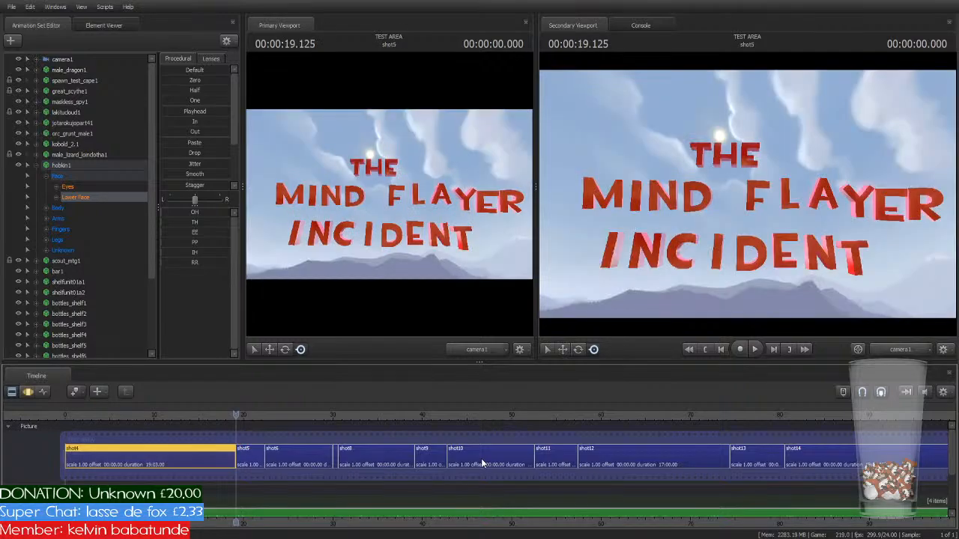
{"action": "key", "text": "Down"}
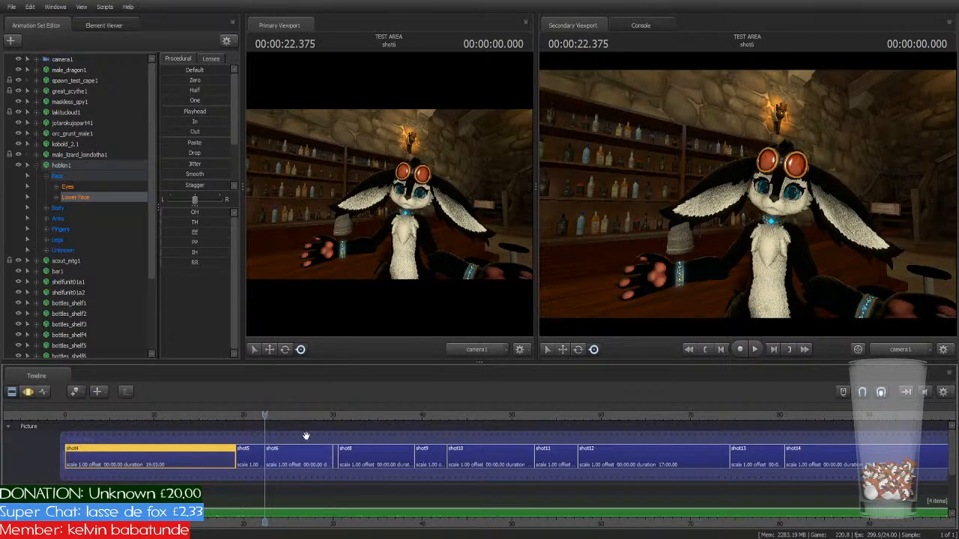
{"action": "left_click", "coordinate": [296, 461]}
{"action": "left_click", "coordinate": [29, 392]}
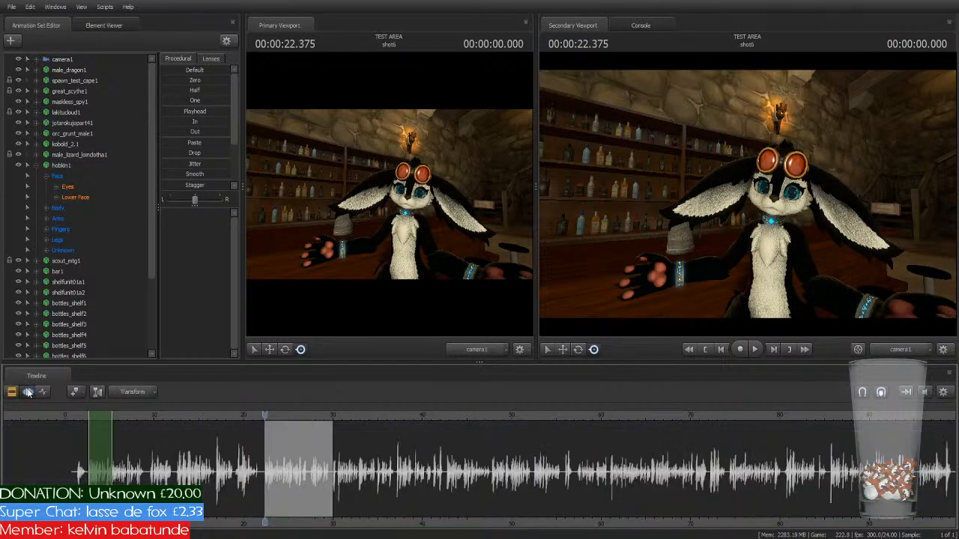
Step: Move the lengthened time selection to the start of shot6 and select hobkin1's Lower Face controls
{"action": "left_click_drag", "start_coordinate": [105, 417], "coordinate": [273, 432]}
{"action": "scroll", "coordinate": [284, 457], "scroll_direction": "up", "scroll_amount": 5}
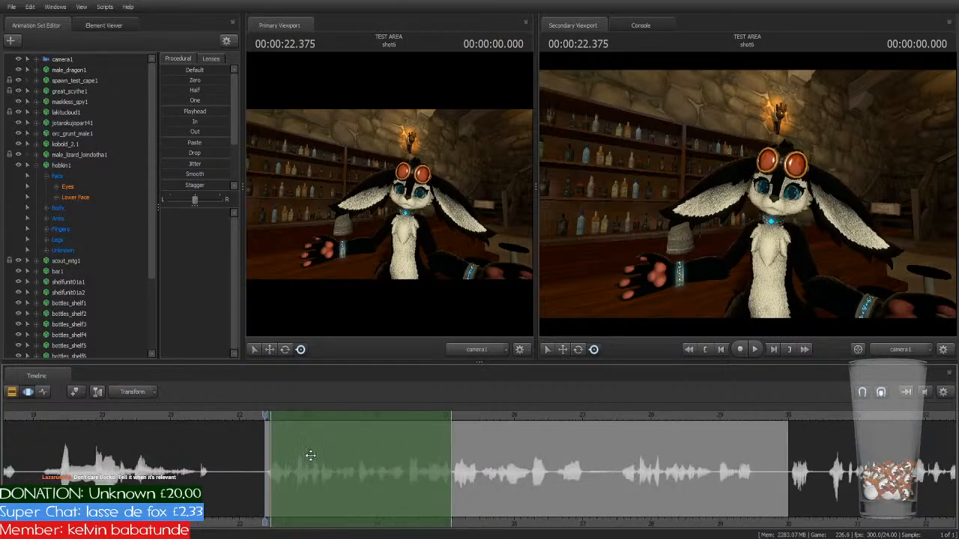
{"action": "left_click_drag", "start_coordinate": [373, 416], "coordinate": [364, 415]}
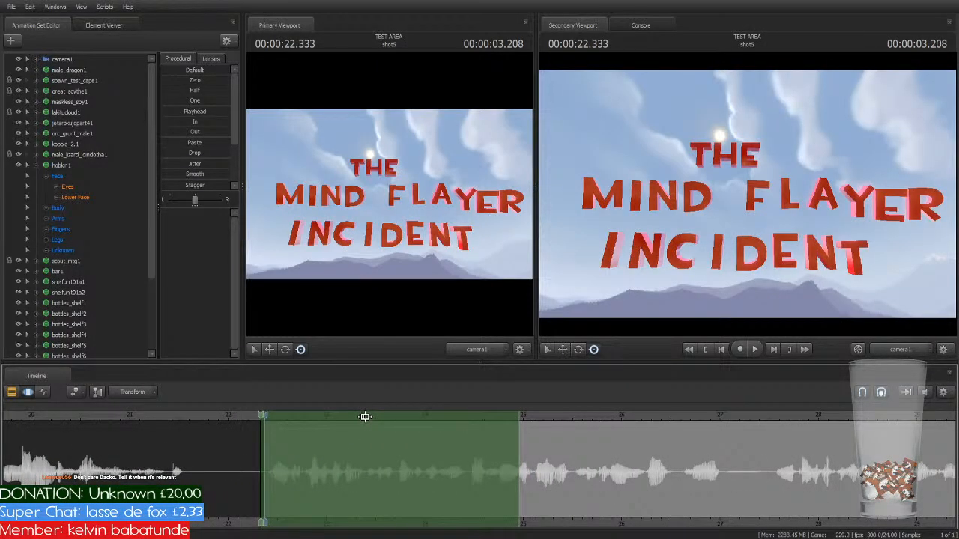
{"action": "left_click", "coordinate": [83, 197]}
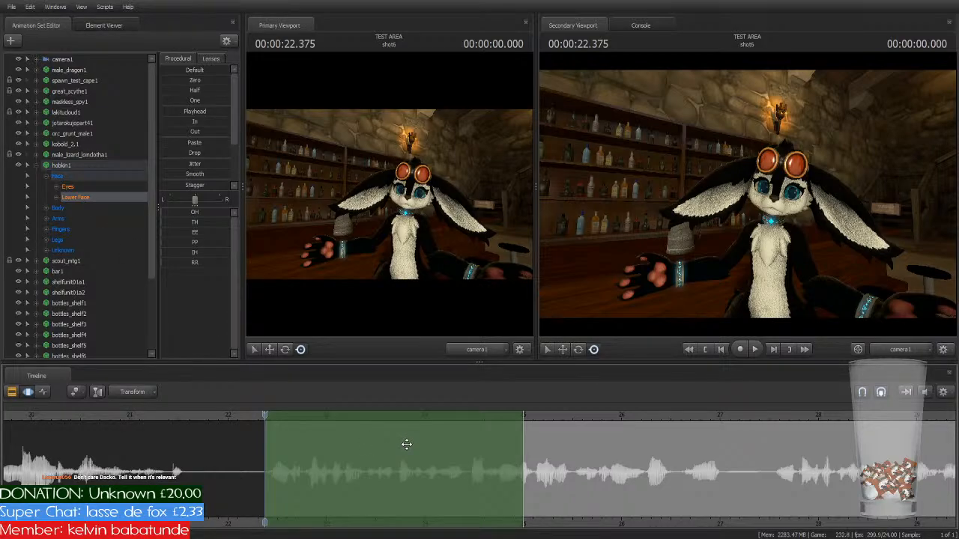
Step: Paste the copied lip-sync at the start of shot6 and again over the following phrase from 25 seconds
{"action": "key", "text": "space"}
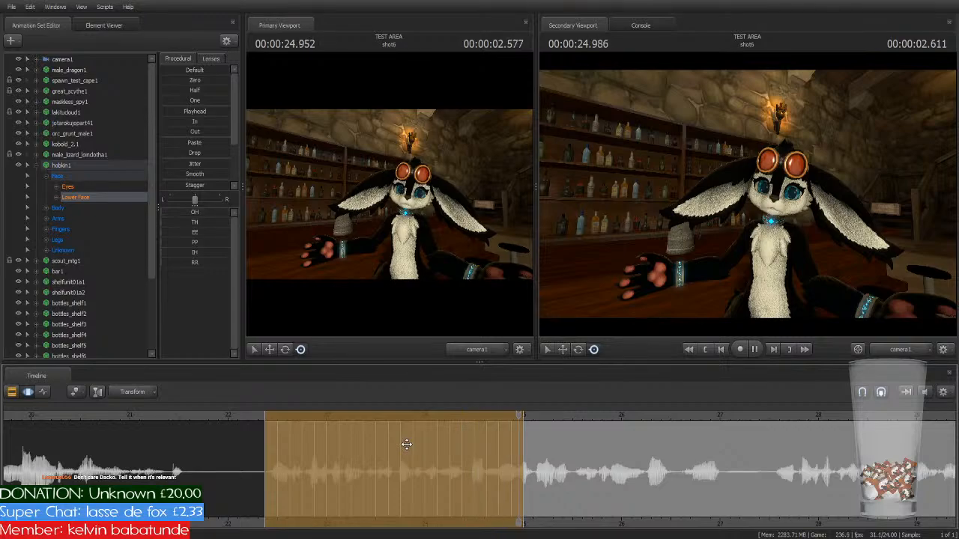
{"action": "key", "text": "space"}
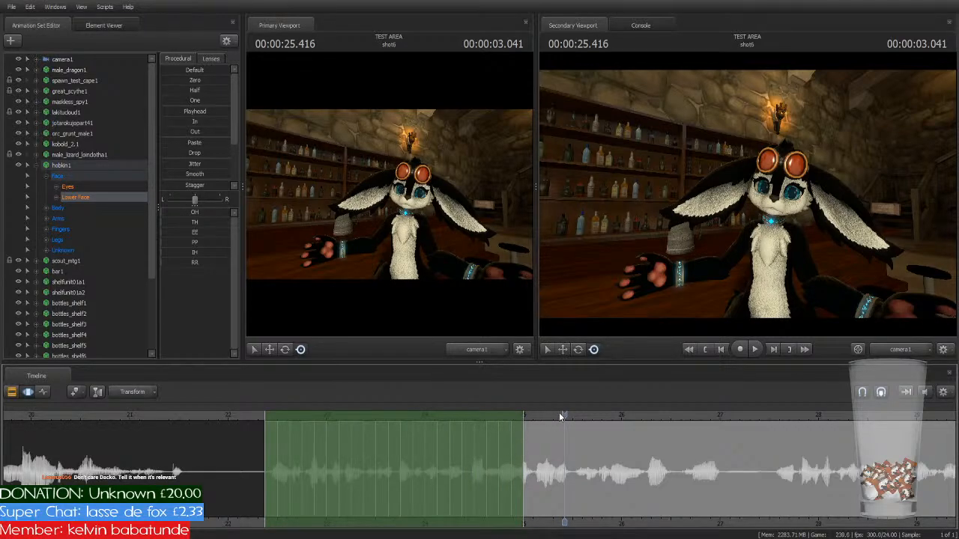
{"action": "left_click_drag", "start_coordinate": [563, 415], "coordinate": [526, 414]}
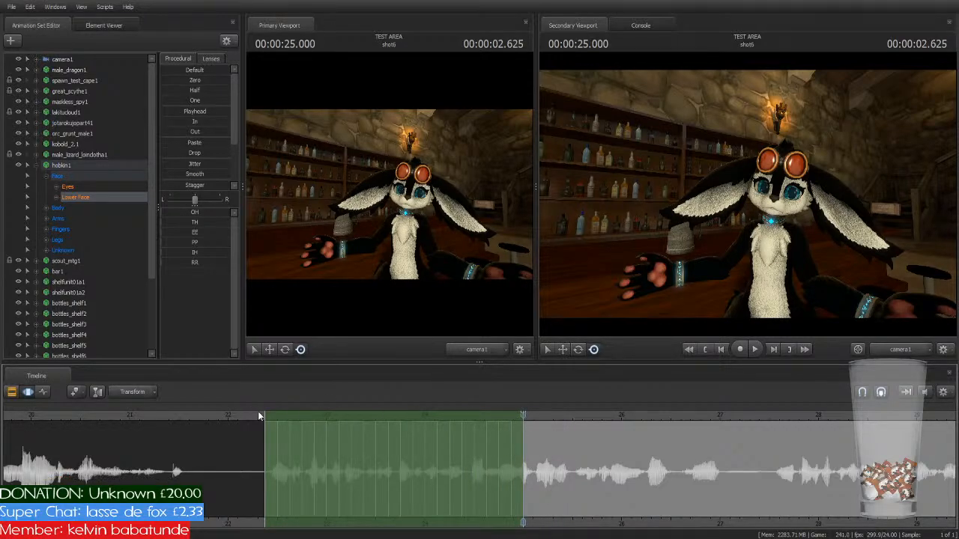
{"action": "left_click_drag", "start_coordinate": [290, 415], "coordinate": [548, 415]}
{"action": "key", "text": "ctrl+v"}
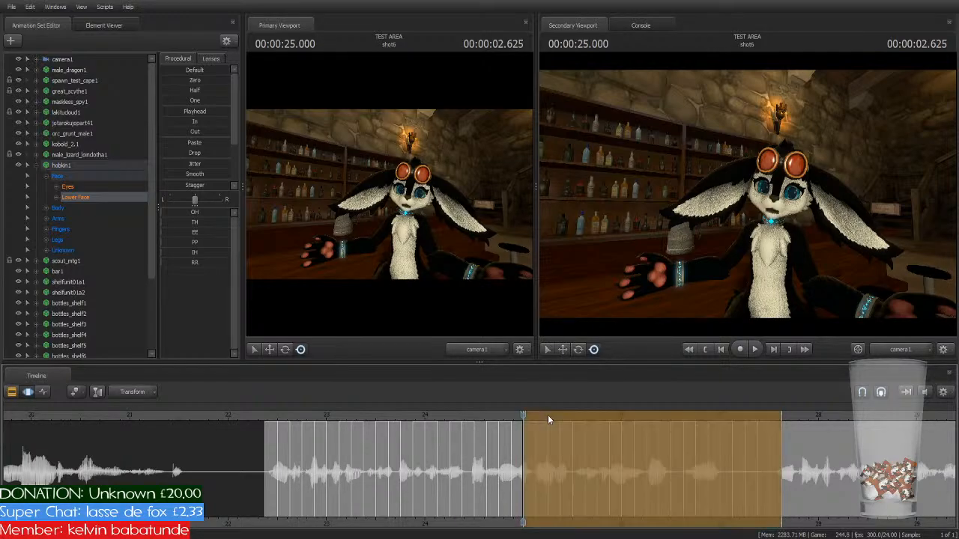
Step: Shorten the second pasted lip-sync section to end at about 26.4 seconds and play it back
{"action": "left_click_drag", "start_coordinate": [523, 416], "coordinate": [648, 422]}
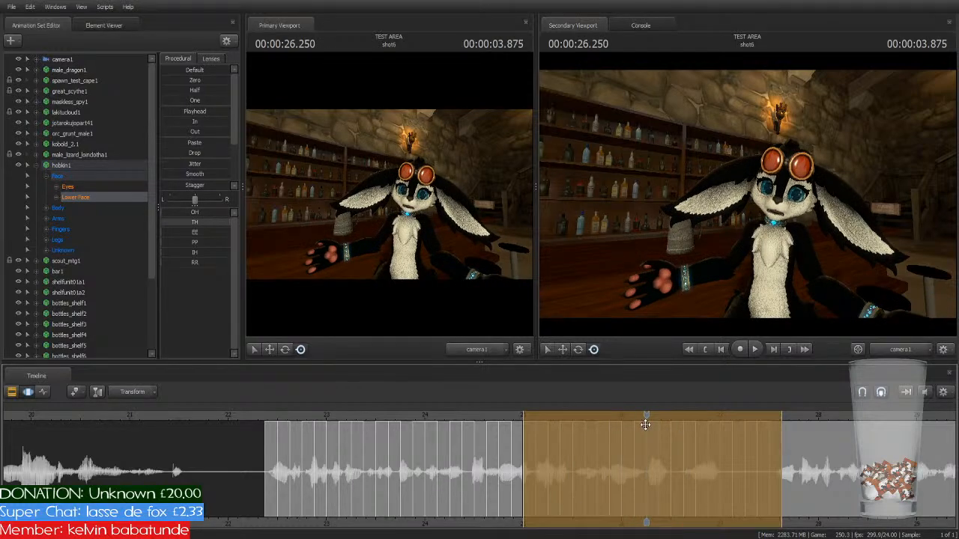
{"action": "left_click", "coordinate": [773, 449]}
{"action": "left_click_drag", "start_coordinate": [764, 451], "coordinate": [658, 469]}
{"action": "key", "text": "space"}
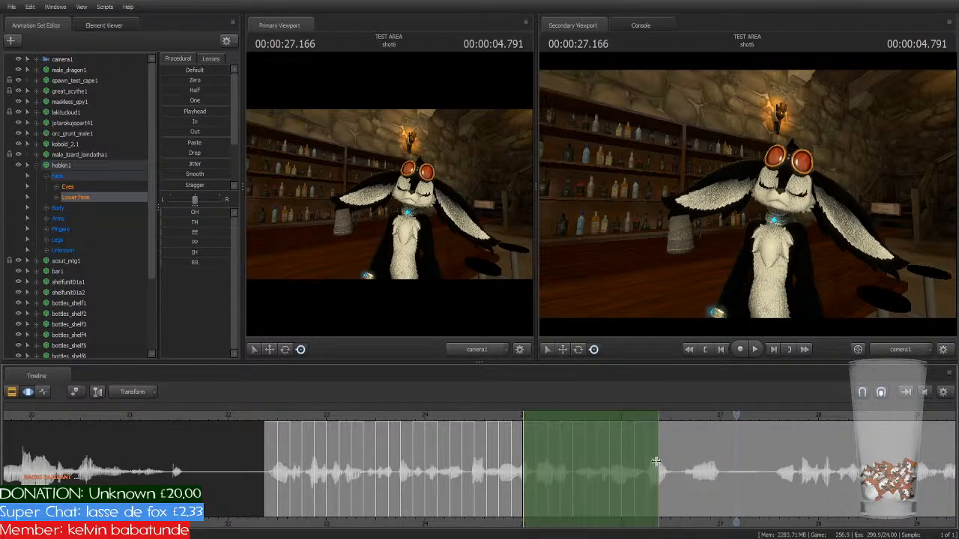
Step: Fit the time selection to the short phrase at about 26.6 to 27 seconds and apply the TH mouth shape
{"action": "left_click_drag", "start_coordinate": [568, 416], "coordinate": [717, 419]}
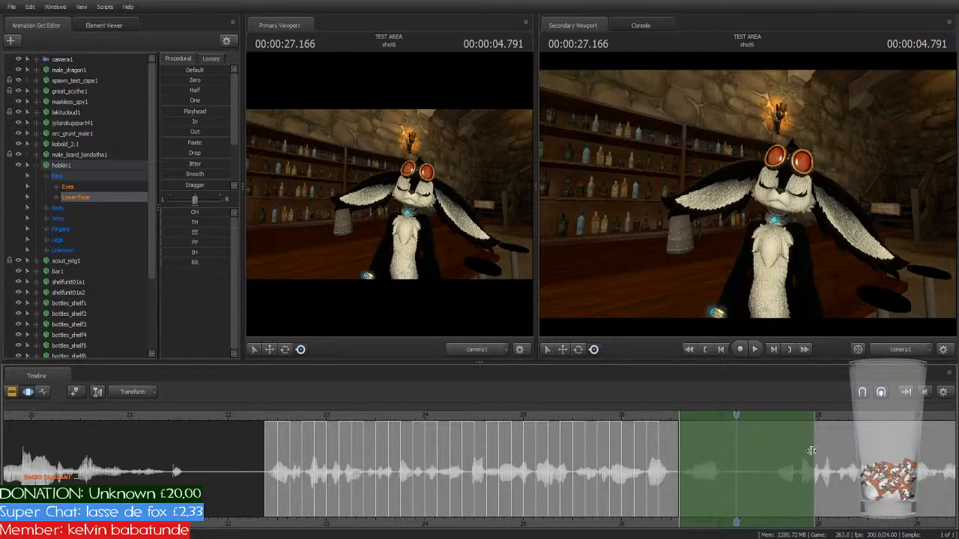
{"action": "left_click_drag", "start_coordinate": [813, 451], "coordinate": [725, 504]}
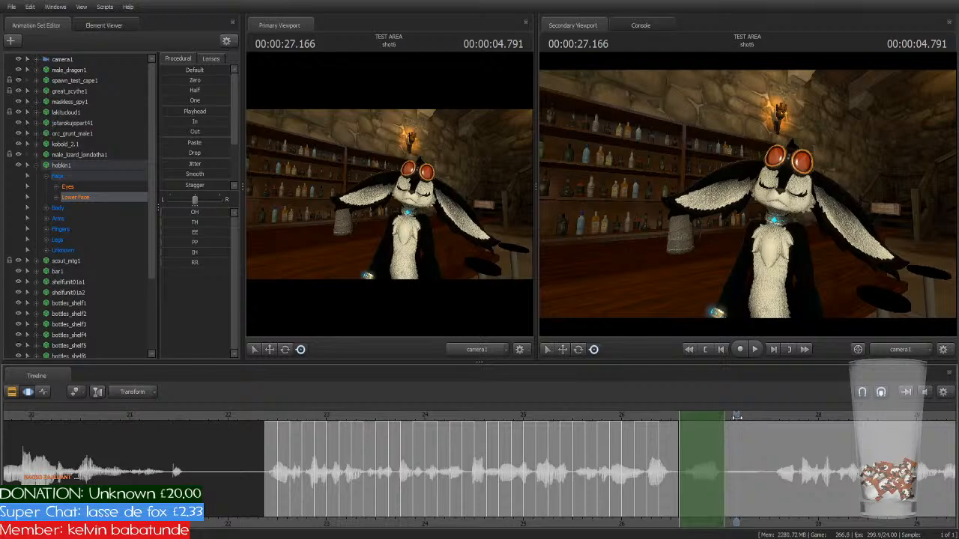
{"action": "left_click_drag", "start_coordinate": [736, 417], "coordinate": [680, 446]}
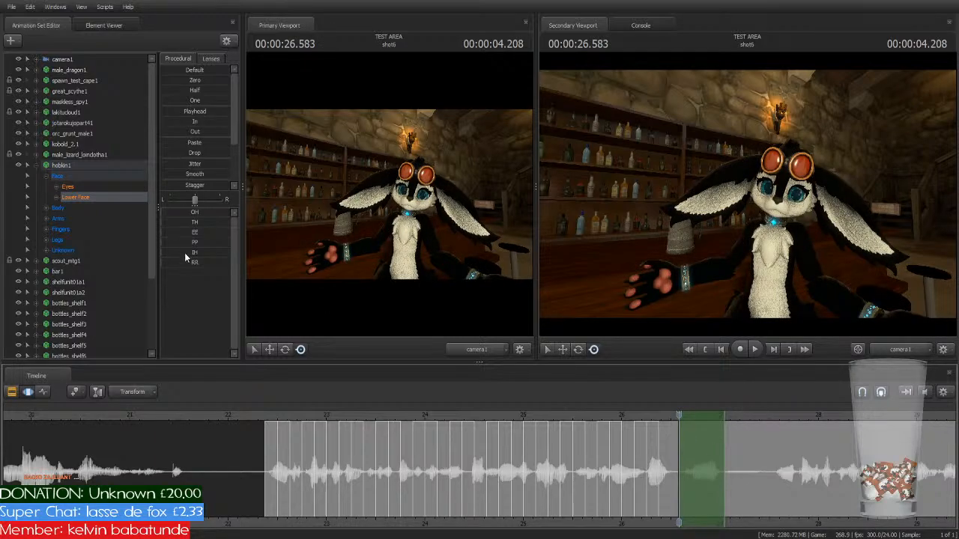
{"action": "left_click", "coordinate": [169, 222]}
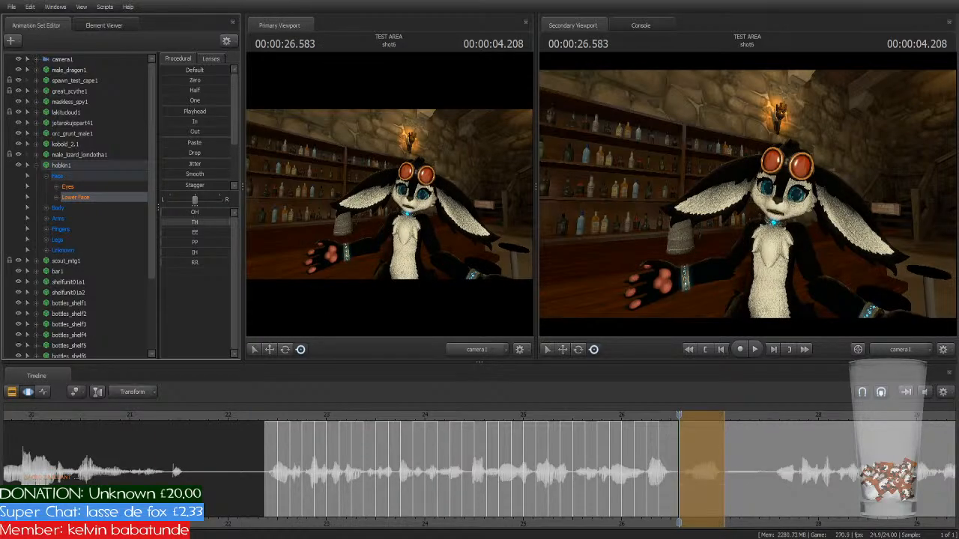
Step: Play back the rest of shot6 from about 25.8 seconds and commit the TH mouth change
{"action": "left_click", "coordinate": [605, 416]}
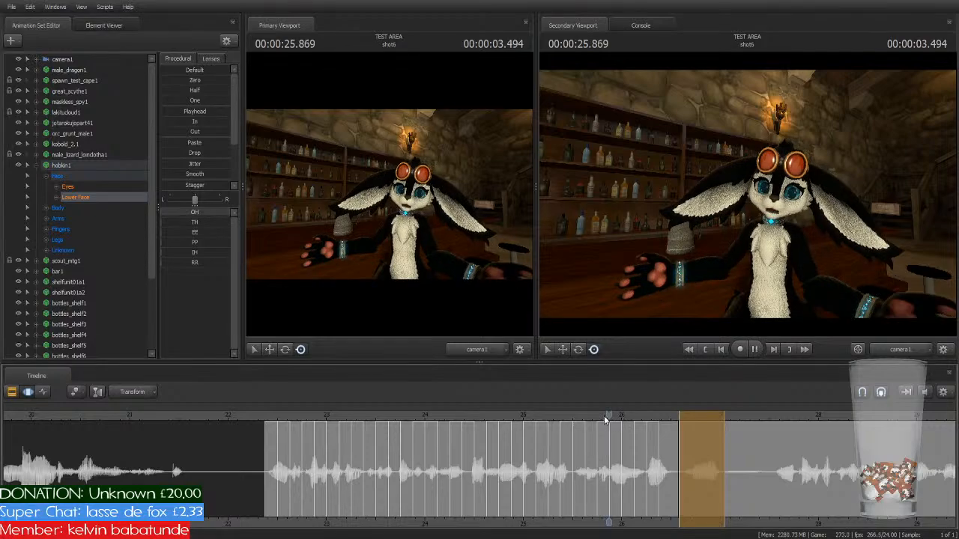
{"action": "key", "text": "space"}
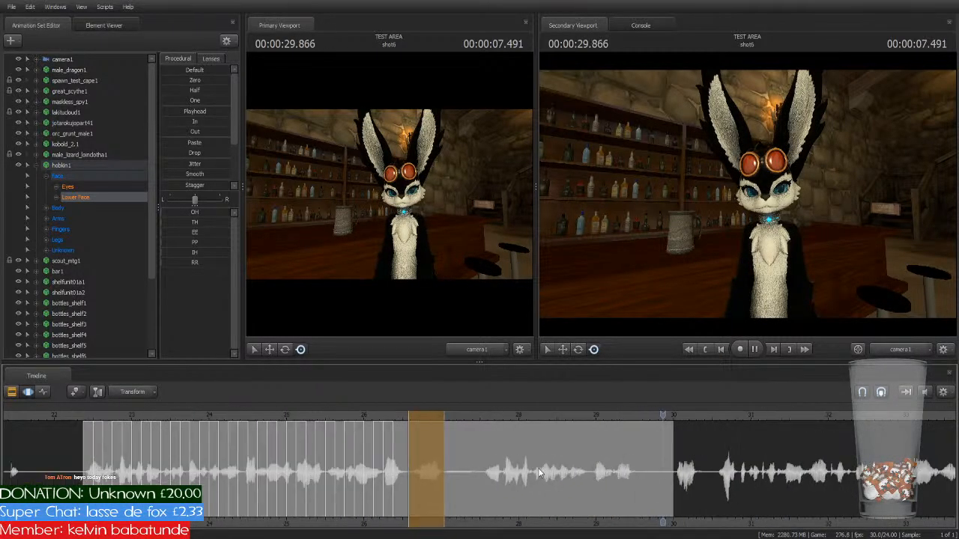
{"action": "key", "text": "space"}
{"action": "key", "text": "Return"}
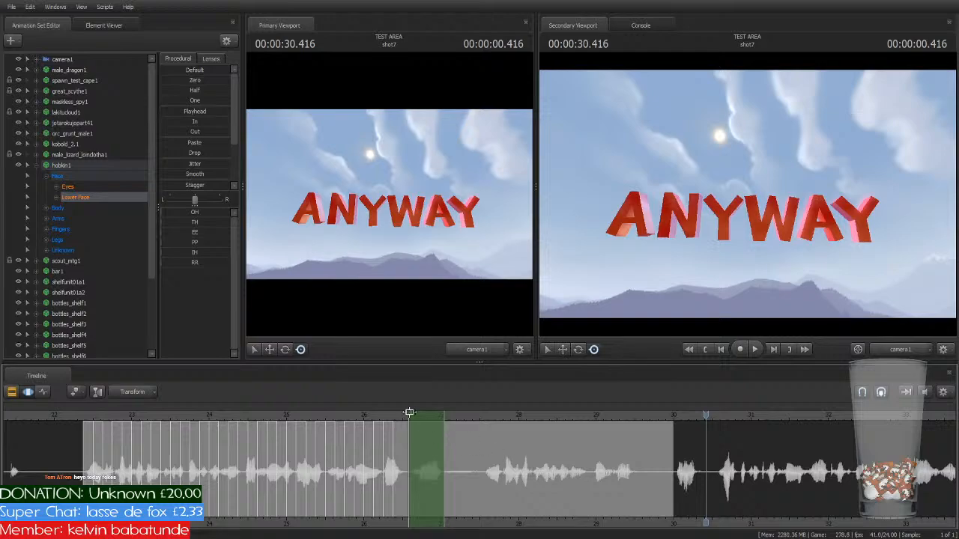
Step: Paste the lip-sync over shot6's last phrase, from about 27.5 to 29.5 seconds, play it back and commit it
{"action": "left_click_drag", "start_coordinate": [428, 414], "coordinate": [500, 430]}
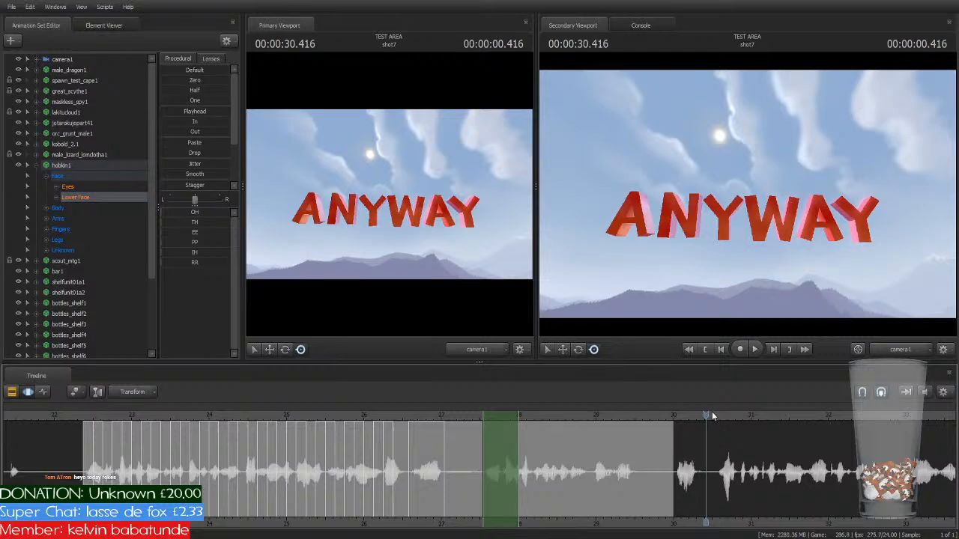
{"action": "left_click_drag", "start_coordinate": [706, 413], "coordinate": [635, 506]}
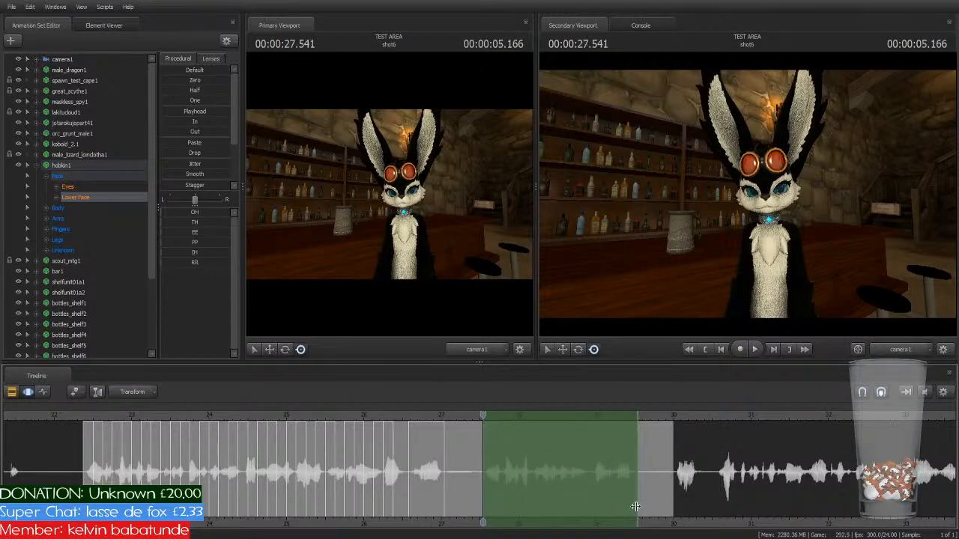
{"action": "left_click", "coordinate": [594, 474]}
{"action": "key", "text": "space"}
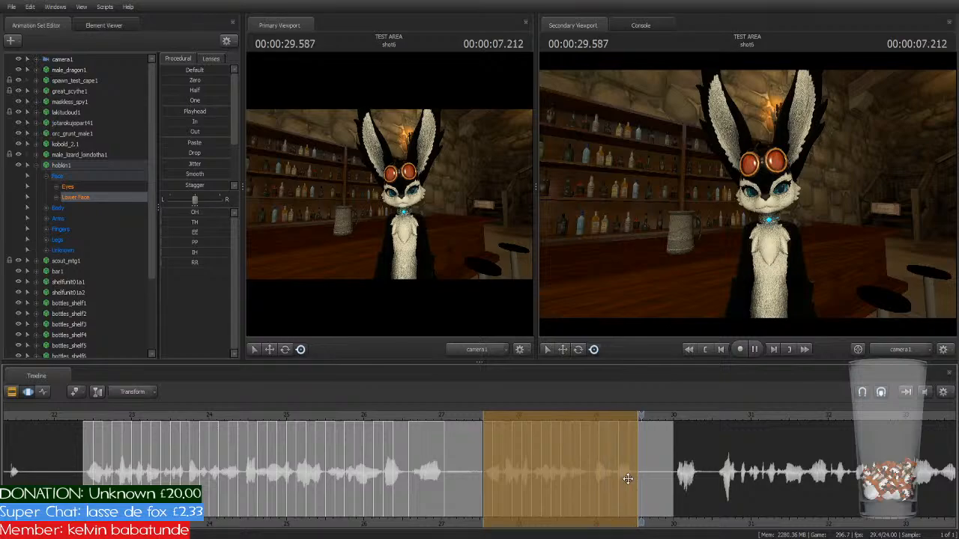
{"action": "key", "text": "space"}
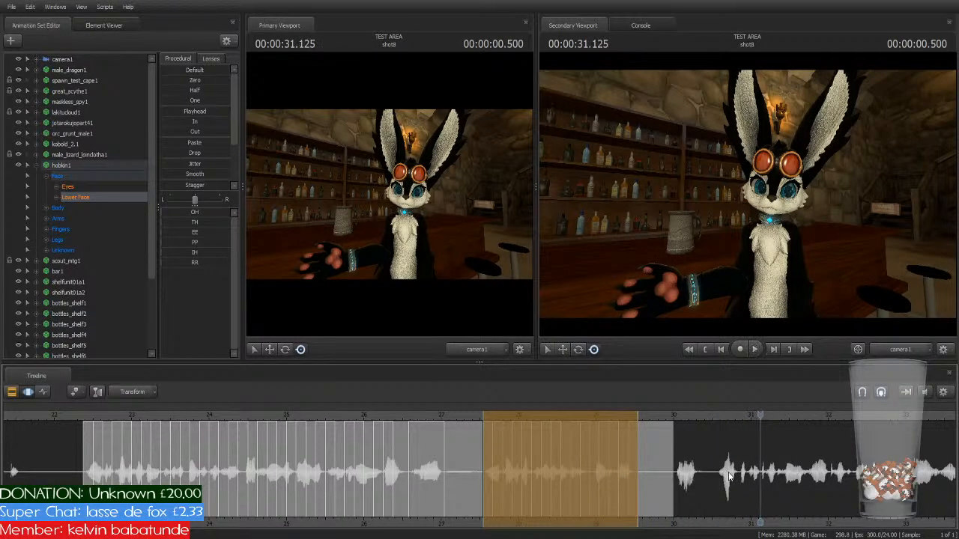
{"action": "left_click", "coordinate": [534, 446]}
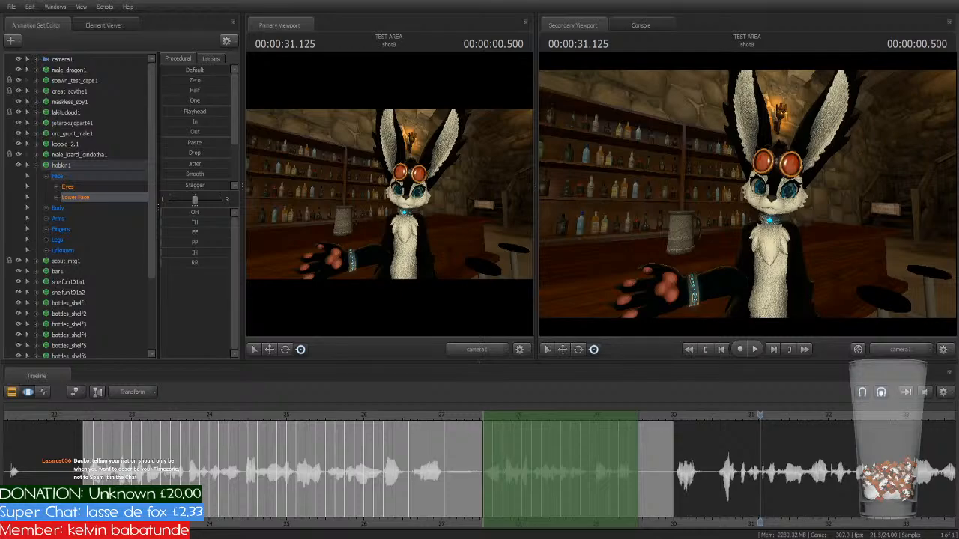
Step: Return to the Clip Editor with the playhead at the start of shot8 and open shot8 in the Motion Editor
{"action": "scroll", "coordinate": [687, 507], "scroll_direction": "down", "scroll_amount": 1}
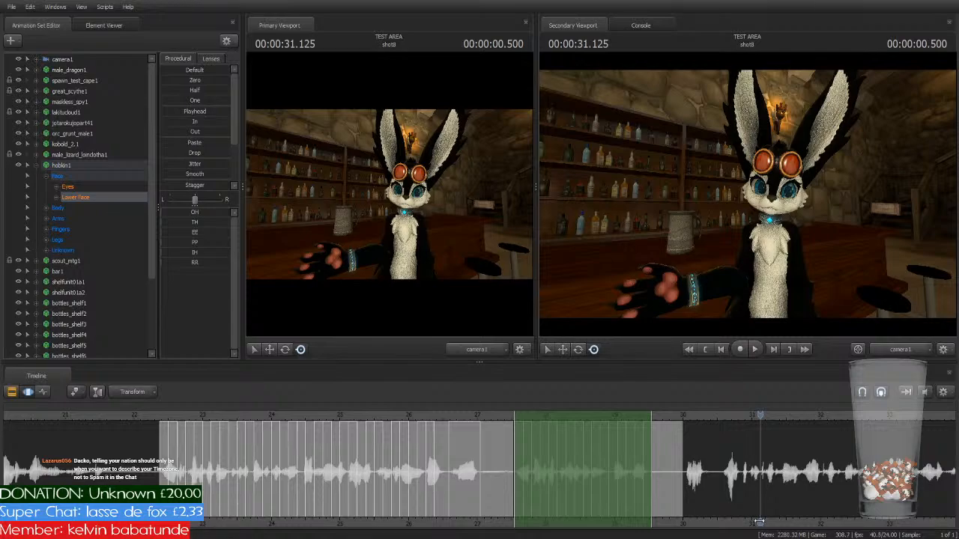
{"action": "middle_click_drag", "start_coordinate": [756, 518], "coordinate": [520, 513]}
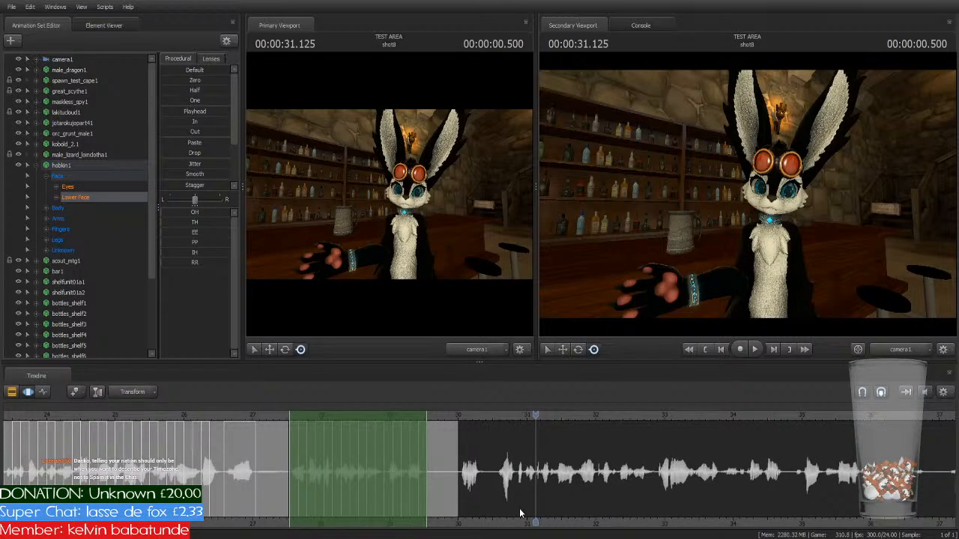
{"action": "key", "text": "Up"}
{"action": "key", "text": "Up"}
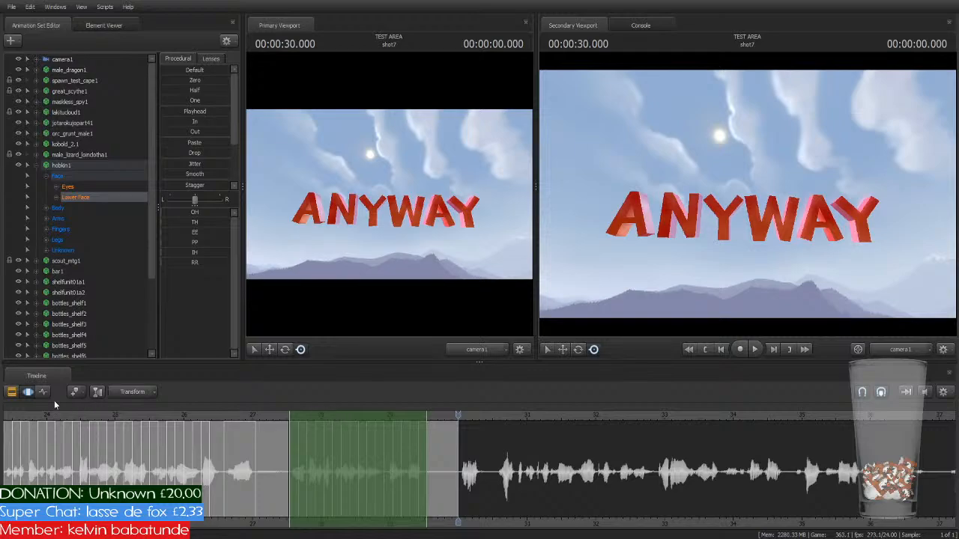
{"action": "left_click", "coordinate": [12, 392]}
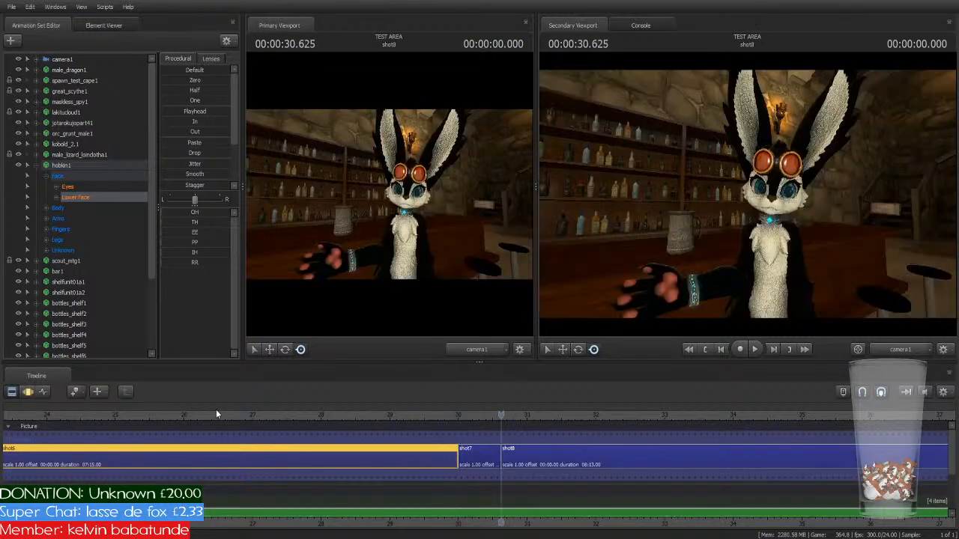
{"action": "left_click", "coordinate": [588, 464]}
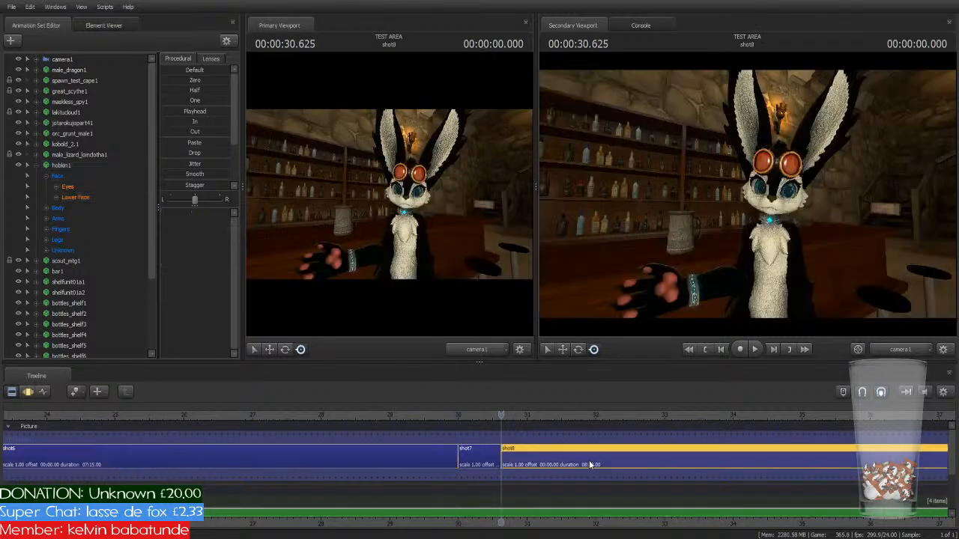
{"action": "left_click", "coordinate": [32, 391]}
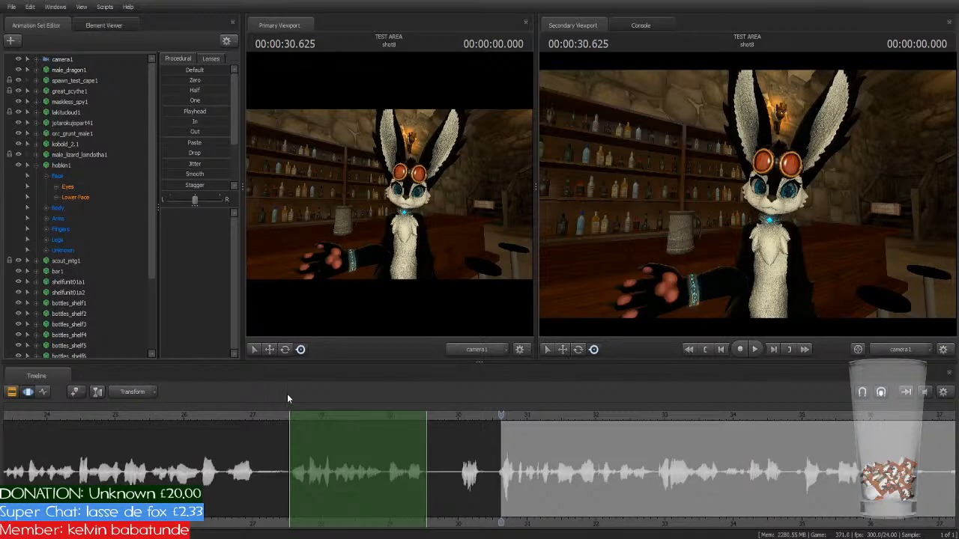
Step: Paste the lip-sync onto hobkin1's Lower Face at the start of shot8 and extend it to about 33.25 seconds
{"action": "left_click_drag", "start_coordinate": [338, 416], "coordinate": [543, 432]}
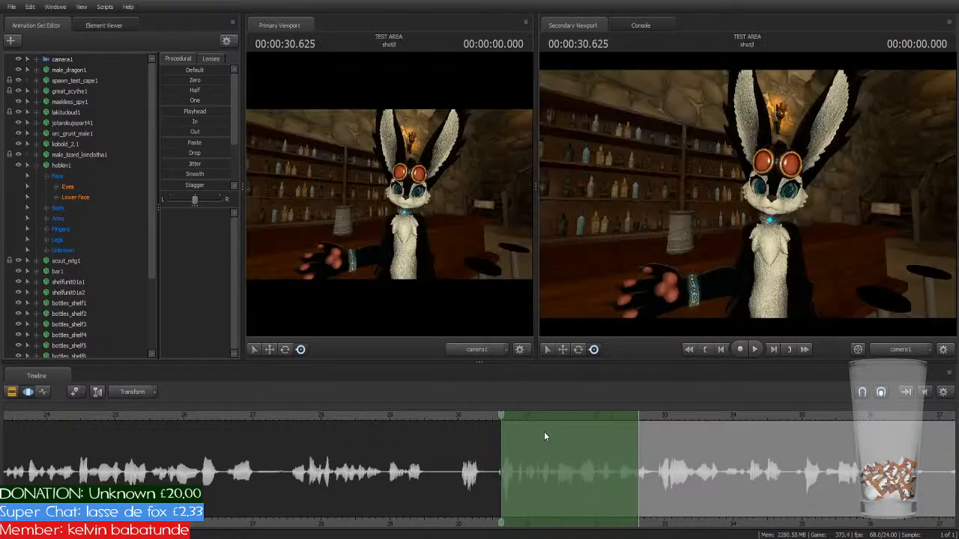
{"action": "left_click", "coordinate": [83, 198]}
{"action": "key", "text": "1"}
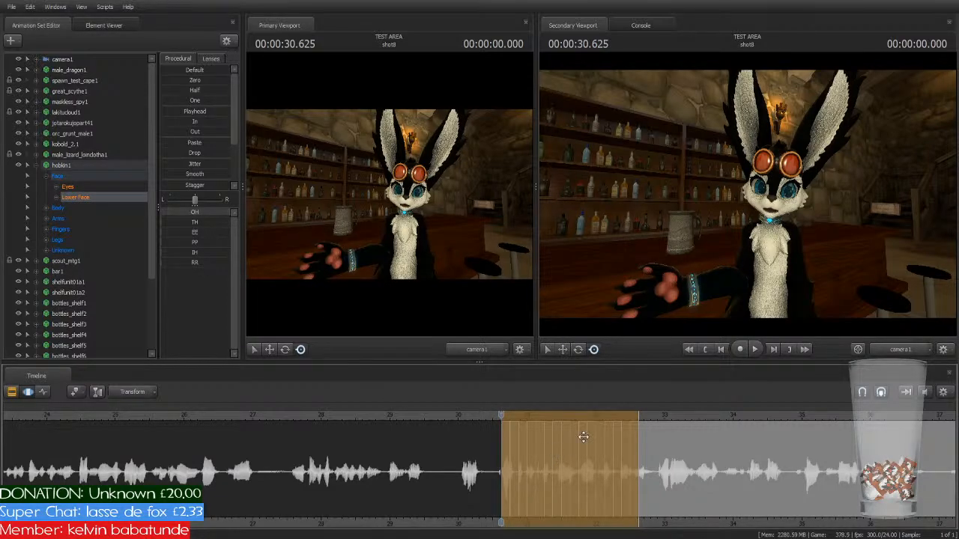
{"action": "left_click_drag", "start_coordinate": [635, 454], "coordinate": [681, 473]}
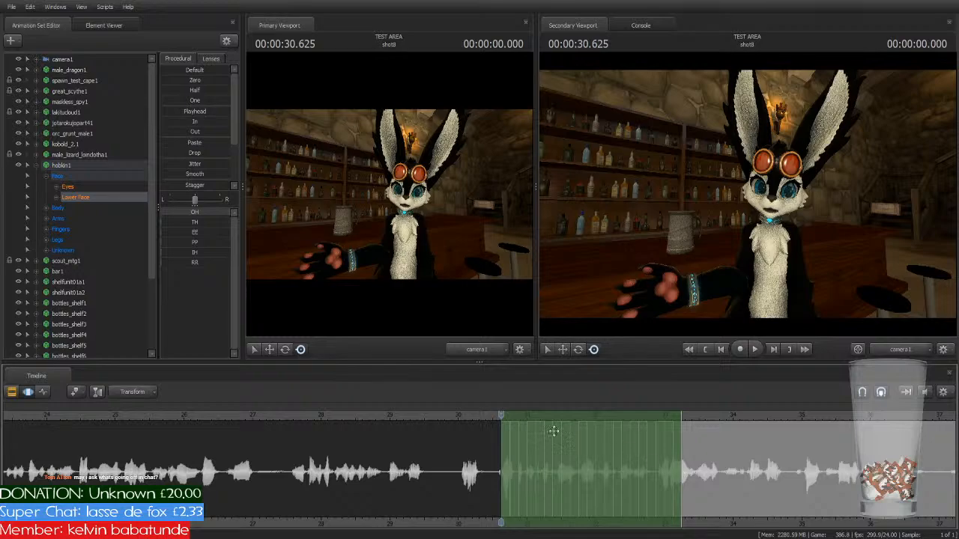
Step: Play back shot8's opening lip-sync and move the time selection to start at its end, at 33.25 seconds
{"action": "key", "text": "space"}
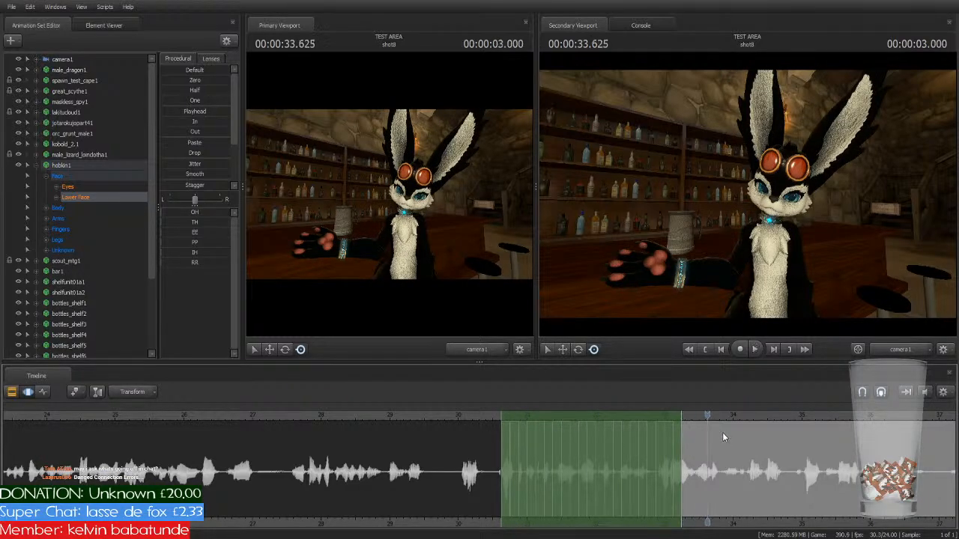
{"action": "left_click_drag", "start_coordinate": [707, 413], "coordinate": [680, 425]}
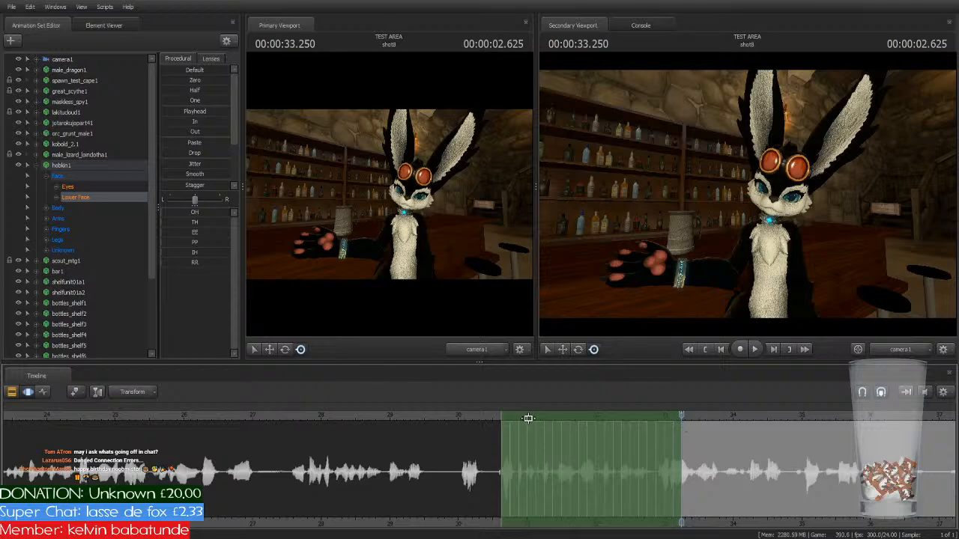
{"action": "left_click_drag", "start_coordinate": [542, 415], "coordinate": [711, 425]}
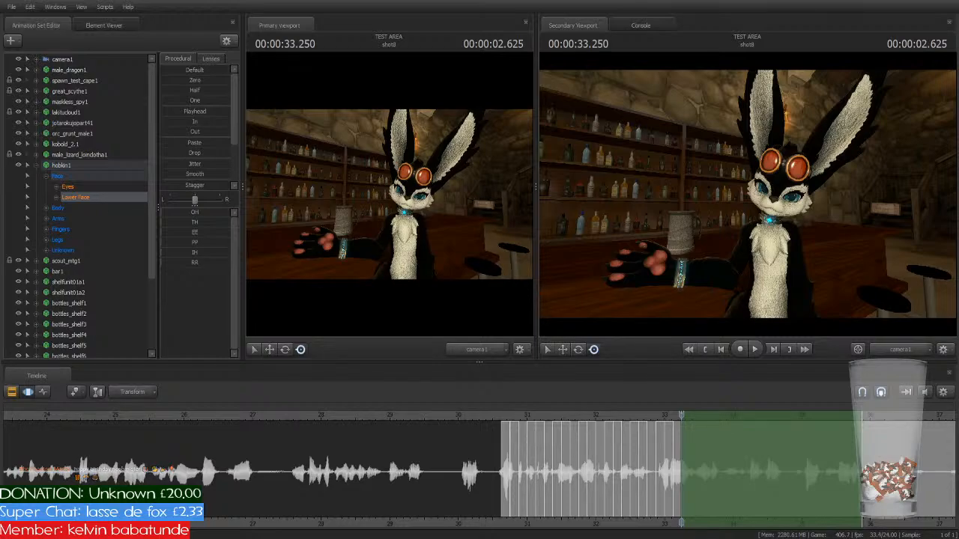
Step: Paste the lip-sync from 33.25 seconds in shot8, shorten it to end at about 34.75 seconds and play it back
{"action": "middle_click_drag", "start_coordinate": [885, 524], "coordinate": [609, 499]}
{"action": "scroll", "coordinate": [641, 463], "scroll_direction": "down", "scroll_amount": 1}
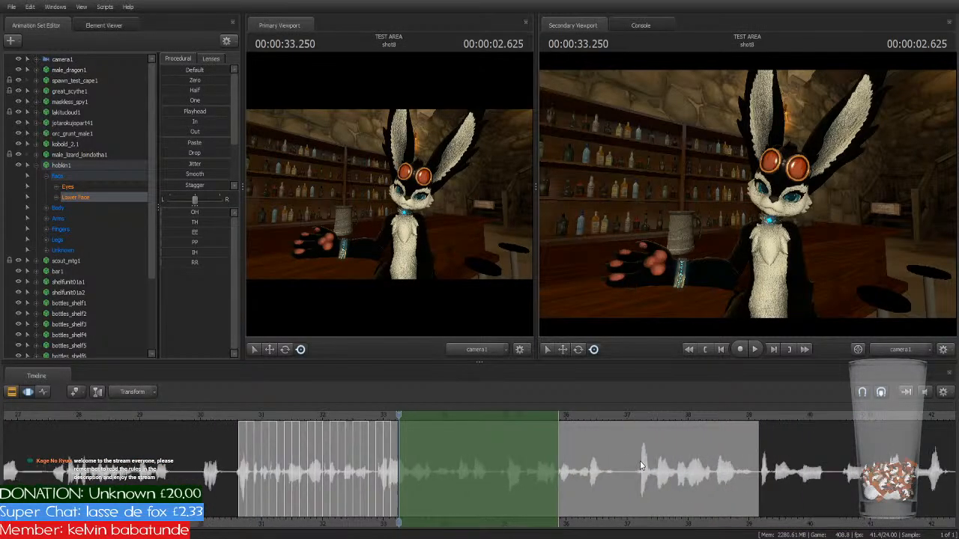
{"action": "scroll", "coordinate": [641, 462], "scroll_direction": "up", "scroll_amount": 5}
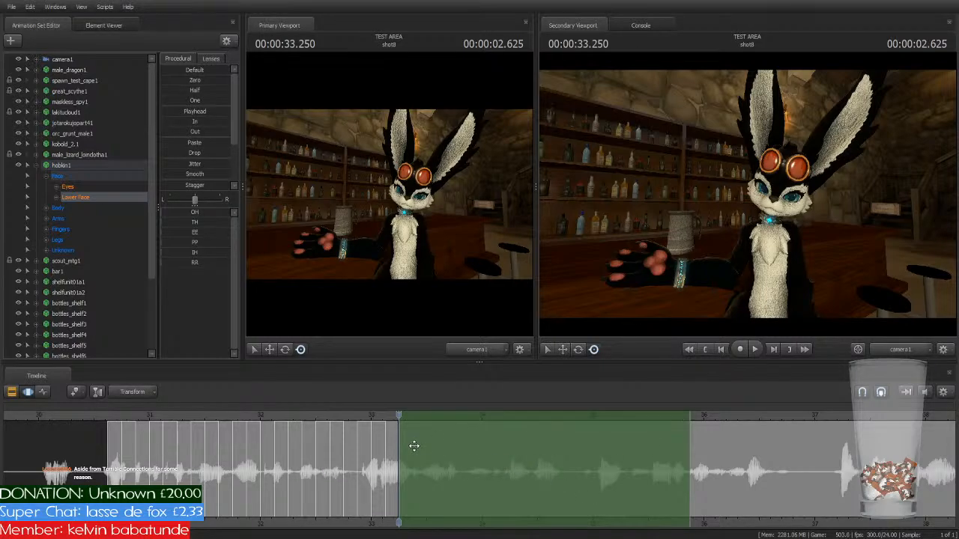
{"action": "key", "text": "1"}
{"action": "left_click_drag", "start_coordinate": [398, 418], "coordinate": [560, 424]}
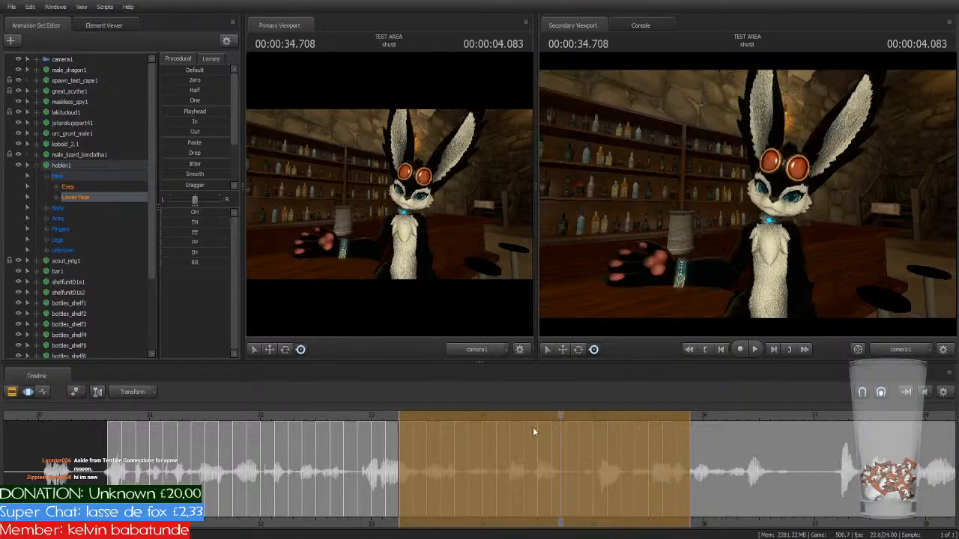
{"action": "left_click_drag", "start_coordinate": [689, 462], "coordinate": [566, 506]}
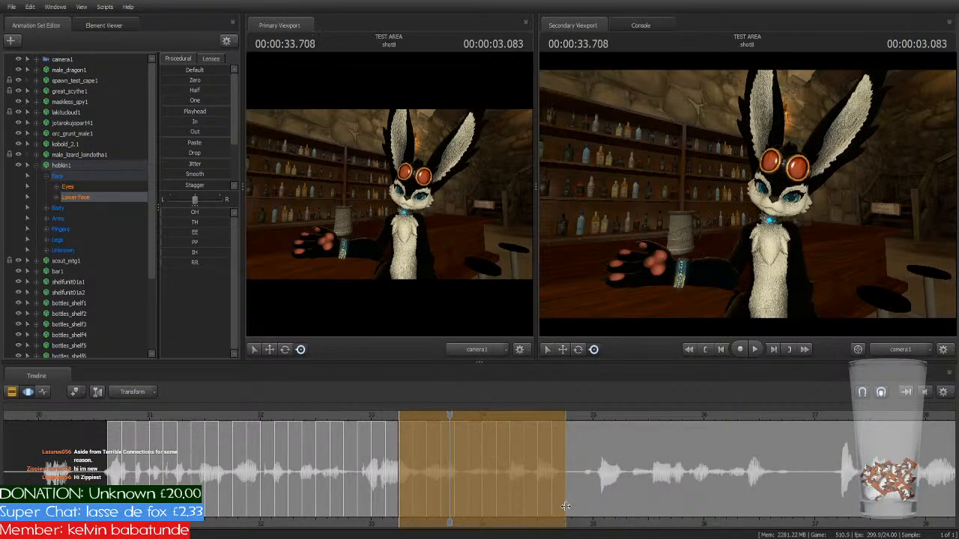
{"action": "key", "text": "space"}
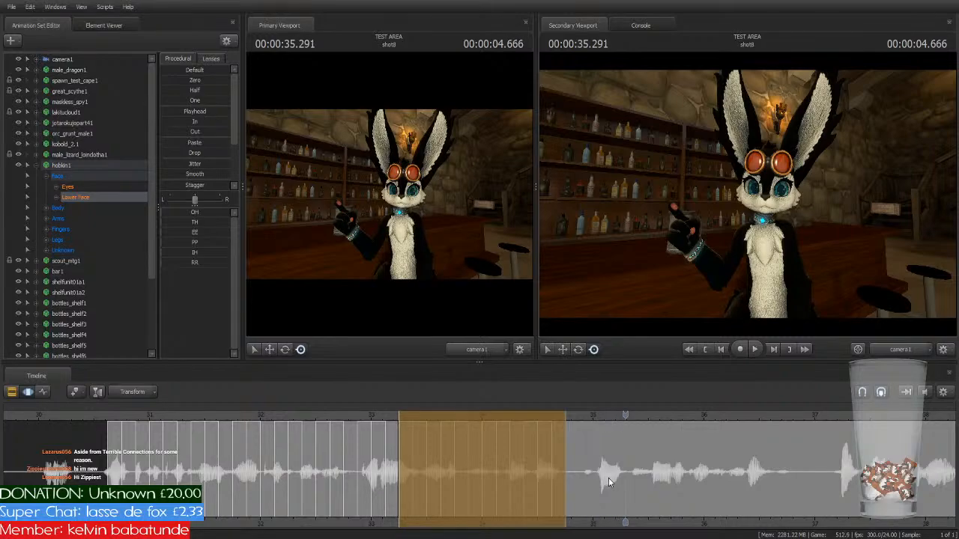
Step: Paste the lip-sync from about 34.9 seconds in shot8, extend it to about 36.7 seconds and play it back
{"action": "left_click_drag", "start_coordinate": [456, 418], "coordinate": [642, 423]}
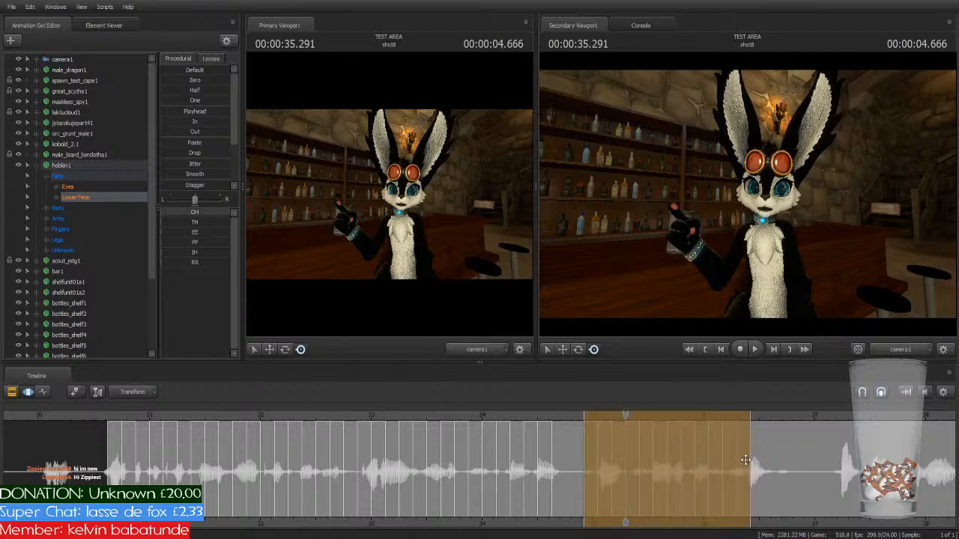
{"action": "left_click_drag", "start_coordinate": [750, 458], "coordinate": [777, 474]}
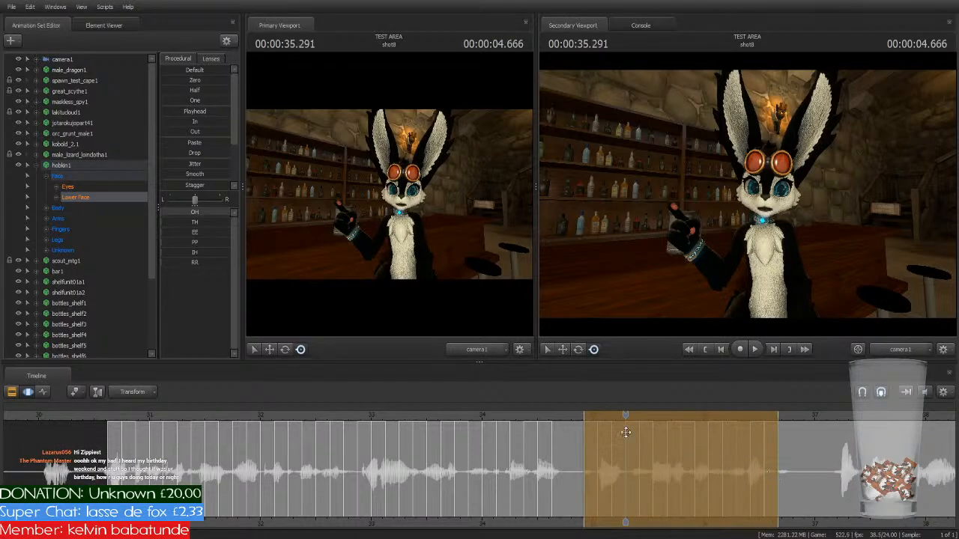
{"action": "left_click", "coordinate": [573, 416]}
{"action": "key", "text": "space"}
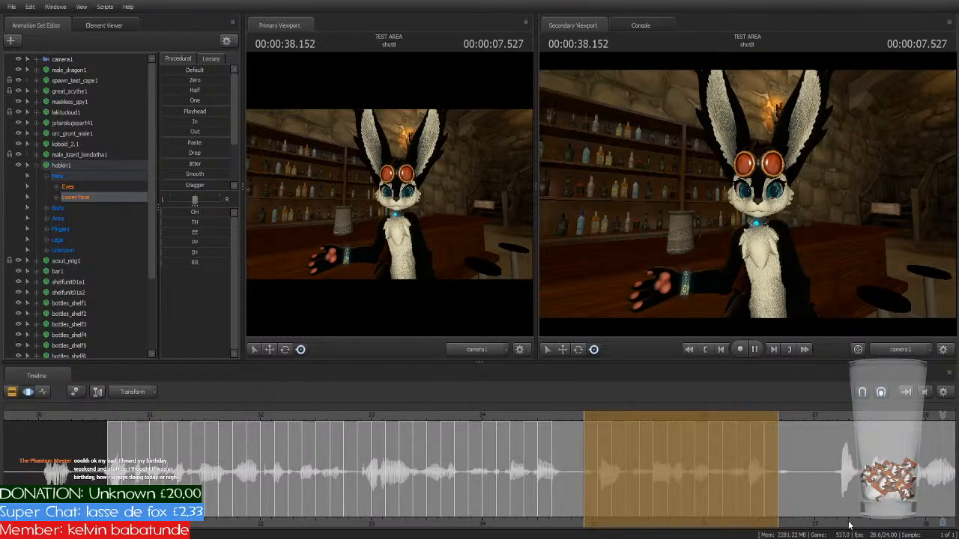
{"action": "key", "text": "space"}
{"action": "middle_click_drag", "start_coordinate": [849, 524], "coordinate": [529, 494]}
{"action": "key", "text": "Return"}
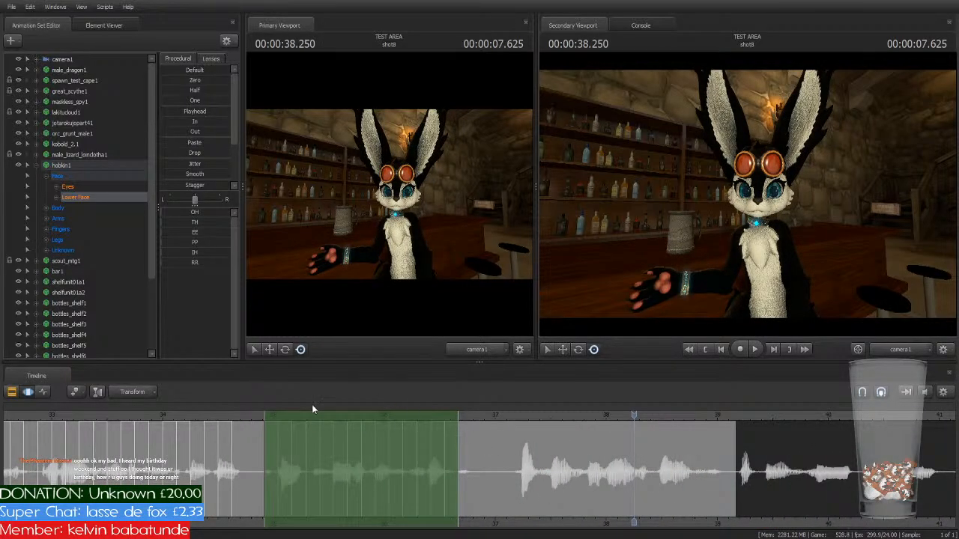
Step: Move the time selection to shot8's last phrase, about 37.2 to 38.9 seconds, paste the lip-sync there and play it back
{"action": "left_click_drag", "start_coordinate": [313, 409], "coordinate": [557, 434]}
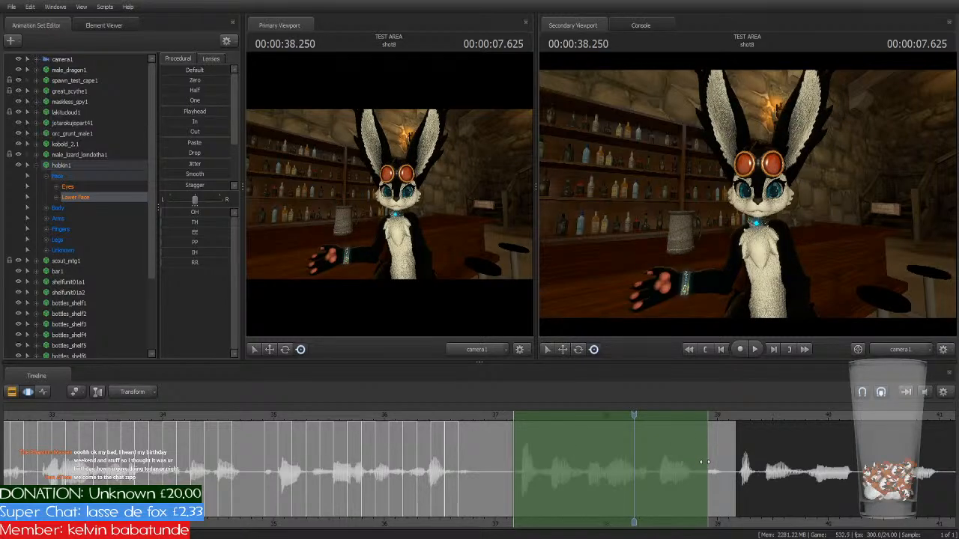
{"action": "key", "text": "ctrl+v"}
{"action": "left_click", "coordinate": [501, 415]}
{"action": "key", "text": "space"}
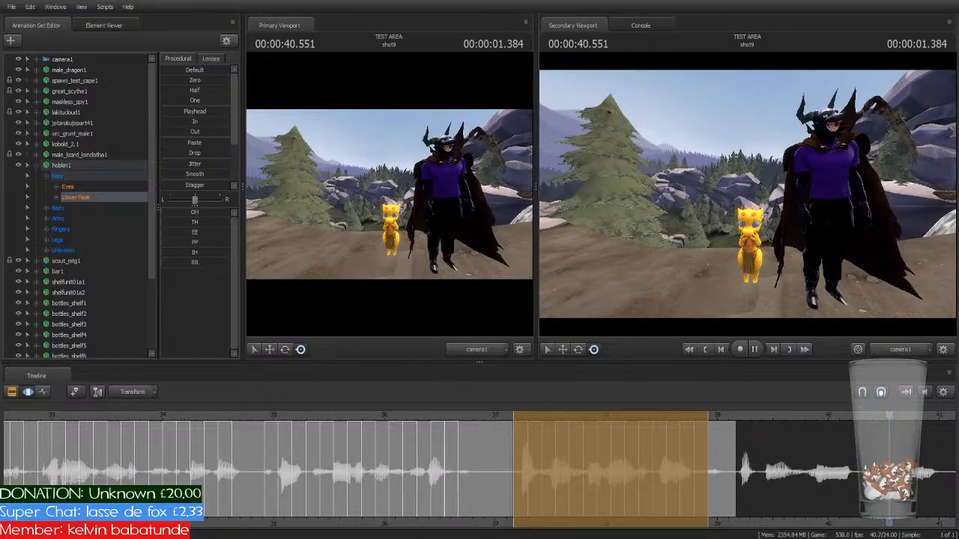
{"action": "key", "text": "space"}
Step: Return to the Clip Editor and move the playhead to the start of shot12
{"action": "middle_click_drag", "start_coordinate": [850, 497], "coordinate": [772, 497]}
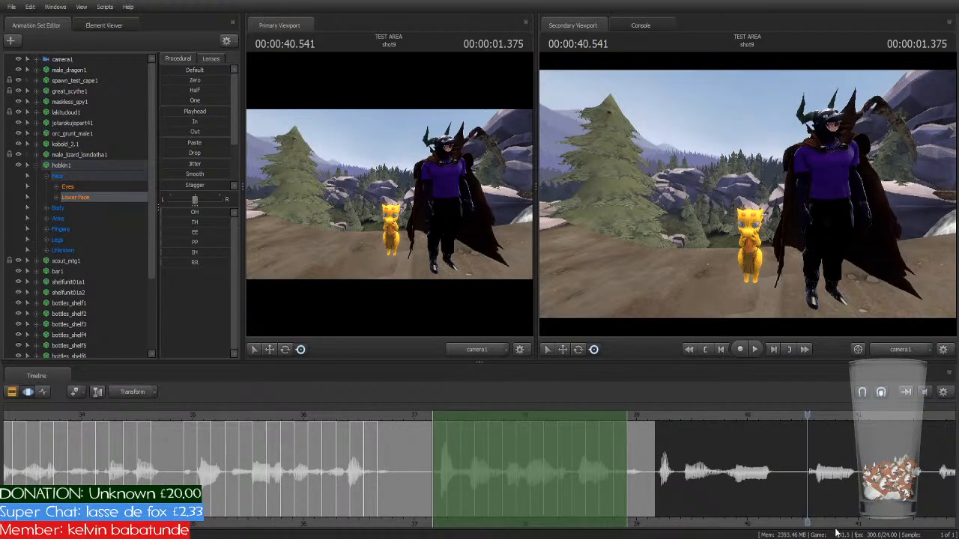
{"action": "middle_click_drag", "start_coordinate": [842, 528], "coordinate": [643, 513]}
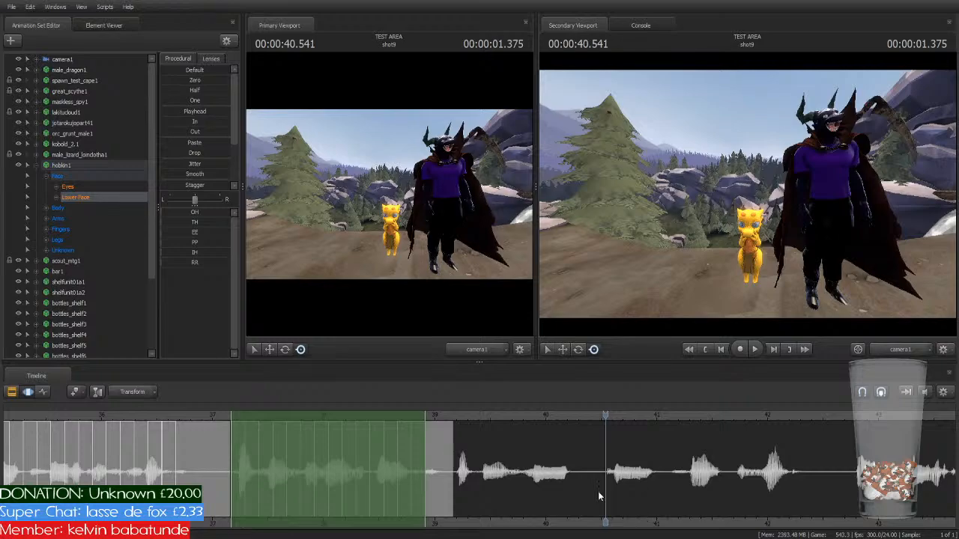
{"action": "scroll", "coordinate": [448, 463], "scroll_direction": "down", "scroll_amount": 2}
{"action": "left_click", "coordinate": [11, 391]}
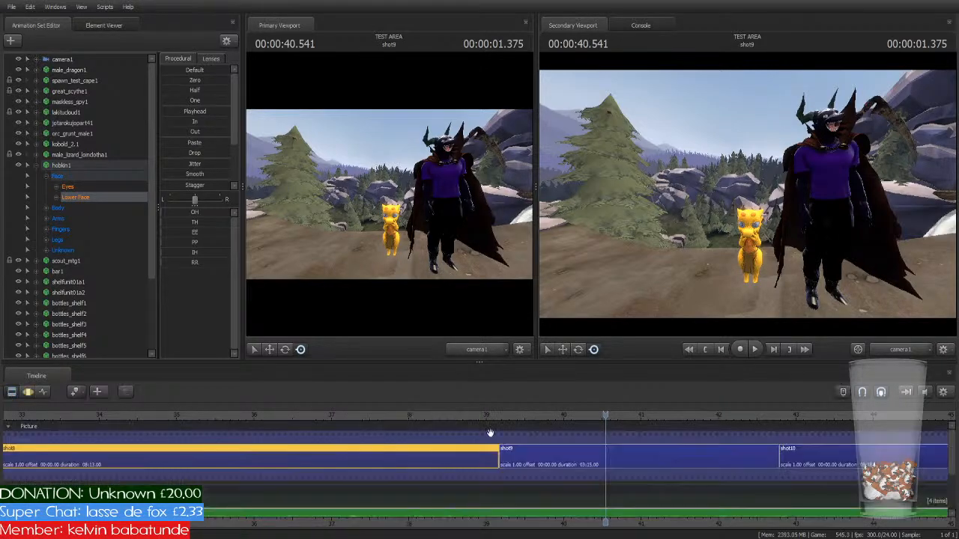
{"action": "scroll", "coordinate": [671, 440], "scroll_direction": "down", "scroll_amount": 1}
{"action": "middle_click_drag", "start_coordinate": [762, 524], "coordinate": [599, 515]}
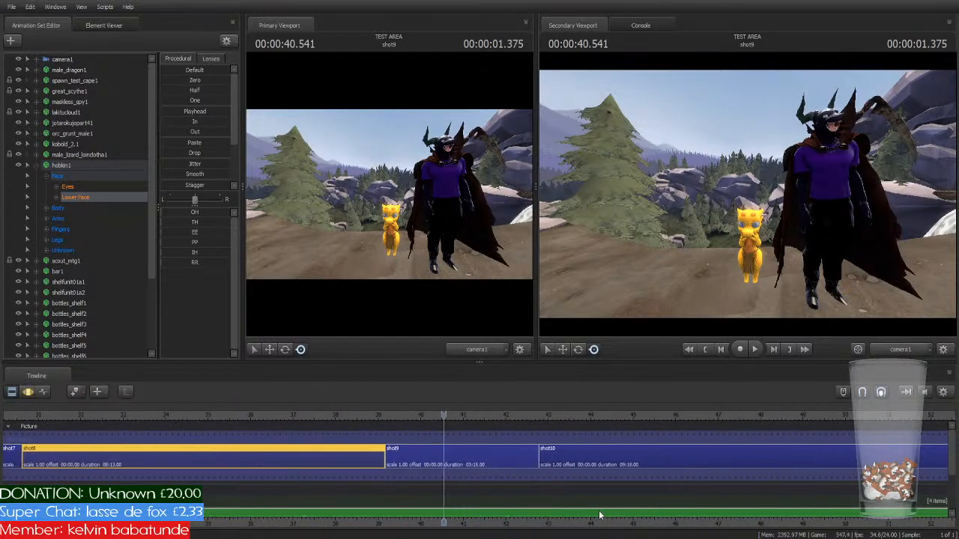
{"action": "key", "text": "Down"}
{"action": "key", "text": "Down"}
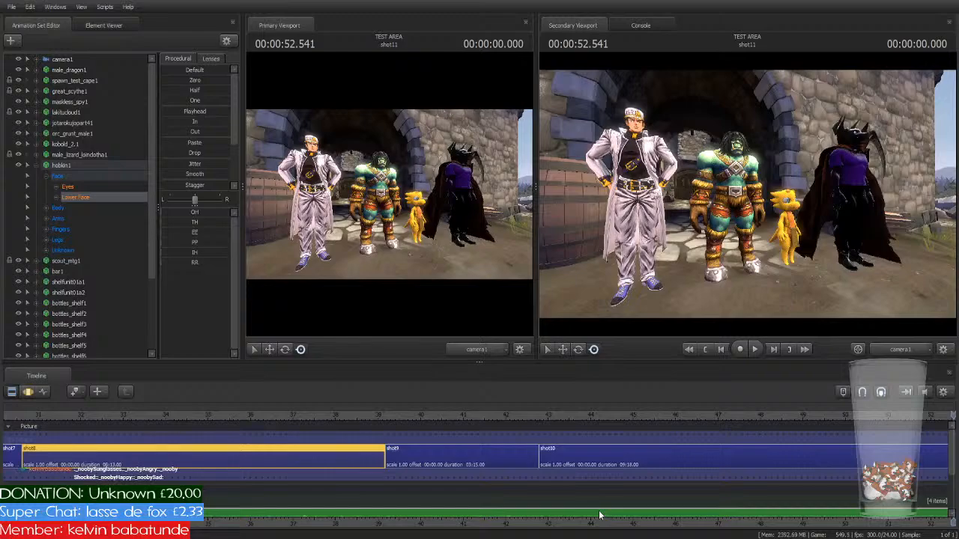
{"action": "middle_click_drag", "start_coordinate": [776, 526], "coordinate": [421, 458]}
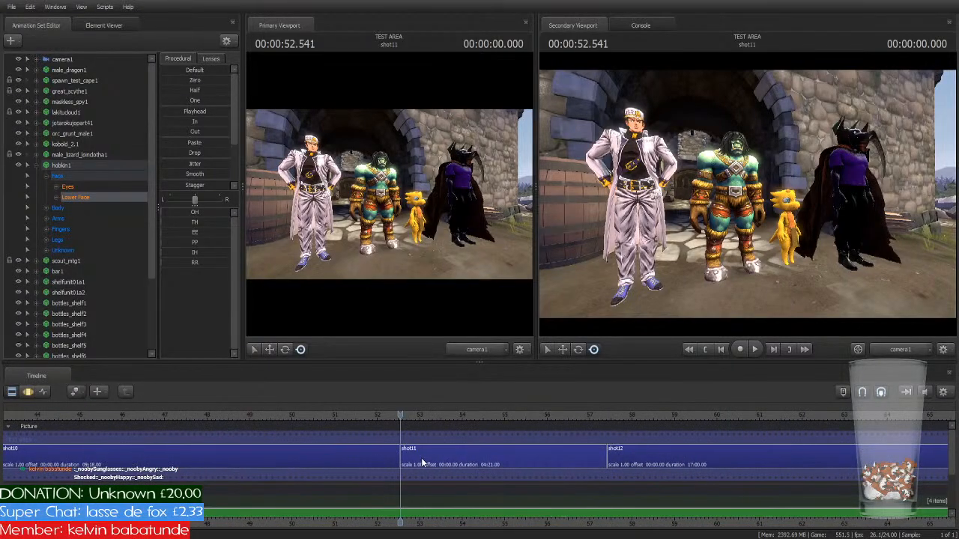
{"action": "scroll", "coordinate": [421, 459], "scroll_direction": "down", "scroll_amount": 2}
{"action": "key", "text": "Down"}
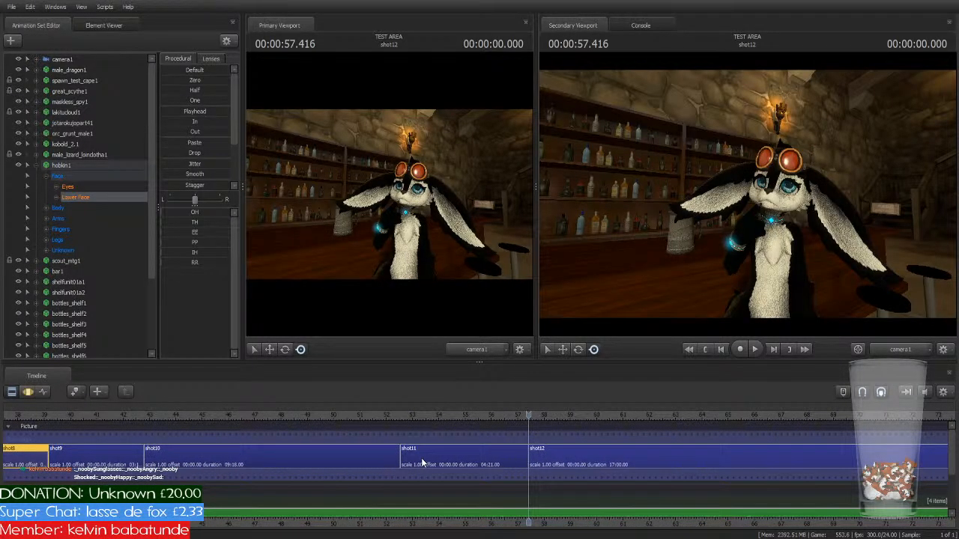
Step: Open shot12 in the Motion Editor and move the time selection to start at the beginning of the shot
{"action": "left_click", "coordinate": [624, 465]}
{"action": "left_click", "coordinate": [27, 391]}
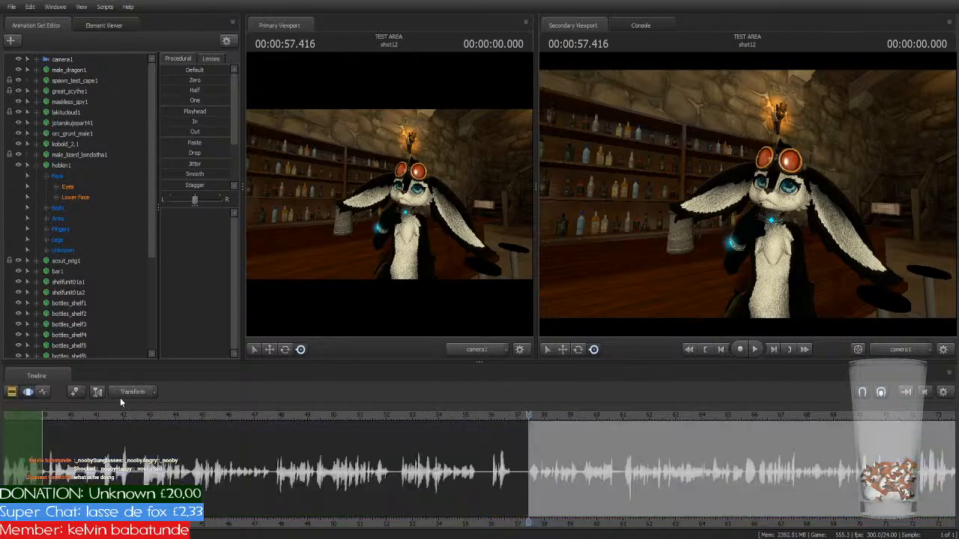
{"action": "scroll", "coordinate": [63, 412], "scroll_direction": "down", "scroll_amount": 2}
{"action": "left_click_drag", "start_coordinate": [127, 413], "coordinate": [547, 442]}
{"action": "scroll", "coordinate": [547, 442], "scroll_direction": "up", "scroll_amount": 4}
{"action": "scroll", "coordinate": [567, 442], "scroll_direction": "down", "scroll_amount": 1}
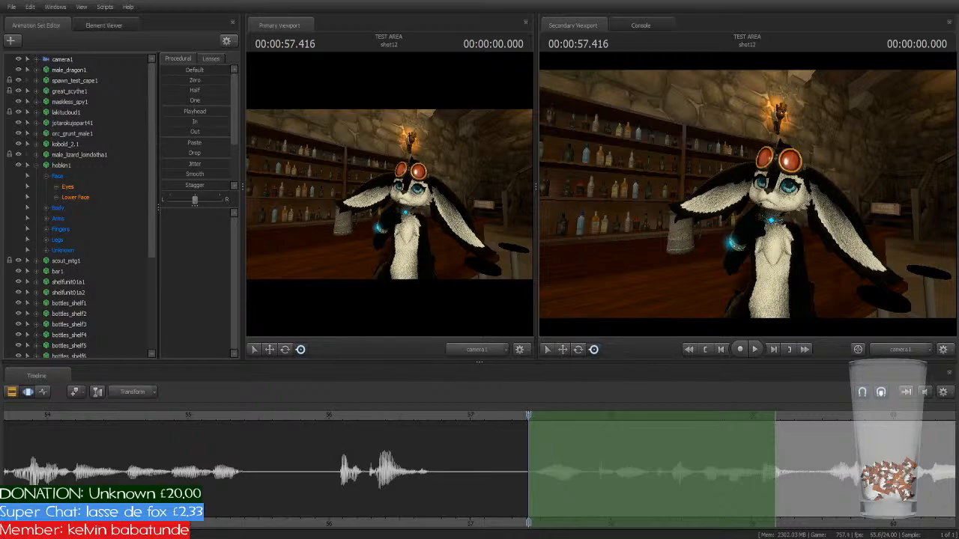
{"action": "middle_click_drag", "start_coordinate": [529, 498], "coordinate": [286, 497]}
{"action": "scroll", "coordinate": [336, 477], "scroll_direction": "down", "scroll_amount": 2}
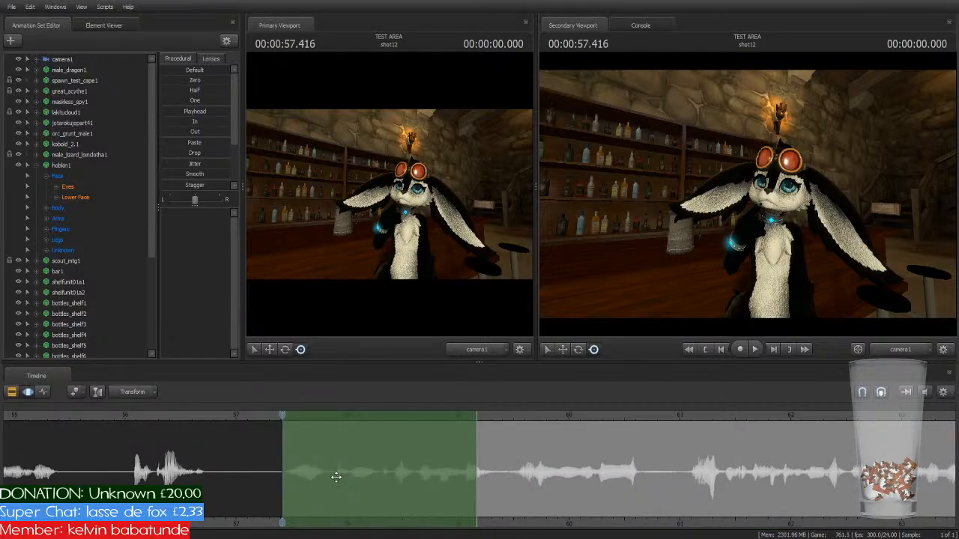
Step: Apply the TH mouth shape to hobkin1's Lower Face over shot12's first sound, about 57.5 to 57.8 seconds, and play it back
{"action": "left_click", "coordinate": [84, 197]}
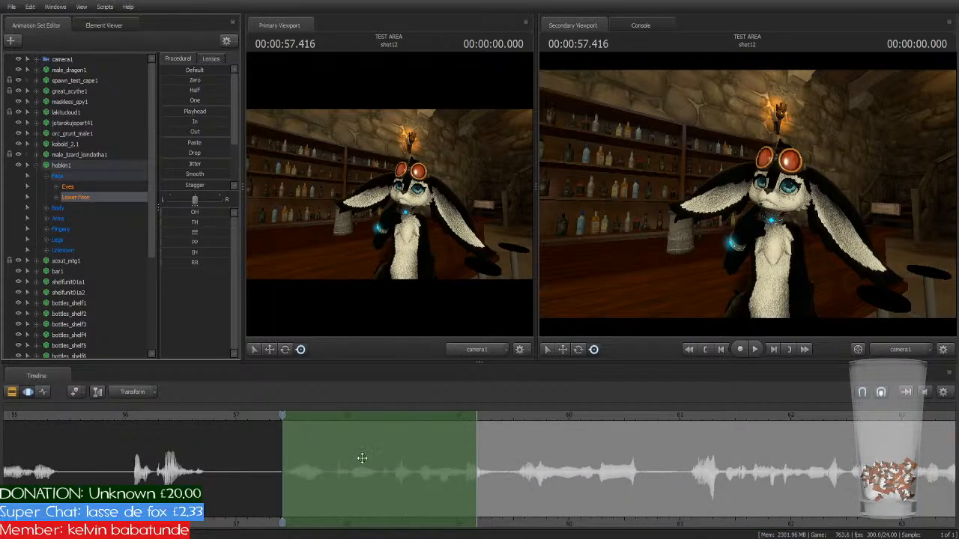
{"action": "mouse_move", "coordinate": [284, 418]}
{"action": "left_mouse_down"}
{"action": "mouse_move", "coordinate": [396, 429]}
{"action": "mouse_move", "coordinate": [281, 431]}
{"action": "left_mouse_up"}
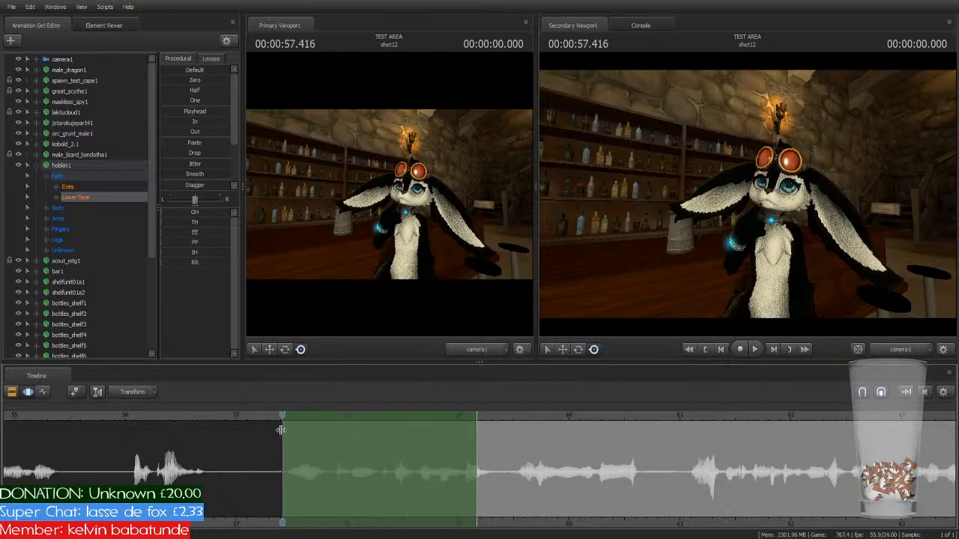
{"action": "left_click_drag", "start_coordinate": [472, 467], "coordinate": [284, 480]}
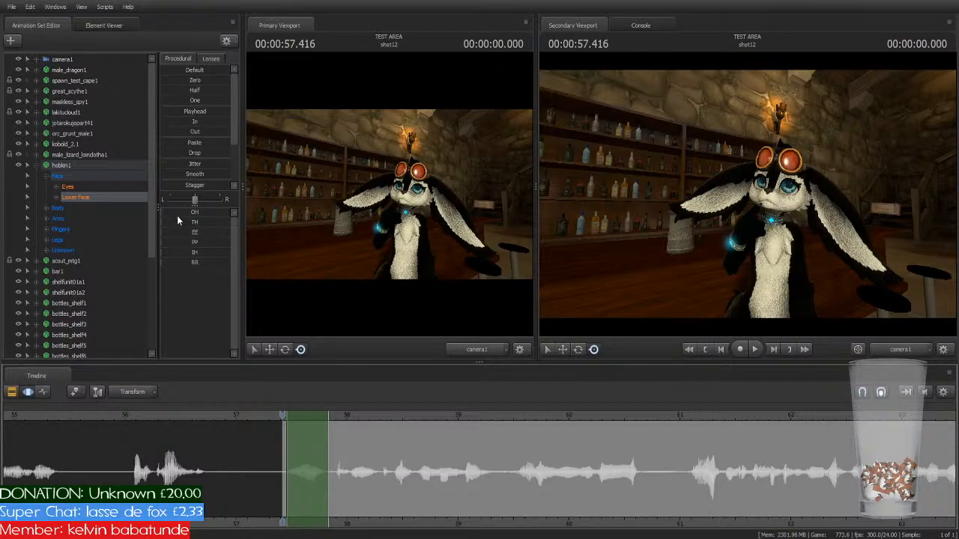
{"action": "left_click_drag", "start_coordinate": [174, 222], "coordinate": [234, 223]}
{"action": "key", "text": "space"}
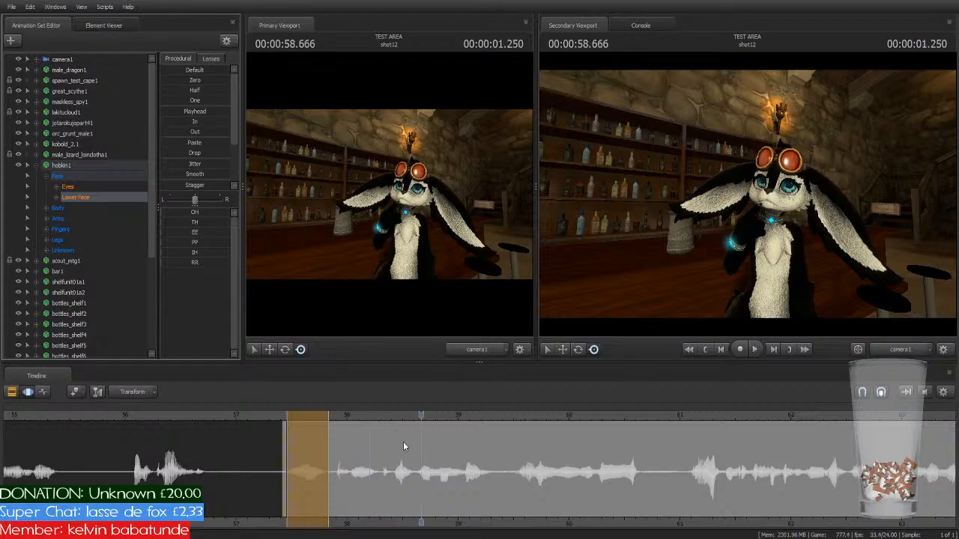
{"action": "left_click", "coordinate": [405, 444]}
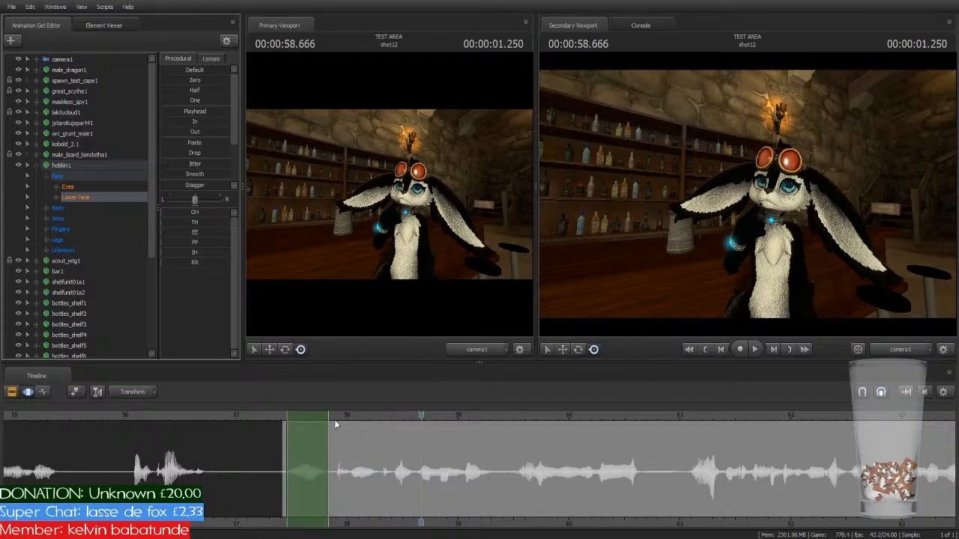
Step: Paste the lip-sync over about 57.9 to 60.6 seconds in shot12 and play it back
{"action": "left_click_drag", "start_coordinate": [307, 417], "coordinate": [639, 489]}
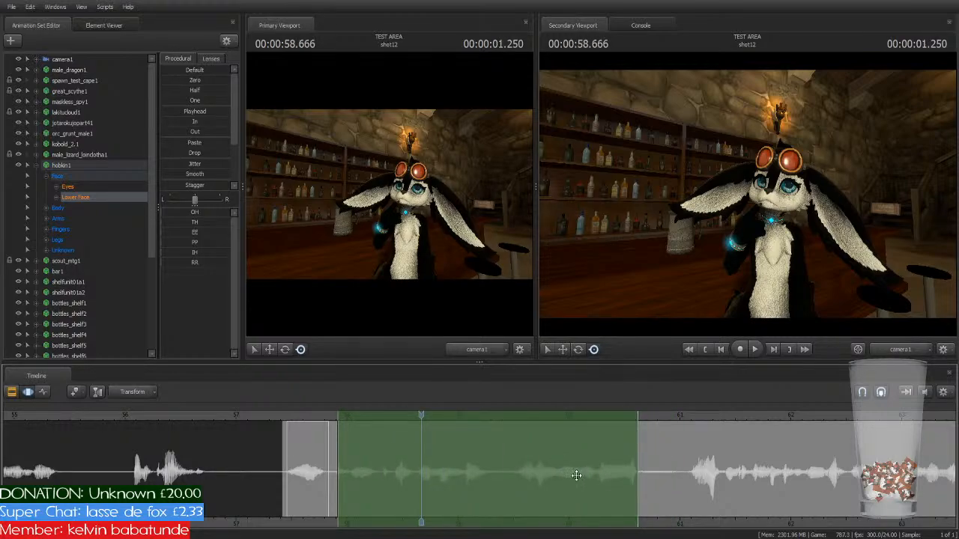
{"action": "left_click", "coordinate": [576, 475]}
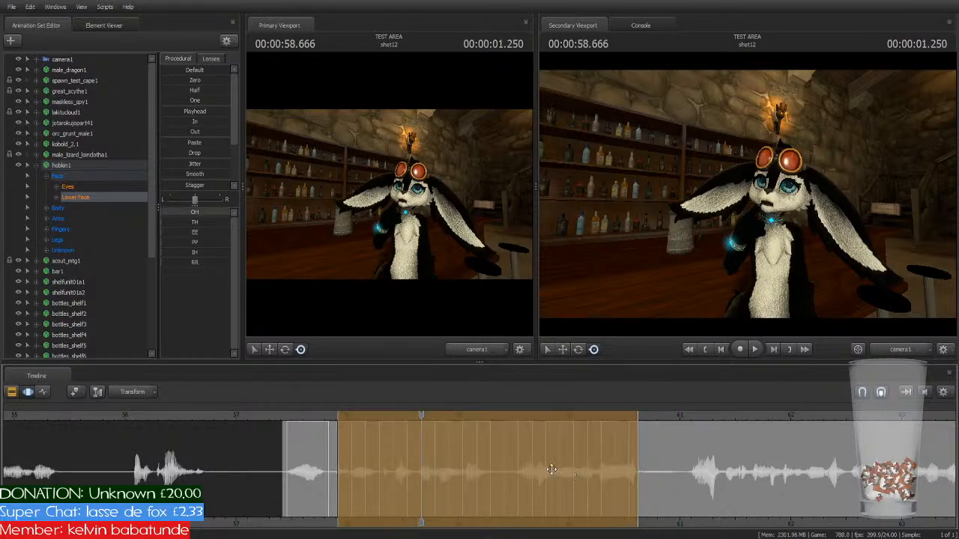
{"action": "left_click", "coordinate": [275, 416]}
{"action": "key", "text": "space"}
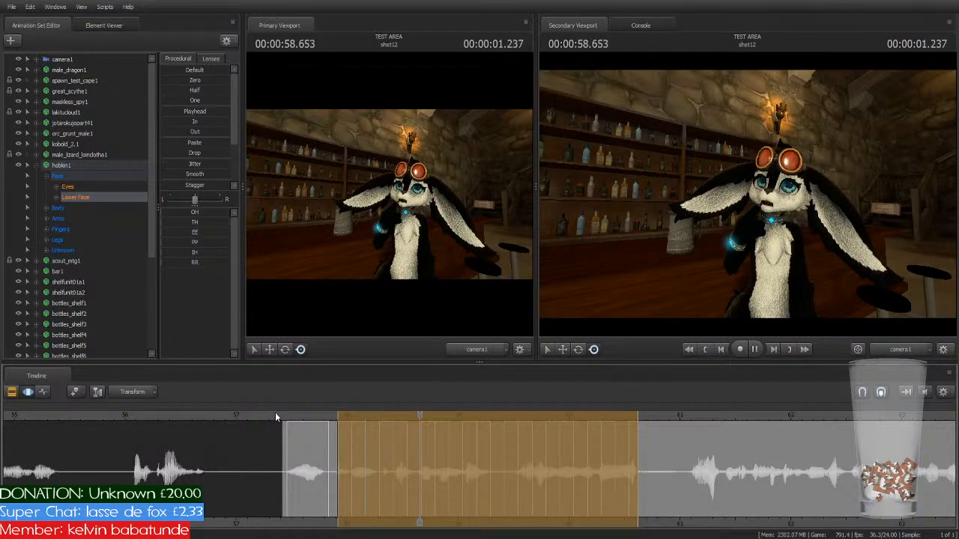
{"action": "key", "text": "space"}
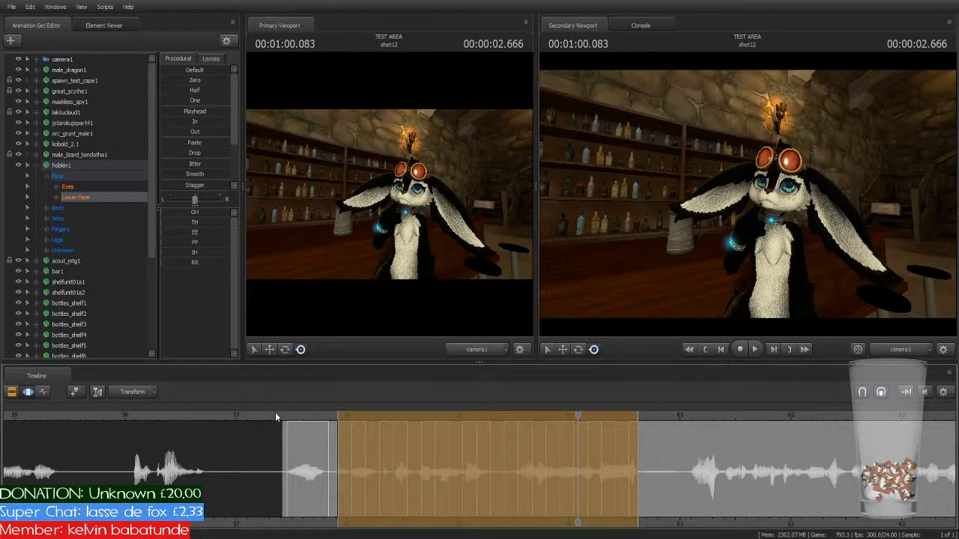
Step: Shorten the pasted lip-sync to end at about 59.4 seconds and play it back
{"action": "left_click_drag", "start_coordinate": [633, 468], "coordinate": [499, 491]}
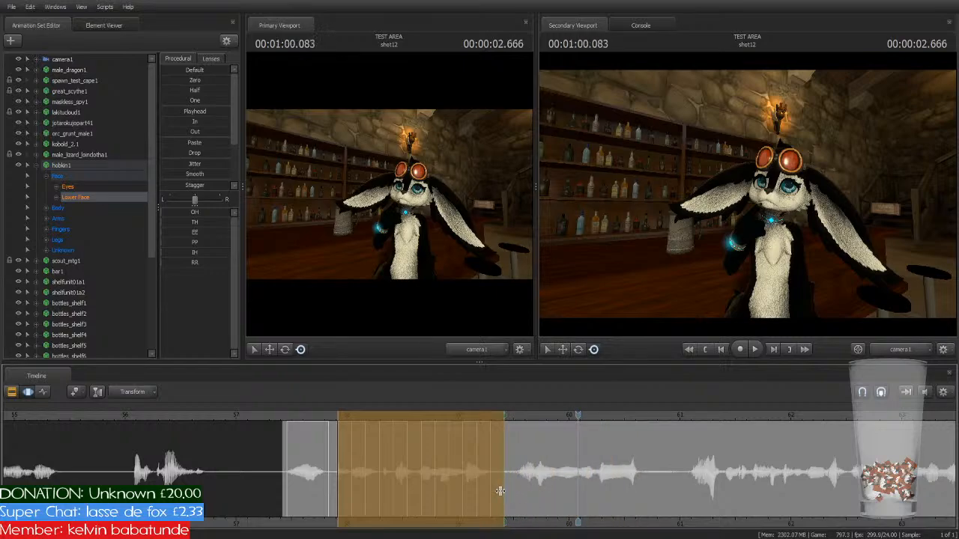
{"action": "left_click", "coordinate": [336, 410]}
{"action": "key", "text": "space"}
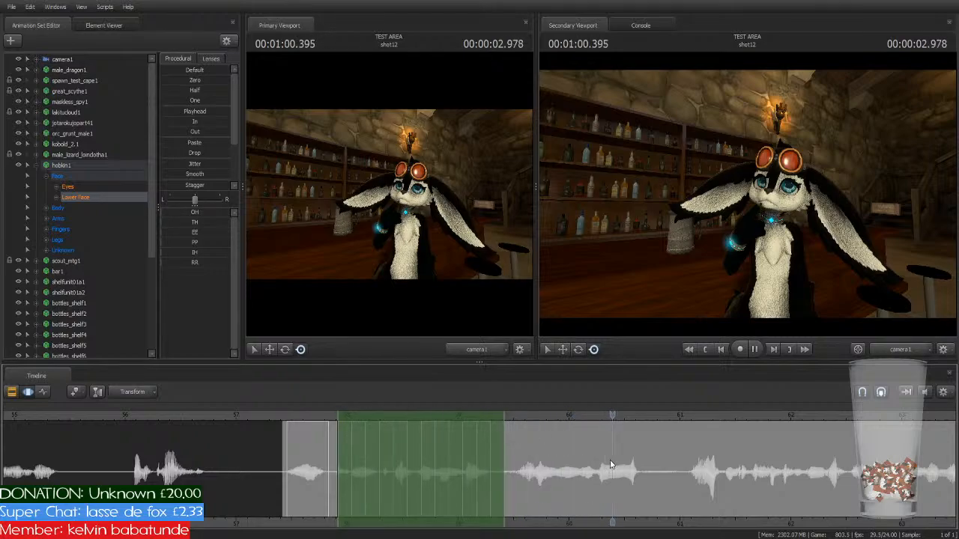
{"action": "key", "text": "space"}
Step: Move the time selection to the next phrase in shot12, shorten it to about 59.5 to 59.7 seconds and play back that part
{"action": "left_click_drag", "start_coordinate": [412, 414], "coordinate": [589, 424]}
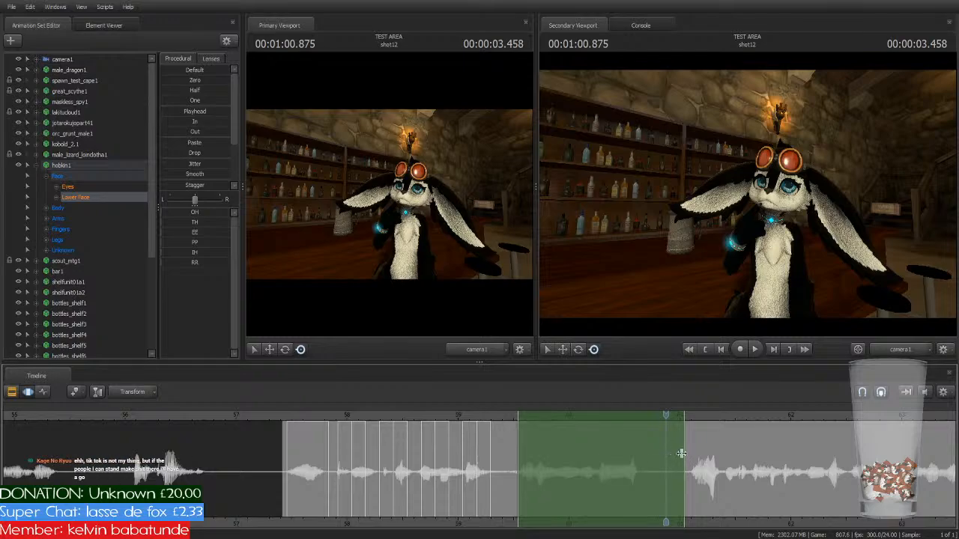
{"action": "left_click_drag", "start_coordinate": [682, 459], "coordinate": [531, 456]}
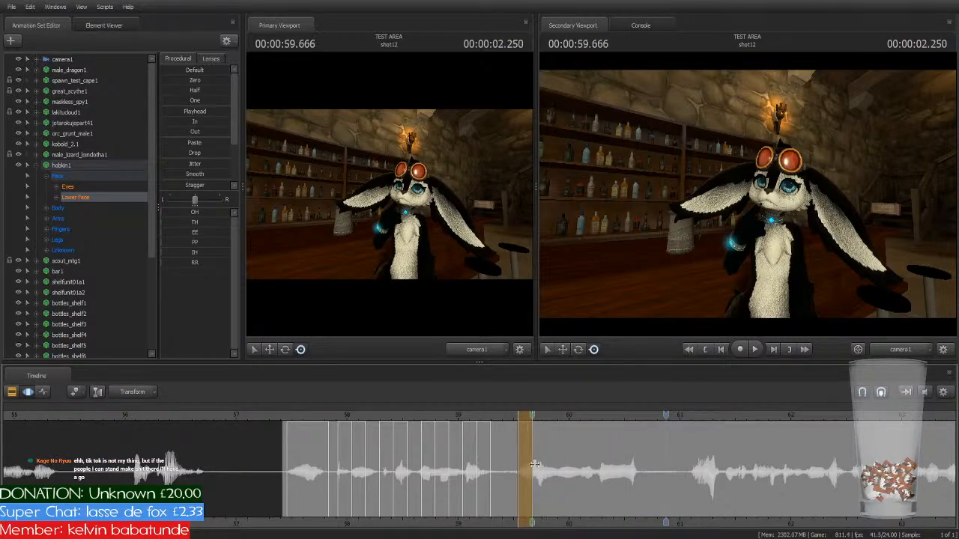
{"action": "left_click", "coordinate": [500, 418]}
{"action": "key", "text": "space"}
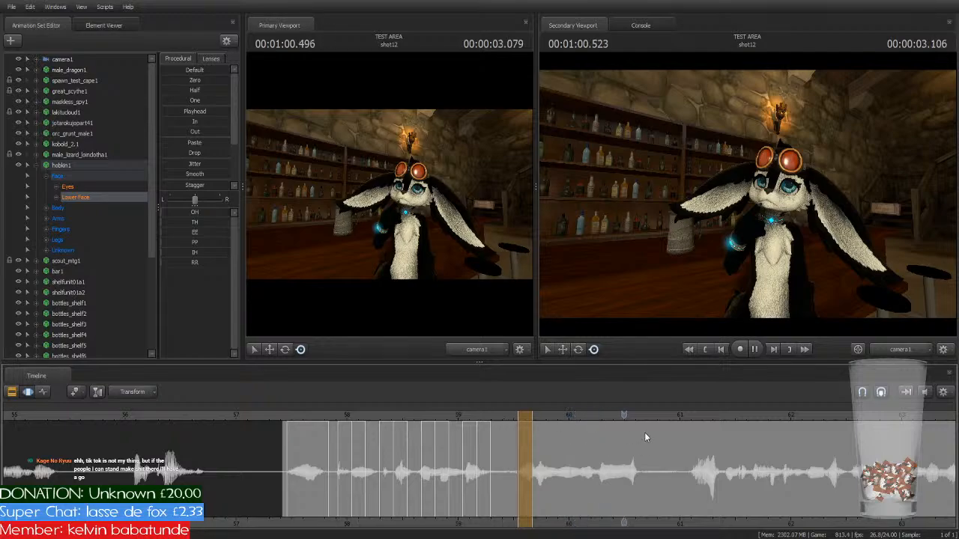
{"action": "key", "text": "space"}
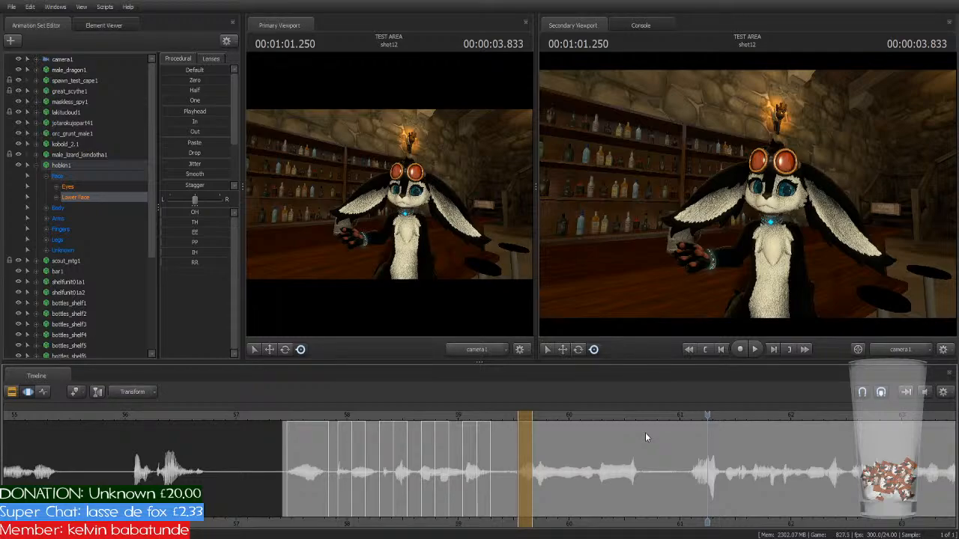
Step: Paste the lip-sync onto hobkin1's Lower Face over about 59.7 to 60.6 seconds in shot12 and play it back
{"action": "scroll", "coordinate": [518, 480], "scroll_direction": "up", "scroll_amount": 2}
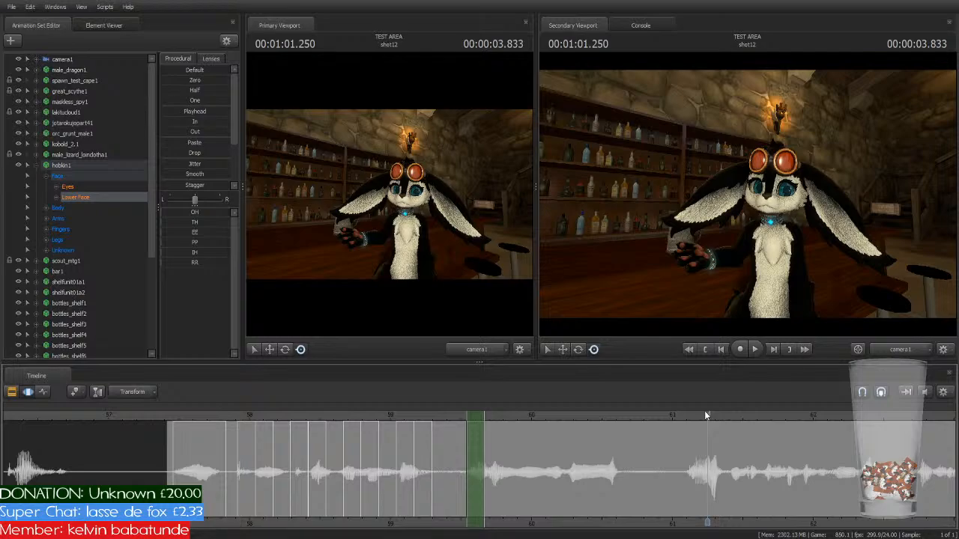
{"action": "scroll", "coordinate": [704, 413], "scroll_direction": "up", "scroll_amount": 2}
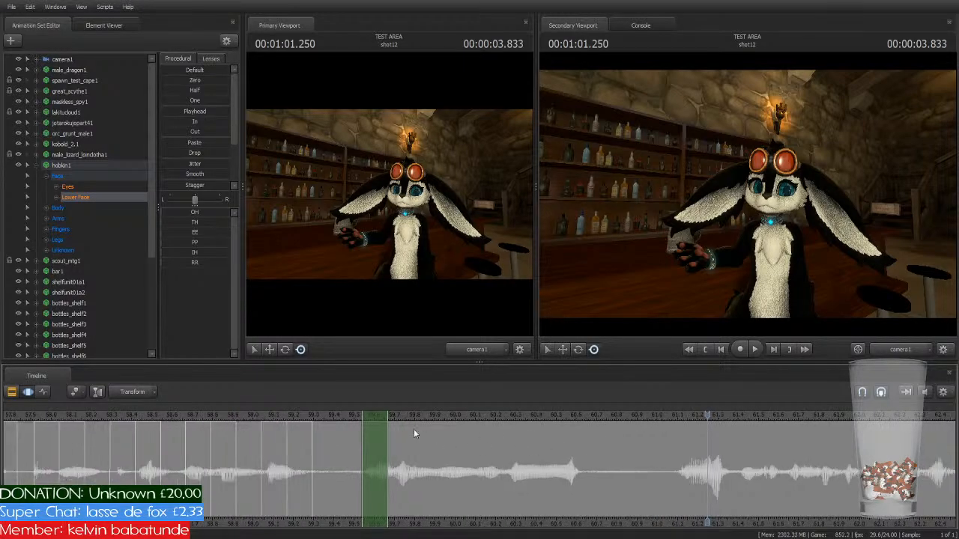
{"action": "left_click_drag", "start_coordinate": [371, 411], "coordinate": [407, 425]}
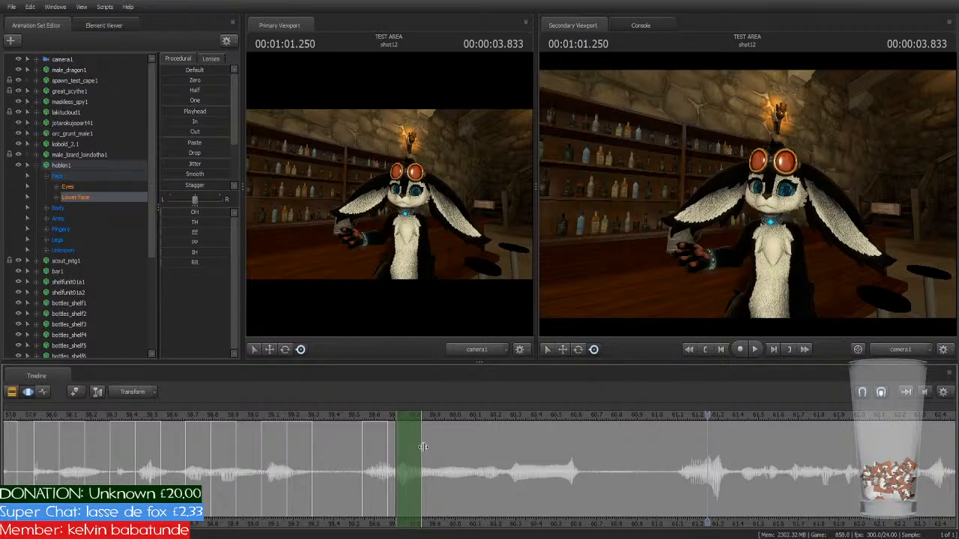
{"action": "mouse_move", "coordinate": [423, 447]}
{"action": "left_mouse_down"}
{"action": "mouse_move", "coordinate": [501, 457]}
{"action": "mouse_move", "coordinate": [584, 497]}
{"action": "left_mouse_up"}
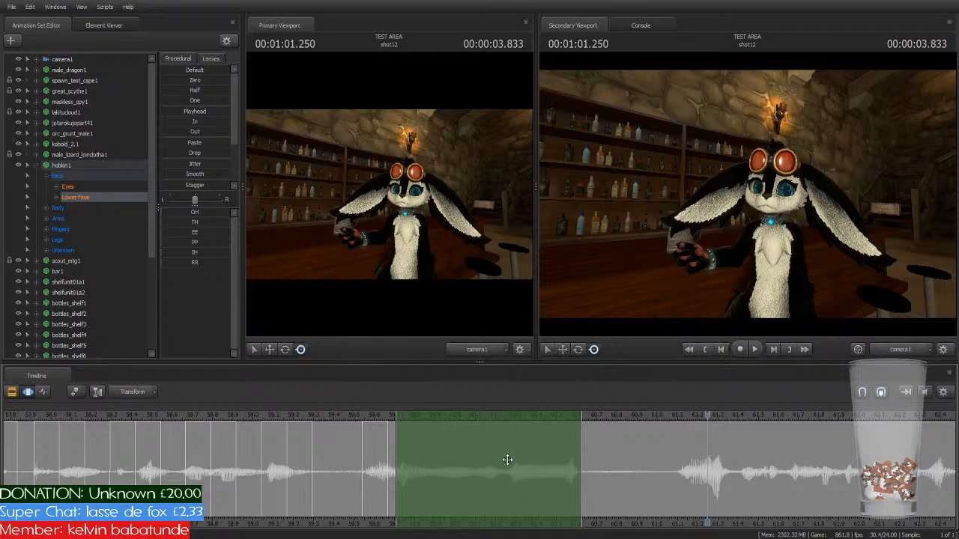
{"action": "left_click", "coordinate": [443, 427]}
{"action": "left_click_drag", "start_coordinate": [579, 455], "coordinate": [573, 454]}
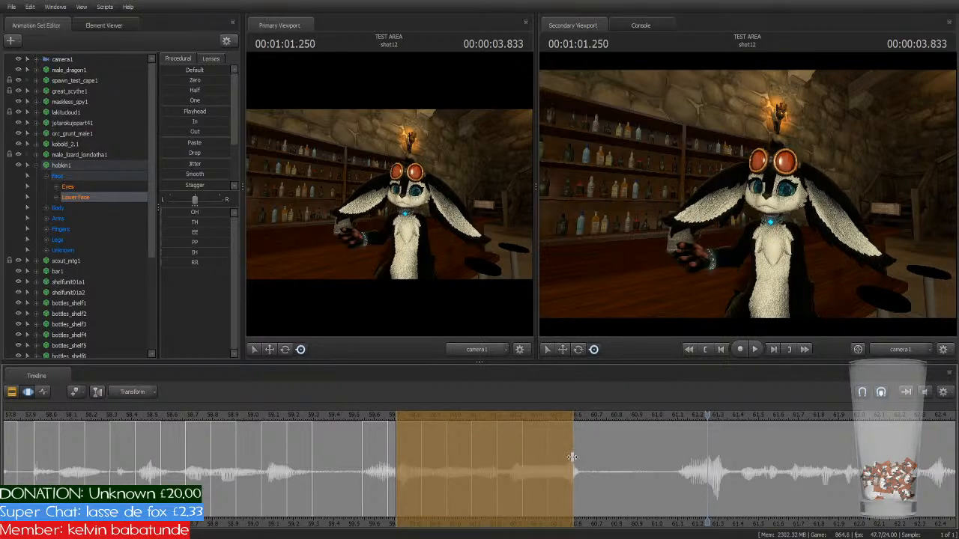
{"action": "left_click", "coordinate": [362, 413]}
{"action": "key", "text": "space"}
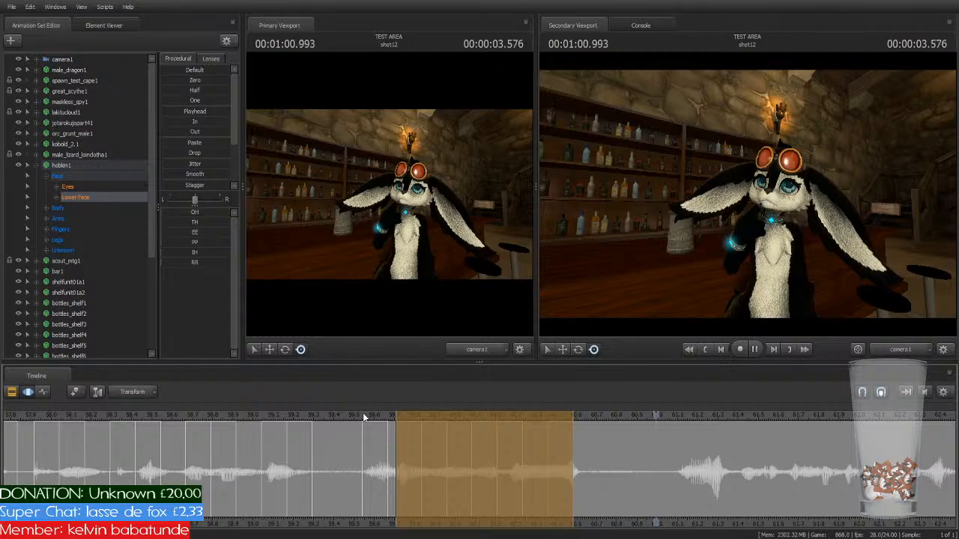
{"action": "scroll", "coordinate": [868, 495], "scroll_direction": "down", "scroll_amount": 2}
{"action": "key", "text": "space"}
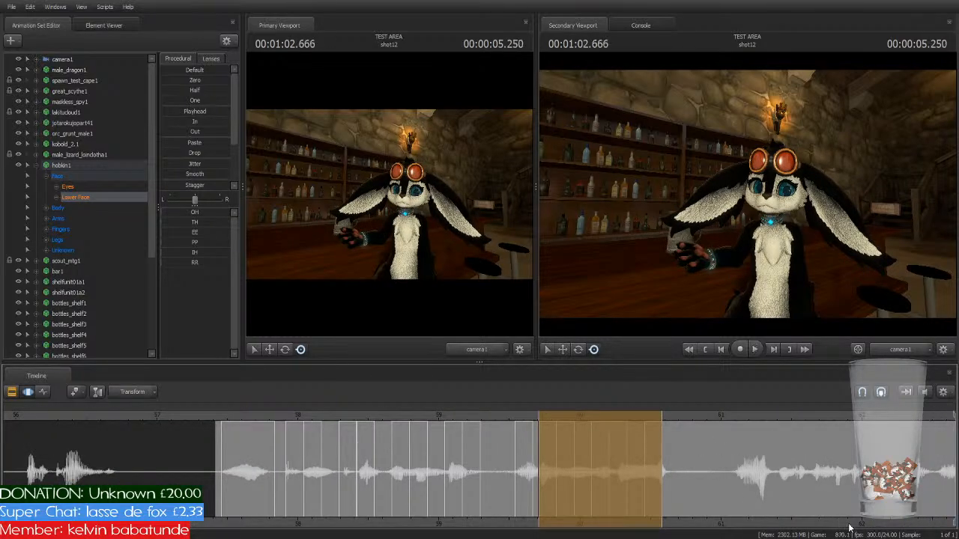
Step: Paste the lip-sync over the next phrase in shot12, about 61.1 to 63.7 seconds, and play it back
{"action": "middle_click_drag", "start_coordinate": [848, 528], "coordinate": [534, 502]}
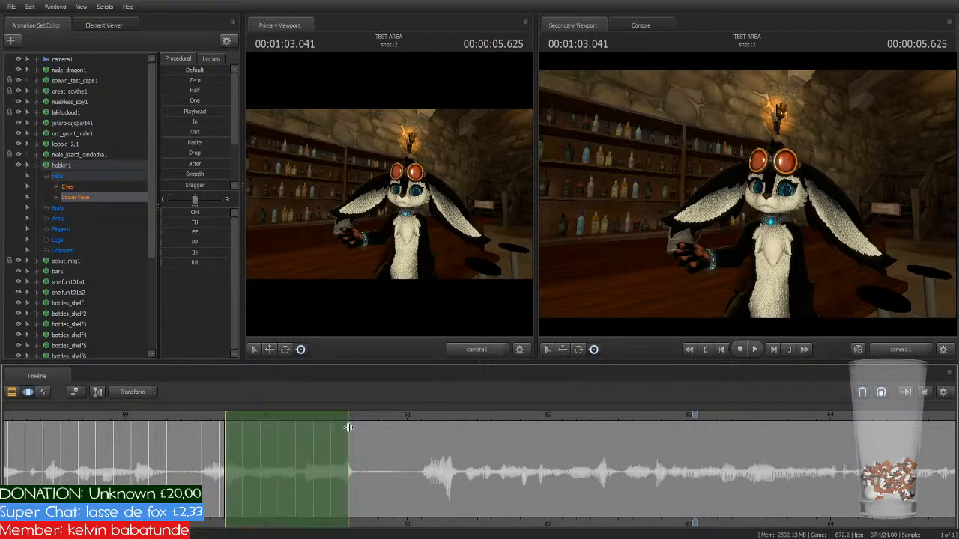
{"action": "left_click_drag", "start_coordinate": [285, 421], "coordinate": [479, 421]}
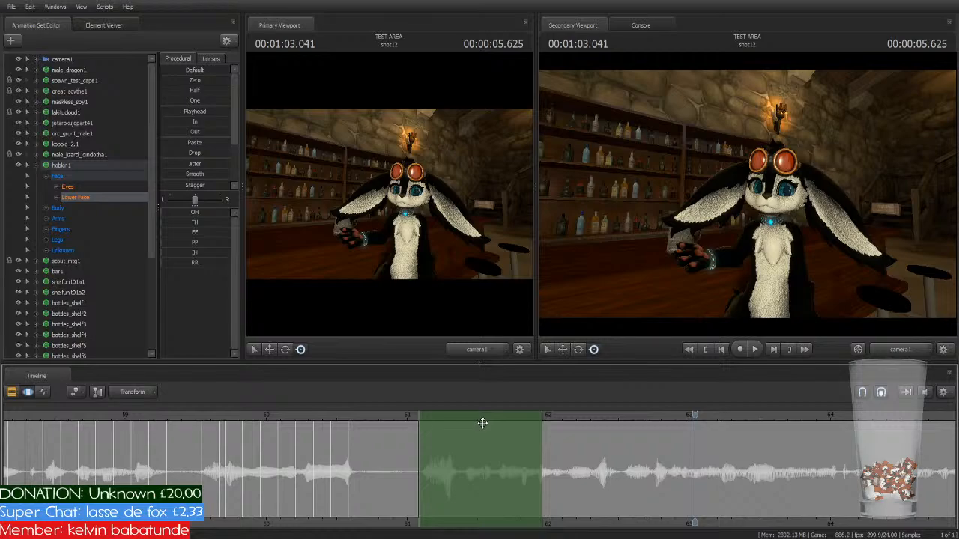
{"action": "scroll", "coordinate": [559, 471], "scroll_direction": "down", "scroll_amount": 3}
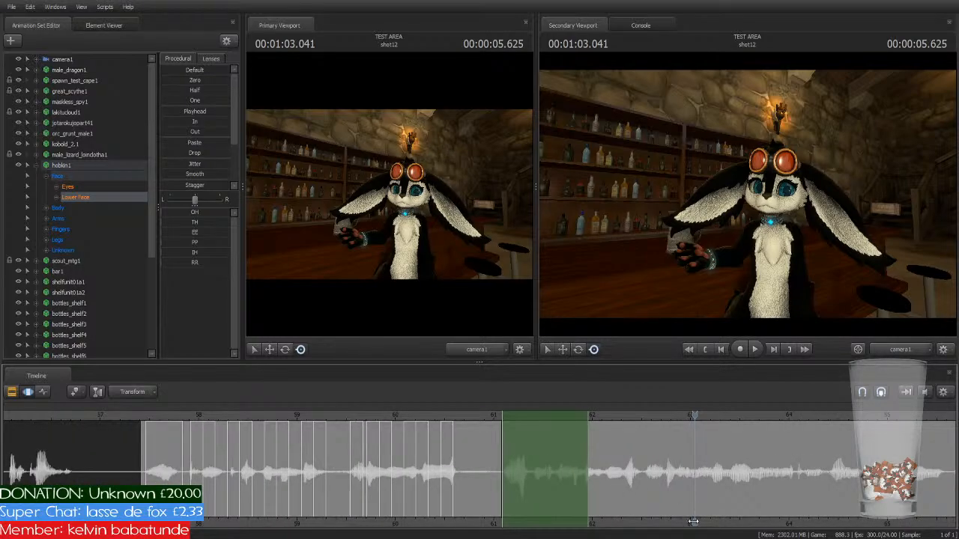
{"action": "middle_click_drag", "start_coordinate": [687, 522], "coordinate": [477, 472]}
{"action": "scroll", "coordinate": [480, 462], "scroll_direction": "down", "scroll_amount": 5}
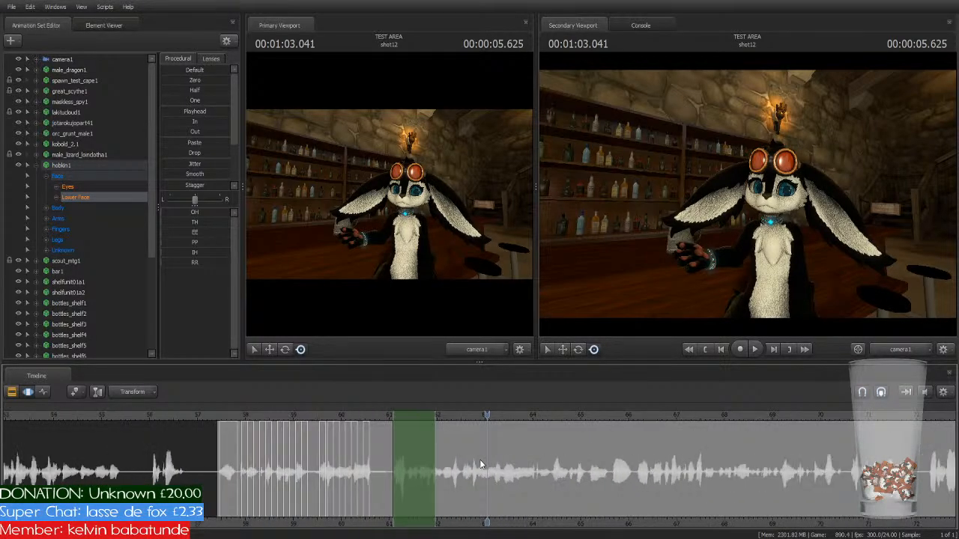
{"action": "scroll", "coordinate": [480, 465], "scroll_direction": "up", "scroll_amount": 1}
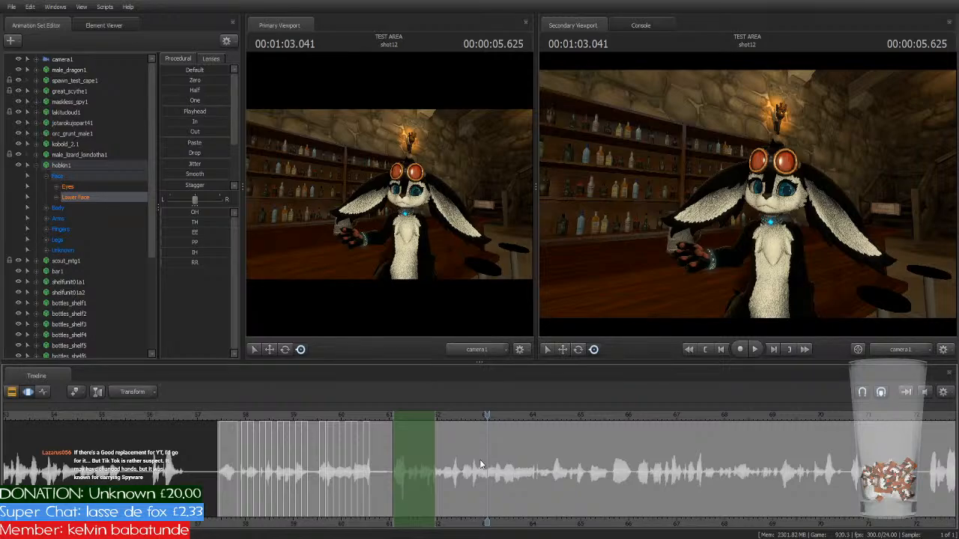
{"action": "scroll", "coordinate": [480, 464], "scroll_direction": "up", "scroll_amount": 3}
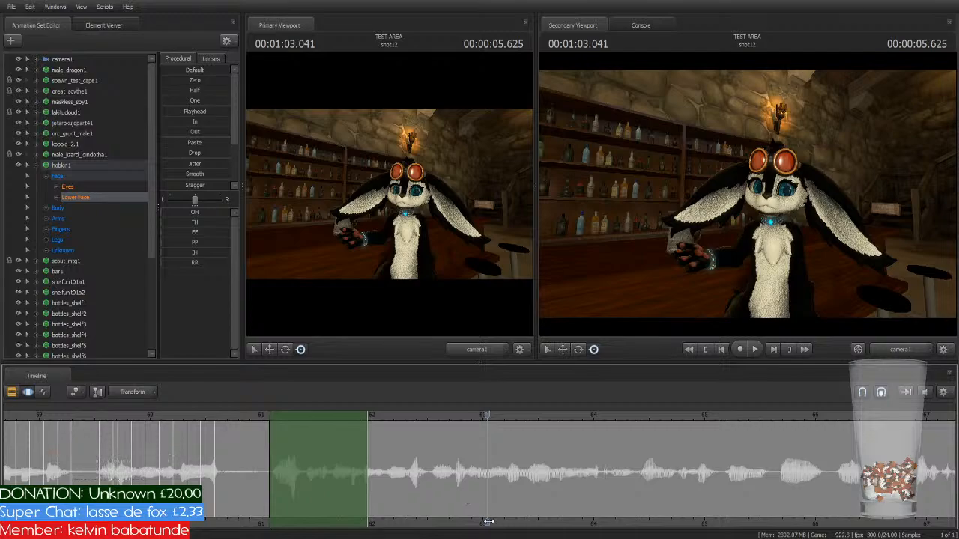
{"action": "middle_click_drag", "start_coordinate": [496, 524], "coordinate": [651, 523]}
{"action": "scroll", "coordinate": [505, 470], "scroll_direction": "up", "scroll_amount": 1}
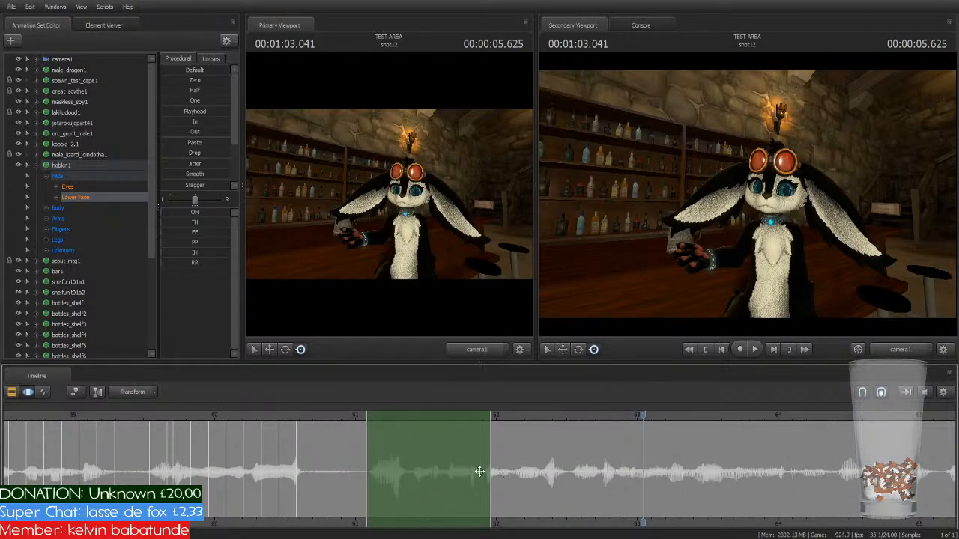
{"action": "left_click_drag", "start_coordinate": [489, 470], "coordinate": [736, 491]}
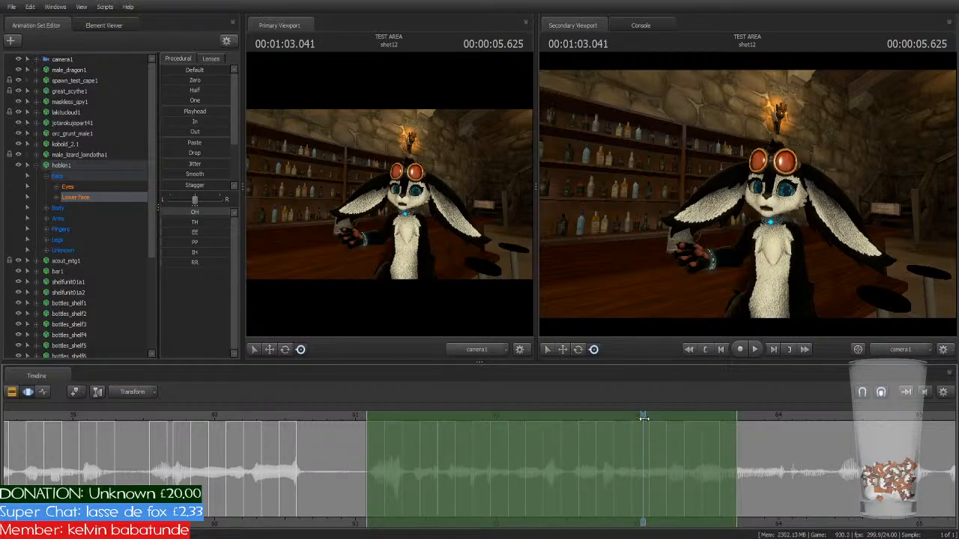
{"action": "left_click_drag", "start_coordinate": [645, 425], "coordinate": [340, 430]}
{"action": "key", "text": "space"}
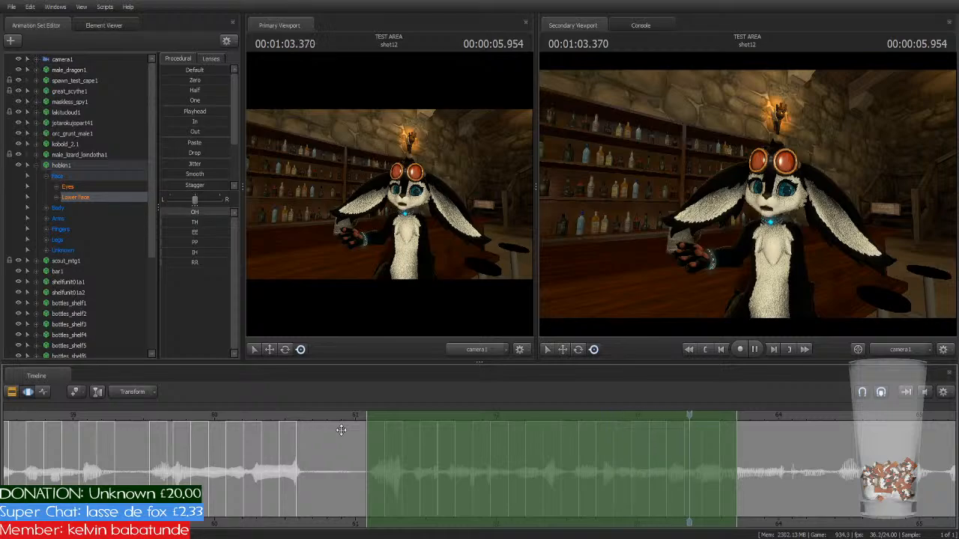
{"action": "key", "text": "space"}
Step: Paste the lip-sync over the adjoining stretch of shot12, about 63.7 to 66.3 seconds, and play it back
{"action": "middle_click_drag", "start_coordinate": [776, 528], "coordinate": [626, 515]}
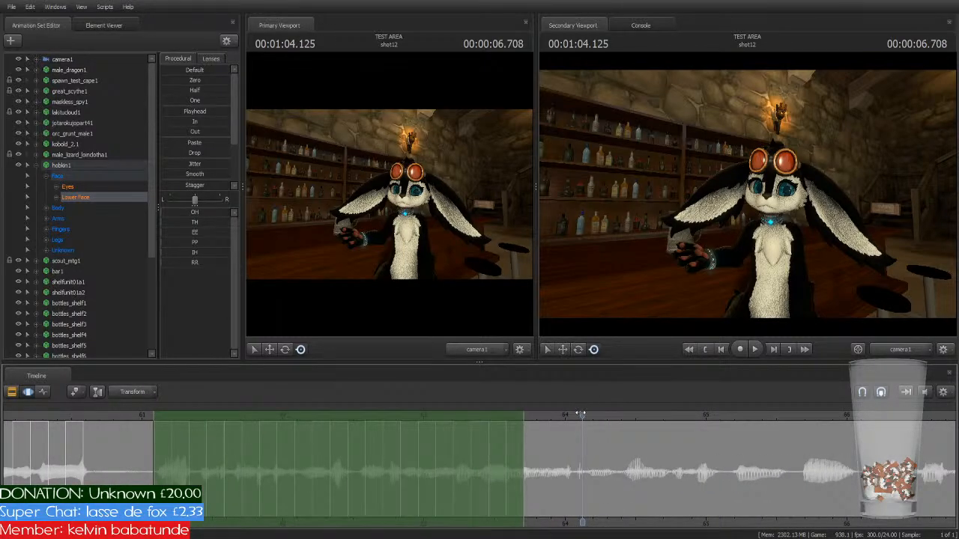
{"action": "left_click_drag", "start_coordinate": [580, 414], "coordinate": [523, 415]}
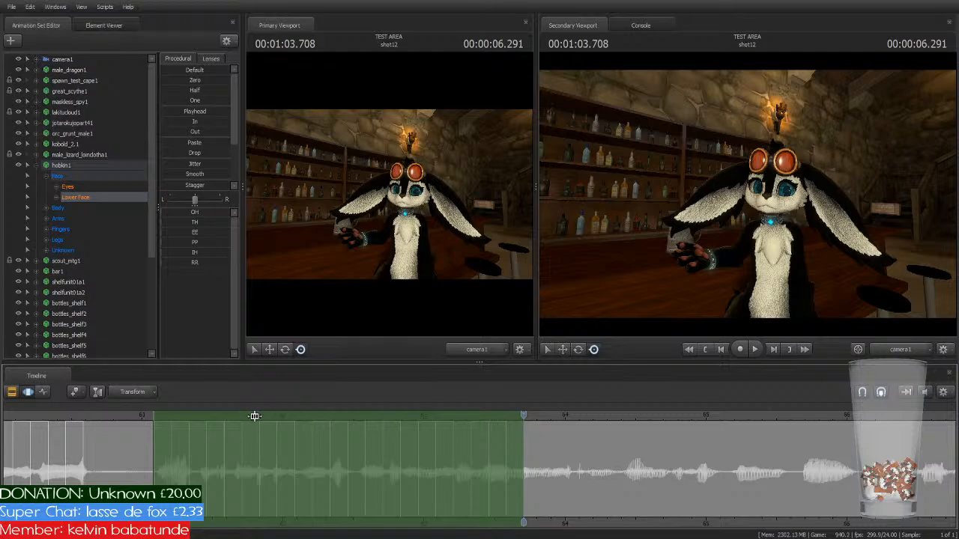
{"action": "left_click_drag", "start_coordinate": [255, 415], "coordinate": [613, 430]}
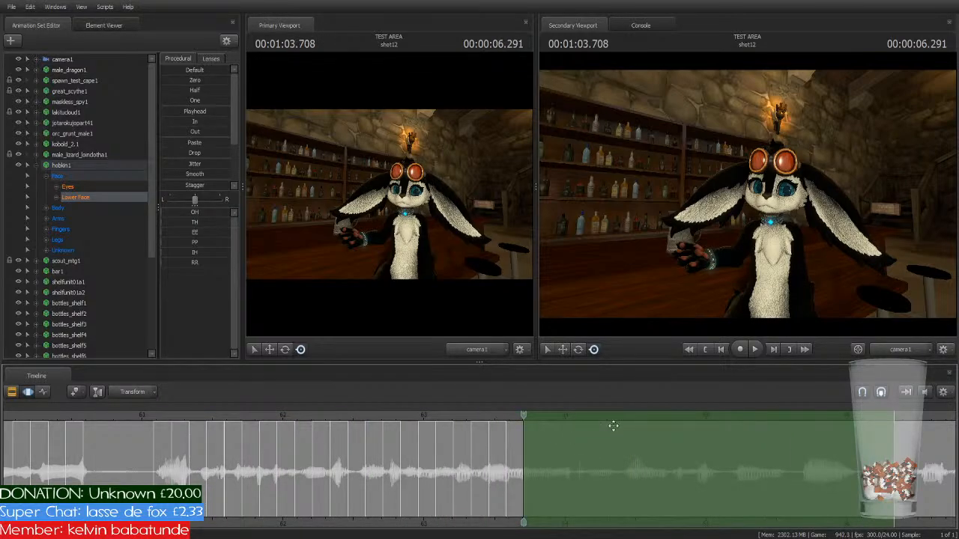
{"action": "key", "text": "1"}
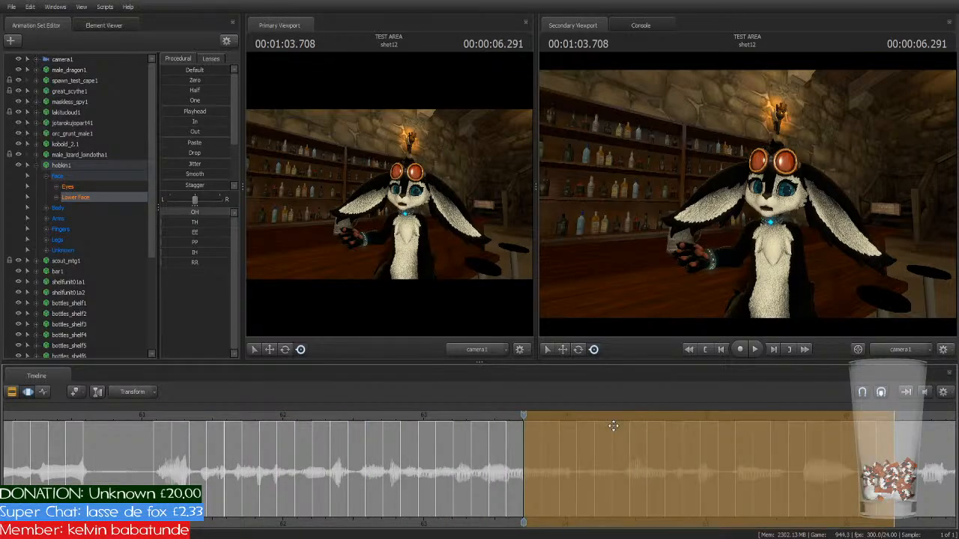
{"action": "middle_click_drag", "start_coordinate": [916, 528], "coordinate": [514, 486]}
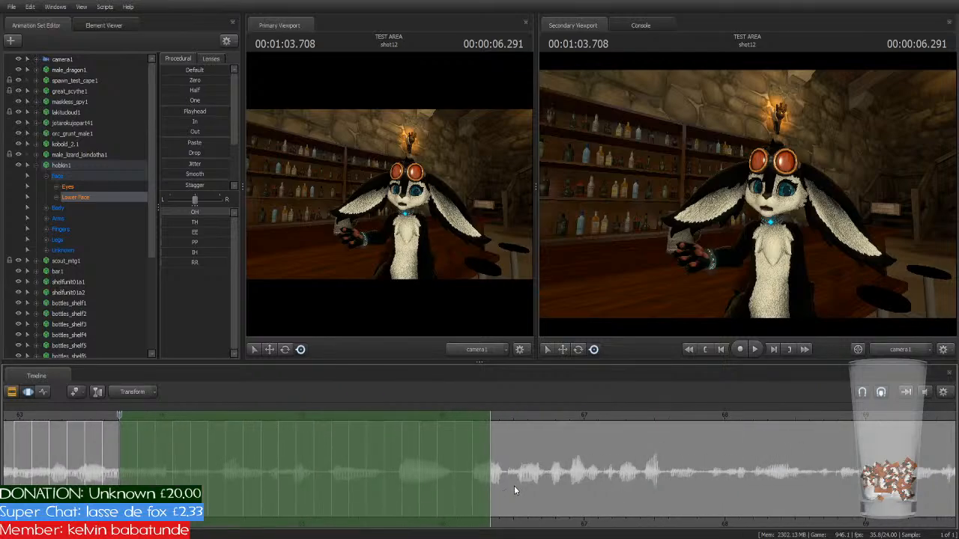
{"action": "key", "text": "space"}
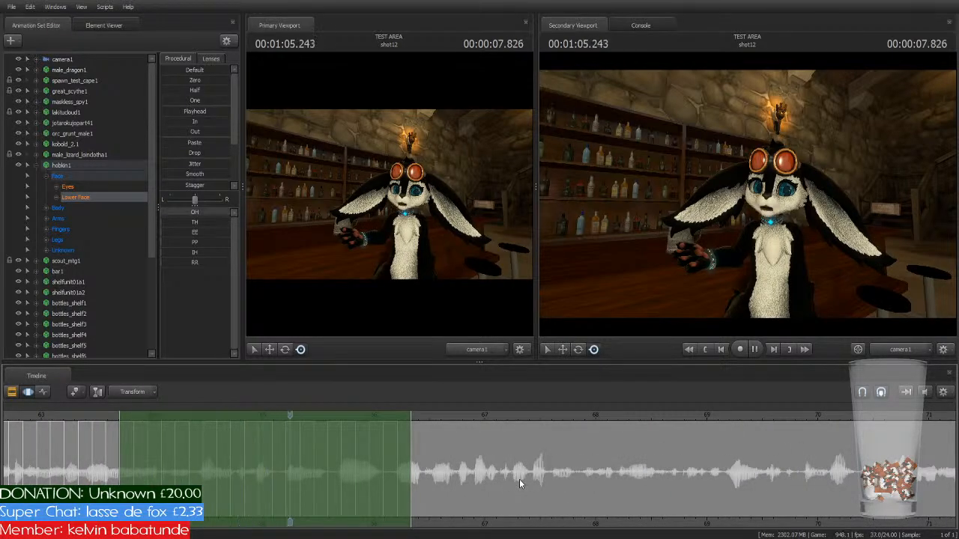
{"action": "key", "text": "space"}
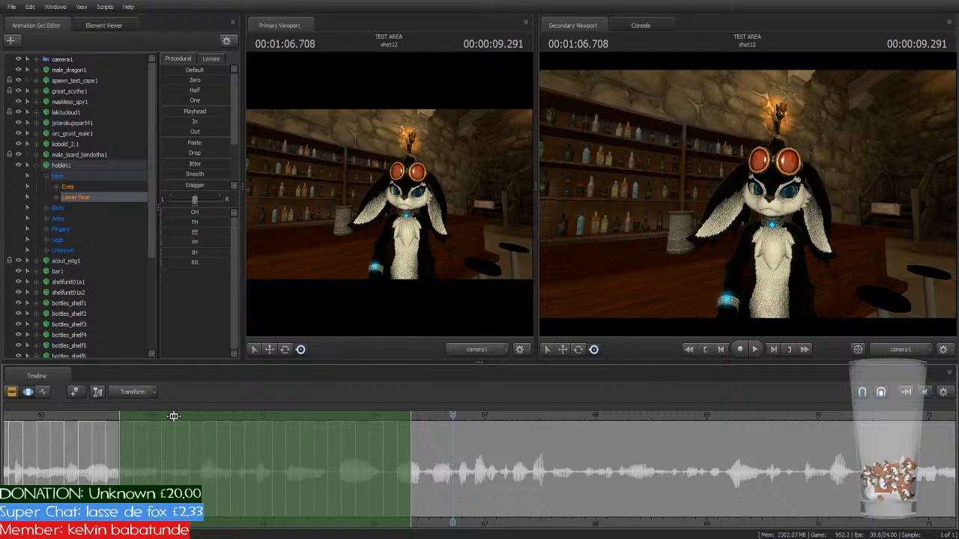
Step: Hold the lower-face pose from 65.67 seconds over about 65.6 to 65.8 seconds using the Playhead preset, and play it back
{"action": "left_click_drag", "start_coordinate": [168, 412], "coordinate": [379, 426]}
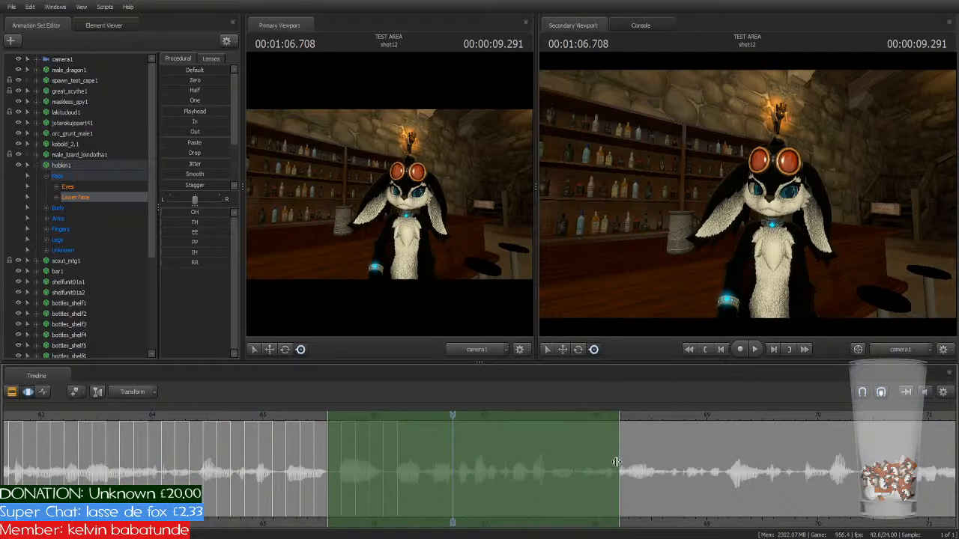
{"action": "left_click_drag", "start_coordinate": [617, 461], "coordinate": [357, 453]}
{"action": "left_click", "coordinate": [336, 414]}
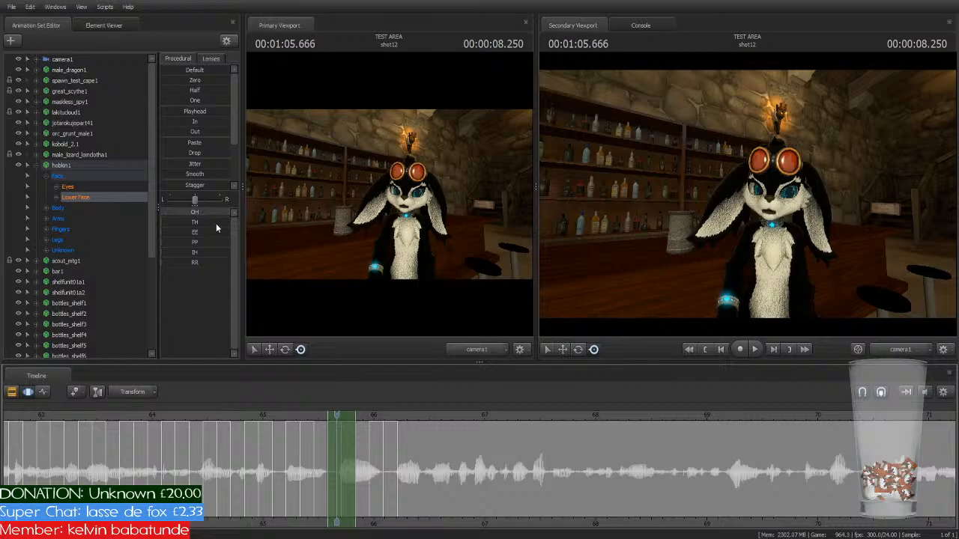
{"action": "left_click", "coordinate": [183, 111]}
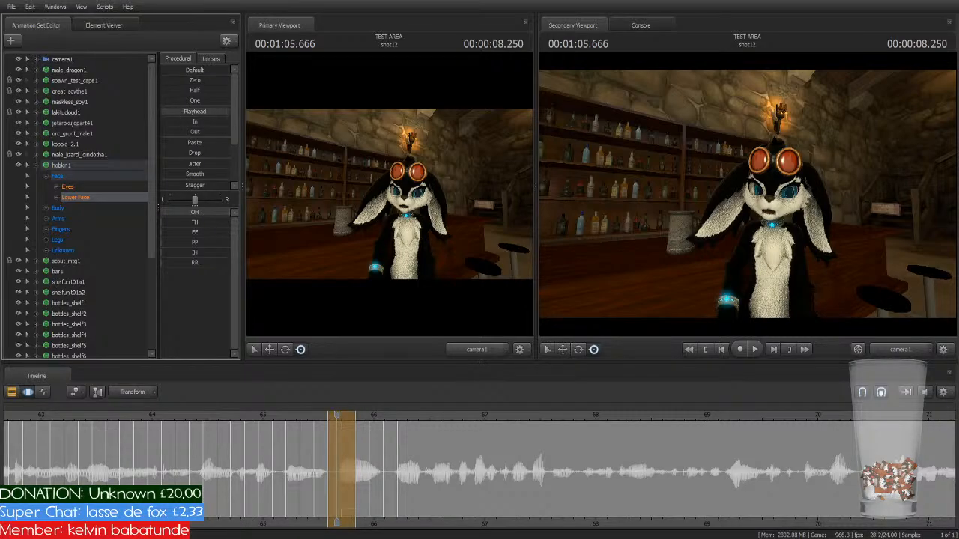
{"action": "left_click", "coordinate": [300, 413]}
{"action": "key", "text": "space"}
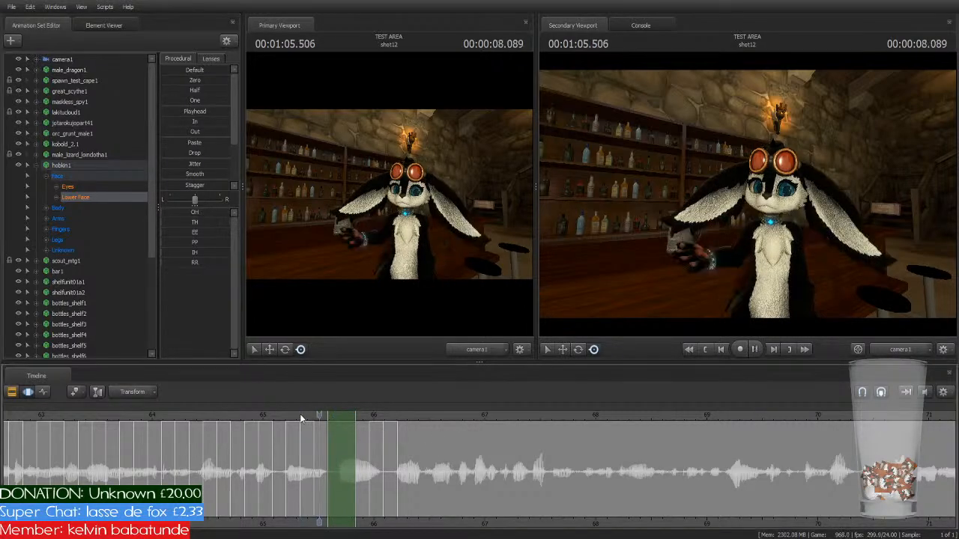
{"action": "key", "text": "space"}
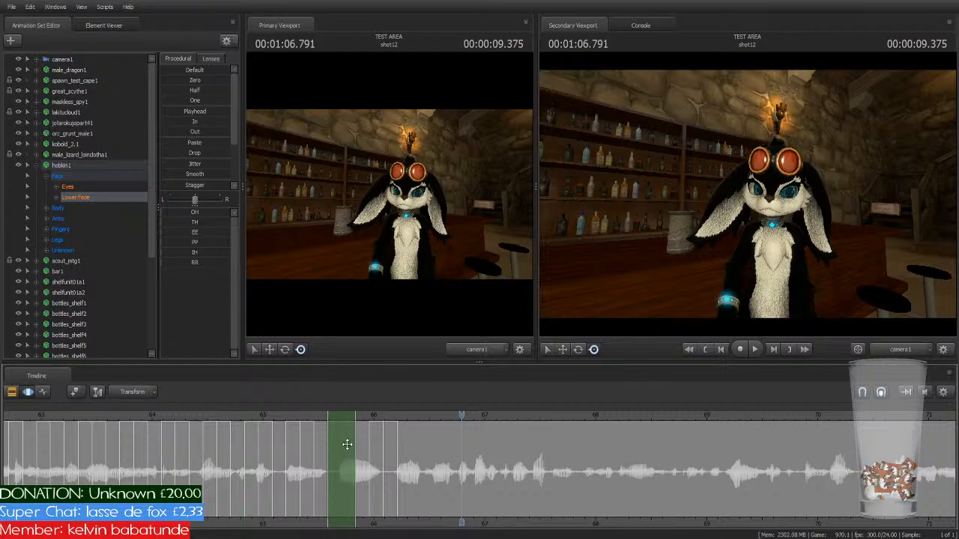
Step: Replace the lip-sync over about 65.6 to 66.2 seconds with the closed-mouth pose from 65.54 seconds using the Playhead preset
{"action": "left_click", "coordinate": [294, 420]}
{"action": "left_click", "coordinate": [315, 420]}
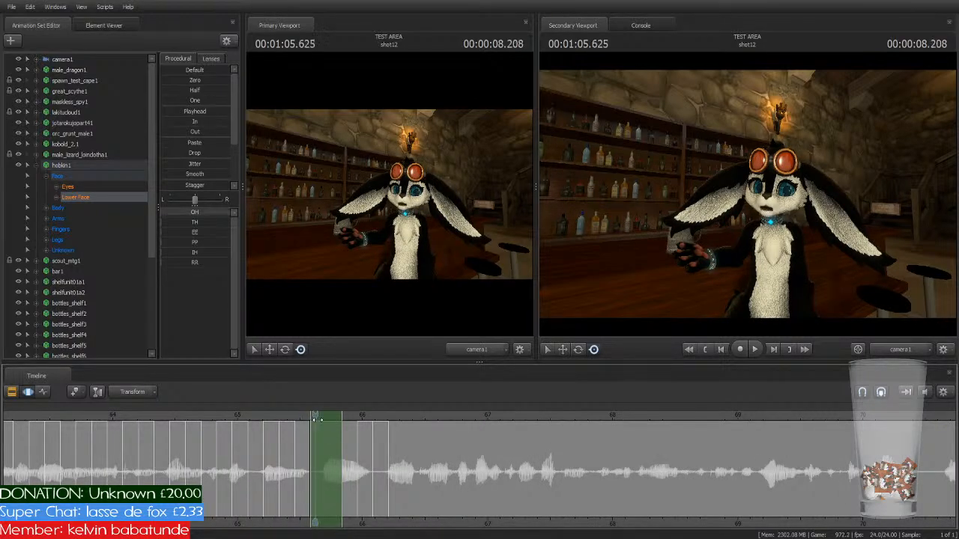
{"action": "mouse_move", "coordinate": [315, 420]}
{"action": "left_mouse_down"}
{"action": "mouse_move", "coordinate": [390, 433]}
{"action": "mouse_move", "coordinate": [289, 430]}
{"action": "mouse_move", "coordinate": [388, 448]}
{"action": "mouse_move", "coordinate": [303, 415]}
{"action": "left_mouse_up"}
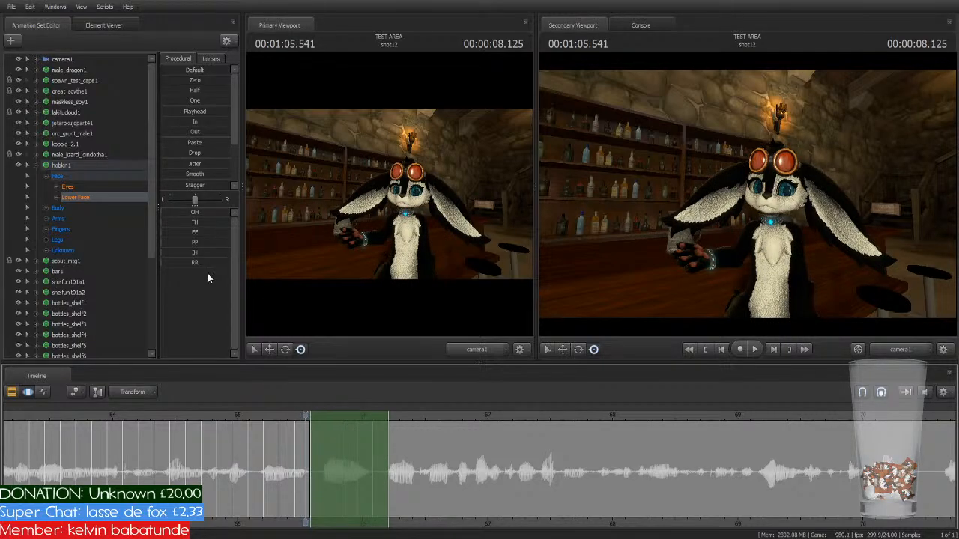
{"action": "left_click", "coordinate": [174, 112]}
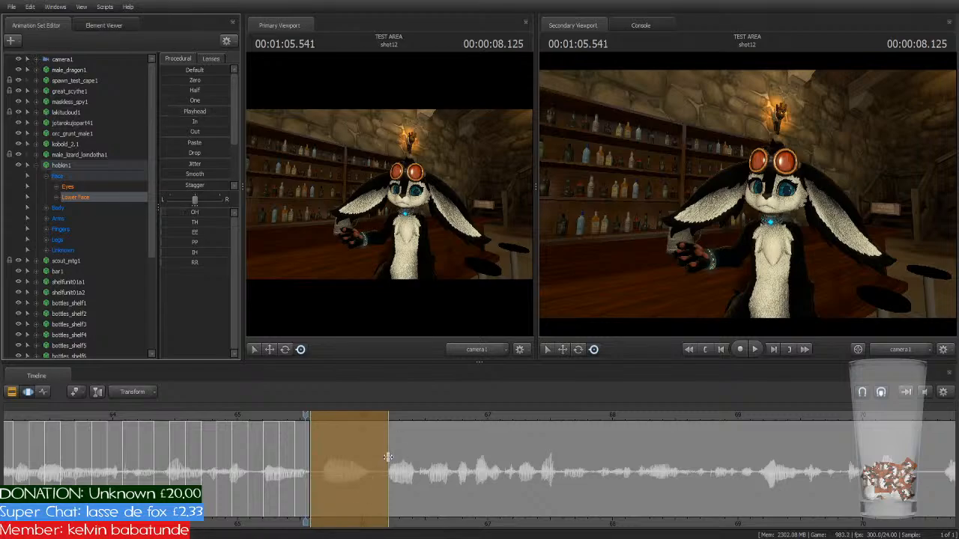
Step: Apply the TH mouth shape to hobkin1's Lower Face over about 65.7 to 66.1 seconds in shot12
{"action": "left_click", "coordinate": [310, 417]}
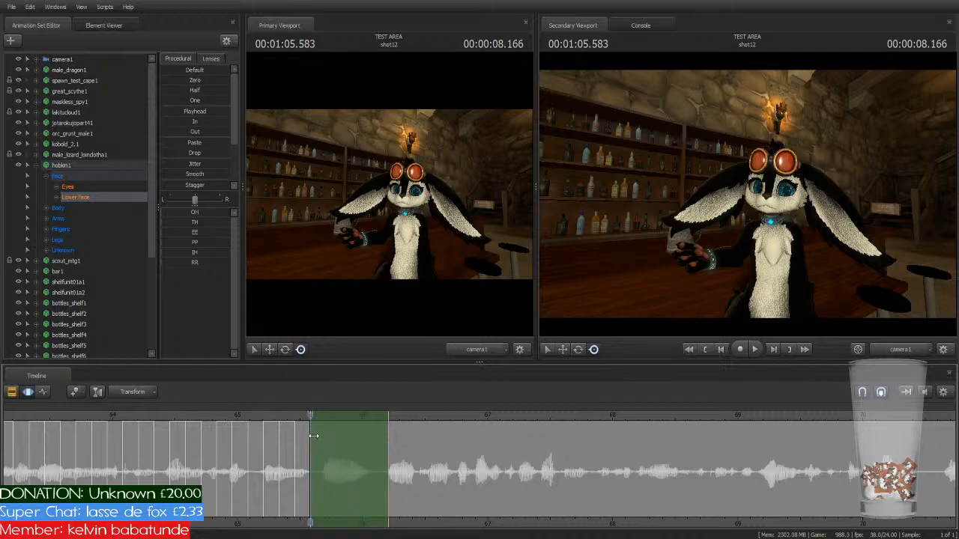
{"action": "left_click_drag", "start_coordinate": [312, 456], "coordinate": [321, 457]}
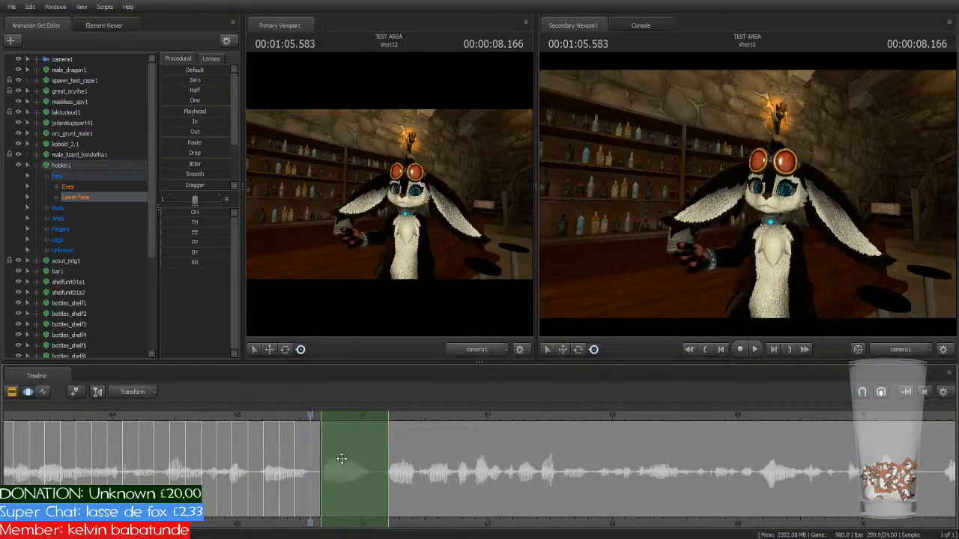
{"action": "left_click_drag", "start_coordinate": [388, 451], "coordinate": [372, 453]}
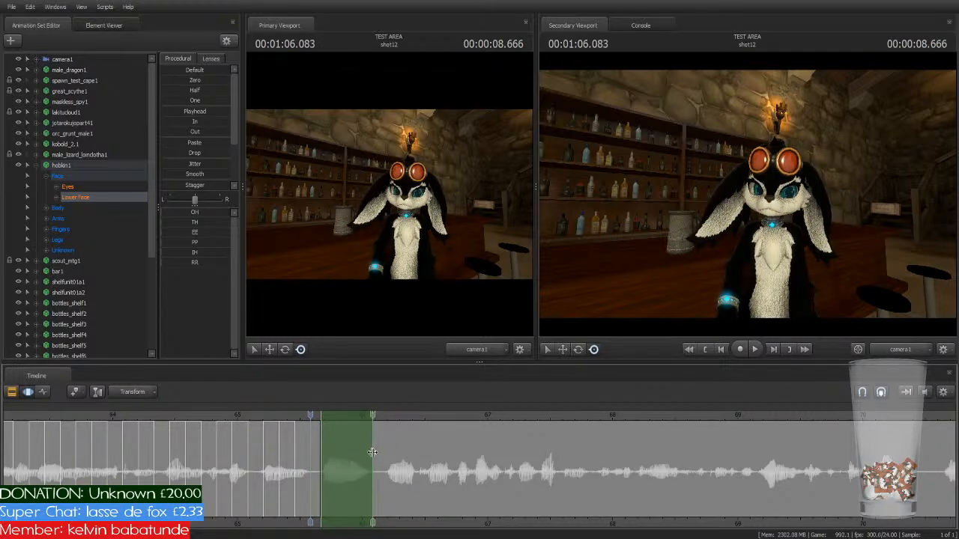
{"action": "left_click_drag", "start_coordinate": [309, 418], "coordinate": [321, 418]}
{"action": "left_click_drag", "start_coordinate": [175, 214], "coordinate": [223, 222]}
{"action": "left_click", "coordinate": [415, 479]}
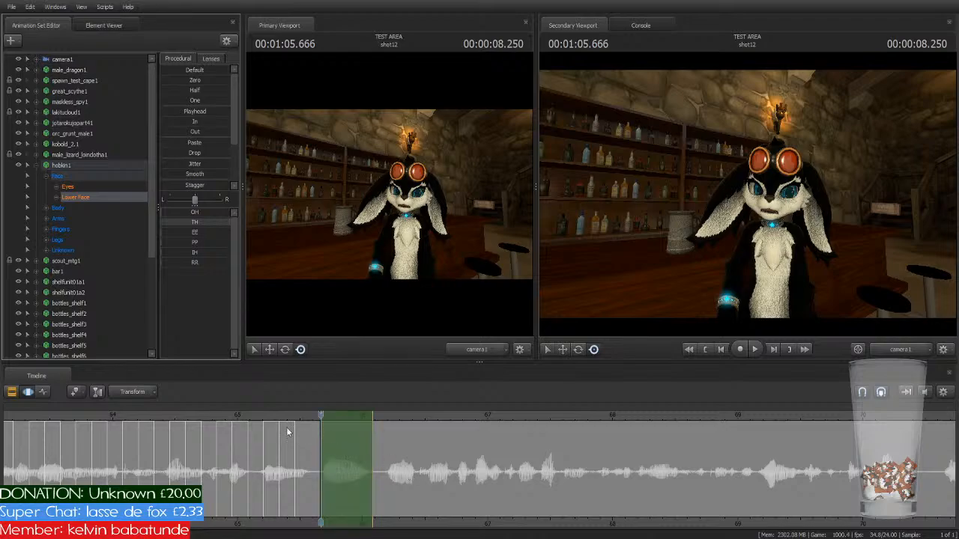
Step: Play back shot12 from about 65 seconds to check hobkin1's lower-face lip-sync
{"action": "left_click", "coordinate": [246, 416]}
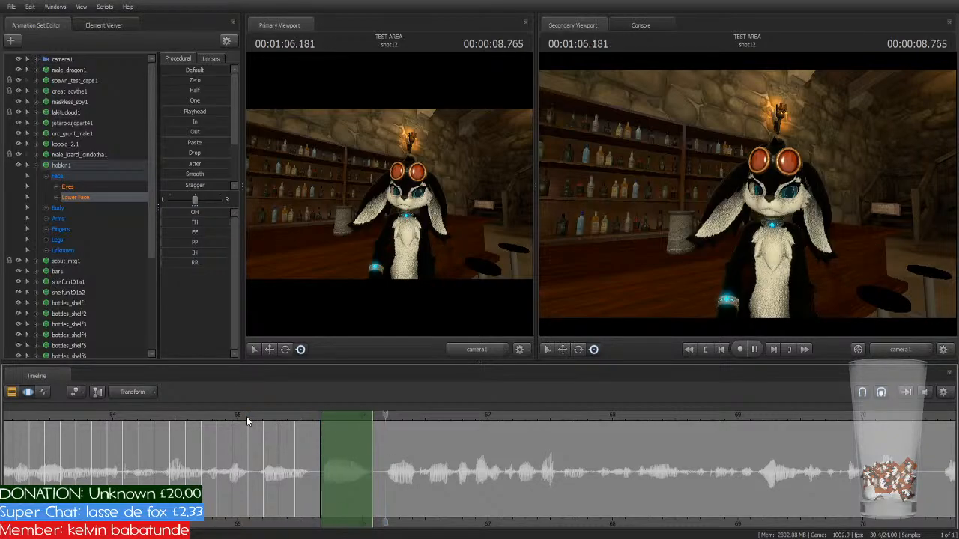
{"action": "scroll", "coordinate": [457, 457], "scroll_direction": "down", "scroll_amount": 3}
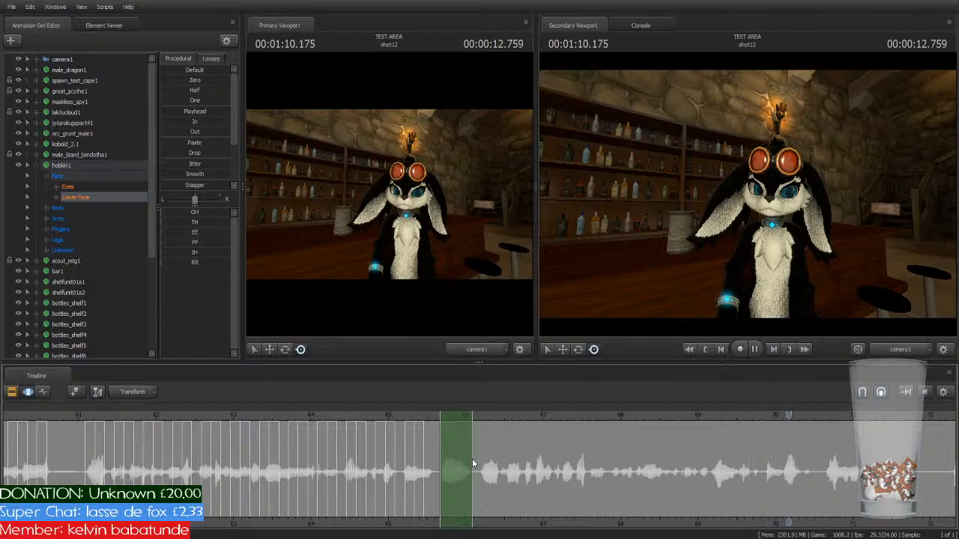
{"action": "scroll", "coordinate": [569, 471], "scroll_direction": "down", "scroll_amount": 1}
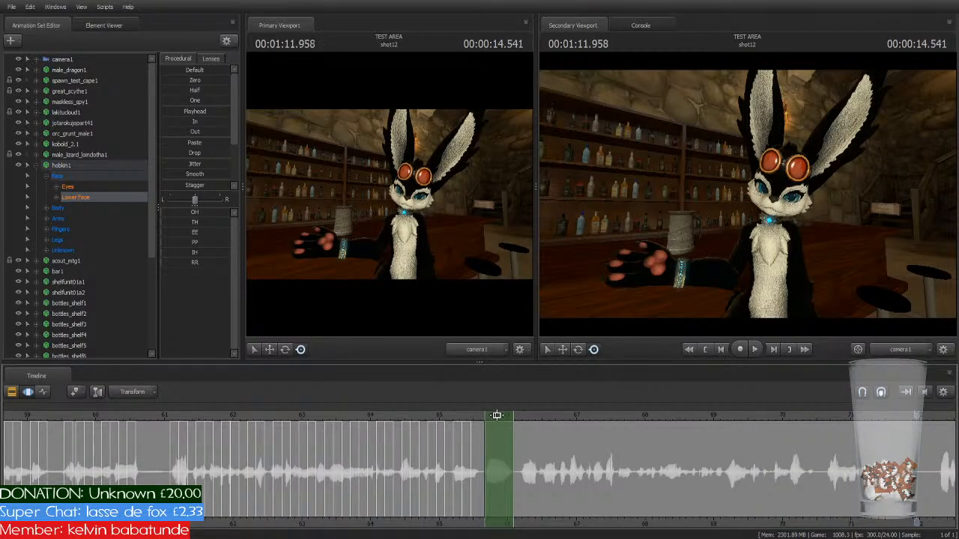
Step: Paste the lip-sync over about 66.2 to 68.8 seconds of shot12 and play it back
{"action": "left_click_drag", "start_coordinate": [500, 416], "coordinate": [698, 470]}
{"action": "left_click", "coordinate": [519, 411]}
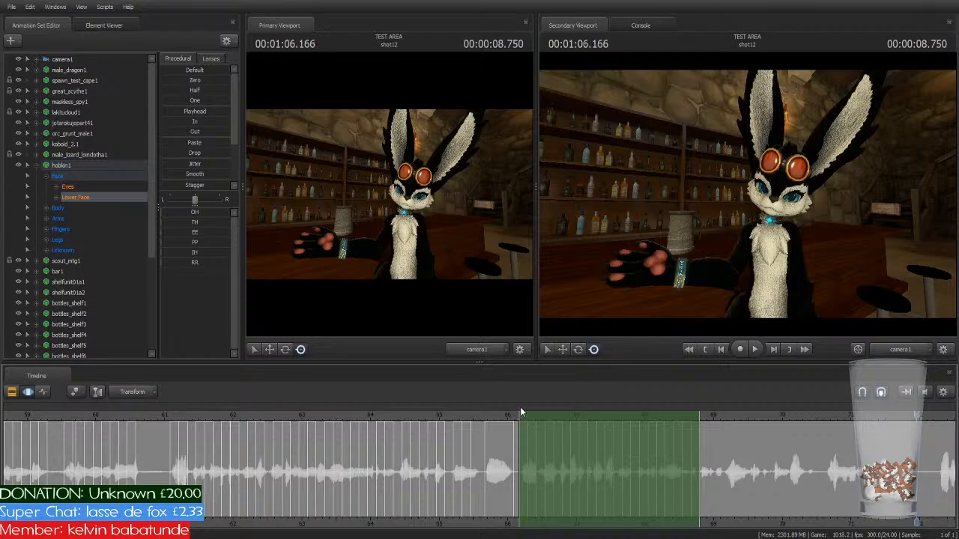
{"action": "key", "text": "space"}
Step: Paste the lip-sync over about 68.8 to 71.4 seconds of shot12, play it back and apply it
{"action": "scroll", "coordinate": [651, 484], "scroll_direction": "up", "scroll_amount": 1}
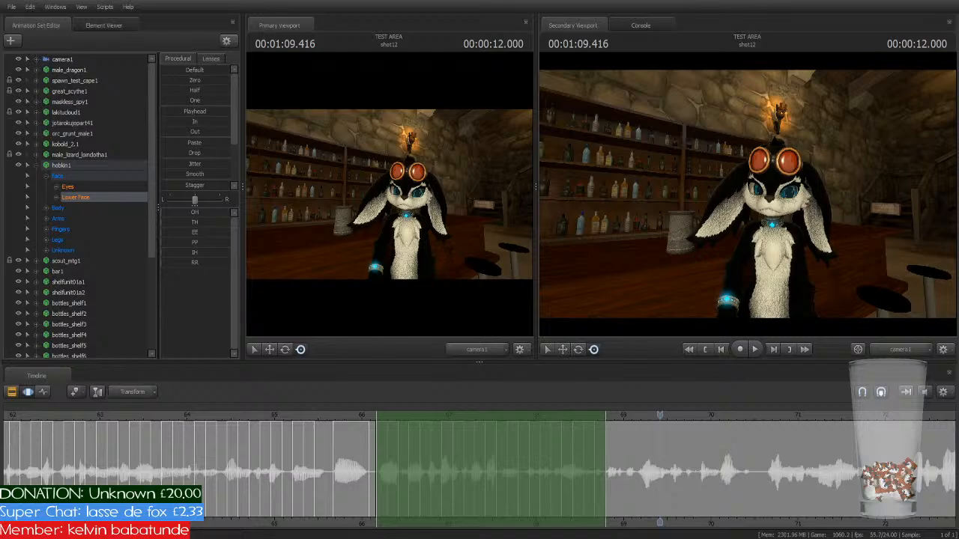
{"action": "scroll", "coordinate": [669, 465], "scroll_direction": "up", "scroll_amount": 2}
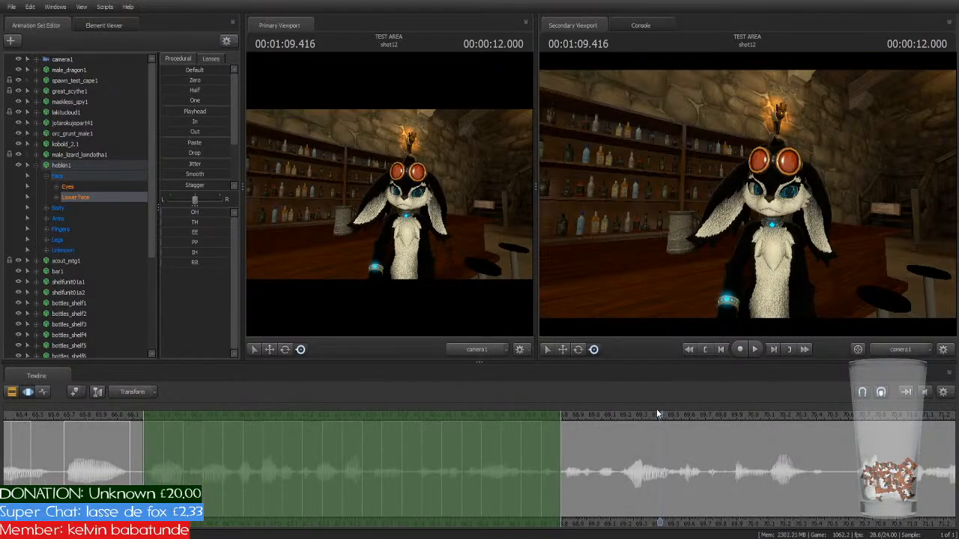
{"action": "left_click_drag", "start_coordinate": [657, 416], "coordinate": [562, 423]}
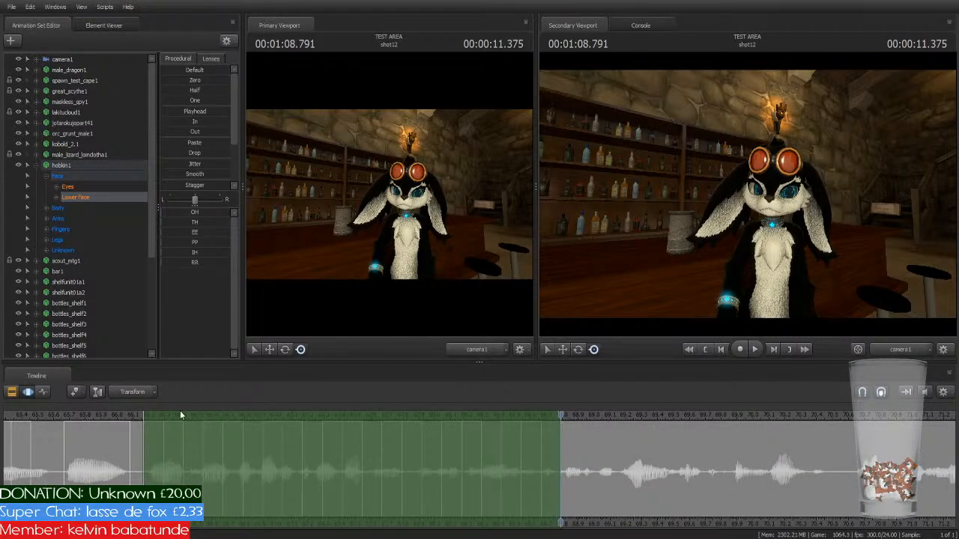
{"action": "left_click_drag", "start_coordinate": [159, 417], "coordinate": [577, 430]}
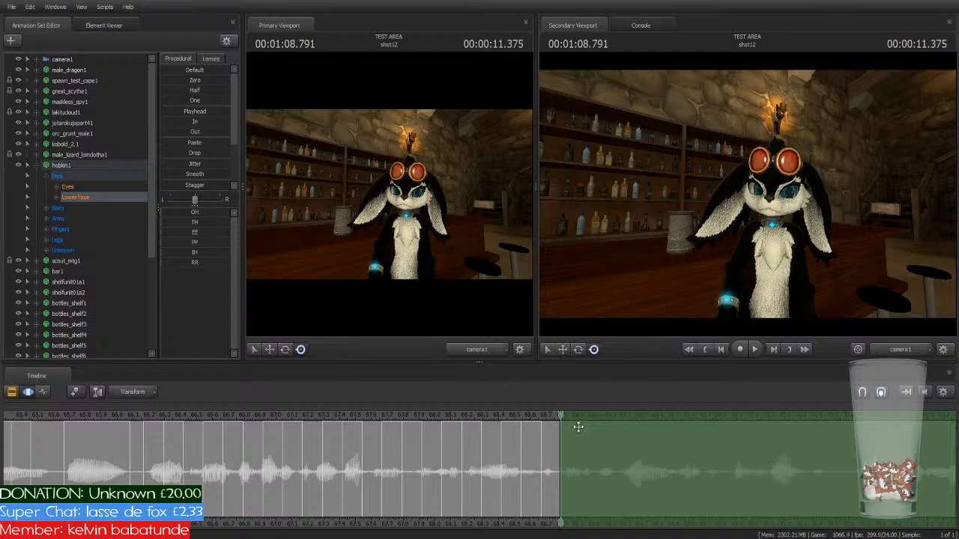
{"action": "scroll", "coordinate": [710, 473], "scroll_direction": "down", "scroll_amount": 2}
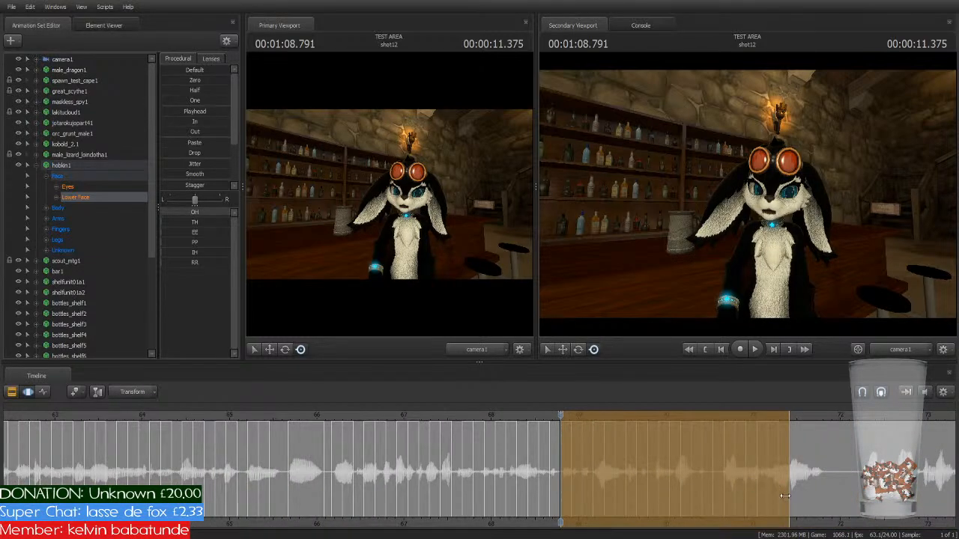
{"action": "key", "text": "space"}
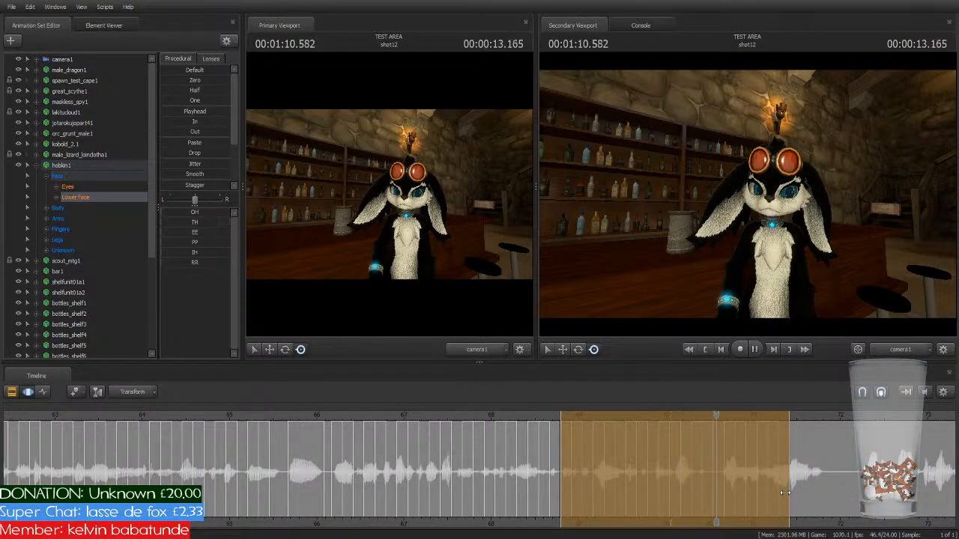
{"action": "key", "text": "space"}
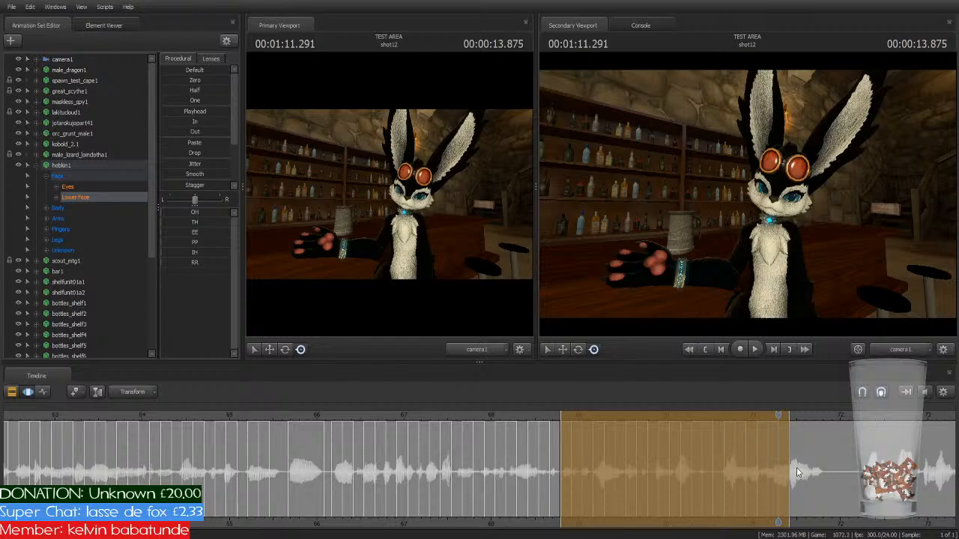
{"action": "mouse_move", "coordinate": [790, 461]}
{"action": "left_mouse_down"}
{"action": "mouse_move", "coordinate": [771, 463]}
{"action": "mouse_move", "coordinate": [790, 462]}
{"action": "left_mouse_up"}
{"action": "key", "text": "space"}
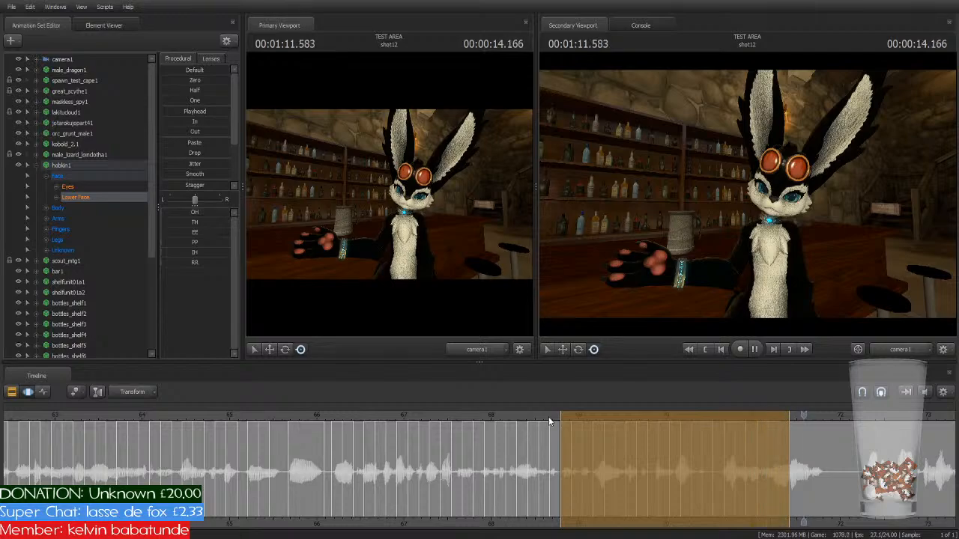
{"action": "key", "text": "space"}
{"action": "key", "text": "Return"}
Step: Paste the lip-sync from about 71.4 seconds and shorten it to end at about 71.8 seconds, where the phrase stops
{"action": "middle_click_drag", "start_coordinate": [824, 487], "coordinate": [571, 444]}
{"action": "left_click_drag", "start_coordinate": [579, 416], "coordinate": [542, 416]}
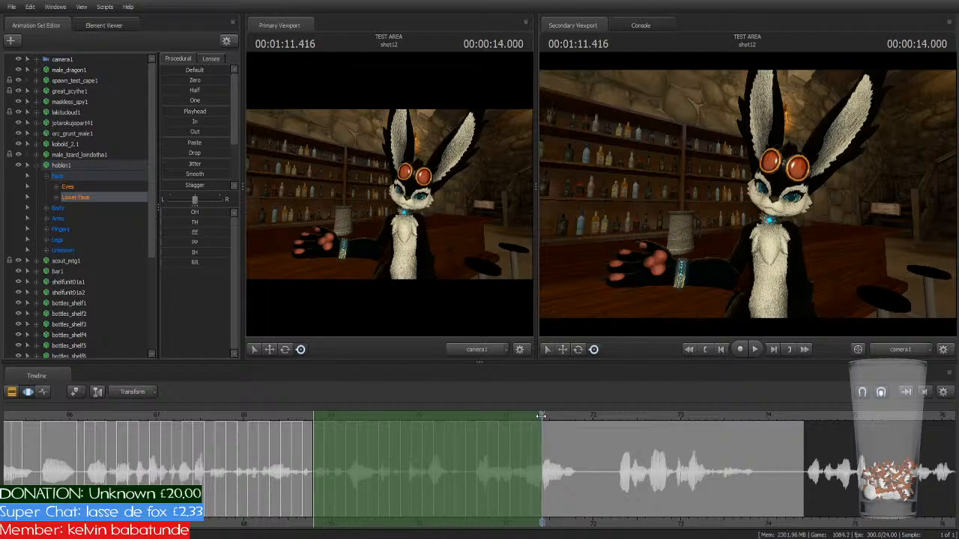
{"action": "left_click_drag", "start_coordinate": [364, 413], "coordinate": [591, 425]}
{"action": "key", "text": "1"}
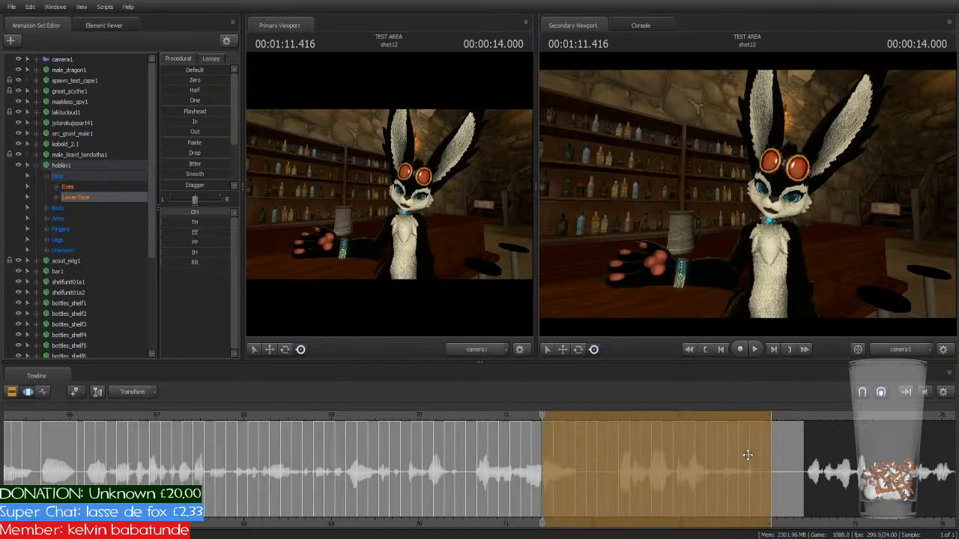
{"action": "left_click_drag", "start_coordinate": [766, 471], "coordinate": [577, 483]}
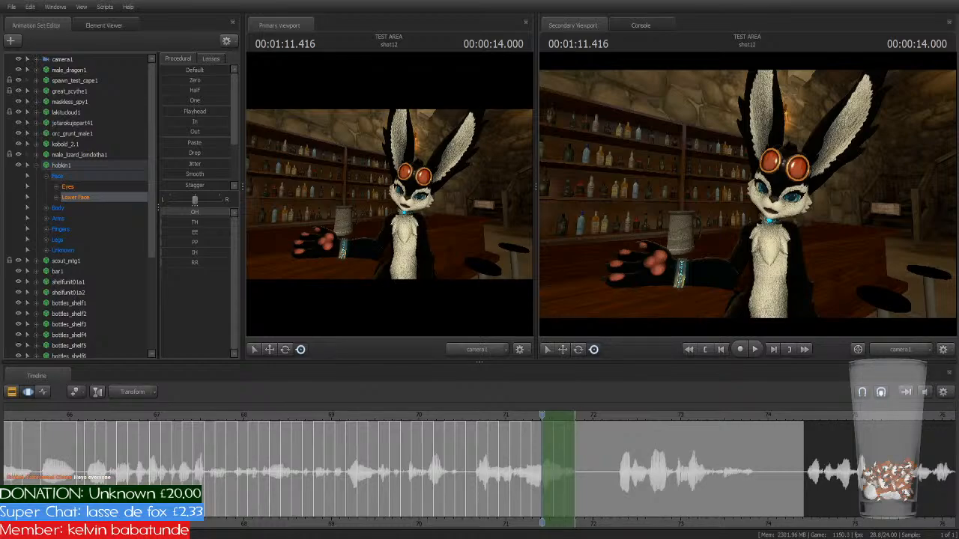
{"action": "scroll", "coordinate": [542, 469], "scroll_direction": "up", "scroll_amount": 3}
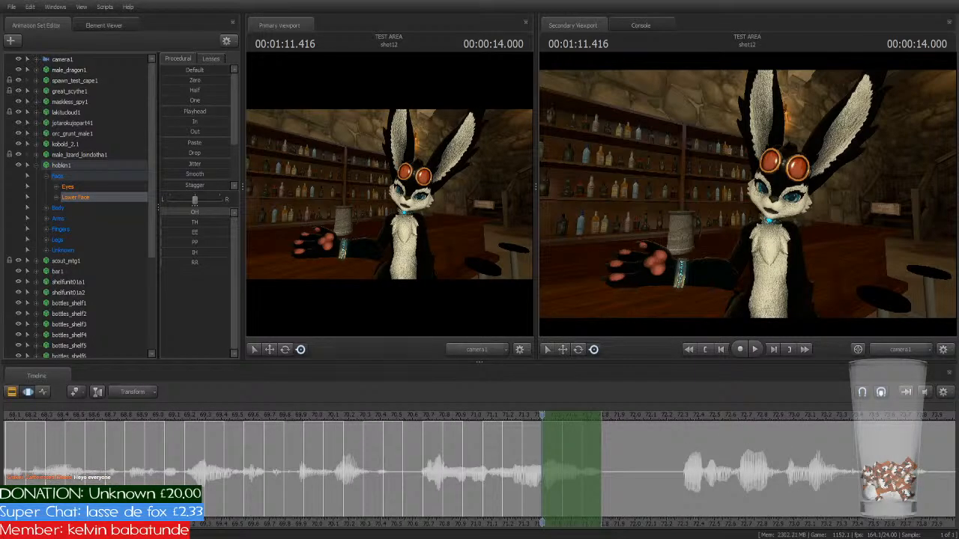
{"action": "middle_click_drag", "start_coordinate": [546, 480], "coordinate": [359, 483]}
{"action": "scroll", "coordinate": [366, 447], "scroll_direction": "down", "scroll_amount": 2}
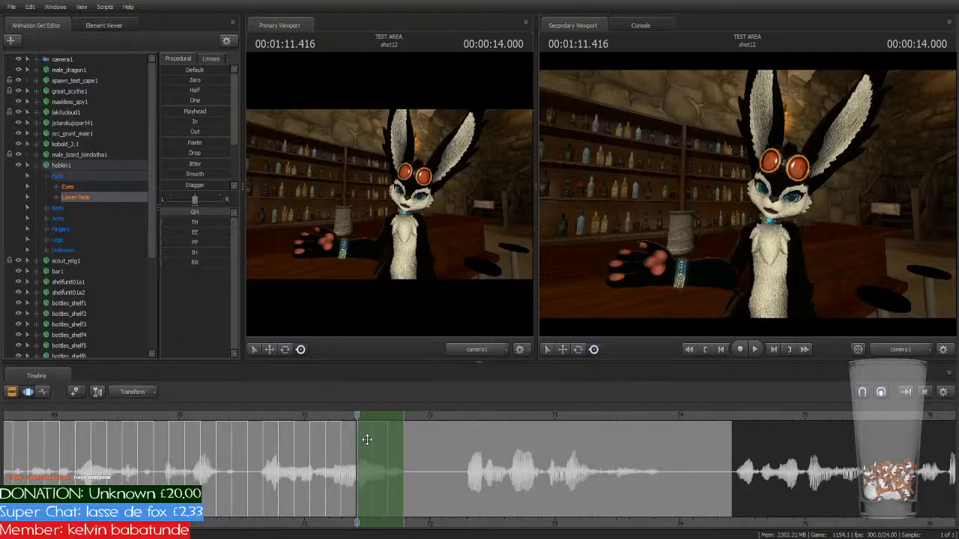
Step: Paste the lip-sync over shot12's last phrase, about 72.3 to 73.8 seconds, apply it and play it back
{"action": "left_click_drag", "start_coordinate": [356, 418], "coordinate": [464, 438]}
{"action": "left_click_drag", "start_coordinate": [378, 418], "coordinate": [487, 419]}
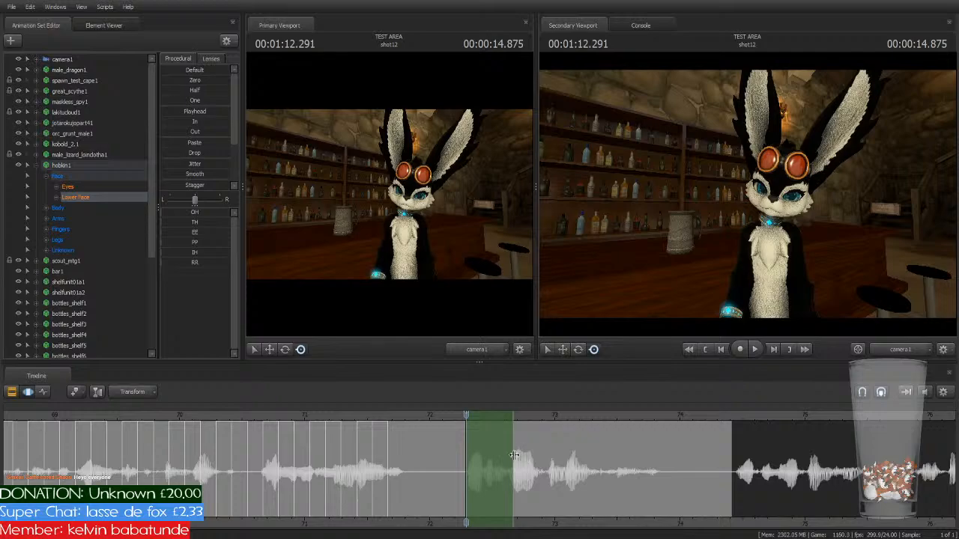
{"action": "left_click_drag", "start_coordinate": [513, 455], "coordinate": [660, 487]}
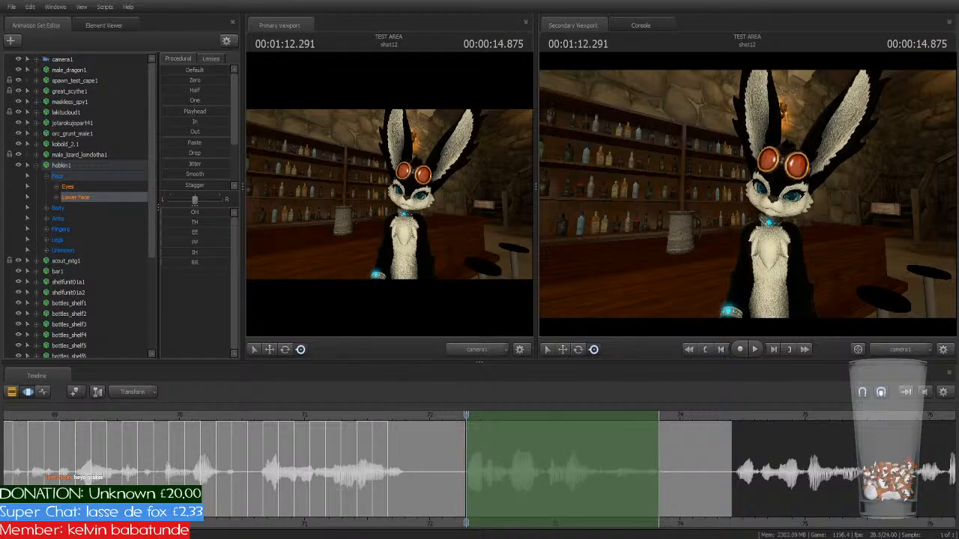
{"action": "left_click", "coordinate": [553, 428]}
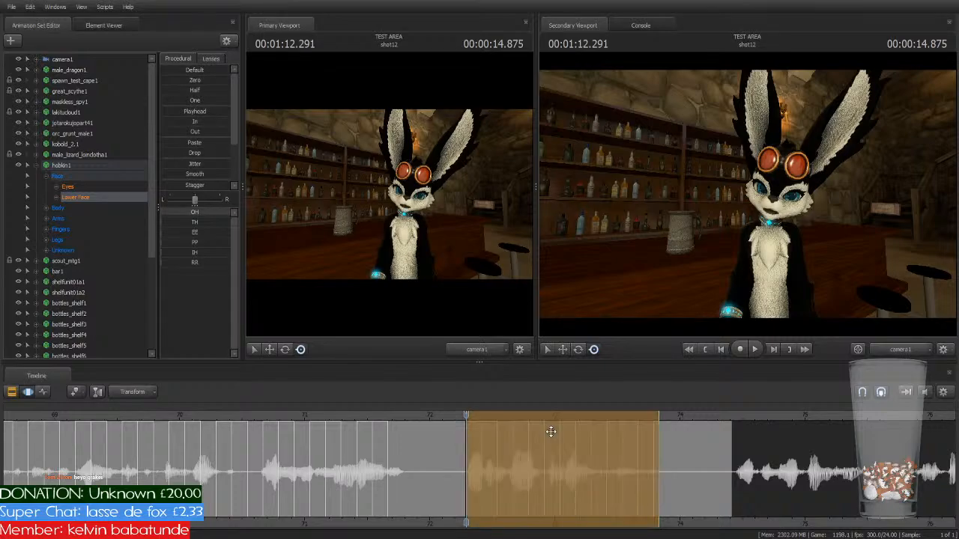
{"action": "left_click_drag", "start_coordinate": [656, 451], "coordinate": [656, 460]}
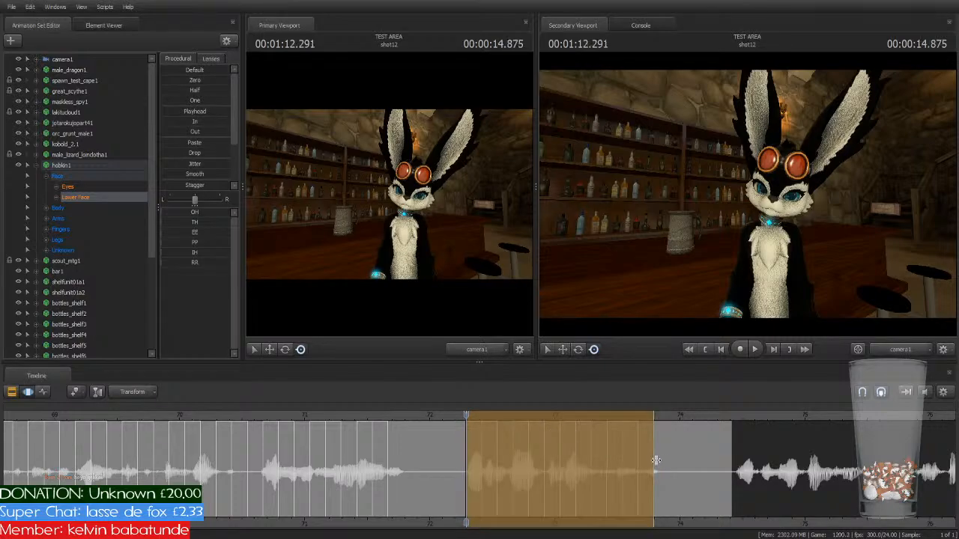
{"action": "key", "text": "Return"}
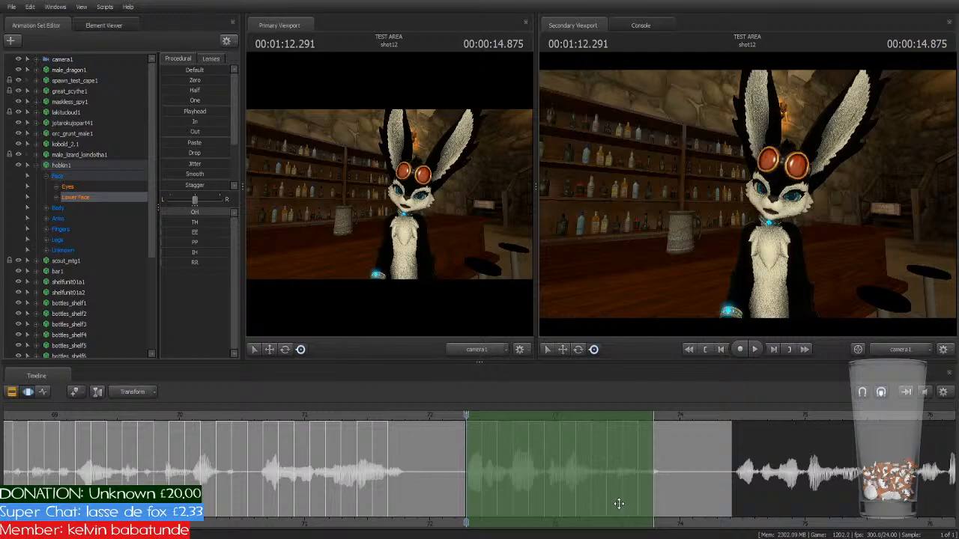
{"action": "left_click", "coordinate": [454, 415]}
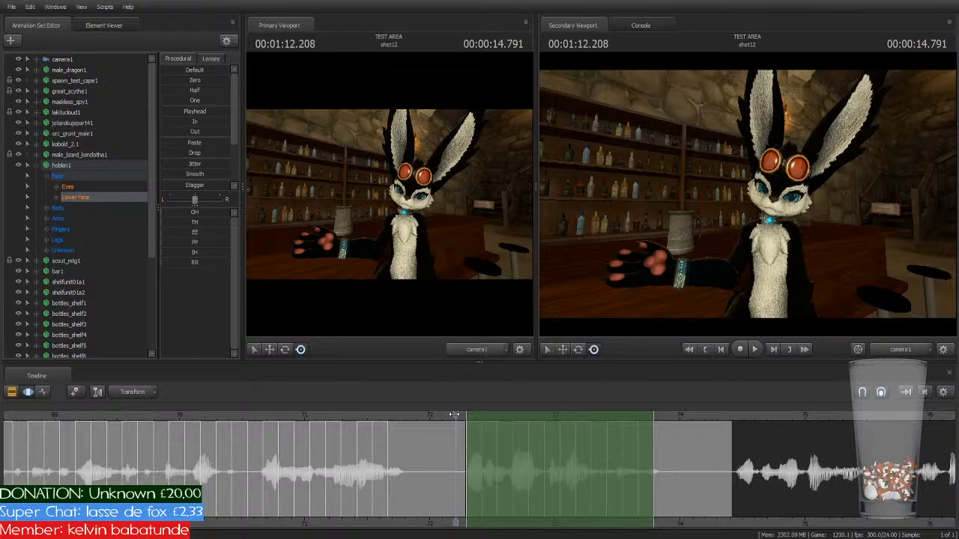
{"action": "key", "text": "space"}
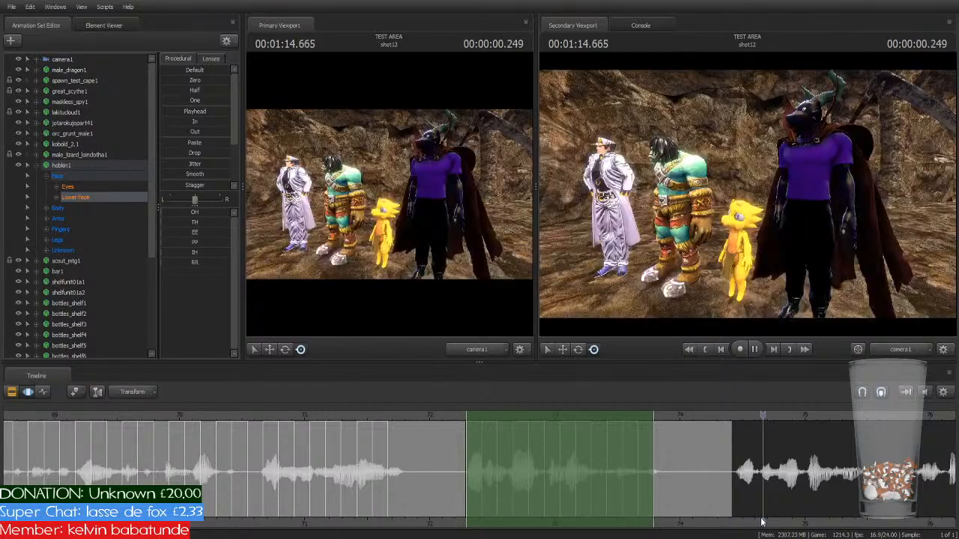
Step: Play on through the following shots, select shot16 in the Clip Editor and return to the Motion Editor
{"action": "middle_click_drag", "start_coordinate": [810, 527], "coordinate": [353, 479]}
{"action": "scroll", "coordinate": [498, 456], "scroll_direction": "down", "scroll_amount": 5}
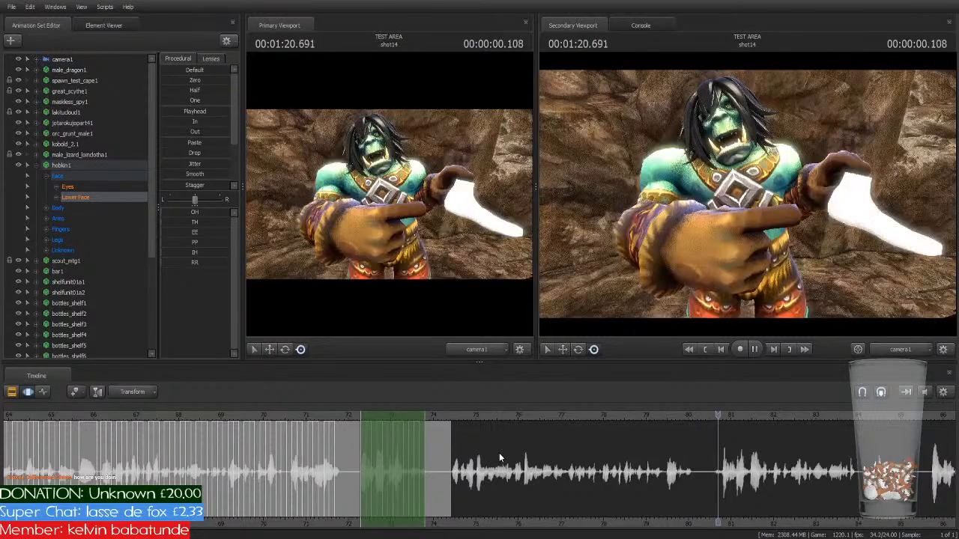
{"action": "scroll", "coordinate": [742, 515], "scroll_direction": "down", "scroll_amount": 2}
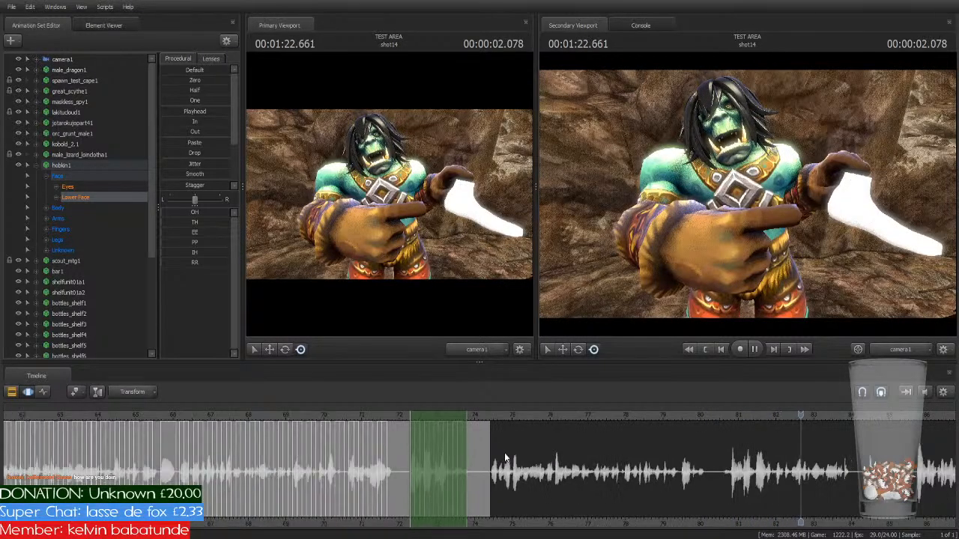
{"action": "middle_click_drag", "start_coordinate": [753, 530], "coordinate": [467, 514]}
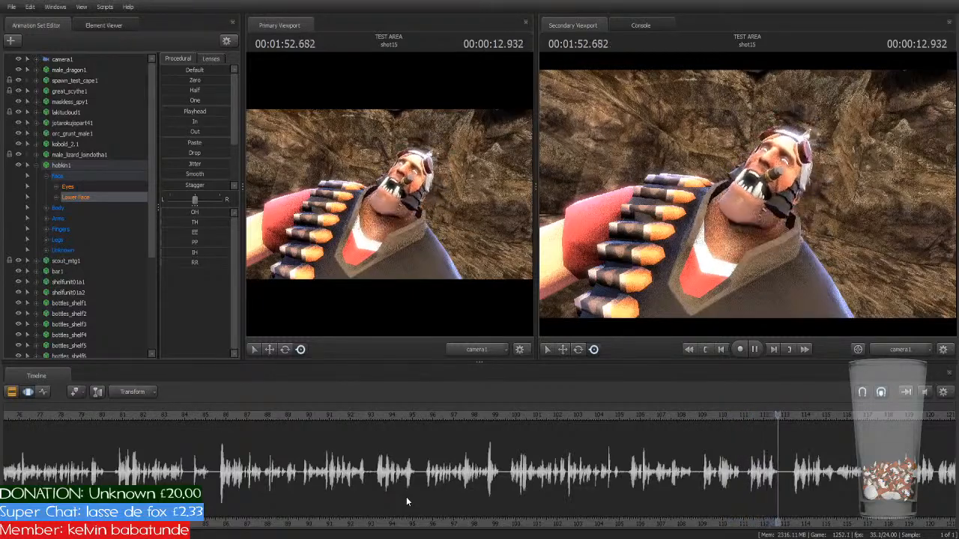
{"action": "left_click", "coordinate": [11, 392]}
{"action": "key", "text": "space"}
{"action": "left_click", "coordinate": [834, 453]}
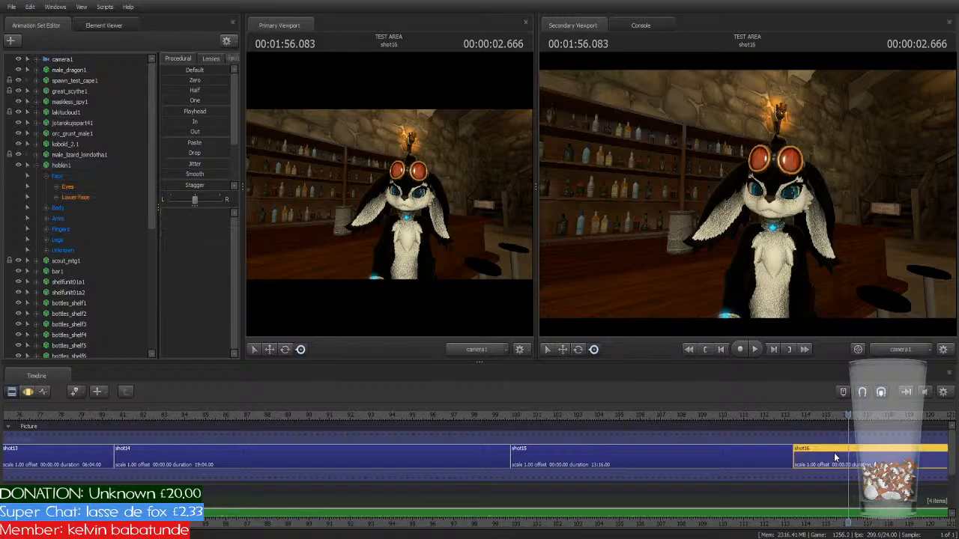
{"action": "left_click", "coordinate": [11, 391]}
{"action": "scroll", "coordinate": [142, 419], "scroll_direction": "down", "scroll_amount": 1}
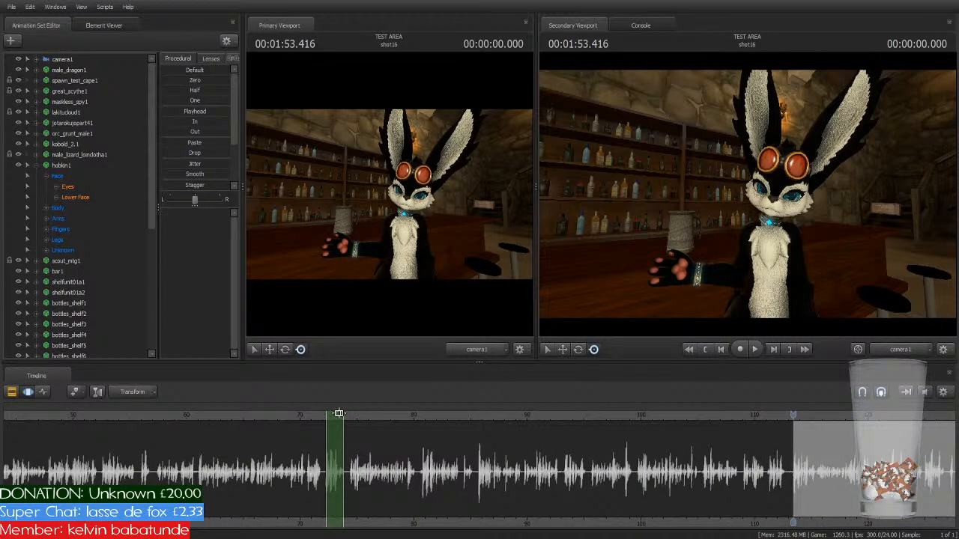
Step: Move the time selection to the start of shot16, covering about 113.4 to 114.9 seconds
{"action": "left_click_drag", "start_coordinate": [339, 414], "coordinate": [806, 438]}
{"action": "scroll", "coordinate": [807, 442], "scroll_direction": "up", "scroll_amount": 6}
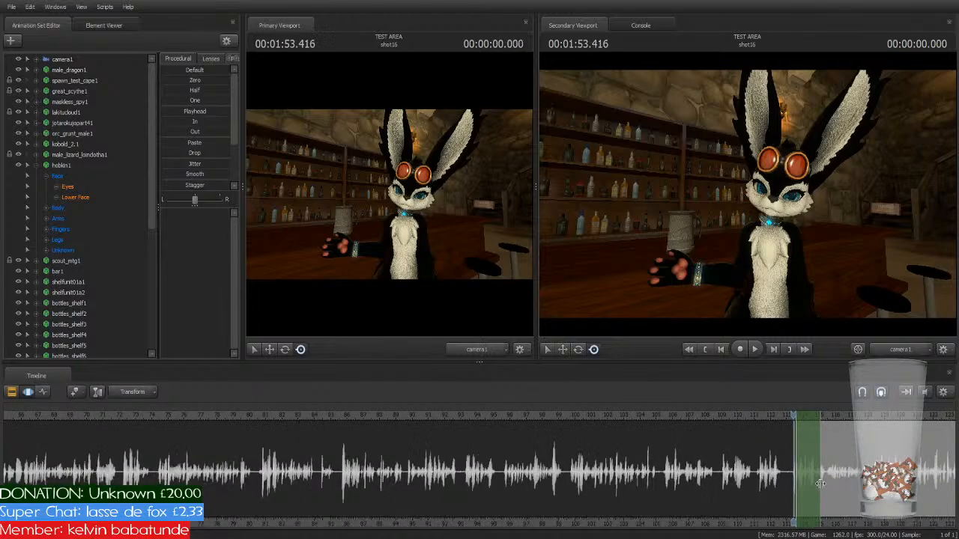
{"action": "middle_click_drag", "start_coordinate": [764, 526], "coordinate": [333, 491]}
{"action": "scroll", "coordinate": [438, 468], "scroll_direction": "up", "scroll_amount": 1}
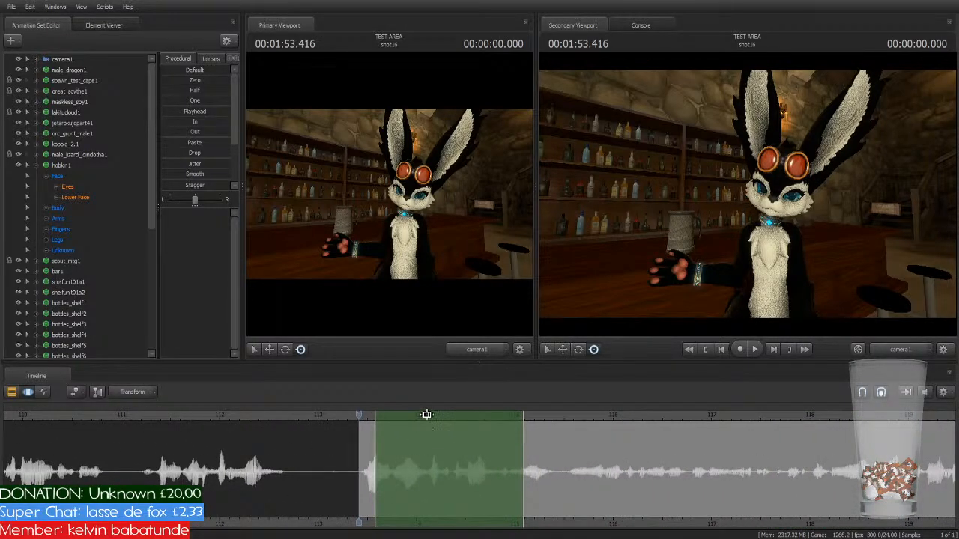
{"action": "left_click_drag", "start_coordinate": [424, 413], "coordinate": [409, 415]}
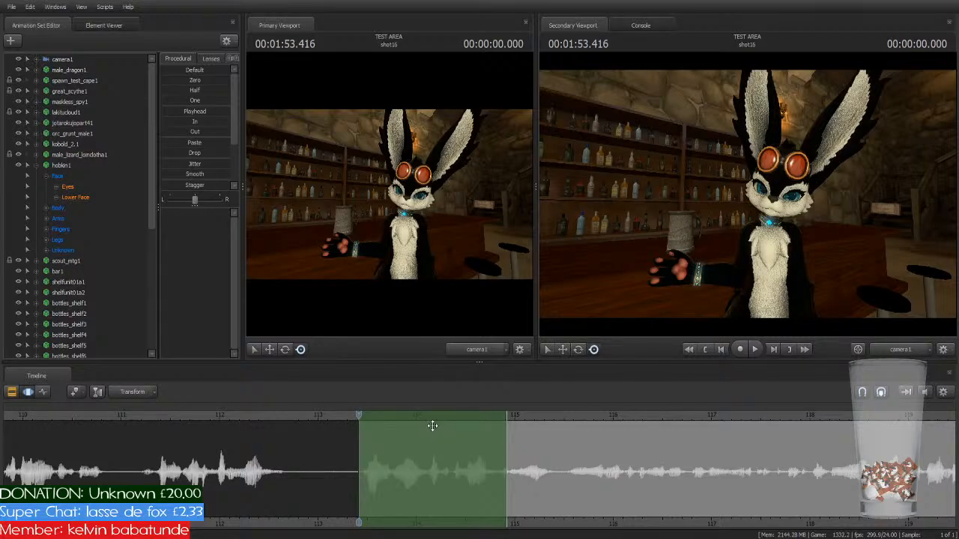
Step: Paste the lip-sync onto hobkin1's Lower Face at shot16's start and extend it to about 115.3 seconds
{"action": "left_click", "coordinate": [442, 452]}
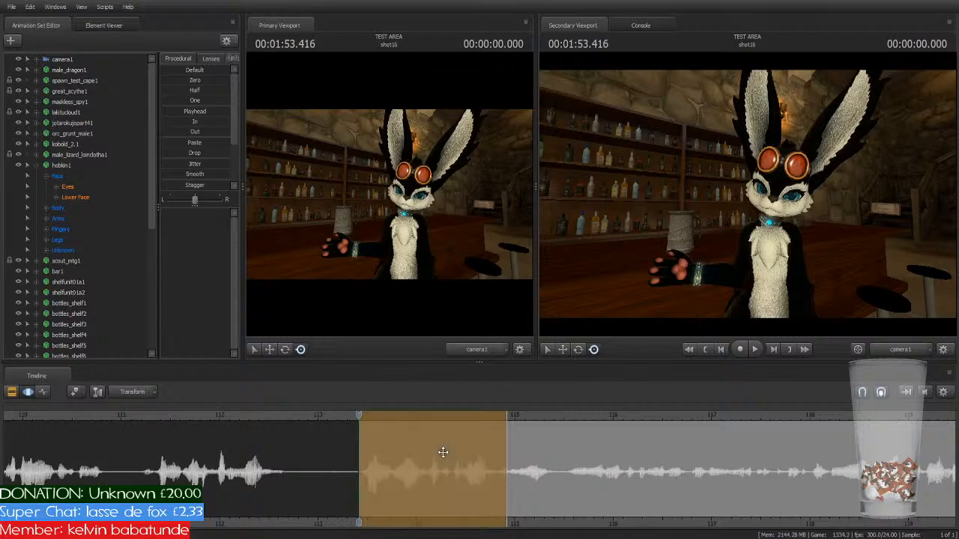
{"action": "left_click", "coordinate": [79, 197]}
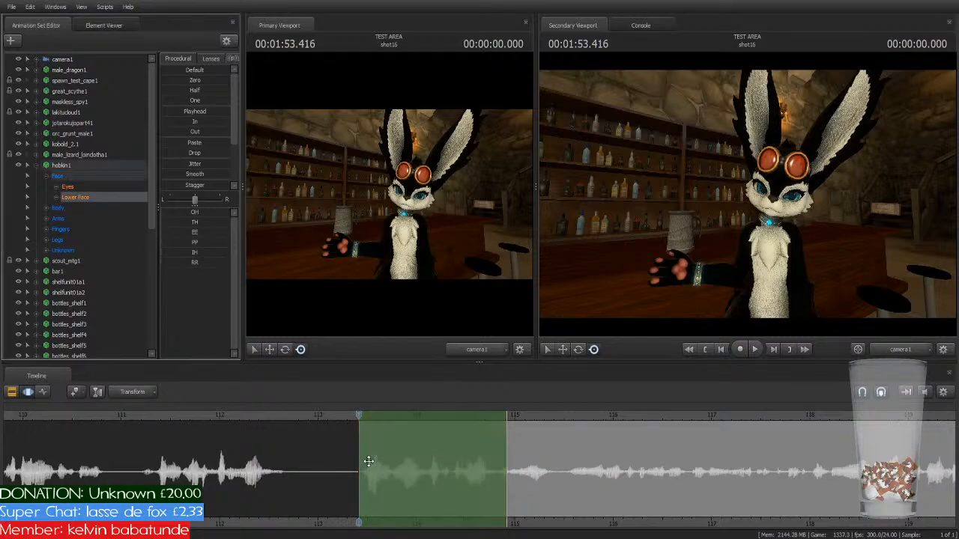
{"action": "left_click", "coordinate": [429, 470]}
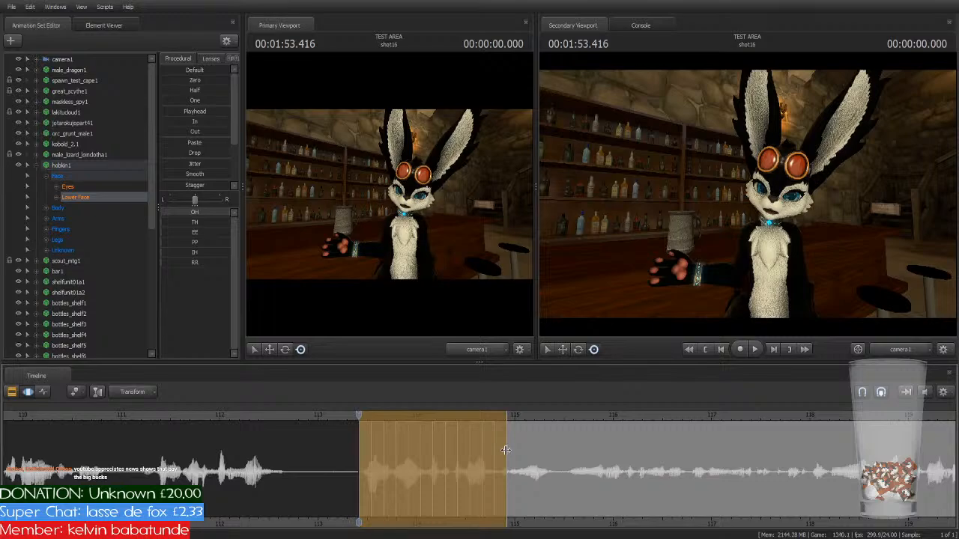
{"action": "left_click_drag", "start_coordinate": [506, 449], "coordinate": [544, 495]}
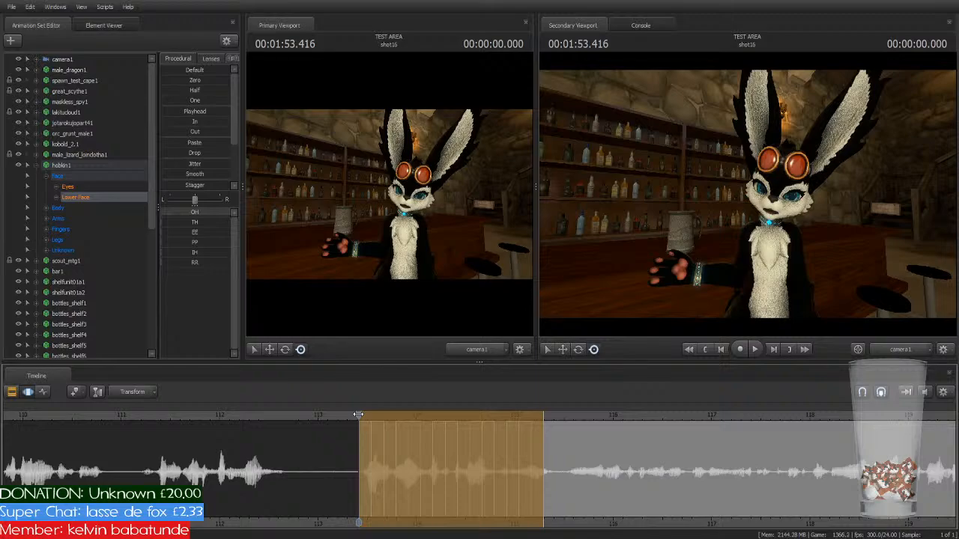
Step: Play back shot16's first lip-sync phrase and the dialogue after it, and apply the pasted section
{"action": "key", "text": "space"}
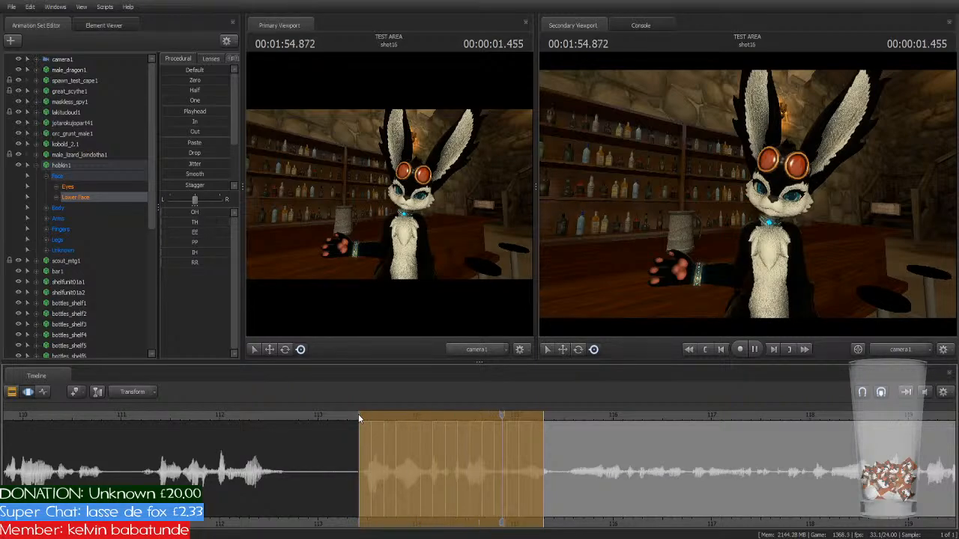
{"action": "scroll", "coordinate": [655, 467], "scroll_direction": "down", "scroll_amount": 1}
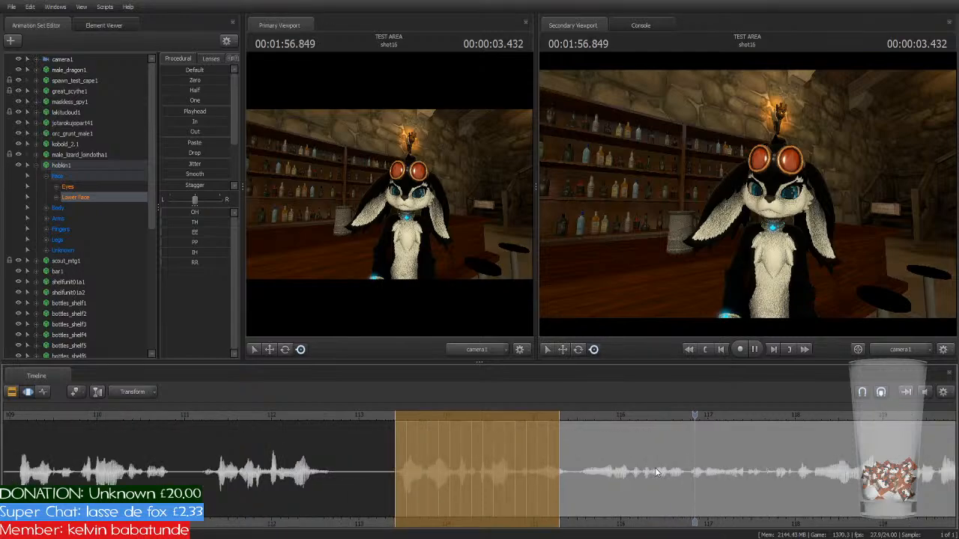
{"action": "scroll", "coordinate": [658, 467], "scroll_direction": "down", "scroll_amount": 1}
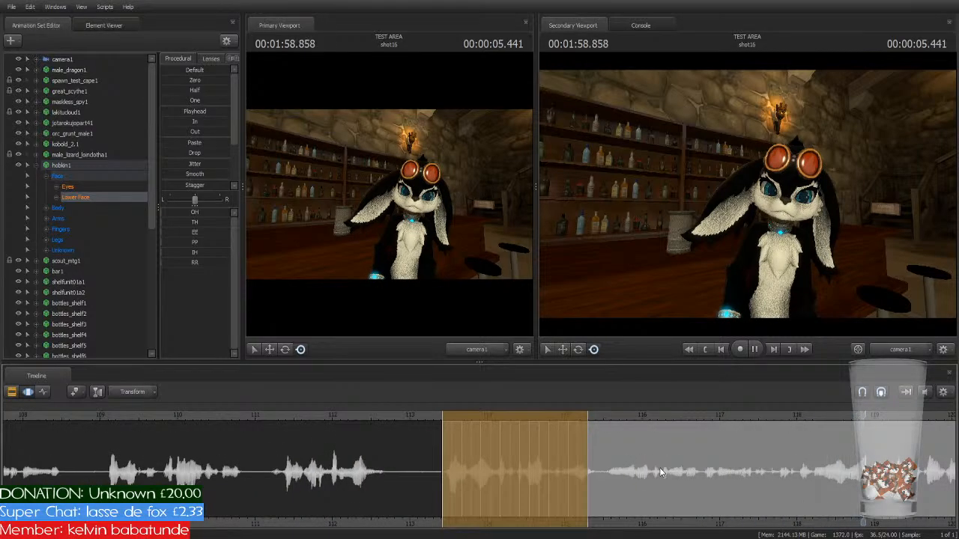
{"action": "scroll", "coordinate": [659, 468], "scroll_direction": "down", "scroll_amount": 1}
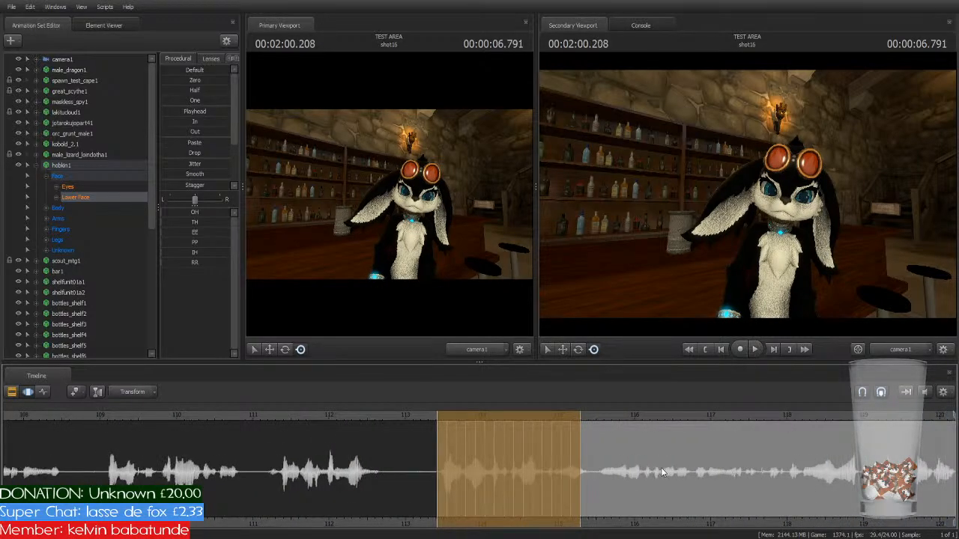
{"action": "key", "text": "alt"}
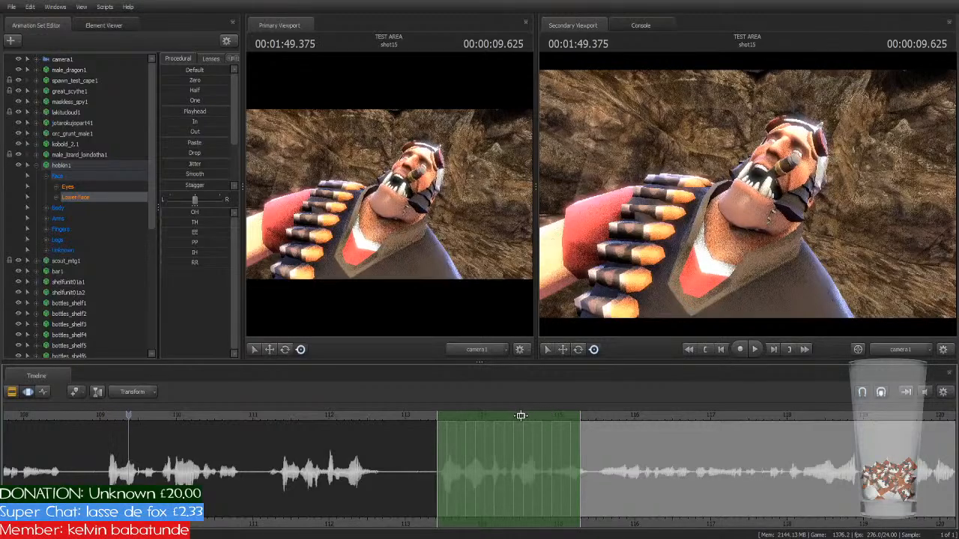
Step: Paste the lip-sync over about 115.5 to 117.4 seconds of shot16 and apply it
{"action": "left_click_drag", "start_coordinate": [474, 416], "coordinate": [636, 417]}
{"action": "middle_click_drag", "start_coordinate": [806, 524], "coordinate": [480, 504]}
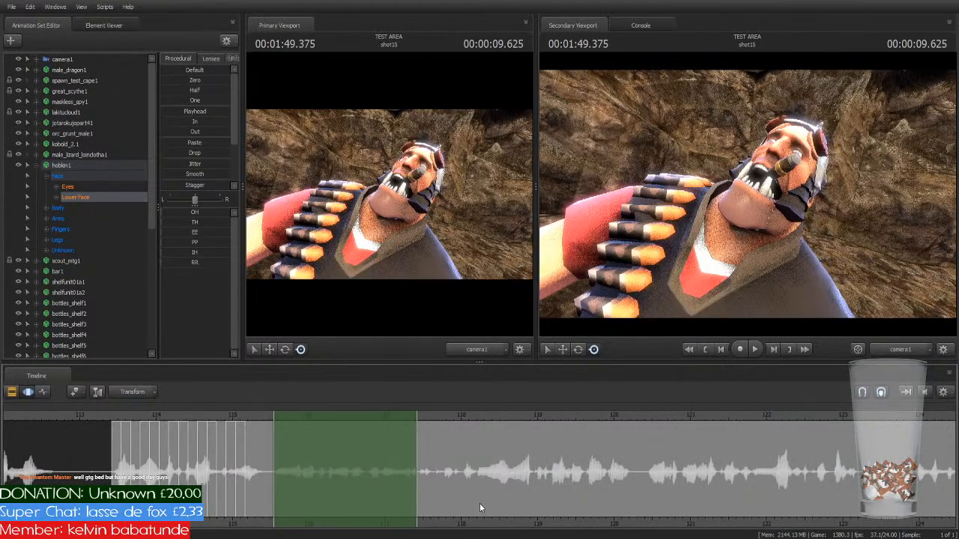
{"action": "scroll", "coordinate": [480, 504], "scroll_direction": "down", "scroll_amount": 2}
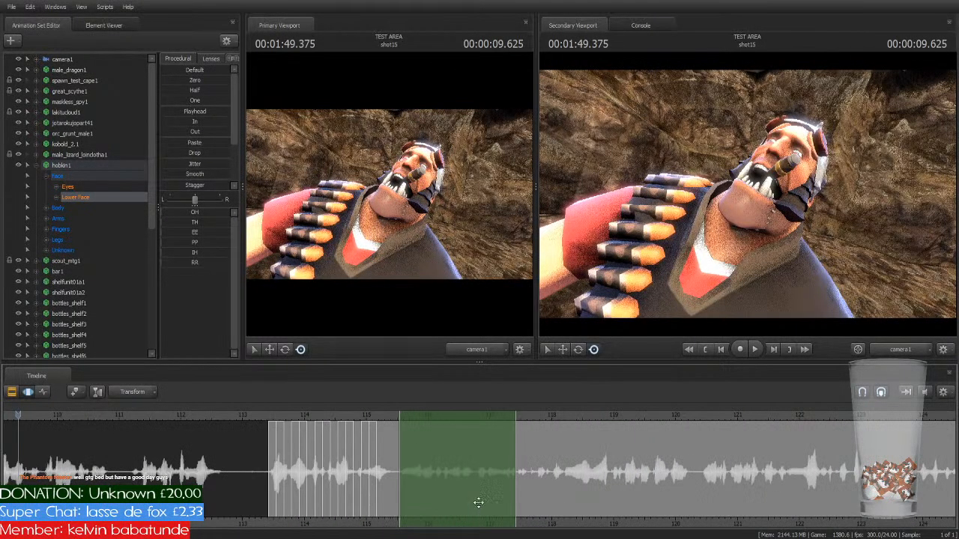
{"action": "left_click", "coordinate": [401, 413]}
{"action": "key", "text": "1"}
{"action": "scroll", "coordinate": [504, 473], "scroll_direction": "up", "scroll_amount": 1}
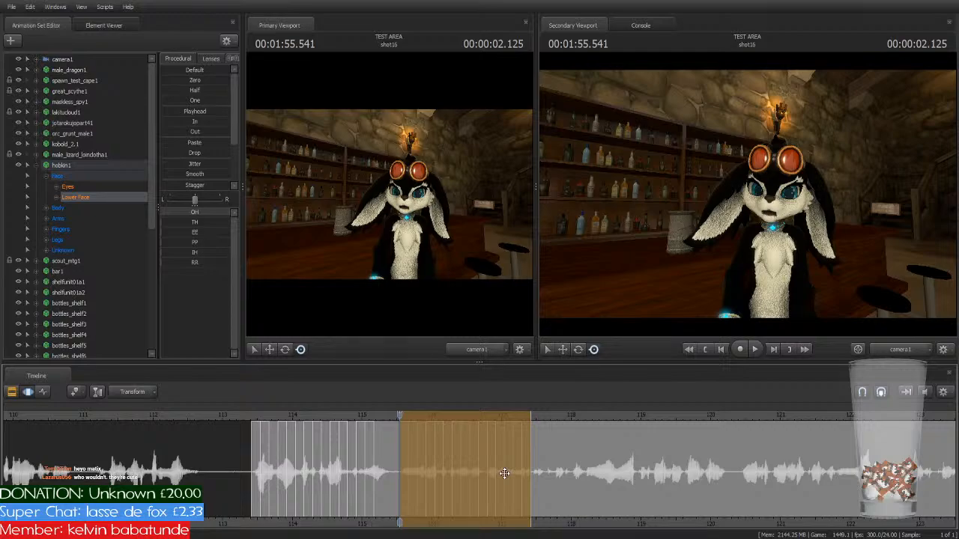
{"action": "key", "text": "Return"}
Step: Move the time selection to about 117.4 to 119.3 seconds and paste the lip-sync there
{"action": "left_click_drag", "start_coordinate": [400, 415], "coordinate": [529, 421]}
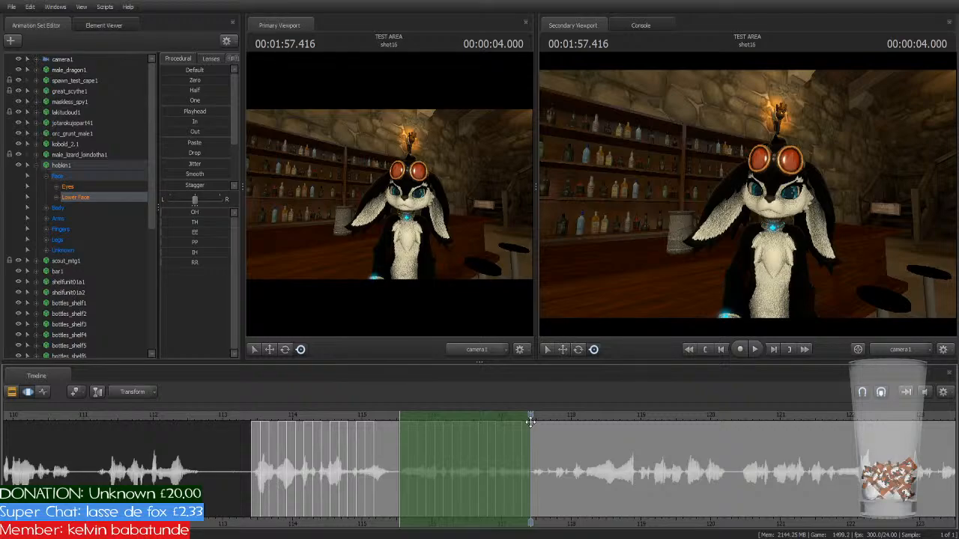
{"action": "scroll", "coordinate": [530, 422], "scroll_direction": "up", "scroll_amount": 3}
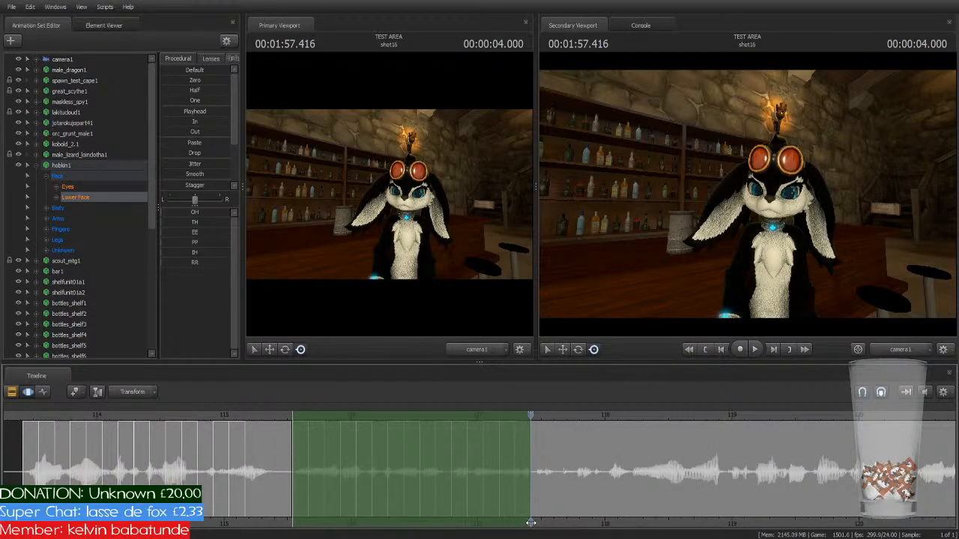
{"action": "middle_click_drag", "start_coordinate": [530, 523], "coordinate": [482, 522]}
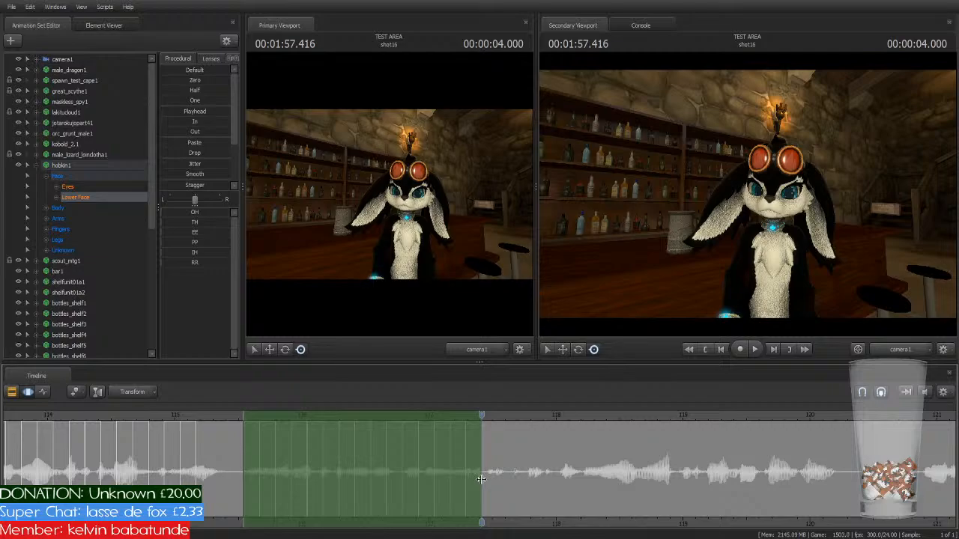
{"action": "scroll", "coordinate": [481, 480], "scroll_direction": "down", "scroll_amount": 2}
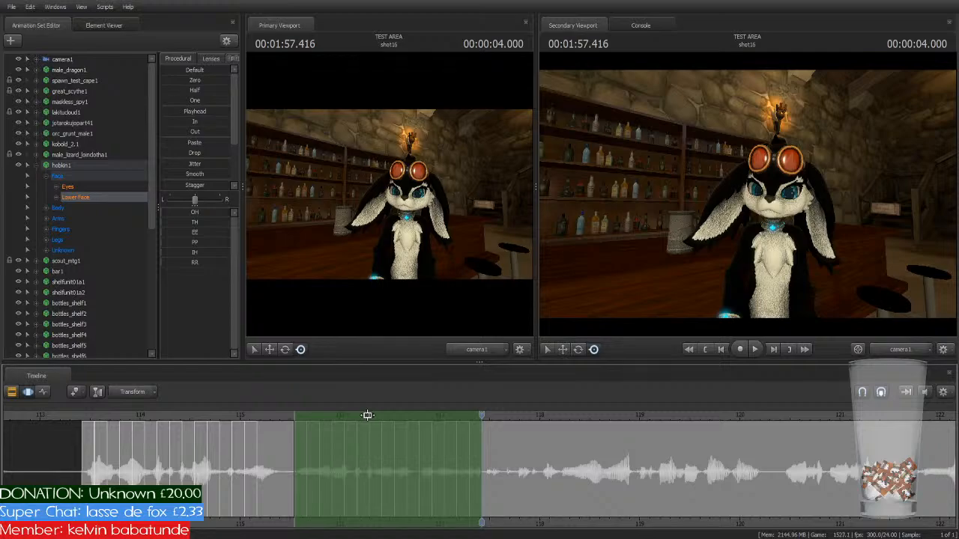
{"action": "left_click_drag", "start_coordinate": [367, 415], "coordinate": [556, 418]}
{"action": "left_click", "coordinate": [570, 444]}
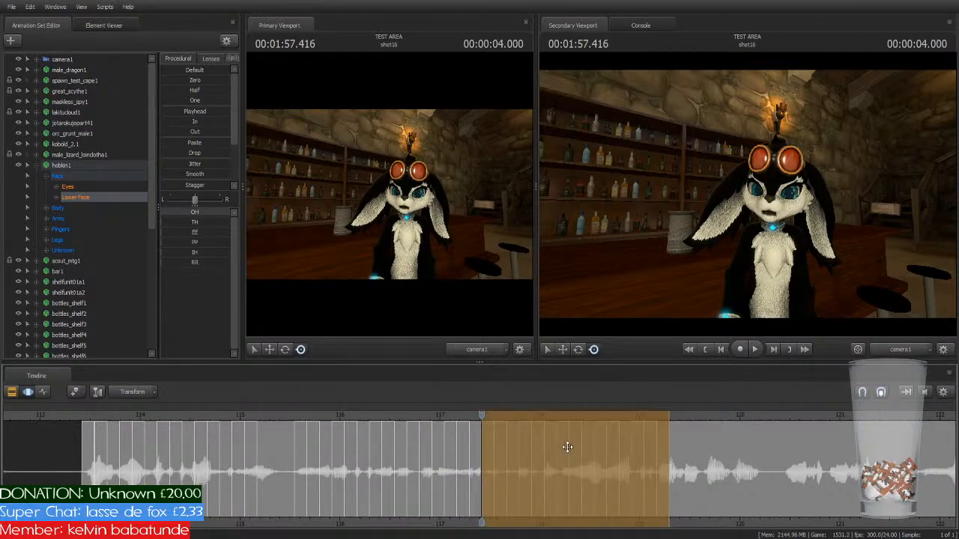
{"action": "middle_click_drag", "start_coordinate": [697, 528], "coordinate": [532, 504]}
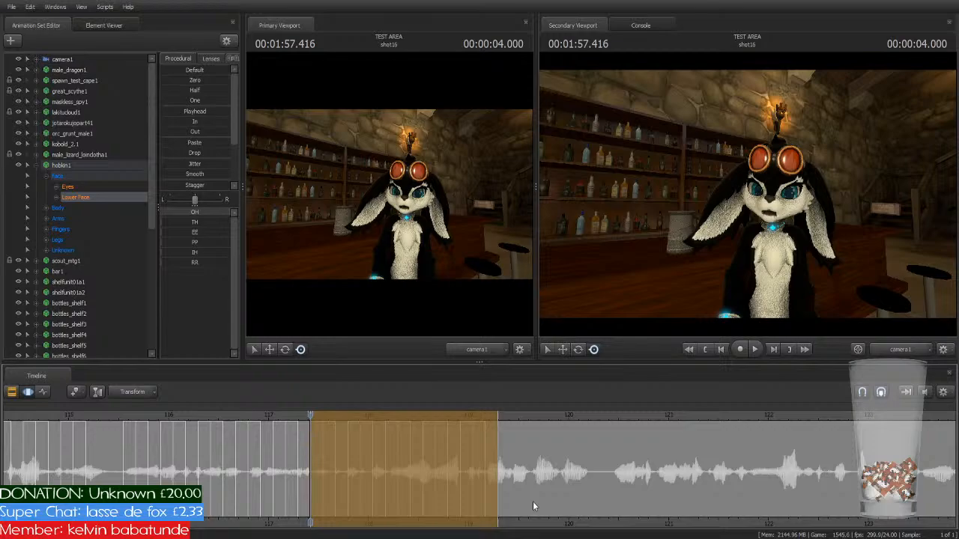
Step: Play back from about 115.5 seconds, shorten the latest paste to end at about 118.2 seconds, and apply it
{"action": "left_click", "coordinate": [121, 416]}
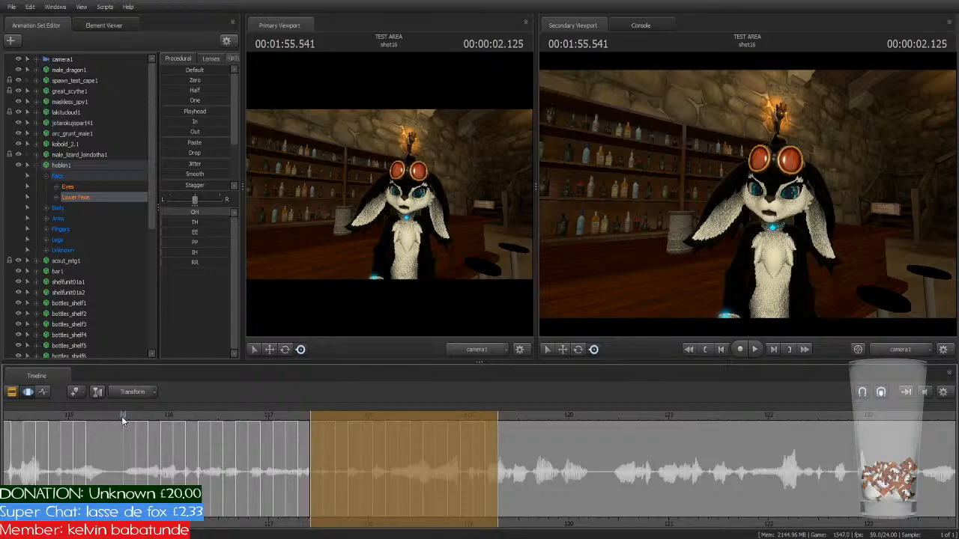
{"action": "key", "text": "space"}
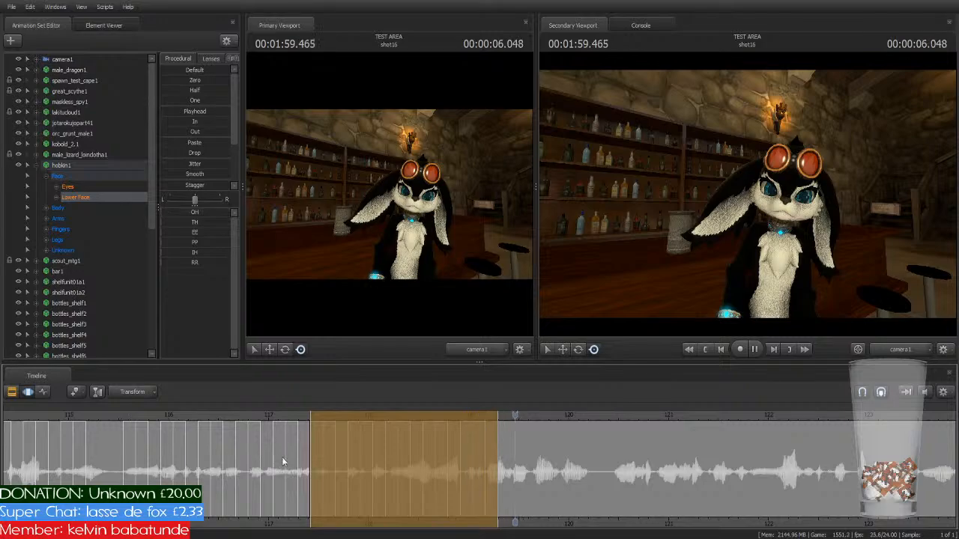
{"action": "key", "text": "space"}
{"action": "left_click_drag", "start_coordinate": [495, 445], "coordinate": [384, 507]}
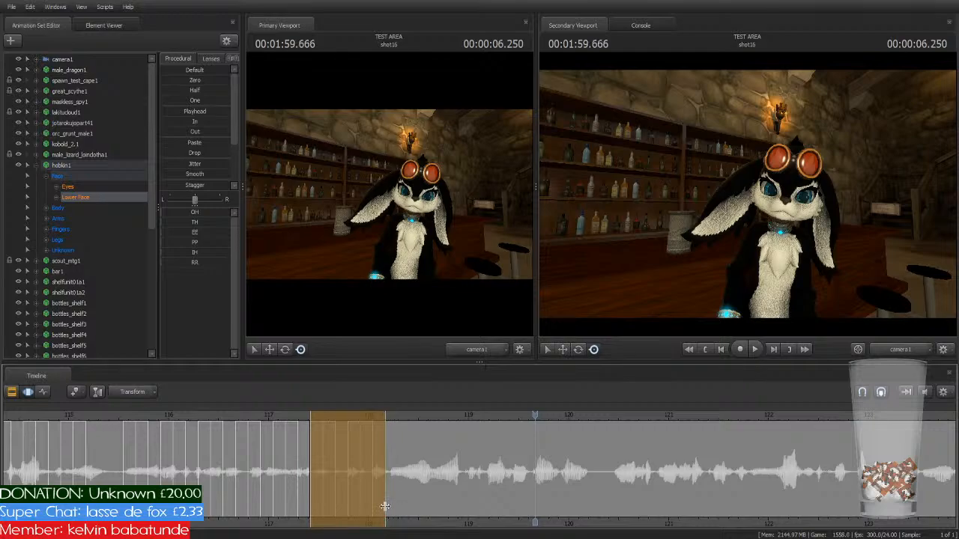
{"action": "left_click", "coordinate": [298, 418]}
{"action": "key", "text": "space"}
{"action": "key", "text": "space"}
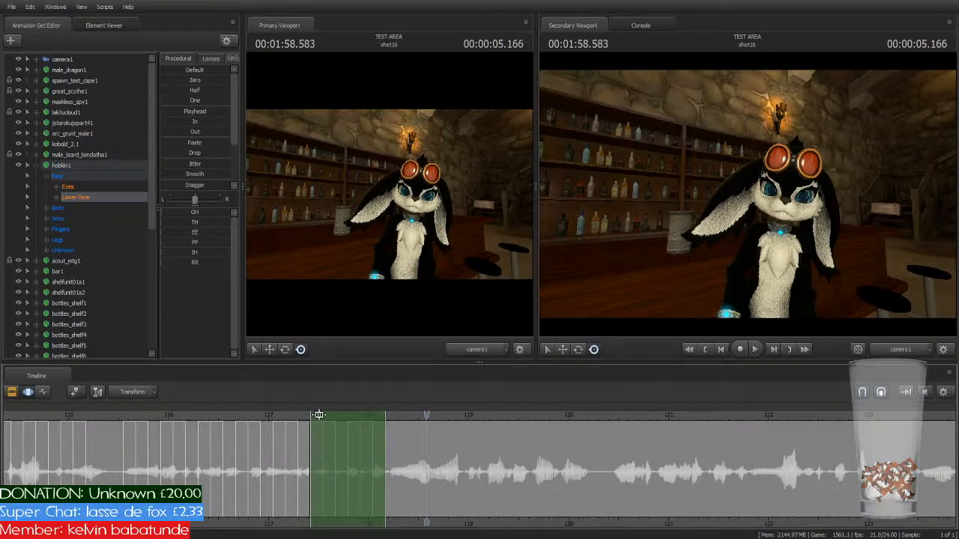
Step: Paste the lip-sync from about 118.2 seconds and shorten it to end at about 118.7 seconds
{"action": "left_click_drag", "start_coordinate": [340, 417], "coordinate": [420, 417]}
{"action": "left_click", "coordinate": [443, 443]}
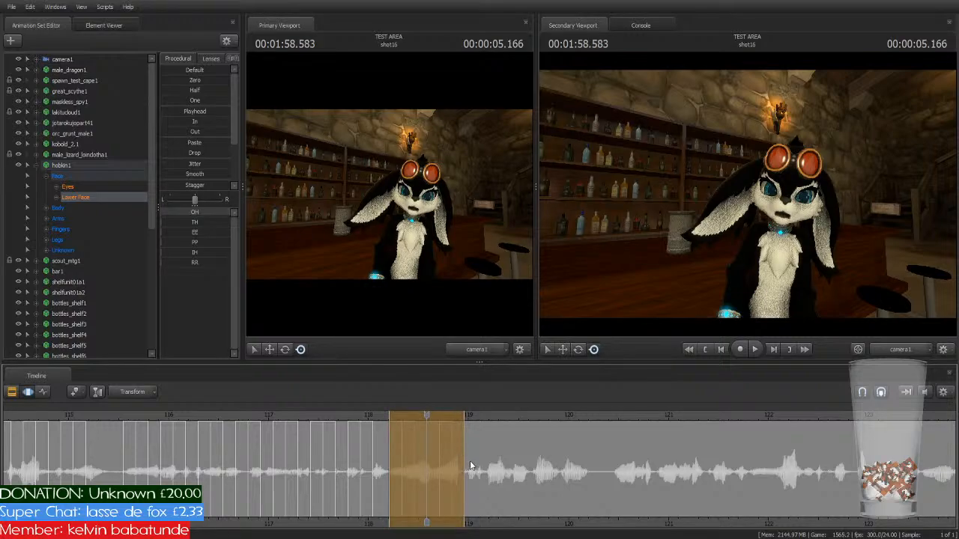
{"action": "left_click_drag", "start_coordinate": [463, 480], "coordinate": [435, 501]}
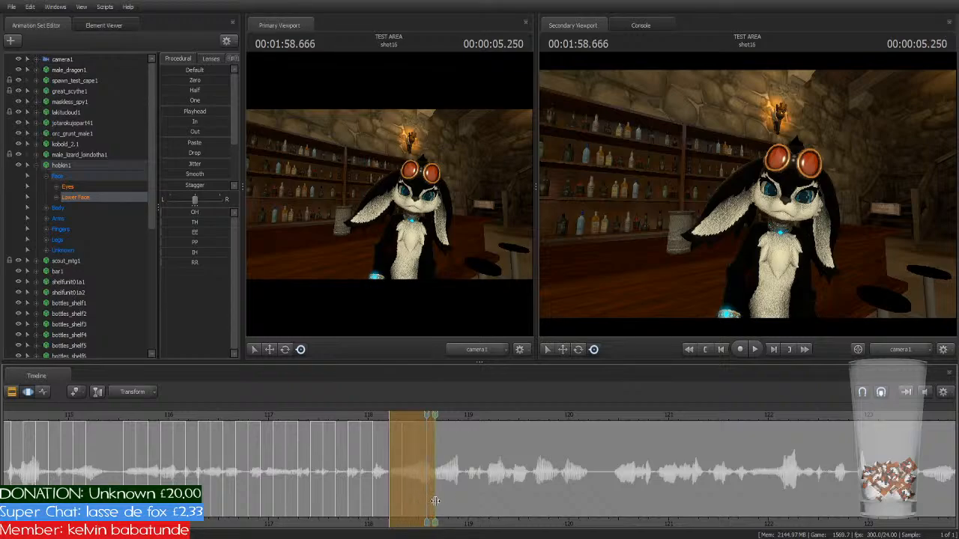
Step: Hold the mouth pose from about 118.3 seconds across the 118.2 to 118.7 second selection with the Playhead preset, and play it back
{"action": "left_click", "coordinate": [411, 416]}
{"action": "left_click_drag", "start_coordinate": [411, 416], "coordinate": [398, 427]}
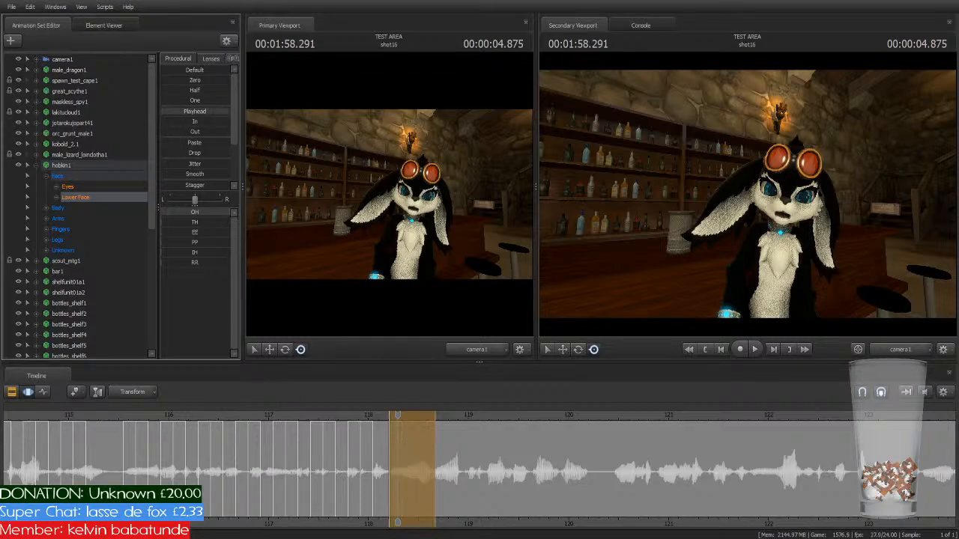
{"action": "left_click", "coordinate": [325, 410]}
{"action": "key", "text": "space"}
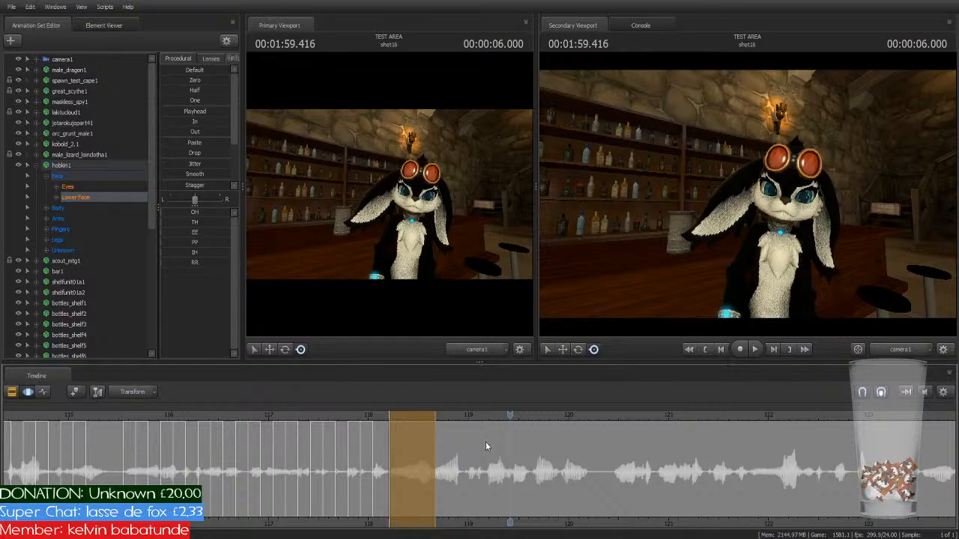
Step: Try pasting the lip-sync from about 118.7 seconds, extended to about 120.2 seconds, and play it back
{"action": "left_click_drag", "start_coordinate": [505, 417], "coordinate": [437, 456]}
{"action": "left_click_drag", "start_coordinate": [408, 421], "coordinate": [452, 423]}
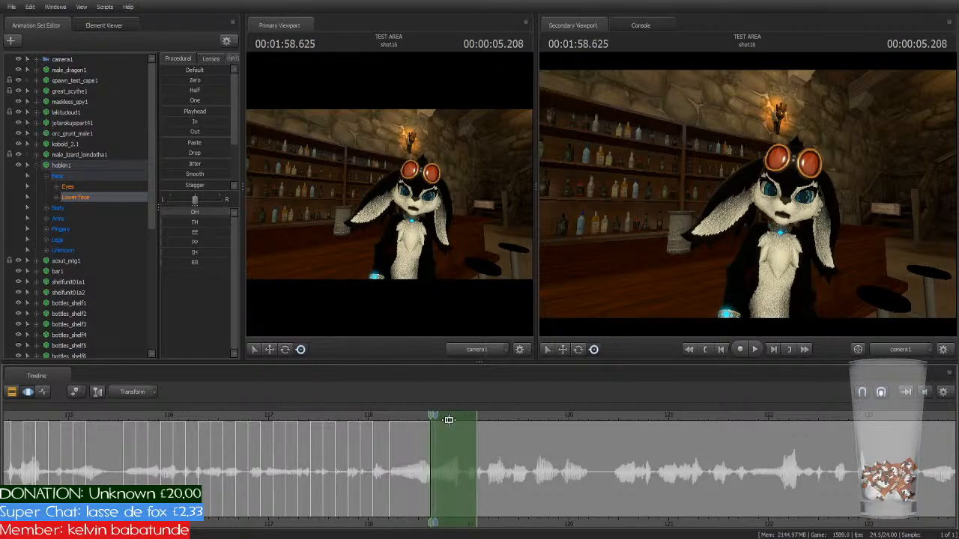
{"action": "key", "text": "1"}
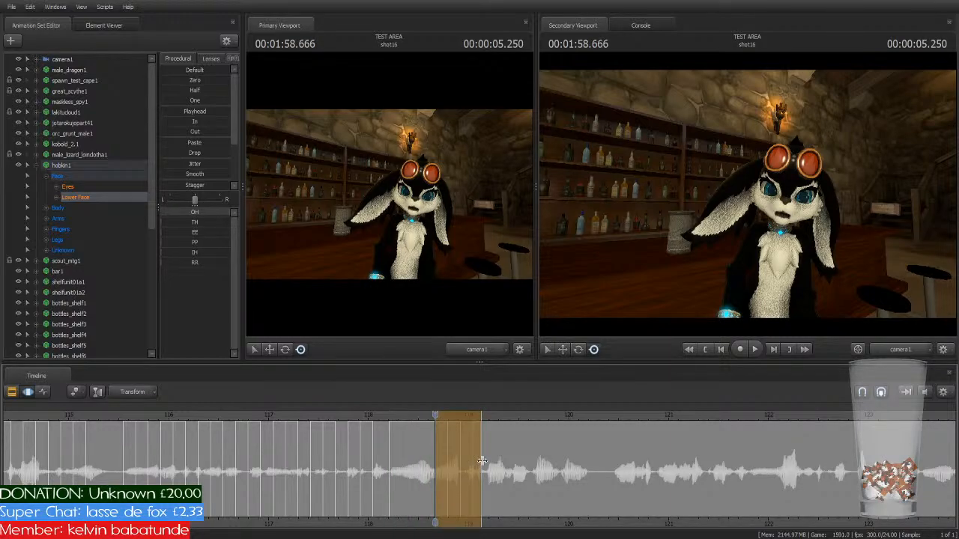
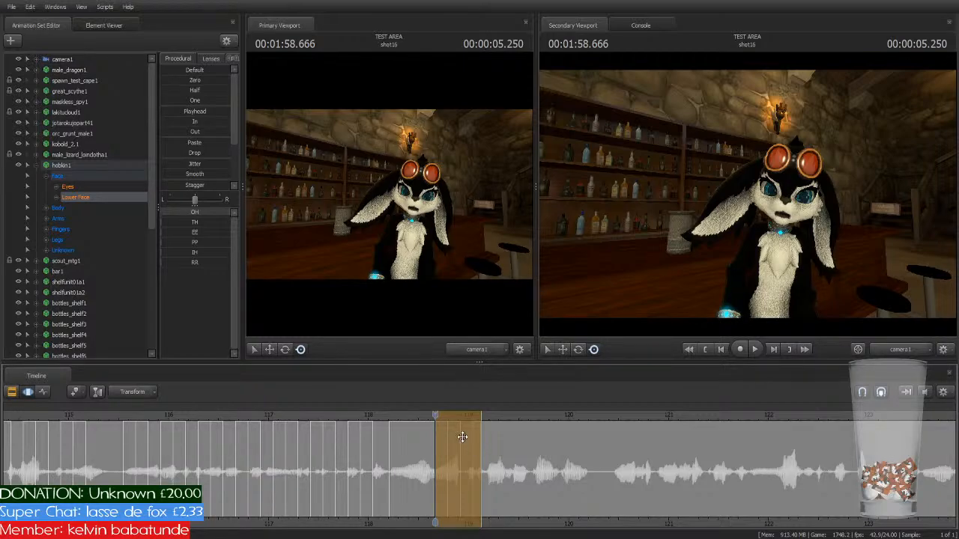
{"action": "left_click_drag", "start_coordinate": [434, 413], "coordinate": [582, 506]}
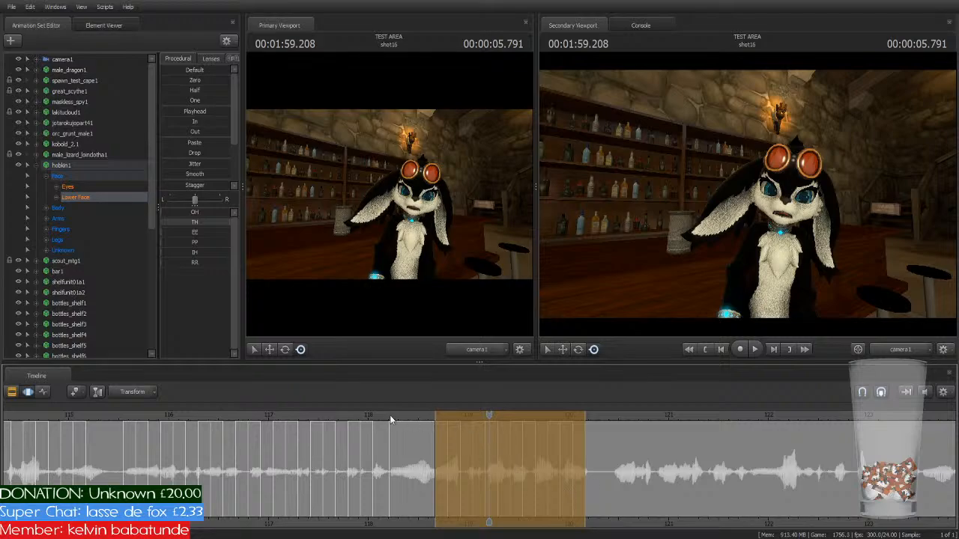
{"action": "left_click", "coordinate": [360, 413]}
{"action": "key", "text": "space"}
{"action": "key", "text": "space"}
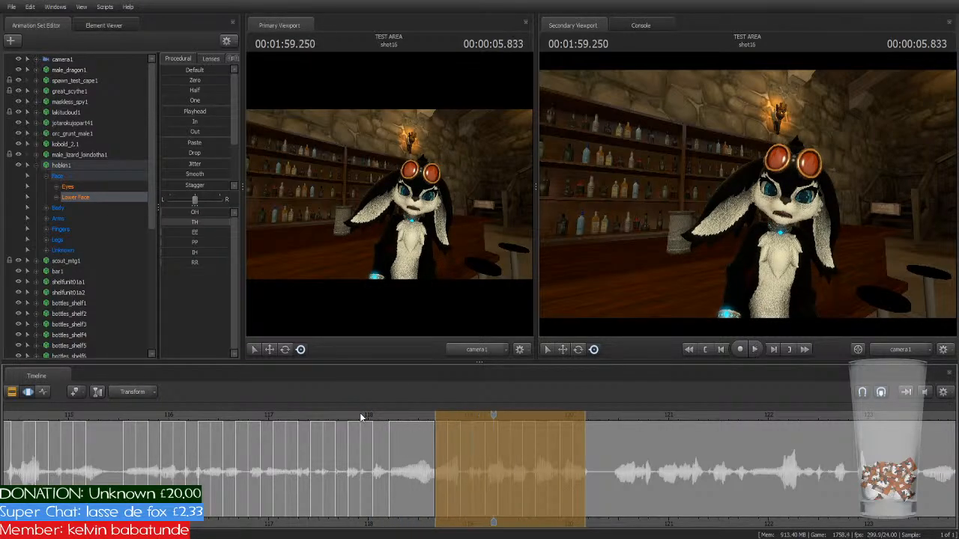
Step: Undo the last lip-sync paste and the time selection move, back to the 118.2 to 118.7 second selection
{"action": "key", "text": "ctrl+z"}
{"action": "key", "text": "ctrl+z"}
{"action": "key", "text": "ctrl+z"}
{"action": "key", "text": "ctrl+z"}
{"action": "key", "text": "ctrl+z"}
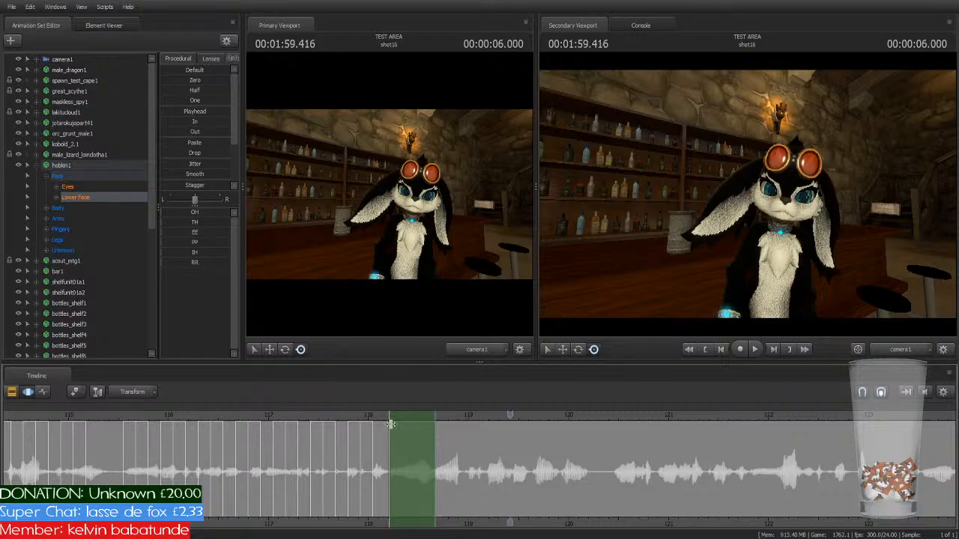
Step: Shorten the held mouth pose starting at about 118.2 seconds to end at about 118.5 seconds, and play it back
{"action": "left_click_drag", "start_coordinate": [436, 458], "coordinate": [419, 503]}
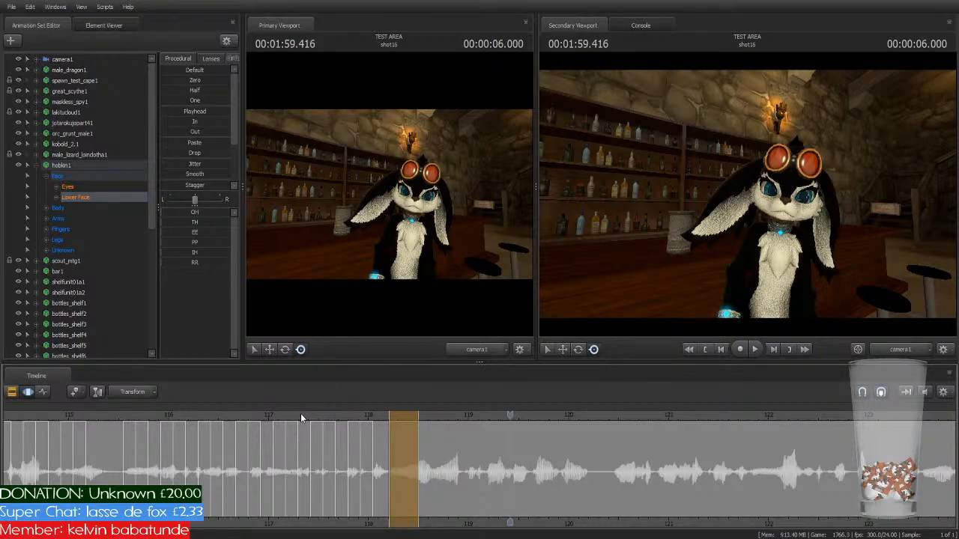
{"action": "key", "text": "space"}
{"action": "key", "text": "space"}
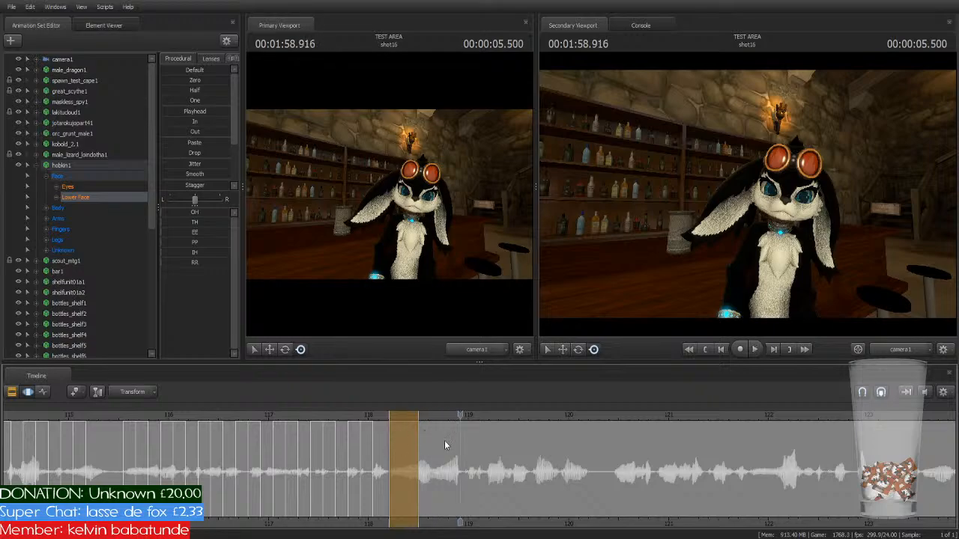
Step: Paste the lip-sync over about 118.6 to 120.0 seconds and play it back
{"action": "left_click_drag", "start_coordinate": [464, 417], "coordinate": [568, 502]}
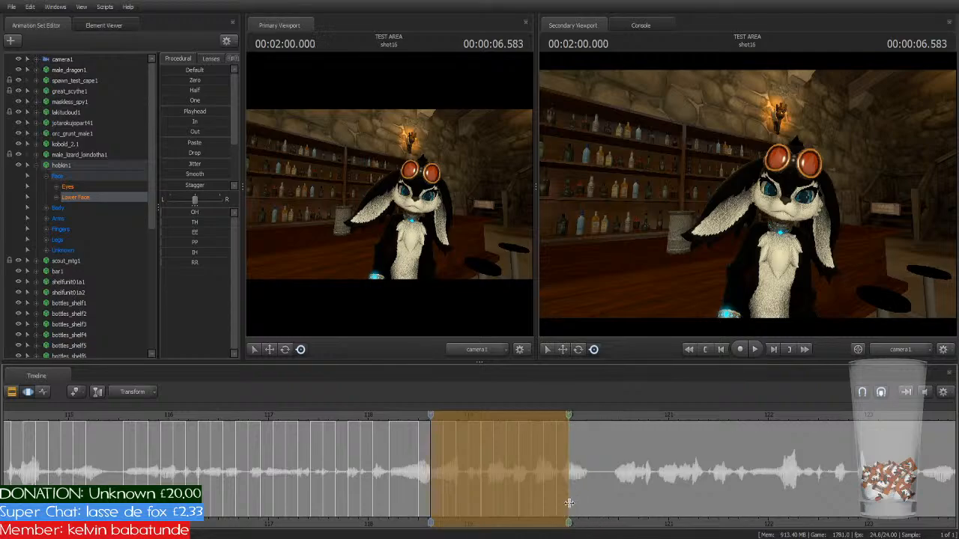
{"action": "key", "text": "space"}
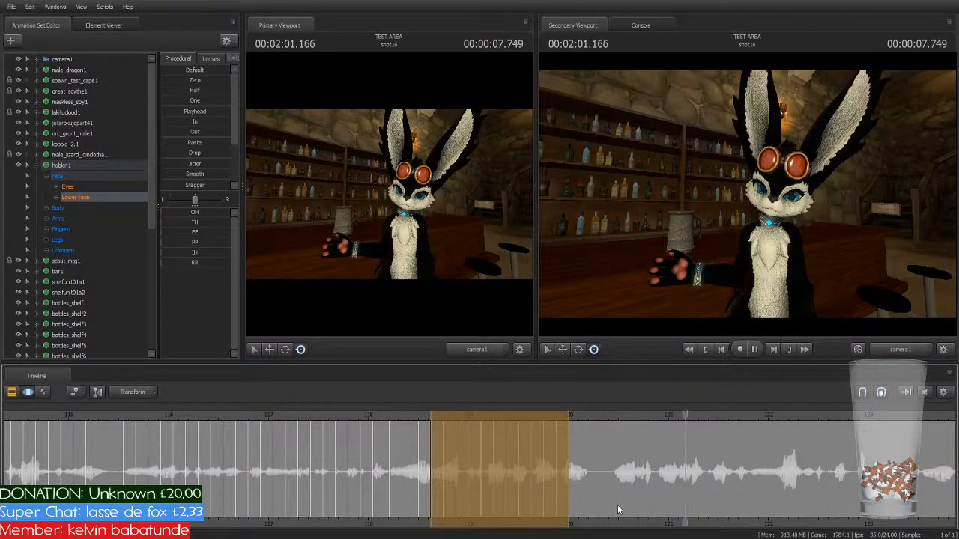
{"action": "key", "text": "space"}
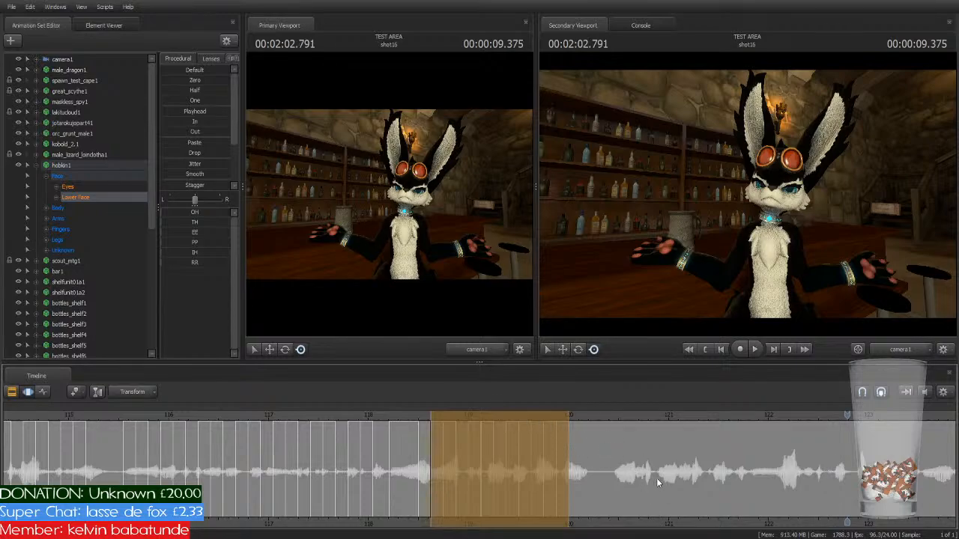
{"action": "left_click", "coordinate": [667, 499]}
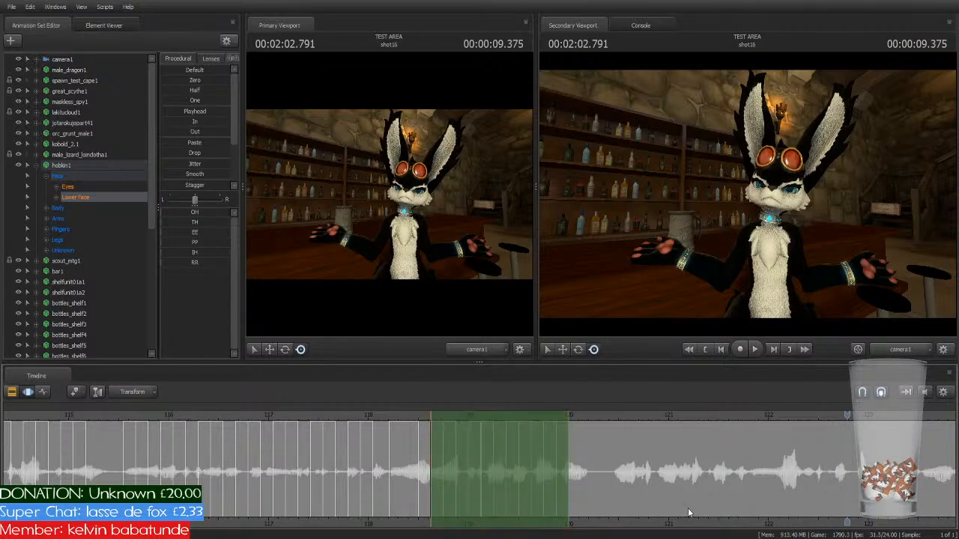
Step: Paste the lip-sync from about 120.5 seconds, shorten it to end at about 121.7 seconds, and play it back
{"action": "middle_click_drag", "start_coordinate": [702, 523], "coordinate": [548, 509]}
{"action": "left_click_drag", "start_coordinate": [334, 413], "coordinate": [515, 429]}
{"action": "left_click", "coordinate": [542, 458]}
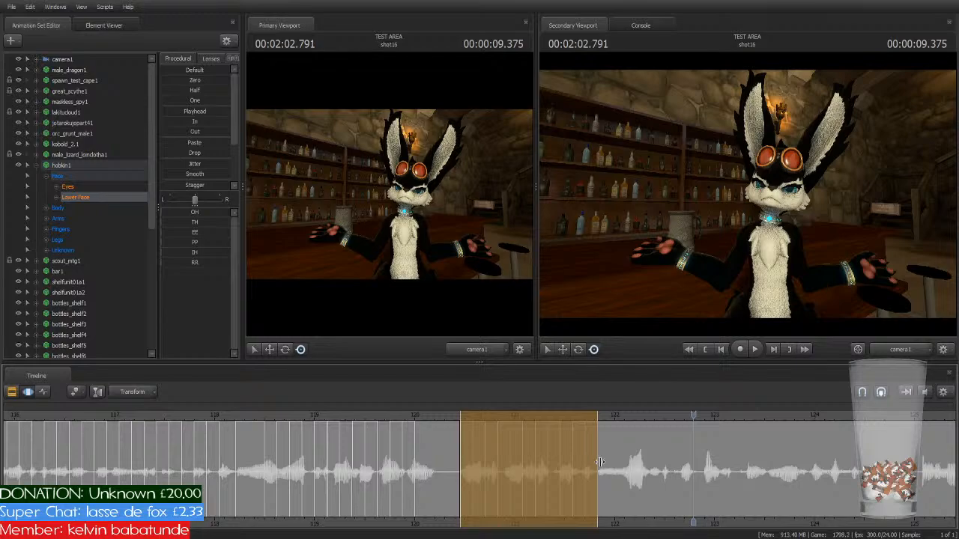
{"action": "left_click_drag", "start_coordinate": [599, 462], "coordinate": [584, 462]}
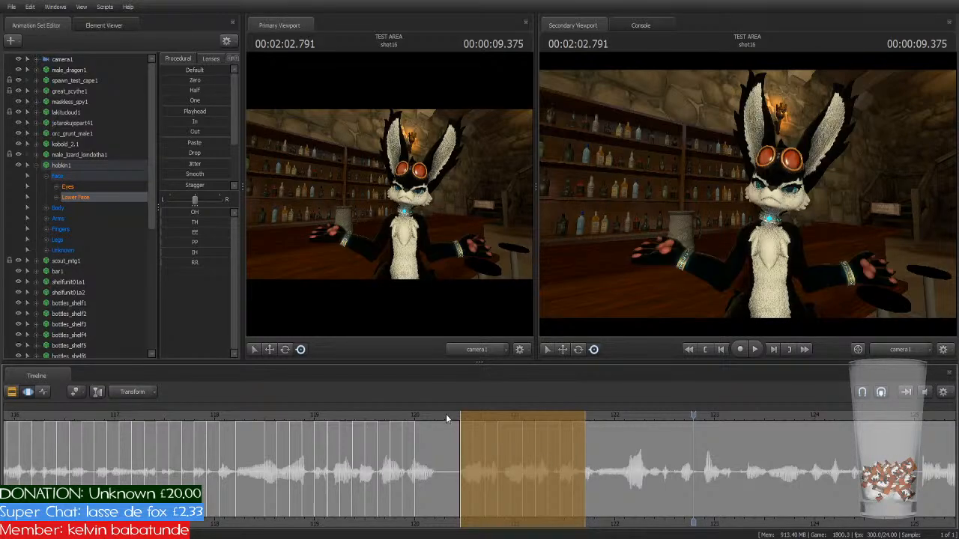
{"action": "key", "text": "space"}
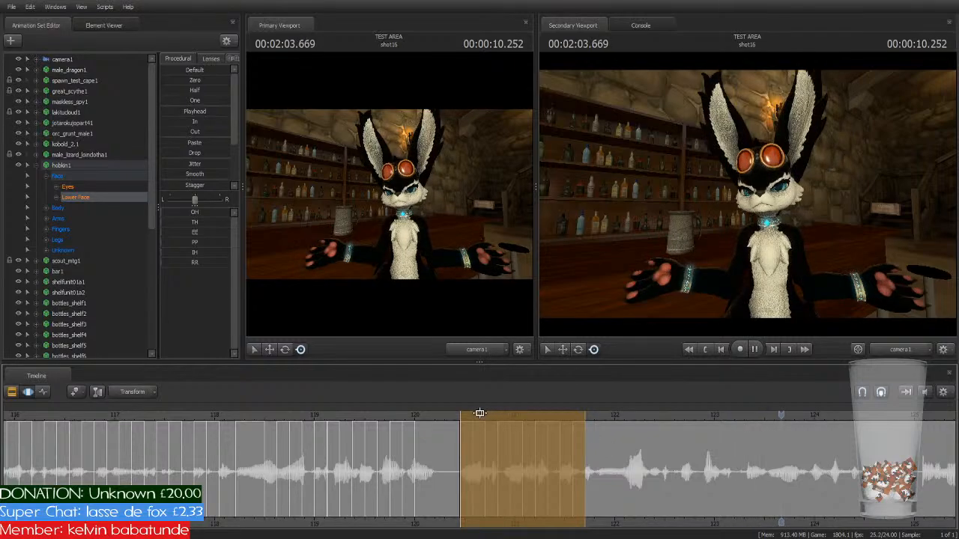
{"action": "left_click", "coordinate": [450, 416]}
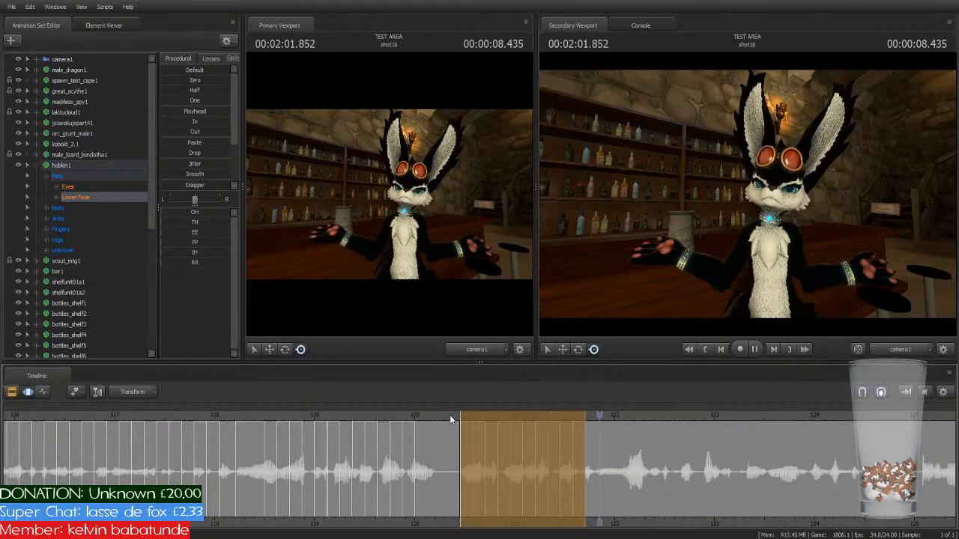
{"action": "key", "text": "space"}
{"action": "key", "text": "Return"}
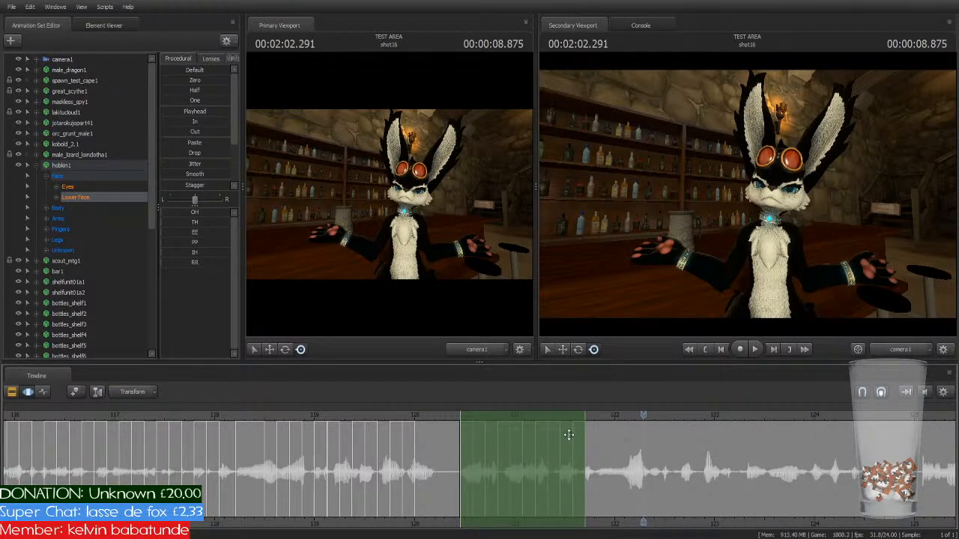
Step: Extend the lip-sync starting at about 120.5 seconds to end at about 121.8 seconds, and play it back
{"action": "left_click_drag", "start_coordinate": [585, 459], "coordinate": [597, 490]}
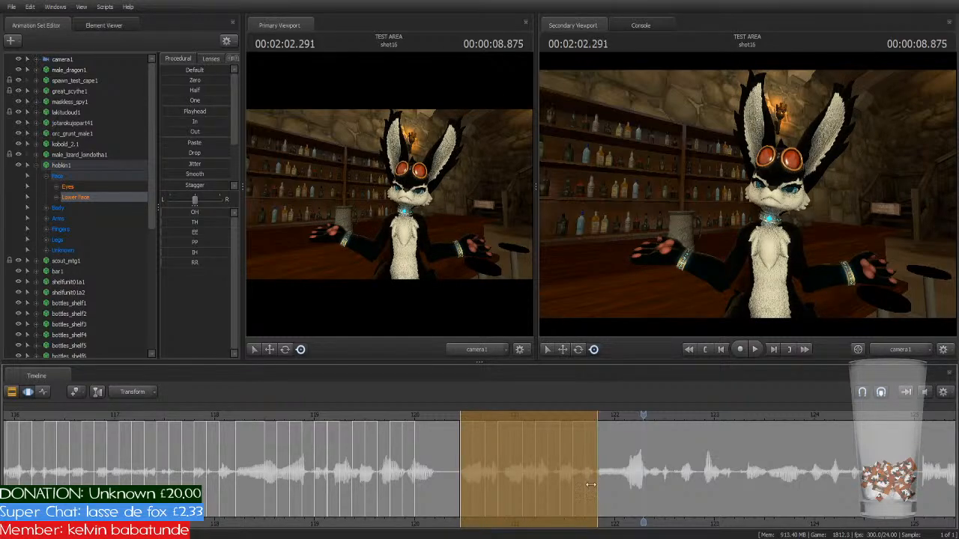
{"action": "left_click", "coordinate": [454, 419]}
{"action": "key", "text": "space"}
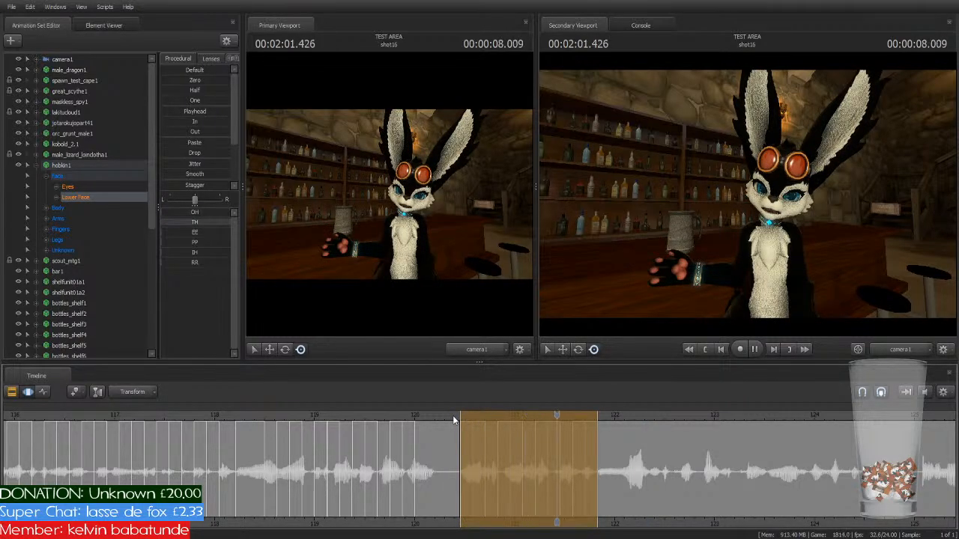
{"action": "key", "text": "space"}
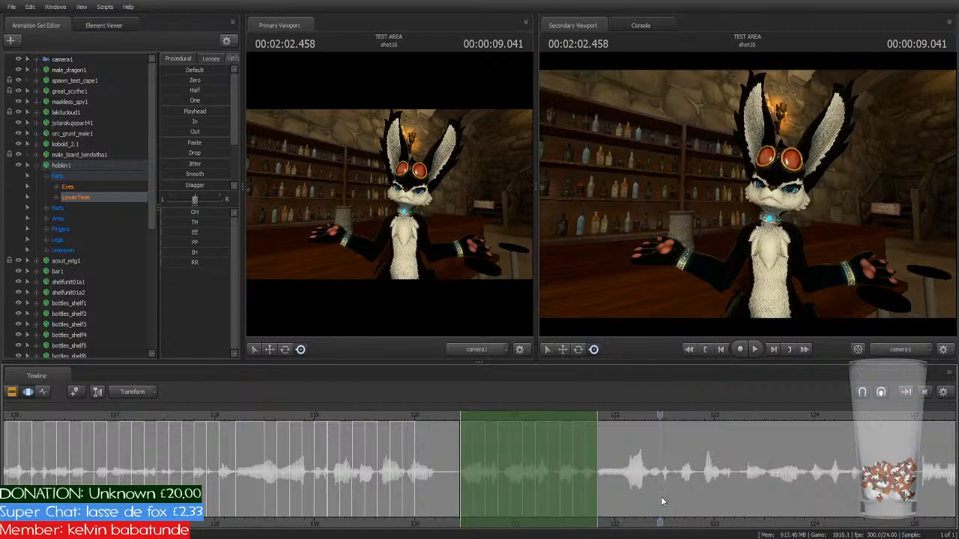
Step: Hold the mouth pose from about 121.7 seconds across the 121.8 to 122.1 second range with the Playhead preset, and play it back
{"action": "left_click_drag", "start_coordinate": [662, 520], "coordinate": [614, 522]}
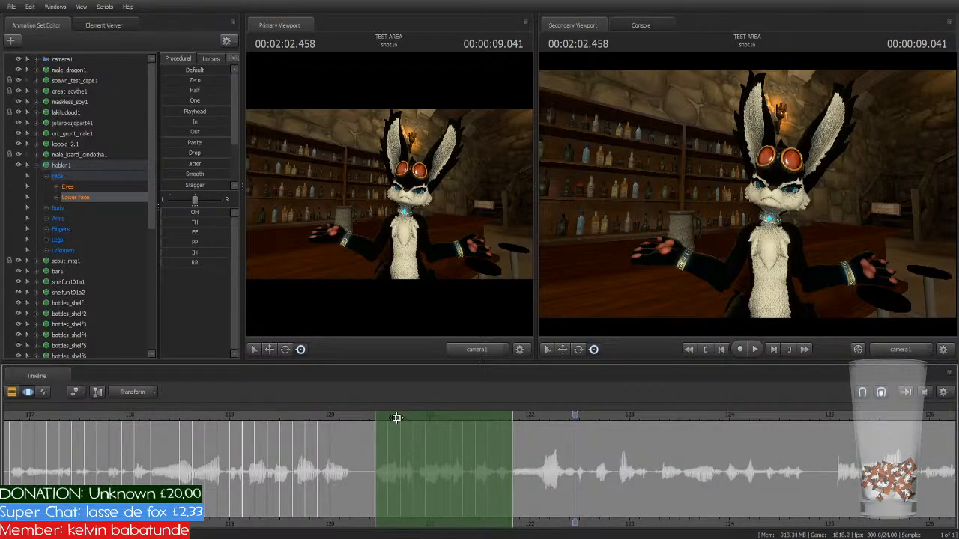
{"action": "left_click_drag", "start_coordinate": [433, 435], "coordinate": [535, 430]}
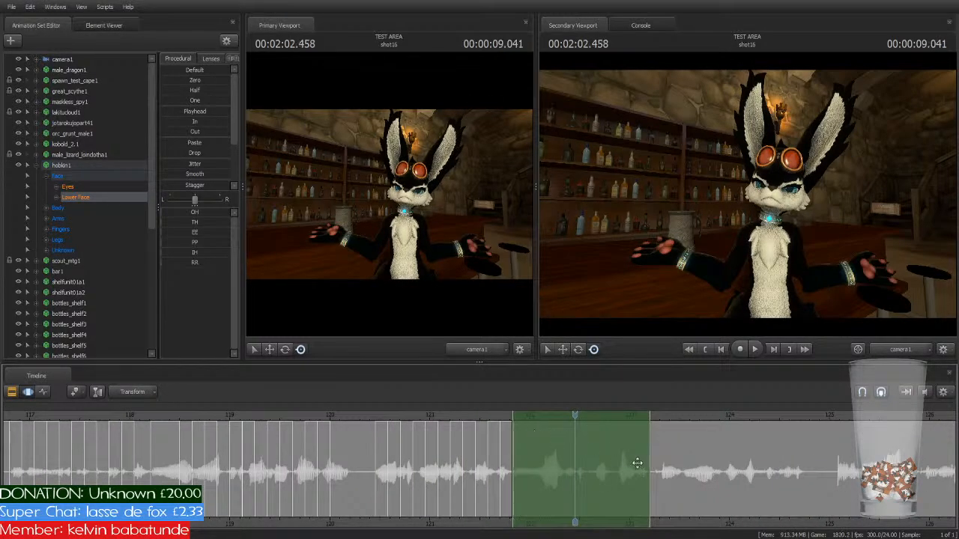
{"action": "left_click_drag", "start_coordinate": [651, 494], "coordinate": [538, 508]}
{"action": "scroll", "coordinate": [538, 508], "scroll_direction": "up", "scroll_amount": 3}
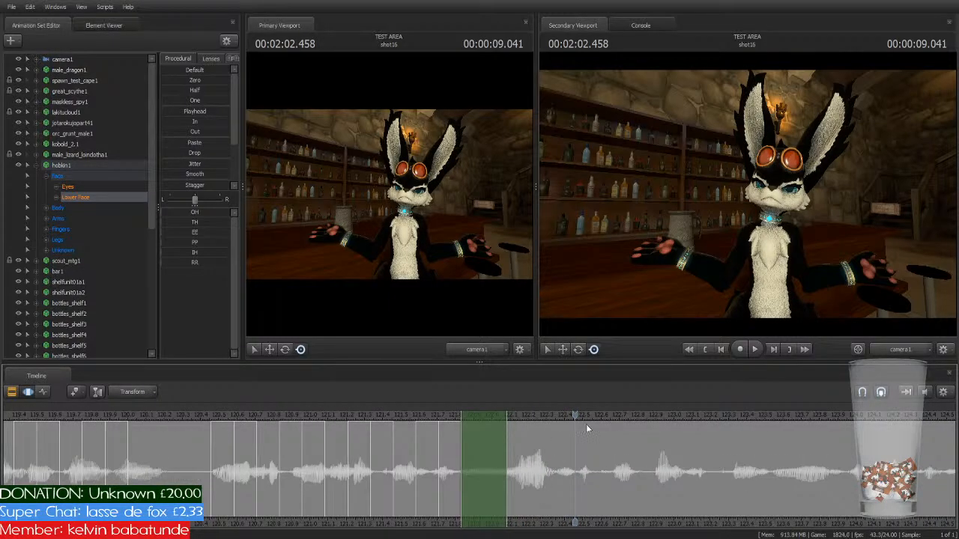
{"action": "left_click_drag", "start_coordinate": [573, 415], "coordinate": [429, 443]}
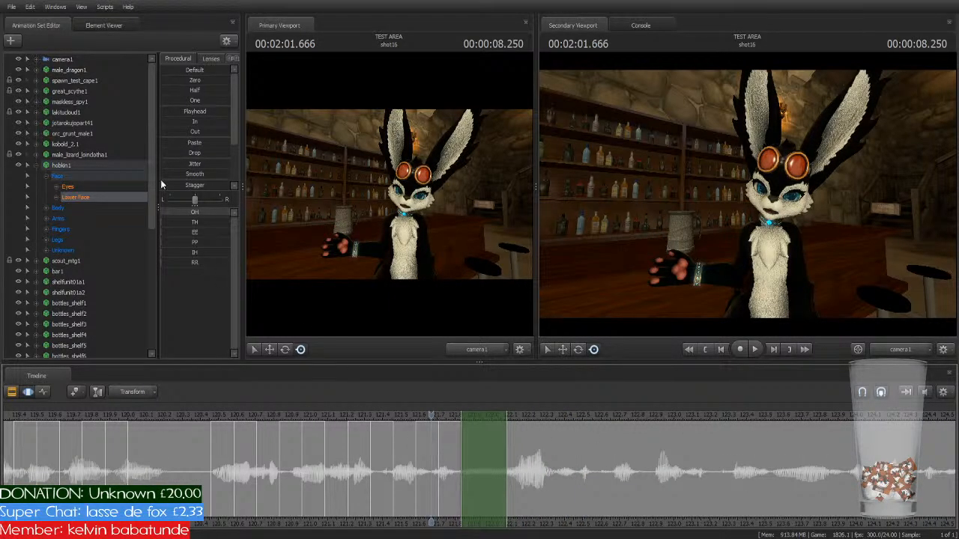
{"action": "left_click_drag", "start_coordinate": [180, 112], "coordinate": [229, 112]}
{"action": "key", "text": "space"}
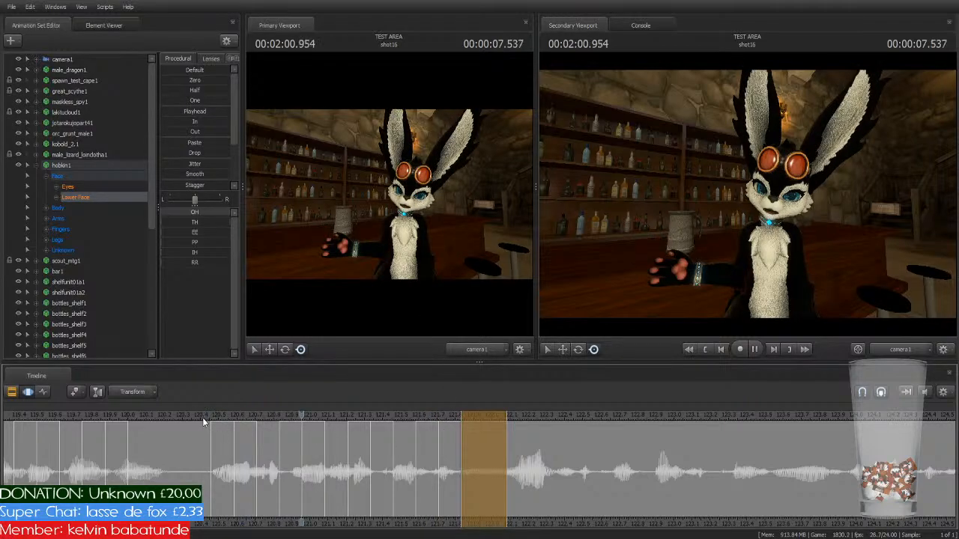
{"action": "key", "text": "space"}
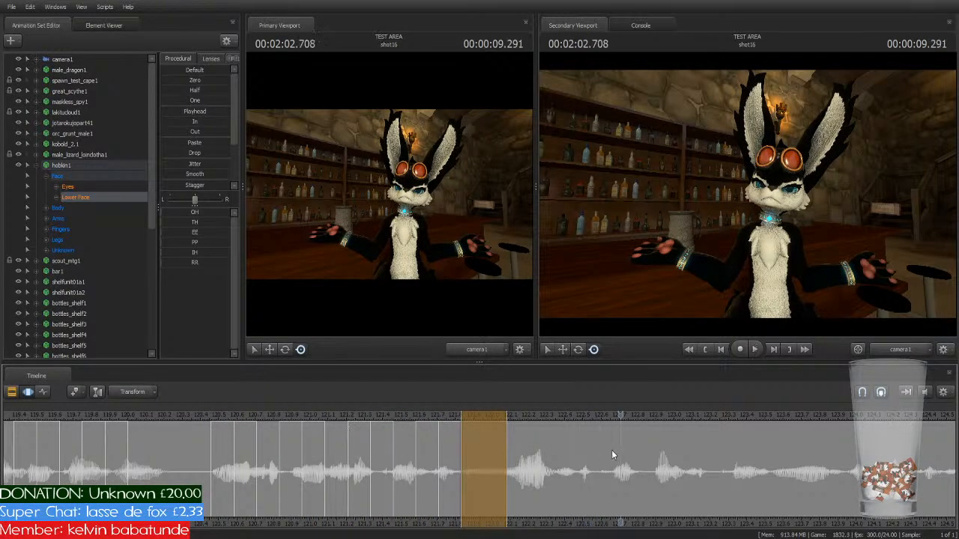
{"action": "key", "text": "Return"}
Step: Hold the mouth pose from 122.0 seconds across about 121.8 to 122.3 seconds with the Playhead preset, and play it back
{"action": "left_click_drag", "start_coordinate": [613, 415], "coordinate": [509, 440]}
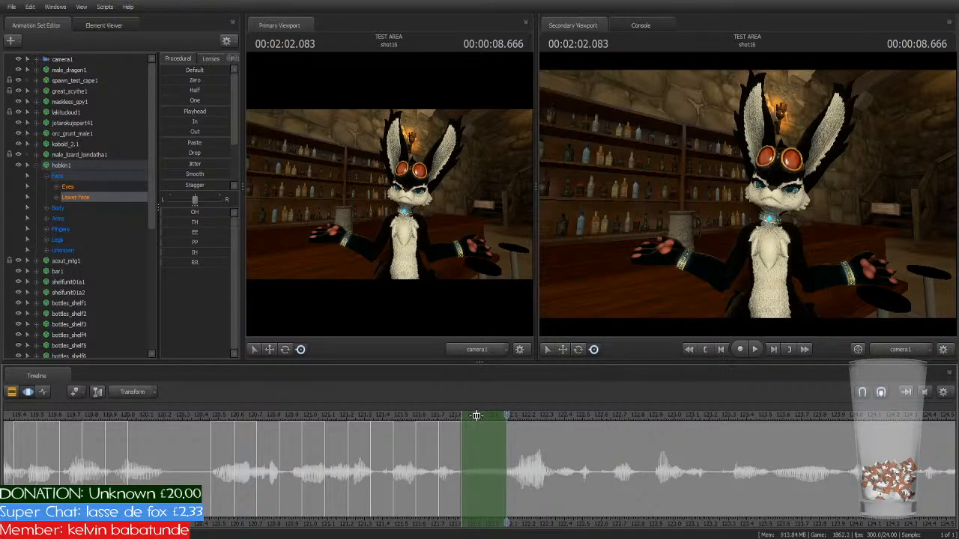
{"action": "left_click_drag", "start_coordinate": [476, 415], "coordinate": [560, 435]}
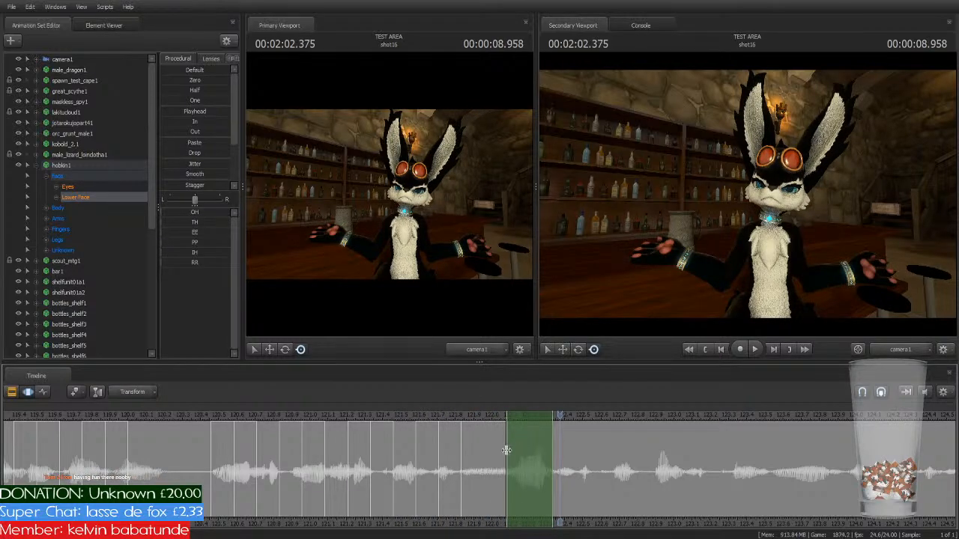
{"action": "left_click_drag", "start_coordinate": [507, 450], "coordinate": [461, 449]}
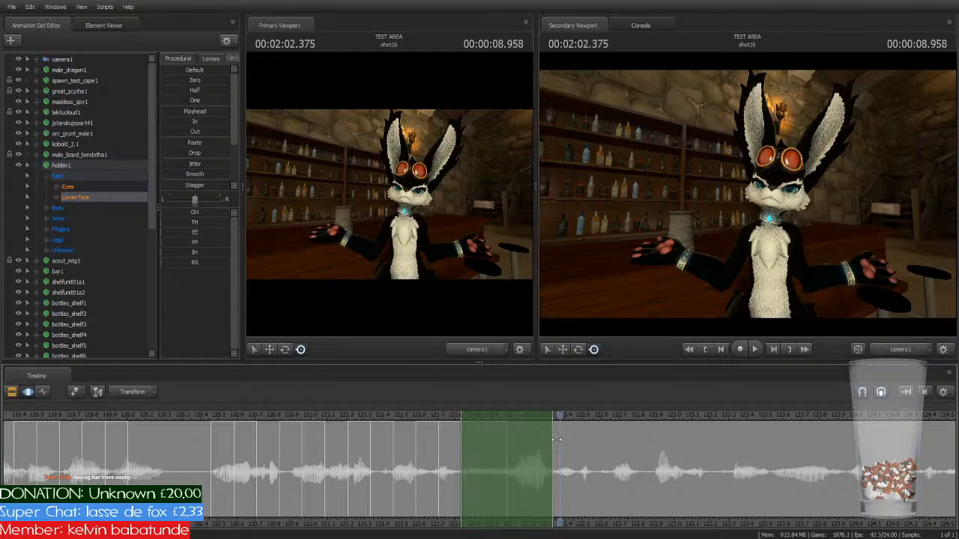
{"action": "mouse_move", "coordinate": [558, 417]}
{"action": "left_mouse_down"}
{"action": "mouse_move", "coordinate": [459, 429]}
{"action": "mouse_move", "coordinate": [552, 433]}
{"action": "left_mouse_up"}
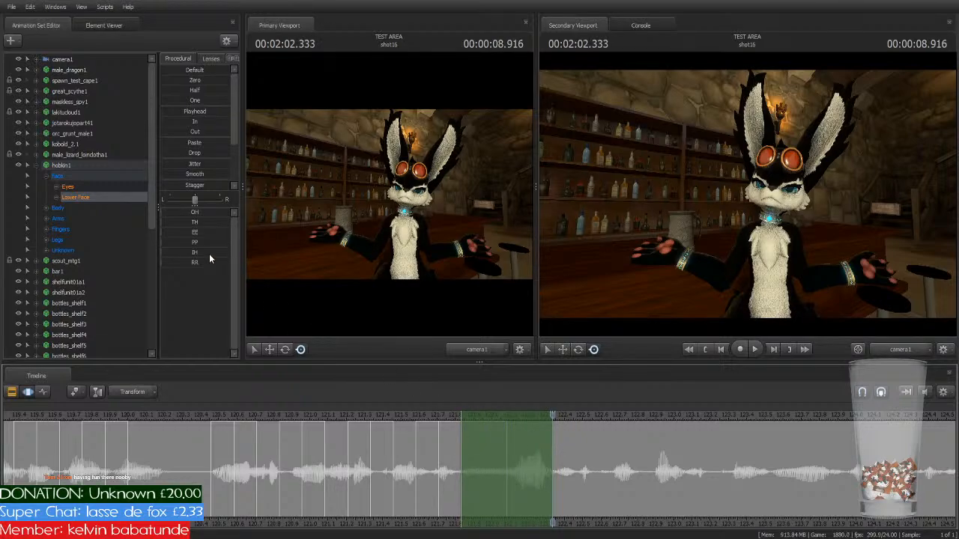
{"action": "left_click_drag", "start_coordinate": [551, 417], "coordinate": [492, 418]}
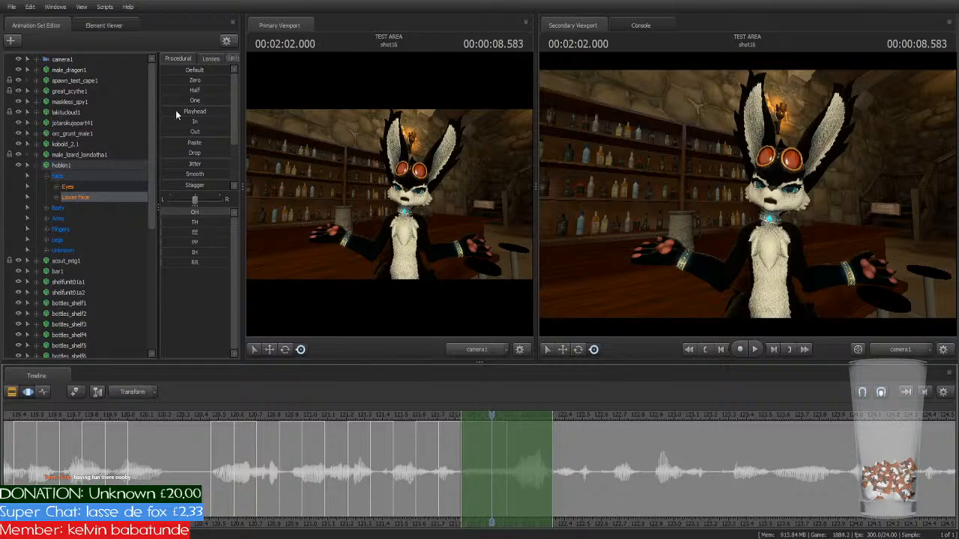
{"action": "left_click_drag", "start_coordinate": [176, 114], "coordinate": [232, 113]}
{"action": "left_click", "coordinate": [607, 479]}
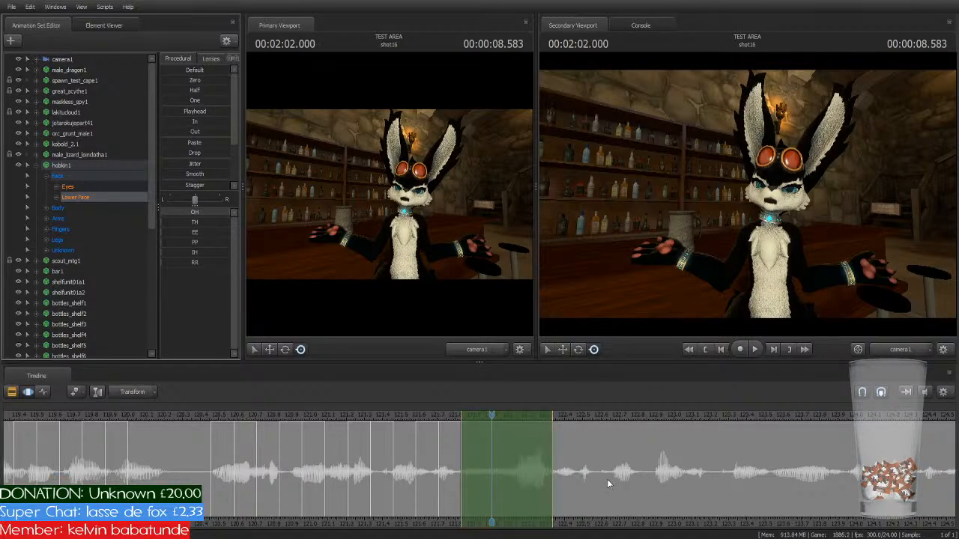
{"action": "scroll", "coordinate": [621, 491], "scroll_direction": "down", "scroll_amount": 4}
{"action": "left_click", "coordinate": [454, 417]}
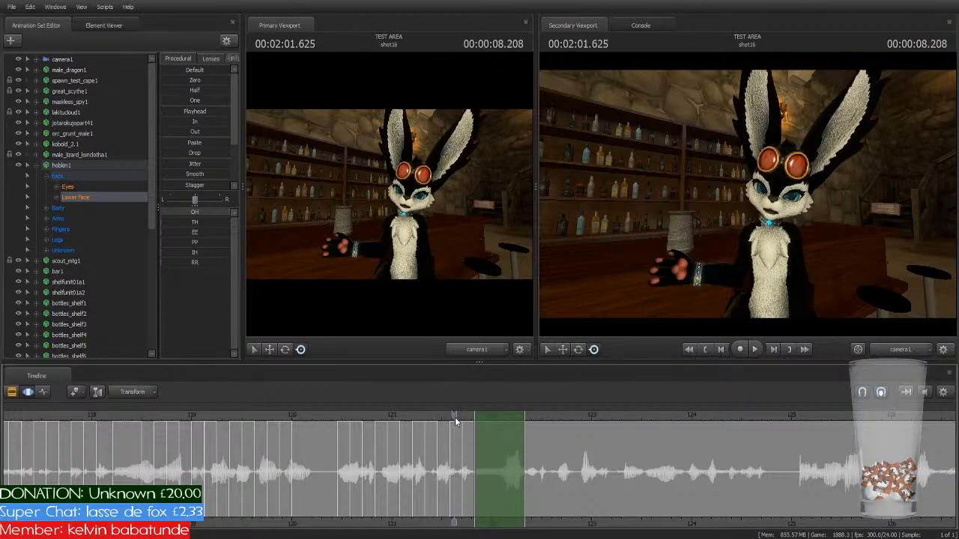
{"action": "key", "text": "space"}
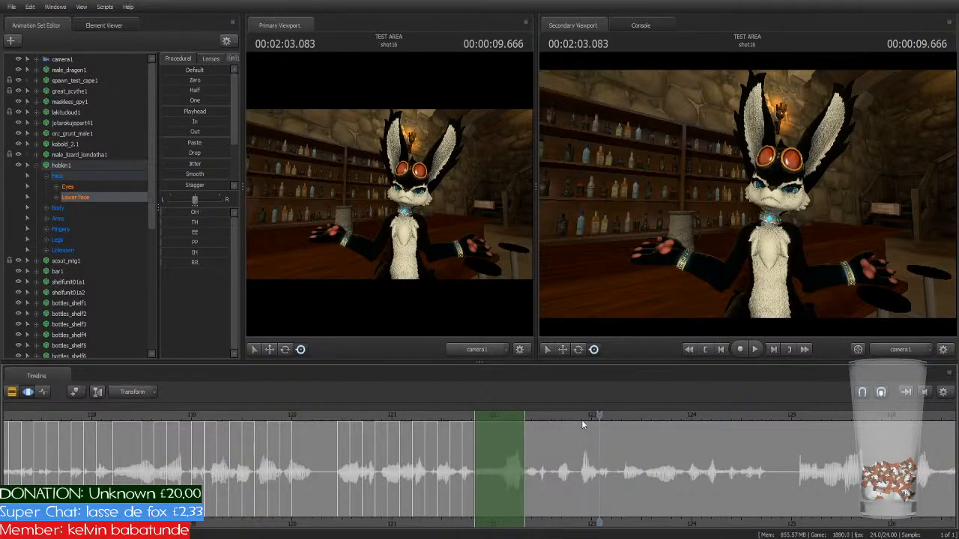
Step: Paste the lip-sync from about 122.5 seconds, extended to about 124.7 seconds, and play it back
{"action": "left_click_drag", "start_coordinate": [597, 414], "coordinate": [538, 444]}
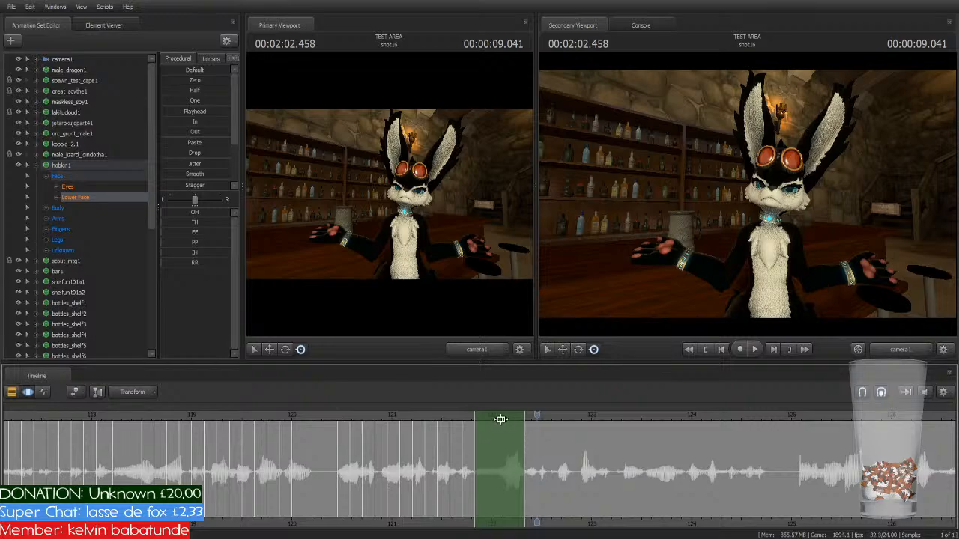
{"action": "left_click_drag", "start_coordinate": [500, 418], "coordinate": [556, 421]}
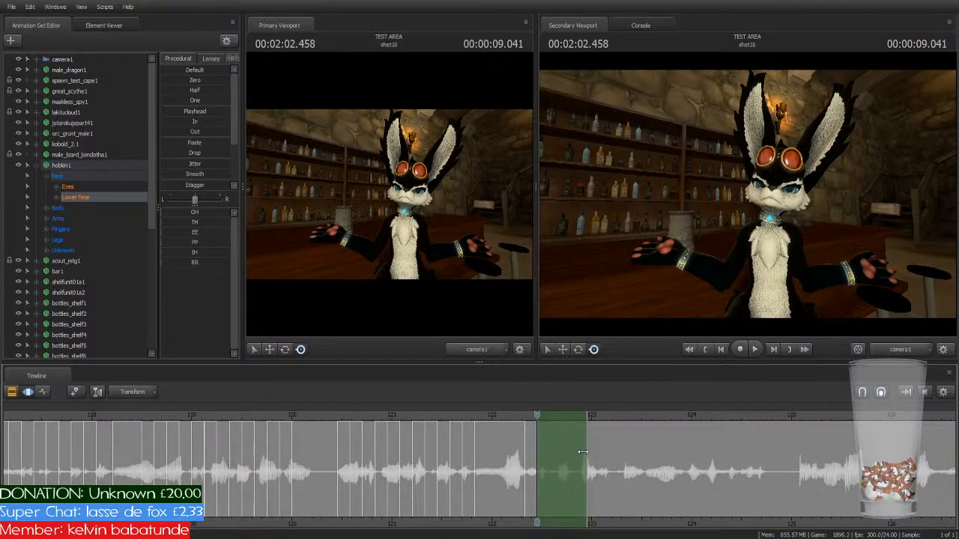
{"action": "left_click_drag", "start_coordinate": [583, 452], "coordinate": [761, 498]}
{"action": "key", "text": "space"}
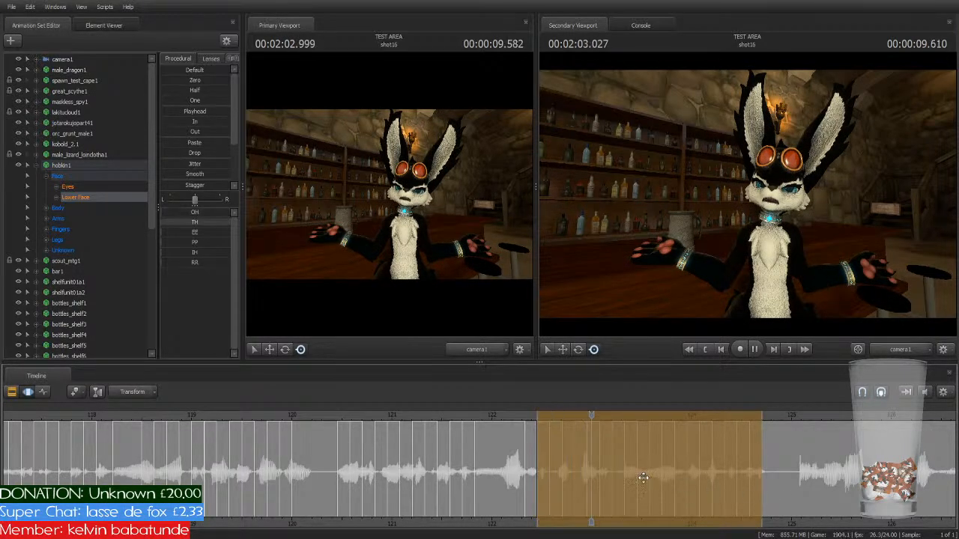
{"action": "left_click", "coordinate": [433, 417]}
{"action": "key", "text": "space"}
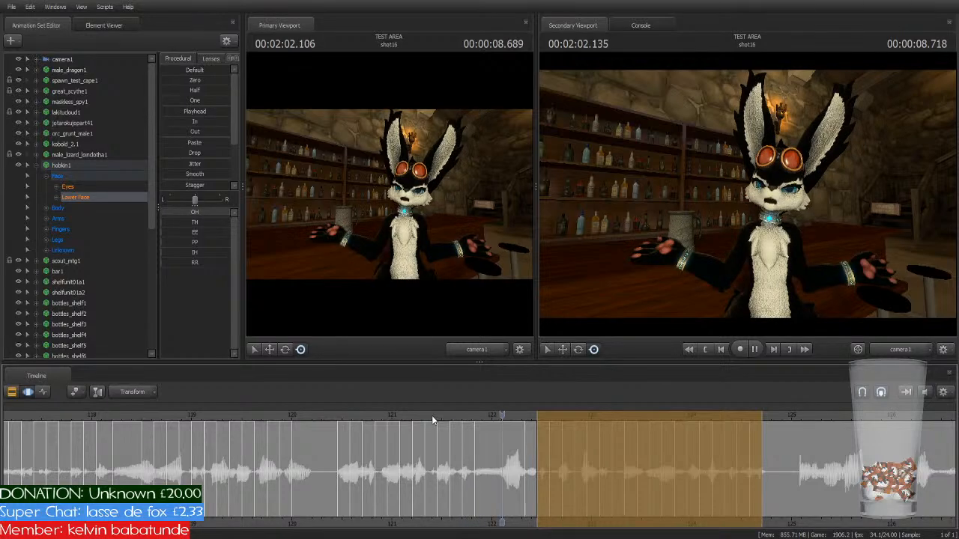
{"action": "left_click", "coordinate": [418, 414]}
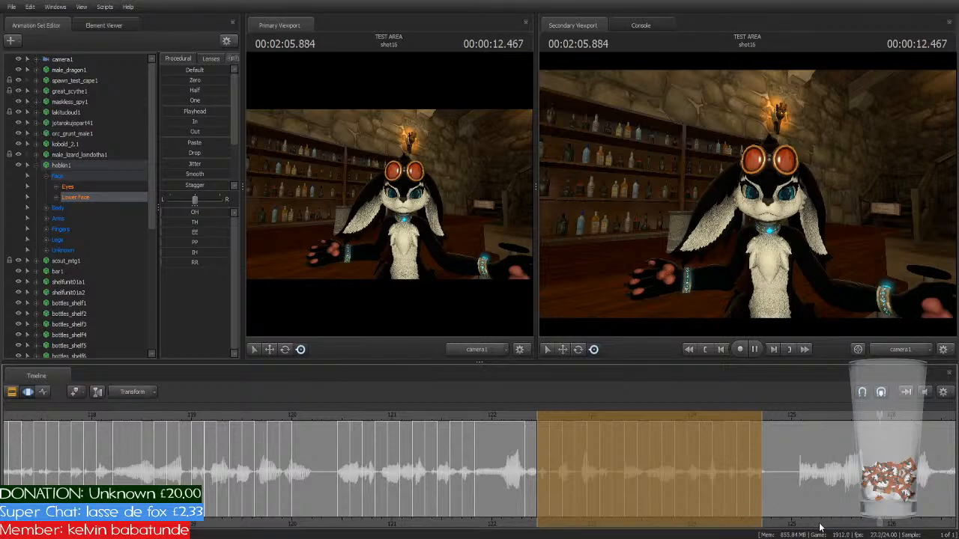
{"action": "left_click", "coordinate": [479, 487]}
{"action": "key", "text": "space"}
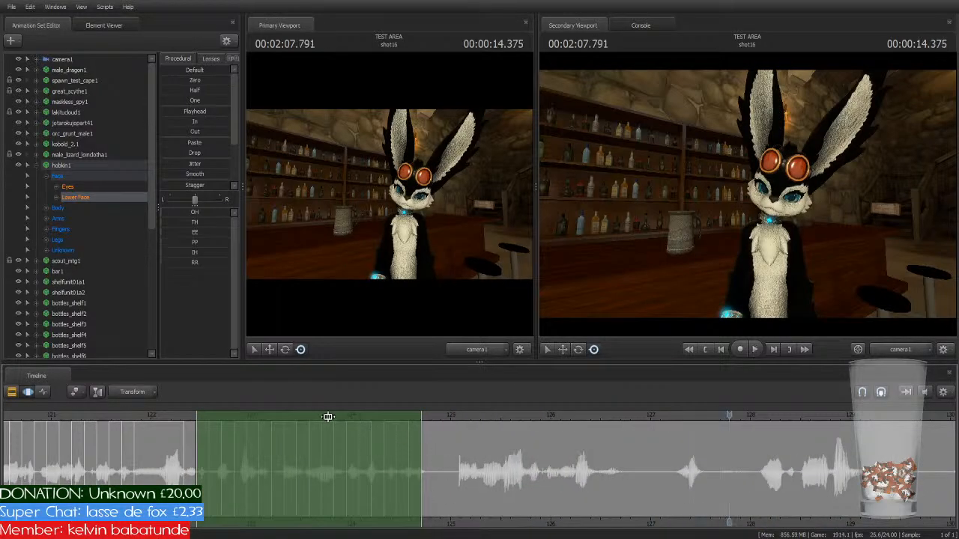
Step: Paste the lip-sync from about 125.1 seconds, trimmed to end at about 126.6 seconds, and play it back
{"action": "left_click_drag", "start_coordinate": [256, 413], "coordinate": [486, 417]}
{"action": "left_click", "coordinate": [447, 416]}
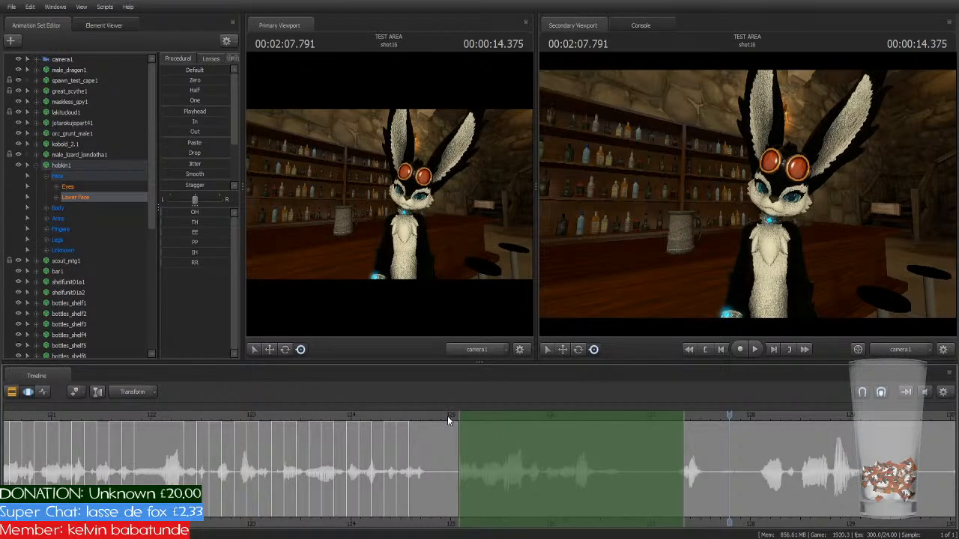
{"action": "key", "text": "space"}
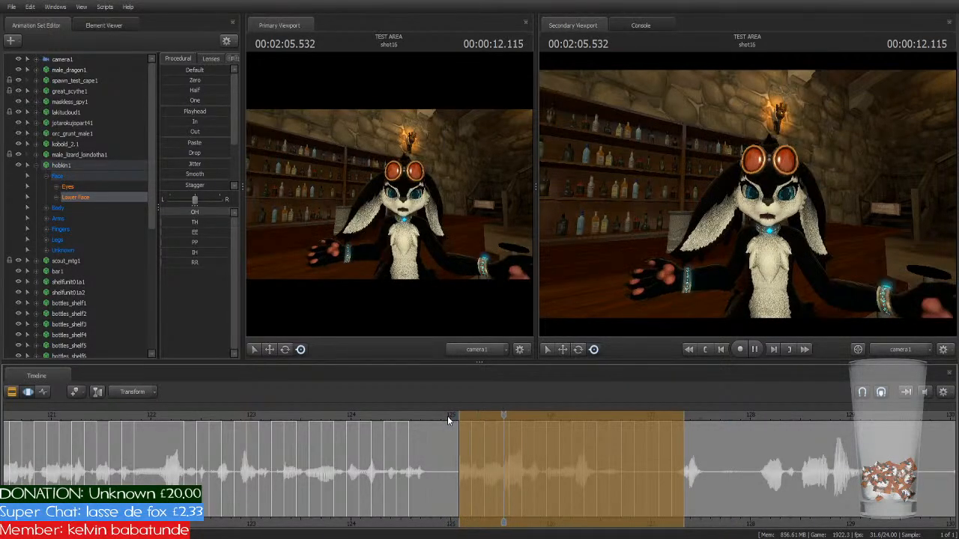
{"action": "key", "text": "space"}
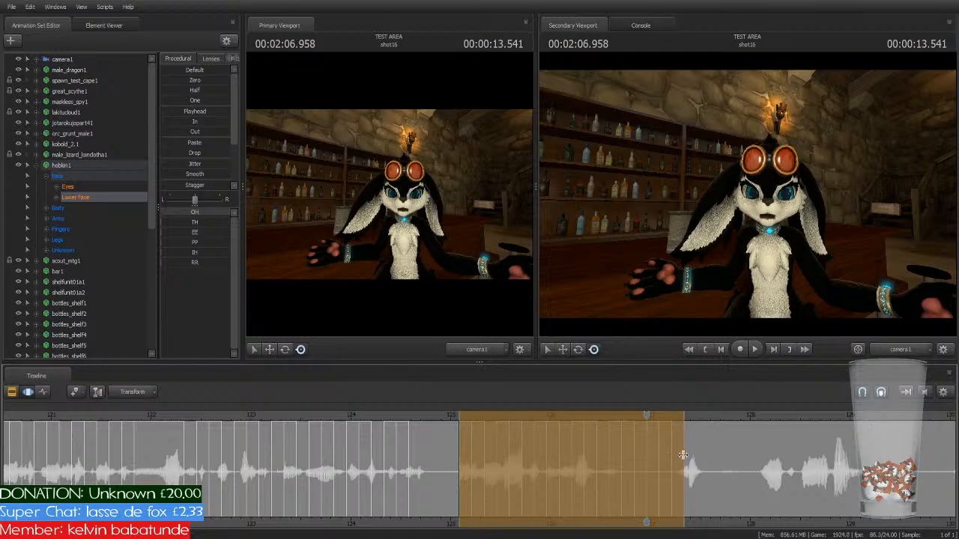
{"action": "left_click_drag", "start_coordinate": [684, 457], "coordinate": [609, 457]}
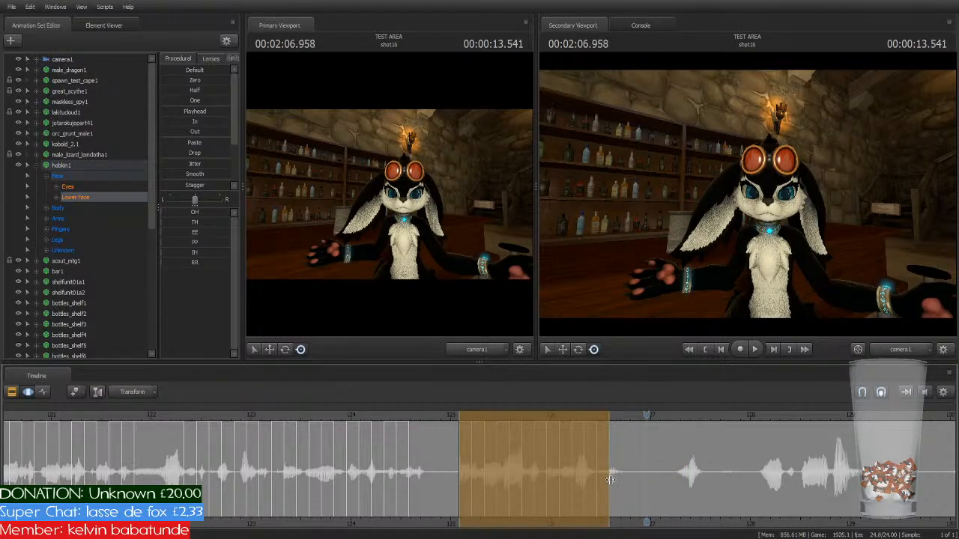
{"action": "key", "text": "space"}
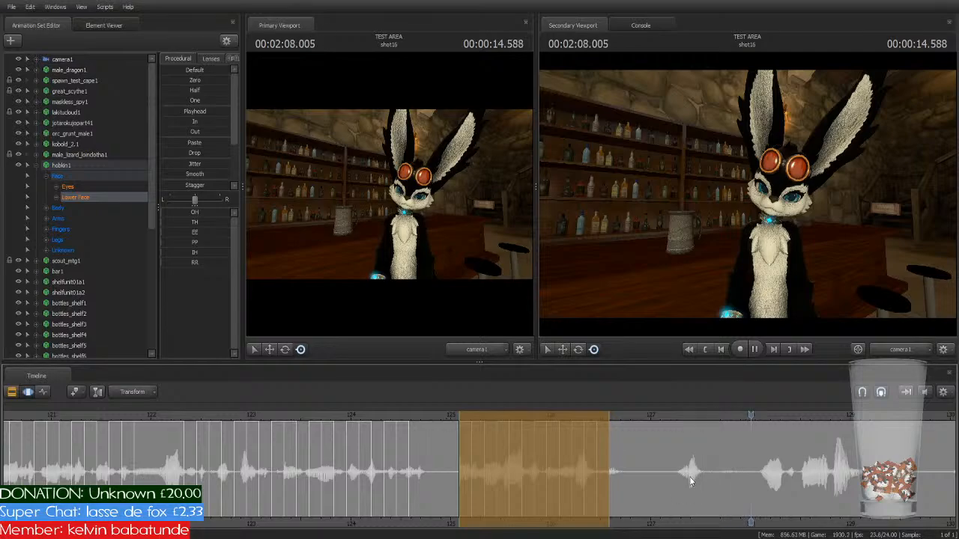
{"action": "key", "text": "space"}
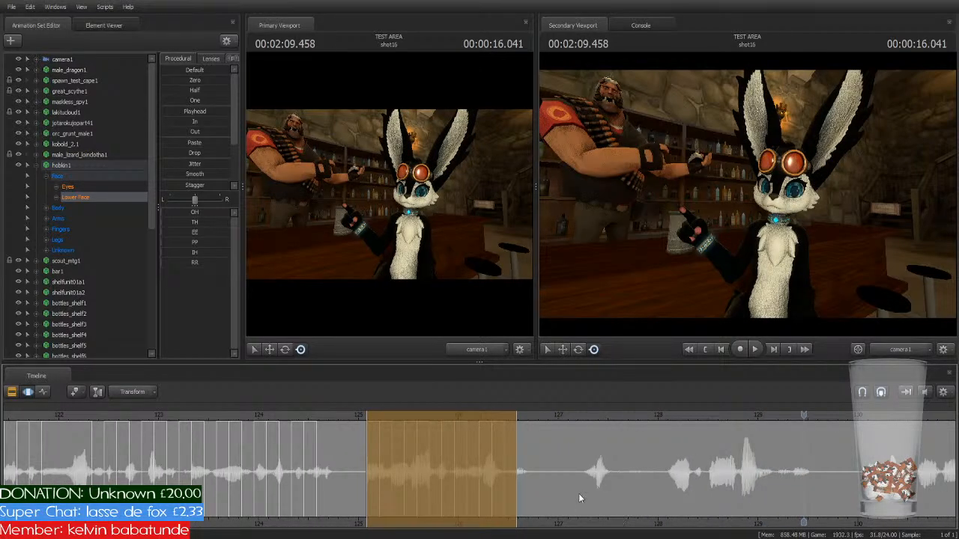
{"action": "key", "text": "Return"}
Step: Paste the lip-sync over the short sound from about 127.3 to 127.4 seconds, and play it back
{"action": "left_click_drag", "start_coordinate": [398, 416], "coordinate": [615, 439]}
{"action": "key", "text": "ctrl+v"}
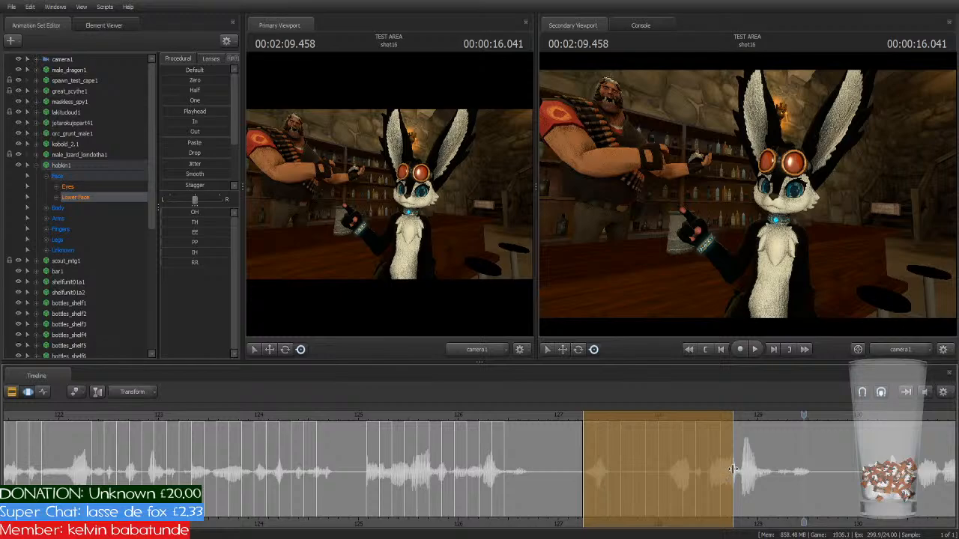
{"action": "left_click_drag", "start_coordinate": [732, 469], "coordinate": [596, 500]}
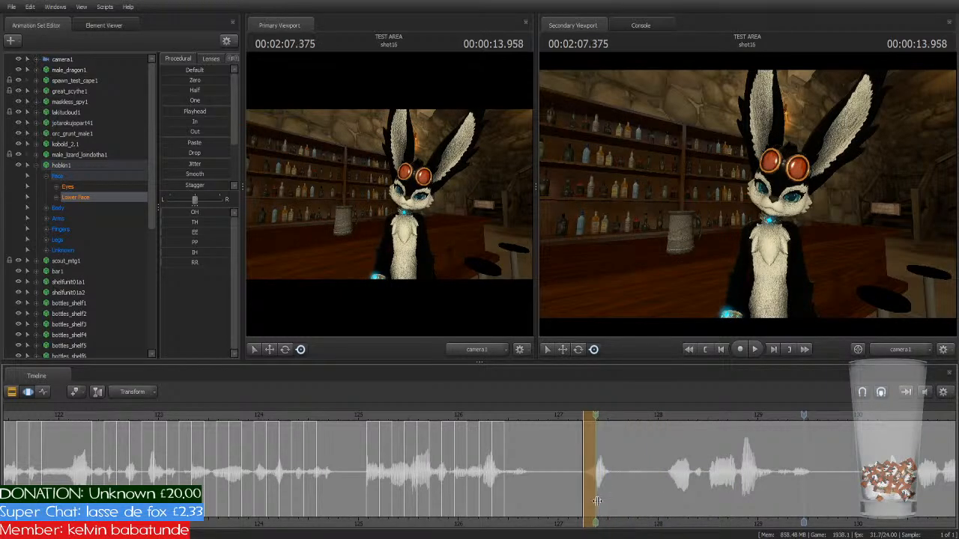
{"action": "key", "text": "space"}
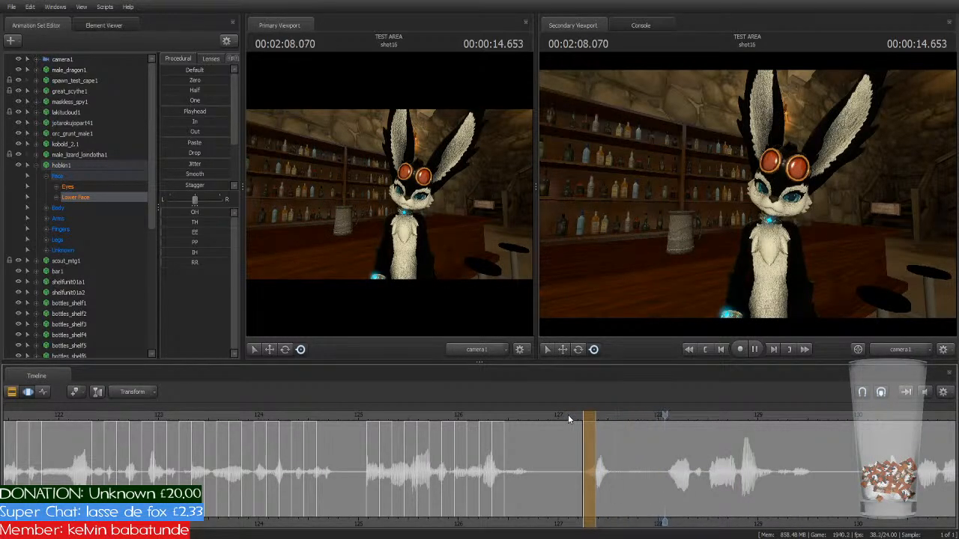
{"action": "middle_click_drag", "start_coordinate": [779, 522], "coordinate": [650, 522]}
{"action": "key", "text": "space"}
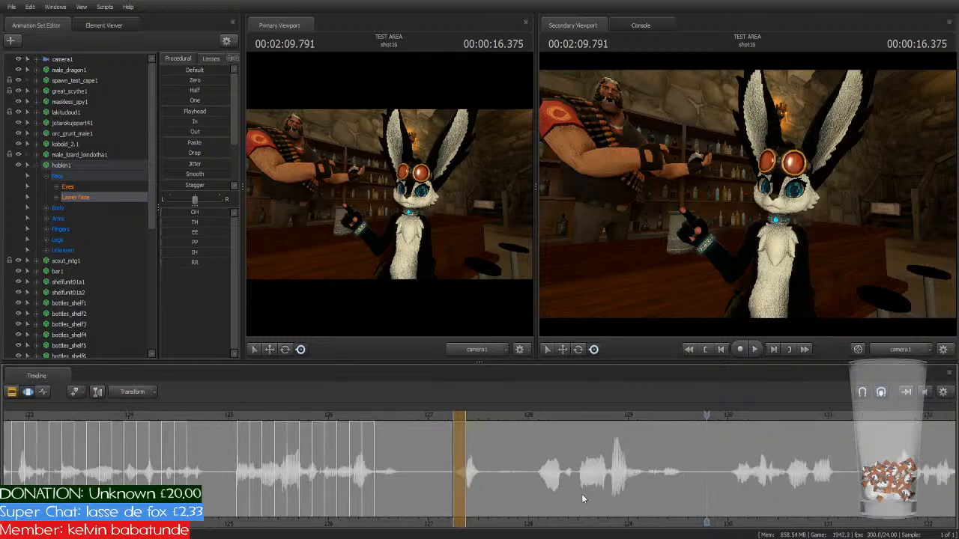
Step: Paste the lip-sync from about 128.1 seconds, extended to end at about 129.4 seconds, and play it back
{"action": "mouse_move", "coordinate": [460, 417]}
{"action": "left_mouse_down"}
{"action": "mouse_move", "coordinate": [550, 431]}
{"action": "mouse_move", "coordinate": [543, 439]}
{"action": "left_mouse_up"}
{"action": "scroll", "coordinate": [543, 439], "scroll_direction": "up", "scroll_amount": 3}
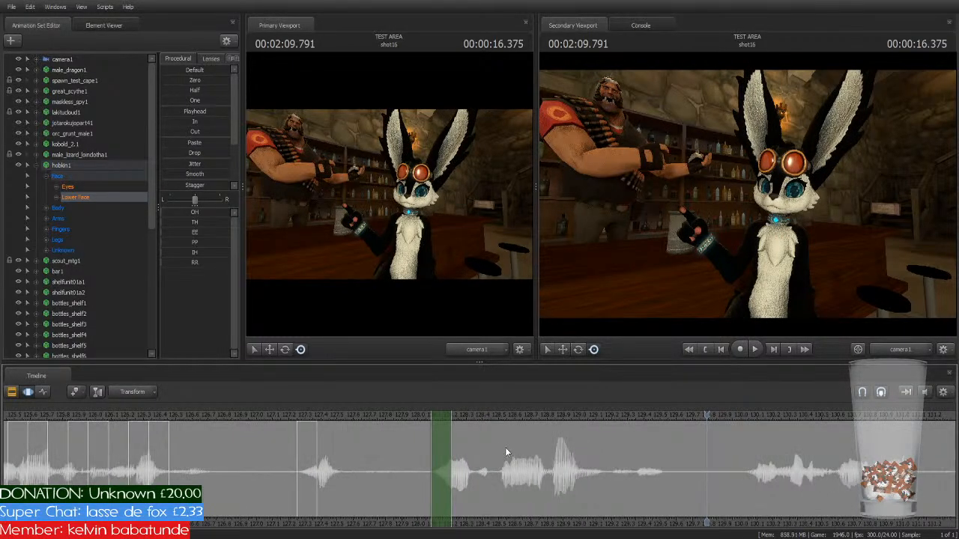
{"action": "left_click_drag", "start_coordinate": [448, 445], "coordinate": [606, 492]}
{"action": "left_click", "coordinate": [396, 415]}
{"action": "key", "text": "space"}
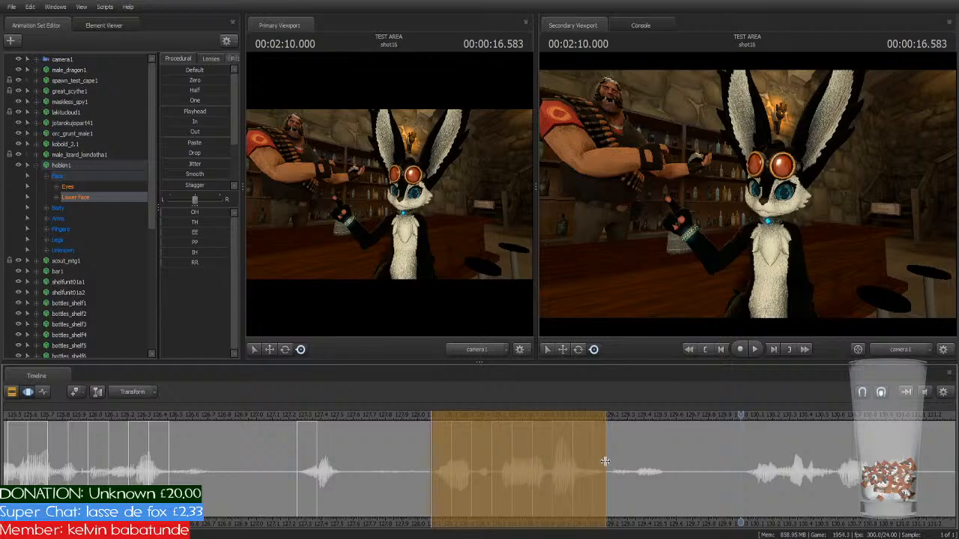
{"action": "left_click_drag", "start_coordinate": [604, 461], "coordinate": [633, 500]}
{"action": "key", "text": "space"}
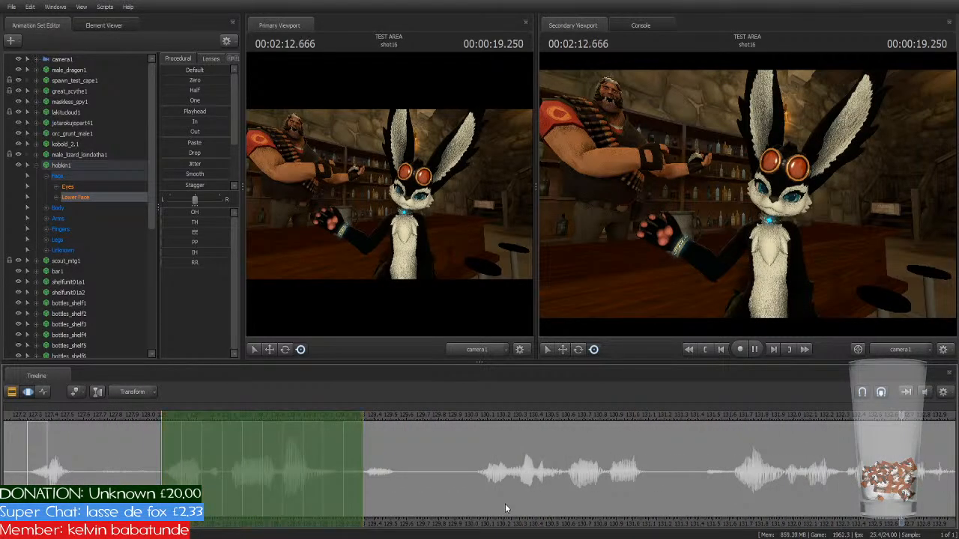
{"action": "key", "text": "space"}
Step: Paste the lip-sync from about 130.0 seconds, trimmed to end at about 131.1 seconds, and play it back
{"action": "left_click_drag", "start_coordinate": [260, 416], "coordinate": [561, 431]}
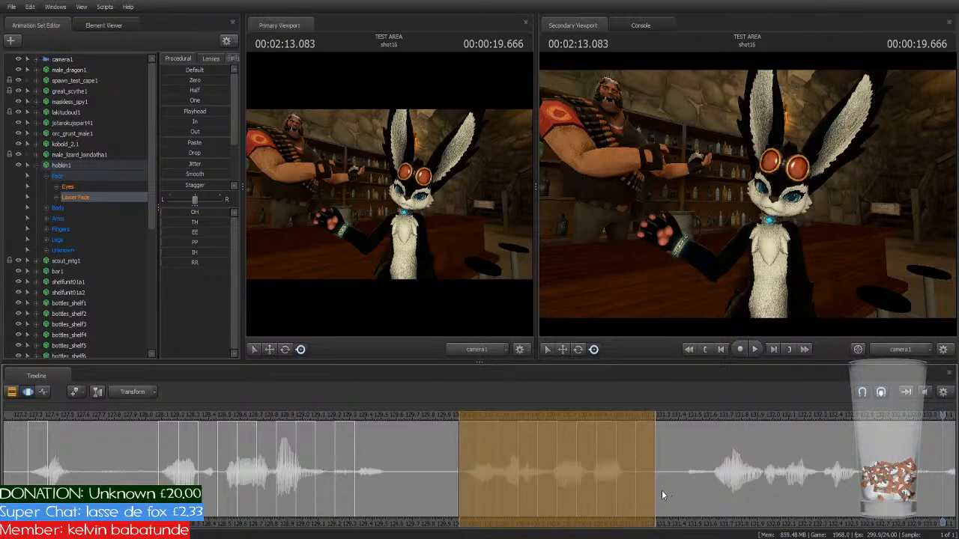
{"action": "mouse_move", "coordinate": [655, 488]}
{"action": "left_mouse_down"}
{"action": "mouse_move", "coordinate": [630, 488]}
{"action": "mouse_move", "coordinate": [639, 492]}
{"action": "left_mouse_up"}
{"action": "left_click", "coordinate": [449, 416]}
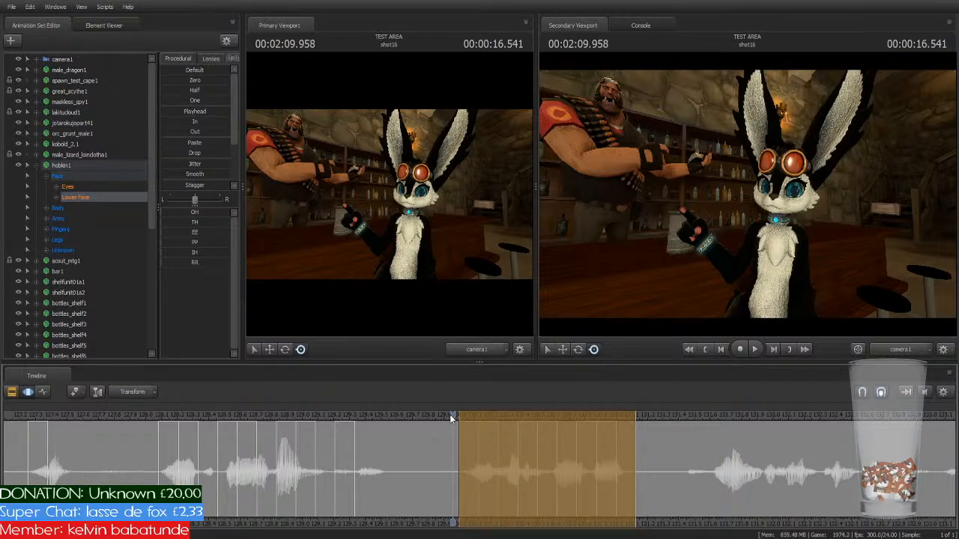
{"action": "key", "text": "space"}
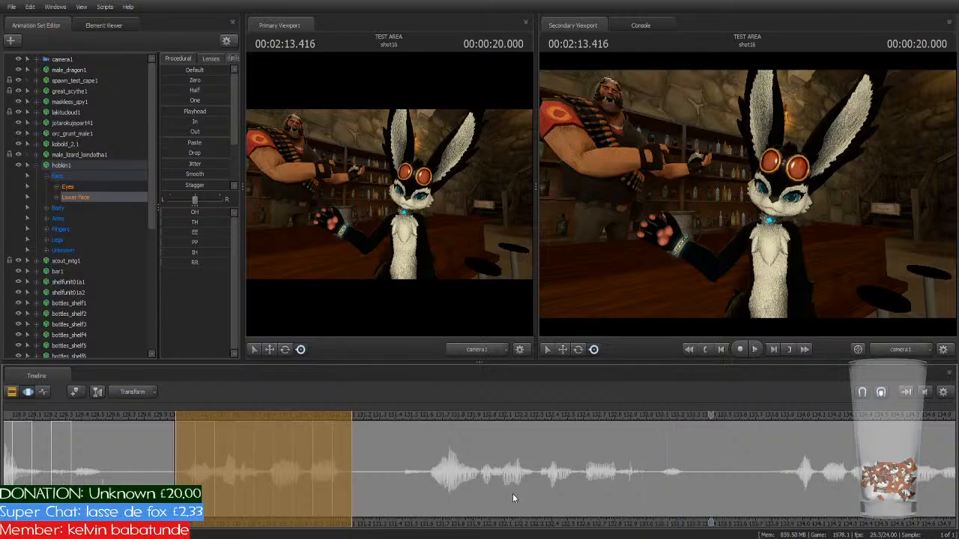
Step: Paste the lip-sync from about 131.6 seconds and extend it to about 133.1 seconds
{"action": "left_click_drag", "start_coordinate": [242, 416], "coordinate": [495, 427]}
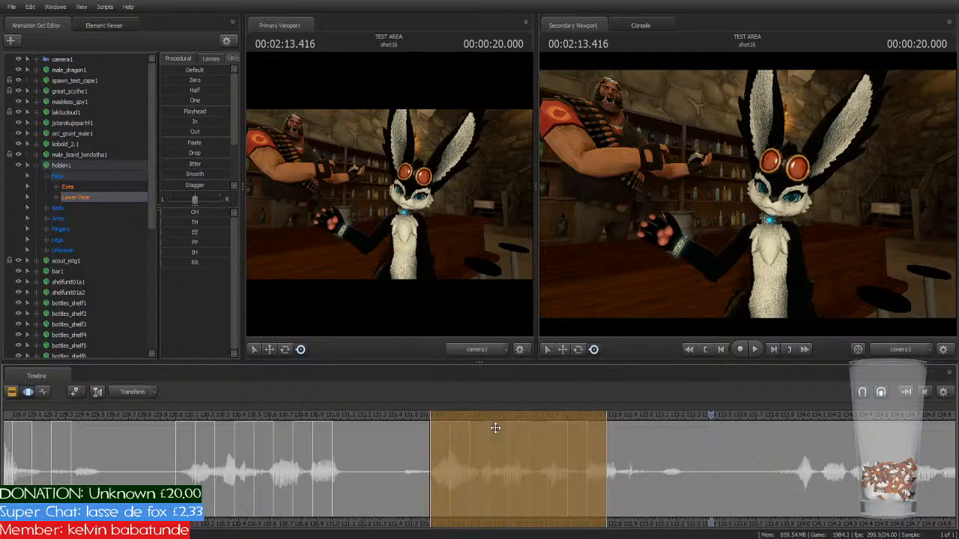
{"action": "left_click_drag", "start_coordinate": [606, 464], "coordinate": [663, 495]}
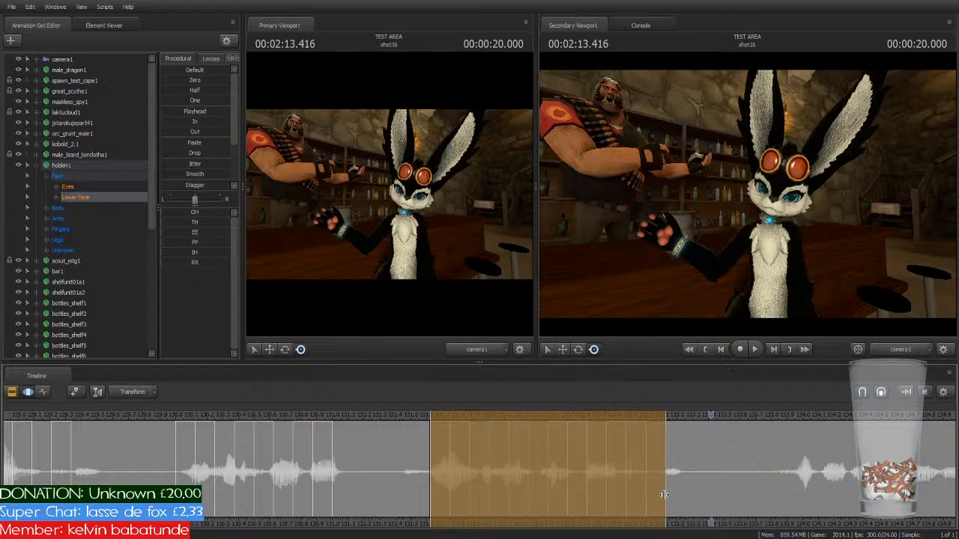
{"action": "key", "text": "Return"}
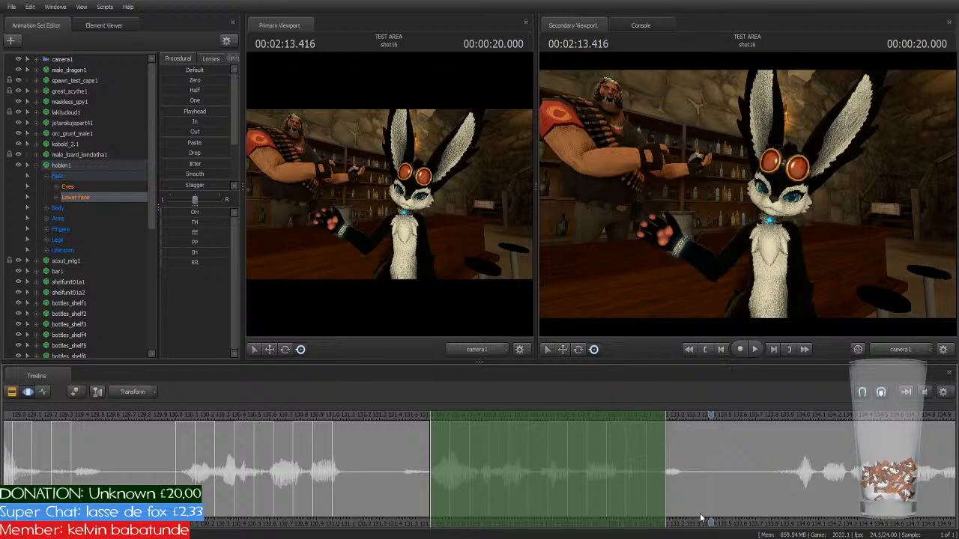
Step: Paste the lip-sync from about 134.0 seconds, extended to end at about 136.1 seconds, and play it back
{"action": "middle_click_drag", "start_coordinate": [705, 523], "coordinate": [453, 528]}
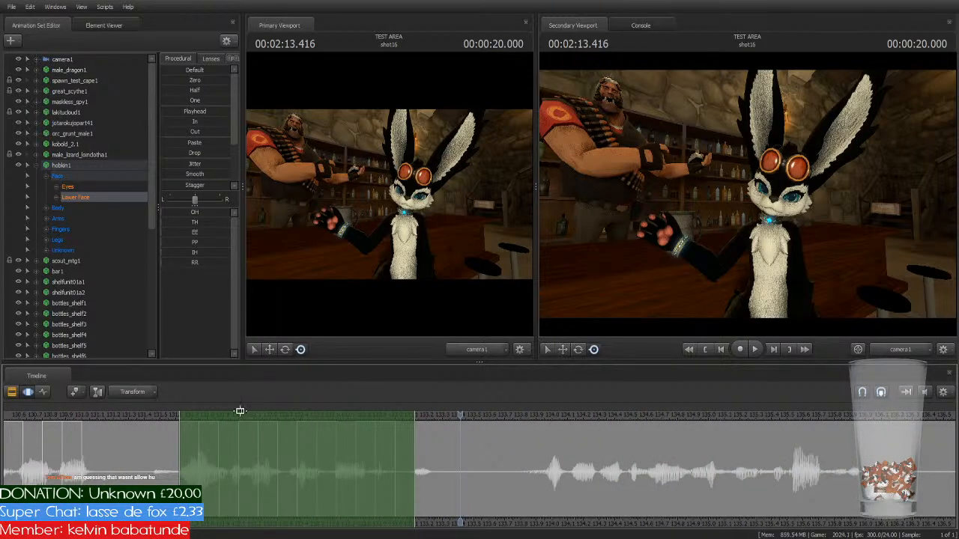
{"action": "left_click_drag", "start_coordinate": [240, 412], "coordinate": [602, 411]}
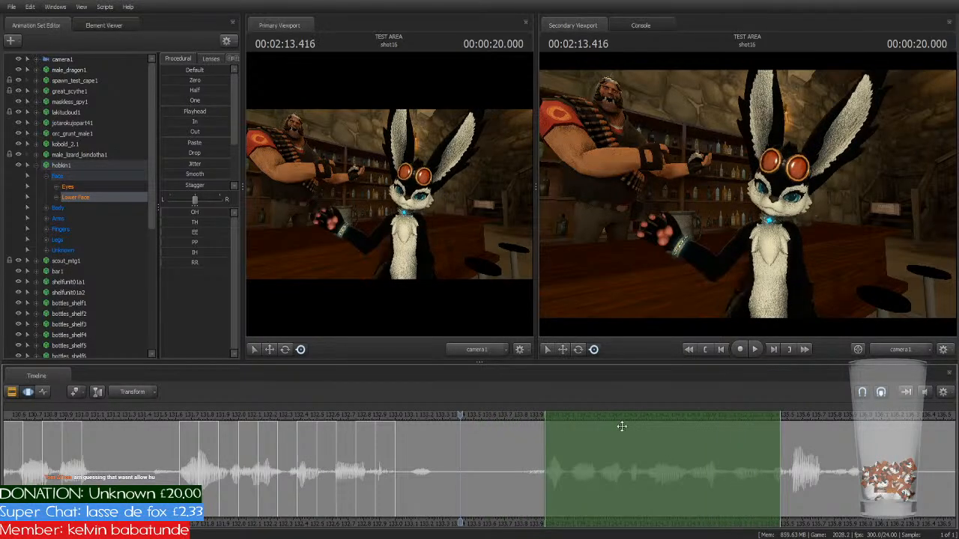
{"action": "key", "text": "ctrl+v"}
{"action": "middle_click_drag", "start_coordinate": [819, 527], "coordinate": [527, 528]}
{"action": "left_click_drag", "start_coordinate": [484, 458], "coordinate": [585, 490]}
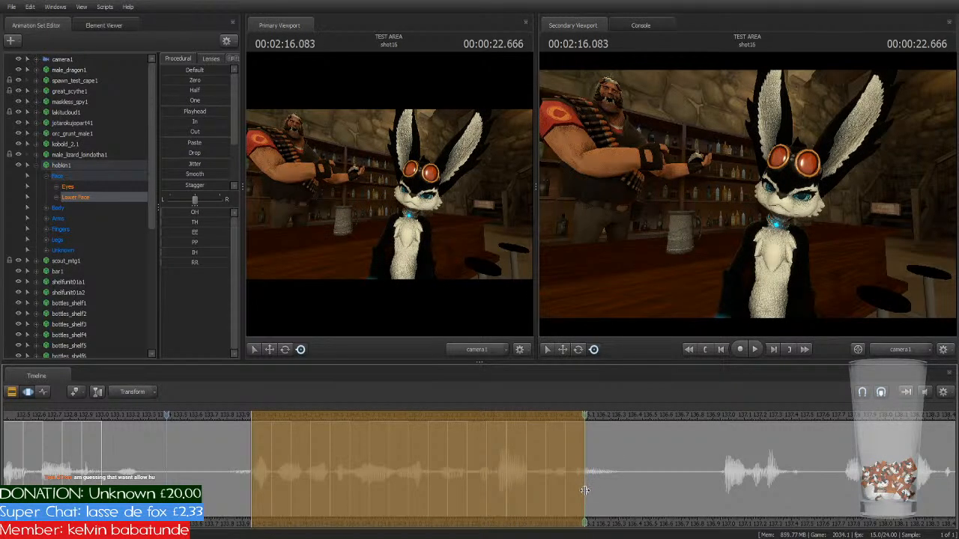
{"action": "left_click", "coordinate": [226, 410]}
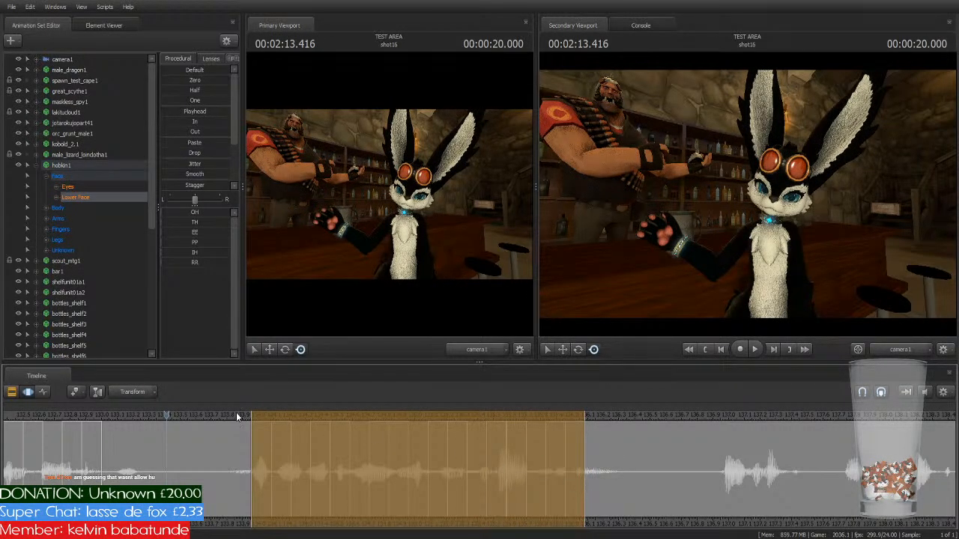
{"action": "key", "text": "space"}
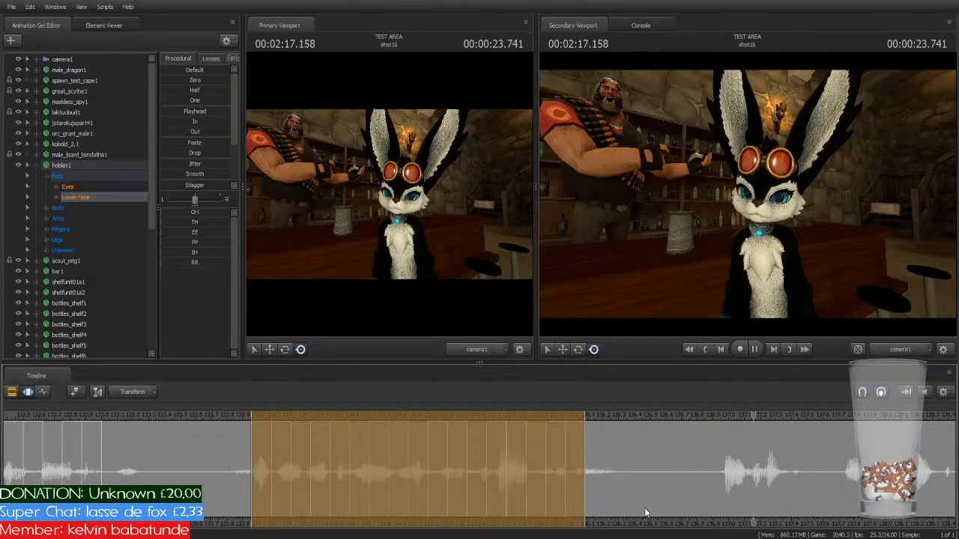
{"action": "key", "text": "space"}
Step: Paste the lip-sync from about 137.0 seconds, trimmed to end at about 137.5 seconds, and play it back
{"action": "middle_click_drag", "start_coordinate": [680, 522], "coordinate": [572, 518]}
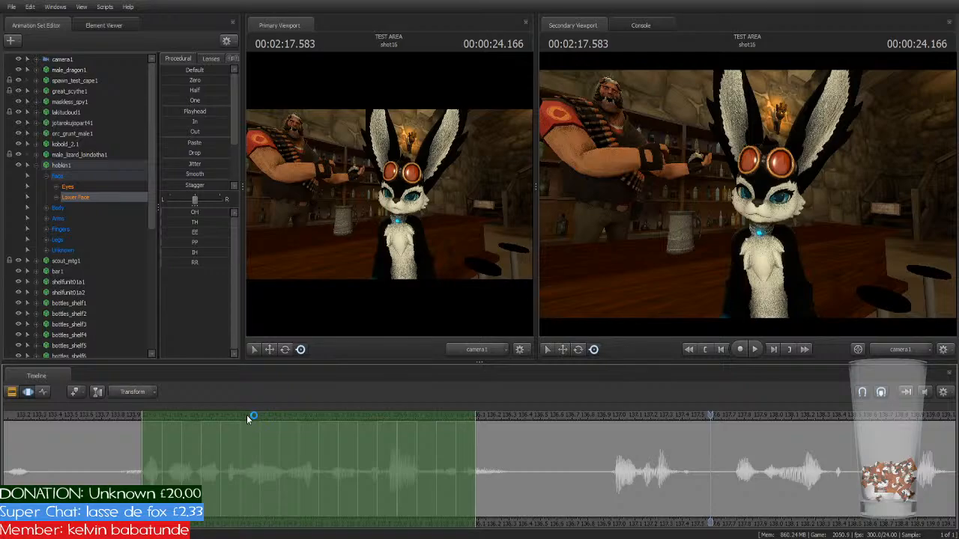
{"action": "left_click_drag", "start_coordinate": [248, 418], "coordinate": [713, 439]}
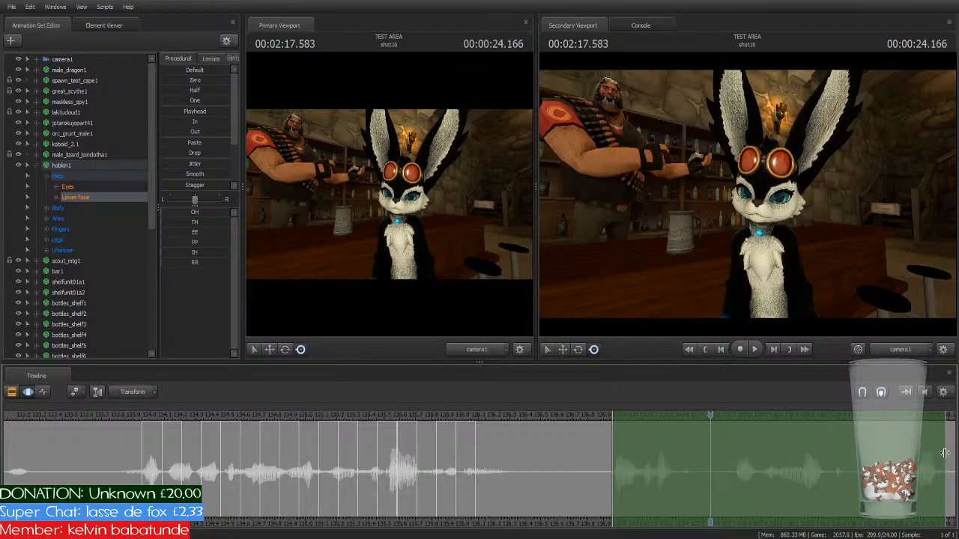
{"action": "left_click_drag", "start_coordinate": [944, 455], "coordinate": [691, 487]}
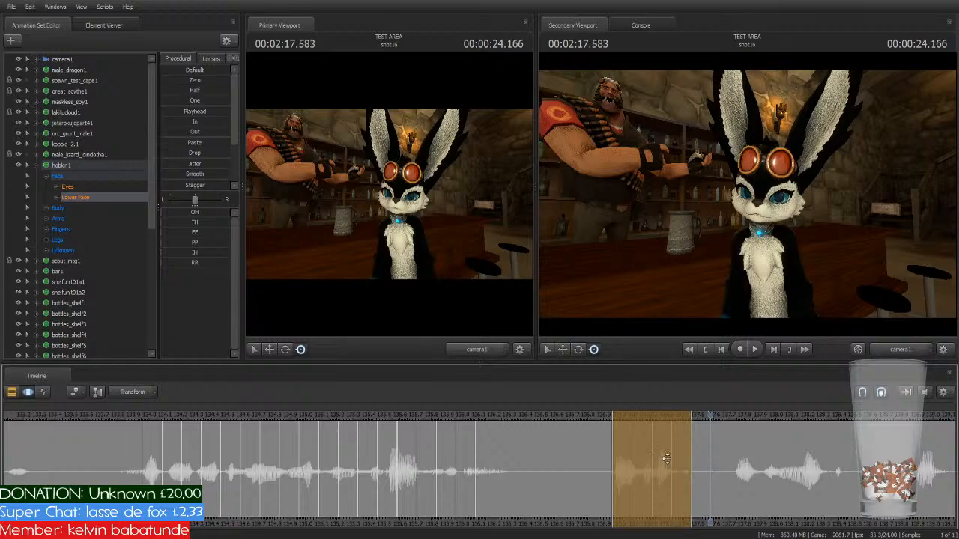
{"action": "left_click", "coordinate": [598, 414]}
{"action": "key", "text": "space"}
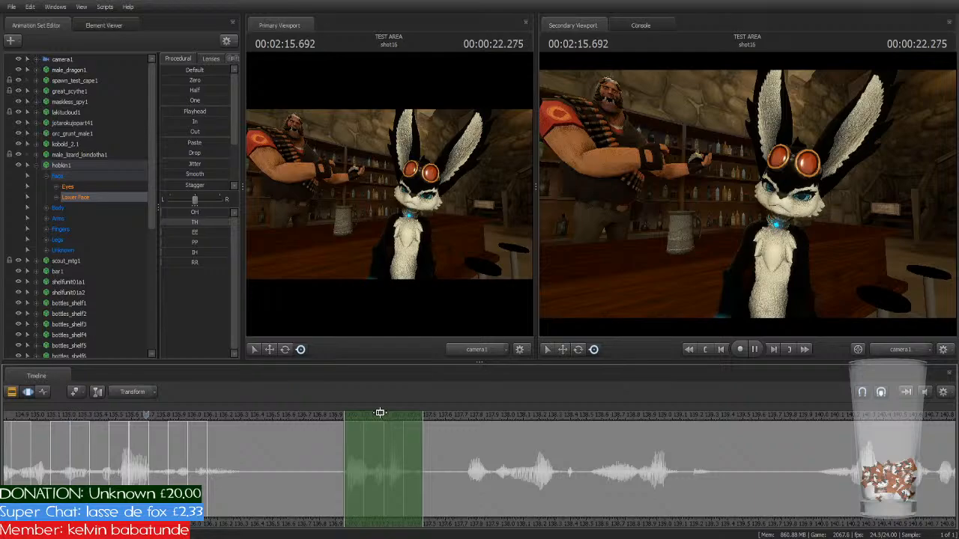
{"action": "key", "text": "space"}
Step: Try pasting the lip-sync from about 137.7 seconds, extended to about 139.3 seconds, and play it back
{"action": "left_click_drag", "start_coordinate": [380, 412], "coordinate": [499, 424]}
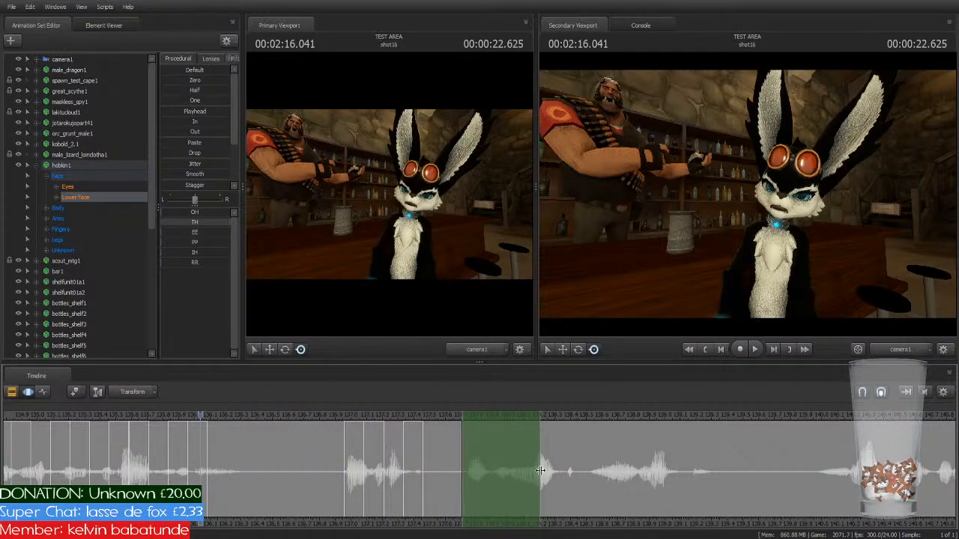
{"action": "left_click_drag", "start_coordinate": [540, 469], "coordinate": [716, 490]}
{"action": "key", "text": "space"}
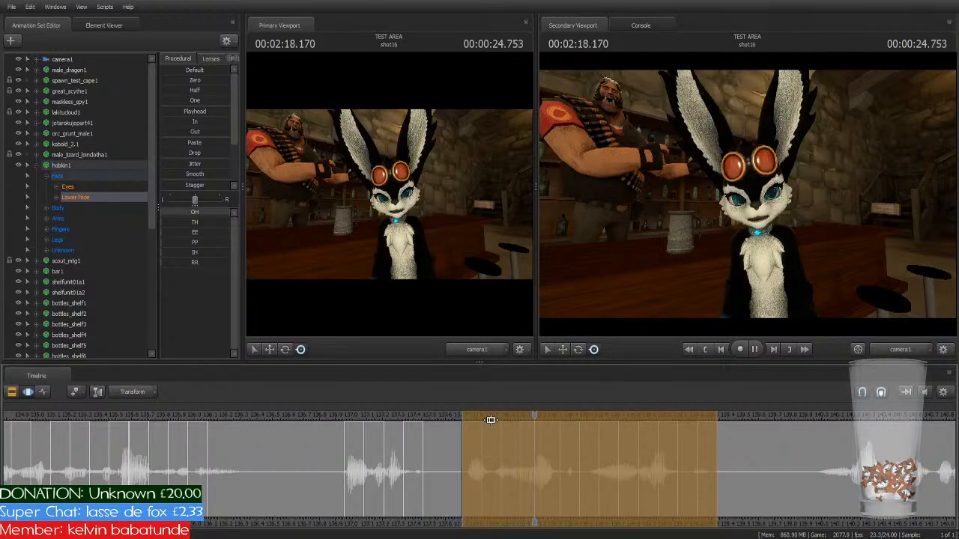
{"action": "key", "text": "space"}
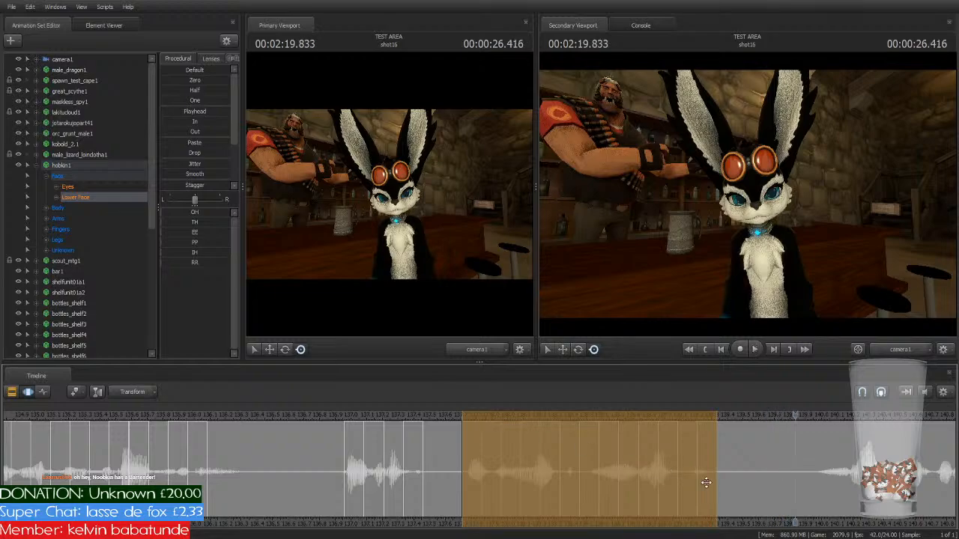
Step: Play back the range from about 137.7 to 139.3 seconds again and undo its pasted lip-sync
{"action": "mouse_move", "coordinate": [717, 480]}
{"action": "left_mouse_down"}
{"action": "mouse_move", "coordinate": [683, 495]}
{"action": "mouse_move", "coordinate": [724, 493]}
{"action": "mouse_move", "coordinate": [717, 498]}
{"action": "left_mouse_up"}
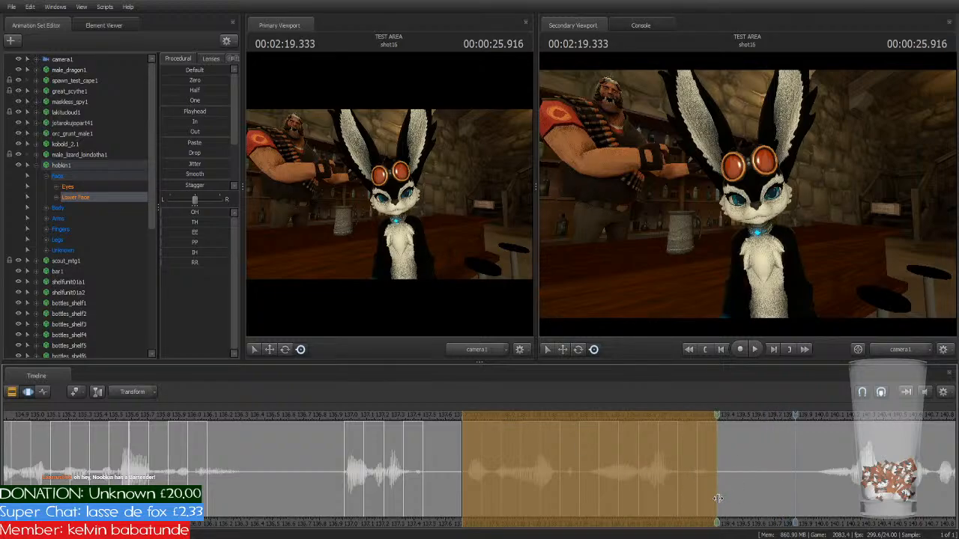
{"action": "left_click", "coordinate": [456, 418]}
{"action": "key", "text": "space"}
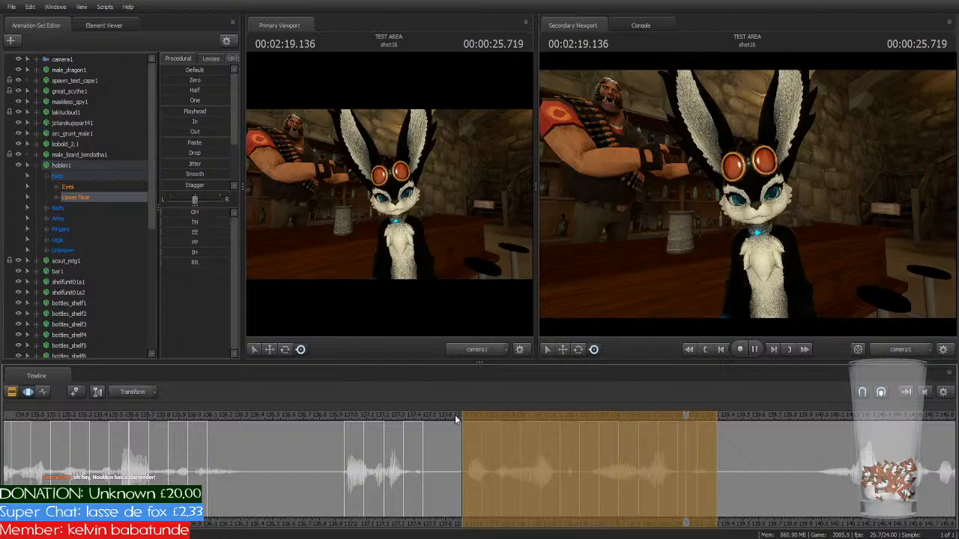
{"action": "key", "text": "space"}
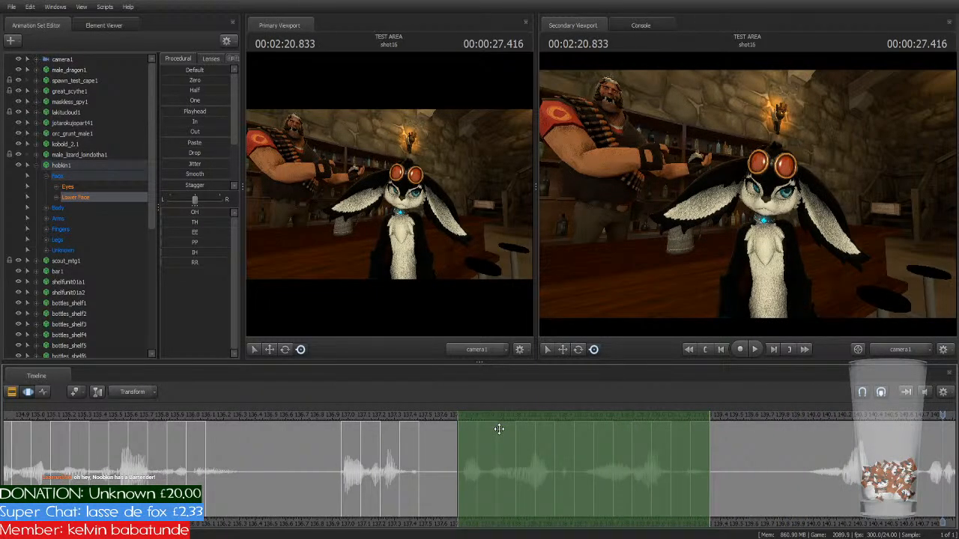
{"action": "key", "text": "ctrl+z"}
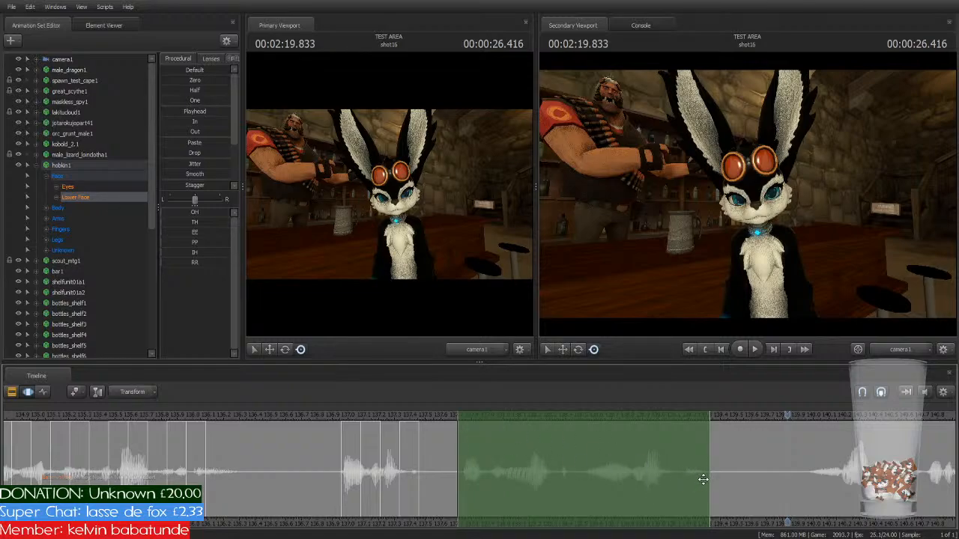
Step: Paste the lip-sync from about 137.75 seconds, trimmed to end at about 137.9 seconds, and play it back
{"action": "mouse_move", "coordinate": [708, 476]}
{"action": "left_mouse_down"}
{"action": "mouse_move", "coordinate": [638, 492]}
{"action": "mouse_move", "coordinate": [702, 488]}
{"action": "mouse_move", "coordinate": [487, 494]}
{"action": "mouse_move", "coordinate": [483, 502]}
{"action": "mouse_move", "coordinate": [478, 491]}
{"action": "left_mouse_up"}
{"action": "key", "text": "ctrl+v"}
{"action": "key", "text": "ctrl+z"}
{"action": "key", "text": "ctrl+z"}
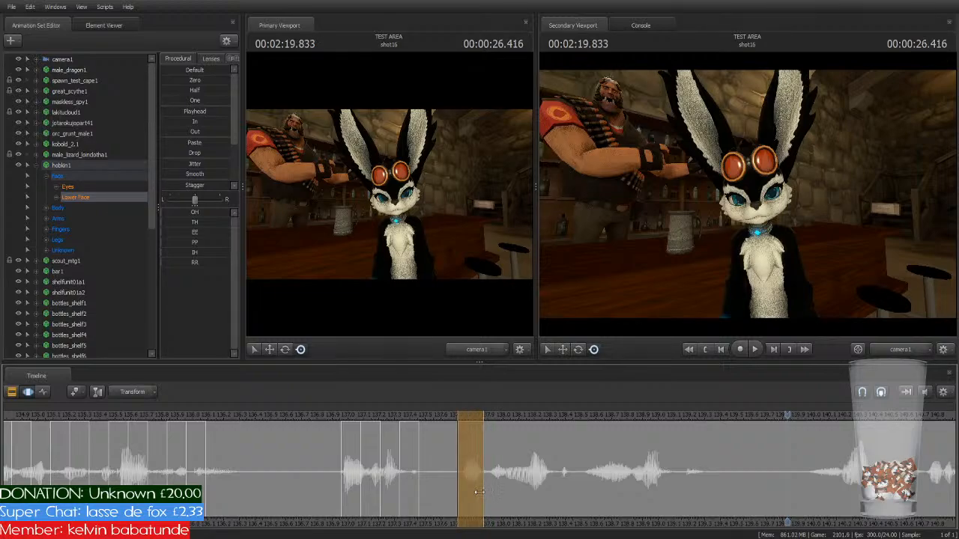
{"action": "left_click_drag", "start_coordinate": [473, 415], "coordinate": [480, 416]}
{"action": "key", "text": "ctrl+v"}
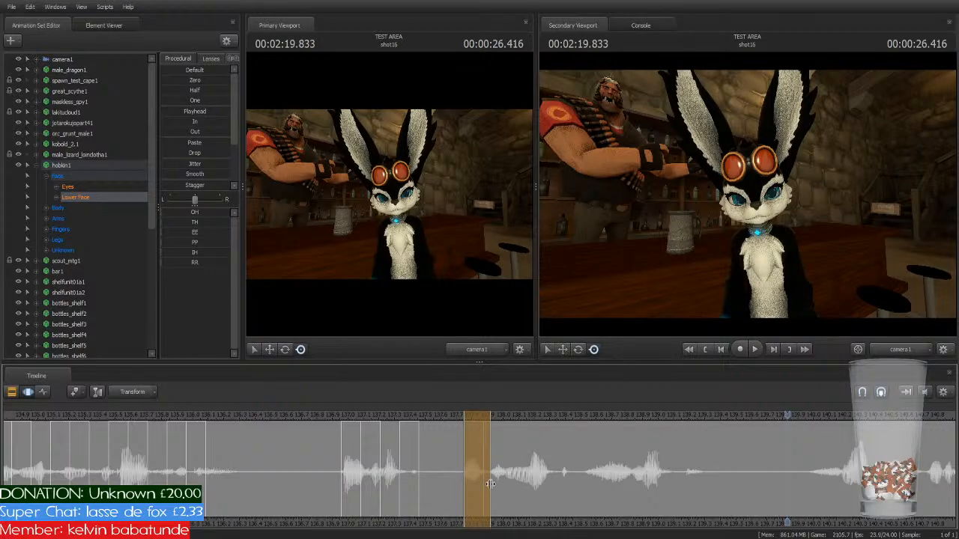
{"action": "left_click_drag", "start_coordinate": [491, 483], "coordinate": [483, 489]}
{"action": "left_click", "coordinate": [450, 414]}
{"action": "key", "text": "space"}
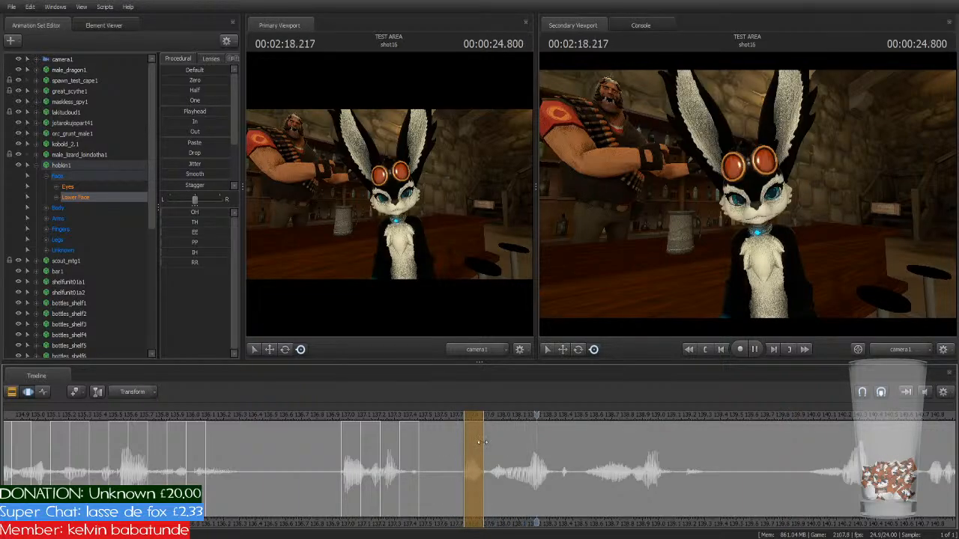
{"action": "key", "text": "space"}
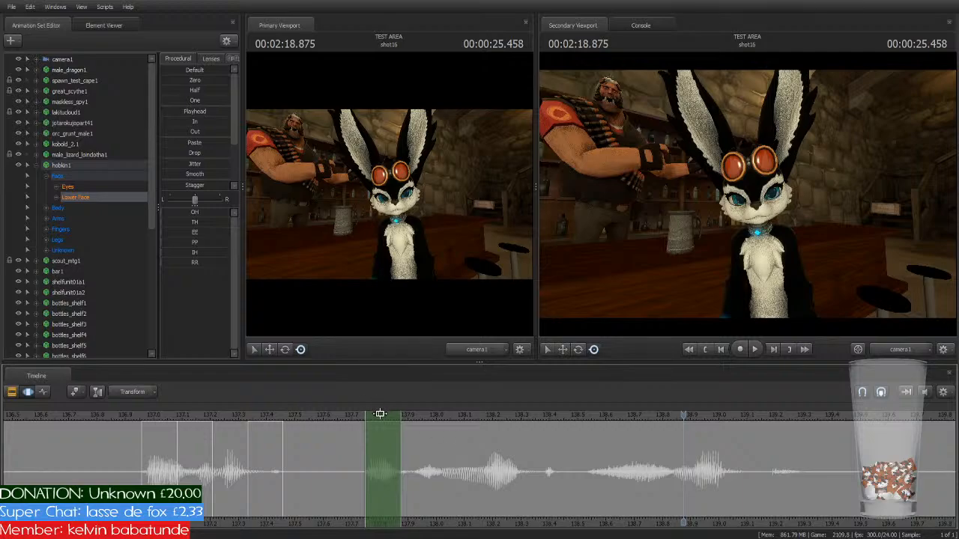
Step: Paste the lip-sync from about 138.2 to 138.3 seconds and play it back
{"action": "left_click_drag", "start_coordinate": [382, 417], "coordinate": [501, 430]}
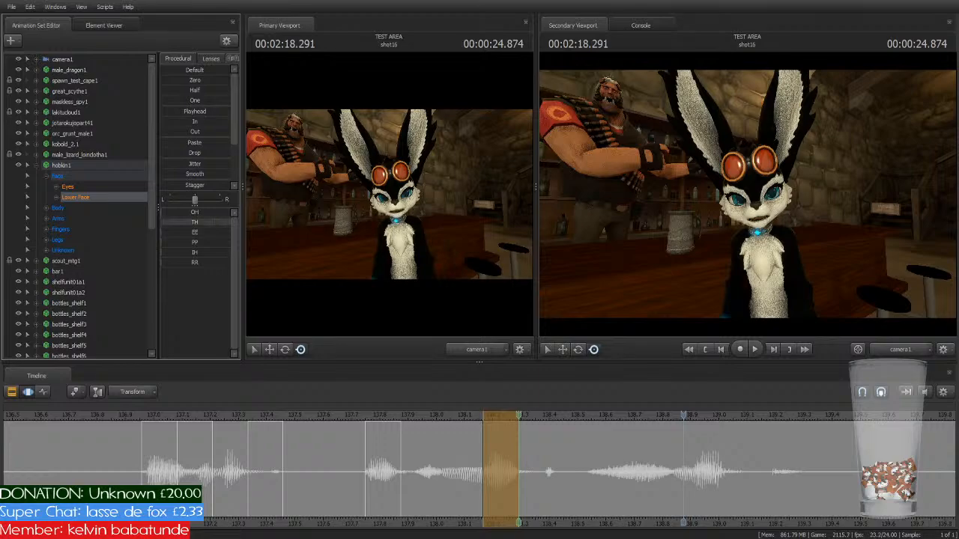
{"action": "left_click", "coordinate": [337, 416]}
{"action": "key", "text": "space"}
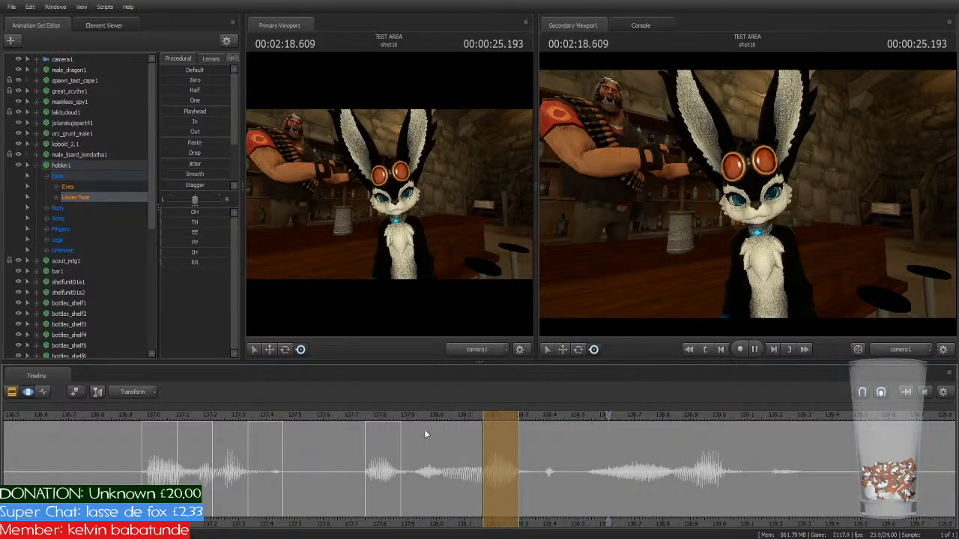
{"action": "key", "text": "space"}
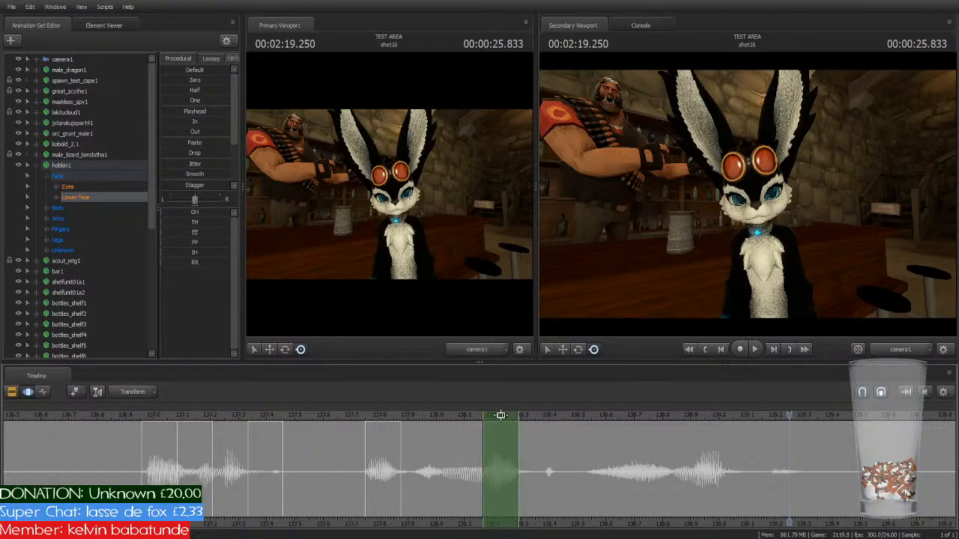
Step: Paste the lip-sync from about 138.8 seconds, extended to end at about 139.3 seconds, and play it back
{"action": "left_click_drag", "start_coordinate": [501, 416], "coordinate": [689, 421]}
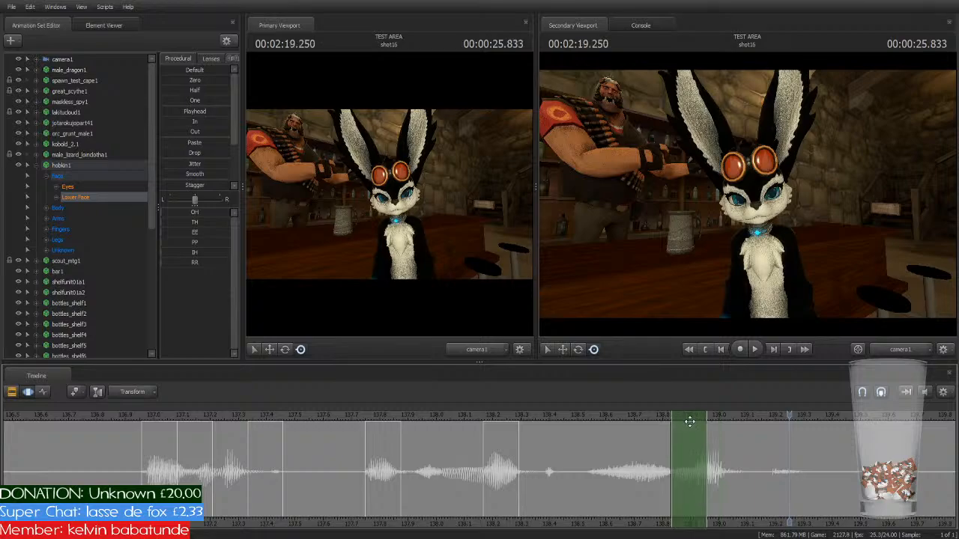
{"action": "key", "text": "alt"}
{"action": "left_click_drag", "start_coordinate": [706, 458], "coordinate": [821, 466]}
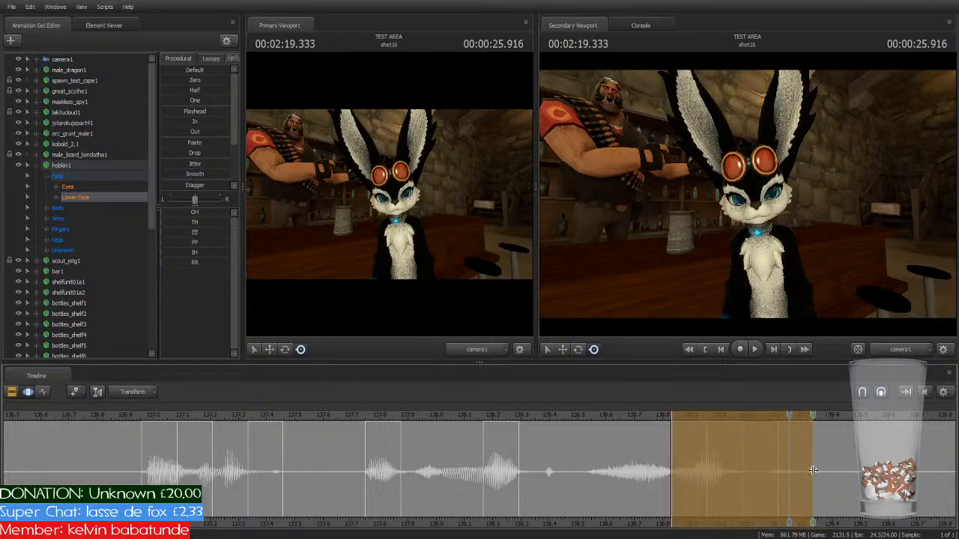
{"action": "key", "text": "space"}
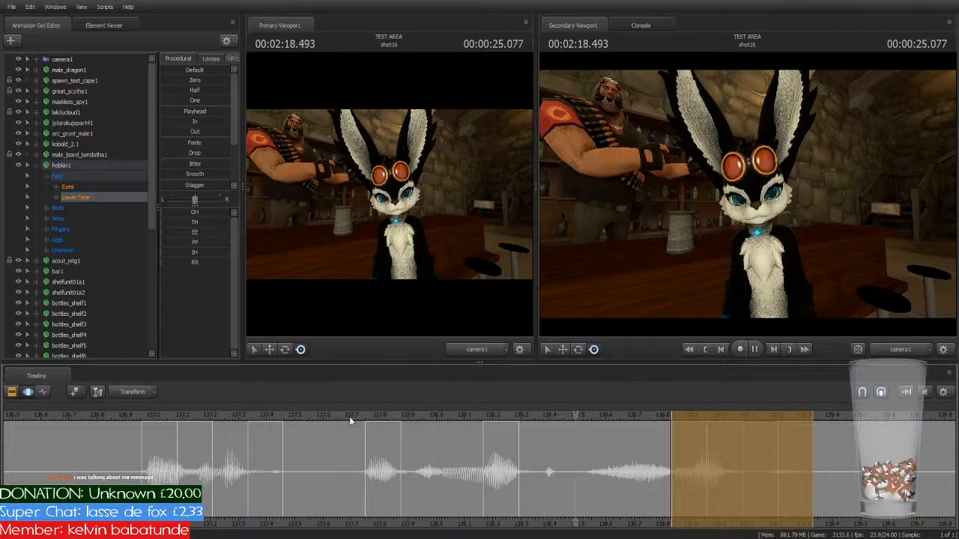
{"action": "key", "text": "space"}
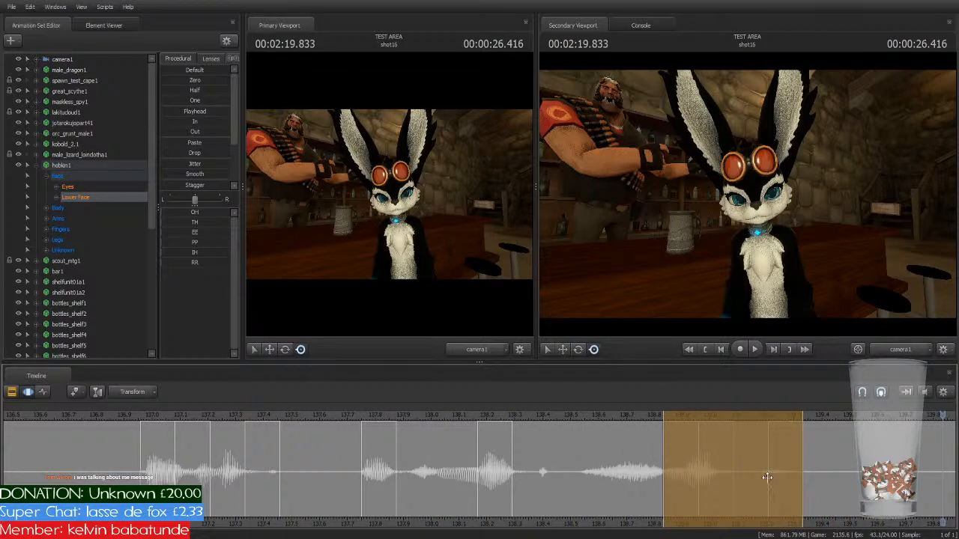
Step: Paste the lip-sync from about 140.0 seconds, extended to end at about 142.2 seconds, and play it back
{"action": "middle_click_drag", "start_coordinate": [767, 477], "coordinate": [511, 475]}
{"action": "scroll", "coordinate": [577, 467], "scroll_direction": "down", "scroll_amount": 2}
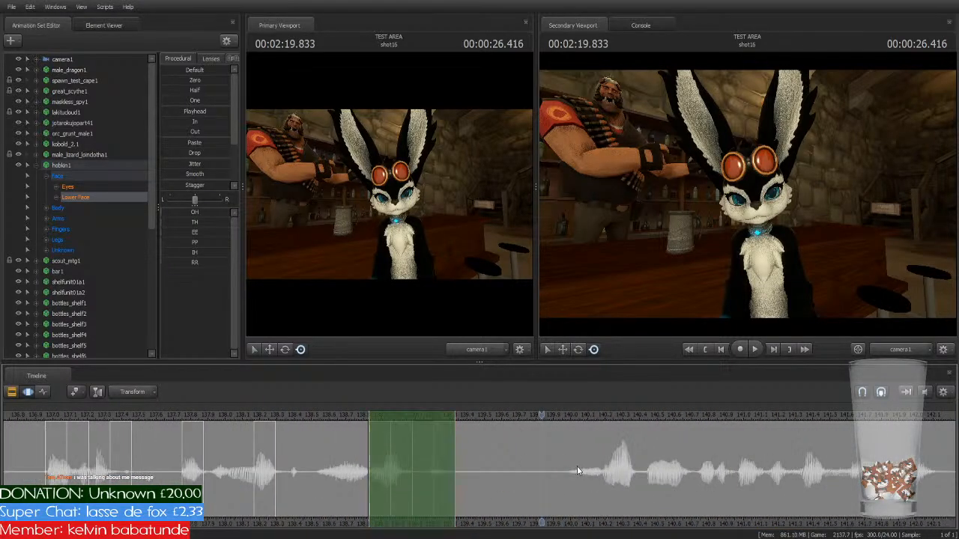
{"action": "key", "text": "space"}
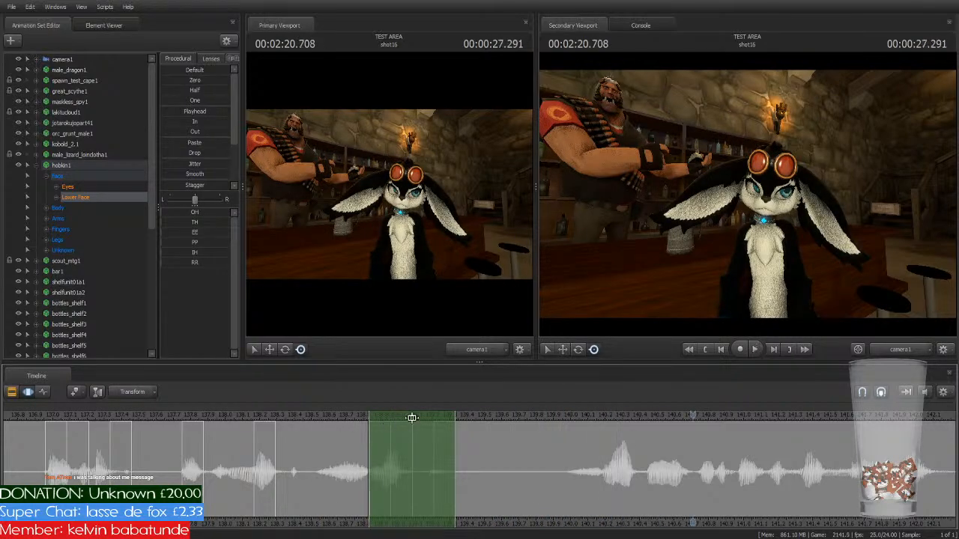
{"action": "left_click_drag", "start_coordinate": [397, 411], "coordinate": [616, 452]}
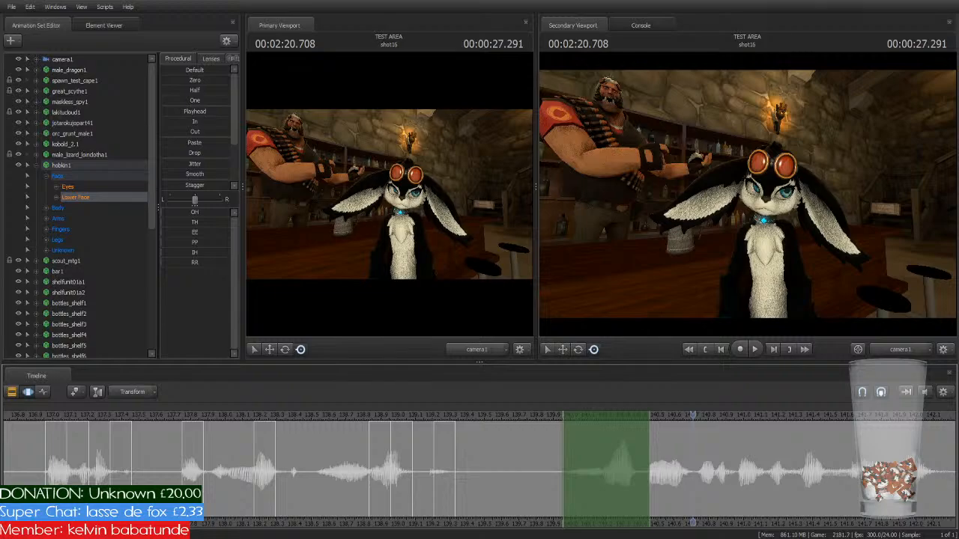
{"action": "scroll", "coordinate": [716, 465], "scroll_direction": "down", "scroll_amount": 2}
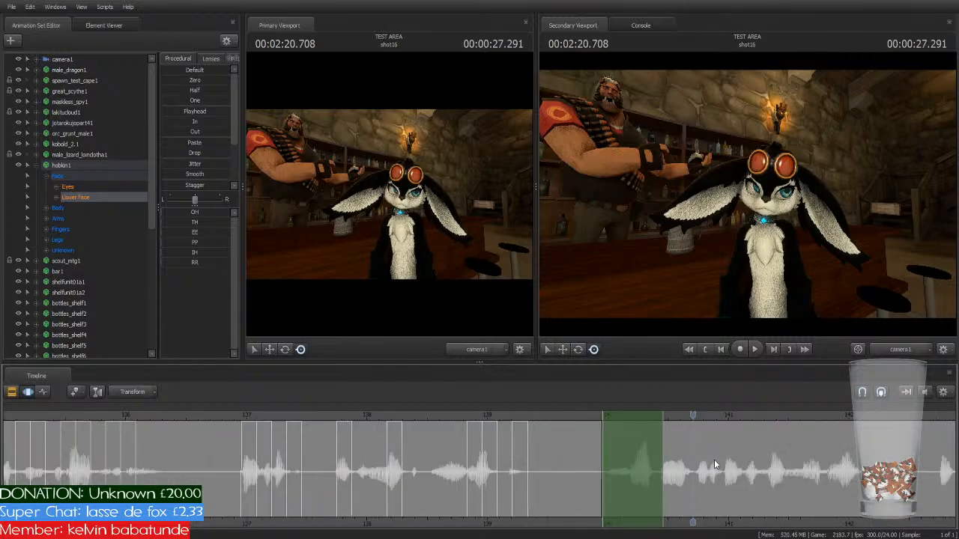
{"action": "middle_click_drag", "start_coordinate": [692, 520], "coordinate": [550, 520]}
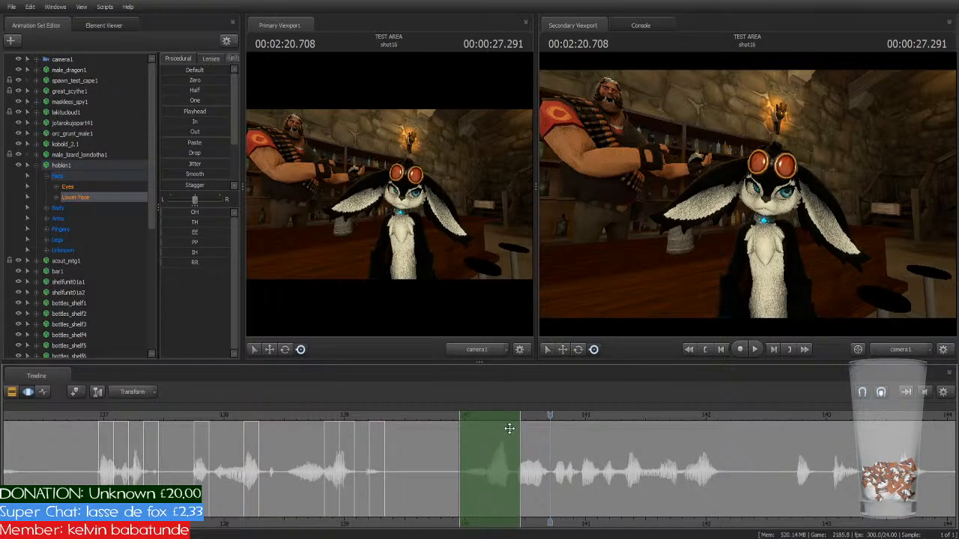
{"action": "left_click_drag", "start_coordinate": [520, 438], "coordinate": [723, 496]}
{"action": "left_click", "coordinate": [681, 486]}
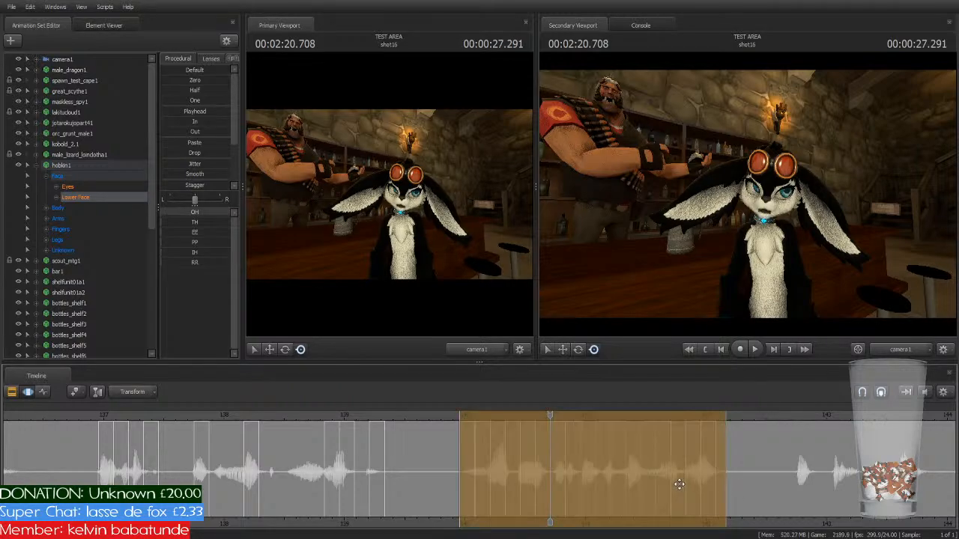
{"action": "mouse_move", "coordinate": [724, 465]}
{"action": "left_mouse_down"}
{"action": "mouse_move", "coordinate": [740, 464]}
{"action": "mouse_move", "coordinate": [726, 466]}
{"action": "left_mouse_up"}
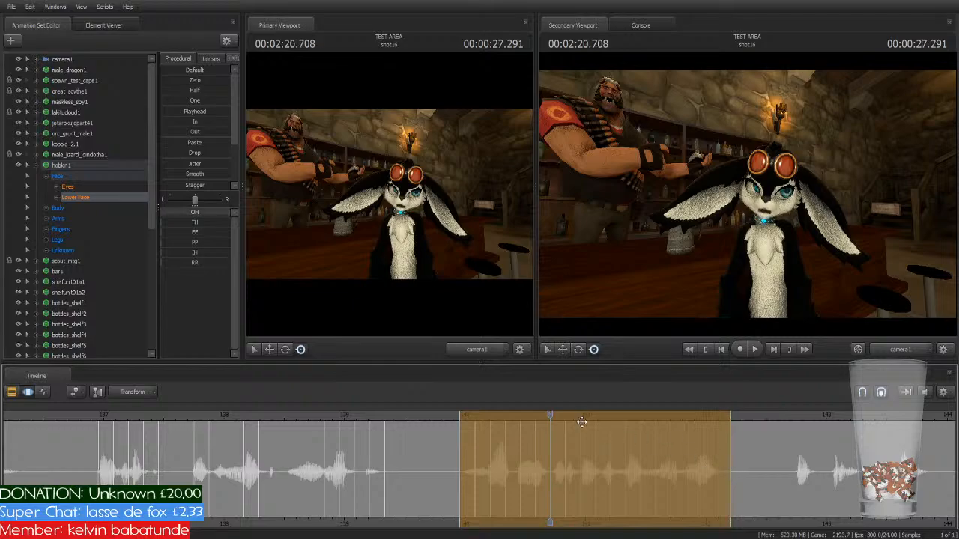
{"action": "key", "text": "space"}
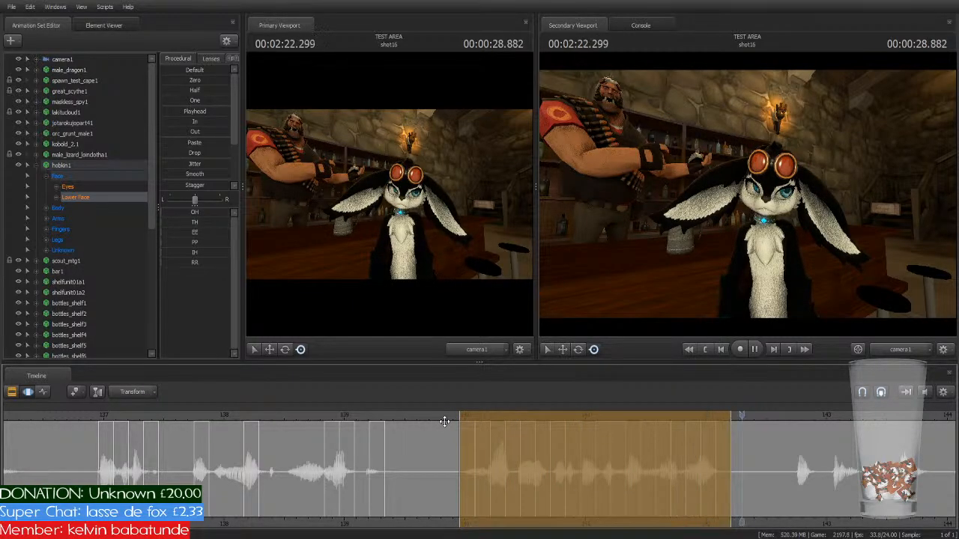
{"action": "key", "text": "space"}
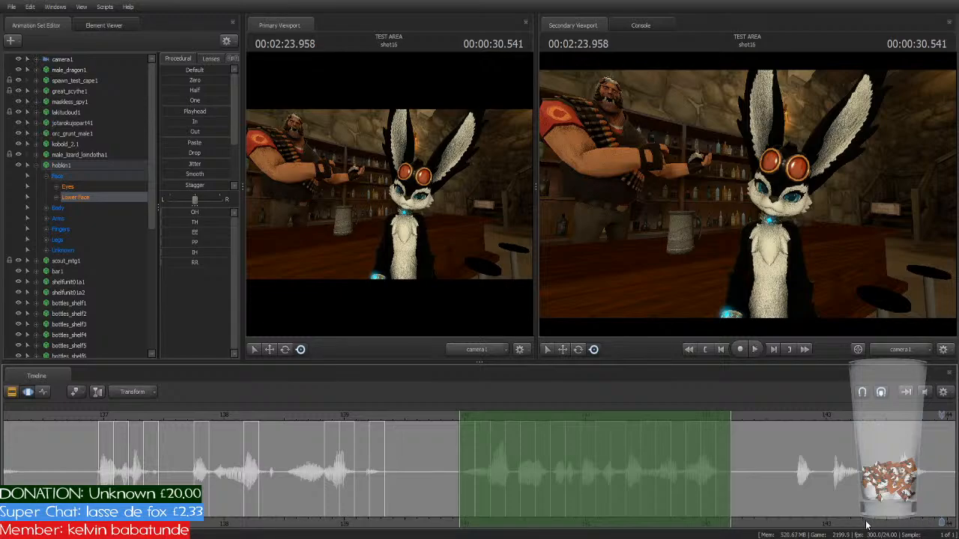
Step: Paste the lip-sync from about 142.75 seconds, trimmed to end at about 142.9 seconds, and play it back
{"action": "middle_click_drag", "start_coordinate": [867, 517], "coordinate": [588, 514]}
{"action": "left_click_drag", "start_coordinate": [310, 416], "coordinate": [577, 421]}
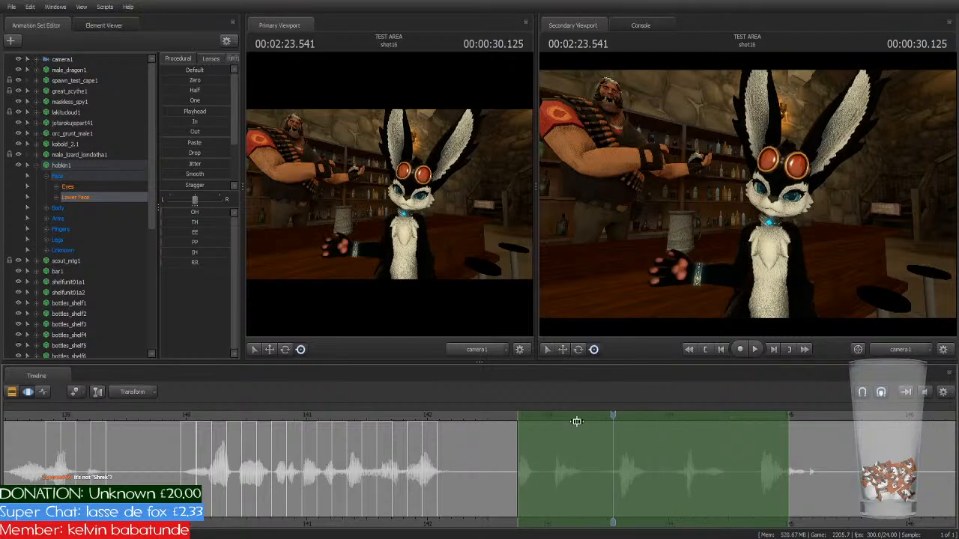
{"action": "key", "text": "space"}
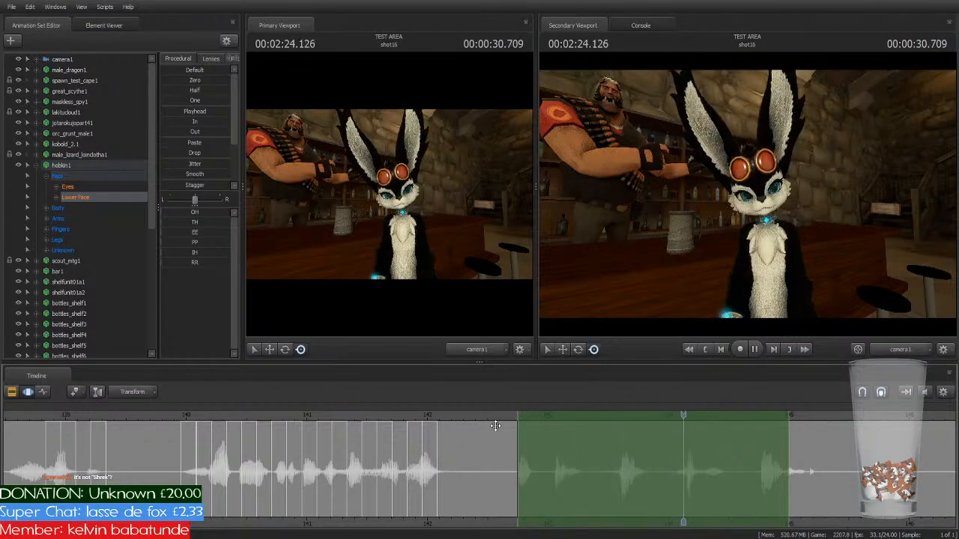
{"action": "key", "text": "space"}
{"action": "scroll", "coordinate": [579, 446], "scroll_direction": "up", "scroll_amount": 2}
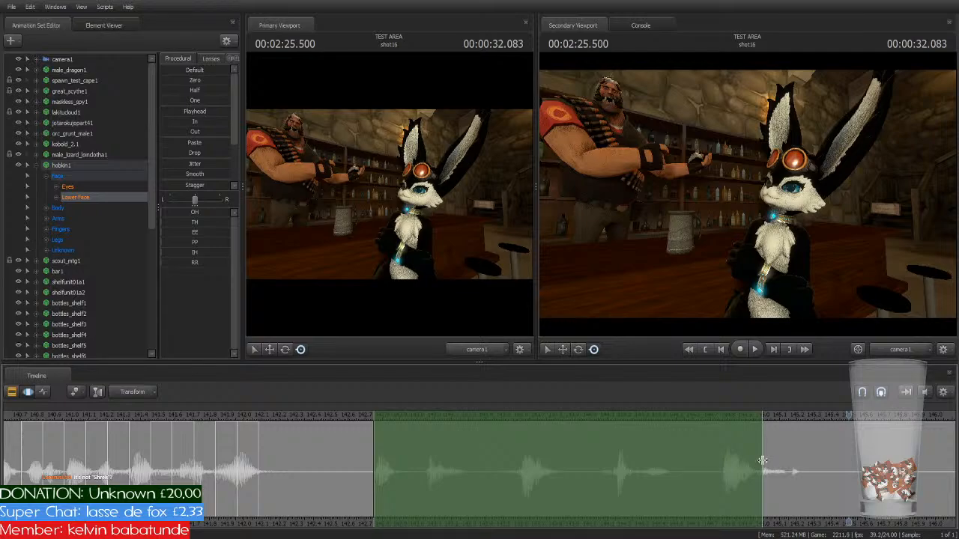
{"action": "left_click", "coordinate": [761, 460]}
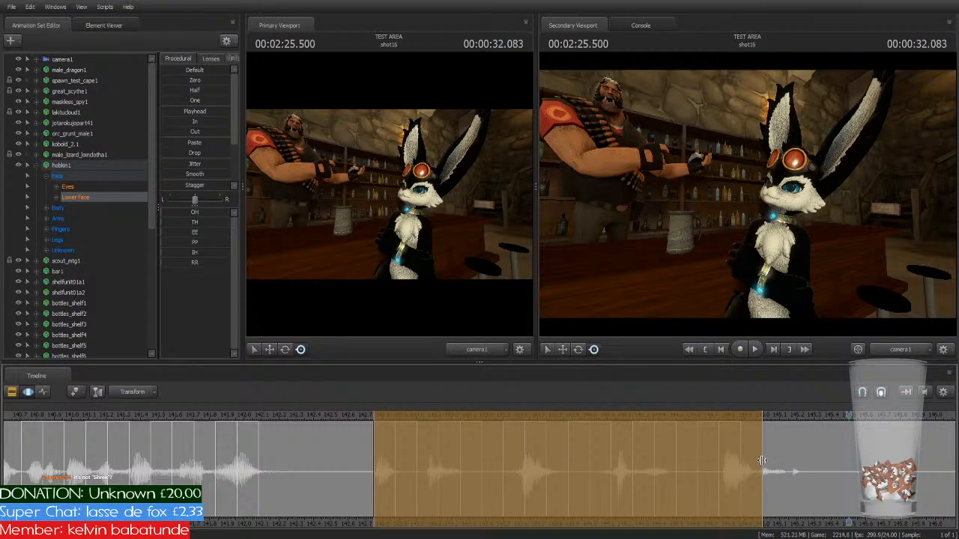
{"action": "left_click_drag", "start_coordinate": [761, 460], "coordinate": [395, 484]}
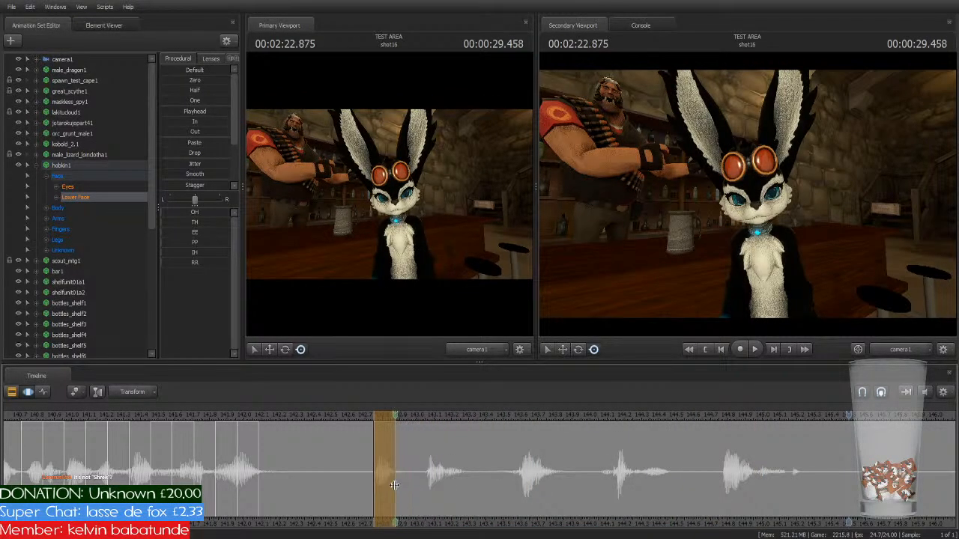
{"action": "left_click", "coordinate": [359, 413]}
{"action": "key", "text": "space"}
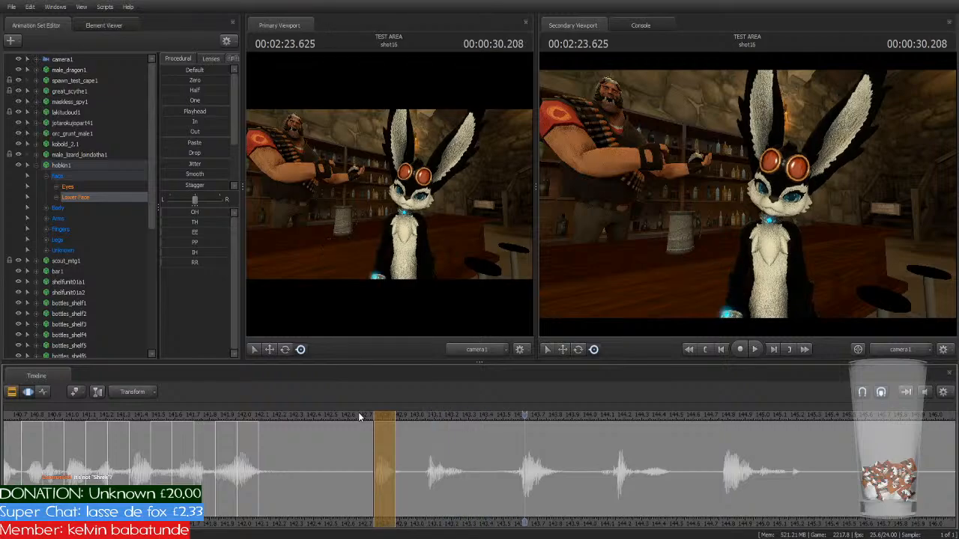
{"action": "left_click", "coordinate": [409, 440]}
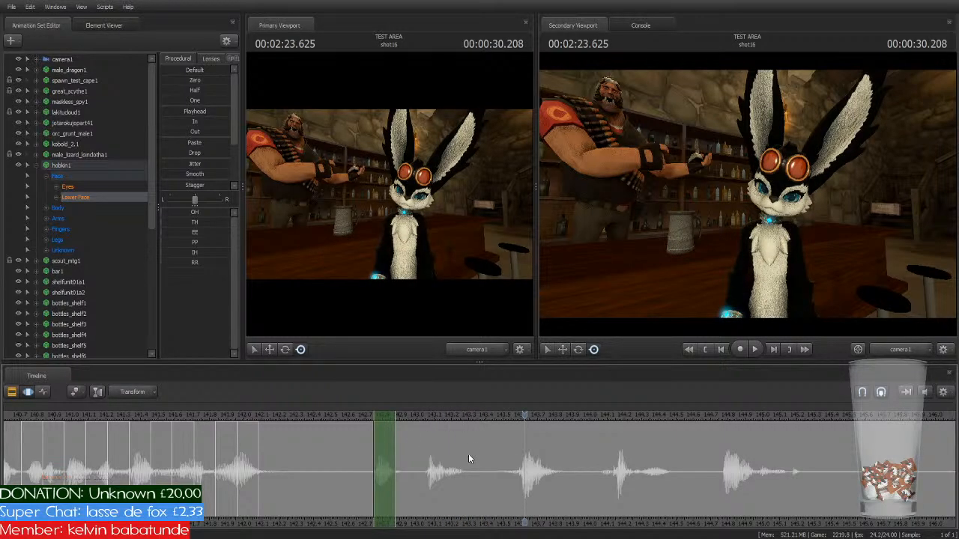
Step: Paste the lip-sync from about 143.05 seconds, extended to end at about 143.3 seconds, and play it back
{"action": "scroll", "coordinate": [469, 453], "scroll_direction": "up", "scroll_amount": 3}
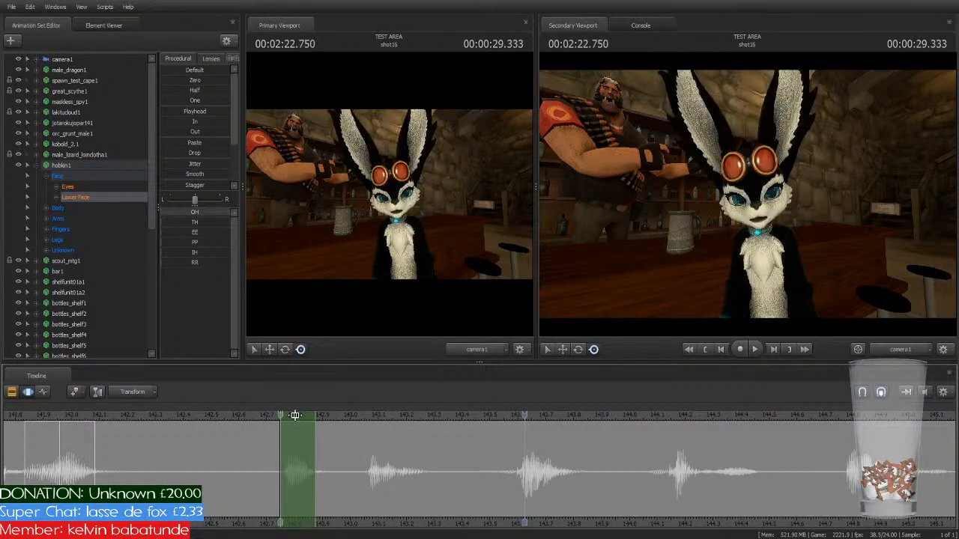
{"action": "left_click_drag", "start_coordinate": [315, 437], "coordinate": [431, 468]}
{"action": "left_click", "coordinate": [257, 424]}
{"action": "key", "text": "space"}
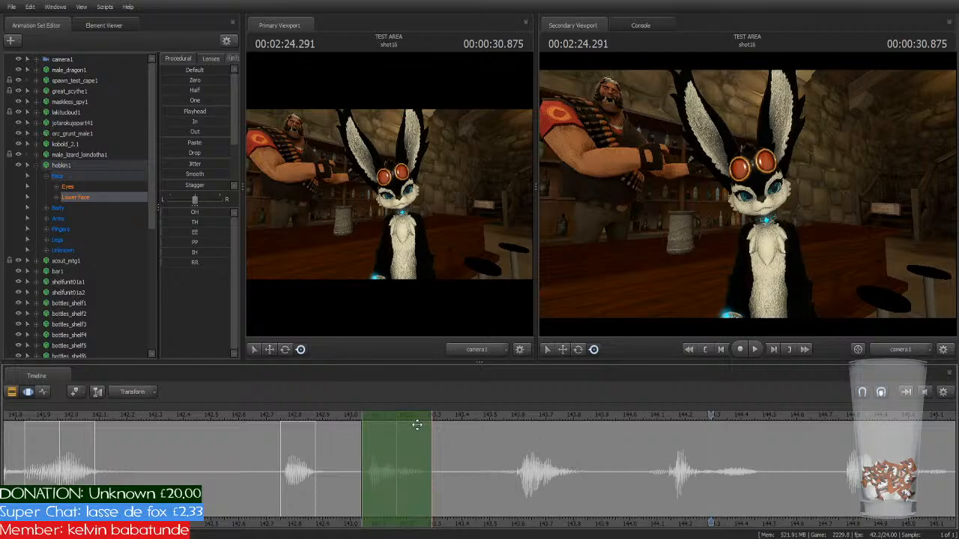
Step: Paste the lip-sync from about 143.6 to 143.8 seconds and play it back
{"action": "left_click_drag", "start_coordinate": [392, 414], "coordinate": [543, 428]}
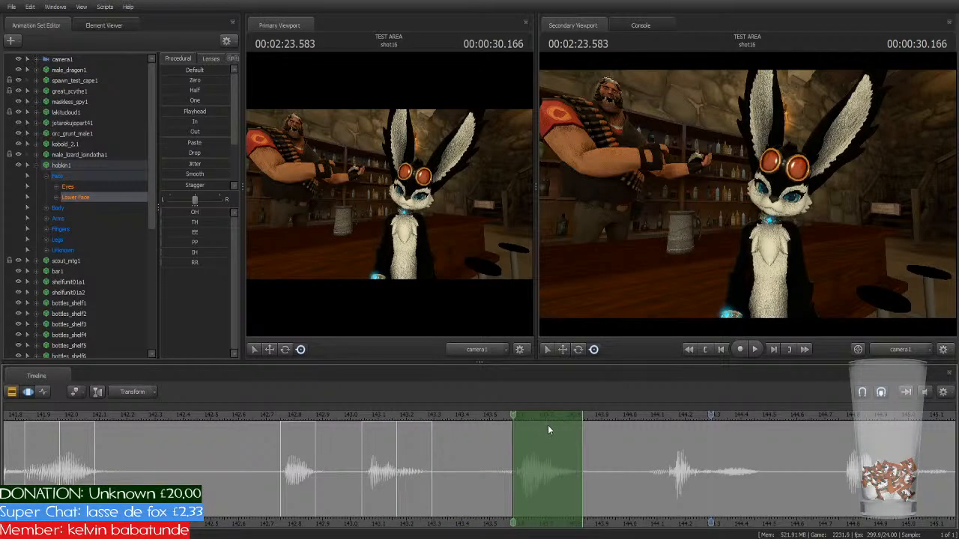
{"action": "key", "text": "space"}
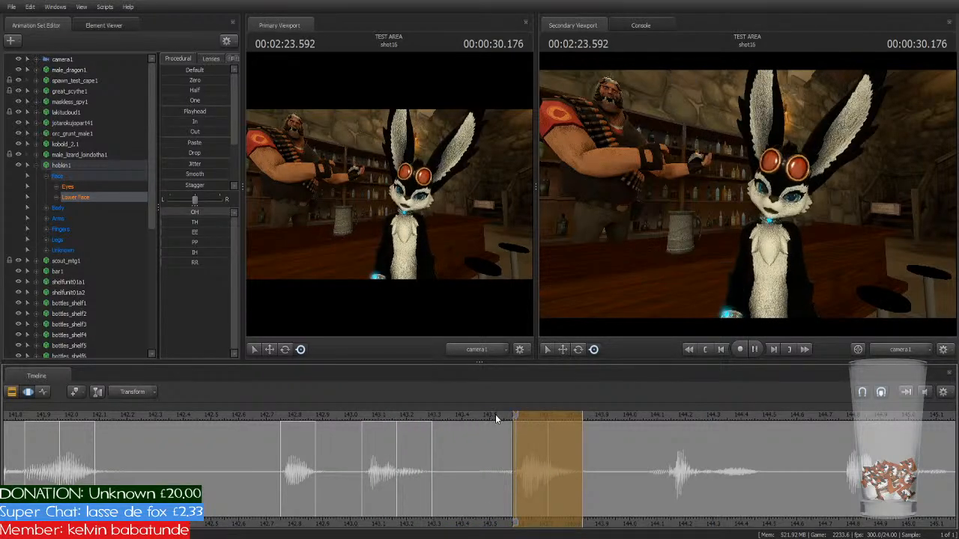
{"action": "key", "text": "space"}
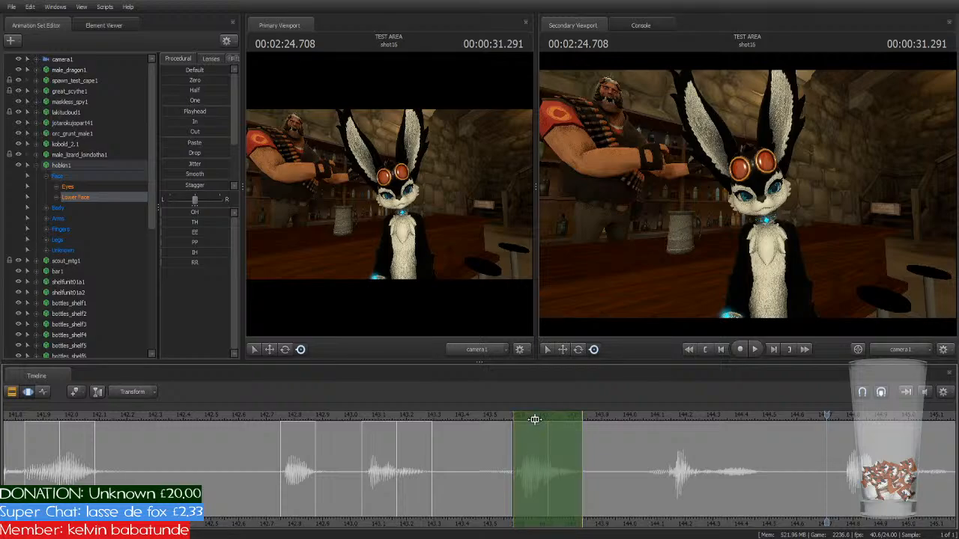
Step: Paste the lip-sync from about 144.1 seconds, trimmed to end at about 144.25 seconds, and play it back
{"action": "left_click_drag", "start_coordinate": [534, 420], "coordinate": [696, 472]}
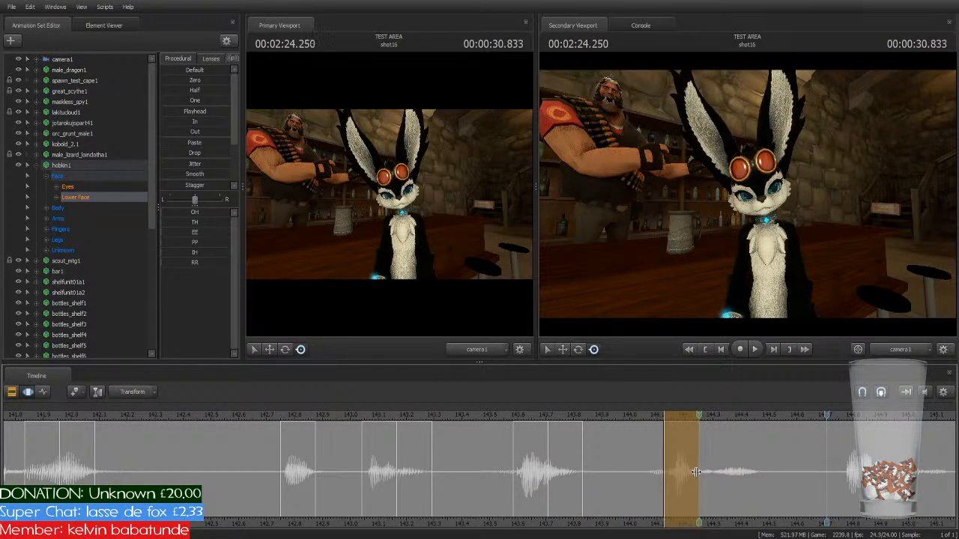
{"action": "key", "text": "space"}
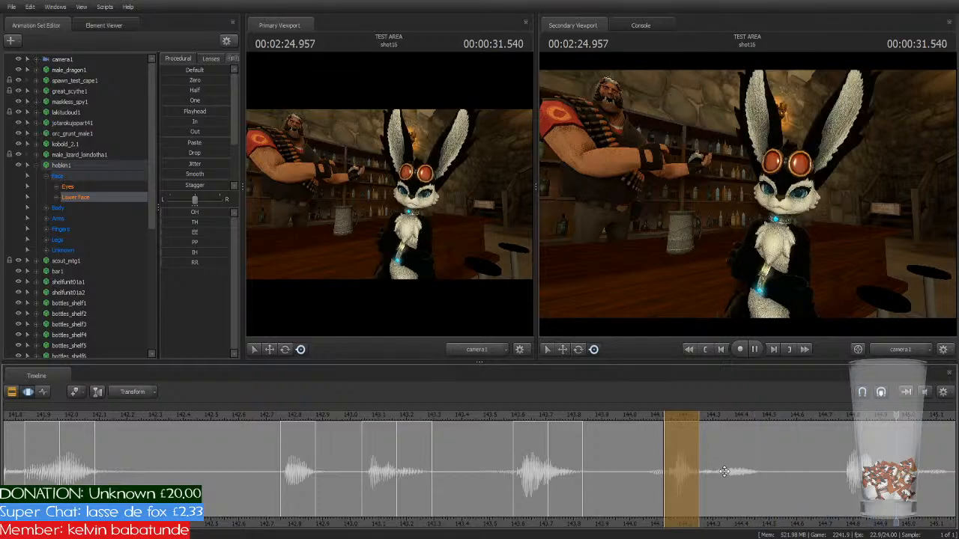
{"action": "key", "text": "space"}
{"action": "middle_click_drag", "start_coordinate": [836, 517], "coordinate": [590, 511]}
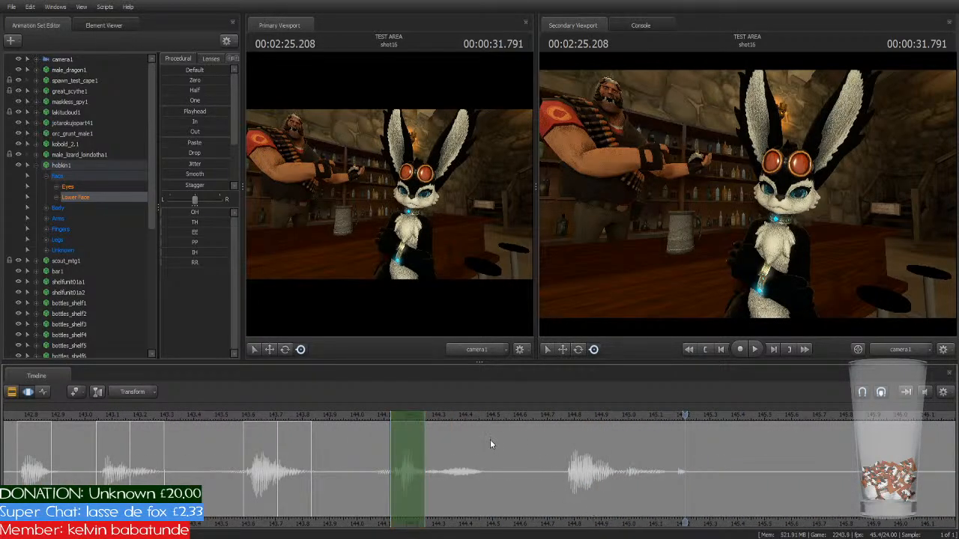
Step: Paste the lip-sync from about 144.75 seconds, extended to end at about 145.1 seconds, and play it back
{"action": "left_click_drag", "start_coordinate": [408, 413], "coordinate": [664, 478]}
{"action": "key", "text": "space"}
{"action": "left_click", "coordinate": [516, 416]}
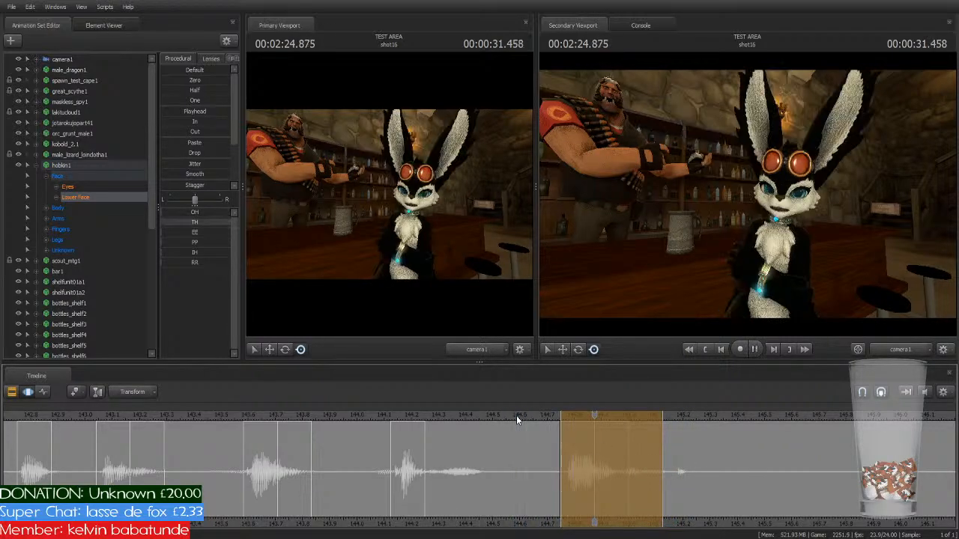
{"action": "key", "text": "space"}
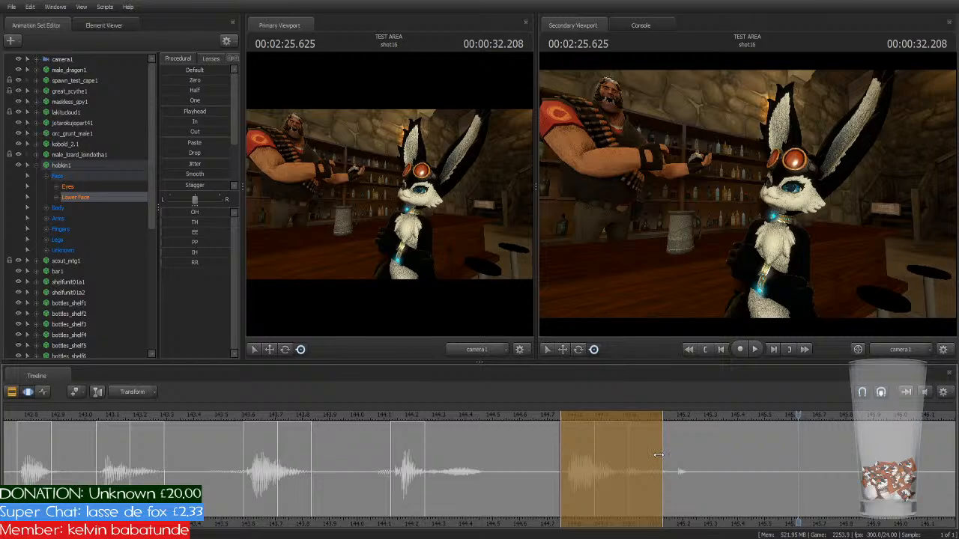
{"action": "key", "text": "Return"}
Step: Play back shot16 from about 138.6 seconds through to the start of shot17 to review the lip-sync and remaining dialogue
{"action": "scroll", "coordinate": [706, 462], "scroll_direction": "down", "scroll_amount": 3}
{"action": "middle_click_drag", "start_coordinate": [871, 518], "coordinate": [499, 470]}
{"action": "scroll", "coordinate": [499, 470], "scroll_direction": "down", "scroll_amount": 4}
{"action": "scroll", "coordinate": [499, 470], "scroll_direction": "down", "scroll_amount": 2}
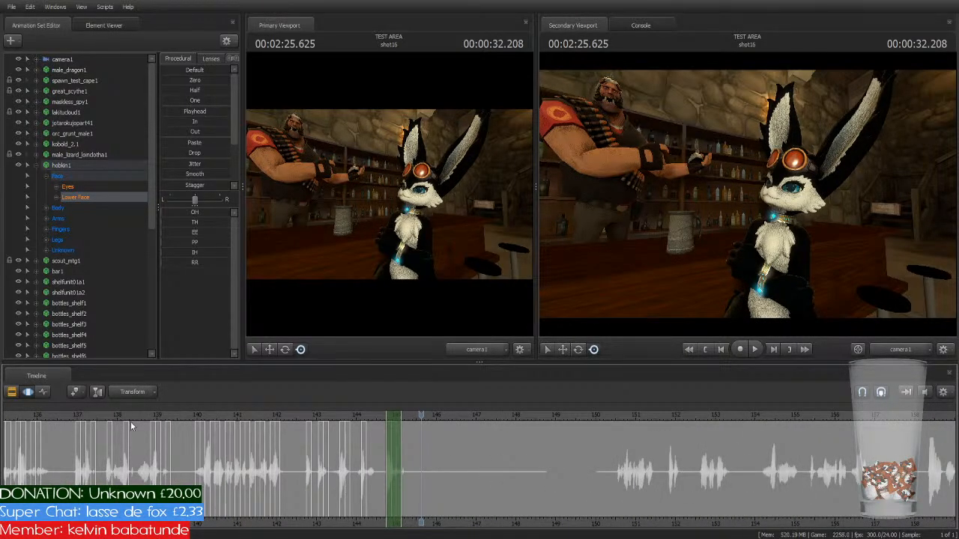
{"action": "key", "text": "space"}
{"action": "left_click", "coordinate": [141, 416]}
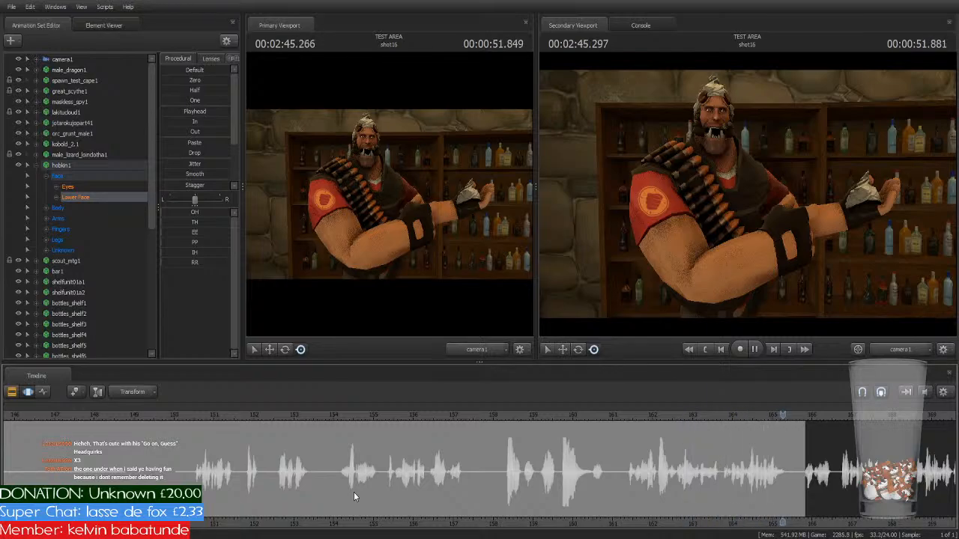
{"action": "key", "text": "space"}
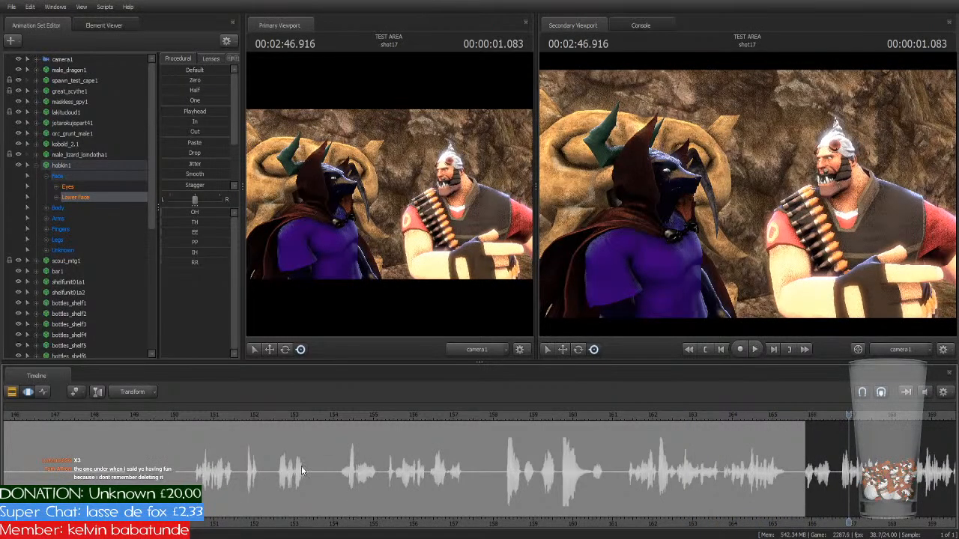
Step: Paste the lip-sync from about 150.55 seconds, extended to end at about 151.4 seconds, and play it back
{"action": "scroll", "coordinate": [314, 471], "scroll_direction": "down", "scroll_amount": 2}
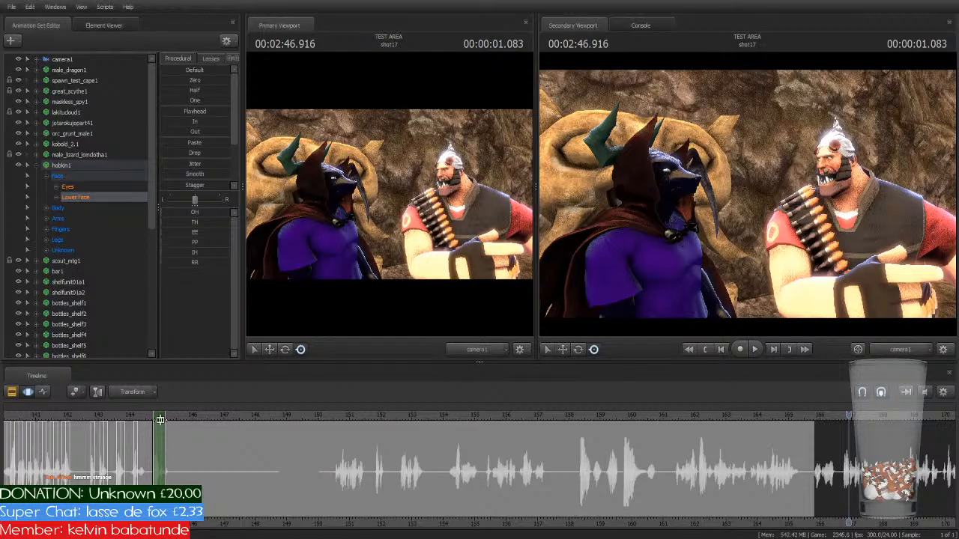
{"action": "left_click_drag", "start_coordinate": [160, 420], "coordinate": [344, 430]}
{"action": "scroll", "coordinate": [346, 442], "scroll_direction": "up", "scroll_amount": 4}
{"action": "scroll", "coordinate": [544, 464], "scroll_direction": "down", "scroll_amount": 3}
{"action": "scroll", "coordinate": [550, 469], "scroll_direction": "down", "scroll_amount": 3}
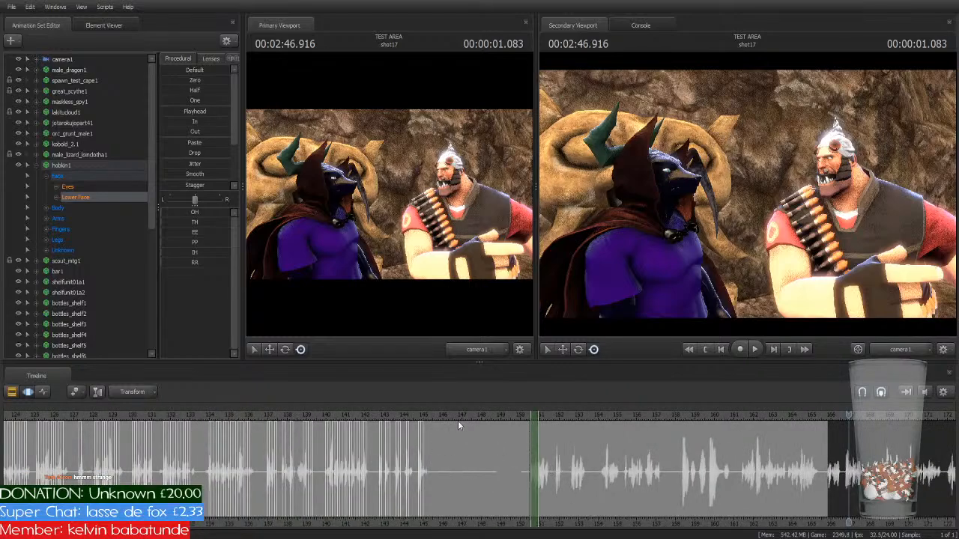
{"action": "left_click_drag", "start_coordinate": [530, 414], "coordinate": [536, 413]}
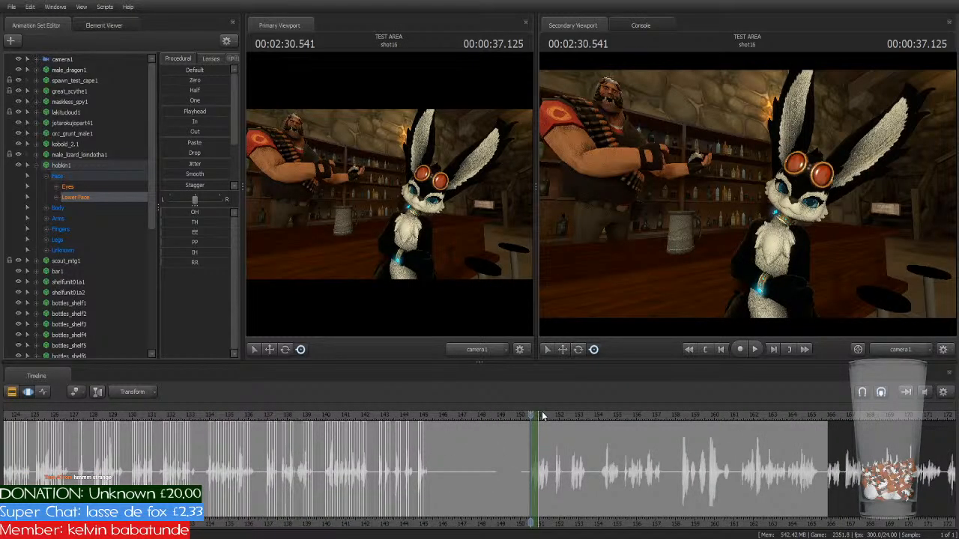
{"action": "scroll", "coordinate": [567, 442], "scroll_direction": "up", "scroll_amount": 4}
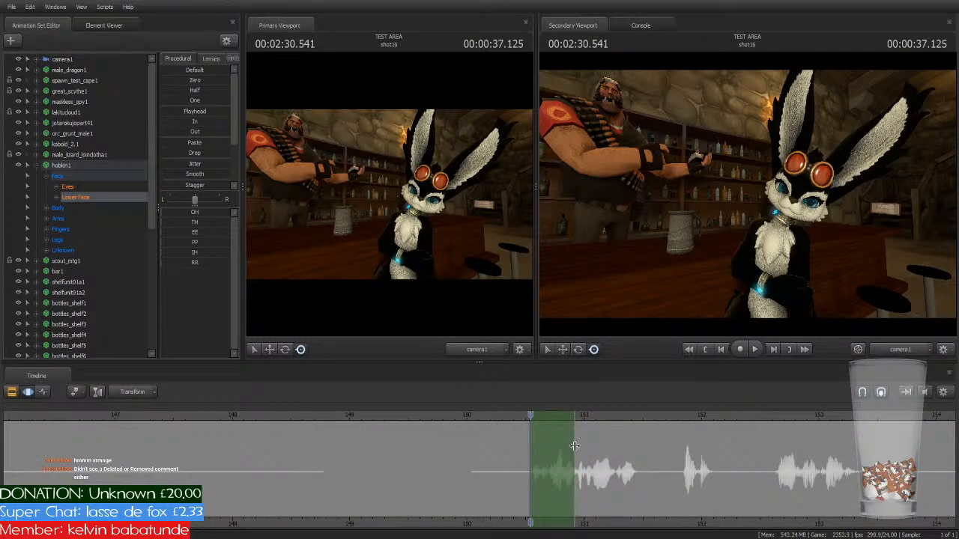
{"action": "left_click_drag", "start_coordinate": [574, 446], "coordinate": [633, 479]}
{"action": "key", "text": "space"}
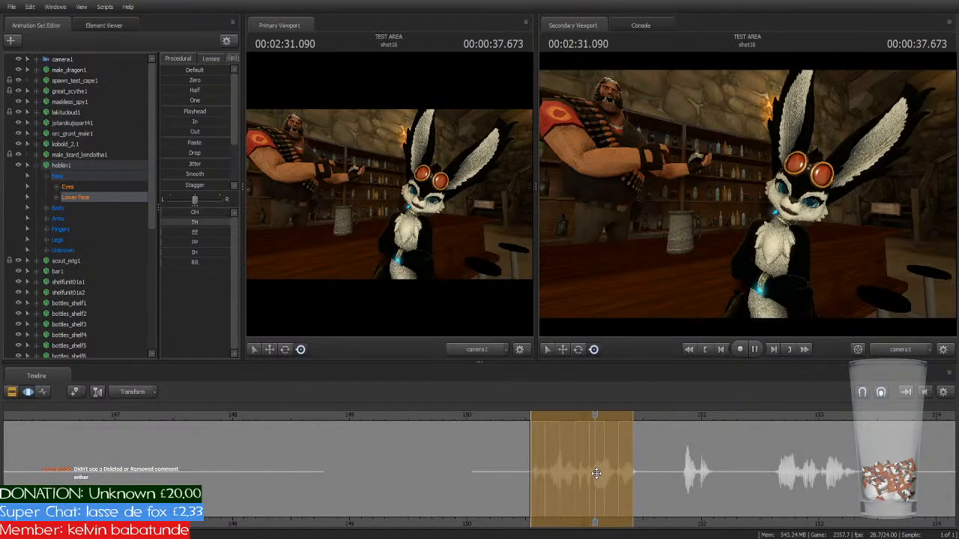
{"action": "key", "text": "space"}
{"action": "left_click", "coordinate": [612, 435]}
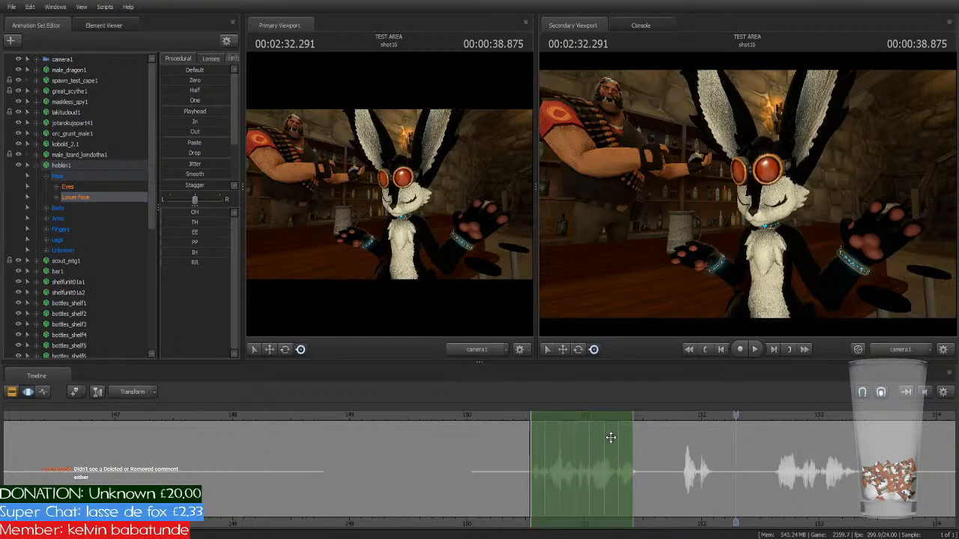
Step: Paste the lip-sync from about 151.85 seconds, trimmed to end at about 152.1 seconds, and play it back
{"action": "left_click_drag", "start_coordinate": [576, 413], "coordinate": [728, 421]}
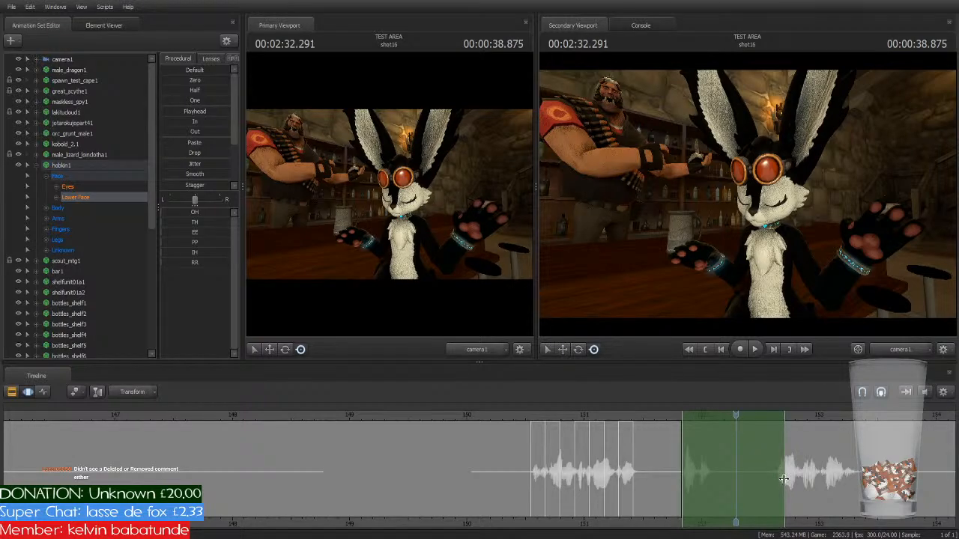
{"action": "left_click_drag", "start_coordinate": [784, 480], "coordinate": [715, 496]}
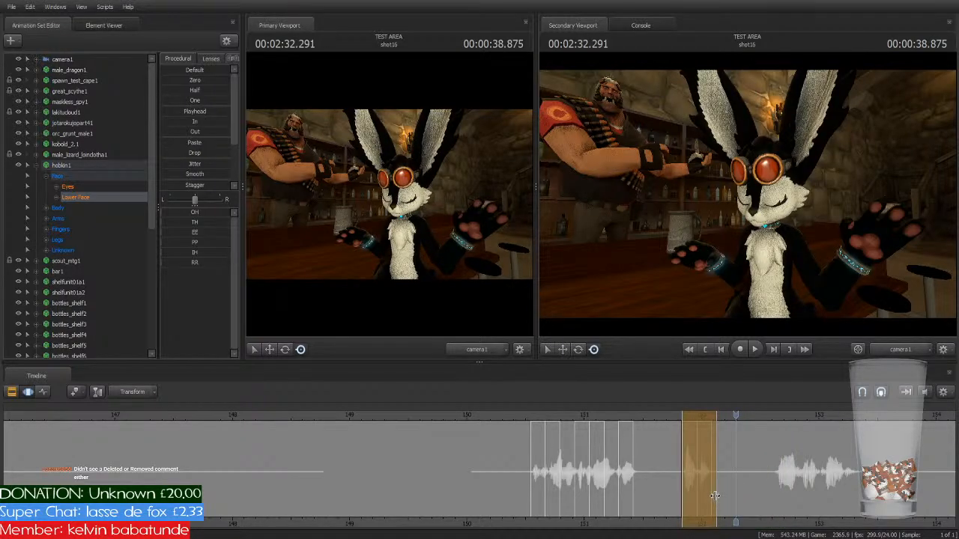
{"action": "key", "text": "space"}
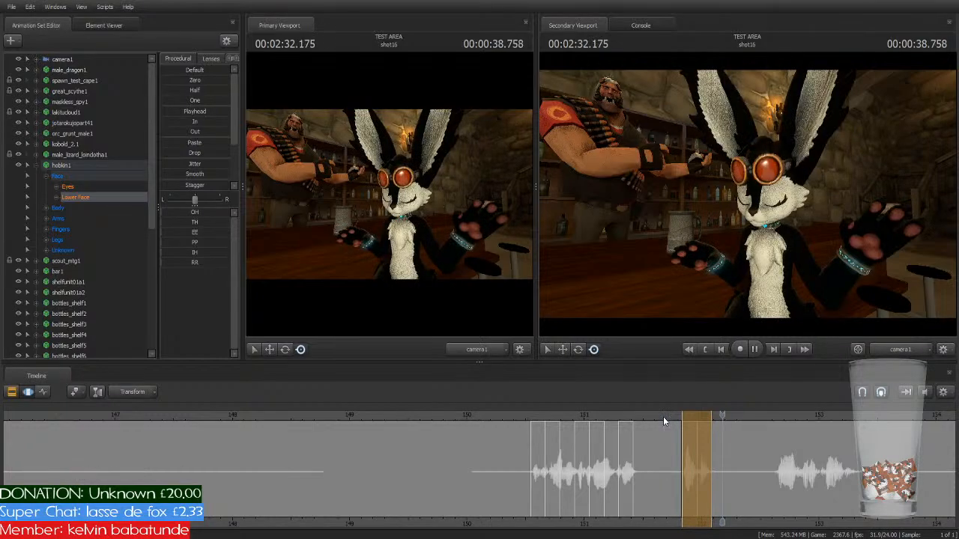
{"action": "key", "text": "space"}
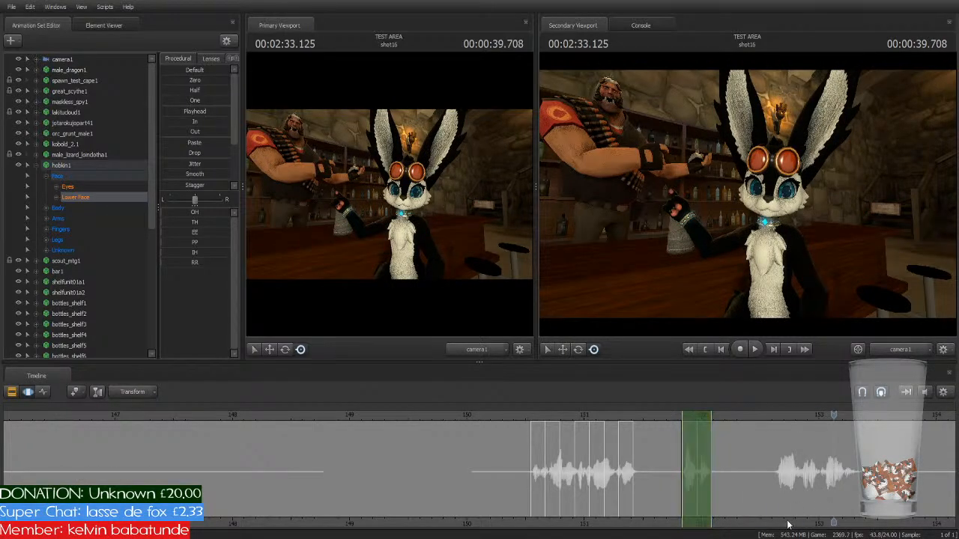
Step: Paste the lip-sync from about 152.6 seconds, extended to end at about 153.4 seconds
{"action": "middle_click_drag", "start_coordinate": [790, 525], "coordinate": [605, 501]}
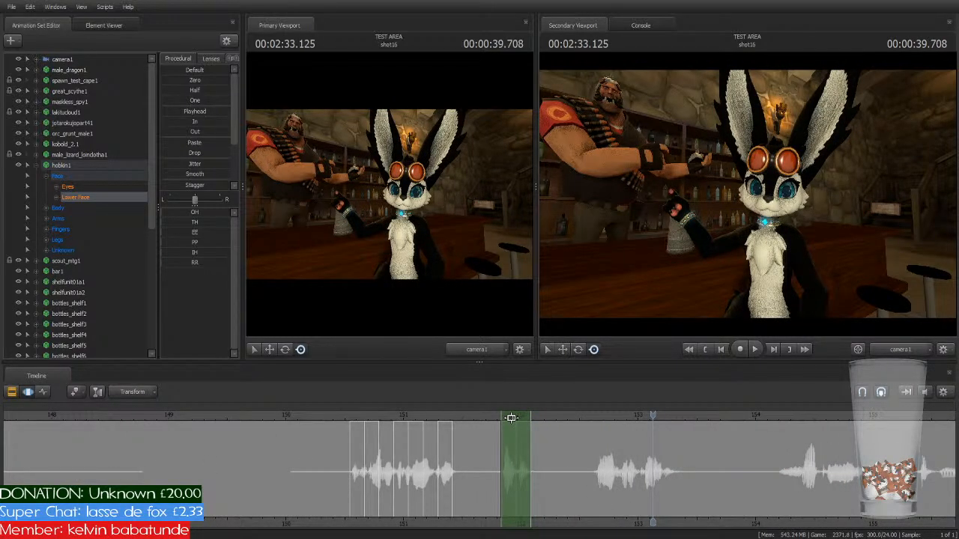
{"action": "left_click_drag", "start_coordinate": [511, 417], "coordinate": [605, 426]}
{"action": "left_click_drag", "start_coordinate": [623, 462], "coordinate": [682, 485]}
{"action": "key", "text": "2"}
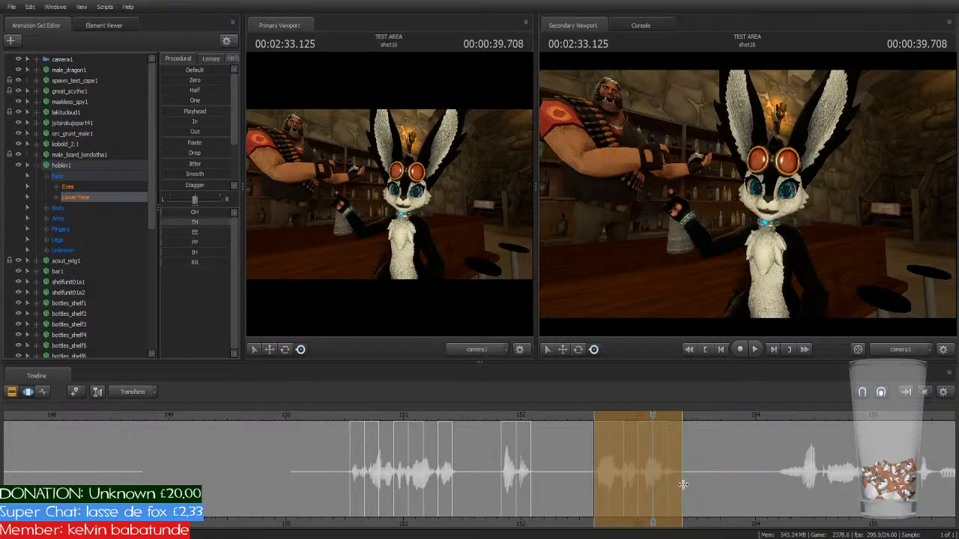
Step: Commit the TH mouth shape on hobkin1's lower face in shot16, and play the audio onward into shot18
{"action": "key", "text": "Return"}
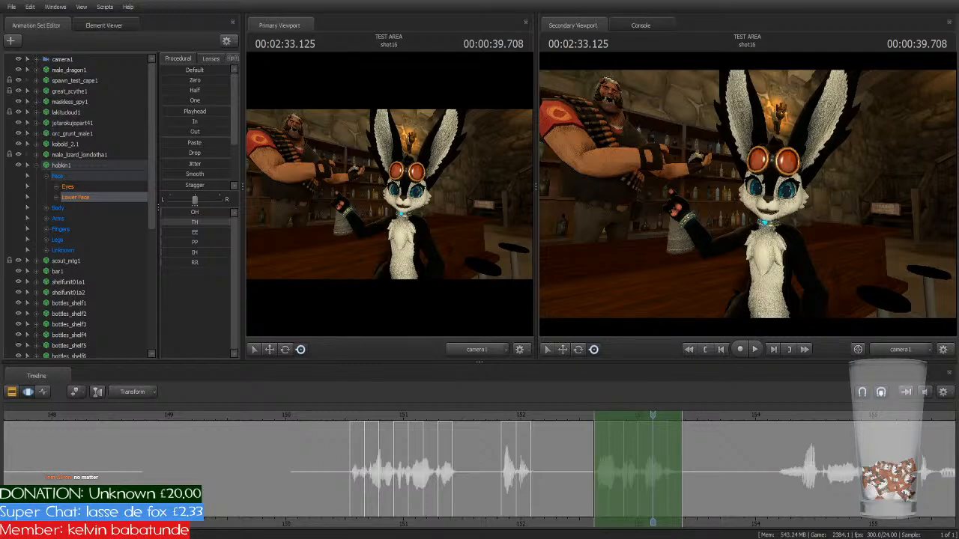
{"action": "key", "text": "space"}
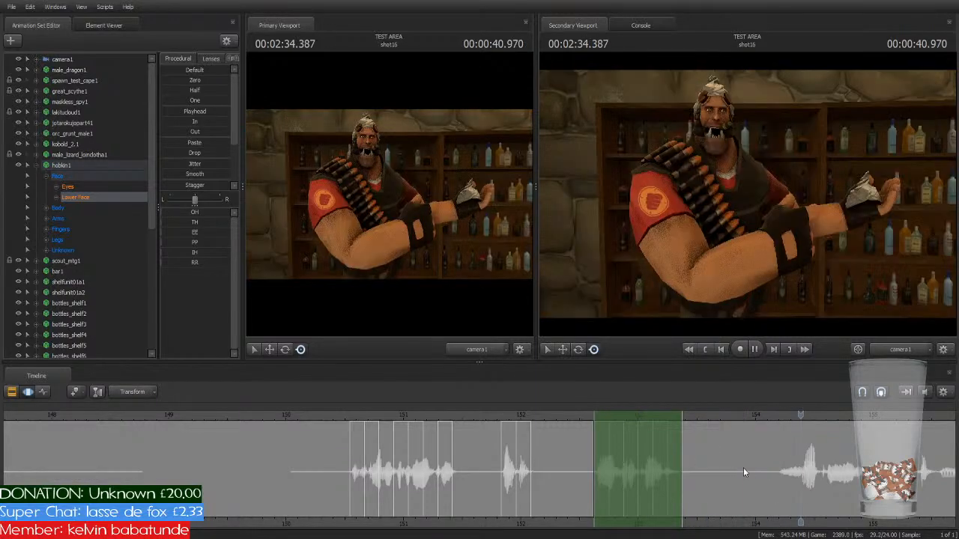
{"action": "middle_click_drag", "start_coordinate": [737, 513], "coordinate": [457, 503]}
{"action": "scroll", "coordinate": [498, 471], "scroll_direction": "down", "scroll_amount": 5}
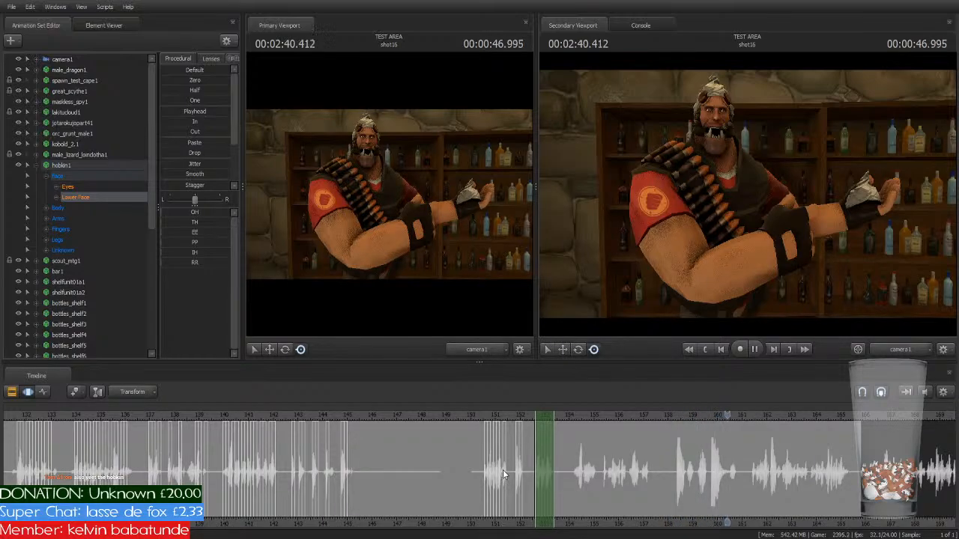
{"action": "key", "text": "space"}
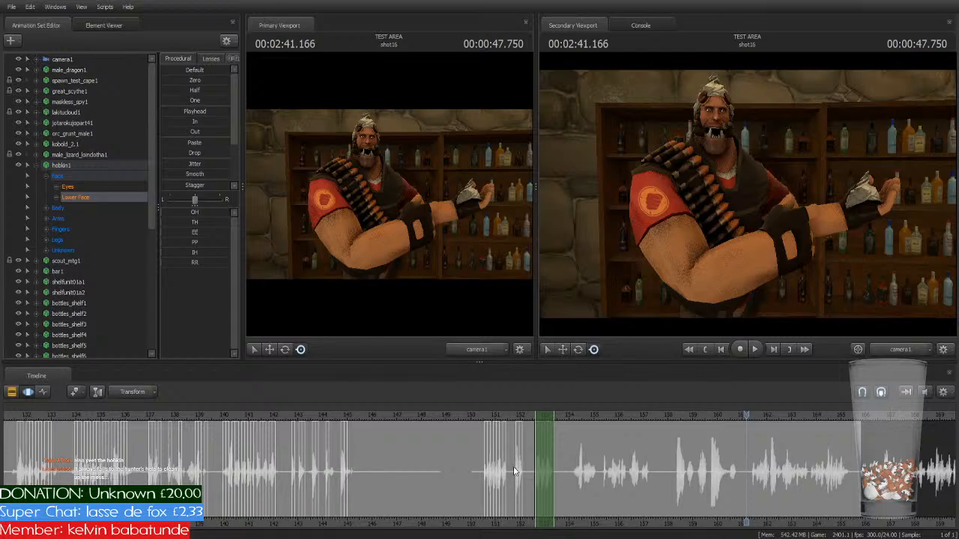
{"action": "middle_click_drag", "start_coordinate": [819, 529], "coordinate": [456, 497]}
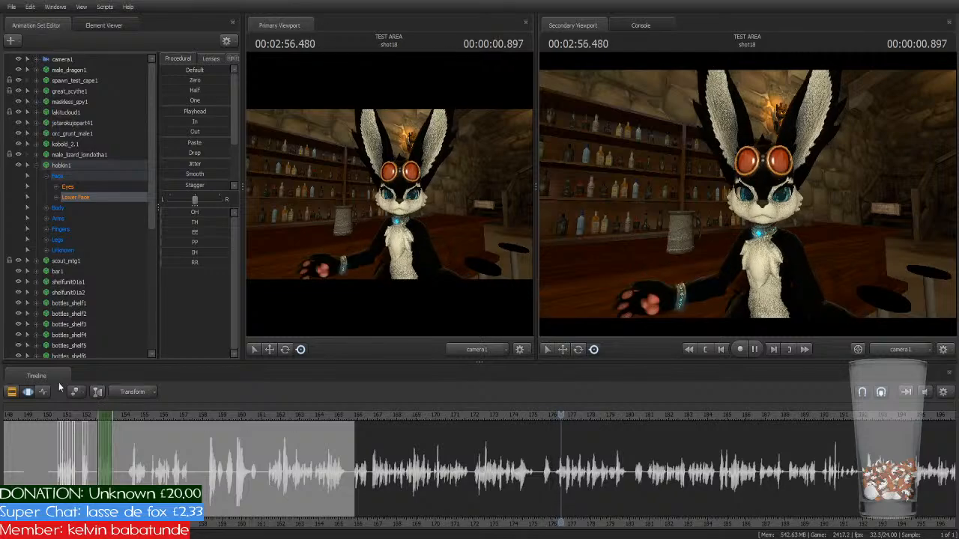
{"action": "key", "text": "space"}
Step: Place the playhead at the start of shot18 and make that shot active for motion editing
{"action": "left_click", "coordinate": [12, 392]}
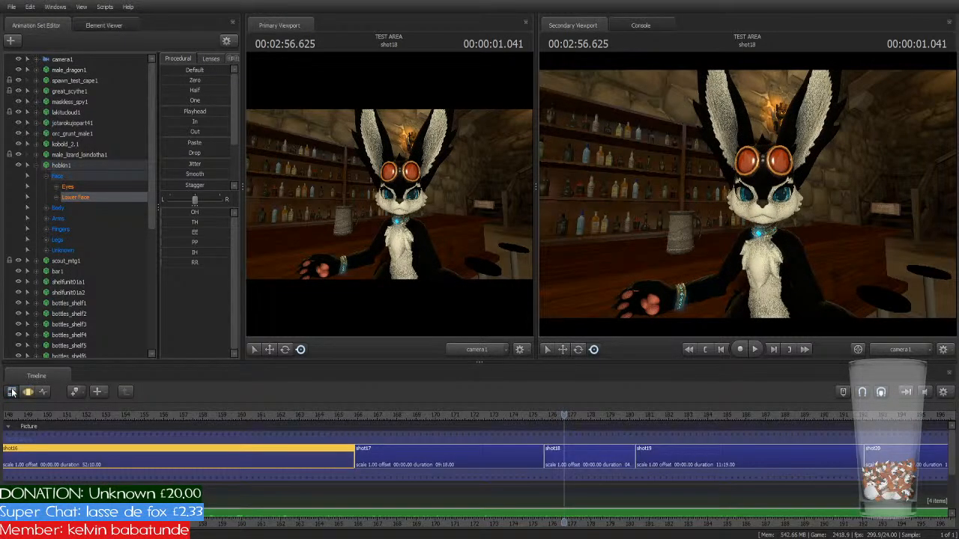
{"action": "key", "text": "Up"}
{"action": "left_click", "coordinate": [566, 458]}
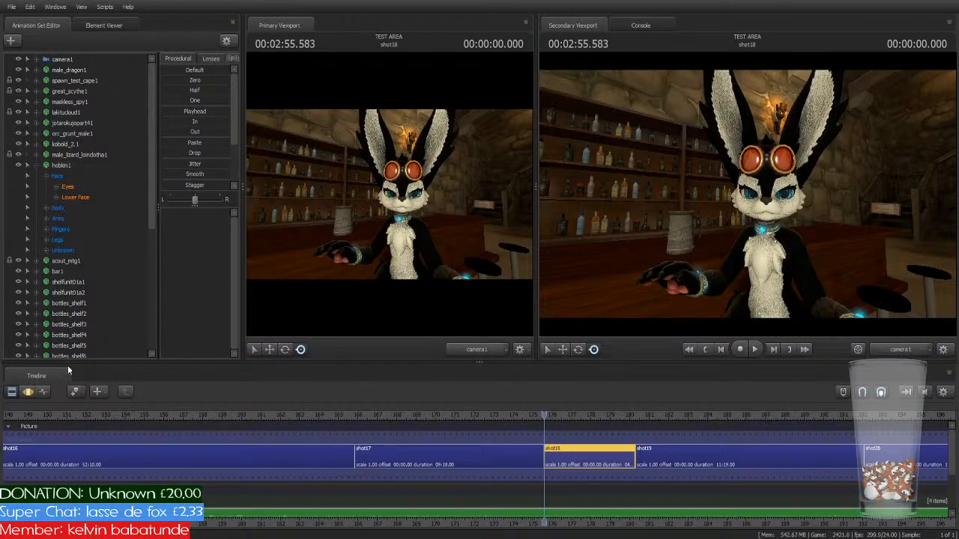
{"action": "left_click", "coordinate": [28, 392]}
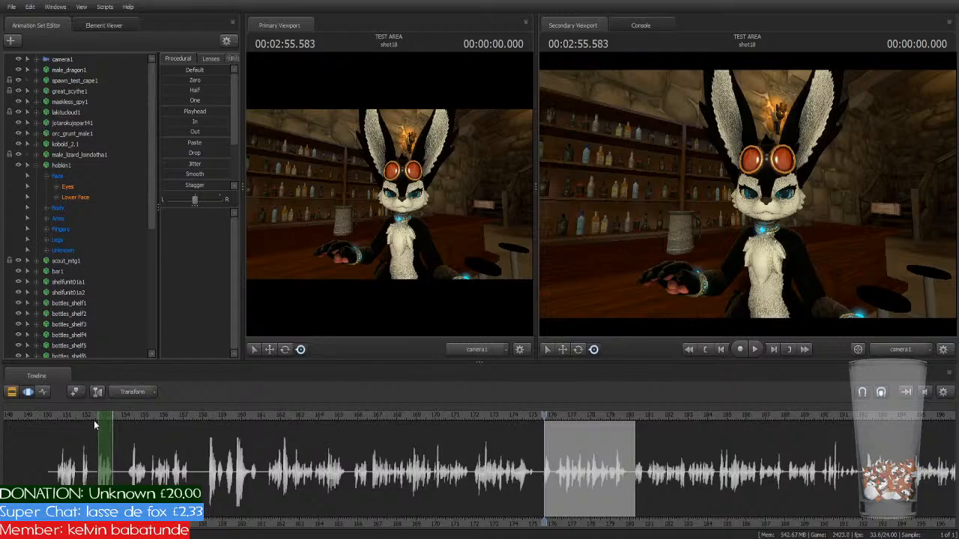
Step: Move the time selection to the start of shot18 and play its opening sound
{"action": "left_click_drag", "start_coordinate": [93, 425], "coordinate": [549, 463]}
{"action": "scroll", "coordinate": [569, 491], "scroll_direction": "up", "scroll_amount": 6}
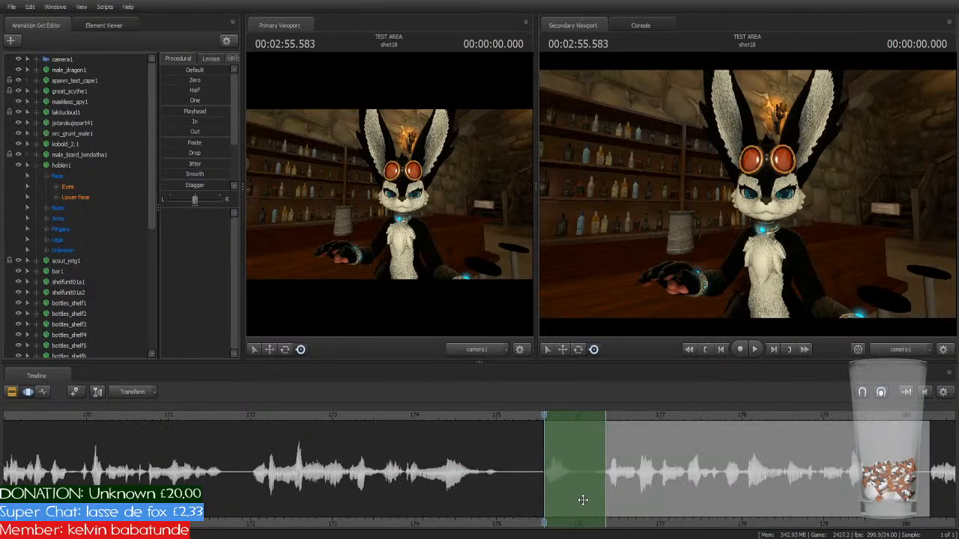
{"action": "scroll", "coordinate": [583, 500], "scroll_direction": "up", "scroll_amount": 2}
{"action": "key", "text": "space"}
{"action": "key", "text": "space"}
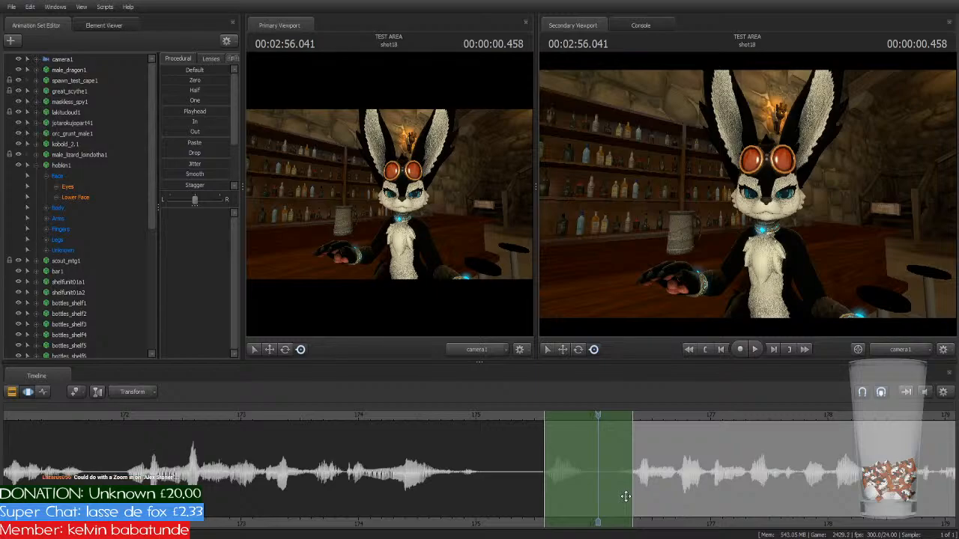
Step: Apply the OH mouth shape to hobkin1's lower face and shorten the time selection to the opening sound of shot18
{"action": "left_click", "coordinate": [76, 198]}
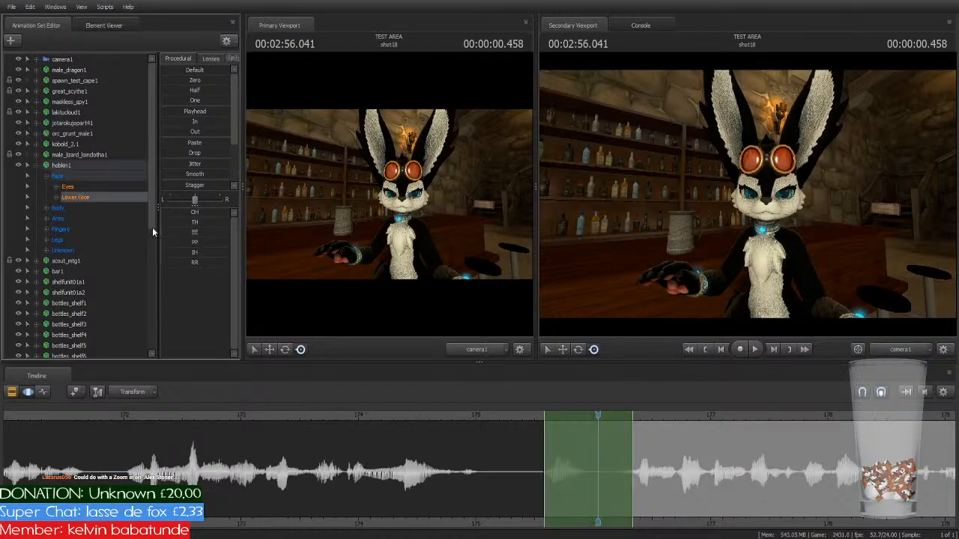
{"action": "scroll", "coordinate": [571, 477], "scroll_direction": "up", "scroll_amount": 2}
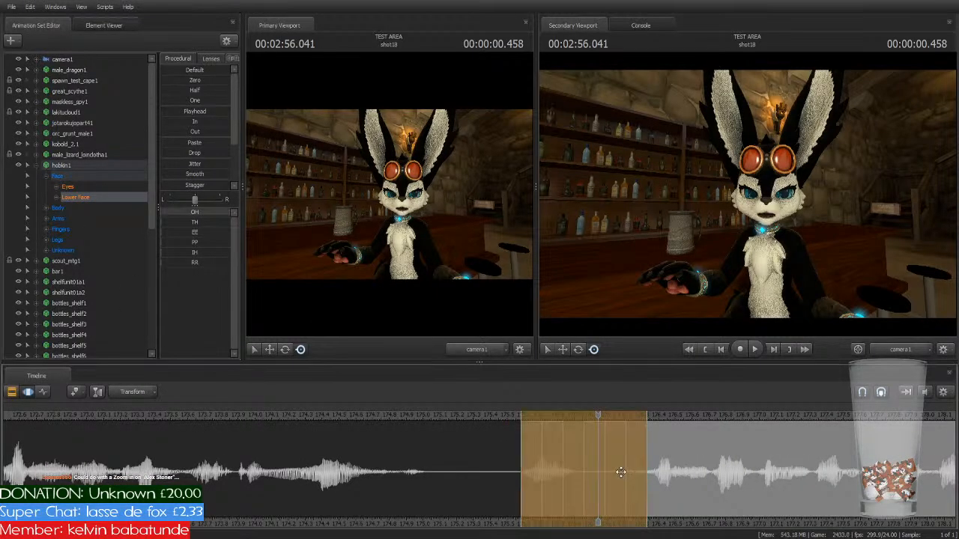
{"action": "left_click_drag", "start_coordinate": [644, 473], "coordinate": [543, 497]}
Step: Play shot18's next words, span the time selection over about 176.2 to 178.8 s for the lower face, and place the playhead at its end
{"action": "key", "text": "space"}
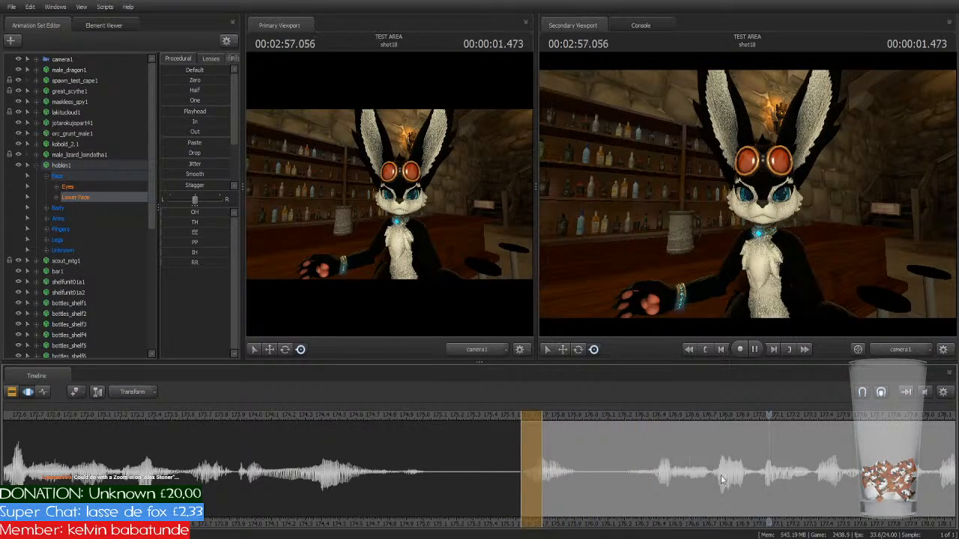
{"action": "scroll", "coordinate": [723, 475], "scroll_direction": "down", "scroll_amount": 3}
{"action": "key", "text": "space"}
{"action": "middle_click_drag", "start_coordinate": [748, 520], "coordinate": [433, 453]}
{"action": "left_click_drag", "start_coordinate": [390, 415], "coordinate": [681, 504]}
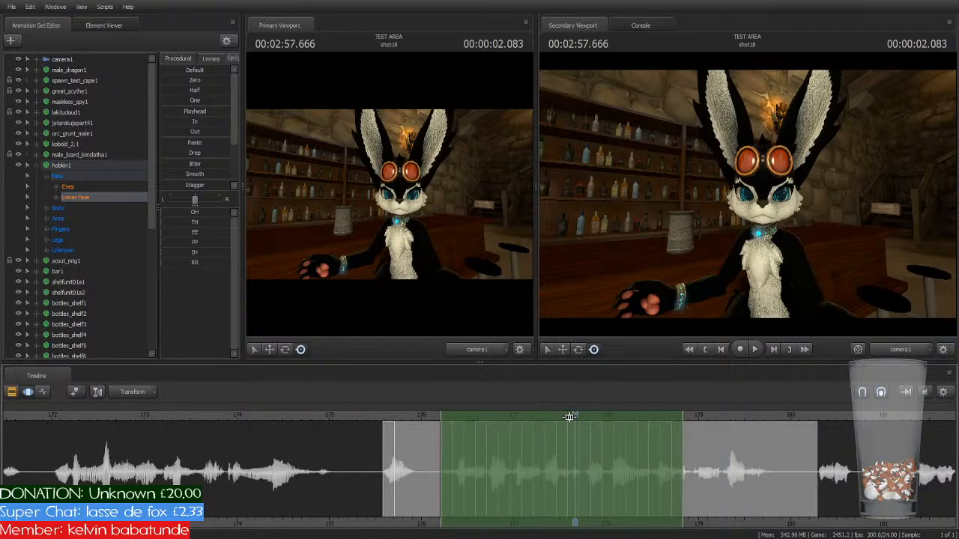
{"action": "left_click_drag", "start_coordinate": [573, 416], "coordinate": [682, 442]}
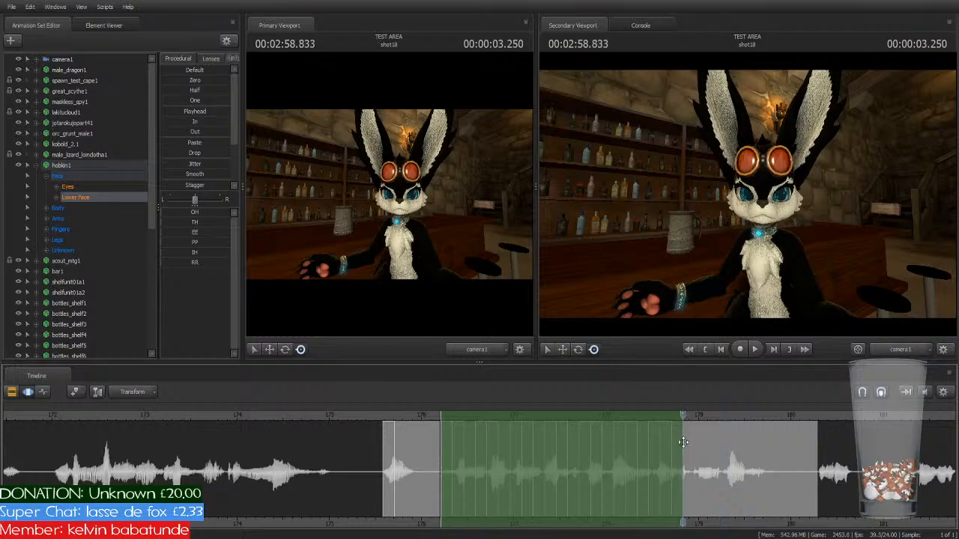
Step: Apply the OH mouth shape to hobkin1's lower face from the playhead to about 179.6 s and commit it
{"action": "left_click_drag", "start_coordinate": [491, 413], "coordinate": [724, 426]}
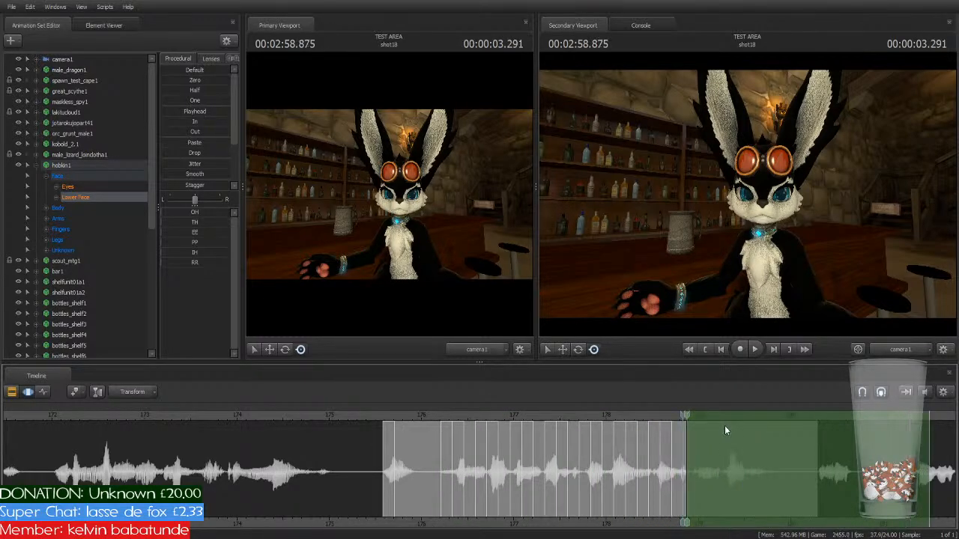
{"action": "middle_click_drag", "start_coordinate": [652, 528], "coordinate": [382, 517]}
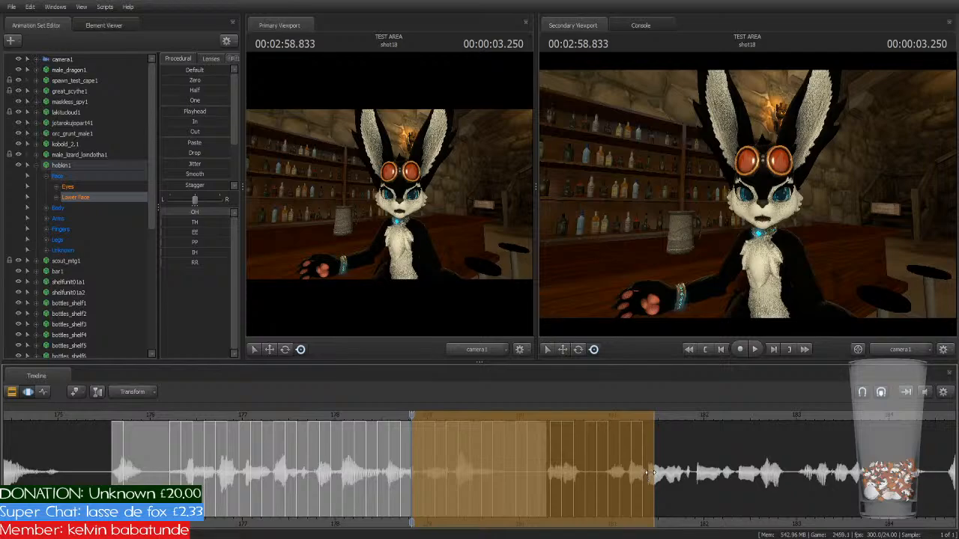
{"action": "left_click", "coordinate": [653, 471]}
{"action": "left_click_drag", "start_coordinate": [653, 470], "coordinate": [481, 509]}
{"action": "key", "text": "Return"}
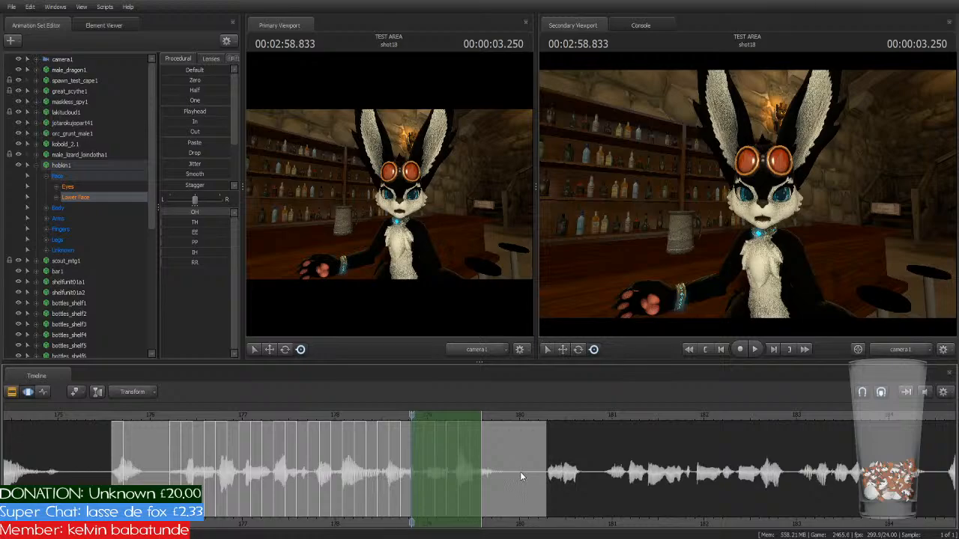
Step: Play to the end of shot18, extend the time selection to about 179.7 s, and play on into shot19
{"action": "key", "text": "space"}
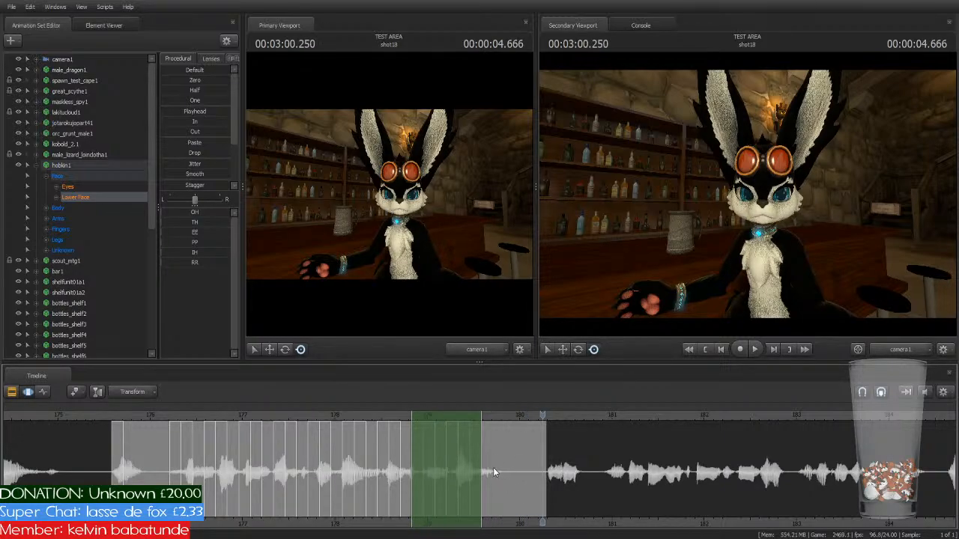
{"action": "left_click_drag", "start_coordinate": [482, 458], "coordinate": [493, 468]}
{"action": "key", "text": "space"}
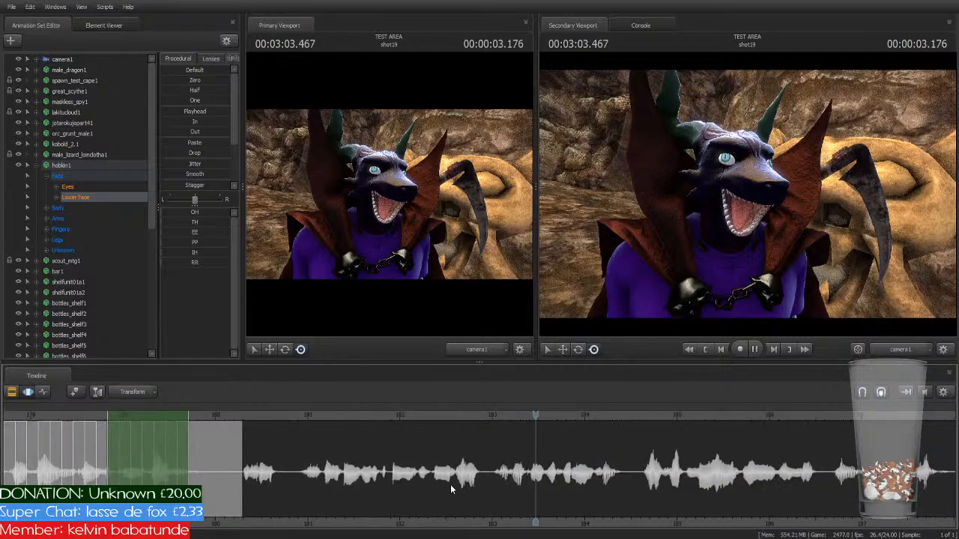
{"action": "key", "text": "space"}
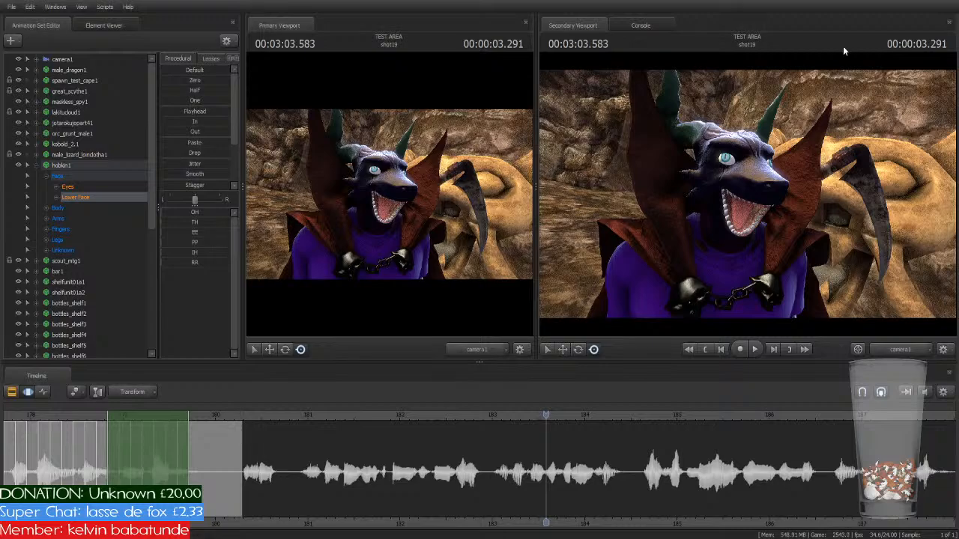
Step: Show the shot clips and play the film from the start of shot19 into shot20
{"action": "left_click", "coordinate": [11, 392]}
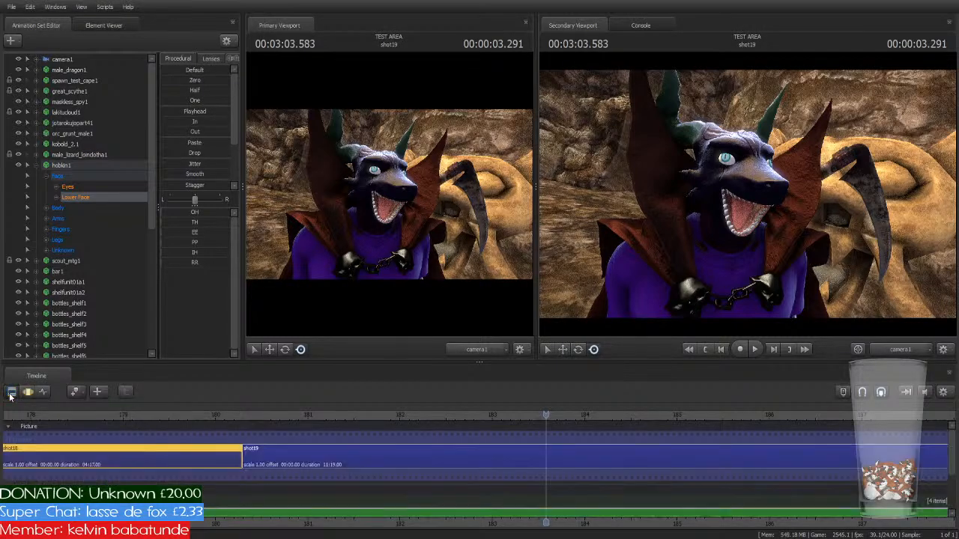
{"action": "left_click", "coordinate": [286, 431]}
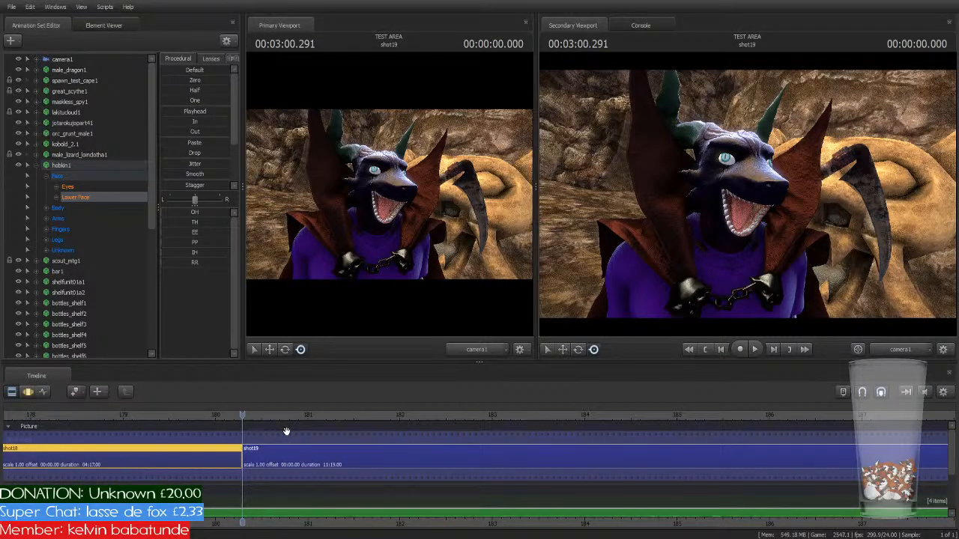
{"action": "scroll", "coordinate": [322, 438], "scroll_direction": "down", "scroll_amount": 5}
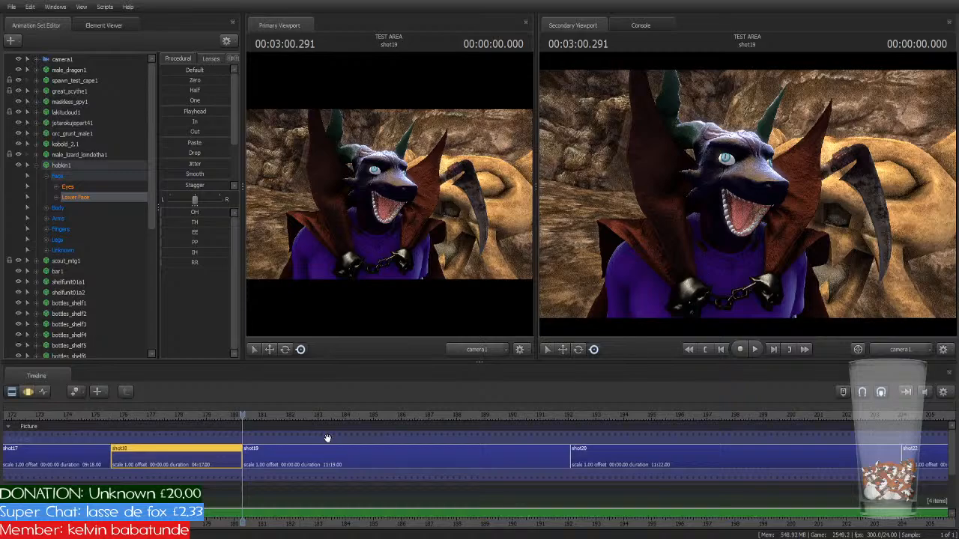
{"action": "key", "text": "space"}
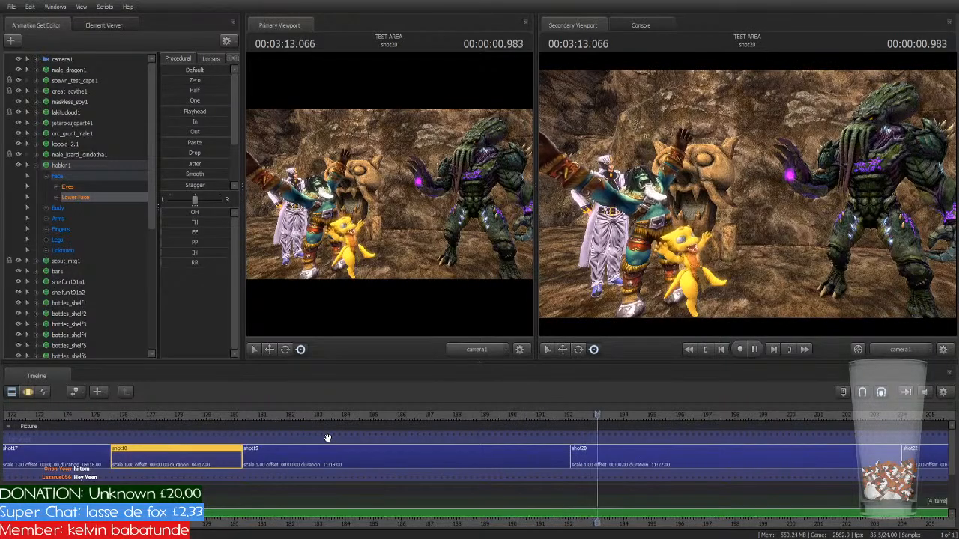
{"action": "key", "text": "space"}
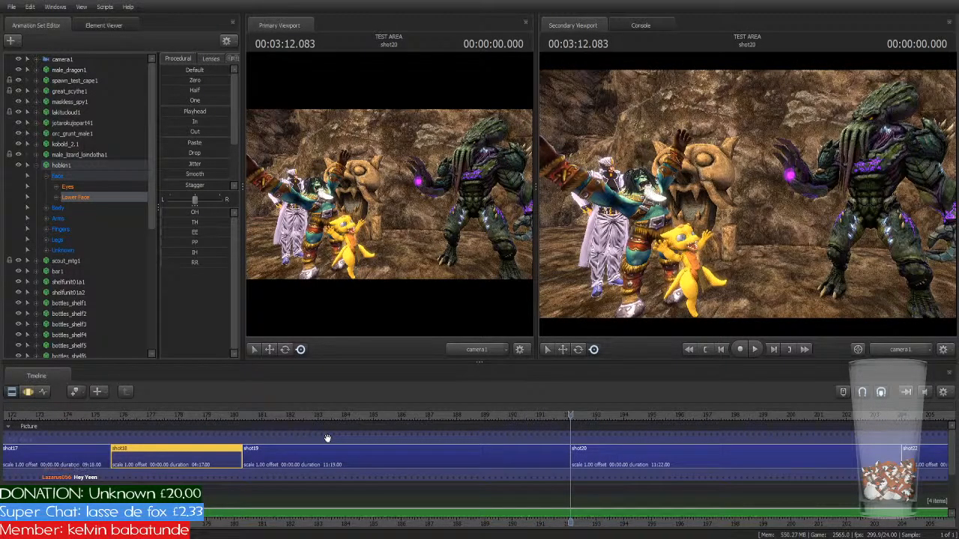
Step: Make shot20 active for motion editing and move the time selection to its start
{"action": "left_click", "coordinate": [667, 461]}
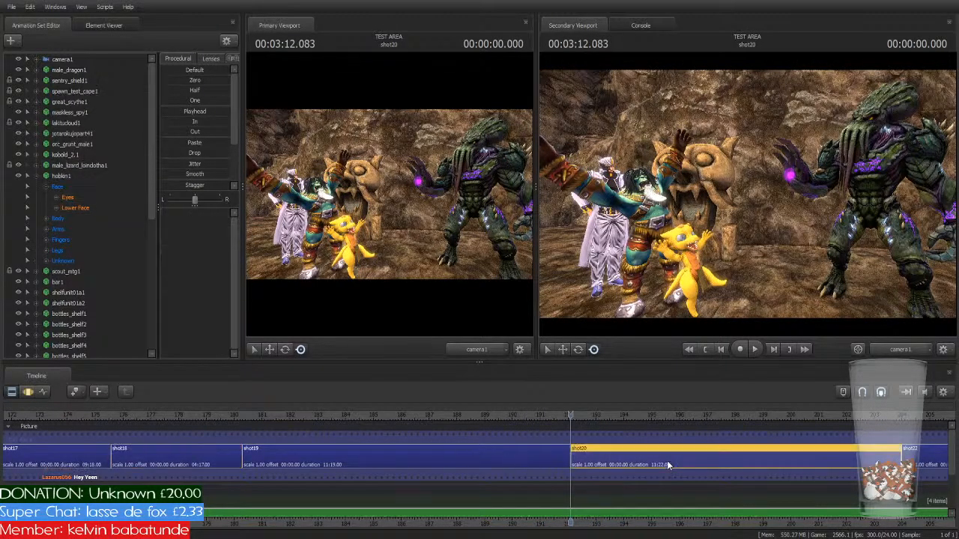
{"action": "left_click", "coordinate": [30, 391]}
{"action": "middle_click_drag", "start_coordinate": [164, 469], "coordinate": [119, 470]}
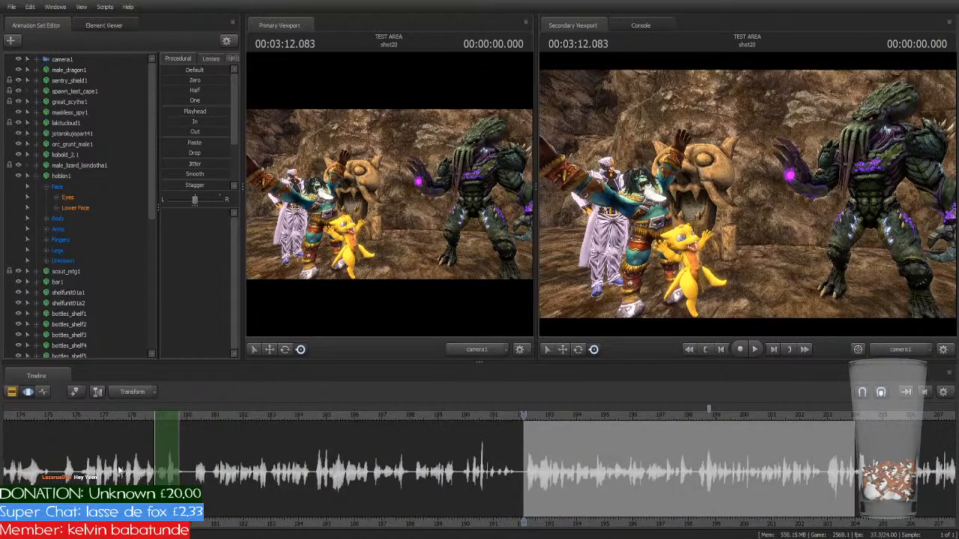
{"action": "left_click_drag", "start_coordinate": [163, 418], "coordinate": [533, 434]}
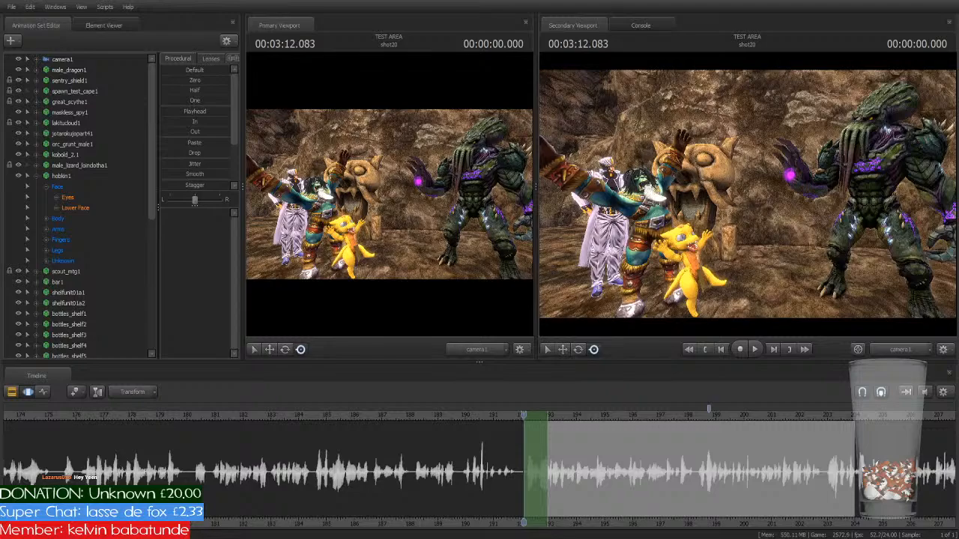
{"action": "scroll", "coordinate": [523, 470], "scroll_direction": "up", "scroll_amount": 6}
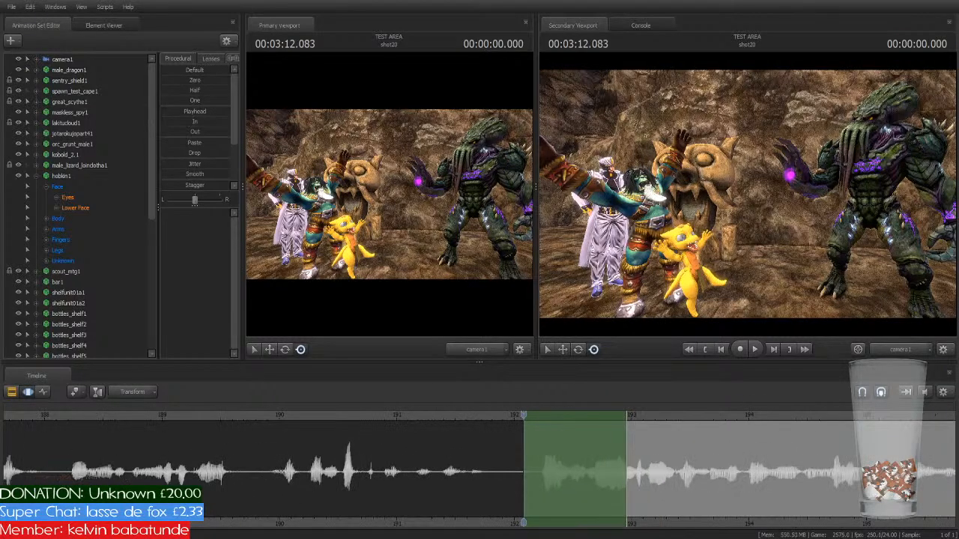
Step: Step through the shots following shot20 up to the start of shot23, checking which character appears in each
{"action": "middle_click_drag", "start_coordinate": [673, 504], "coordinate": [339, 486]}
{"action": "scroll", "coordinate": [515, 465], "scroll_direction": "down", "scroll_amount": 6}
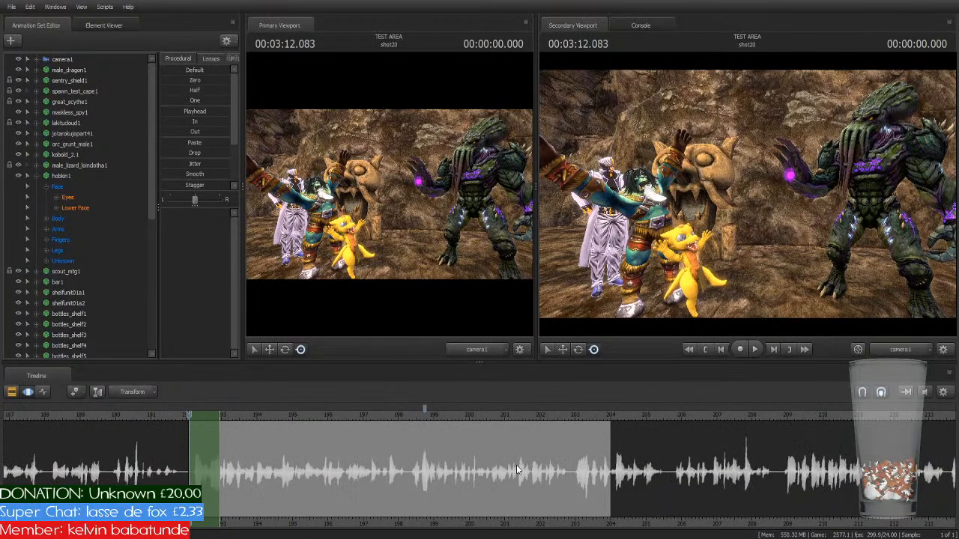
{"action": "left_click", "coordinate": [516, 469]}
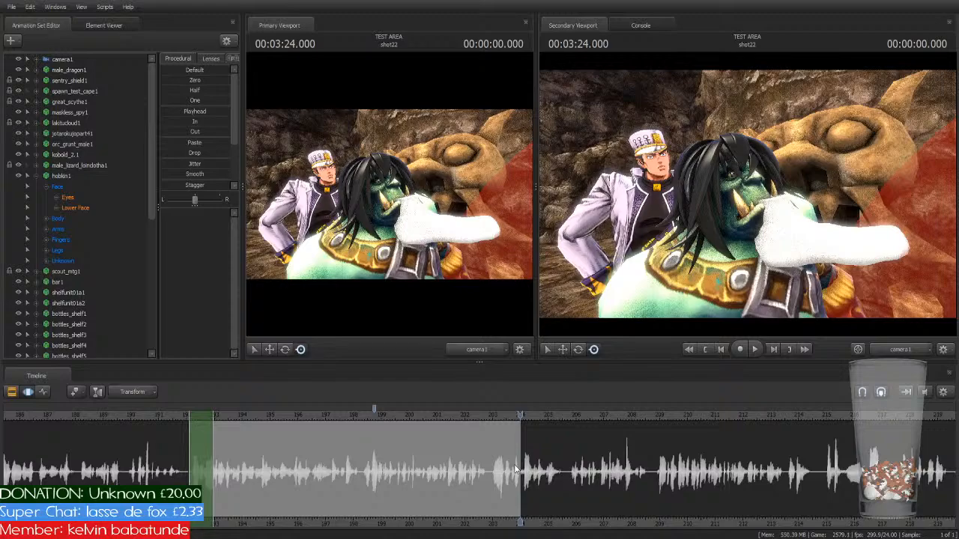
{"action": "scroll", "coordinate": [517, 470], "scroll_direction": "down", "scroll_amount": 3}
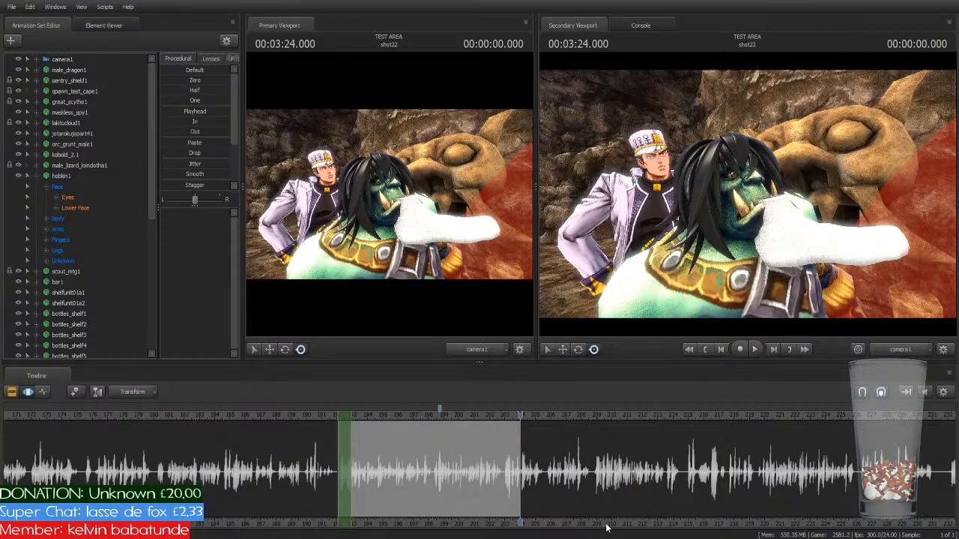
{"action": "middle_click_drag", "start_coordinate": [605, 526], "coordinate": [384, 489]}
{"action": "scroll", "coordinate": [387, 488], "scroll_direction": "down", "scroll_amount": 2}
{"action": "scroll", "coordinate": [403, 490], "scroll_direction": "down", "scroll_amount": 2}
{"action": "key", "text": "Down"}
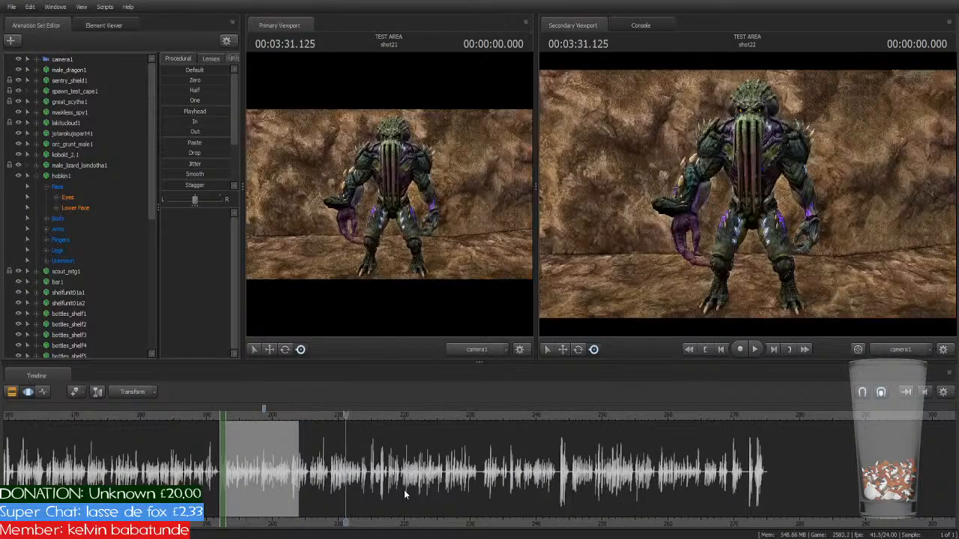
{"action": "key", "text": "Down"}
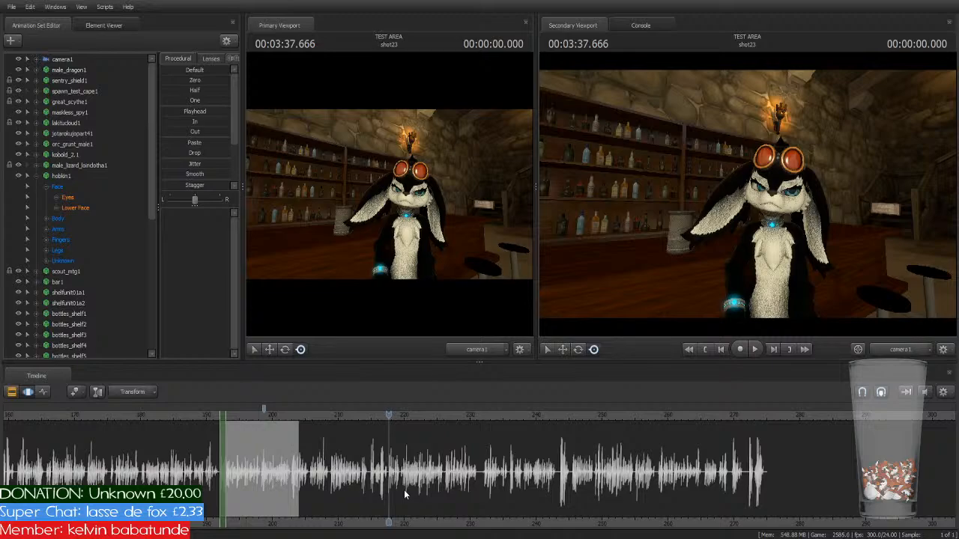
Step: Make shot23 active for motion editing and move the time selection to its start at about 217.7 s
{"action": "left_click", "coordinate": [9, 393]}
{"action": "left_click", "coordinate": [416, 457]}
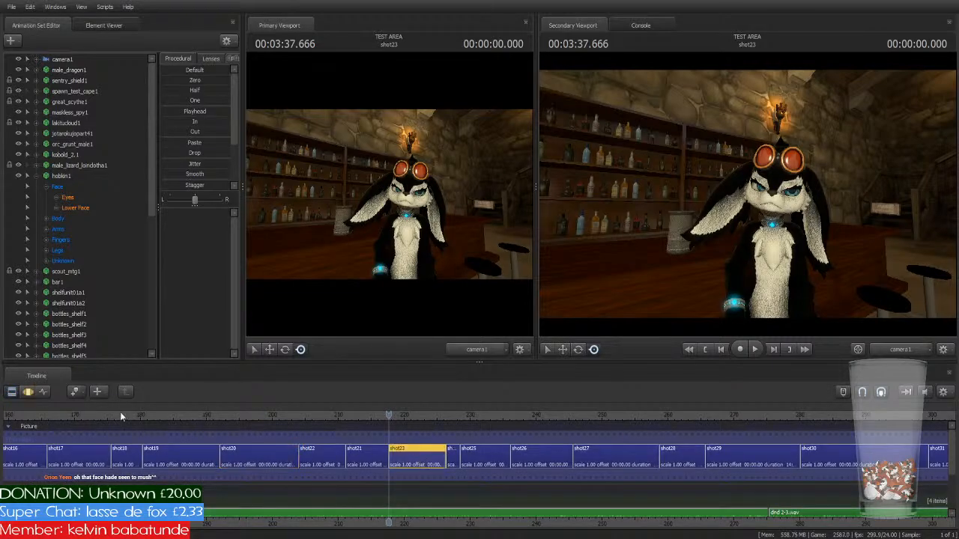
{"action": "left_click", "coordinate": [27, 392]}
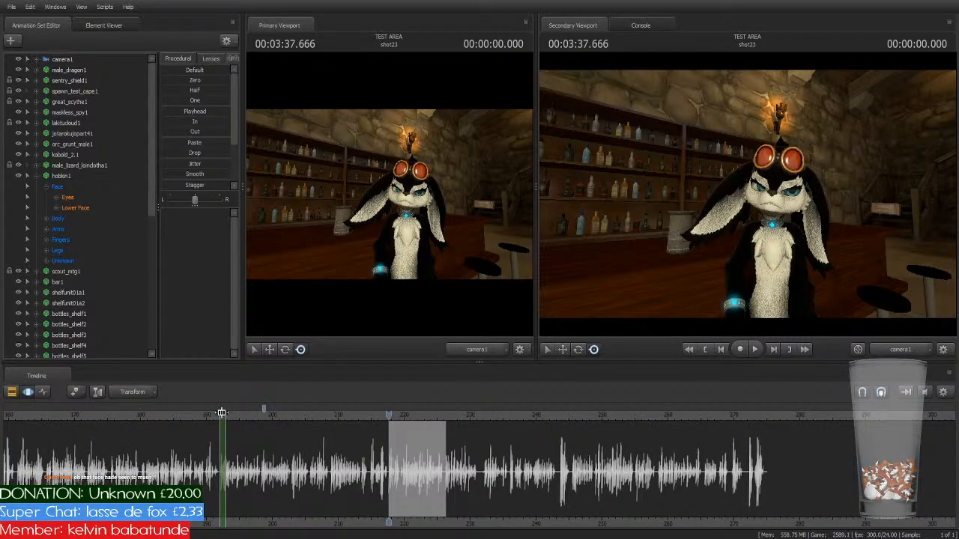
{"action": "left_click", "coordinate": [239, 420]}
{"action": "left_click_drag", "start_coordinate": [242, 421], "coordinate": [395, 437]}
{"action": "scroll", "coordinate": [411, 443], "scroll_direction": "up", "scroll_amount": 10}
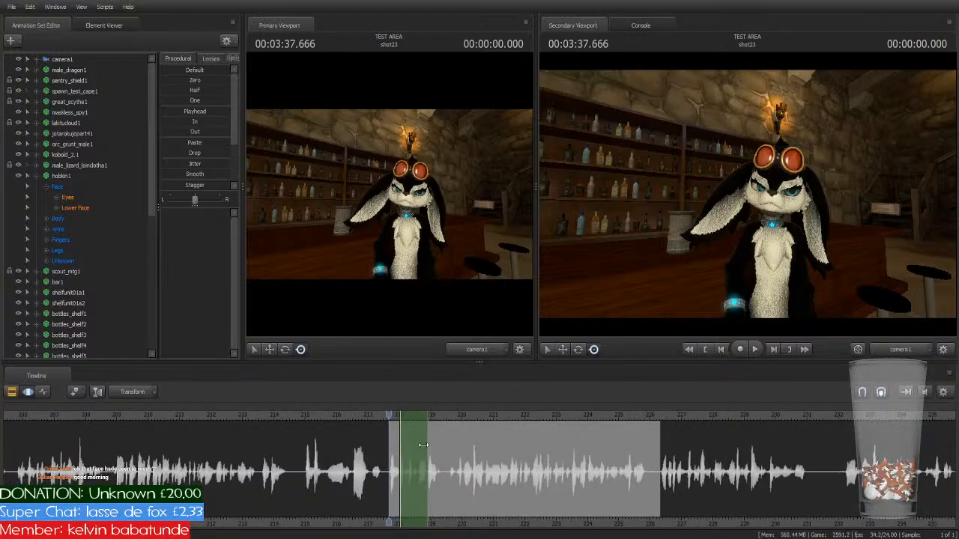
{"action": "scroll", "coordinate": [430, 445], "scroll_direction": "up", "scroll_amount": 1}
{"action": "left_click_drag", "start_coordinate": [469, 415], "coordinate": [430, 424]}
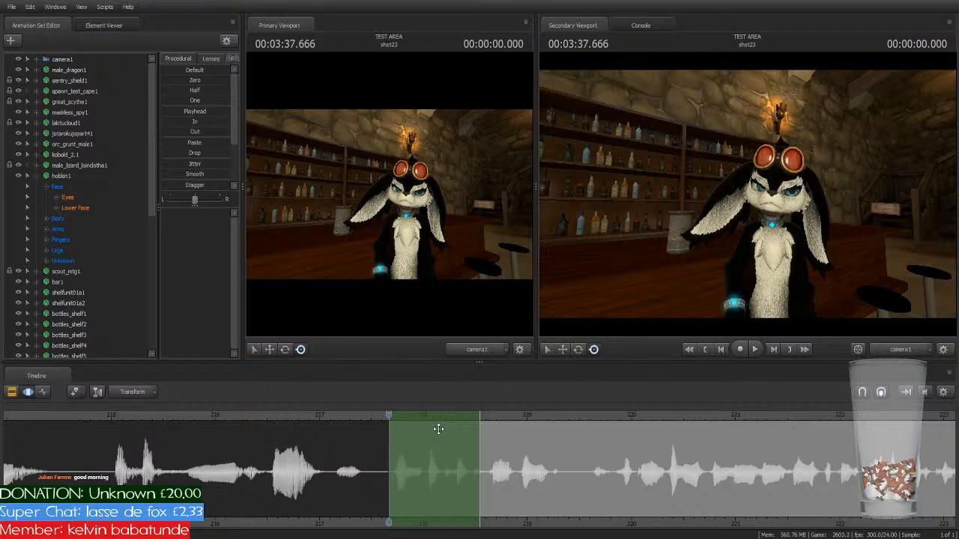
{"action": "scroll", "coordinate": [438, 428], "scroll_direction": "up", "scroll_amount": 5}
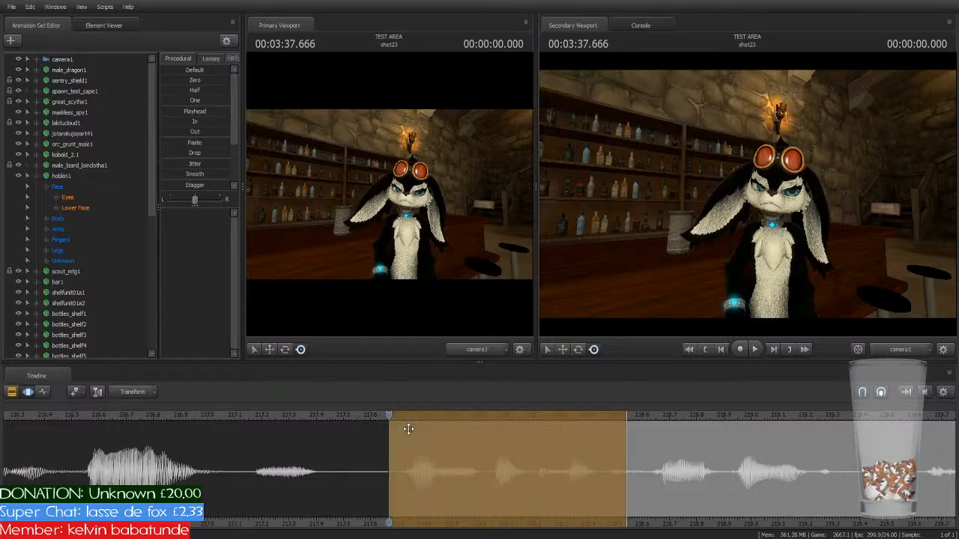
Step: Lip-sync hobkin1's Lower Face from the start of shot23 to about 219.2 s, playing back the dialogue and applying the change
{"action": "left_click", "coordinate": [74, 208]}
{"action": "left_click", "coordinate": [472, 456]}
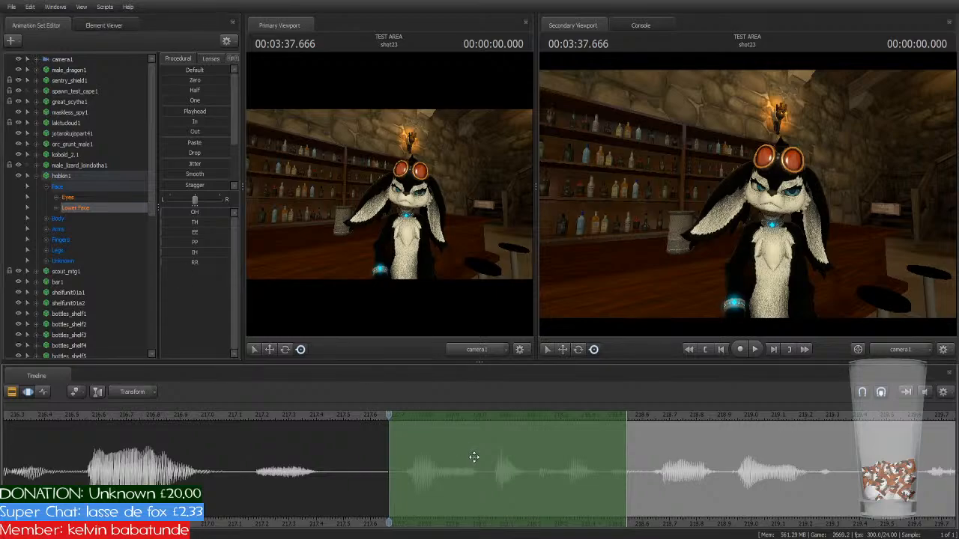
{"action": "key", "text": "space"}
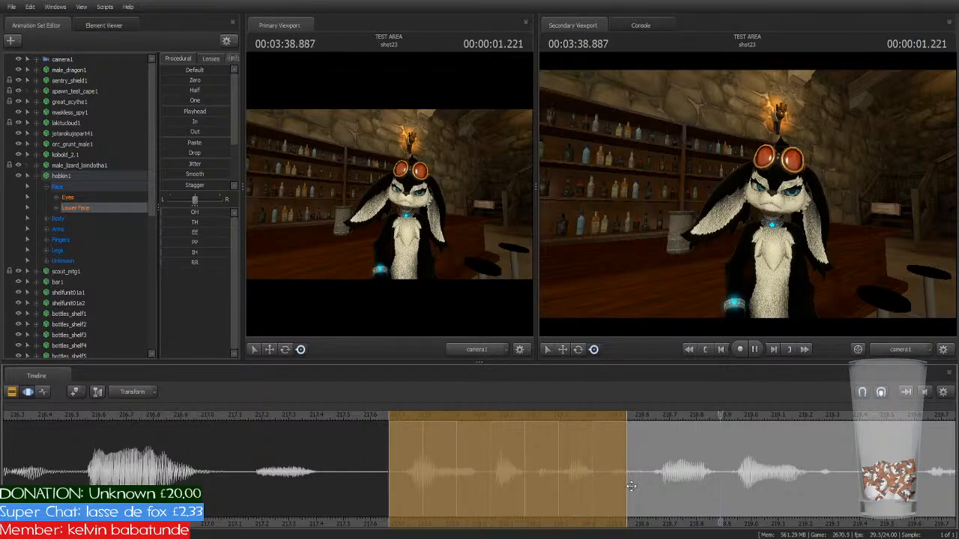
{"action": "key", "text": "space"}
{"action": "left_click_drag", "start_coordinate": [626, 454], "coordinate": [797, 494]}
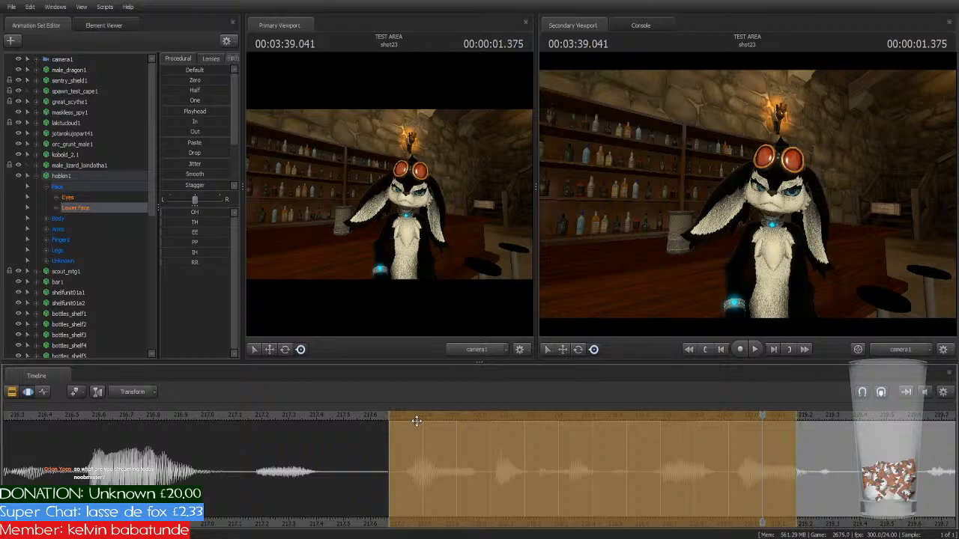
{"action": "left_click", "coordinate": [384, 409]}
{"action": "key", "text": "space"}
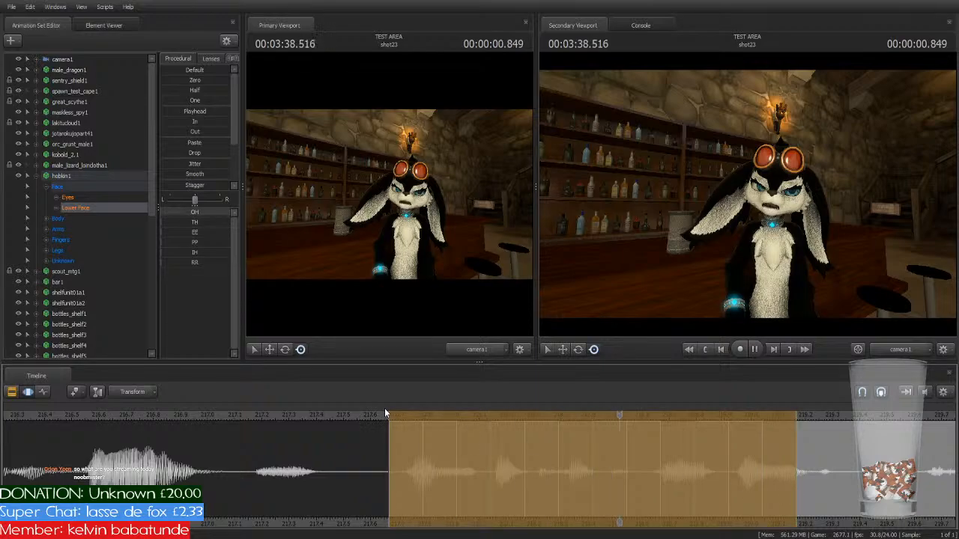
{"action": "middle_click_drag", "start_coordinate": [845, 527], "coordinate": [346, 482]}
{"action": "key", "text": "Return"}
Step: Move the time selection to about 219.6 s, start lip-syncing the Lower Face there, shorten the selection to 219.75 s and play the dialogue
{"action": "scroll", "coordinate": [229, 441], "scroll_direction": "down", "scroll_amount": 2}
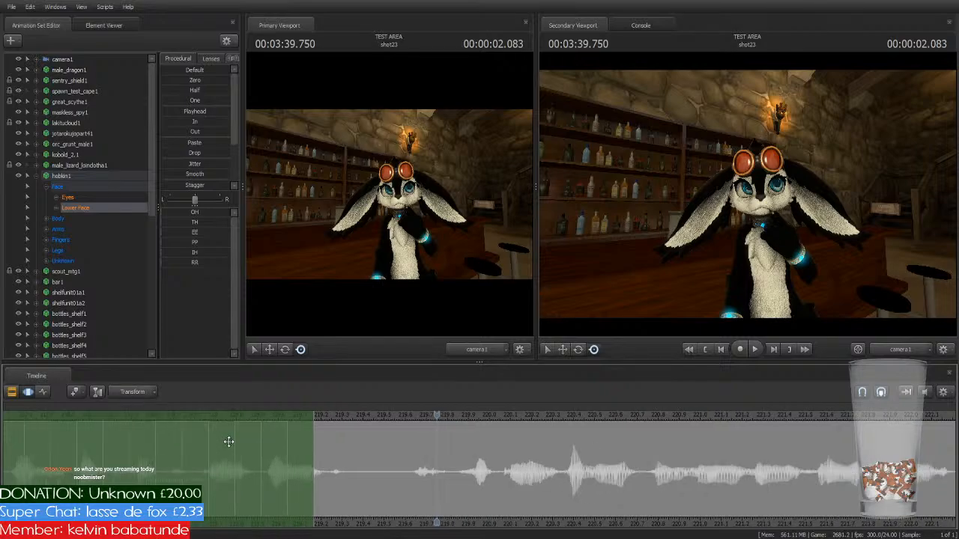
{"action": "scroll", "coordinate": [152, 417], "scroll_direction": "down", "scroll_amount": 1}
{"action": "left_click_drag", "start_coordinate": [145, 417], "coordinate": [508, 432]}
{"action": "key", "text": "2"}
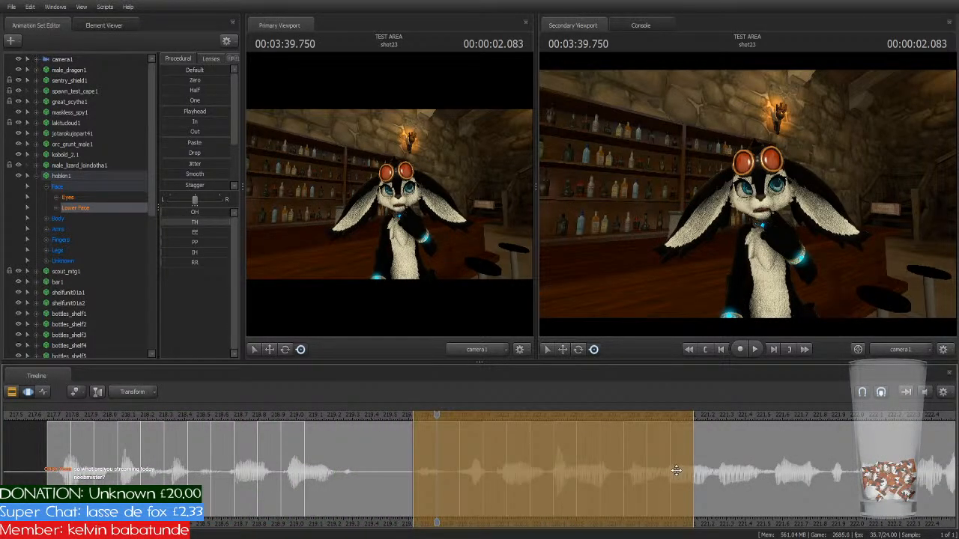
{"action": "left_click_drag", "start_coordinate": [692, 457], "coordinate": [436, 461]}
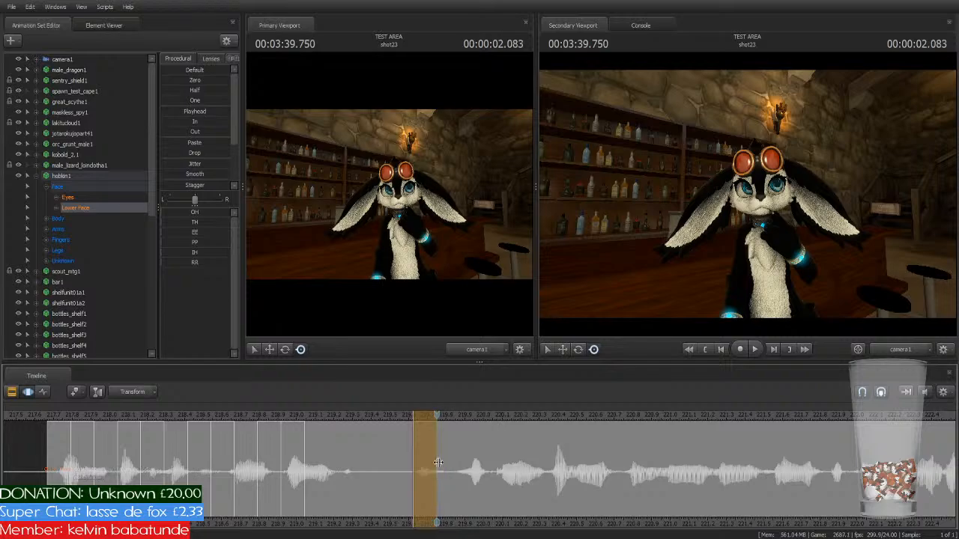
{"action": "key", "text": "space"}
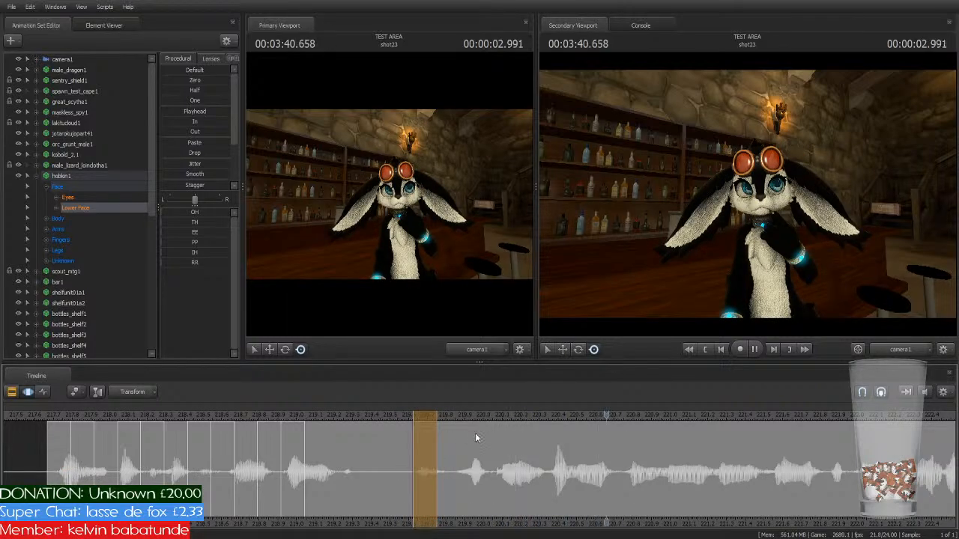
{"action": "key", "text": "space"}
Step: Extend the Lower Face lip-sync selection to 222.25 s, play it back from before its start and apply the change
{"action": "left_click_drag", "start_coordinate": [438, 448], "coordinate": [896, 497]}
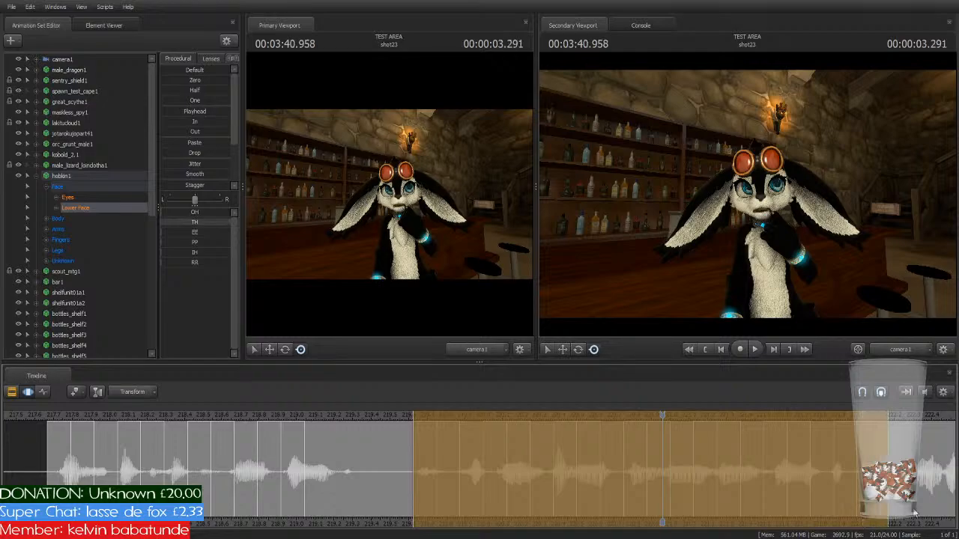
{"action": "middle_click_drag", "start_coordinate": [924, 521], "coordinate": [569, 499]}
{"action": "scroll", "coordinate": [569, 498], "scroll_direction": "down", "scroll_amount": 1}
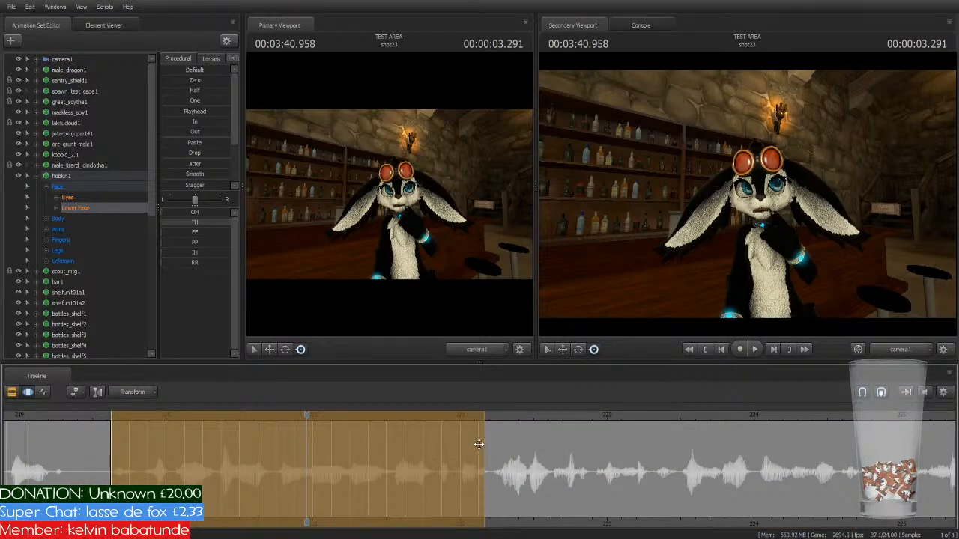
{"action": "left_click_drag", "start_coordinate": [483, 446], "coordinate": [498, 477]}
{"action": "left_click", "coordinate": [87, 417]}
{"action": "key", "text": "space"}
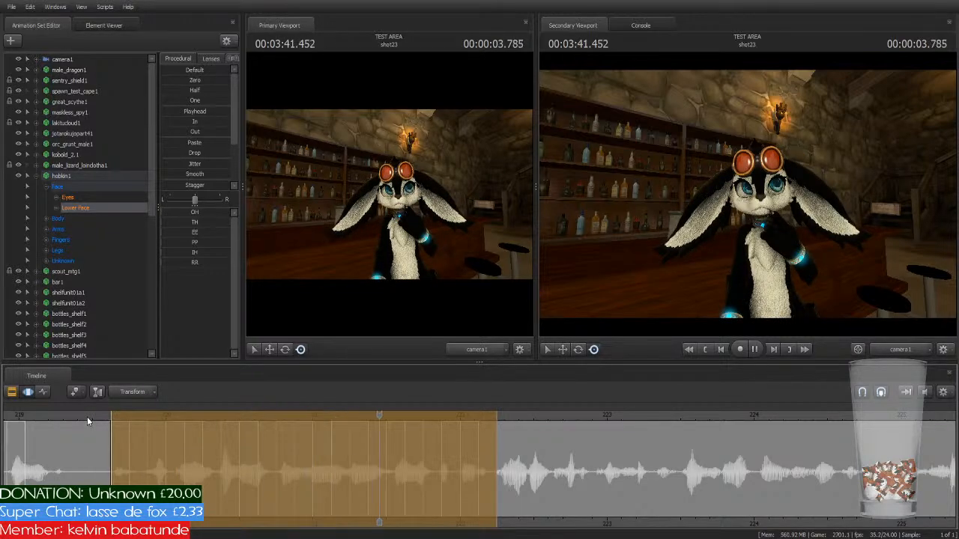
{"action": "key", "text": "space"}
{"action": "left_click", "coordinate": [448, 471]}
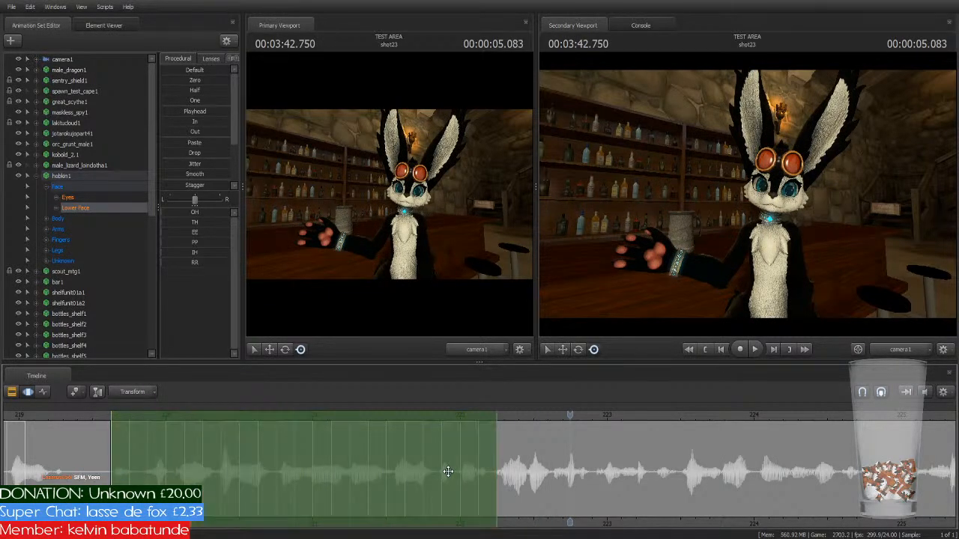
Step: Lip-sync the Lower Face from 222.25 s to about 224.9 s, checking it in playback and applying the change
{"action": "left_click_drag", "start_coordinate": [569, 414], "coordinate": [496, 415]}
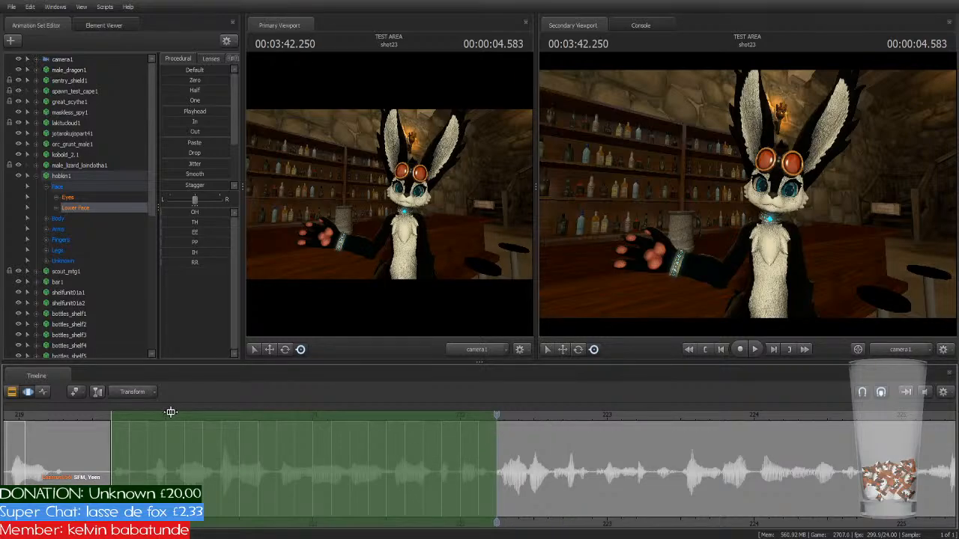
{"action": "left_click_drag", "start_coordinate": [154, 414], "coordinate": [541, 442]}
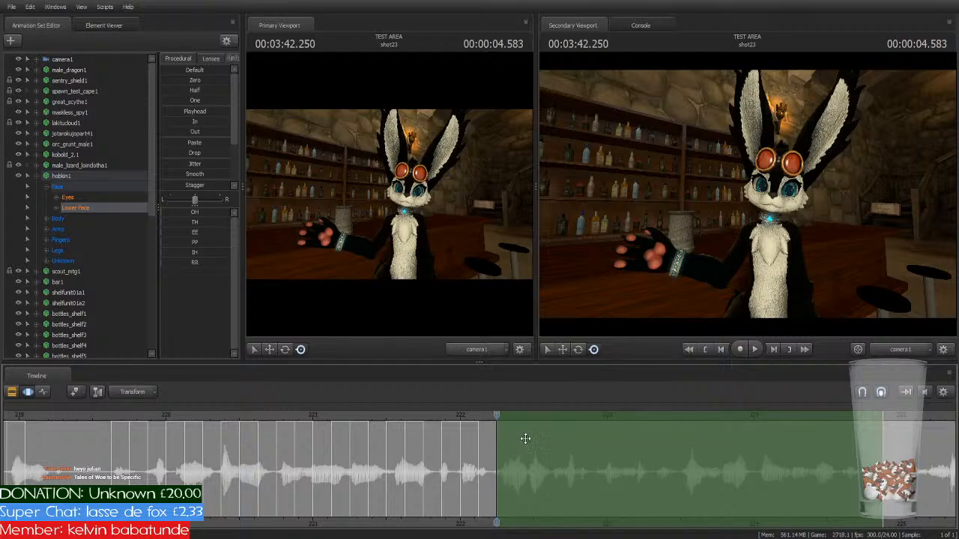
{"action": "scroll", "coordinate": [524, 438], "scroll_direction": "down", "scroll_amount": 2}
{"action": "middle_click_drag", "start_coordinate": [813, 519], "coordinate": [717, 519]}
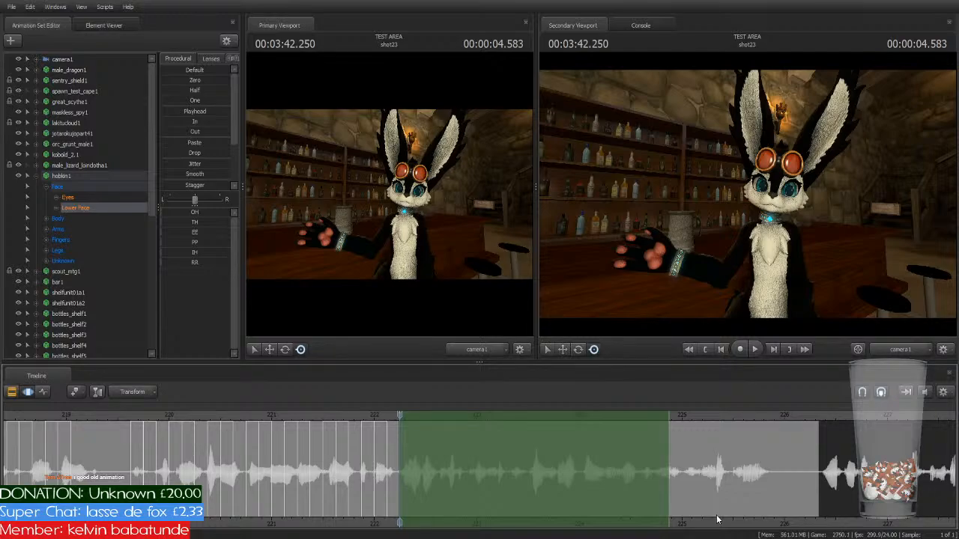
{"action": "scroll", "coordinate": [442, 460], "scroll_direction": "up", "scroll_amount": 3}
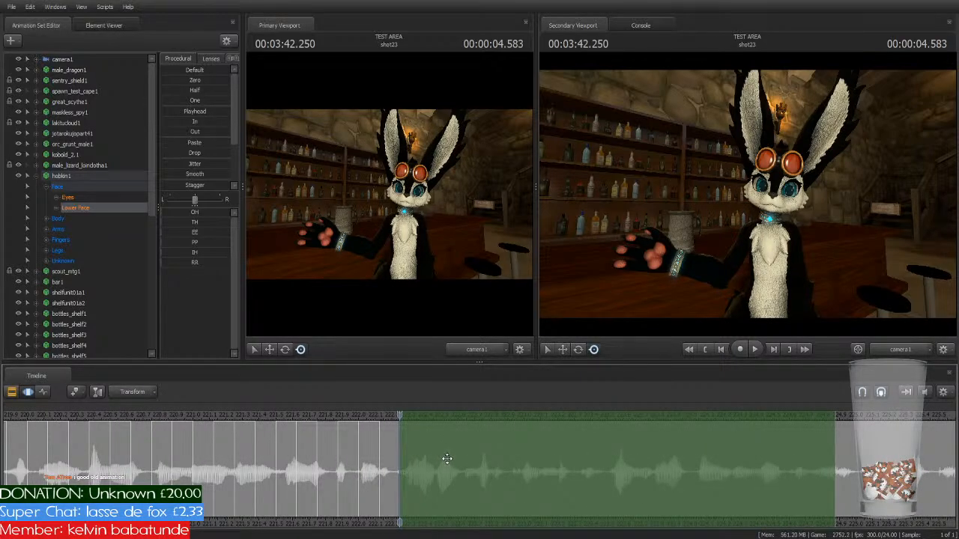
{"action": "left_click", "coordinate": [447, 458]}
{"action": "key", "text": "space"}
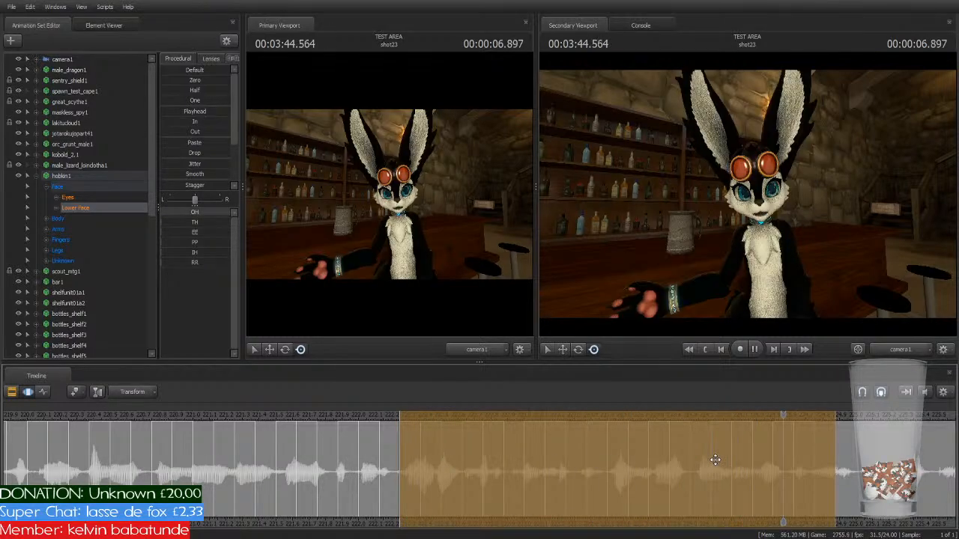
{"action": "key", "text": "space"}
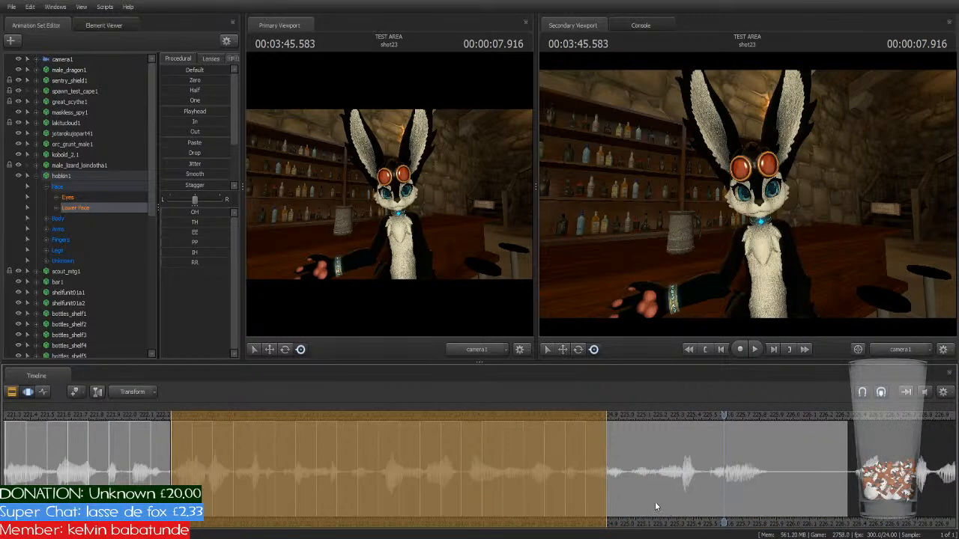
{"action": "left_click", "coordinate": [654, 501]}
Step: Lip-sync shot23's last phrase from 224.875 s to 225.875 s and play the film on into shot28
{"action": "left_click_drag", "start_coordinate": [709, 414], "coordinate": [608, 427]}
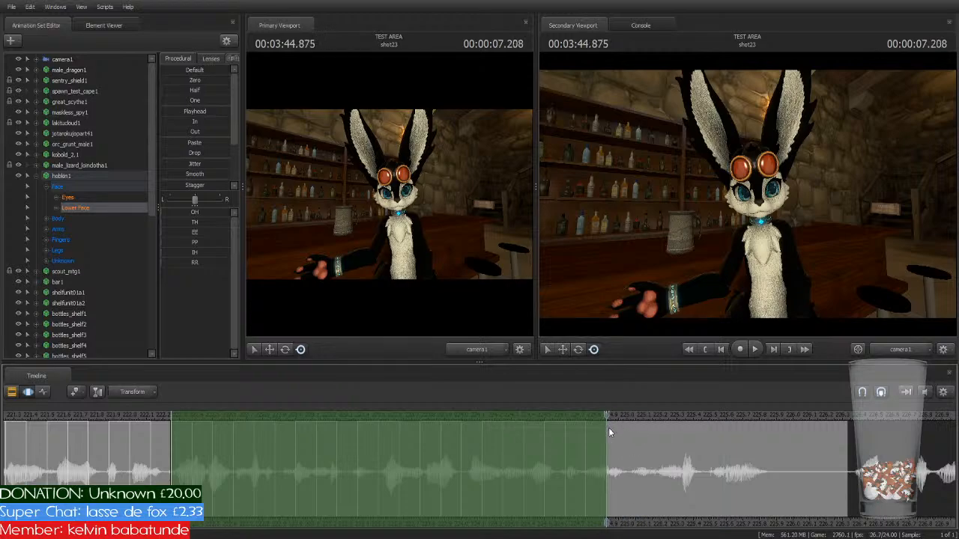
{"action": "left_click_drag", "start_coordinate": [236, 414], "coordinate": [737, 457]}
{"action": "left_click", "coordinate": [738, 457]}
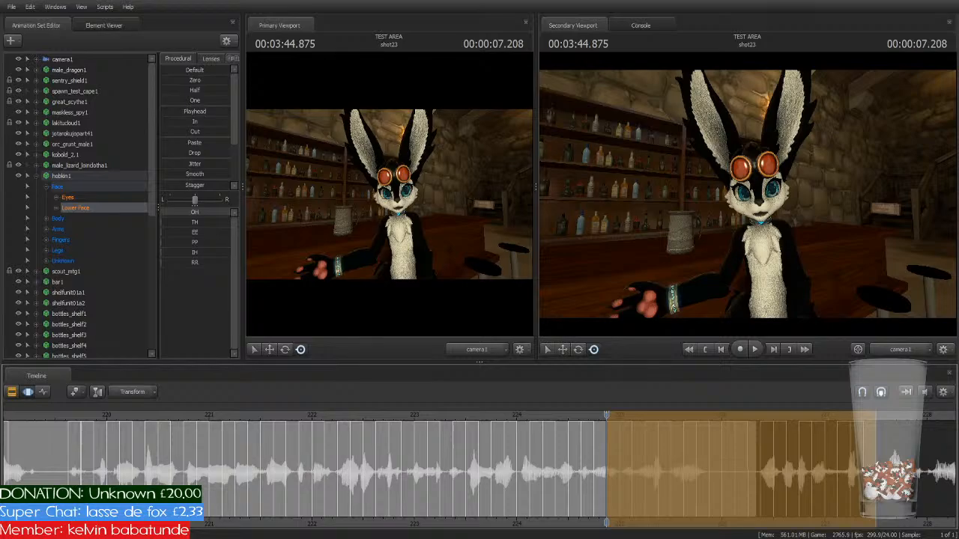
{"action": "left_click_drag", "start_coordinate": [874, 458], "coordinate": [710, 497]}
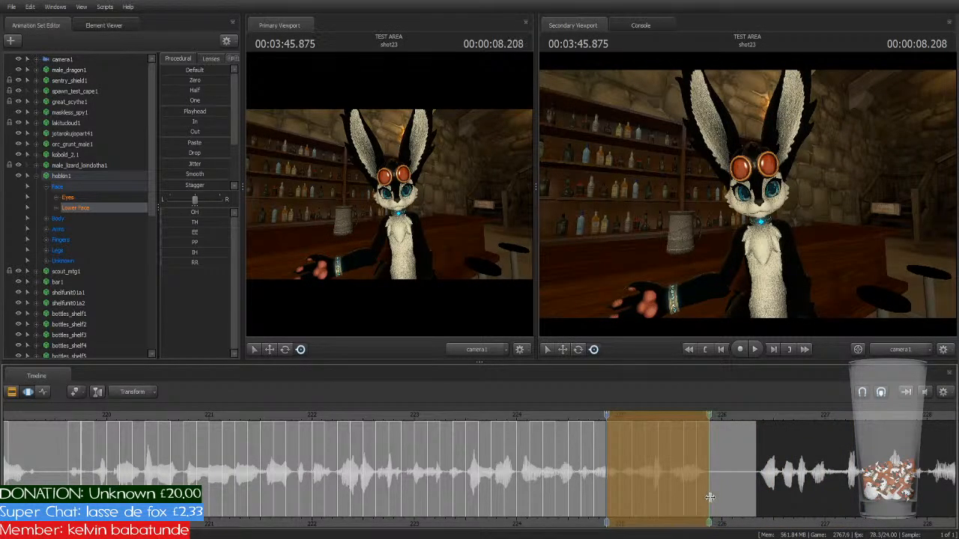
{"action": "key", "text": "space"}
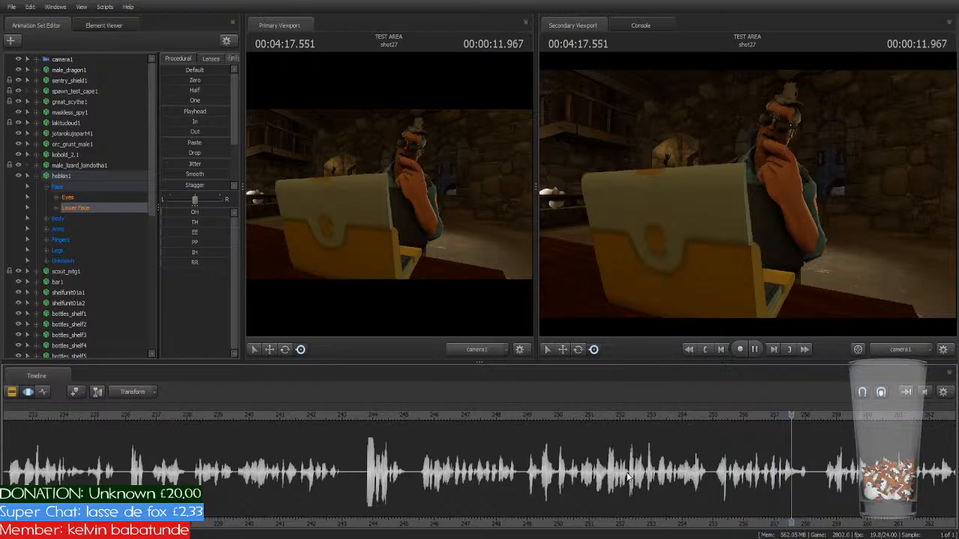
{"action": "key", "text": "space"}
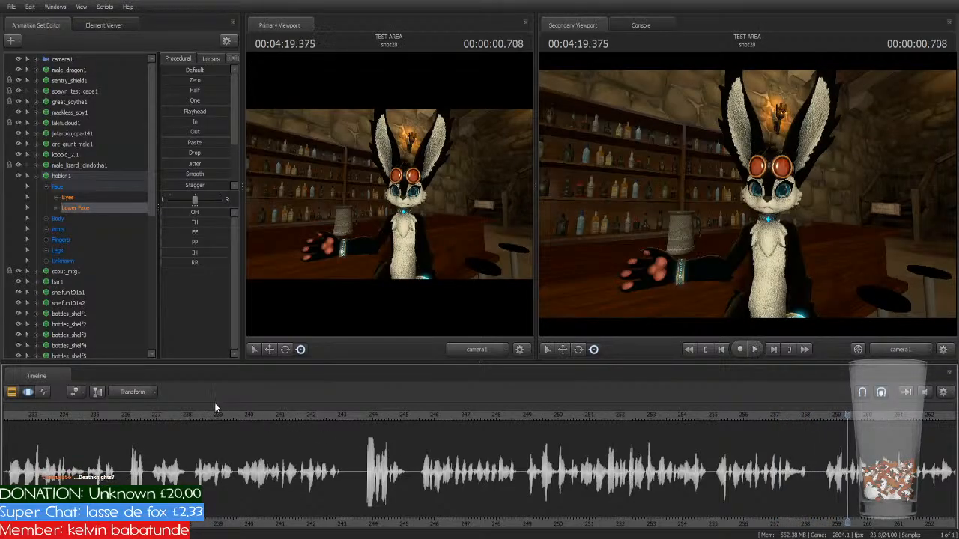
Step: Make shot28 active for motion editing and move the time selection to its start at about 258.7 s
{"action": "left_click", "coordinate": [11, 392]}
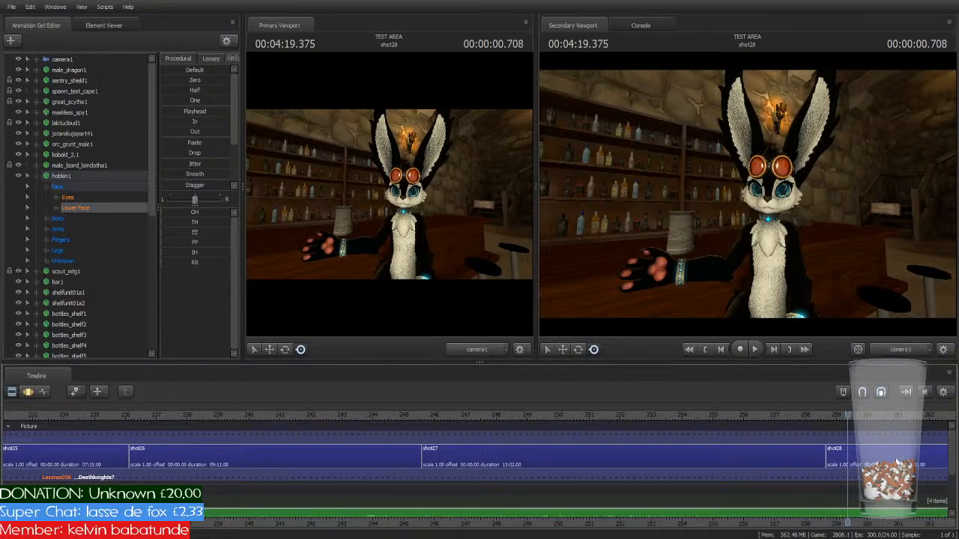
{"action": "left_click", "coordinate": [897, 463]}
{"action": "key", "text": "Up"}
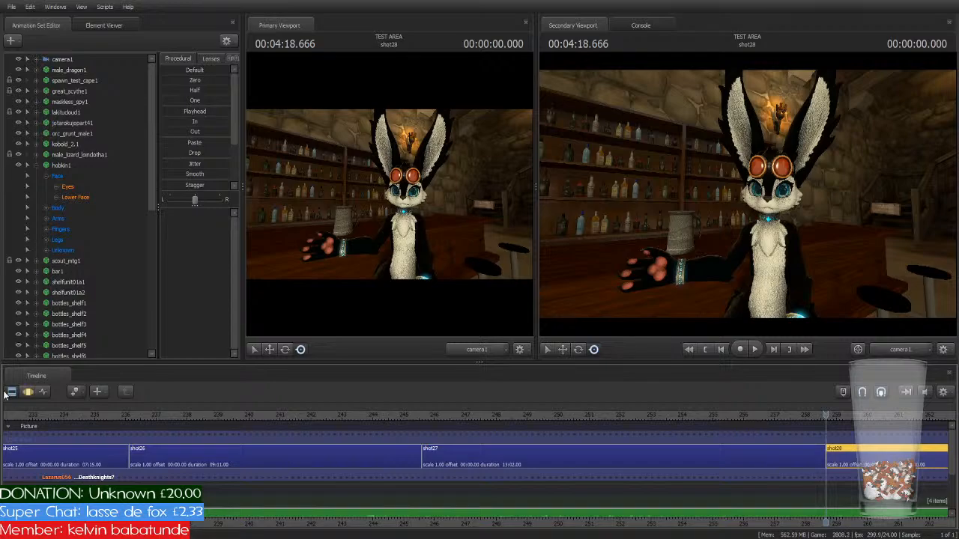
{"action": "left_click", "coordinate": [28, 392]}
{"action": "scroll", "coordinate": [618, 427], "scroll_direction": "down", "scroll_amount": 2}
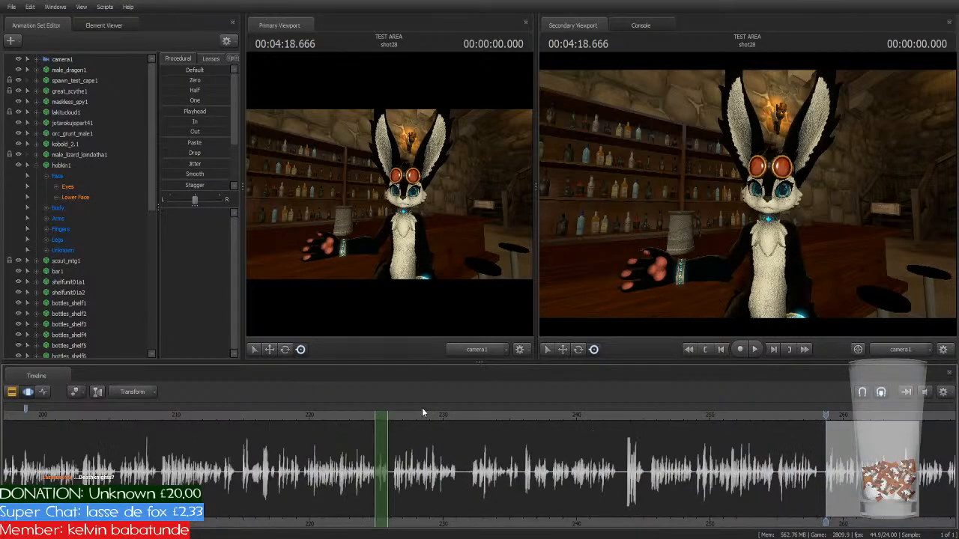
{"action": "left_click_drag", "start_coordinate": [381, 416], "coordinate": [832, 442]}
{"action": "scroll", "coordinate": [844, 460], "scroll_direction": "up", "scroll_amount": 3}
{"action": "scroll", "coordinate": [844, 461], "scroll_direction": "up", "scroll_amount": 2}
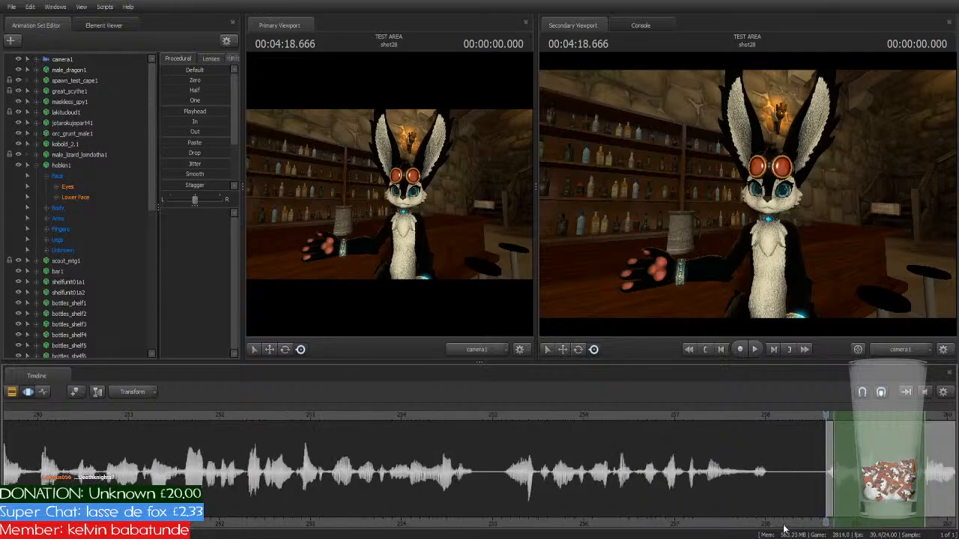
{"action": "middle_click_drag", "start_coordinate": [783, 524], "coordinate": [473, 498]}
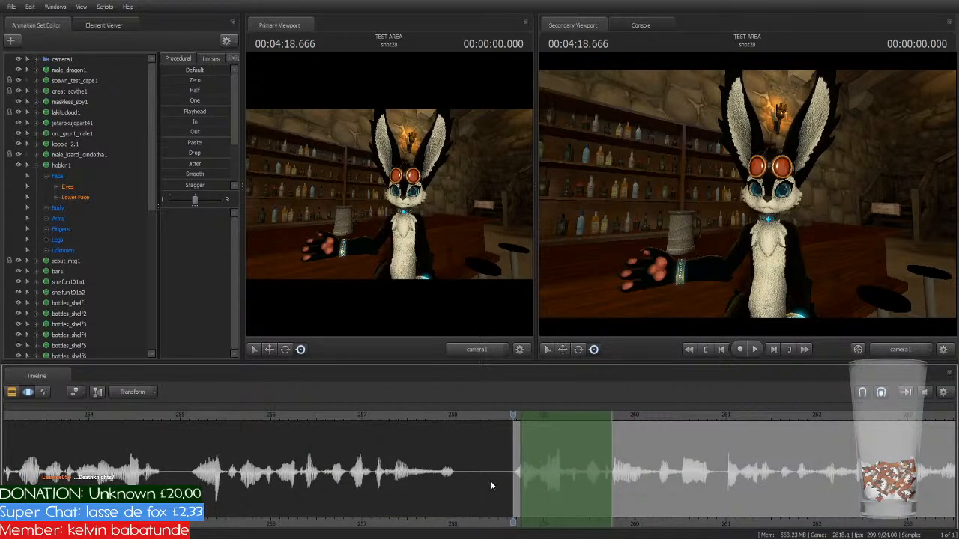
{"action": "scroll", "coordinate": [565, 458], "scroll_direction": "up", "scroll_amount": 3}
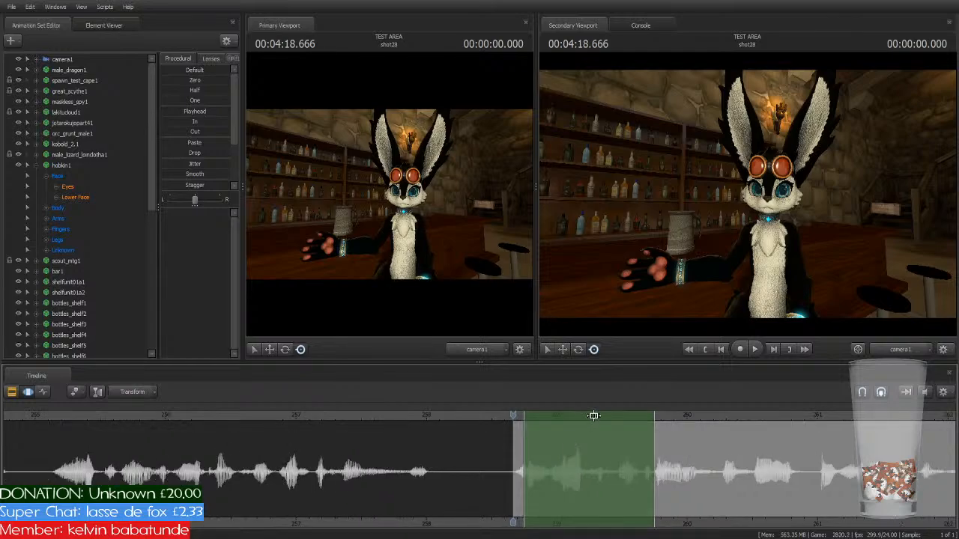
{"action": "left_click_drag", "start_coordinate": [593, 415], "coordinate": [585, 418]}
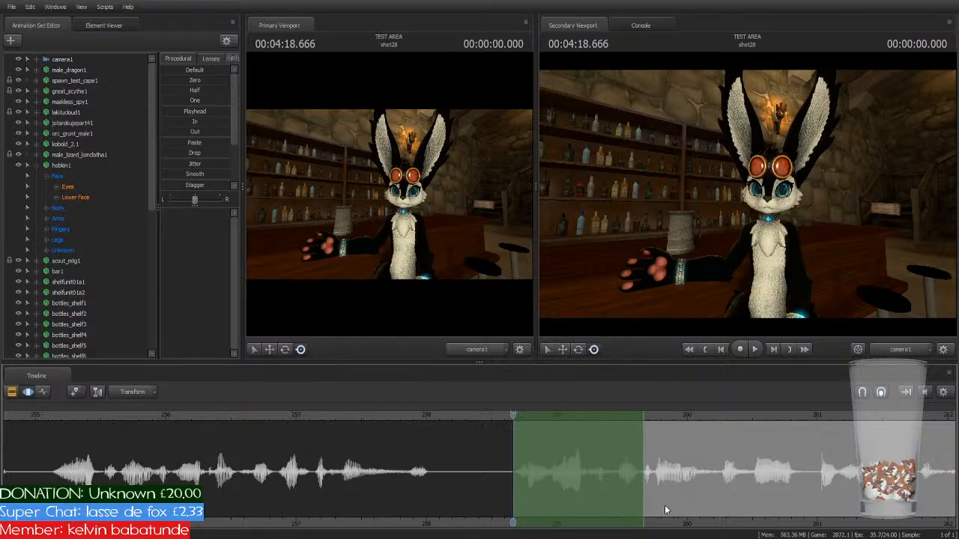
Step: Select hobkin1's Lower Face, extend the lip-sync selection from shot28's start to about 261.3 s and play it back
{"action": "middle_click_drag", "start_coordinate": [685, 522], "coordinate": [397, 464]}
{"action": "scroll", "coordinate": [412, 450], "scroll_direction": "down", "scroll_amount": 1}
{"action": "scroll", "coordinate": [411, 450], "scroll_direction": "down", "scroll_amount": 1}
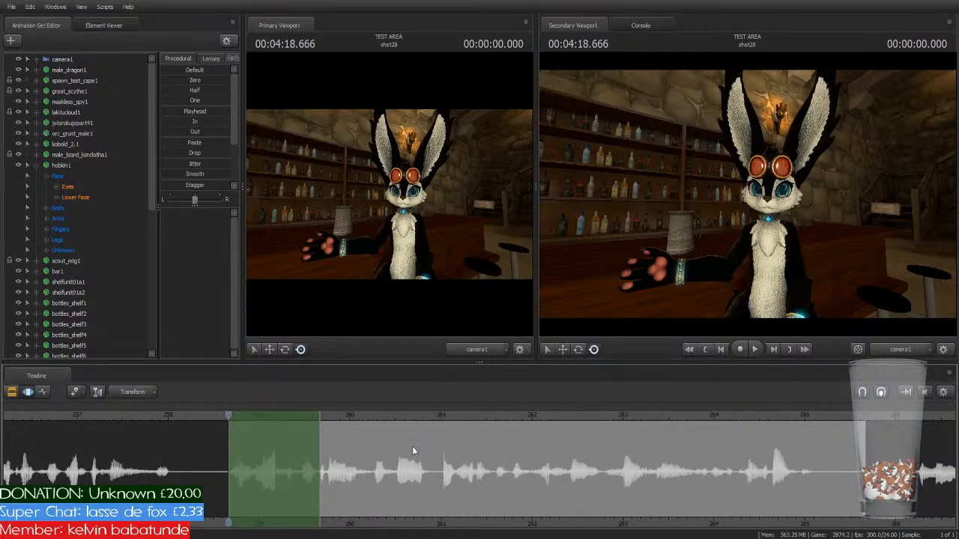
{"action": "key", "text": "alt"}
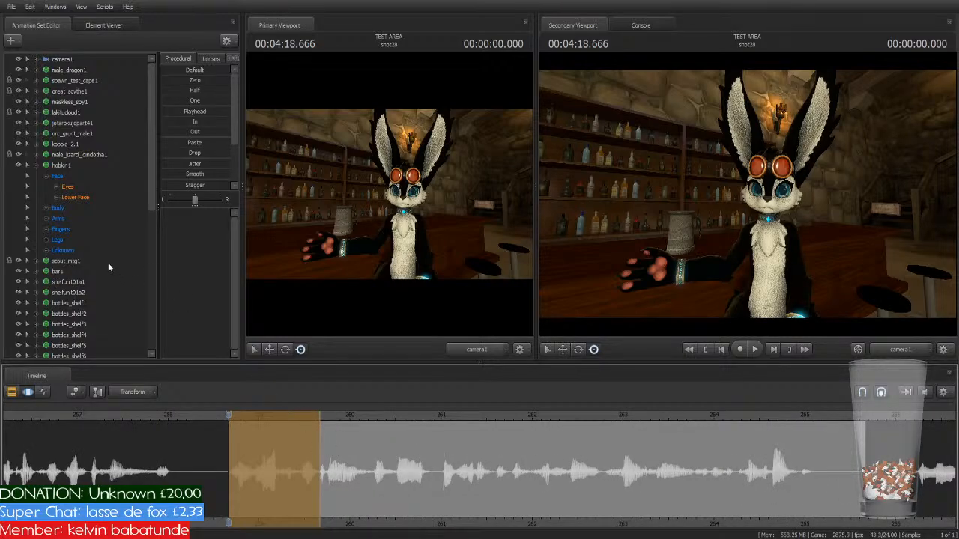
{"action": "left_click", "coordinate": [84, 190]}
{"action": "left_click", "coordinate": [84, 195]}
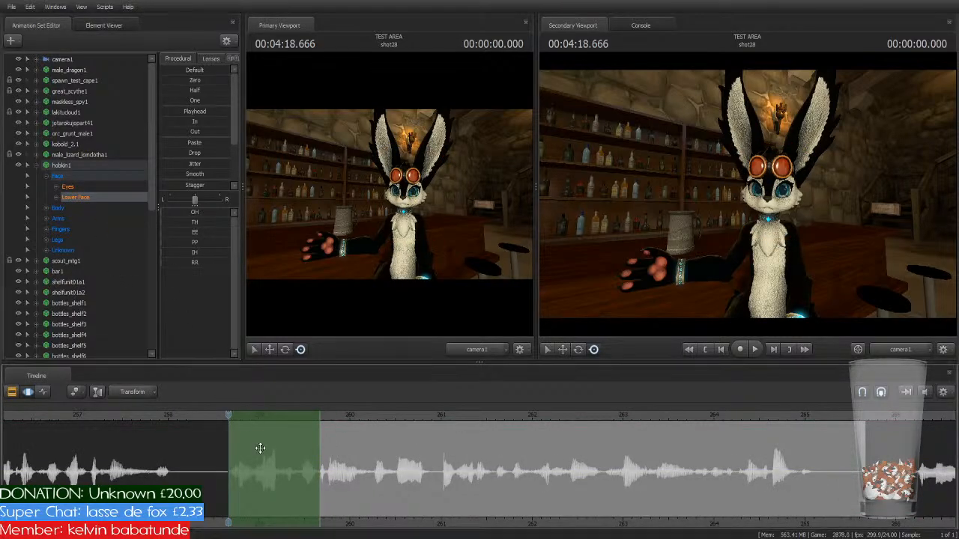
{"action": "key", "text": "1"}
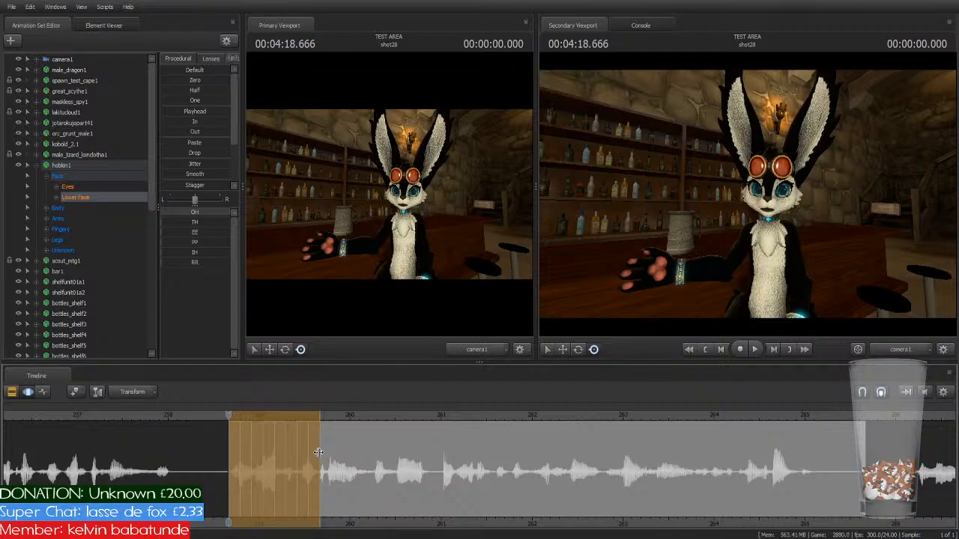
{"action": "left_click_drag", "start_coordinate": [318, 453], "coordinate": [465, 506]}
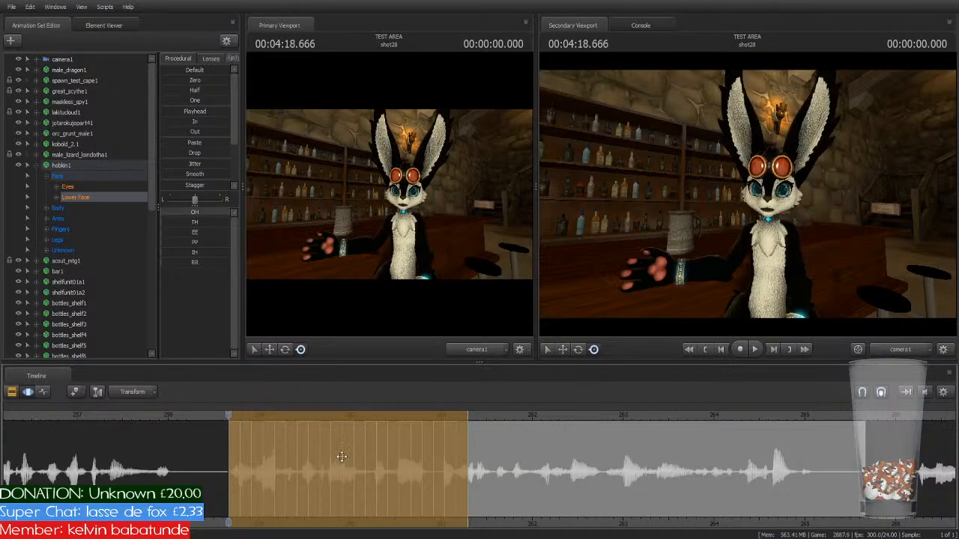
{"action": "key", "text": "space"}
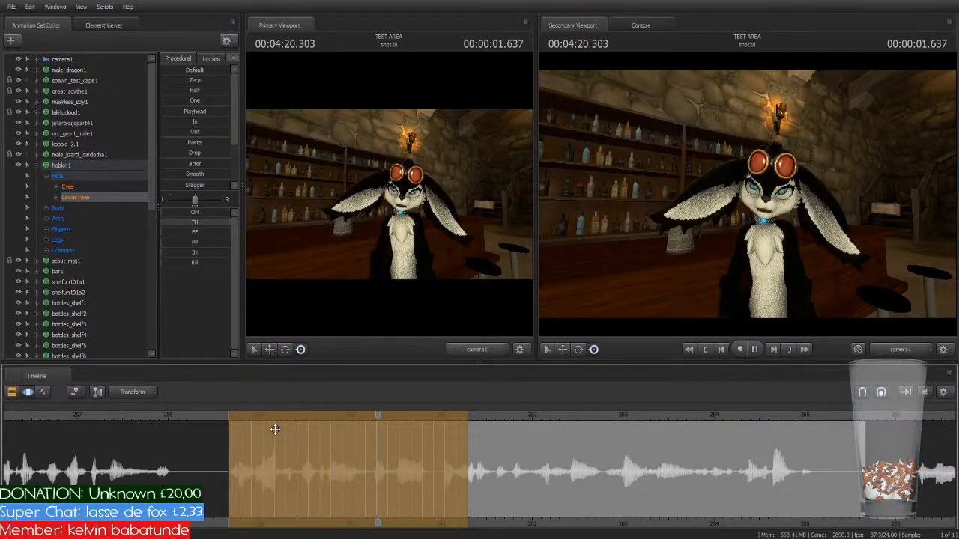
{"action": "key", "text": "space"}
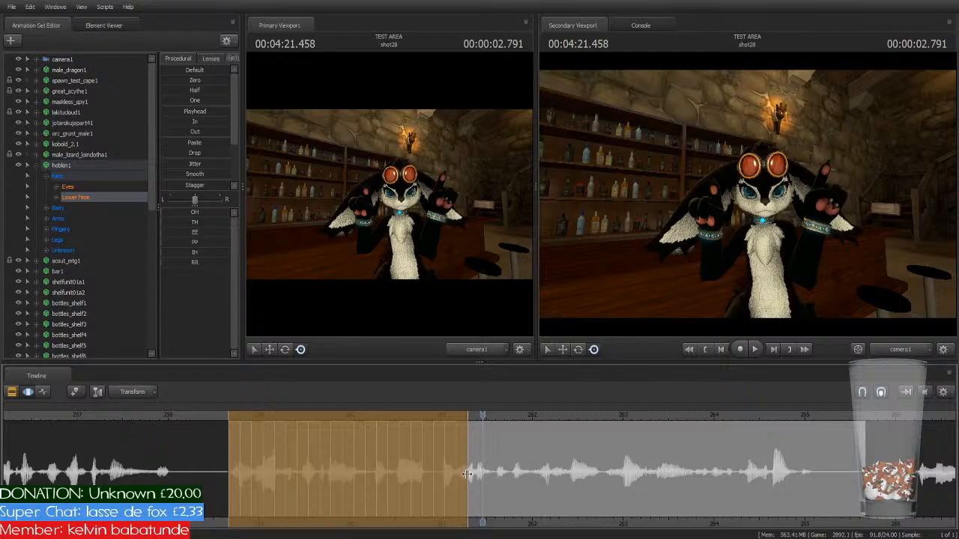
Step: Shorten the Lower Face lip-sync selection to end at about 260.8 s, play it from before its start and apply the change
{"action": "left_click_drag", "start_coordinate": [466, 474], "coordinate": [425, 493]}
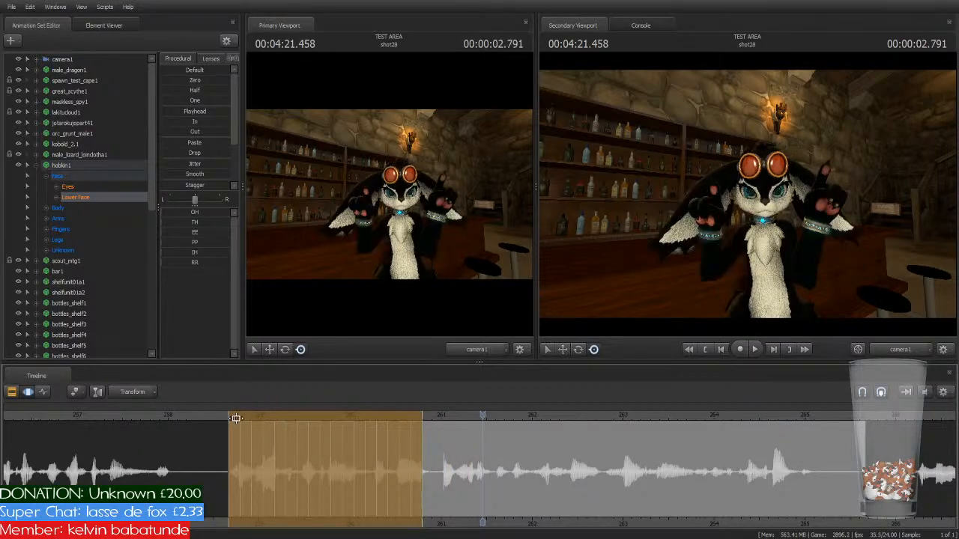
{"action": "left_click", "coordinate": [221, 415]}
{"action": "key", "text": "space"}
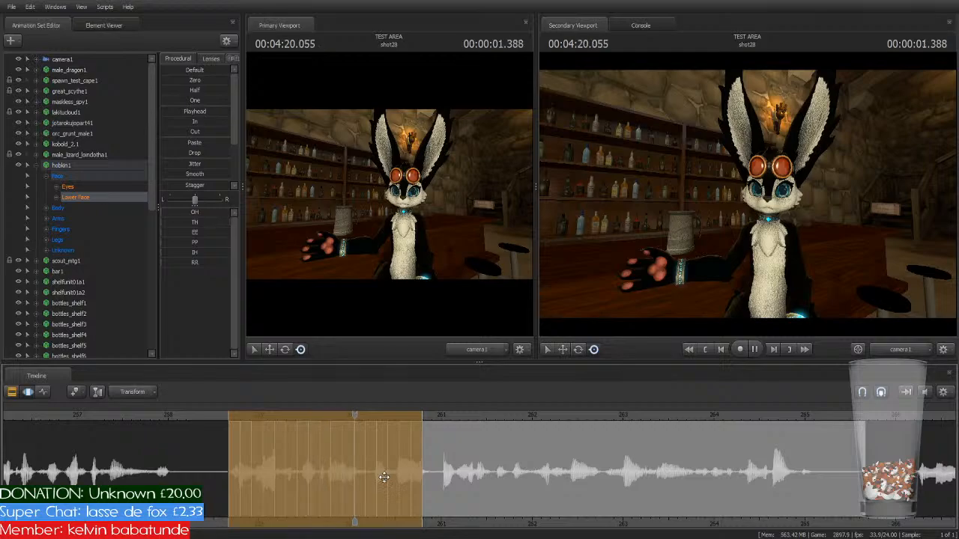
{"action": "key", "text": "space"}
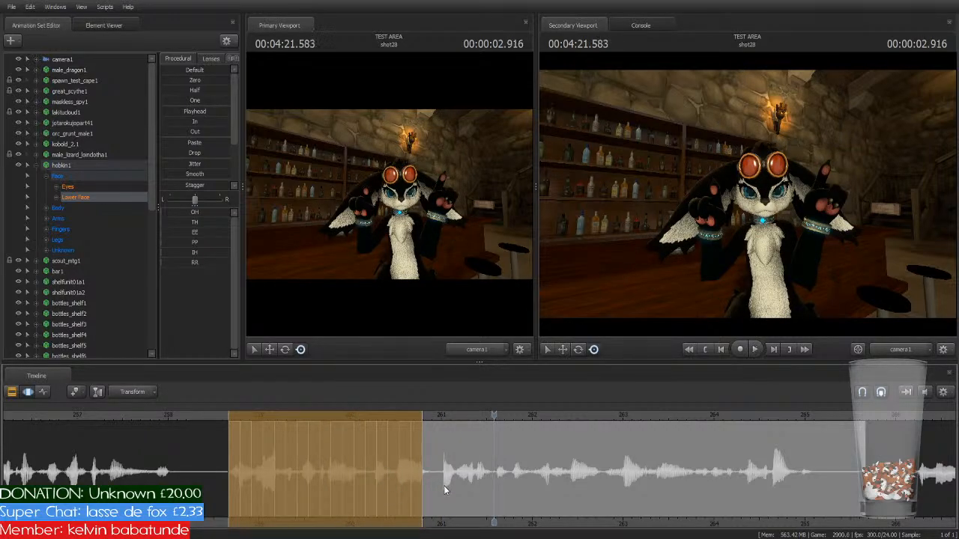
{"action": "key", "text": "Return"}
Step: Lip-sync the Lower Face from about 261 s to 263.625 s, checking it in playback, and return the playhead to its end
{"action": "left_click_drag", "start_coordinate": [305, 415], "coordinate": [515, 426]}
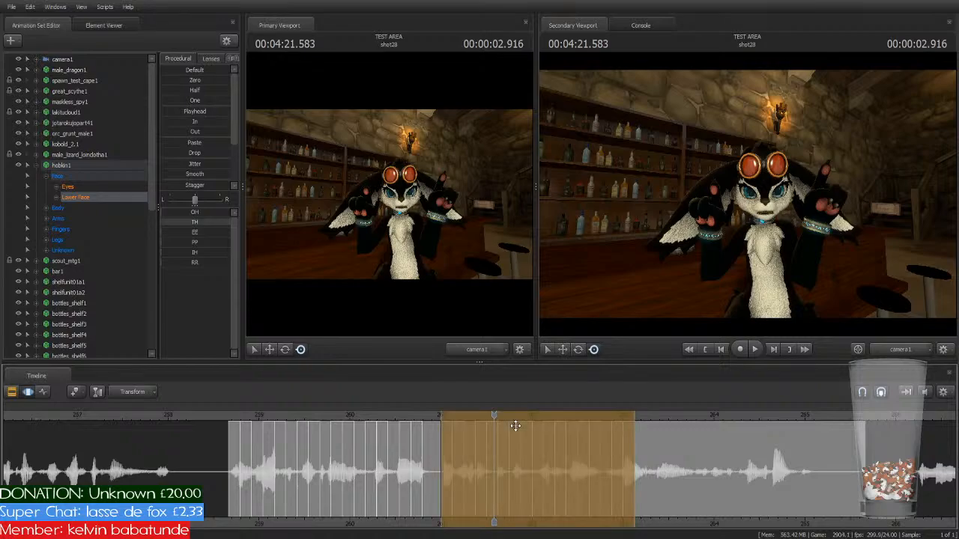
{"action": "key", "text": "space"}
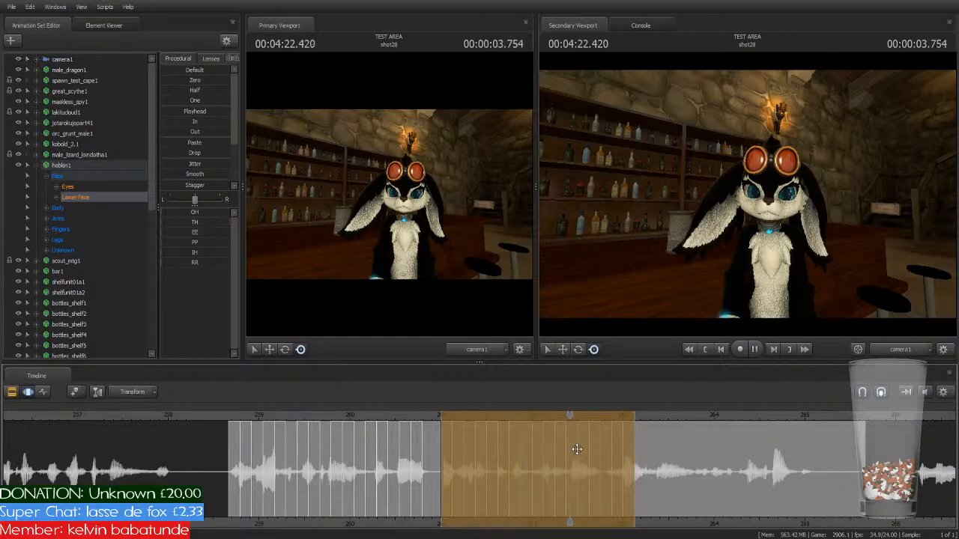
{"action": "key", "text": "space"}
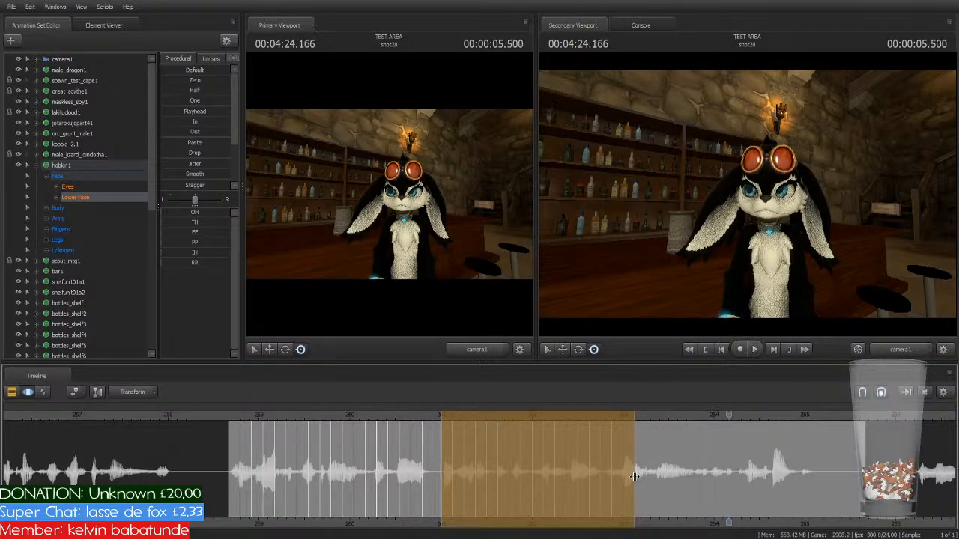
{"action": "left_click_drag", "start_coordinate": [635, 476], "coordinate": [681, 490]}
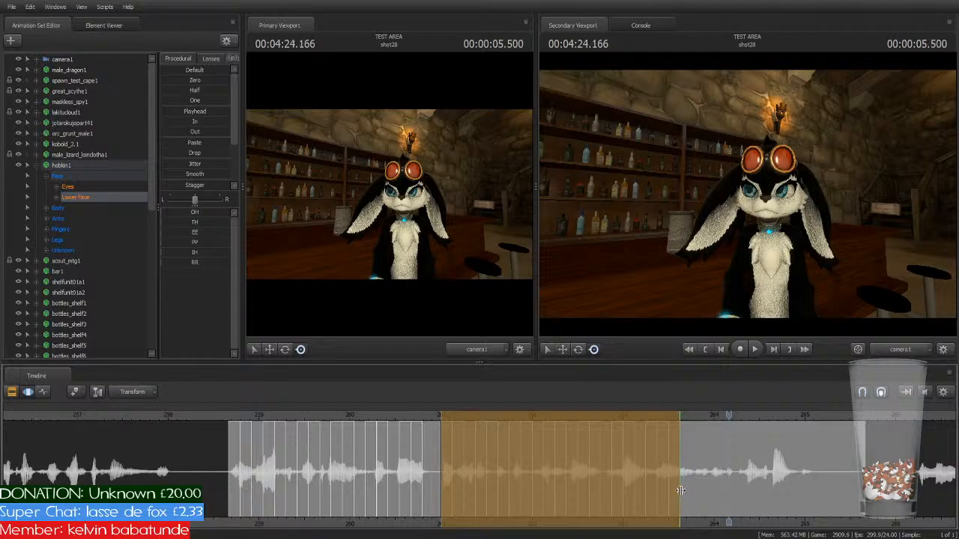
{"action": "left_click", "coordinate": [432, 415]}
{"action": "key", "text": "space"}
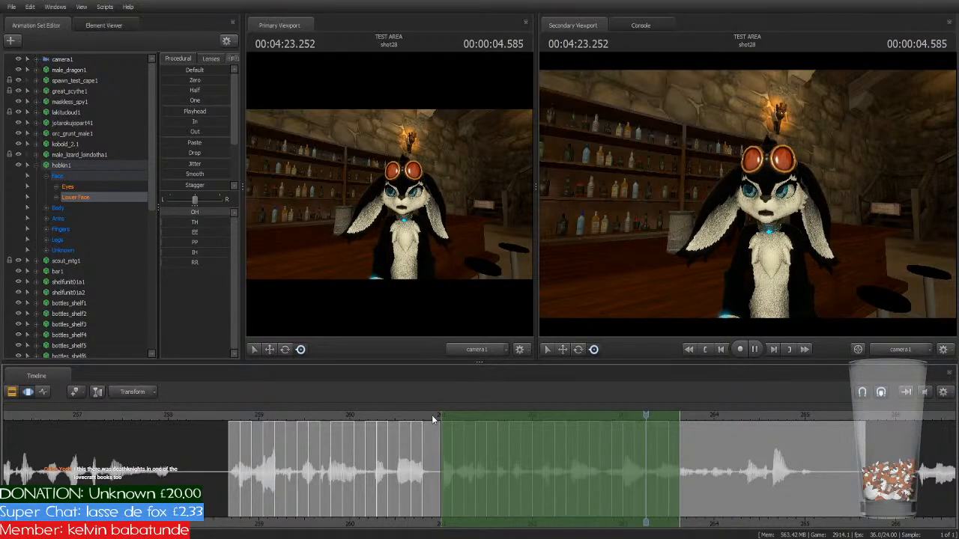
{"action": "key", "text": "space"}
{"action": "left_click_drag", "start_coordinate": [742, 419], "coordinate": [681, 439]}
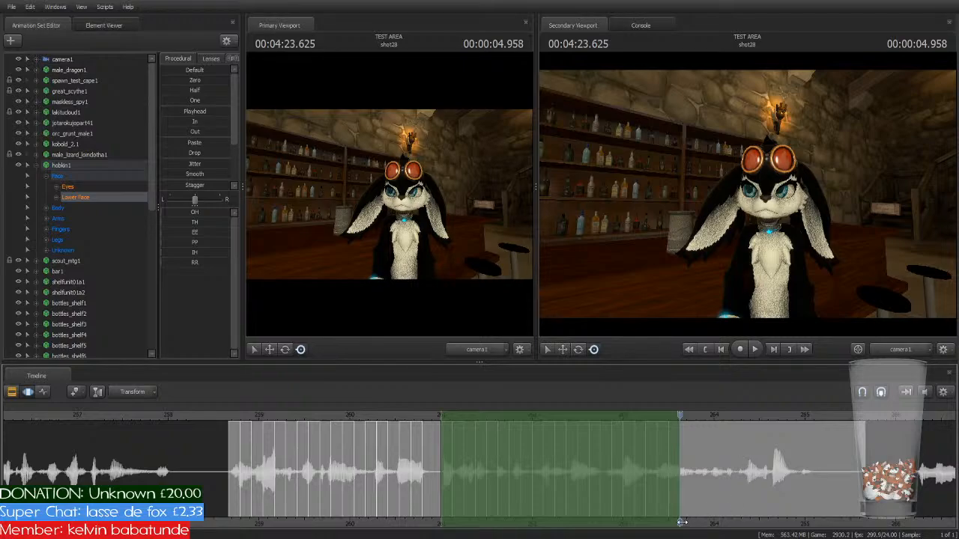
Step: Lip-sync shot28's last phrase from 263.625 s to about 265 s and play the film on into shot29
{"action": "middle_click_drag", "start_coordinate": [679, 523], "coordinate": [489, 512]}
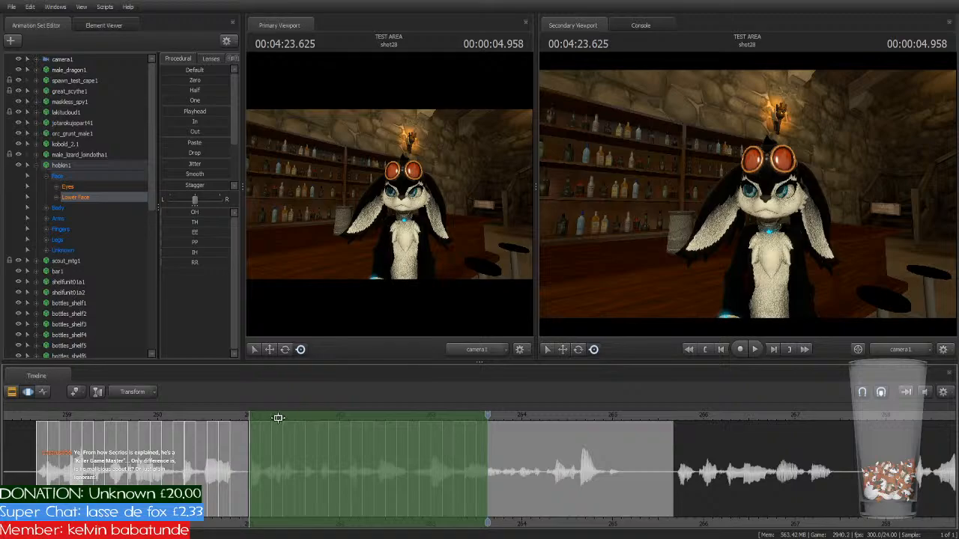
{"action": "left_click_drag", "start_coordinate": [279, 417], "coordinate": [518, 438]}
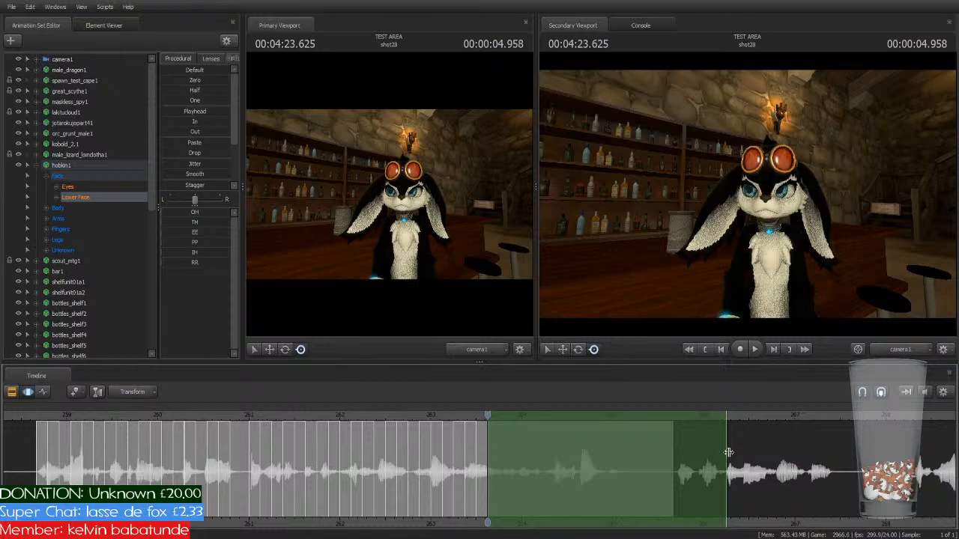
{"action": "key", "text": "1"}
{"action": "left_click_drag", "start_coordinate": [728, 452], "coordinate": [617, 498]}
{"action": "key", "text": "space"}
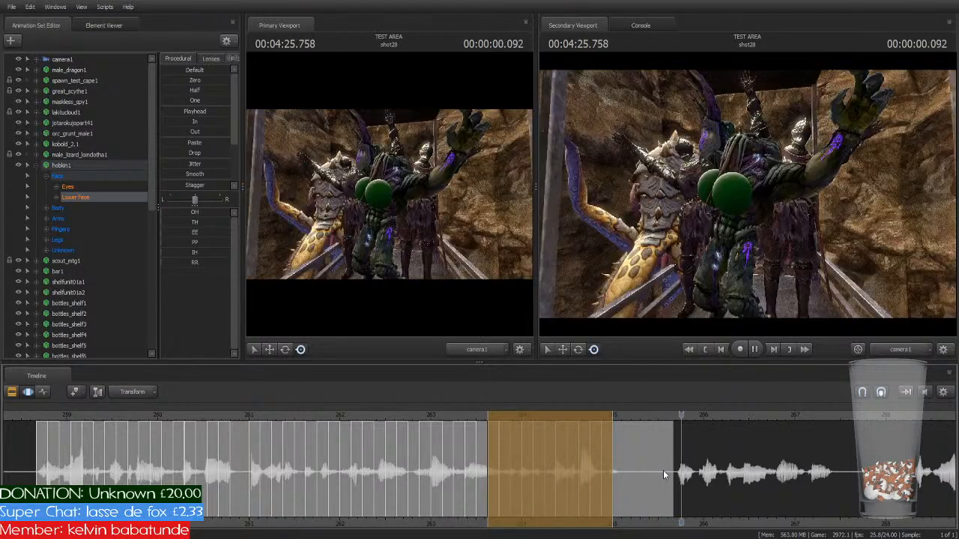
Step: Play the film on through shot29 and shot30 to find the next shot with hobkin1 speaking
{"action": "scroll", "coordinate": [783, 483], "scroll_direction": "down", "scroll_amount": 1}
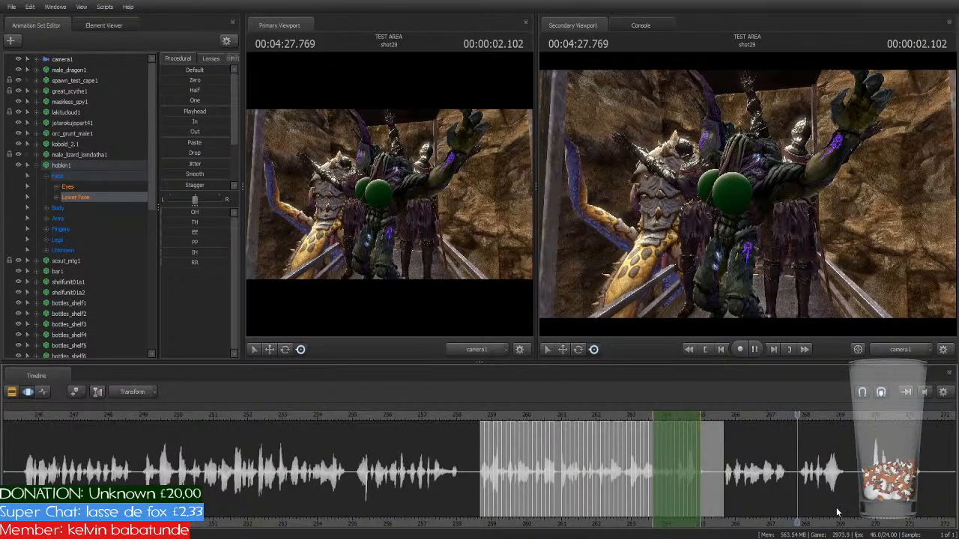
{"action": "middle_click_drag", "start_coordinate": [856, 526], "coordinate": [593, 507]}
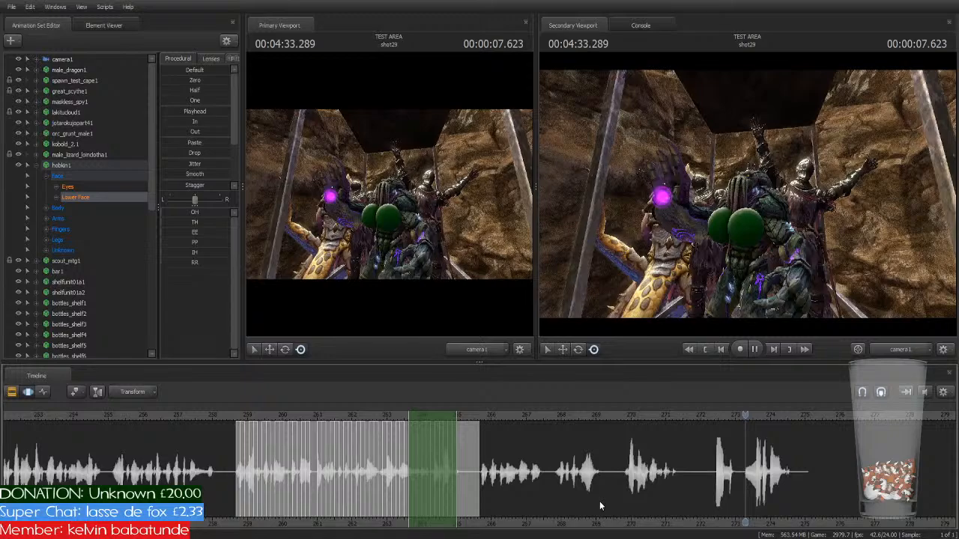
{"action": "key", "text": "space"}
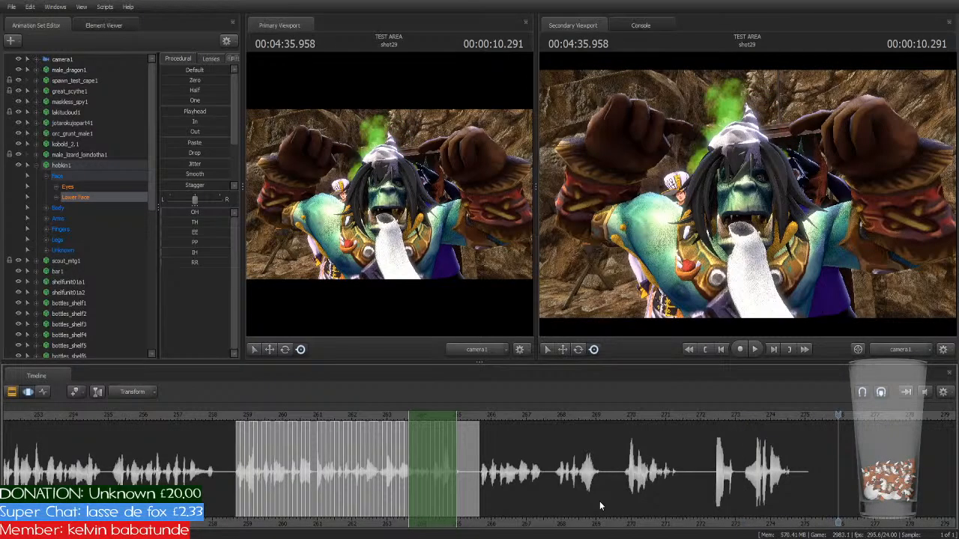
{"action": "left_click", "coordinate": [710, 415]}
{"action": "key", "text": "space"}
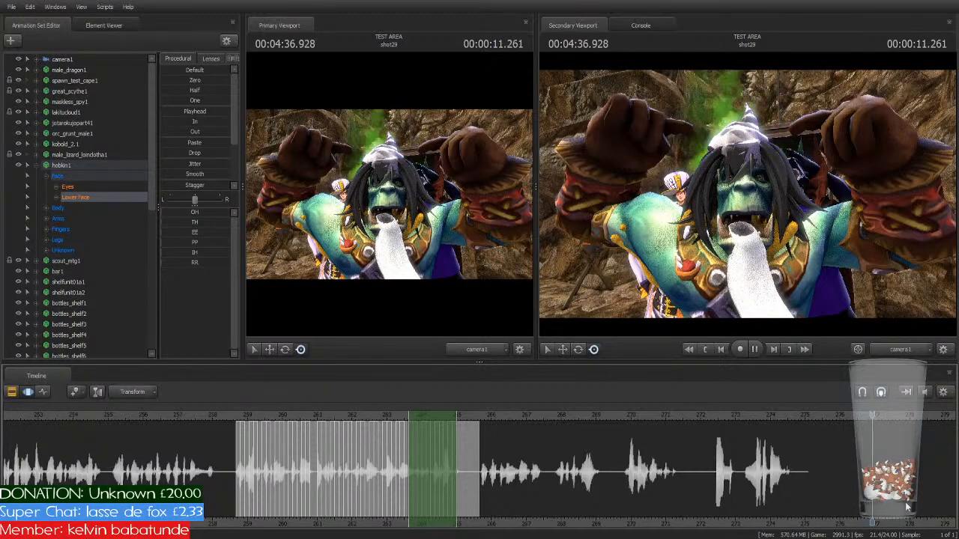
{"action": "middle_click_drag", "start_coordinate": [846, 519], "coordinate": [479, 487]}
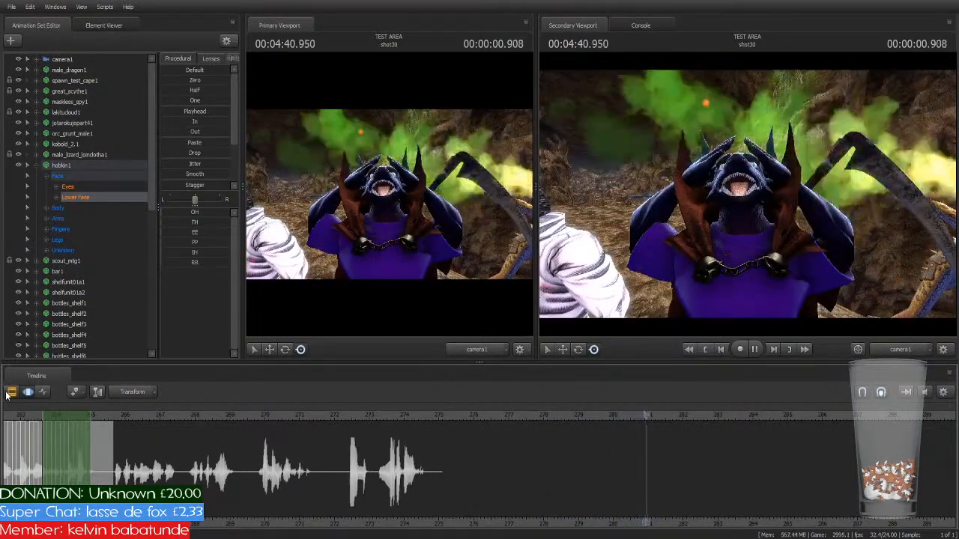
{"action": "left_click", "coordinate": [11, 392]}
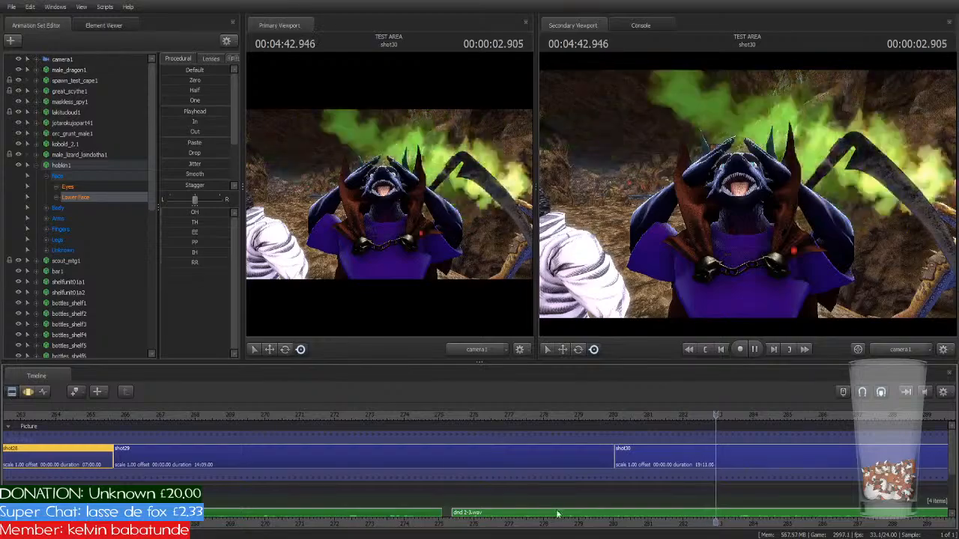
{"action": "middle_click_drag", "start_coordinate": [654, 531], "coordinate": [581, 521]}
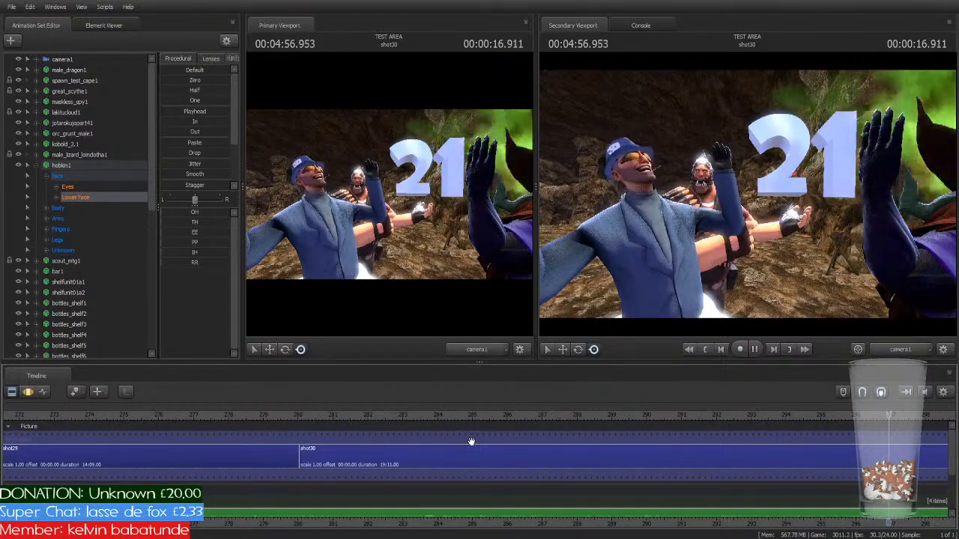
{"action": "scroll", "coordinate": [858, 526], "scroll_direction": "down", "scroll_amount": 1}
{"action": "middle_click_drag", "start_coordinate": [859, 527], "coordinate": [330, 502]}
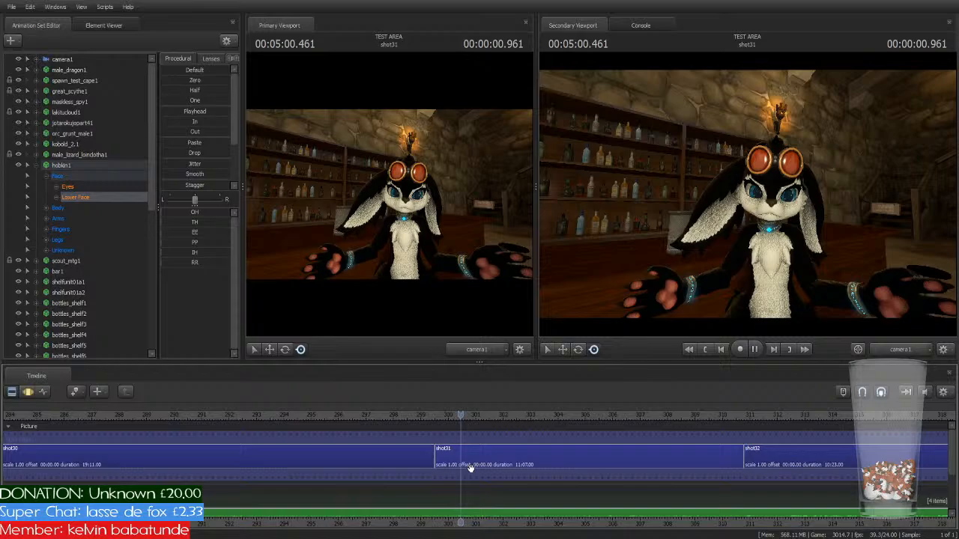
Step: Make shot31 active for motion editing and move the time selection to its start at about 299.5 s
{"action": "left_click", "coordinate": [543, 457]}
{"action": "key", "text": "space"}
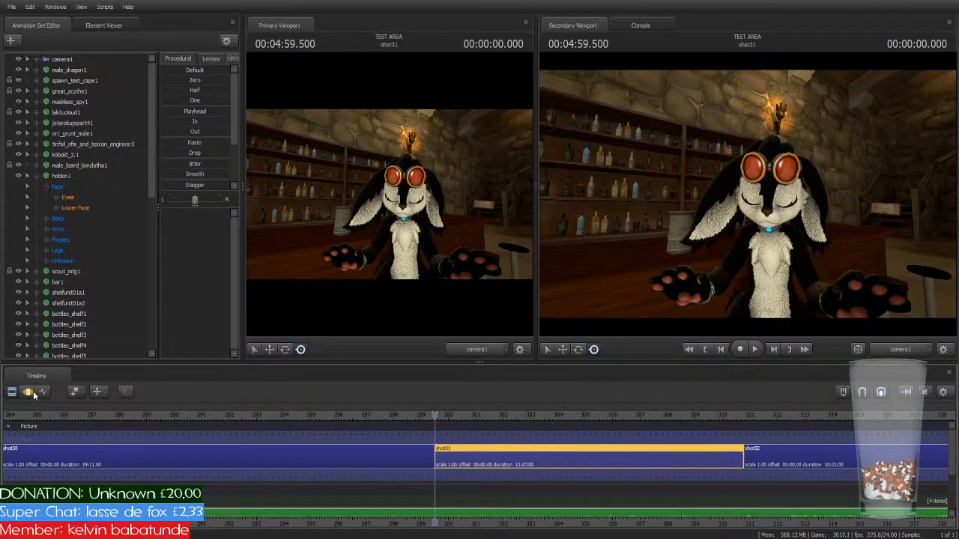
{"action": "left_click", "coordinate": [29, 392]}
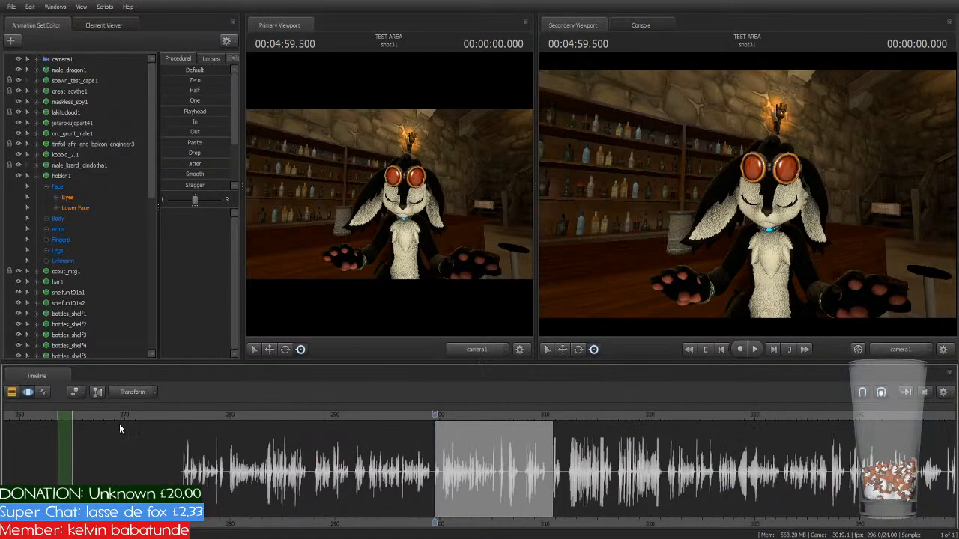
{"action": "left_click_drag", "start_coordinate": [65, 424], "coordinate": [443, 465]}
{"action": "scroll", "coordinate": [449, 471], "scroll_direction": "up", "scroll_amount": 8}
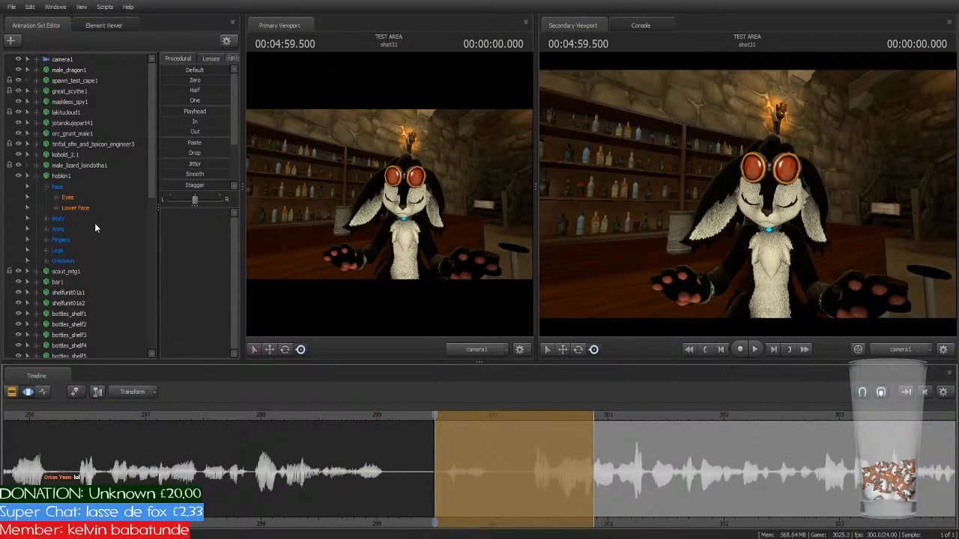
Step: Lip-sync the Lower Face for shot31's opening word from about 299.6 s to 299.75 s, checking it in playback
{"action": "left_click", "coordinate": [75, 208]}
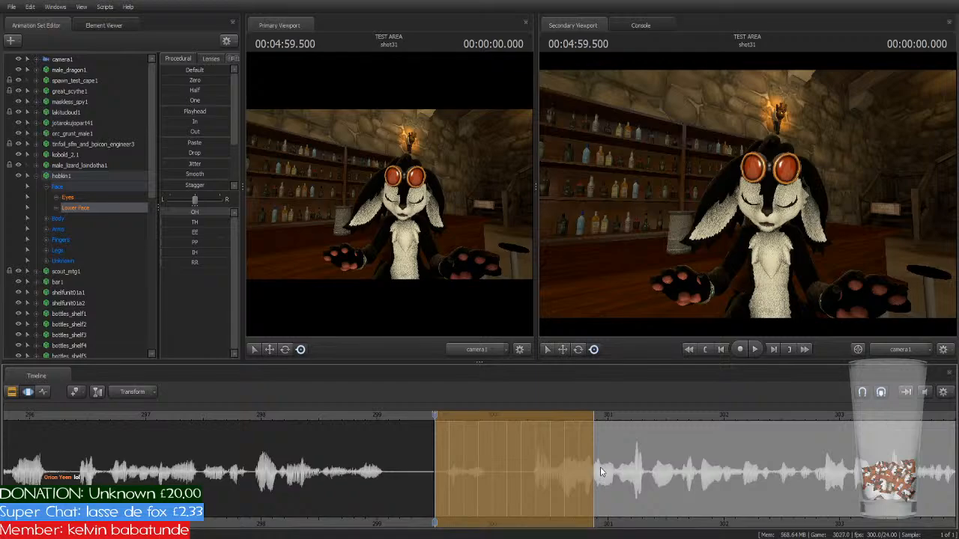
{"action": "left_click_drag", "start_coordinate": [594, 466], "coordinate": [455, 494]}
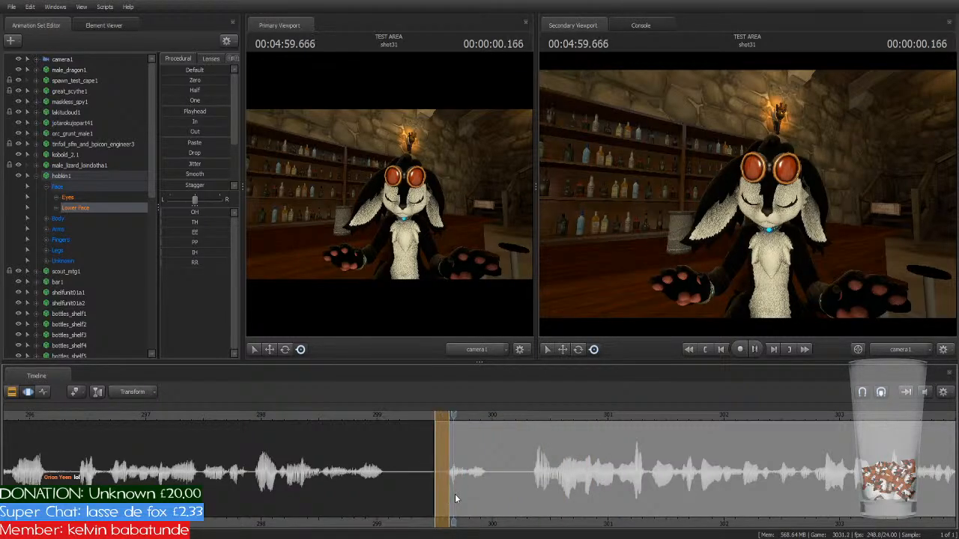
{"action": "key", "text": "space"}
{"action": "left_click", "coordinate": [420, 416]}
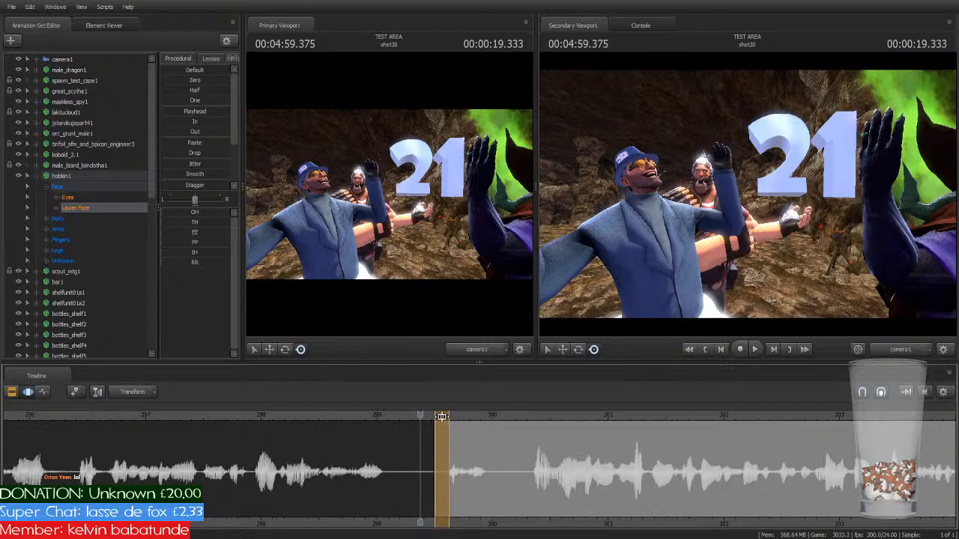
{"action": "left_click_drag", "start_coordinate": [439, 417], "coordinate": [455, 417]}
{"action": "key", "text": "space"}
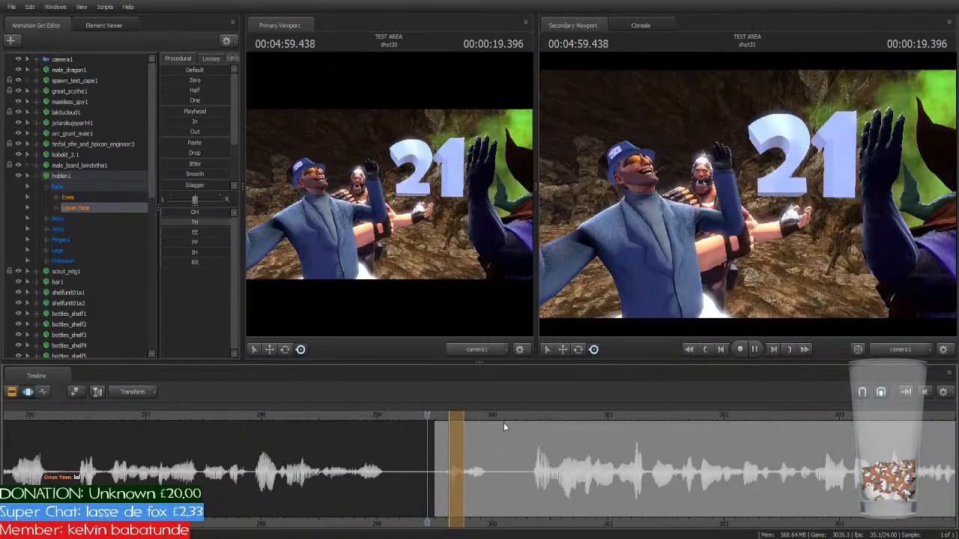
{"action": "key", "text": "space"}
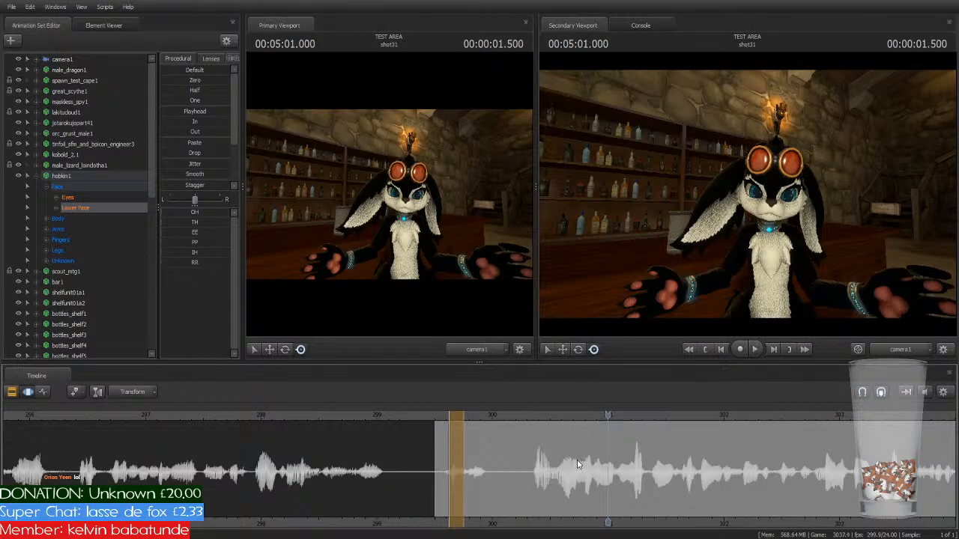
{"action": "key", "text": "Return"}
Step: Lip-sync the Lower Face from about 300.3 s to 302.958 s, checking it in playback, and return the playhead to its end
{"action": "left_click_drag", "start_coordinate": [453, 413], "coordinate": [536, 415]}
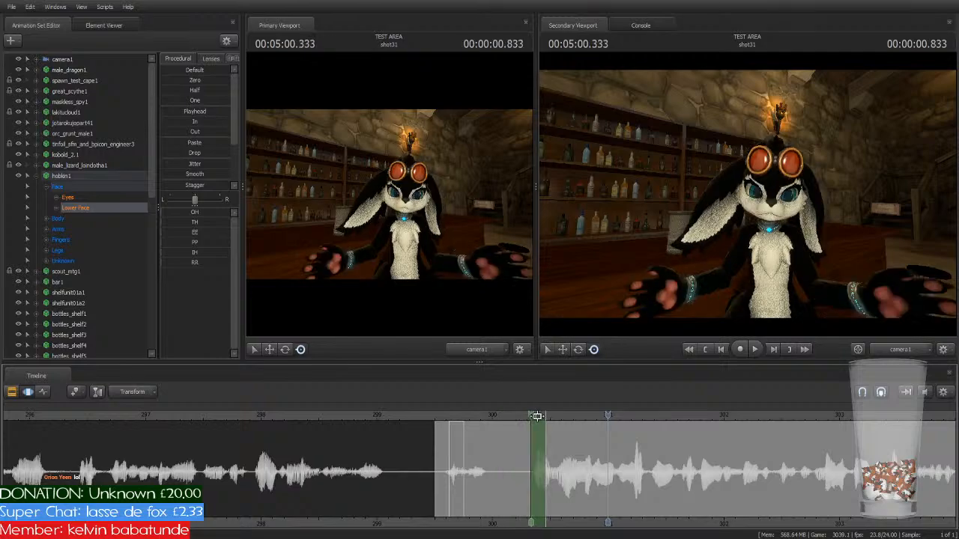
{"action": "scroll", "coordinate": [578, 477], "scroll_direction": "down", "scroll_amount": 2}
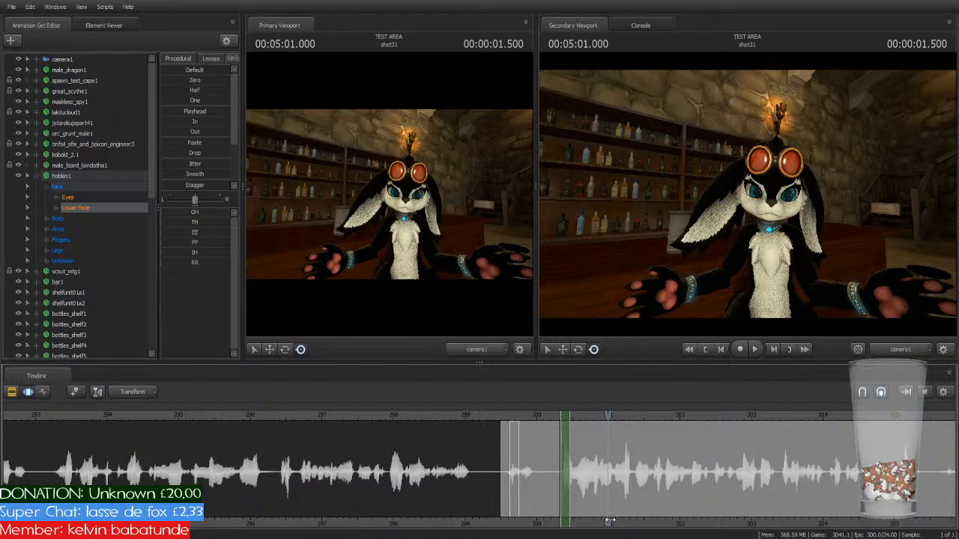
{"action": "middle_click_drag", "start_coordinate": [609, 517], "coordinate": [452, 517]}
{"action": "left_click_drag", "start_coordinate": [409, 457], "coordinate": [589, 501]}
{"action": "key", "text": "space"}
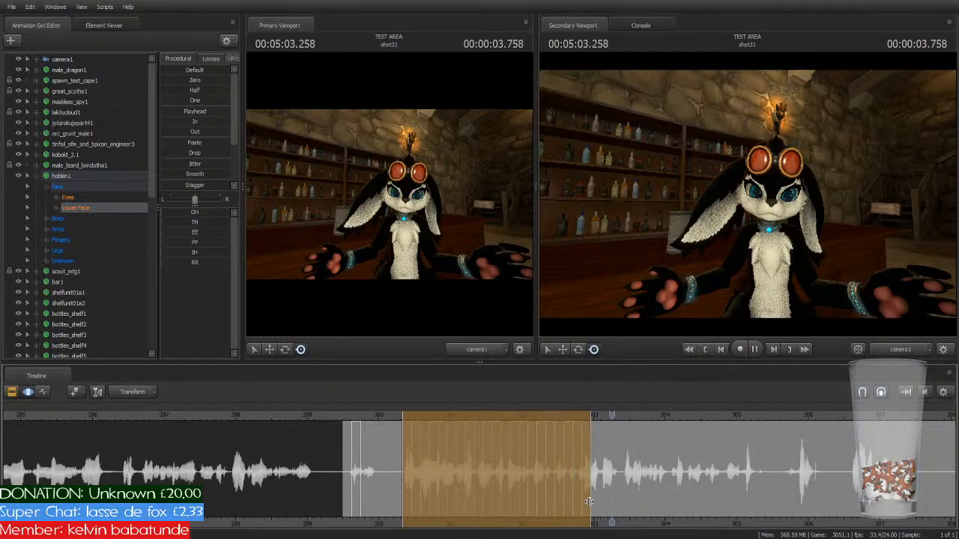
{"action": "key", "text": "space"}
{"action": "scroll", "coordinate": [599, 491], "scroll_direction": "up", "scroll_amount": 2}
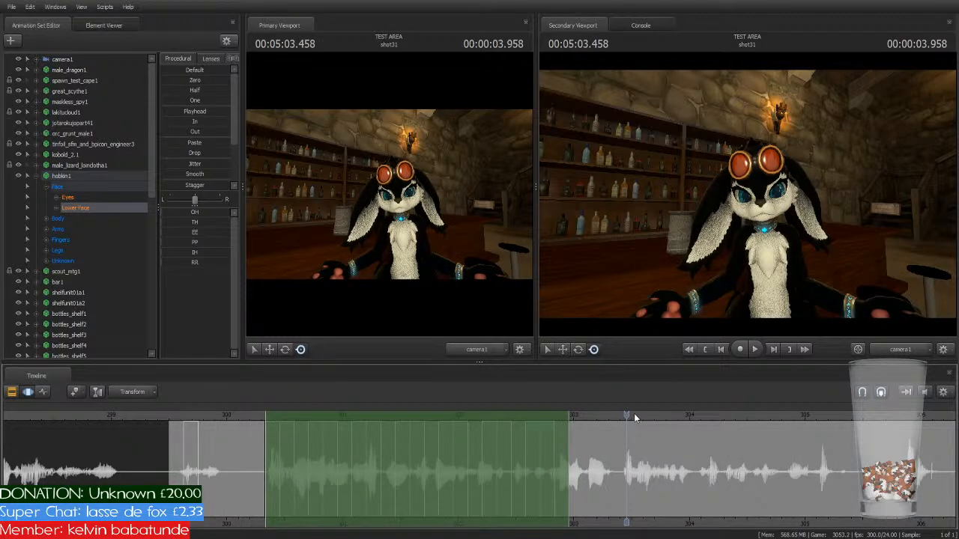
{"action": "left_click_drag", "start_coordinate": [626, 414], "coordinate": [570, 438]}
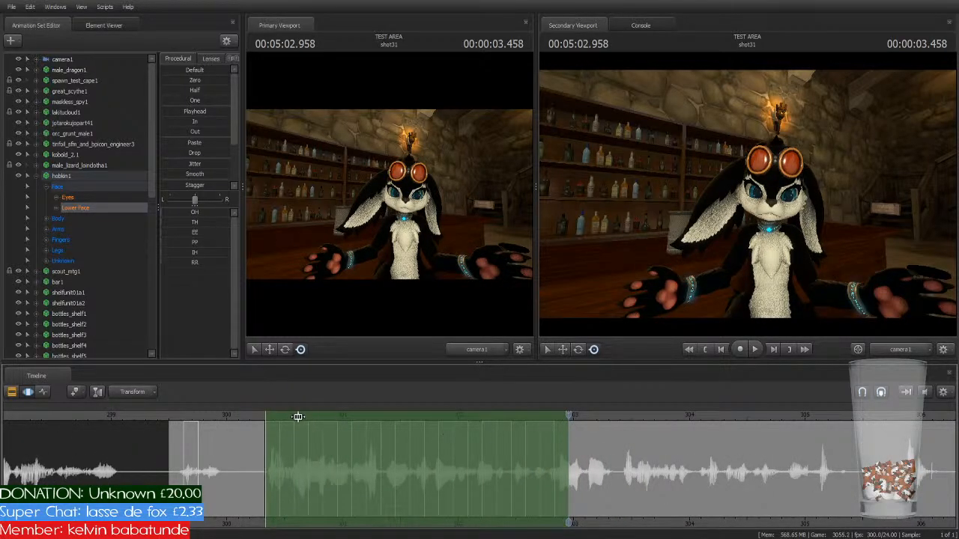
Step: Lip-sync the short stretch of dialogue from 302.958 s to about 303.2 s and play it on
{"action": "left_click_drag", "start_coordinate": [297, 417], "coordinate": [600, 425]}
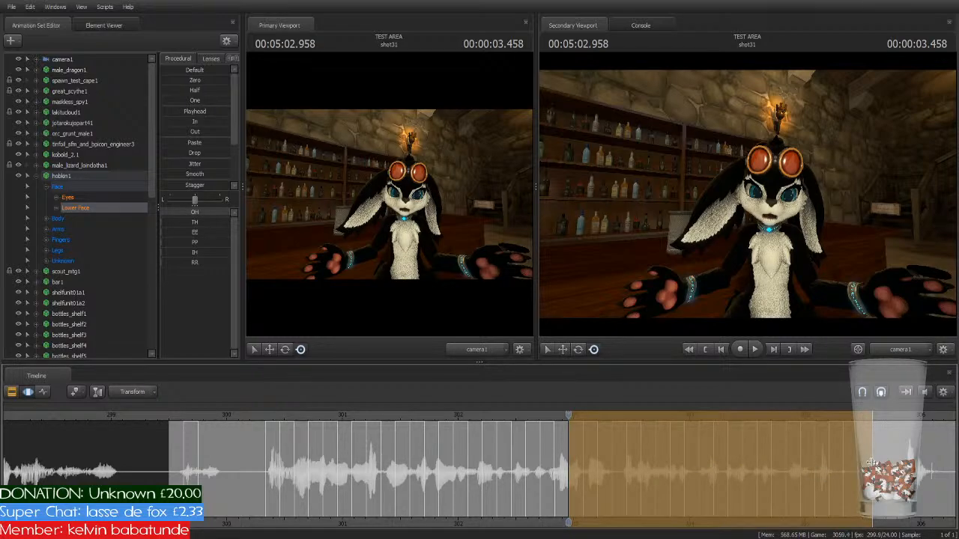
{"action": "left_click_drag", "start_coordinate": [873, 463], "coordinate": [599, 493]}
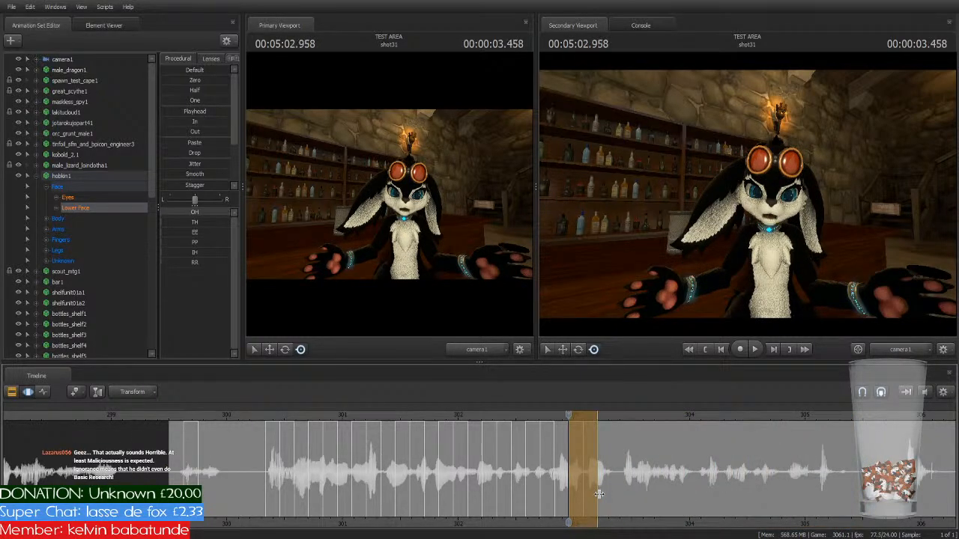
{"action": "key", "text": "space"}
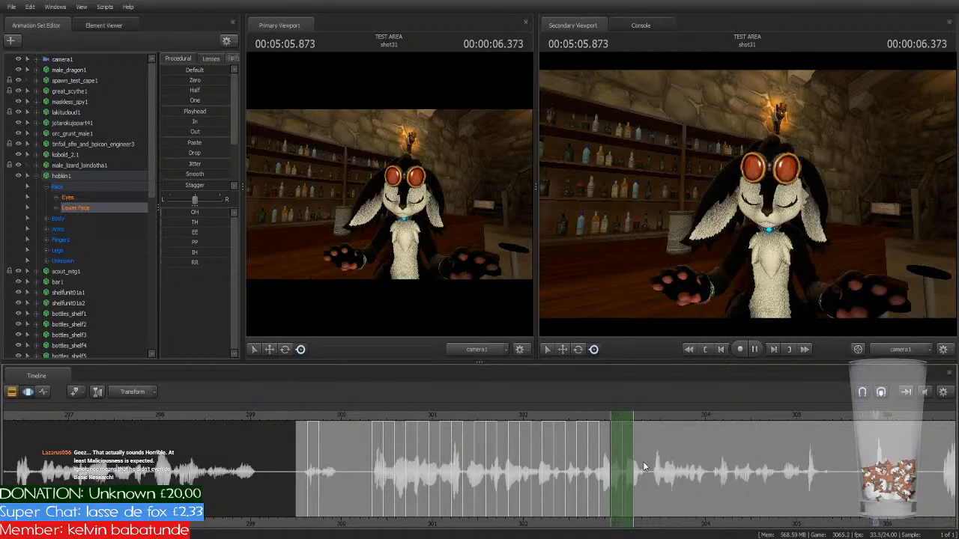
{"action": "key", "text": "space"}
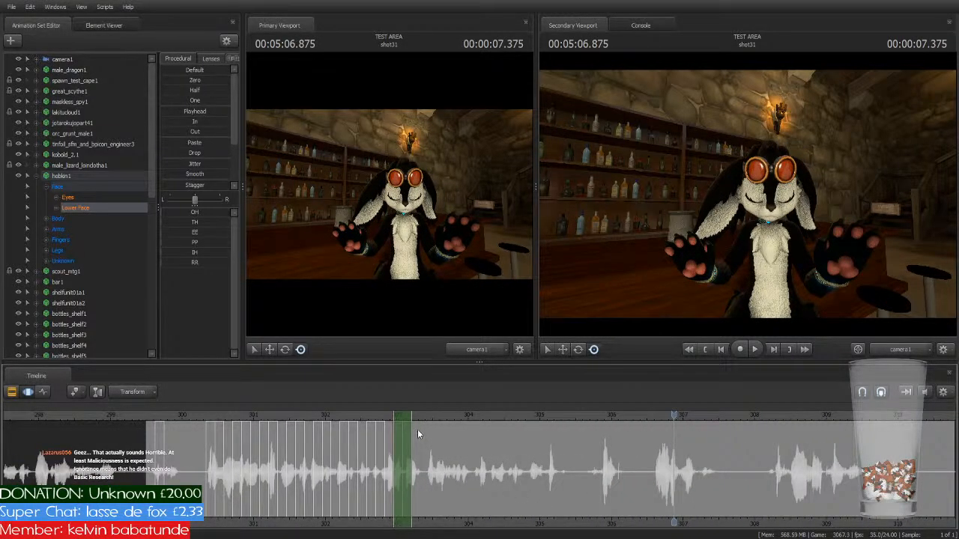
Step: Lip-sync the Lower Face for the phrase from about 303.4 s to 305.3 s, checking it in playback
{"action": "scroll", "coordinate": [415, 432], "scroll_direction": "up", "scroll_amount": 2}
{"action": "left_click_drag", "start_coordinate": [284, 413], "coordinate": [507, 504]}
{"action": "left_click", "coordinate": [343, 445]}
{"action": "left_click", "coordinate": [317, 418]}
{"action": "key", "text": "space"}
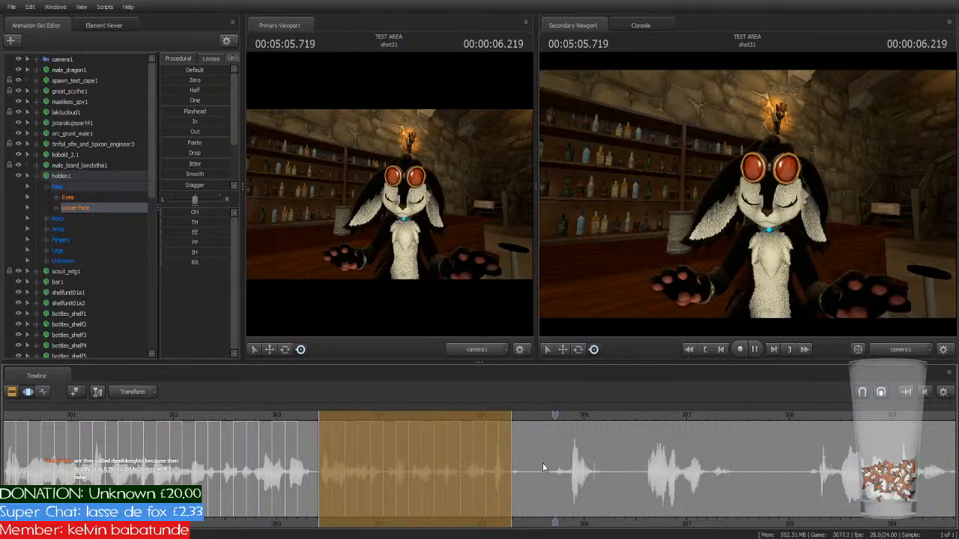
{"action": "key", "text": "space"}
{"action": "key", "text": "Return"}
Step: Lip-sync the single short sound from about 305.9 s to 306 s and play on to the end of shot31's dialogue
{"action": "left_click_drag", "start_coordinate": [427, 417], "coordinate": [636, 430]}
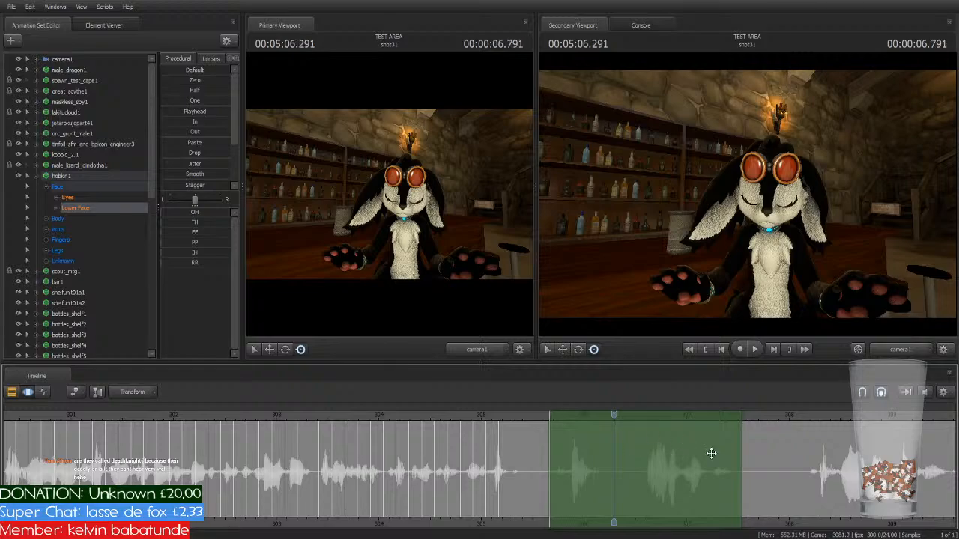
{"action": "left_click_drag", "start_coordinate": [741, 465], "coordinate": [590, 417]}
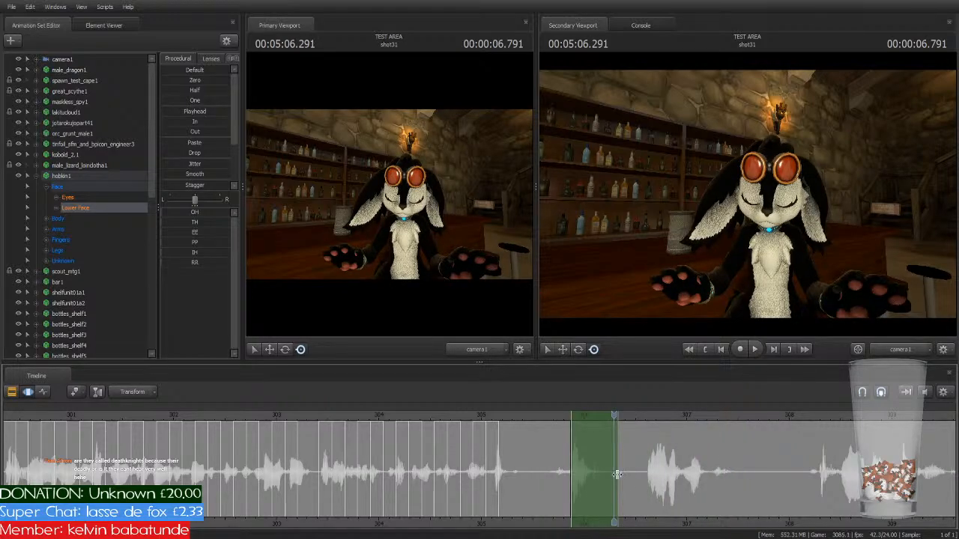
{"action": "left_click_drag", "start_coordinate": [617, 474], "coordinate": [585, 490]}
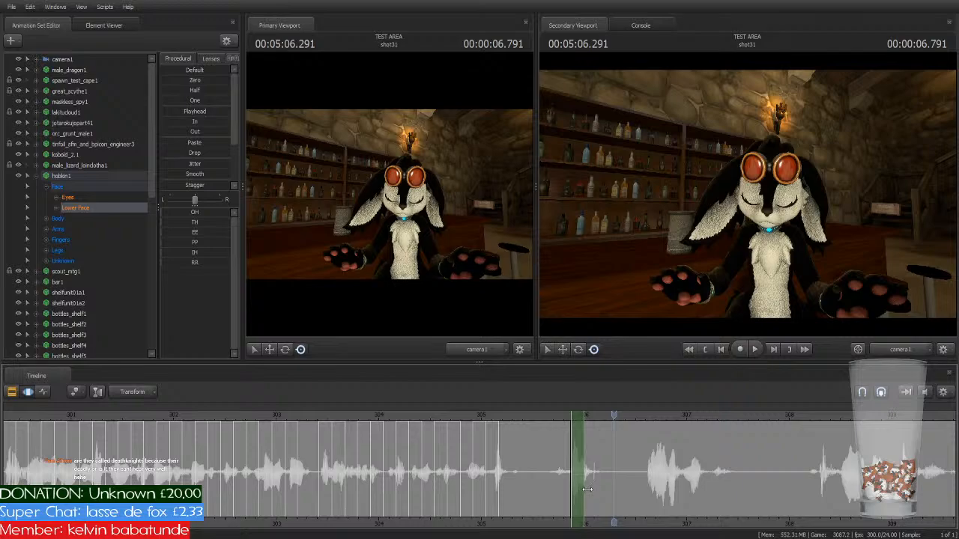
{"action": "scroll", "coordinate": [588, 491], "scroll_direction": "up", "scroll_amount": 2}
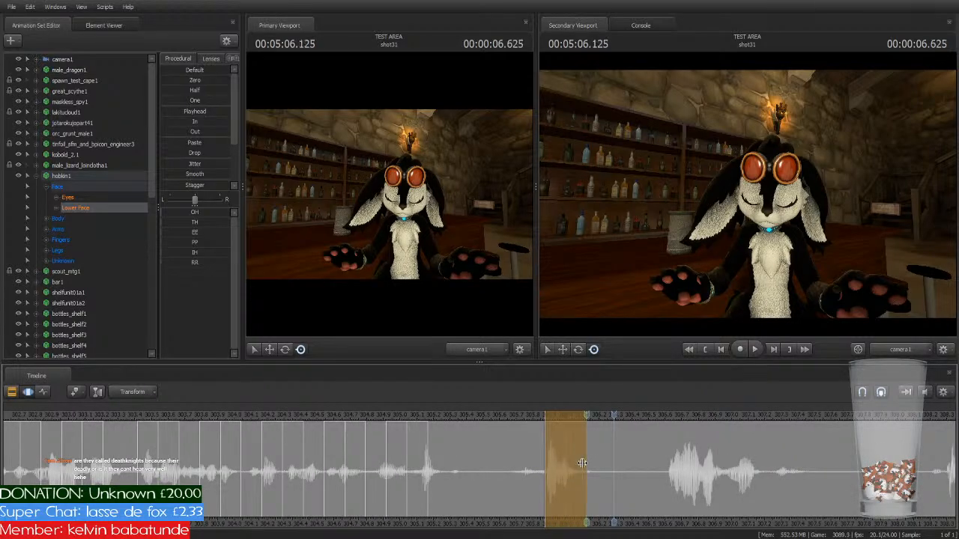
{"action": "left_click", "coordinate": [506, 417]}
{"action": "key", "text": "space"}
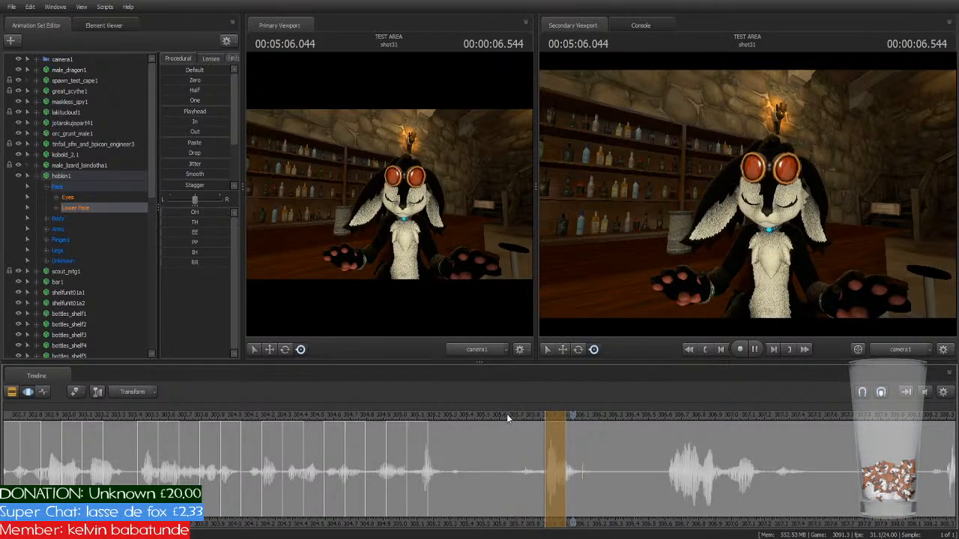
{"action": "scroll", "coordinate": [683, 468], "scroll_direction": "down", "scroll_amount": 2}
{"action": "scroll", "coordinate": [683, 463], "scroll_direction": "down", "scroll_amount": 1}
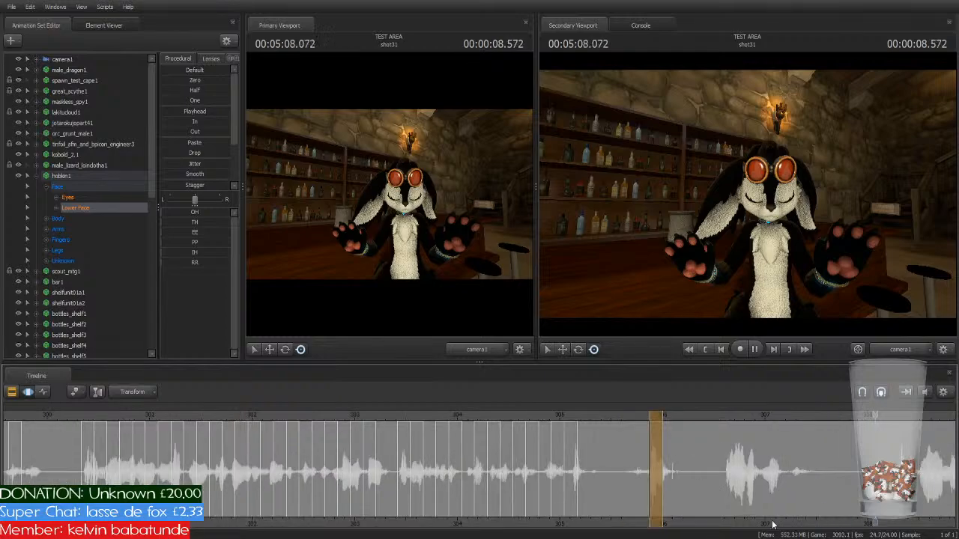
{"action": "middle_click_drag", "start_coordinate": [770, 518], "coordinate": [419, 497]}
{"action": "key", "text": "space"}
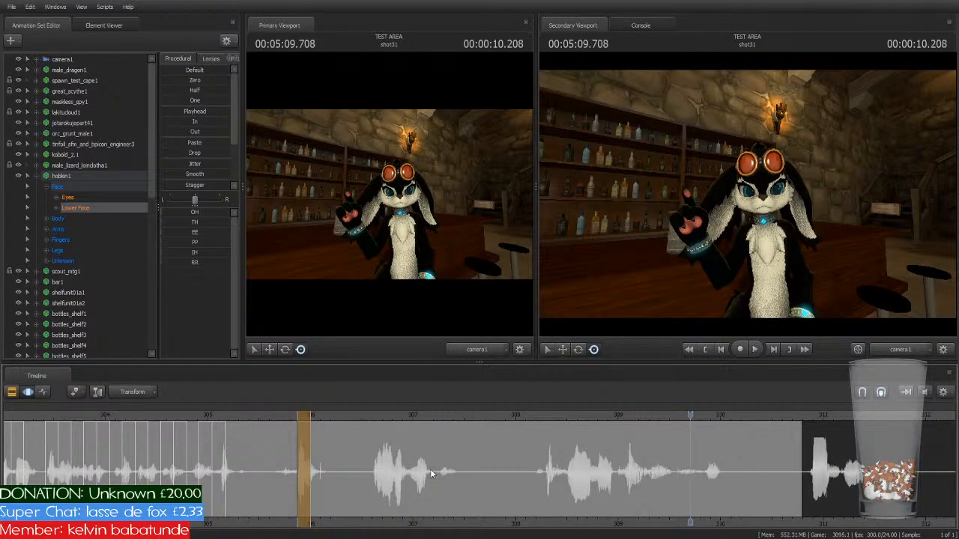
Step: Lip-sync the Lower Face from about 306.6 s to 307.25 s and check it in playback
{"action": "mouse_move", "coordinate": [301, 414]}
{"action": "left_mouse_down"}
{"action": "mouse_move", "coordinate": [385, 442]}
{"action": "mouse_move", "coordinate": [377, 443]}
{"action": "mouse_move", "coordinate": [390, 446]}
{"action": "mouse_move", "coordinate": [390, 458]}
{"action": "mouse_move", "coordinate": [449, 470]}
{"action": "mouse_move", "coordinate": [438, 470]}
{"action": "left_mouse_up"}
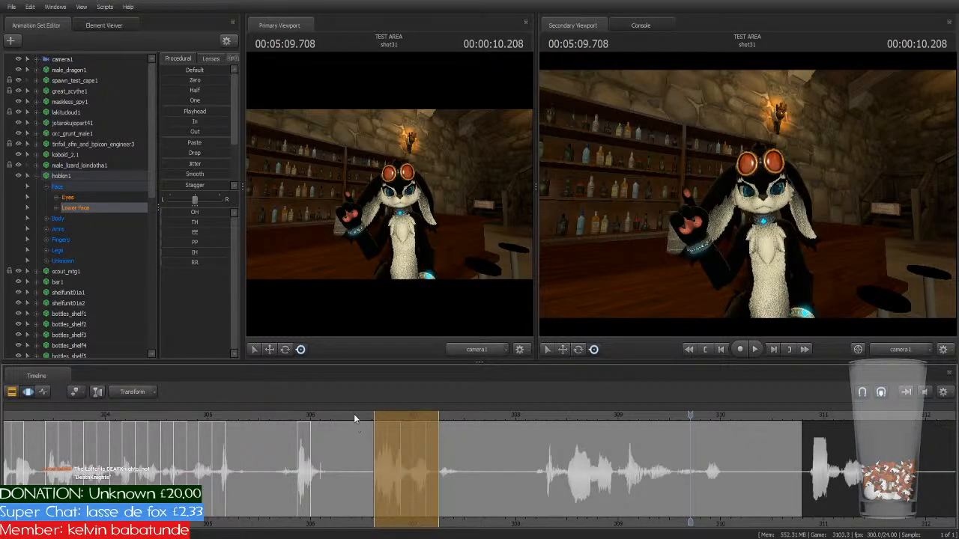
{"action": "left_click", "coordinate": [353, 414]}
{"action": "key", "text": "space"}
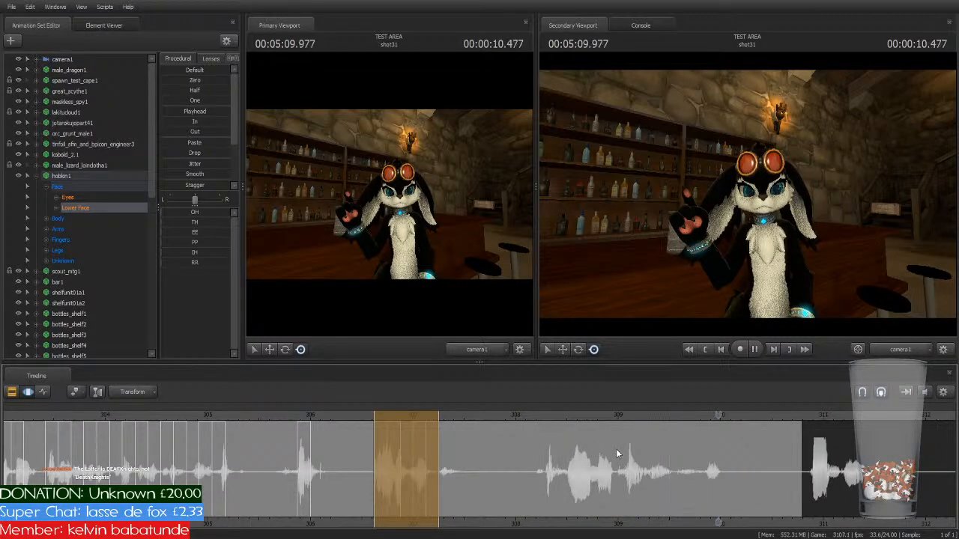
{"action": "key", "text": "space"}
{"action": "key", "text": "Return"}
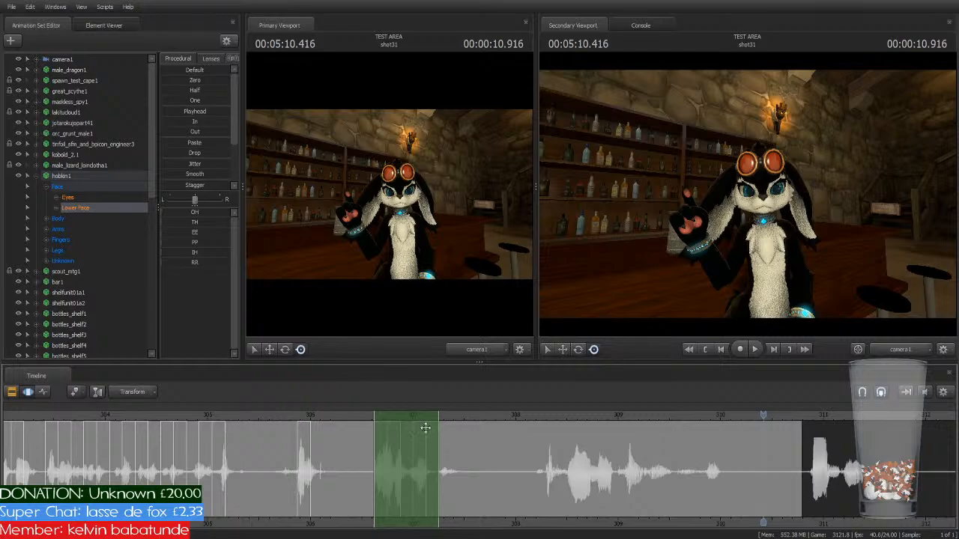
Step: Lip-sync shot31's last phrase from 308.208 s to 310 s and play the film on through shot32 to shot36
{"action": "left_click_drag", "start_coordinate": [395, 417], "coordinate": [718, 491]}
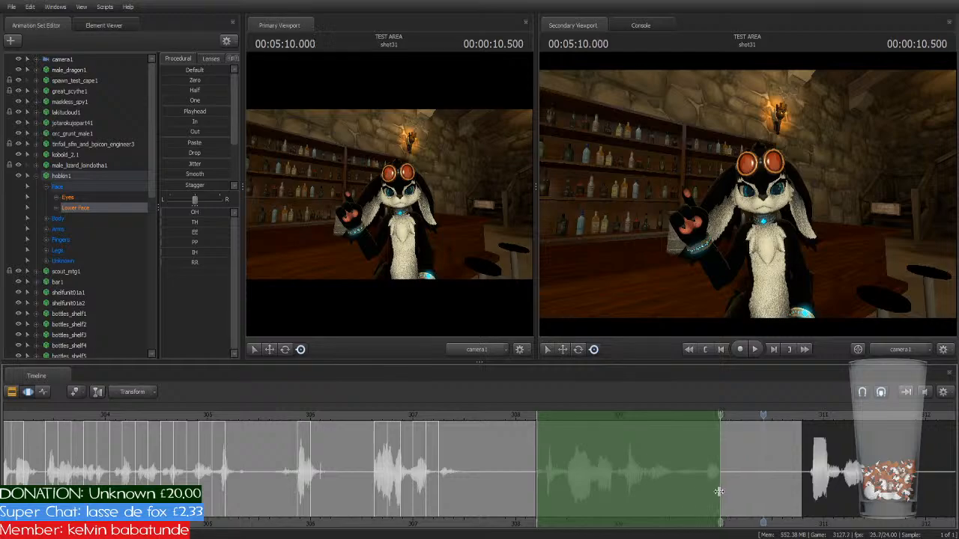
{"action": "left_click", "coordinate": [535, 408]}
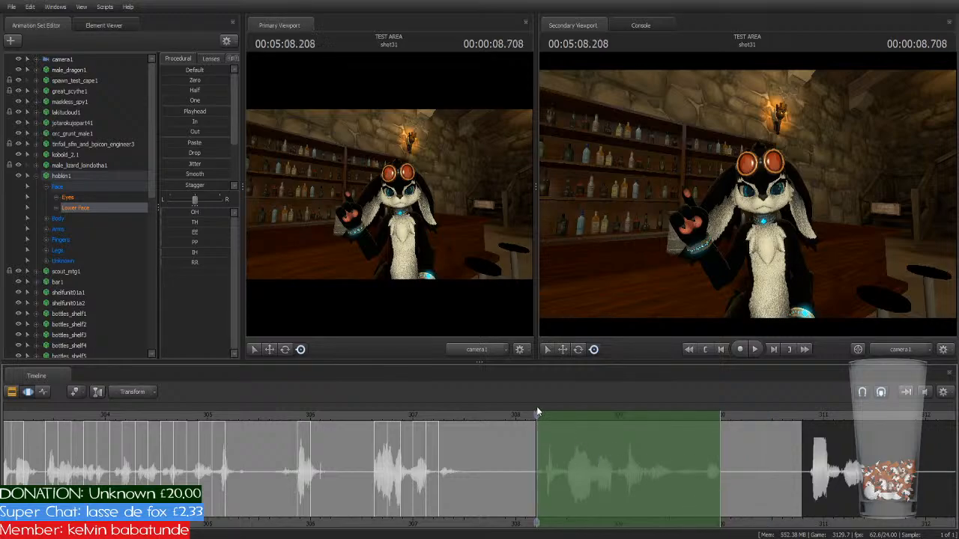
{"action": "key", "text": "space"}
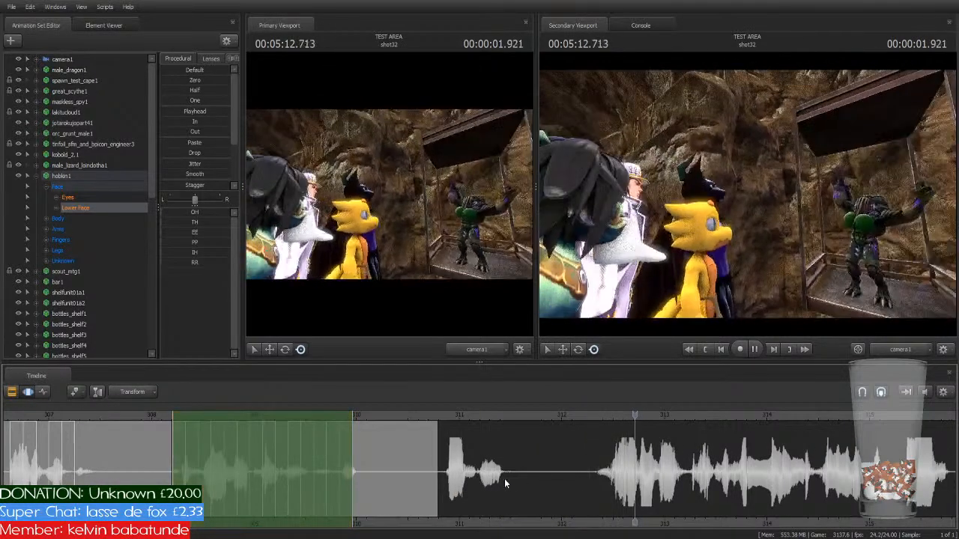
{"action": "scroll", "coordinate": [614, 483], "scroll_direction": "down", "scroll_amount": 4}
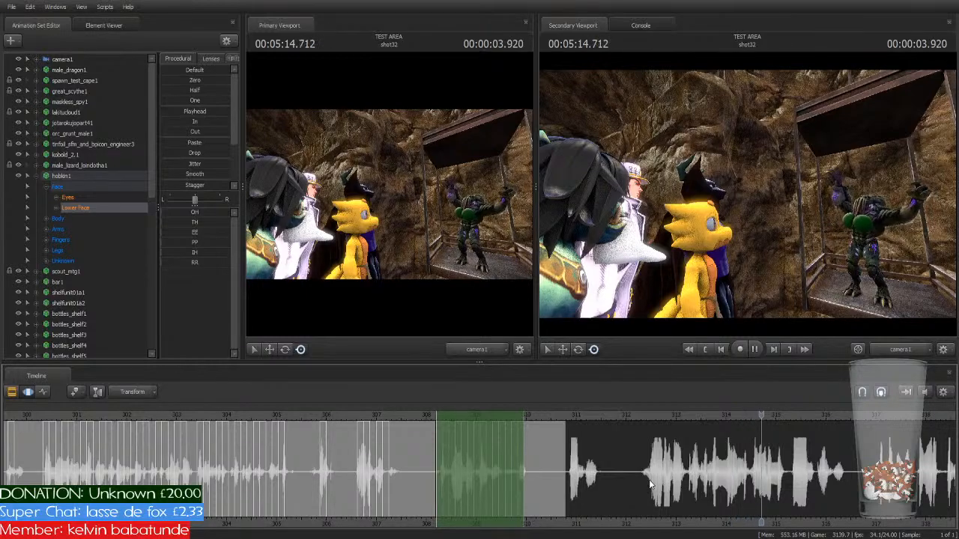
{"action": "scroll", "coordinate": [788, 522], "scroll_direction": "down", "scroll_amount": 1}
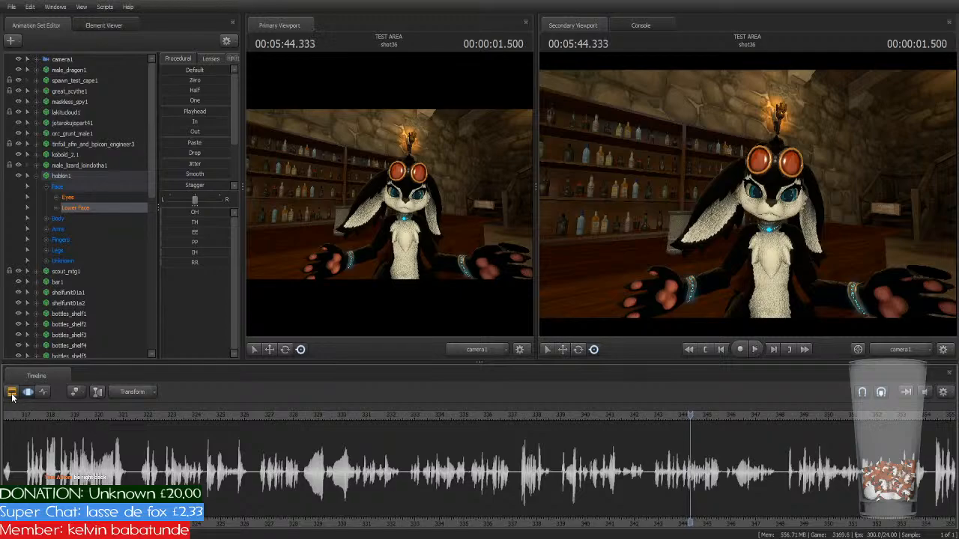
Step: Make shot36 active for motion editing and move the time selection to its start at 342.833 s
{"action": "left_click", "coordinate": [12, 394]}
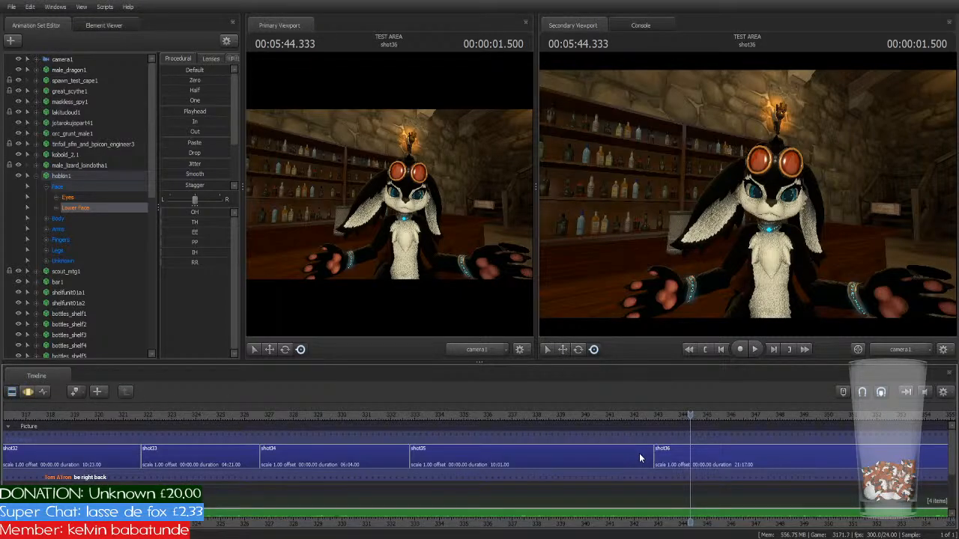
{"action": "key", "text": "Up"}
{"action": "left_click", "coordinate": [786, 450]}
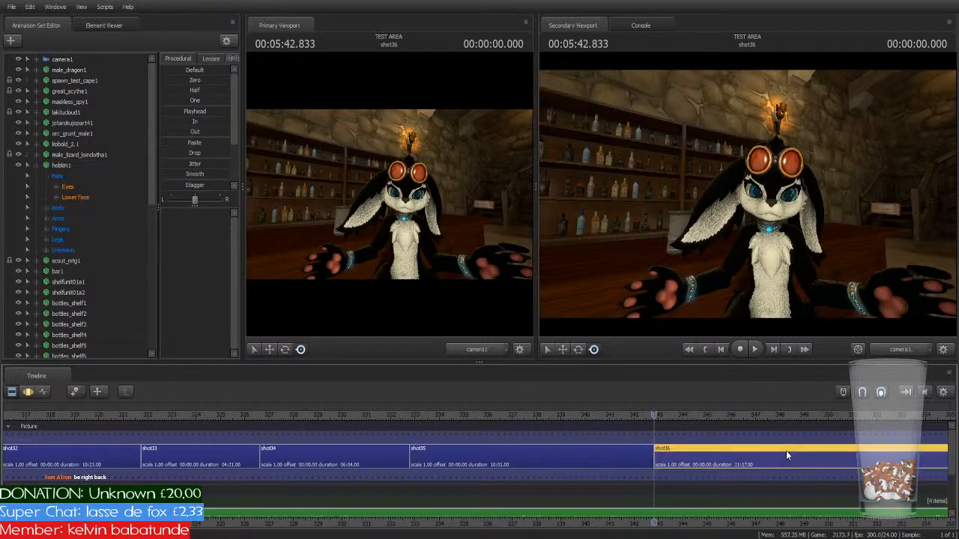
{"action": "left_click", "coordinate": [29, 393]}
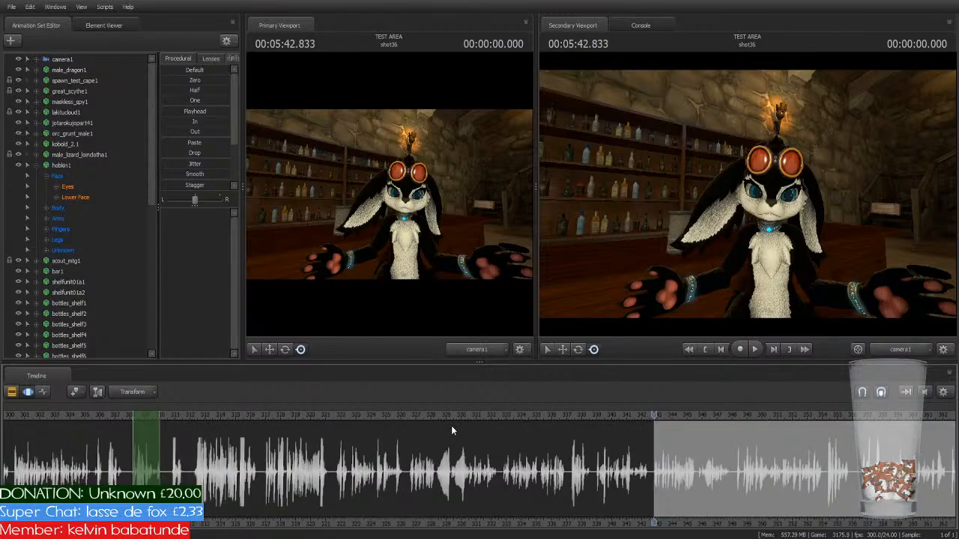
{"action": "left_click_drag", "start_coordinate": [206, 416], "coordinate": [669, 442]}
{"action": "scroll", "coordinate": [669, 442], "scroll_direction": "up", "scroll_amount": 8}
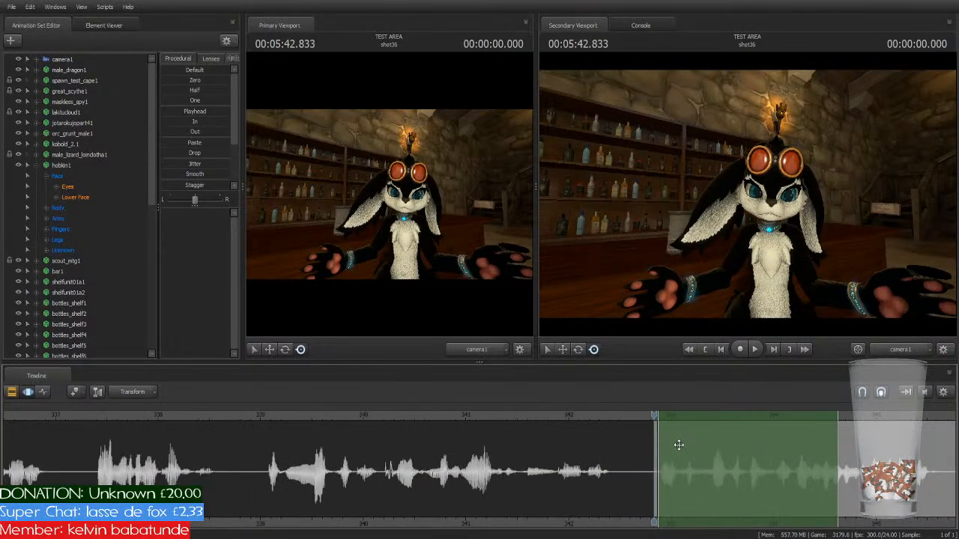
{"action": "scroll", "coordinate": [696, 460], "scroll_direction": "down", "scroll_amount": 3}
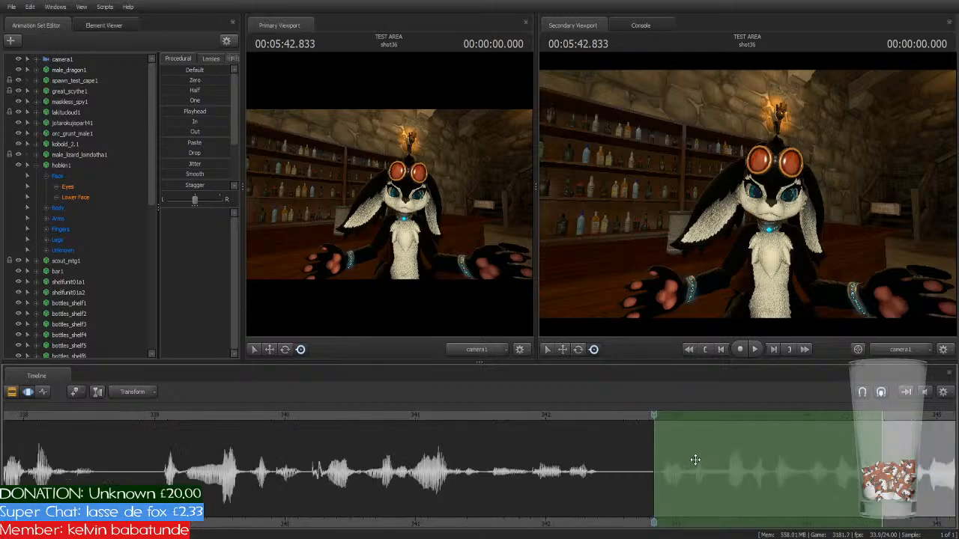
Step: Lip-sync the Lower Face over shot36's first phrase, from 342.833 s to about 345.2 s, and play it back
{"action": "middle_click_drag", "start_coordinate": [872, 533], "coordinate": [633, 509]}
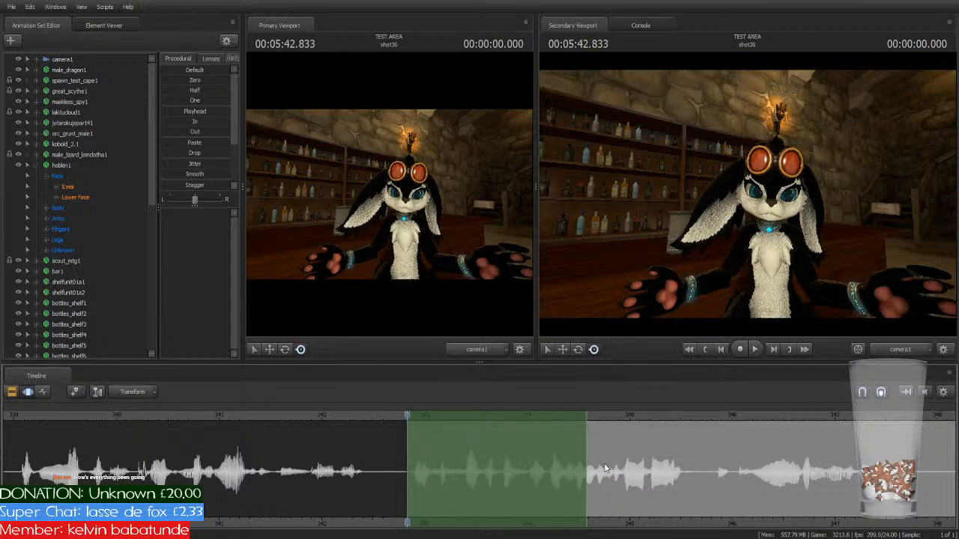
{"action": "left_click", "coordinate": [541, 432]}
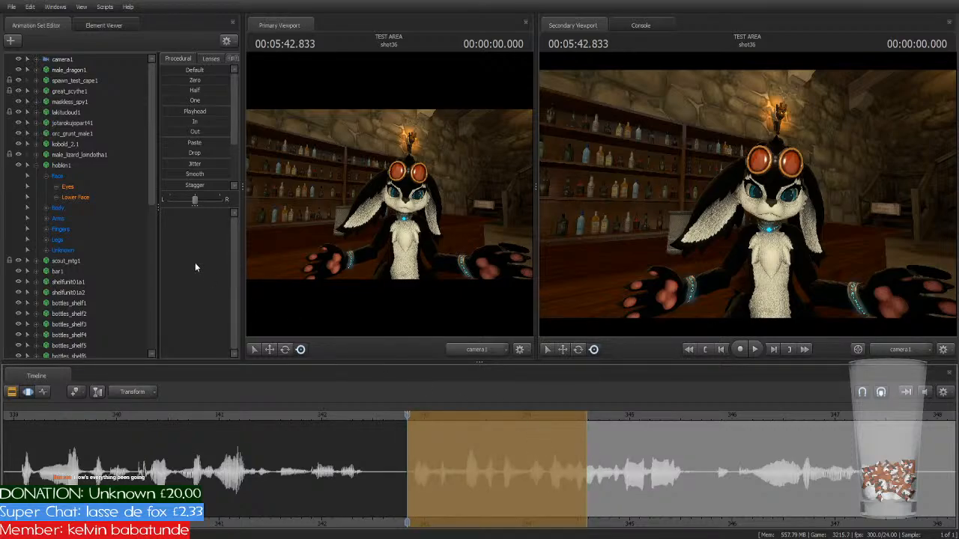
{"action": "left_click", "coordinate": [84, 197]}
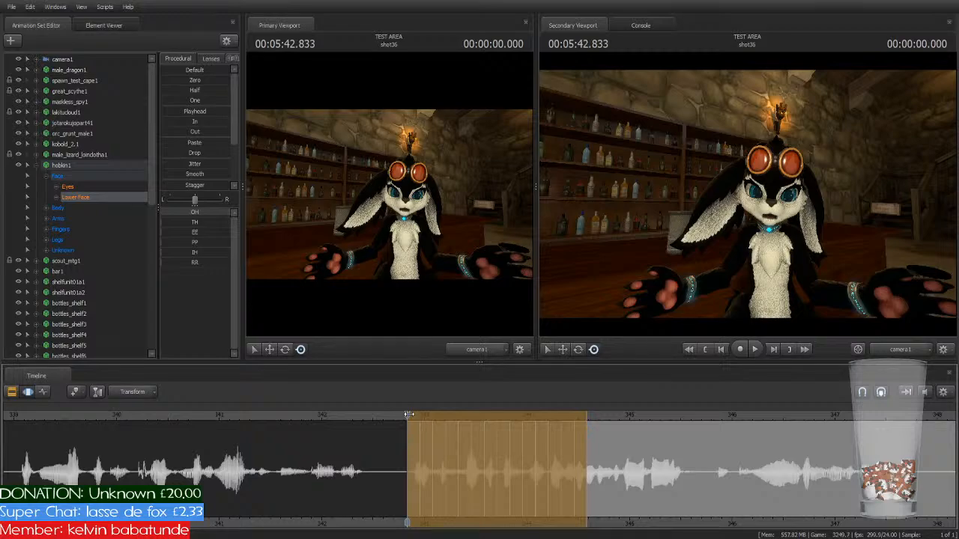
{"action": "key", "text": "space"}
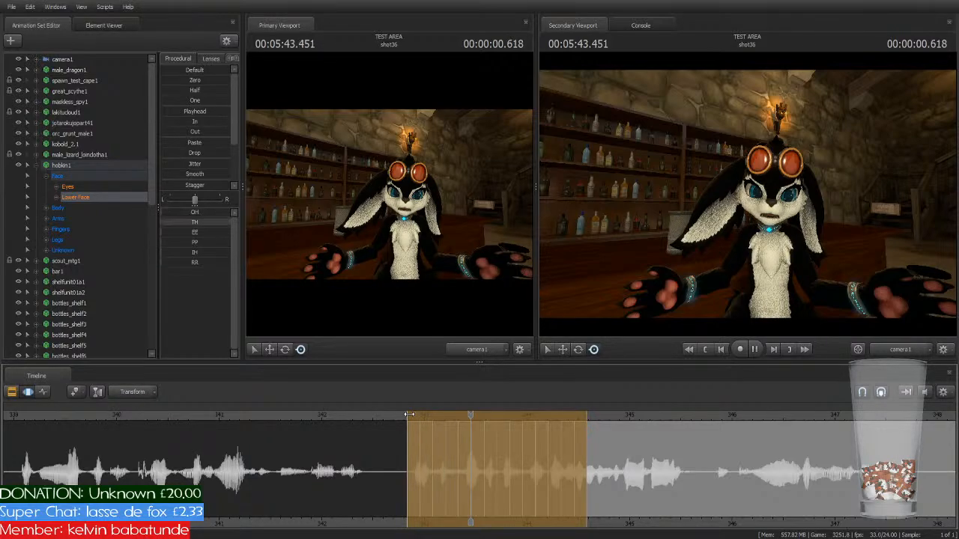
{"action": "left_click_drag", "start_coordinate": [590, 461], "coordinate": [649, 500]}
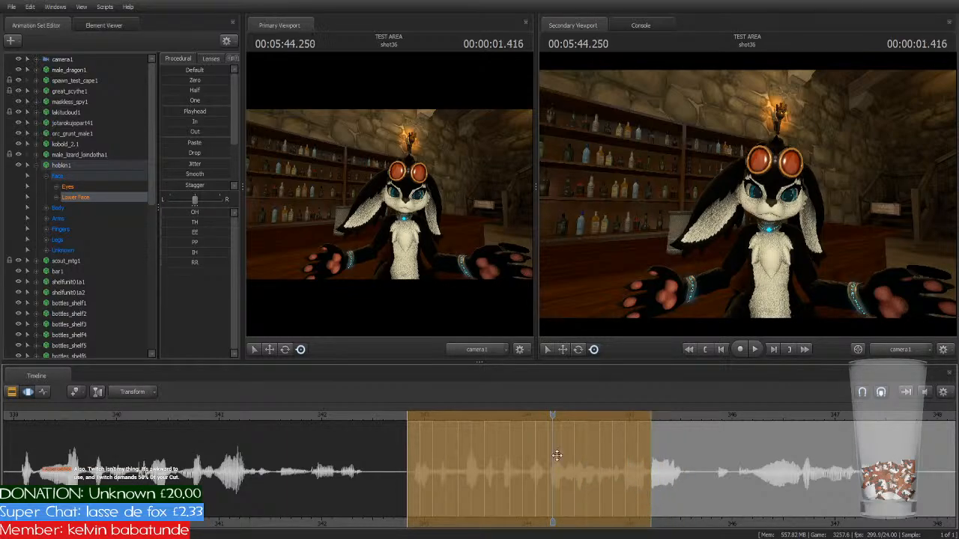
{"action": "left_click", "coordinate": [406, 406]}
{"action": "key", "text": "space"}
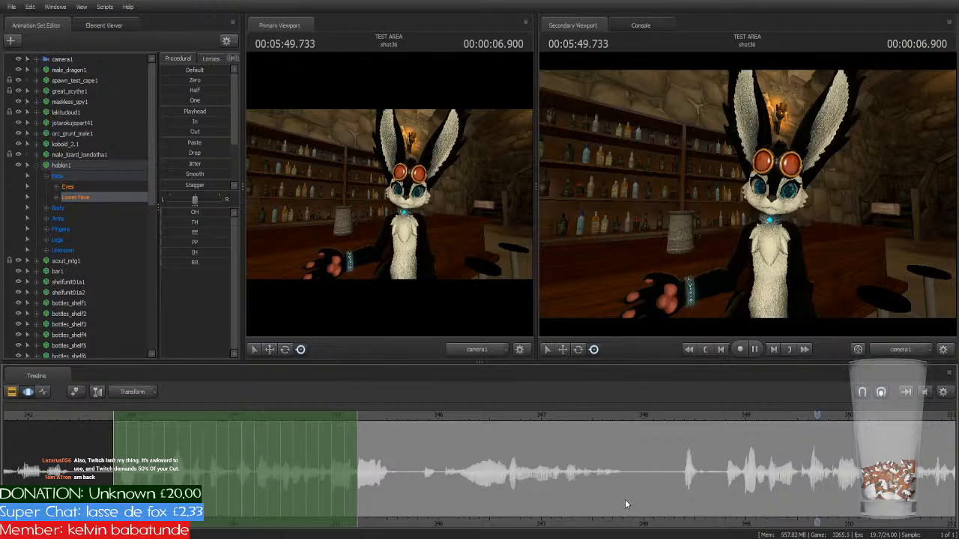
{"action": "key", "text": "space"}
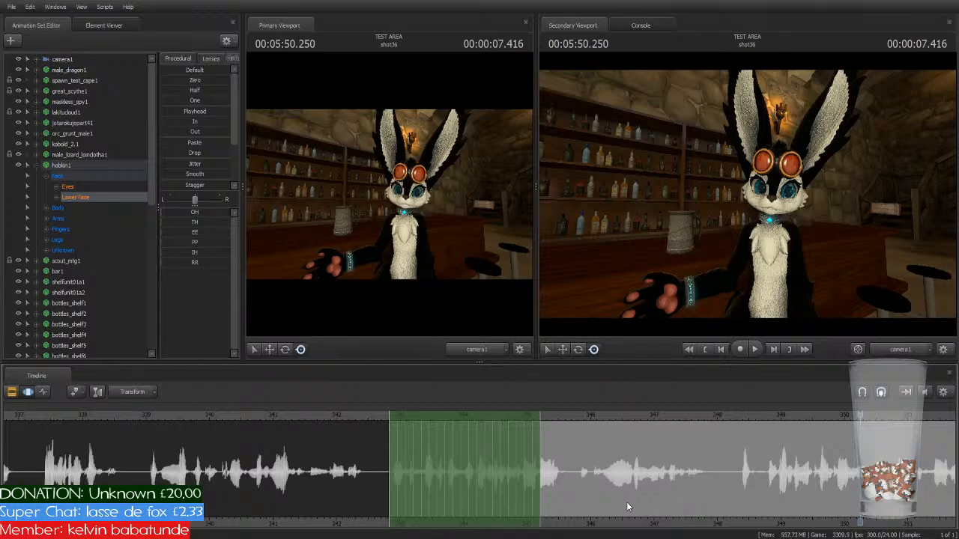
Step: Lip-sync the Lower Face over the next phrase, from about 345.8 s to 347.7 s, and check it in playback
{"action": "left_click_drag", "start_coordinate": [427, 417], "coordinate": [622, 423]}
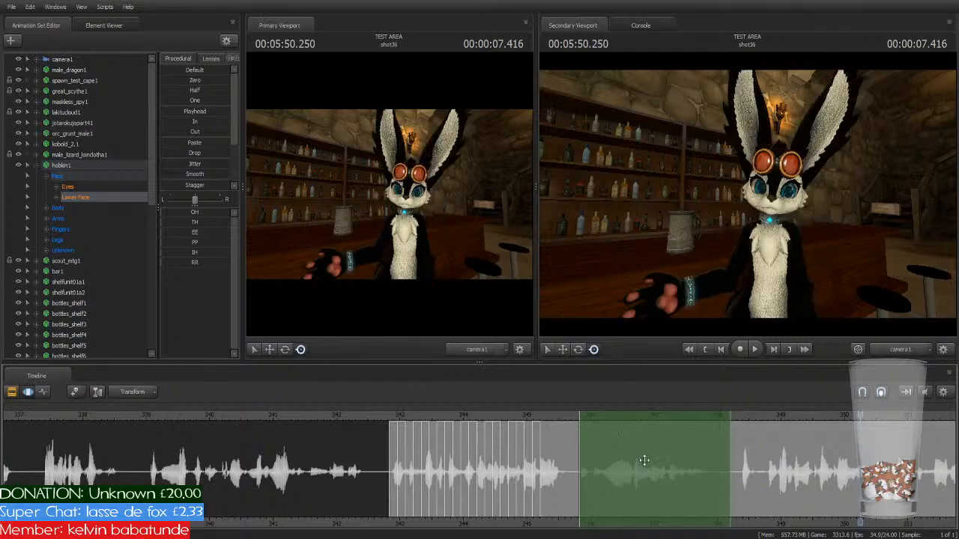
{"action": "left_click_drag", "start_coordinate": [730, 494], "coordinate": [703, 510]}
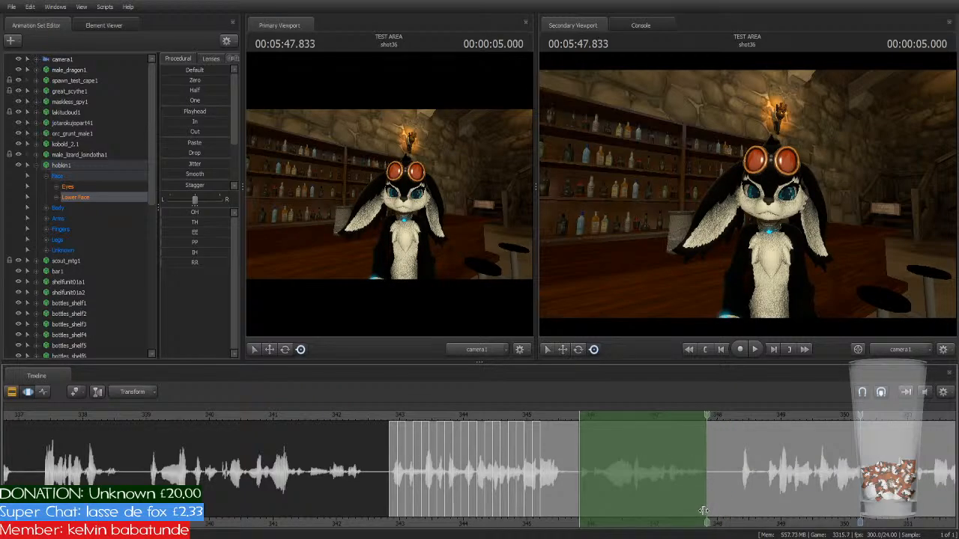
{"action": "left_click", "coordinate": [654, 461]}
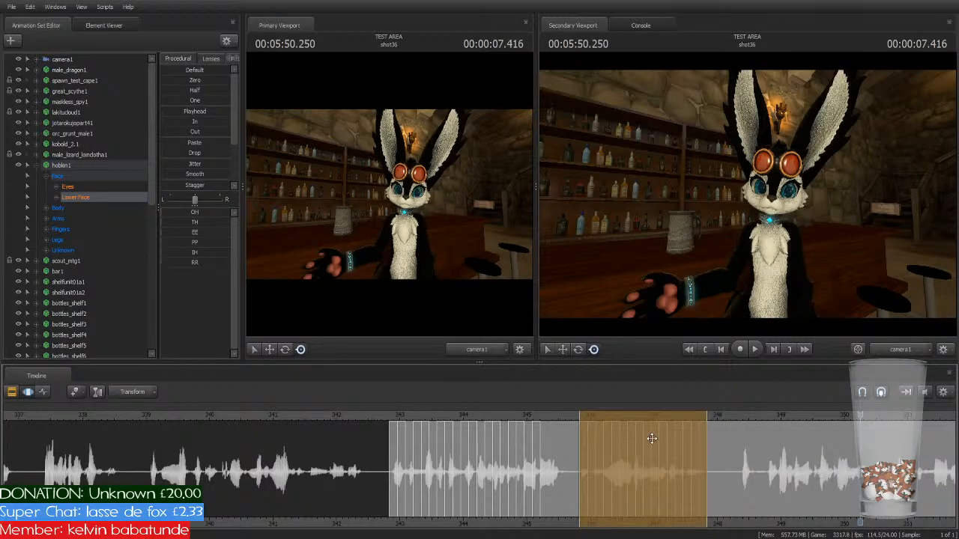
{"action": "scroll", "coordinate": [704, 473], "scroll_direction": "up", "scroll_amount": 3}
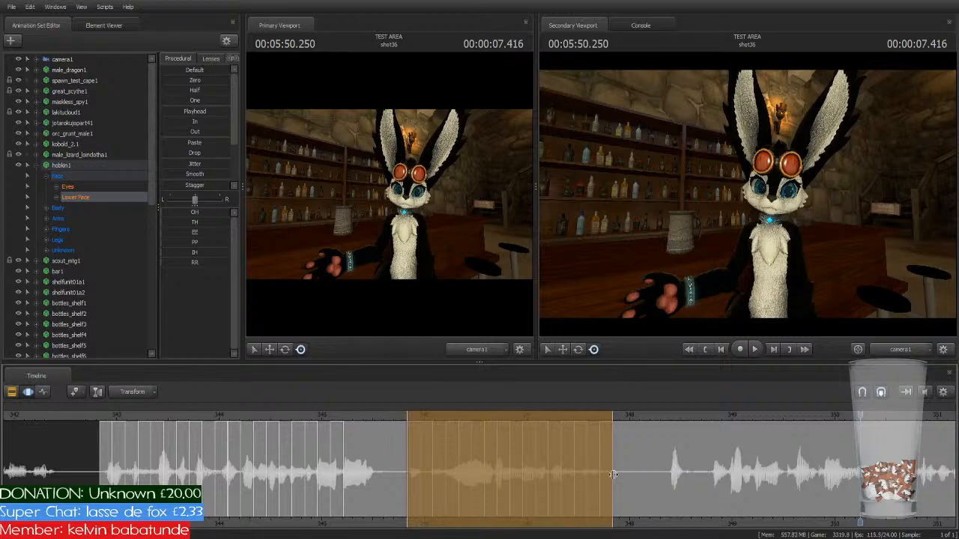
{"action": "left_click_drag", "start_coordinate": [612, 474], "coordinate": [598, 506]}
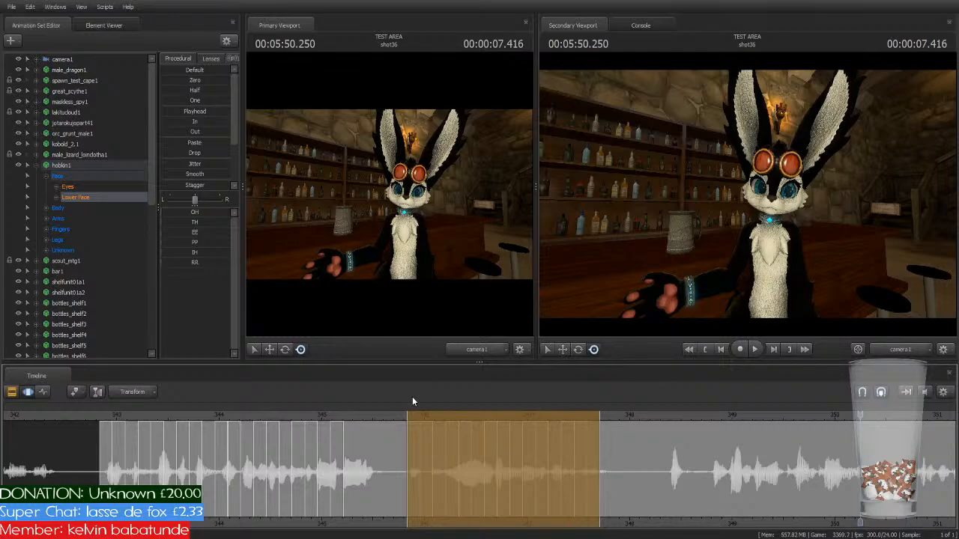
{"action": "key", "text": "Return"}
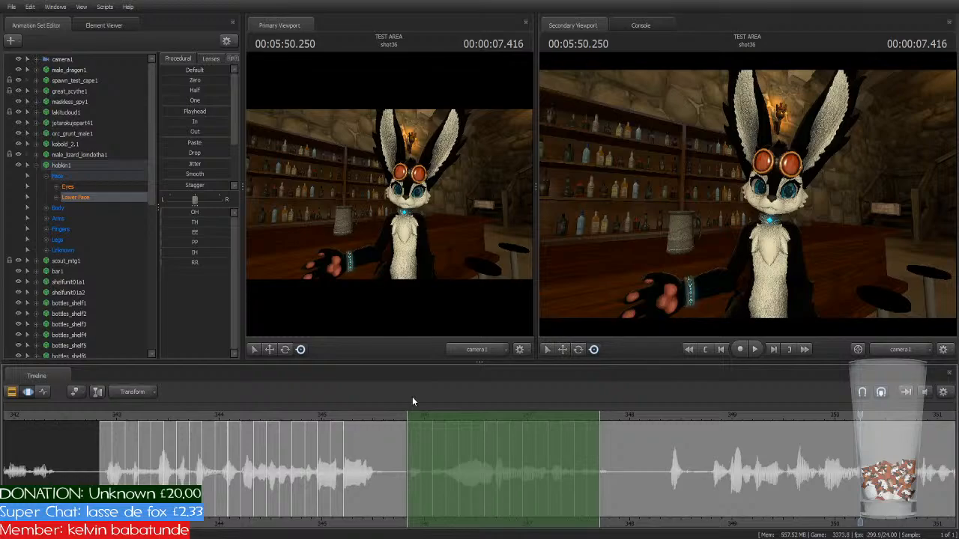
{"action": "left_click", "coordinate": [404, 410]}
{"action": "key", "text": "space"}
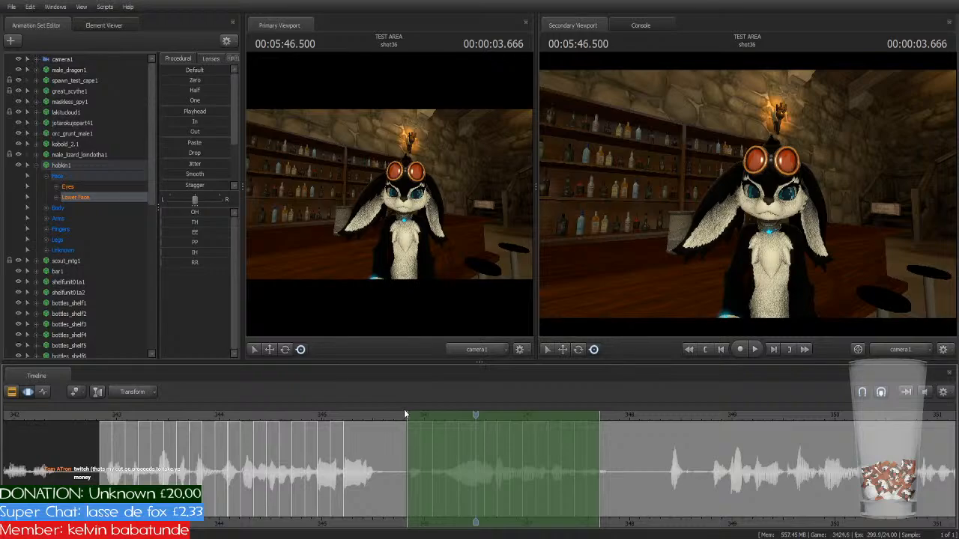
Step: Lip-sync the Lower Face over the single short sound from 348.375 s to about 348.5 s
{"action": "left_click_drag", "start_coordinate": [473, 413], "coordinate": [667, 459]}
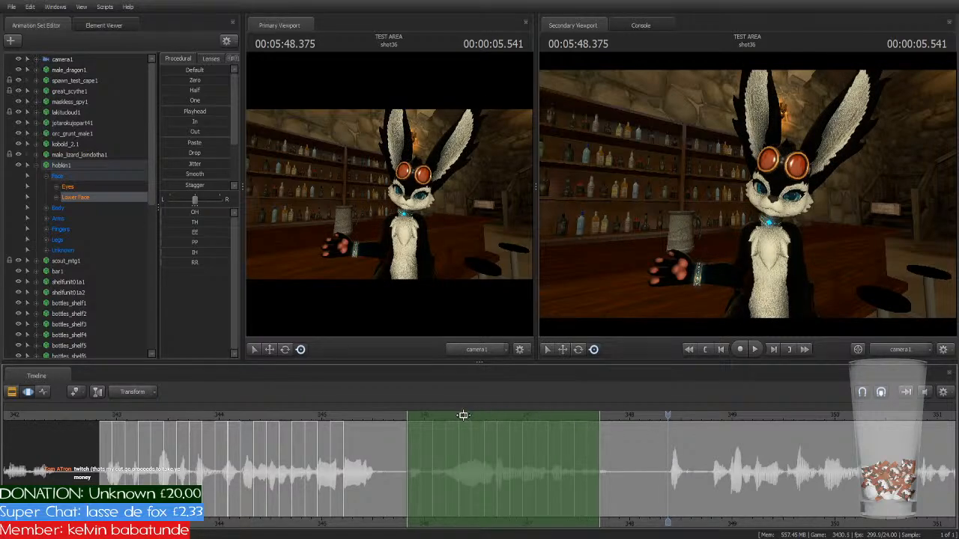
{"action": "left_click_drag", "start_coordinate": [470, 416], "coordinate": [725, 426]}
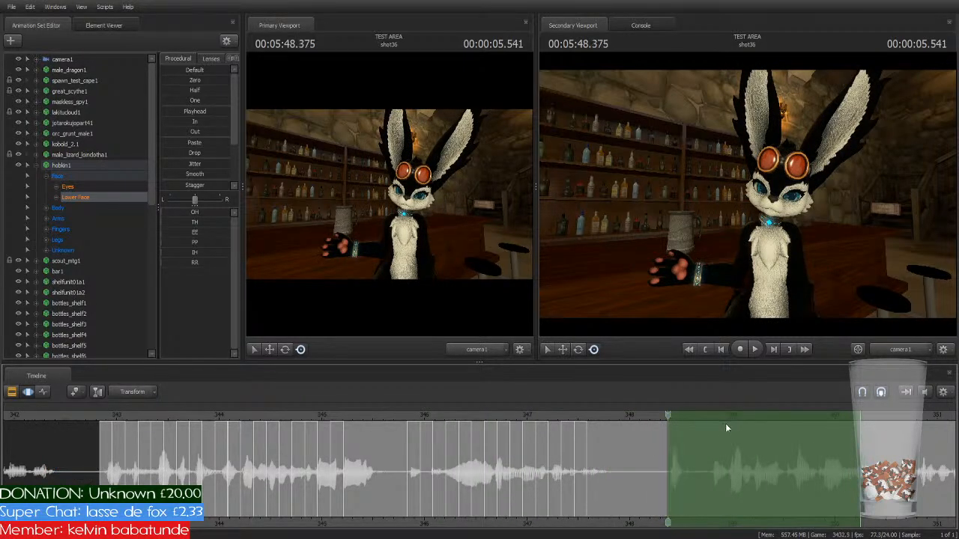
{"action": "key", "text": "1"}
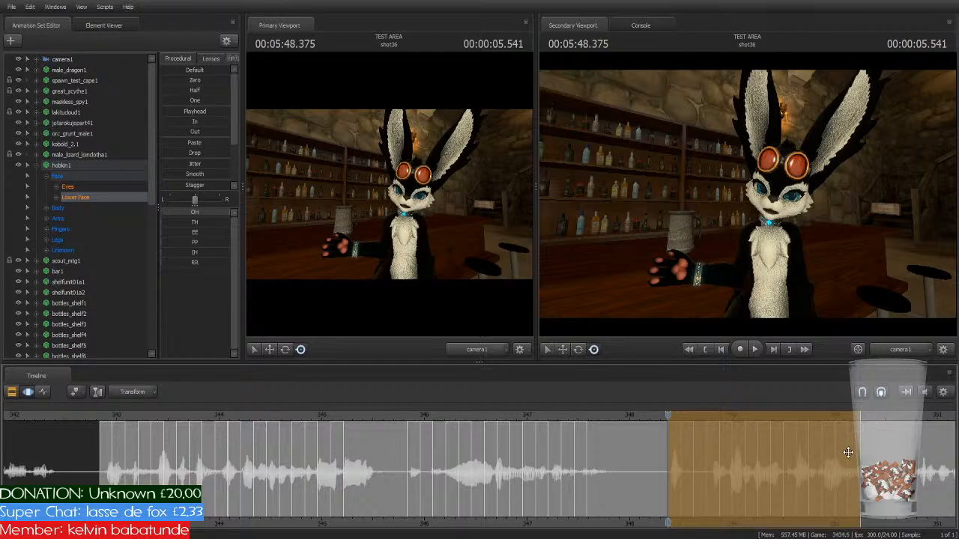
{"action": "left_click_drag", "start_coordinate": [847, 458], "coordinate": [678, 499]}
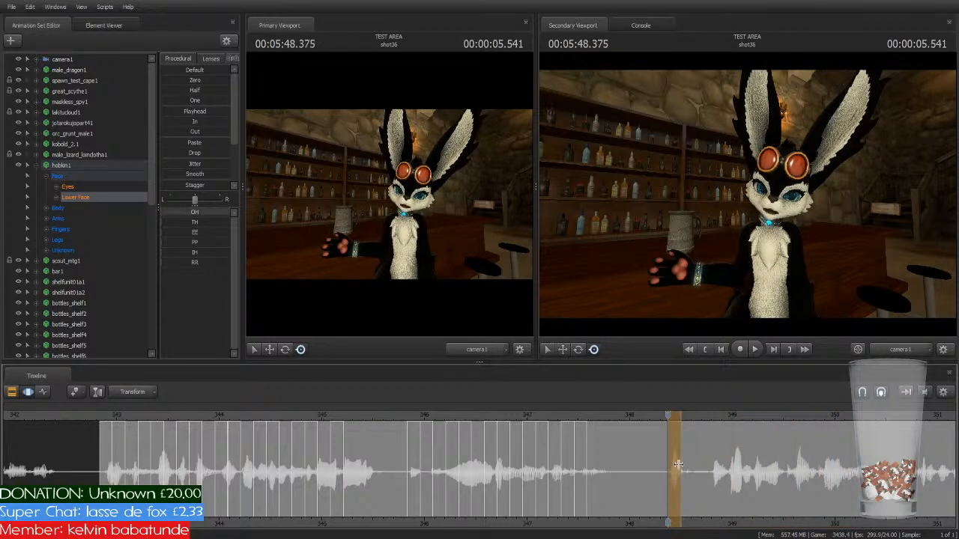
{"action": "key", "text": "Return"}
Step: Lip-sync the Lower Face over the dialogue from about 348.8 s to 351.4 s
{"action": "middle_click_drag", "start_coordinate": [666, 522], "coordinate": [402, 435]}
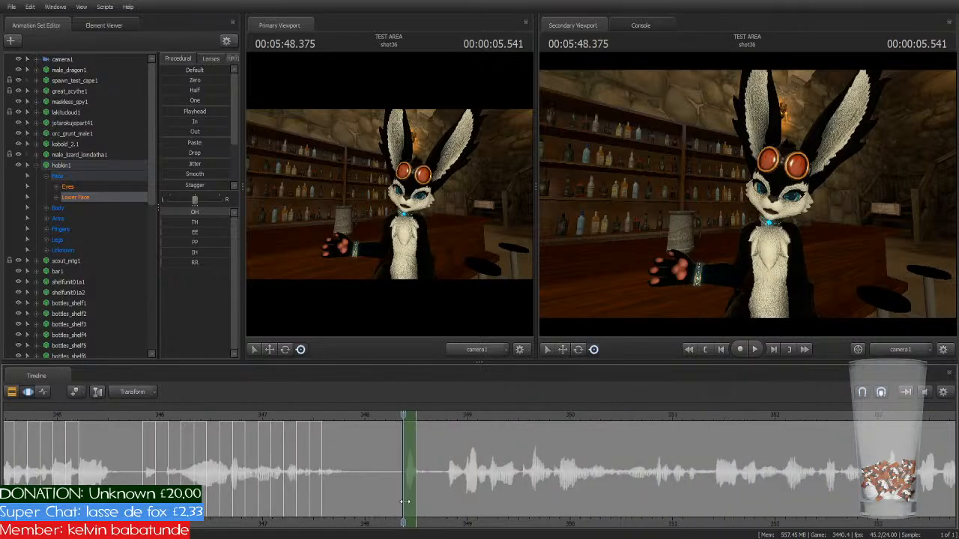
{"action": "left_click_drag", "start_coordinate": [410, 418], "coordinate": [455, 423]}
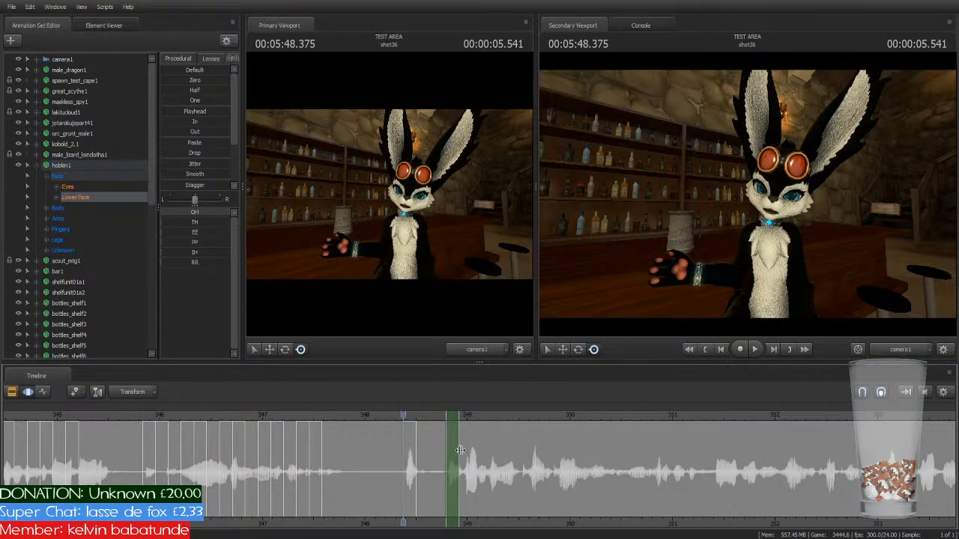
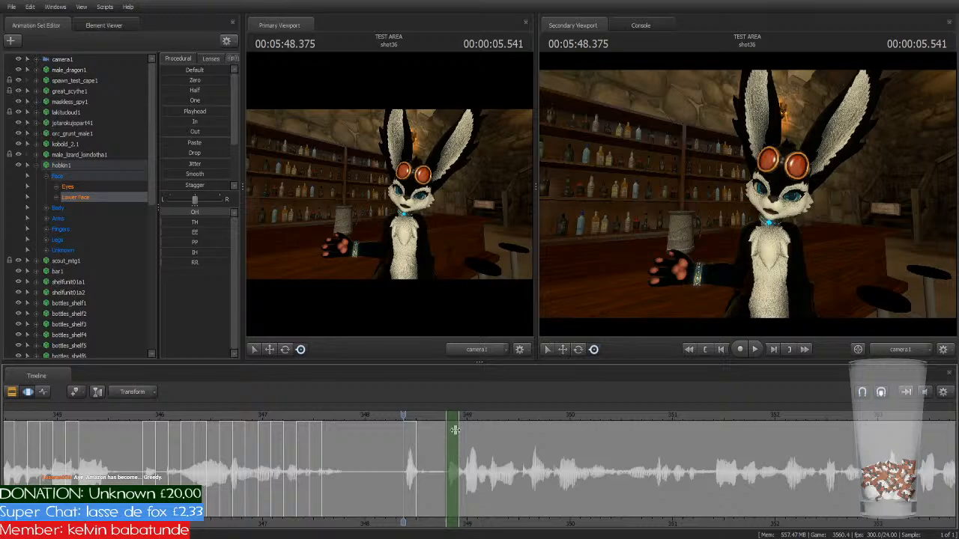
{"action": "left_click", "coordinate": [454, 417]}
{"action": "scroll", "coordinate": [456, 419], "scroll_direction": "up", "scroll_amount": 4}
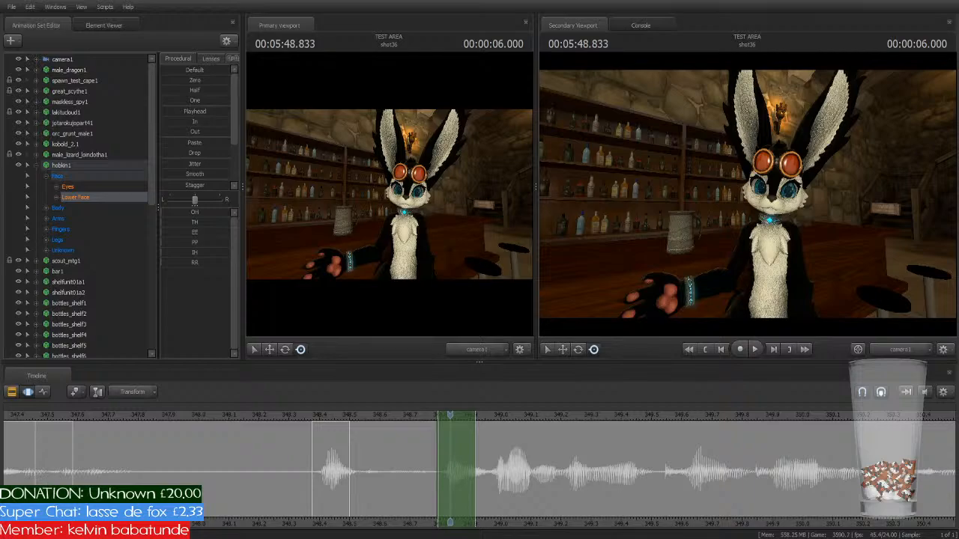
{"action": "scroll", "coordinate": [490, 438], "scroll_direction": "down", "scroll_amount": 2}
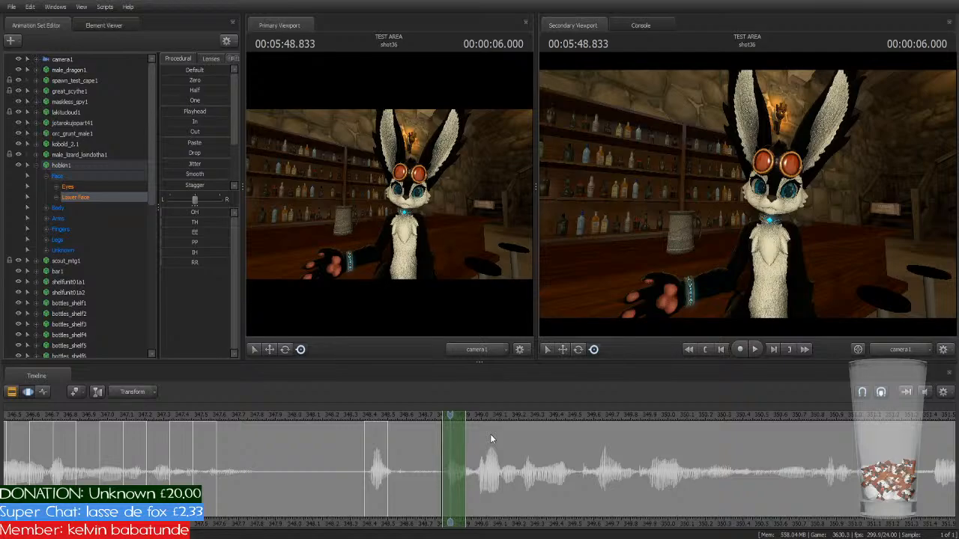
{"action": "scroll", "coordinate": [490, 434], "scroll_direction": "up", "scroll_amount": 3}
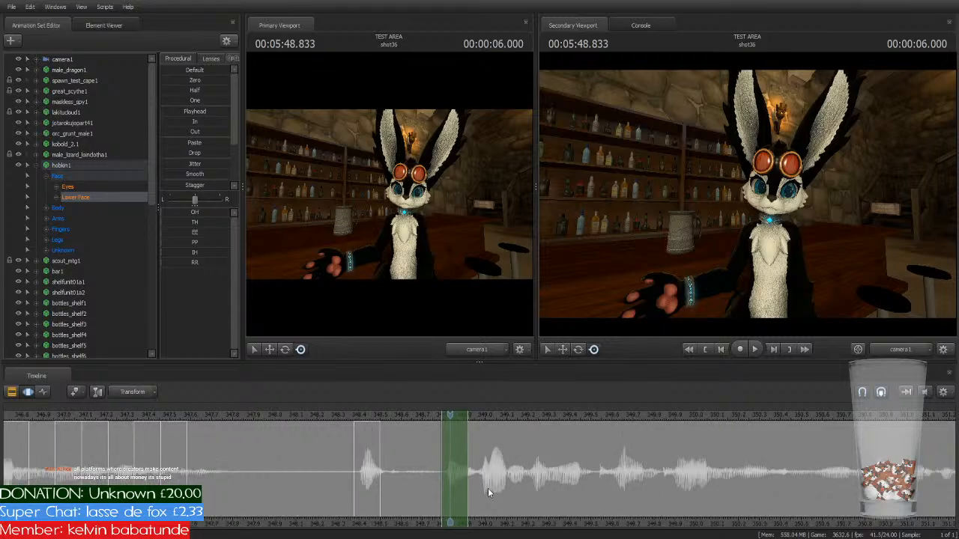
{"action": "middle_click_drag", "start_coordinate": [526, 522], "coordinate": [334, 475]}
{"action": "scroll", "coordinate": [337, 471], "scroll_direction": "down", "scroll_amount": 3}
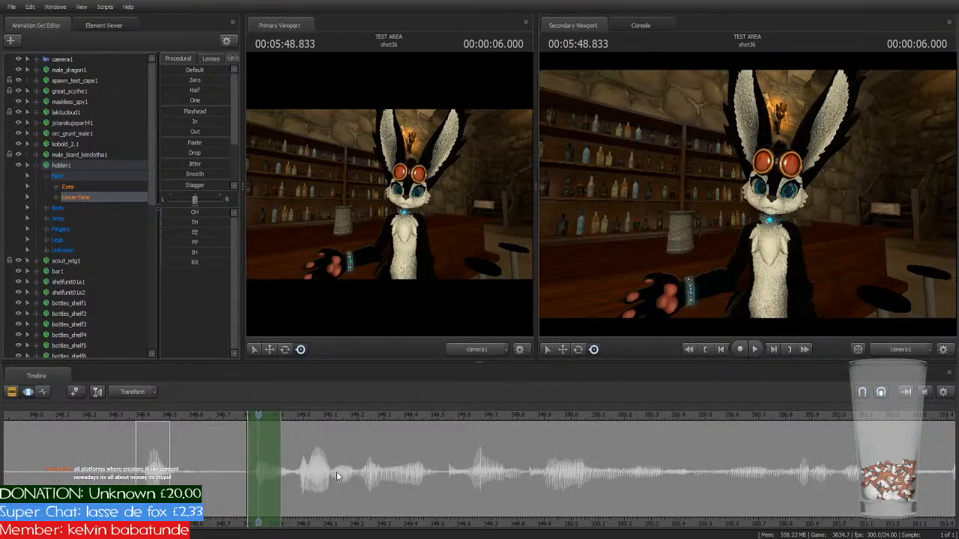
{"action": "scroll", "coordinate": [336, 471], "scroll_direction": "down", "scroll_amount": 1}
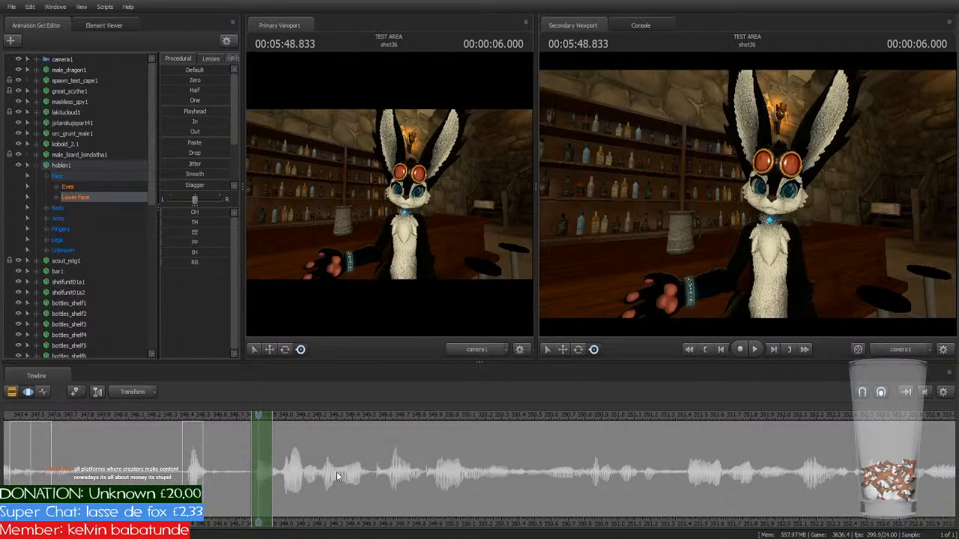
{"action": "key", "text": "Return"}
{"action": "left_click_drag", "start_coordinate": [272, 441], "coordinate": [684, 494]}
{"action": "scroll", "coordinate": [684, 494], "scroll_direction": "down", "scroll_amount": 2}
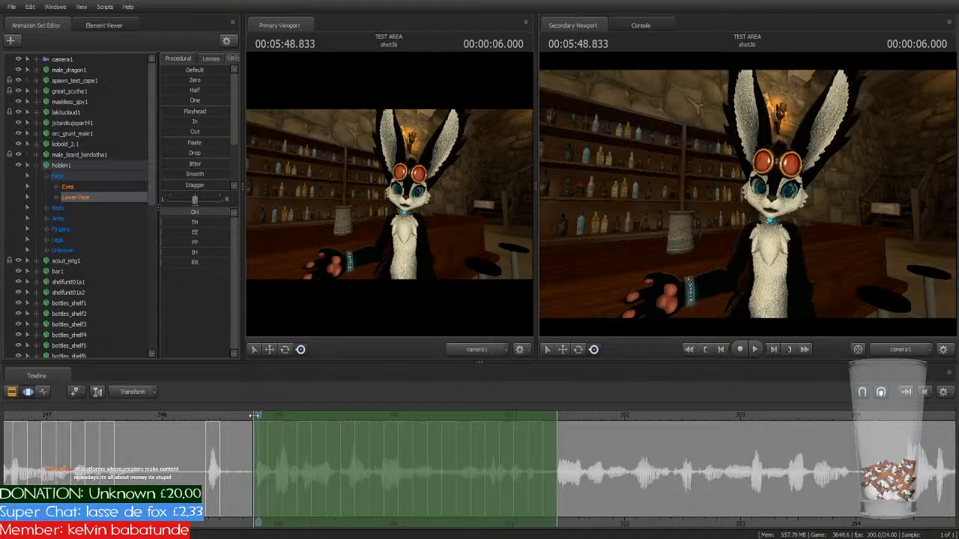
Step: Lip-sync the Lower Face over the rest of the phrase, from 351.416 s to about 354 s, and check it in playback
{"action": "left_click_drag", "start_coordinate": [256, 416], "coordinate": [590, 519]}
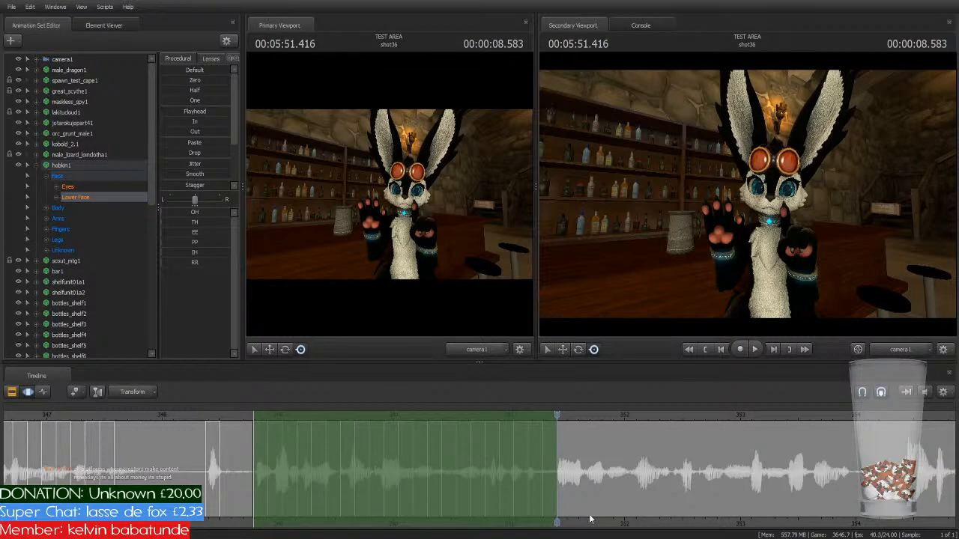
{"action": "middle_click_drag", "start_coordinate": [605, 525], "coordinate": [357, 472]}
{"action": "scroll", "coordinate": [356, 471], "scroll_direction": "down", "scroll_amount": 1}
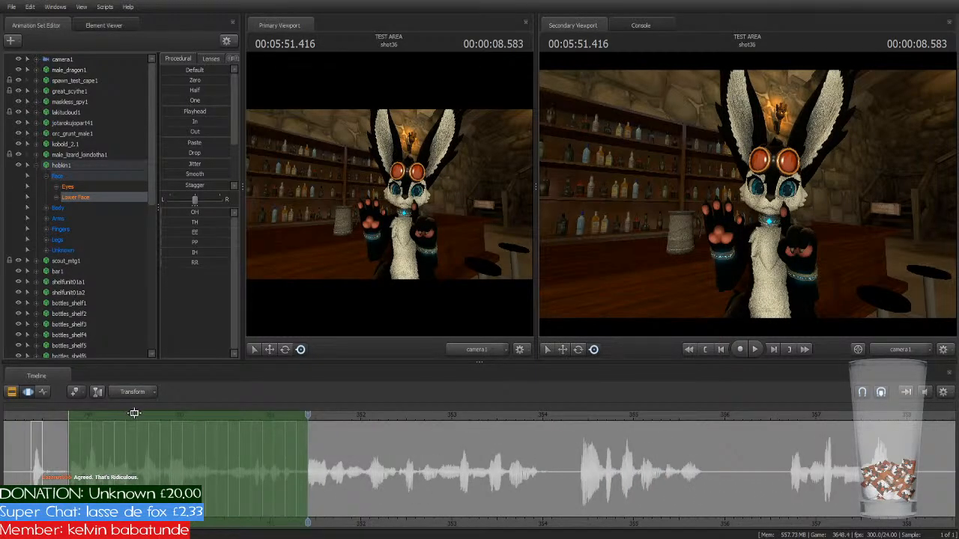
{"action": "left_click_drag", "start_coordinate": [134, 413], "coordinate": [362, 426]}
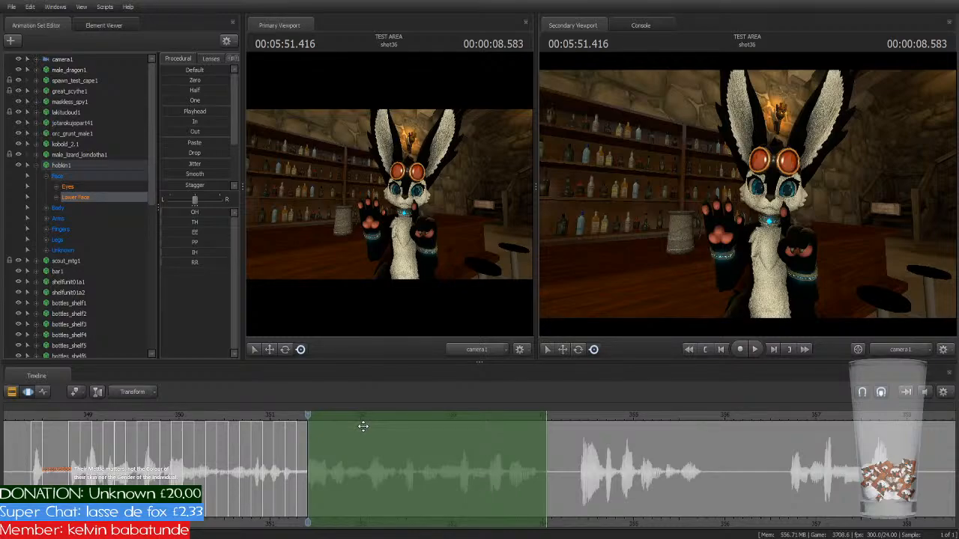
{"action": "key", "text": "1"}
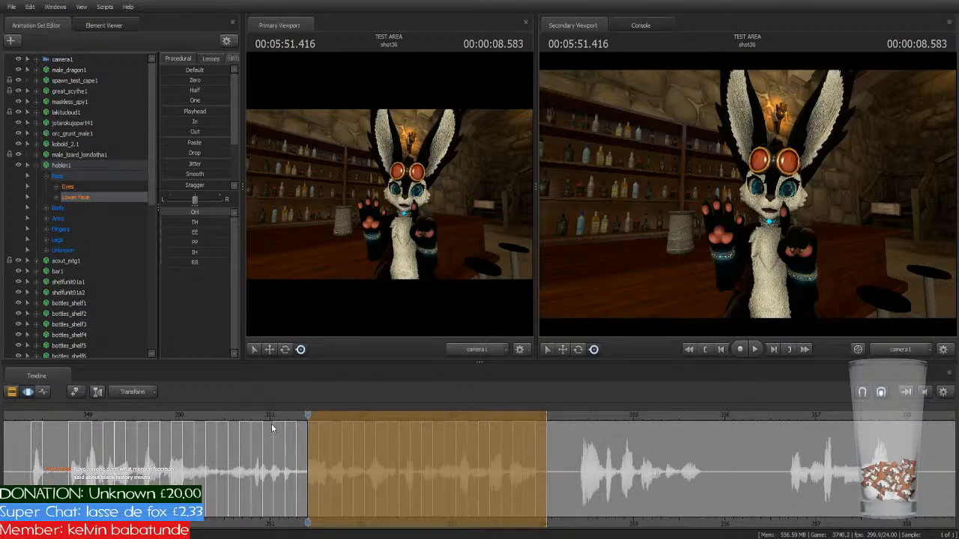
{"action": "key", "text": "Return"}
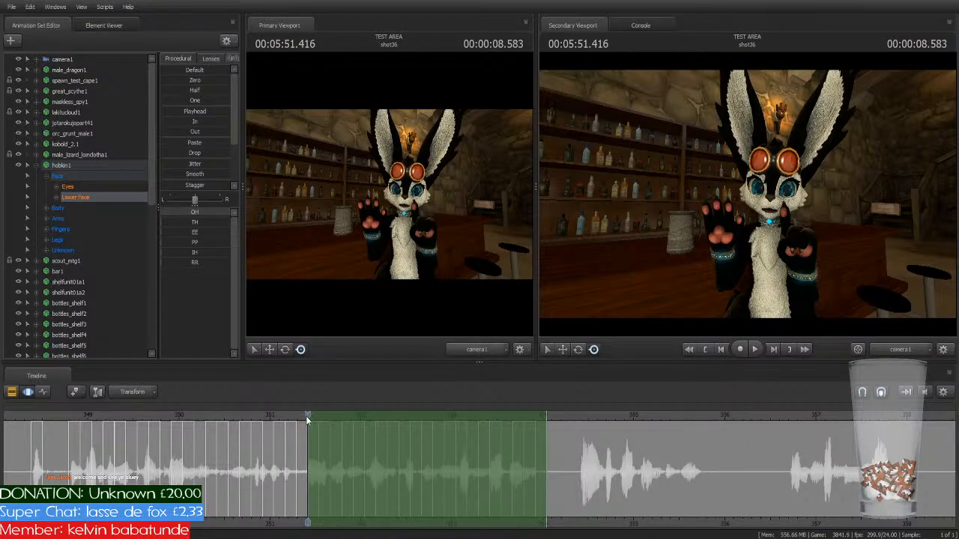
{"action": "key", "text": "space"}
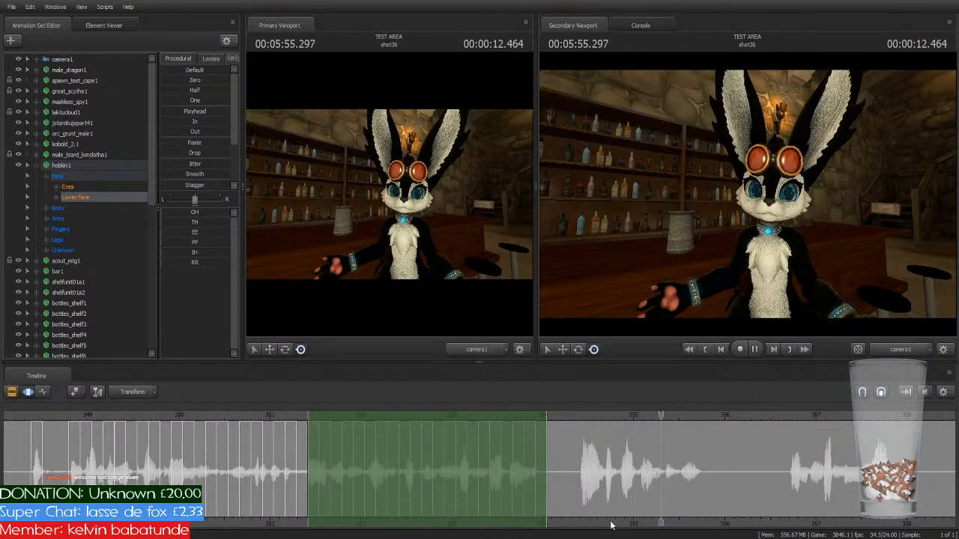
{"action": "middle_click_drag", "start_coordinate": [611, 522], "coordinate": [409, 504]}
{"action": "key", "text": "space"}
Step: Lip-sync the Lower Face over the phrase from about 354.4 s to 355.7 s and check it in playback
{"action": "left_click_drag", "start_coordinate": [159, 415], "coordinate": [441, 432]}
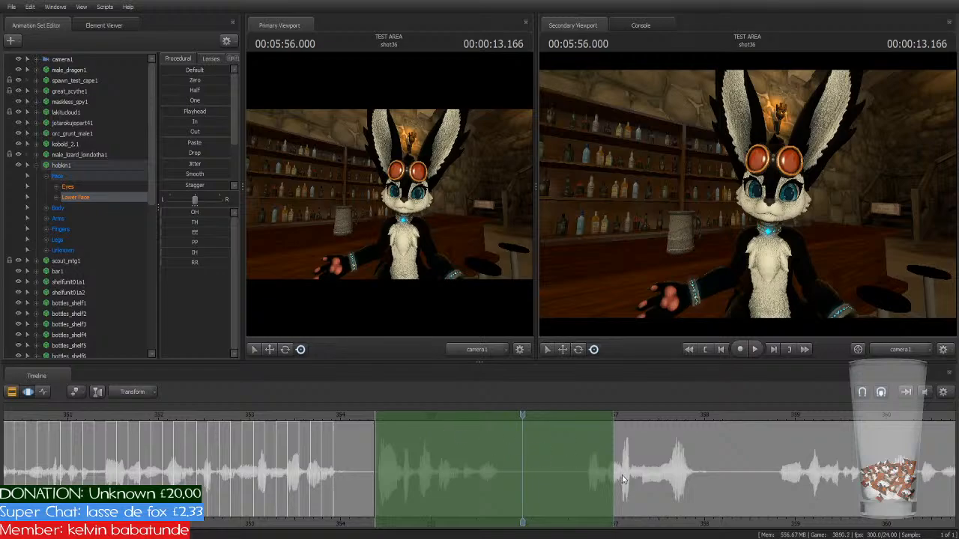
{"action": "left_click_drag", "start_coordinate": [613, 474], "coordinate": [504, 513]}
{"action": "key", "text": "ctrl+v"}
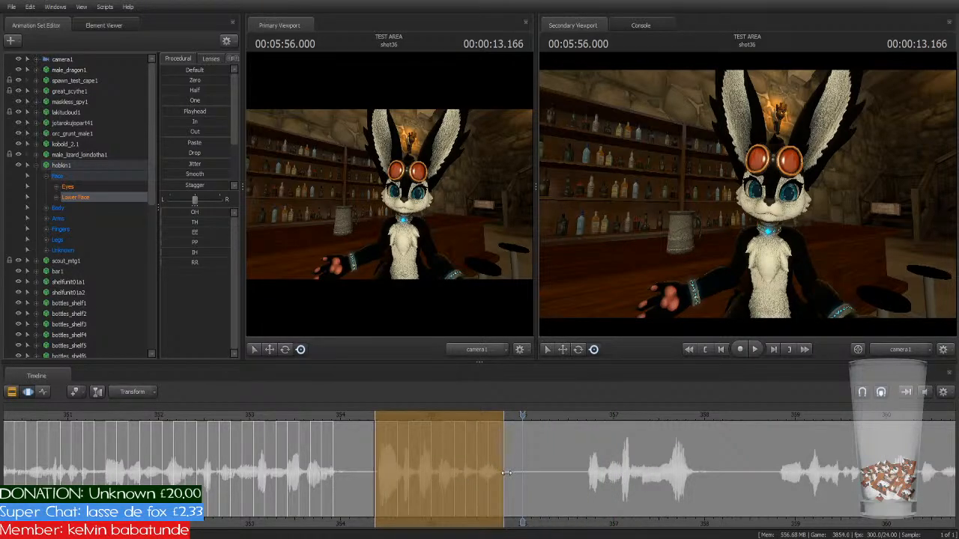
{"action": "left_click_drag", "start_coordinate": [505, 479], "coordinate": [500, 480]}
{"action": "left_click", "coordinate": [369, 417]}
{"action": "key", "text": "space"}
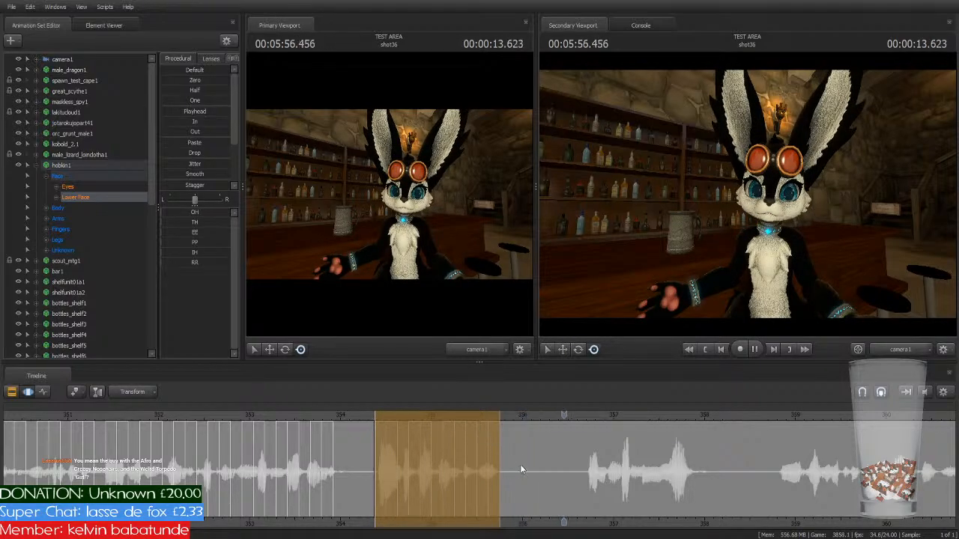
{"action": "middle_click_drag", "start_coordinate": [632, 525], "coordinate": [480, 513]}
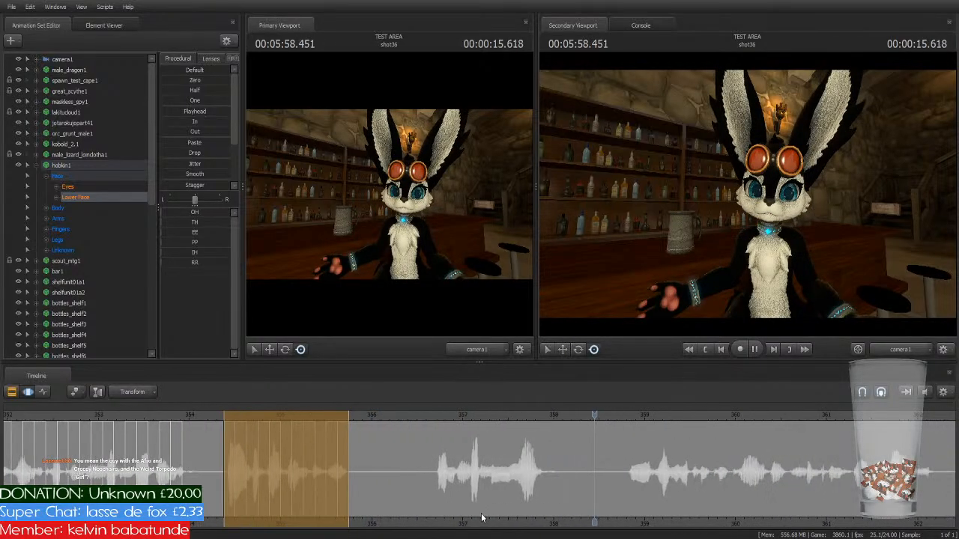
{"action": "key", "text": "space"}
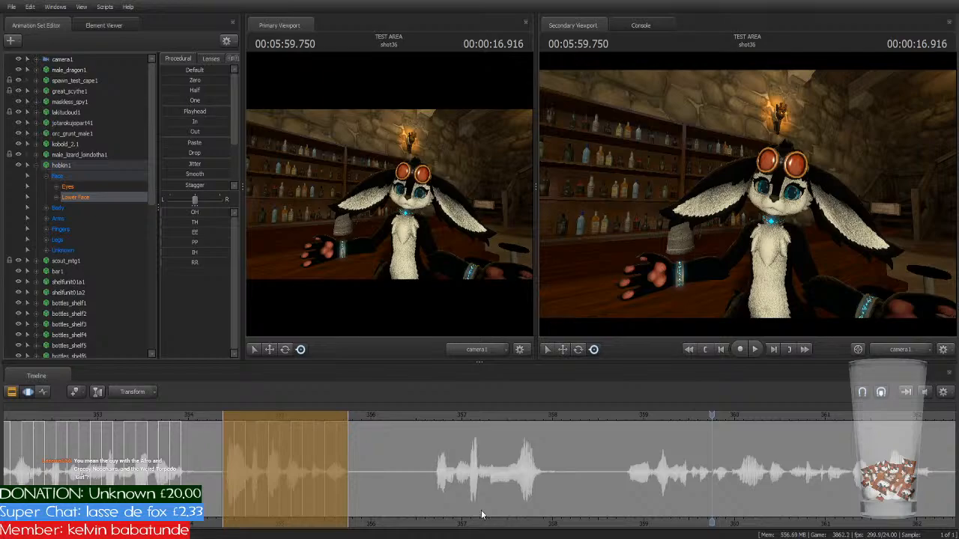
Step: Lip-sync the Lower Face over the dialogue from about 358.8 s to 361.5 s, leaving the preceding phrase at 357 s unanimated
{"action": "key", "text": "Return"}
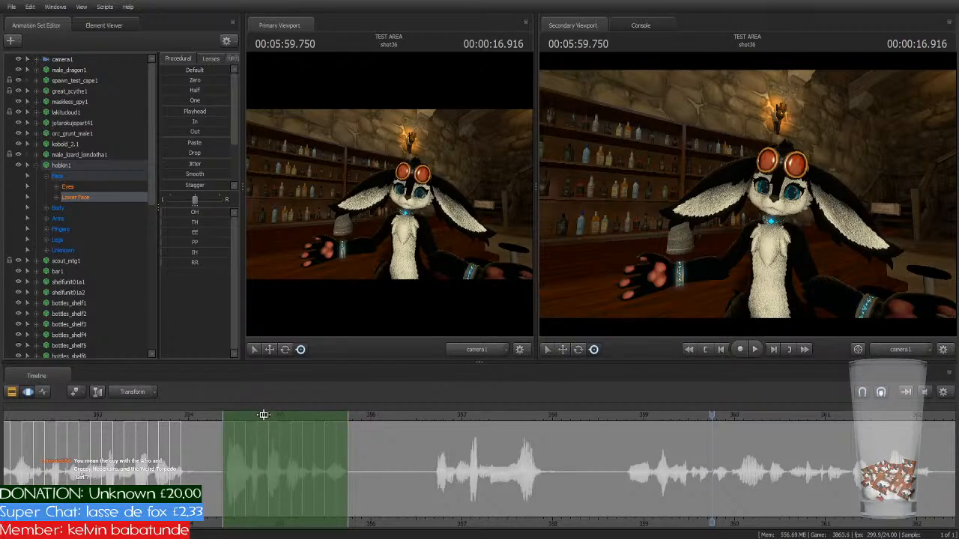
{"action": "left_click_drag", "start_coordinate": [263, 415], "coordinate": [671, 453]}
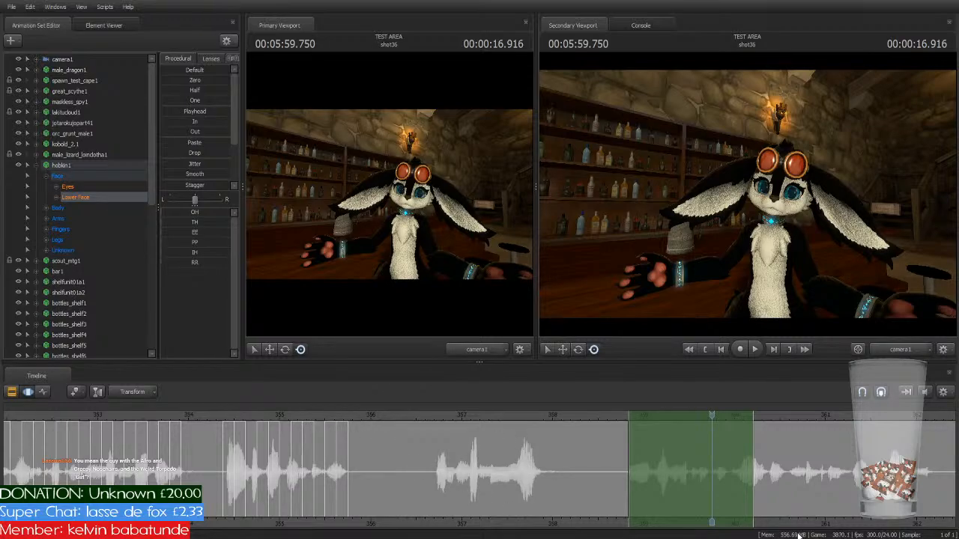
{"action": "middle_click_drag", "start_coordinate": [753, 469], "coordinate": [453, 468]}
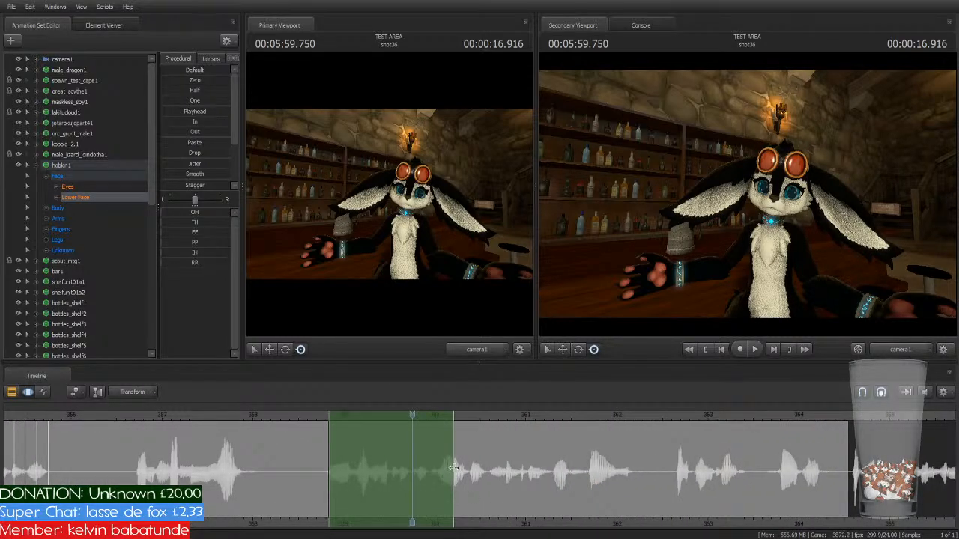
{"action": "left_click_drag", "start_coordinate": [453, 469], "coordinate": [633, 486]}
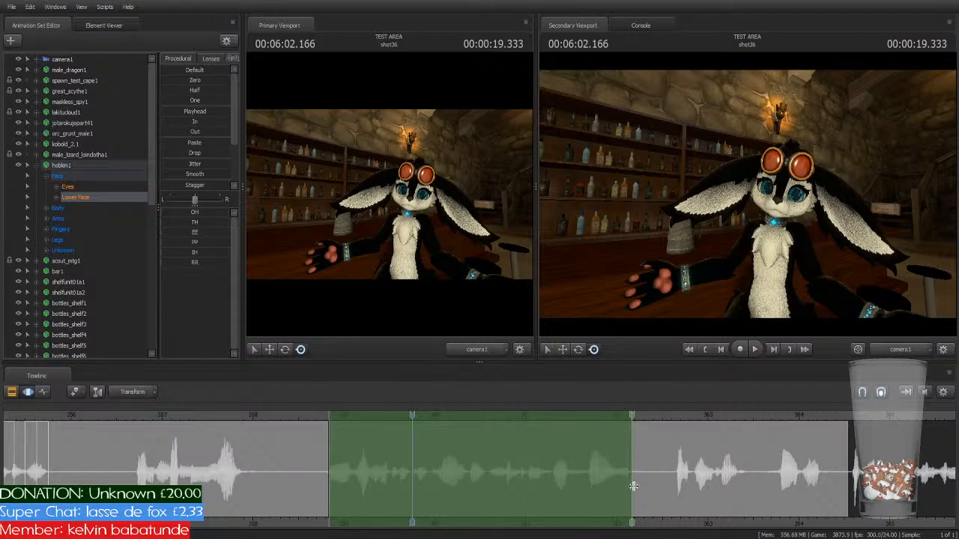
{"action": "key", "text": "2"}
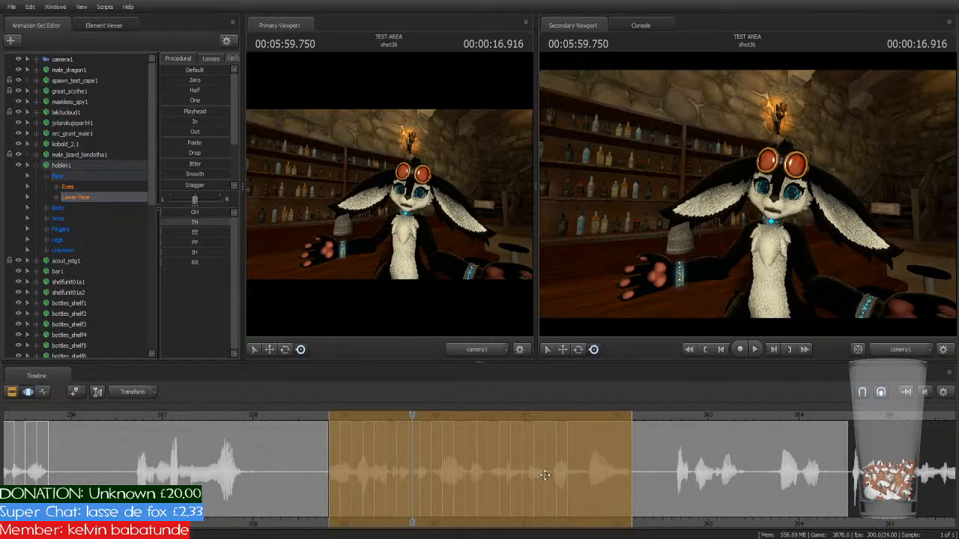
{"action": "left_click_drag", "start_coordinate": [635, 485], "coordinate": [570, 500]}
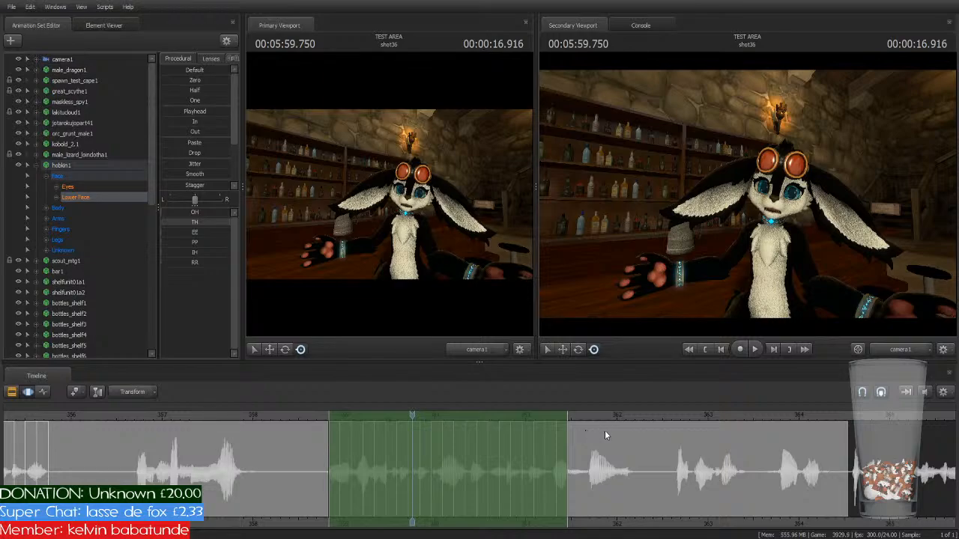
Step: Play back the dialogue from about 354.4 s and return the playhead to the start of the phrase at 358.833 s
{"action": "scroll", "coordinate": [604, 433], "scroll_direction": "down", "scroll_amount": 3}
{"action": "scroll", "coordinate": [124, 425], "scroll_direction": "down", "scroll_amount": 2}
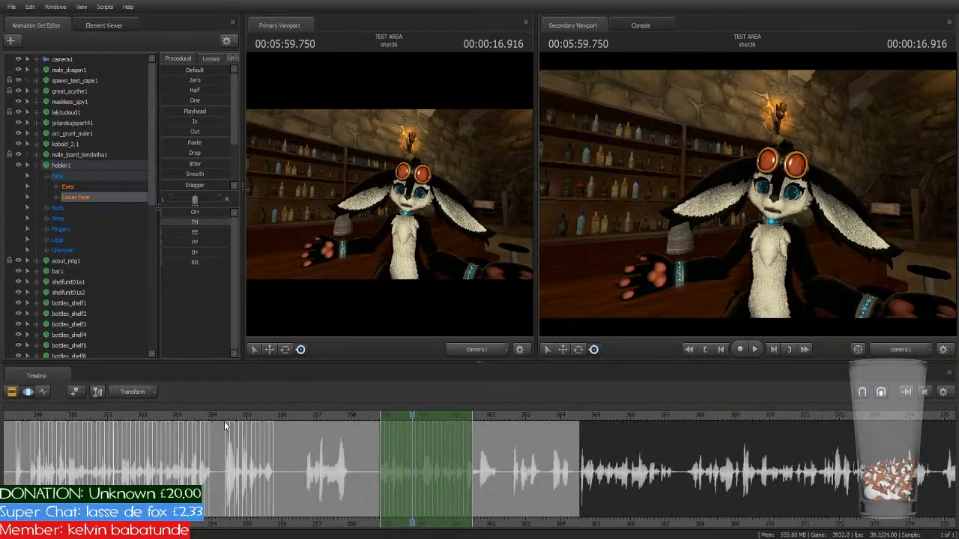
{"action": "left_click", "coordinate": [225, 416]}
{"action": "key", "text": "space"}
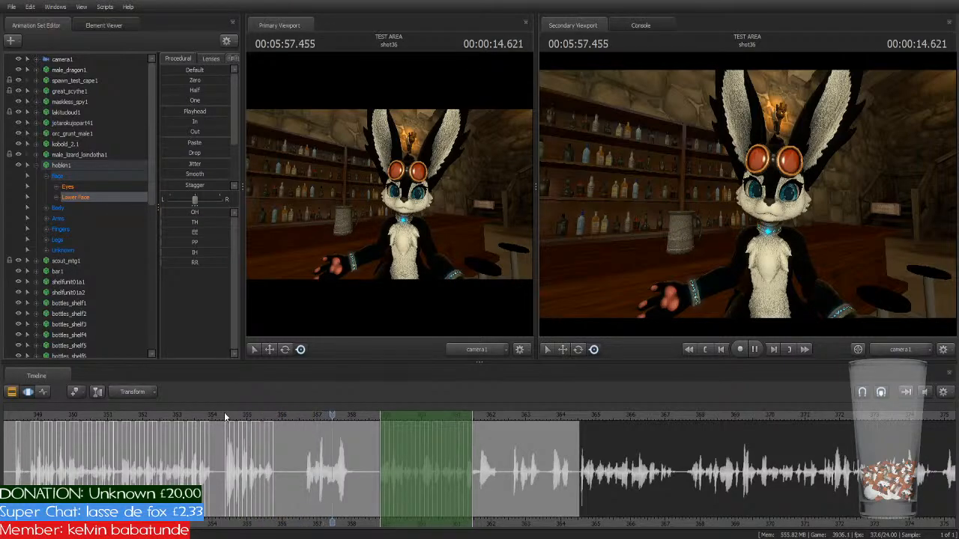
{"action": "key", "text": "space"}
{"action": "left_click", "coordinate": [303, 416]}
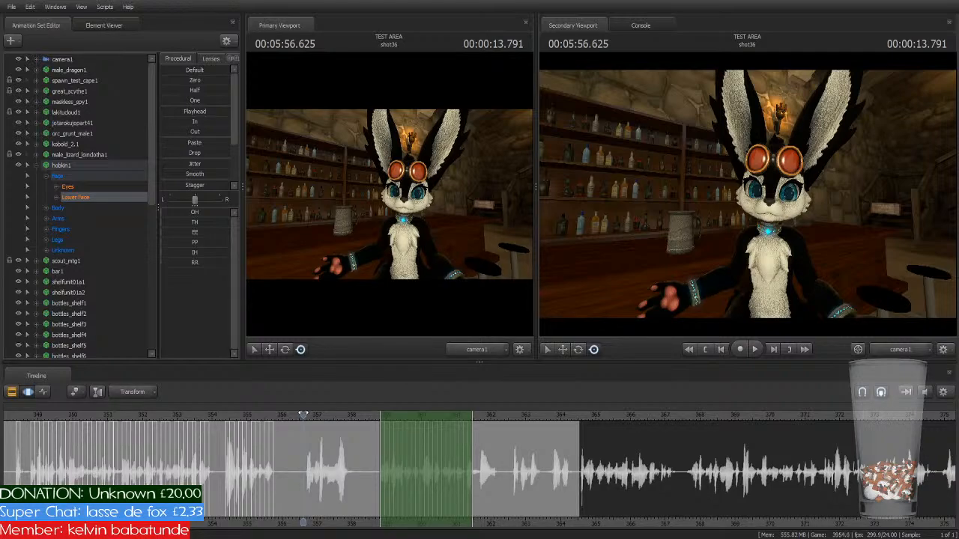
{"action": "left_click", "coordinate": [380, 408]}
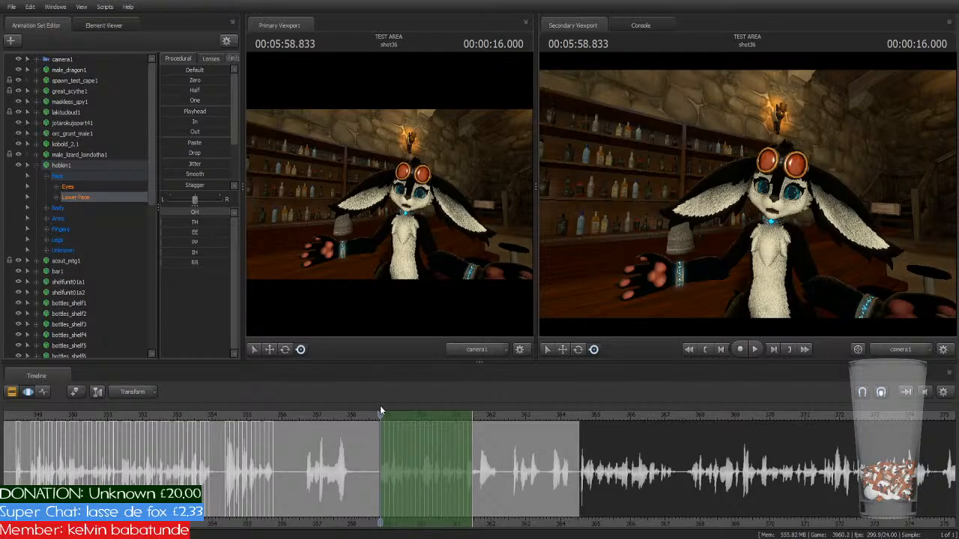
Step: Lip-sync the Lower Face over the end of the phrase, from 361.458 s to about 362.1 s, and check the phrase in playback
{"action": "scroll", "coordinate": [380, 405], "scroll_direction": "up", "scroll_amount": 3}
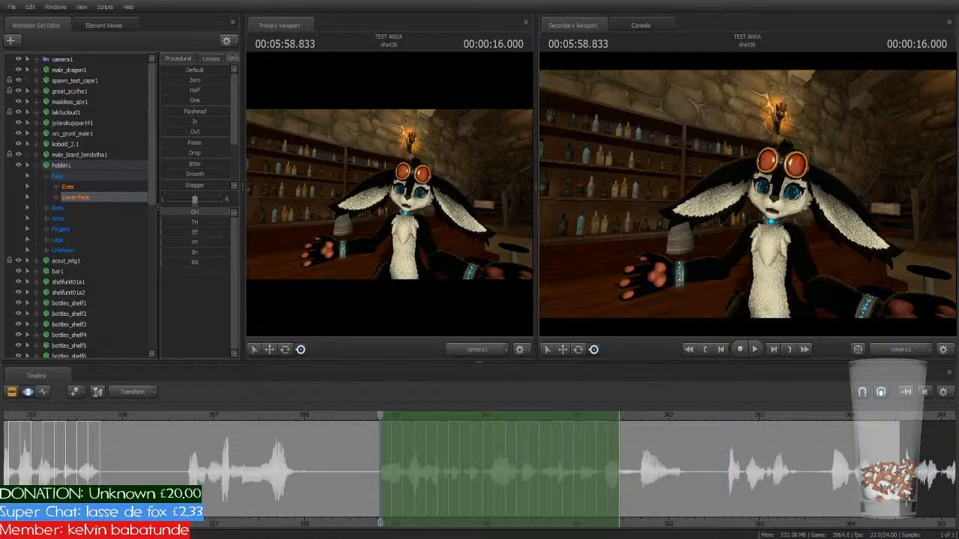
{"action": "middle_click_drag", "start_coordinate": [675, 525], "coordinate": [583, 532]}
{"action": "left_click_drag", "start_coordinate": [291, 417], "coordinate": [528, 439]}
{"action": "left_click_drag", "start_coordinate": [321, 416], "coordinate": [561, 426]}
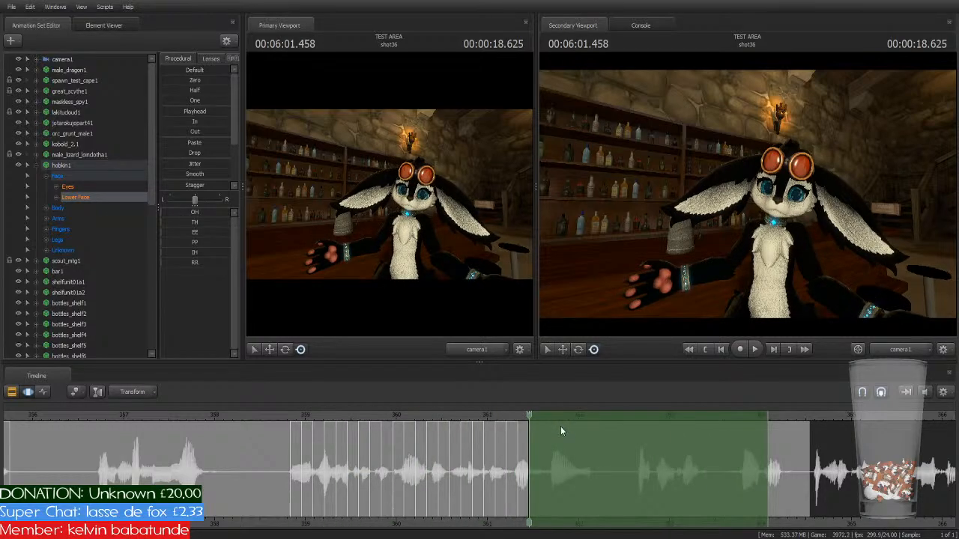
{"action": "left_click_drag", "start_coordinate": [767, 479], "coordinate": [585, 503]}
{"action": "key", "text": "1"}
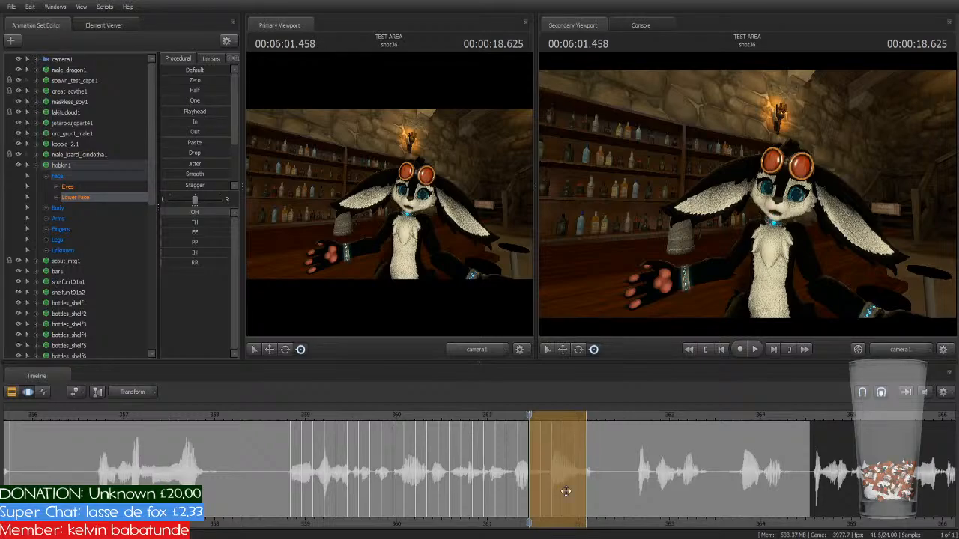
{"action": "left_click", "coordinate": [287, 419]}
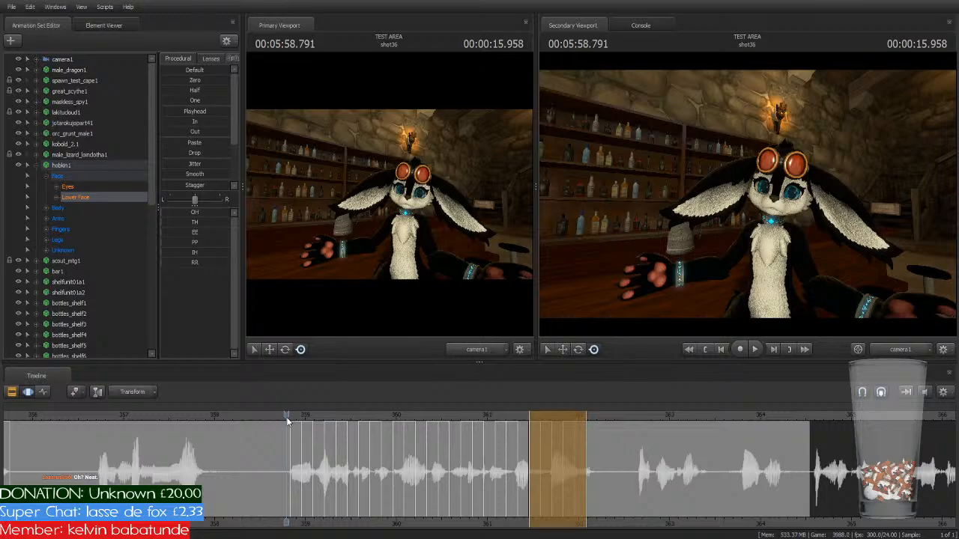
{"action": "key", "text": "space"}
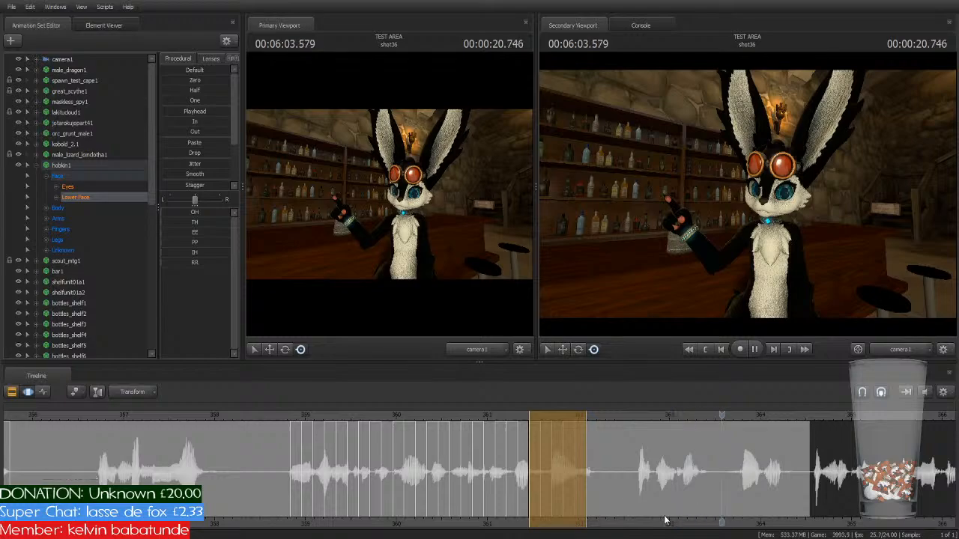
Step: Lip-sync the Lower Face over the short phrase from about 362.6 s to 363.25 s and check it in playback
{"action": "middle_click_drag", "start_coordinate": [623, 531], "coordinate": [457, 514]}
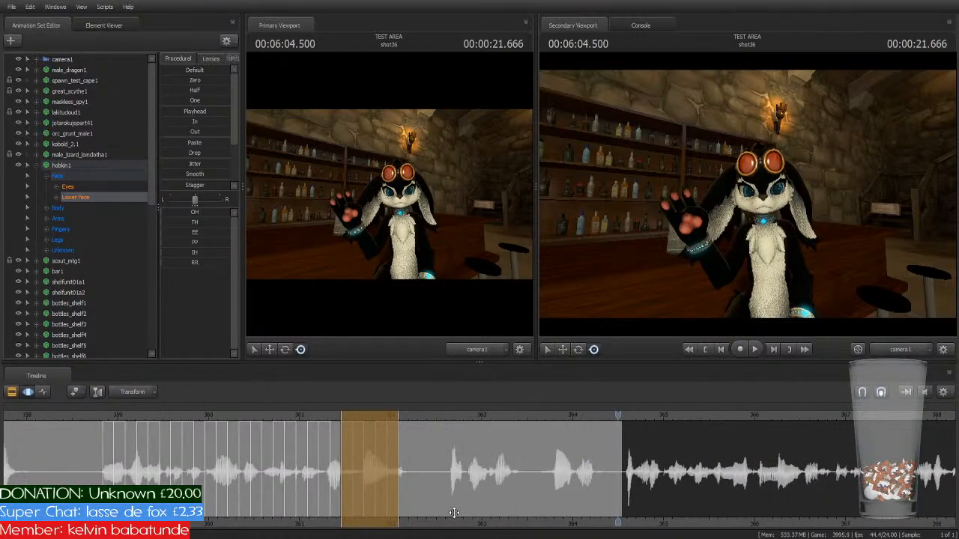
{"action": "left_click_drag", "start_coordinate": [366, 411], "coordinate": [474, 427]}
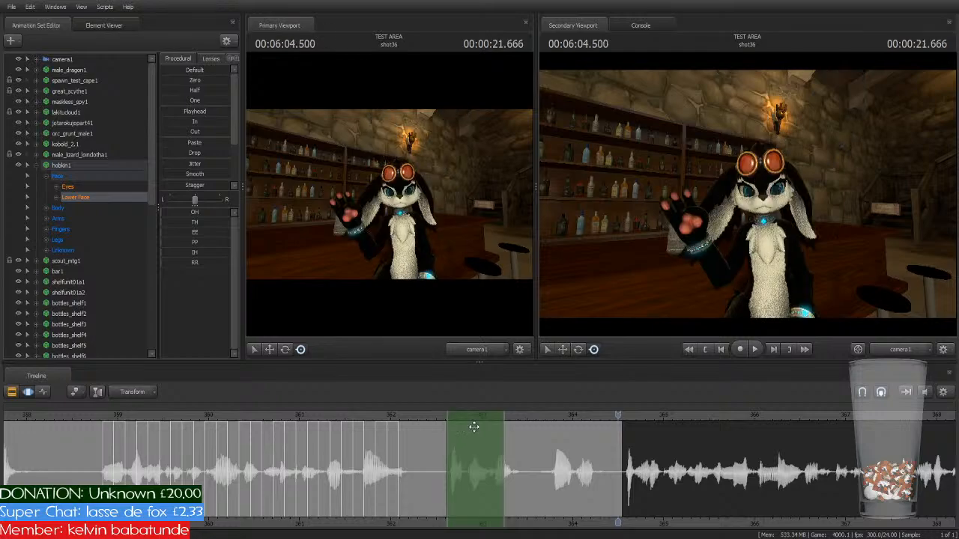
{"action": "key", "text": "ctrl+v"}
{"action": "left_click_drag", "start_coordinate": [505, 477], "coordinate": [504, 488]}
{"action": "left_click", "coordinate": [434, 418]}
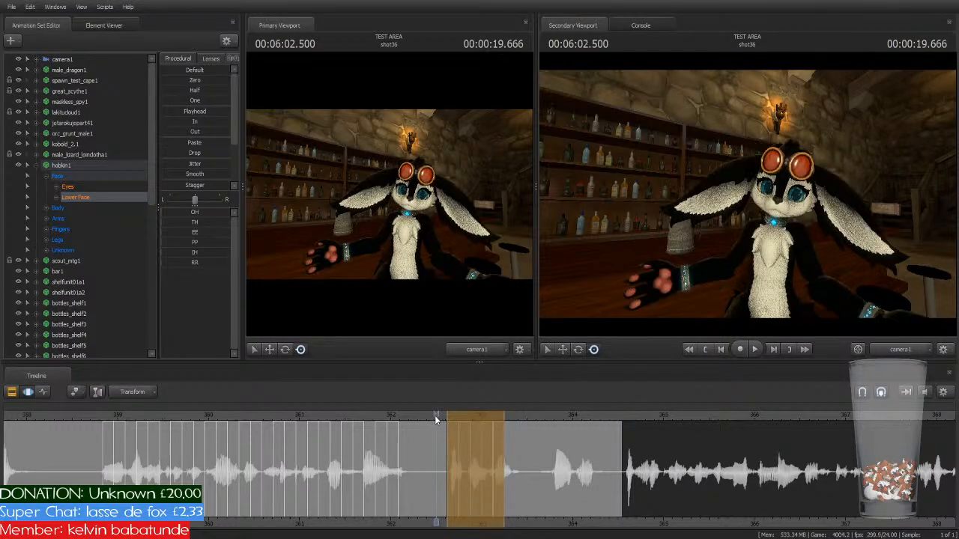
{"action": "key", "text": "space"}
{"action": "key", "text": "space"}
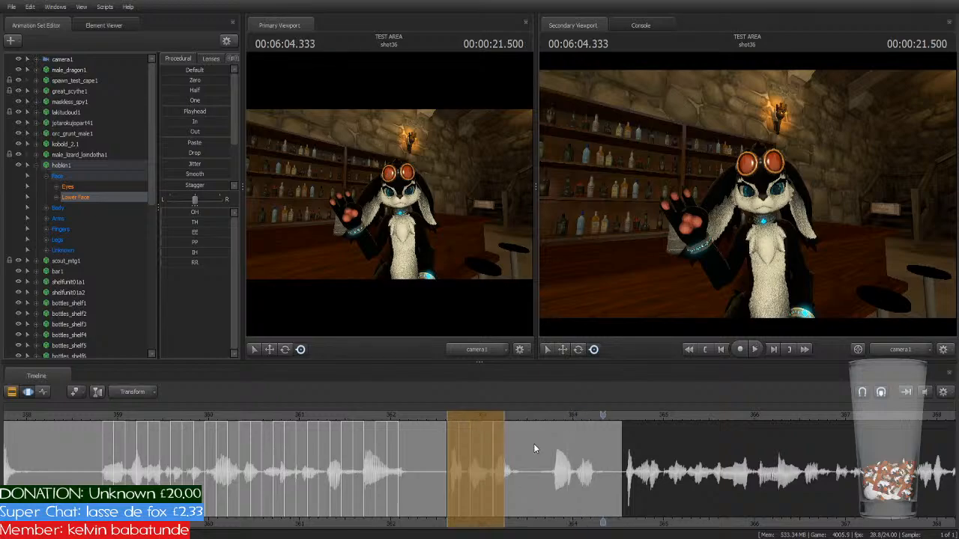
Step: Lip-sync the Lower Face over the last sound of shot36, from about 363.8 s to 364.291 s
{"action": "left_click_drag", "start_coordinate": [499, 429], "coordinate": [573, 429]}
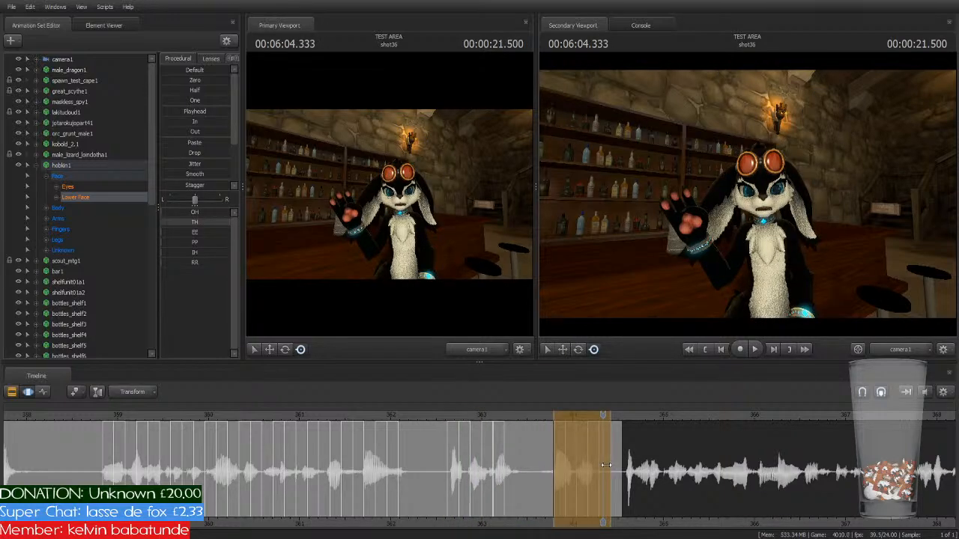
{"action": "mouse_move", "coordinate": [610, 467]}
{"action": "left_mouse_down"}
{"action": "mouse_move", "coordinate": [589, 467]}
{"action": "mouse_move", "coordinate": [599, 467]}
{"action": "left_mouse_up"}
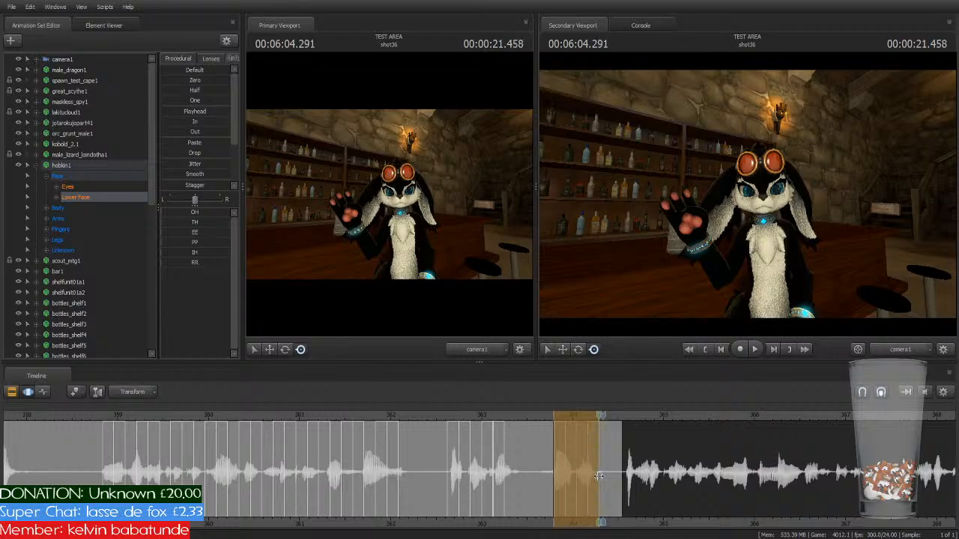
{"action": "key", "text": "space"}
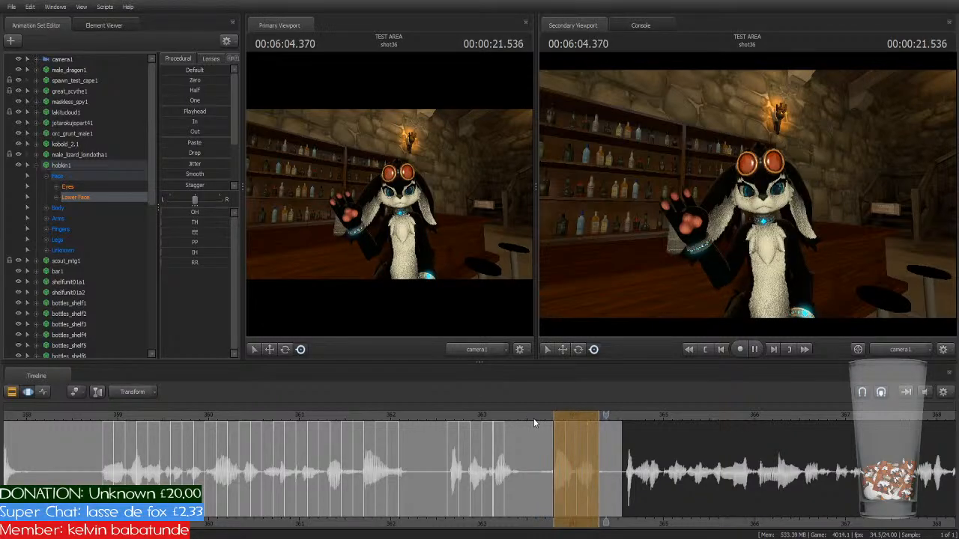
Step: Play through the opening of shot37 to review its dialogue and return the playhead to the shot's start at 364.541 s
{"action": "scroll", "coordinate": [677, 481], "scroll_direction": "down", "scroll_amount": 2}
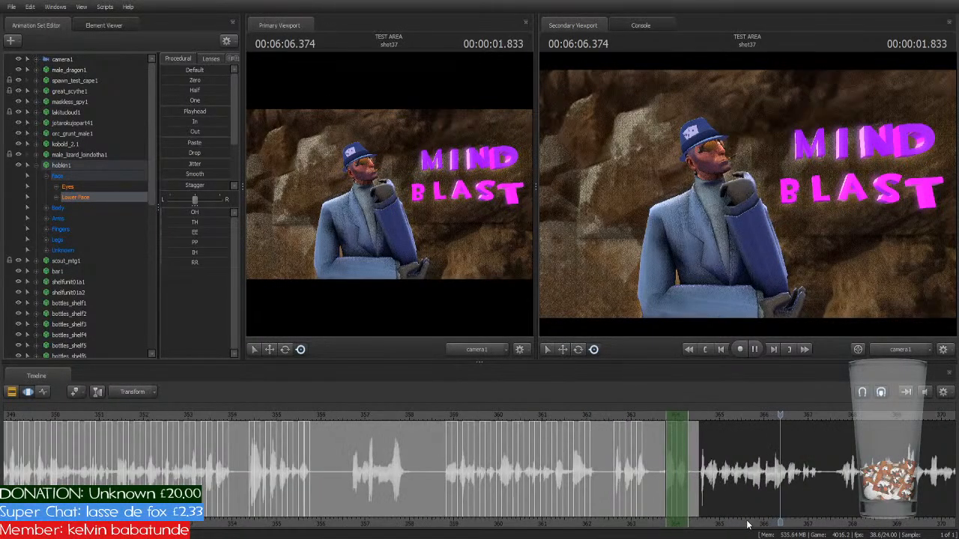
{"action": "middle_click_drag", "start_coordinate": [936, 480], "coordinate": [405, 463]}
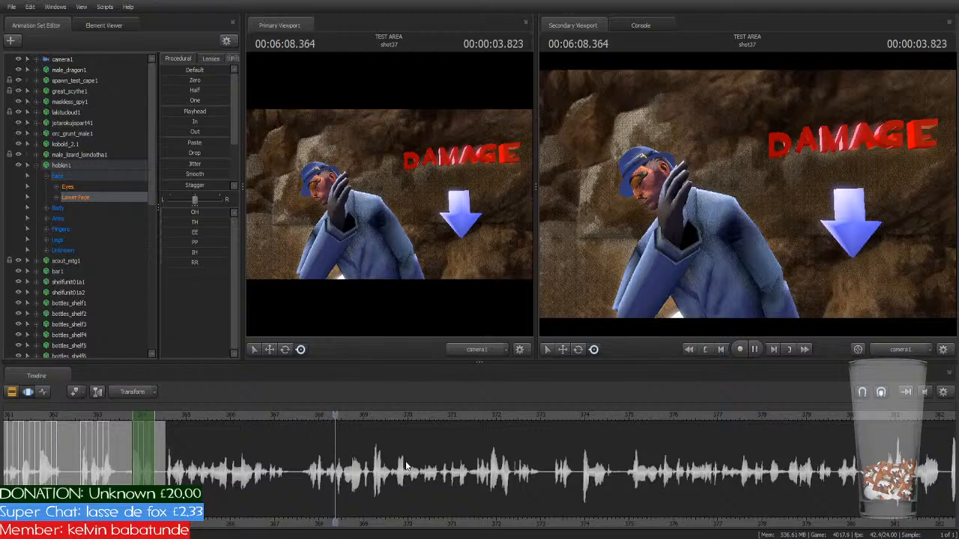
{"action": "scroll", "coordinate": [405, 463], "scroll_direction": "down", "scroll_amount": 2}
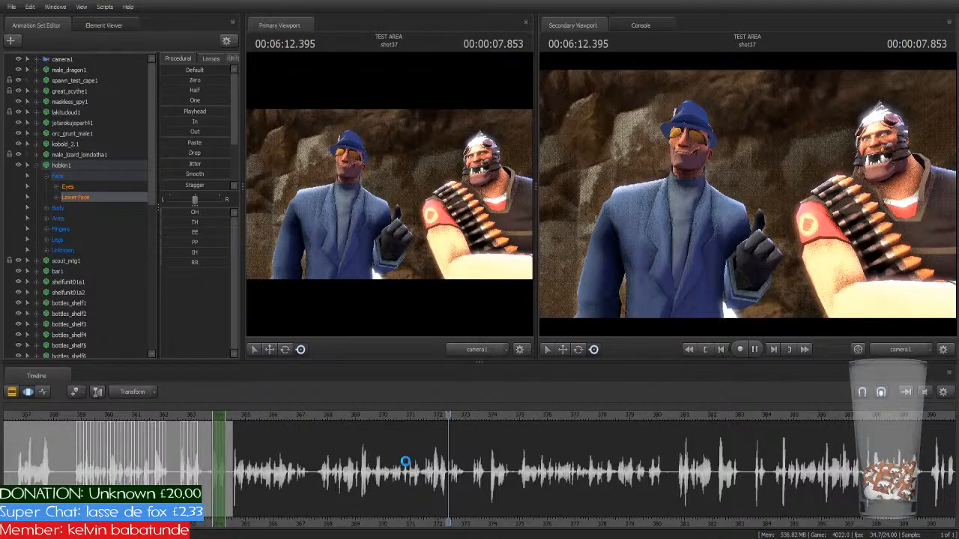
{"action": "key", "text": "space"}
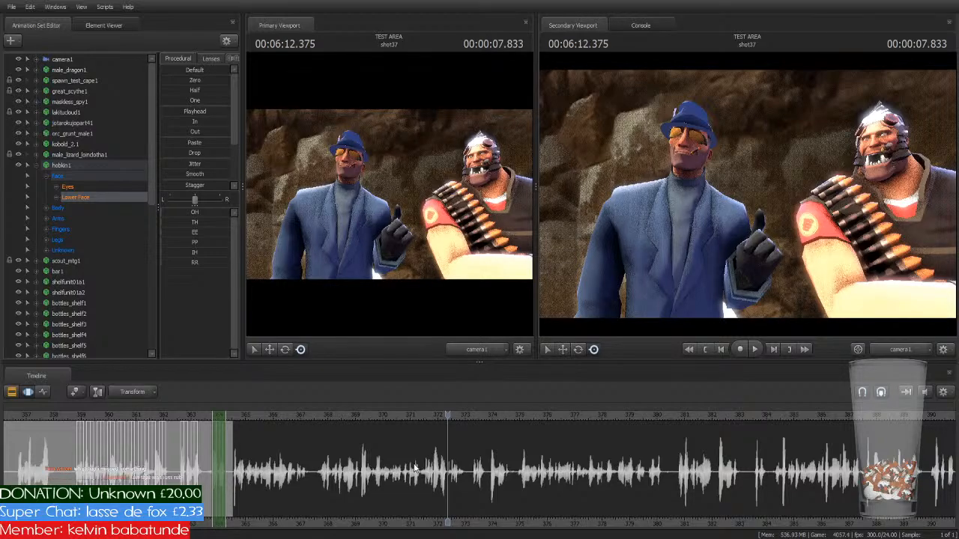
{"action": "key", "text": "Up"}
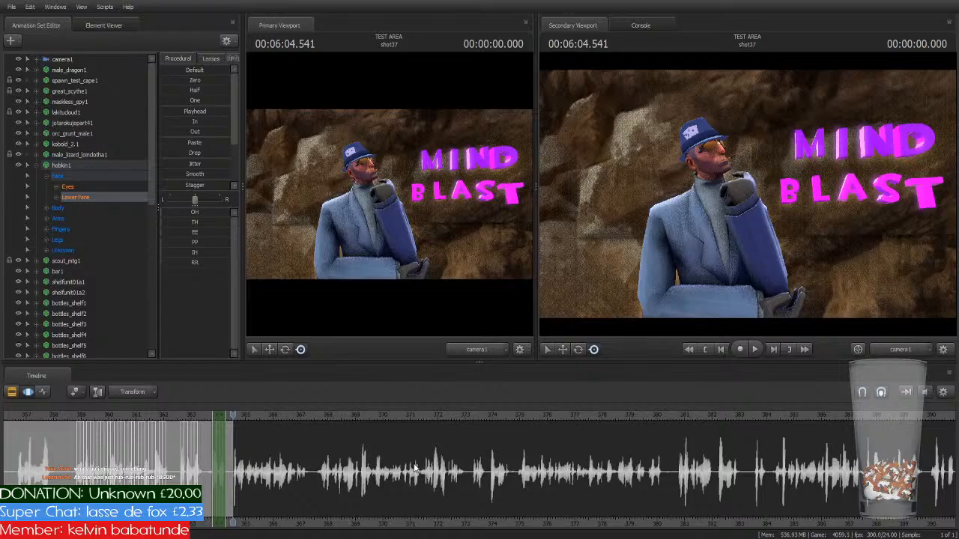
{"action": "key", "text": "space"}
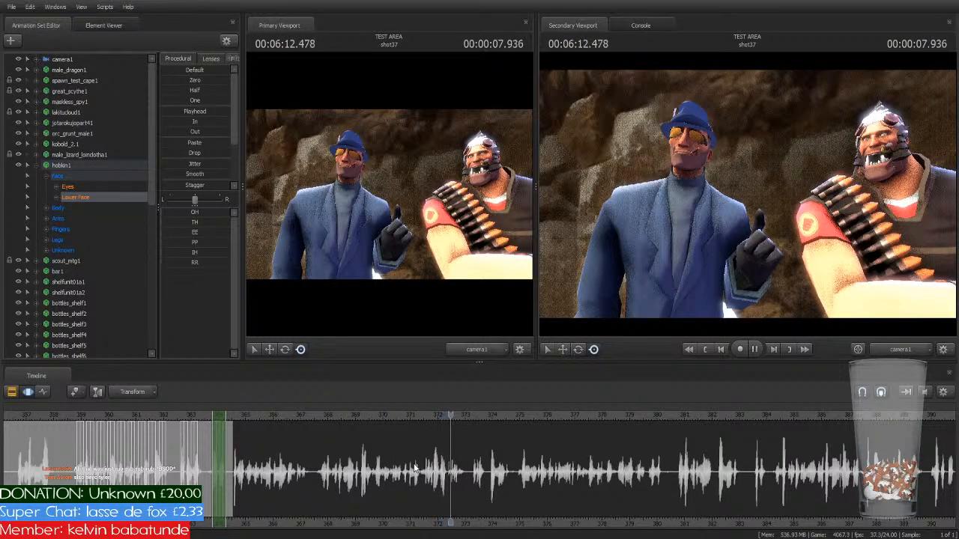
{"action": "key", "text": "space"}
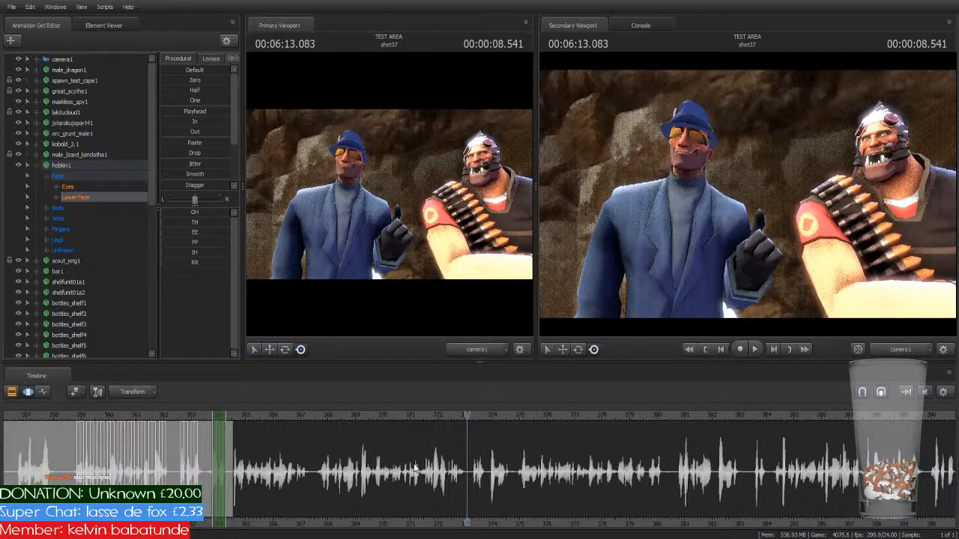
{"action": "key", "text": "Home"}
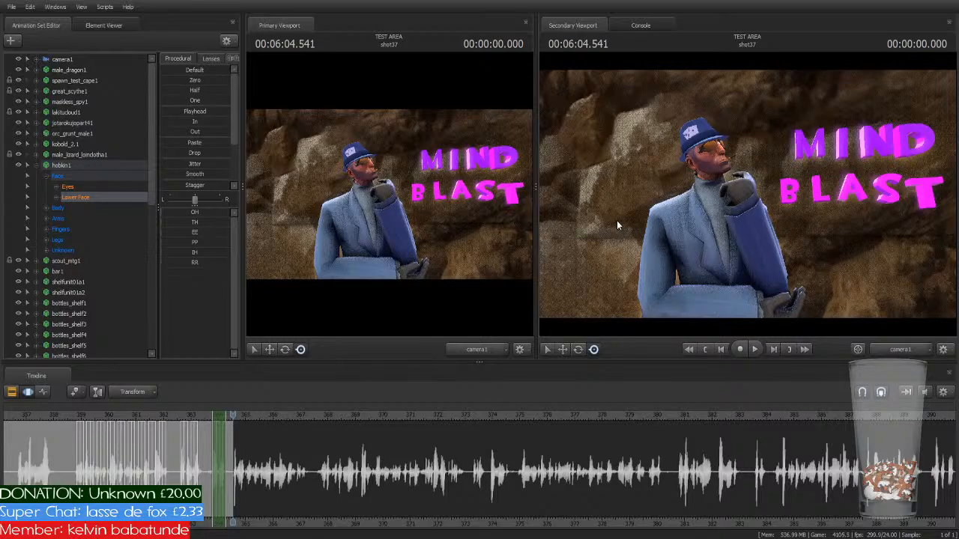
Step: Play the dialogue from about 372 s into shot40 to locate the next line that needs lip-syncing
{"action": "left_click", "coordinate": [436, 413]}
{"action": "key", "text": "space"}
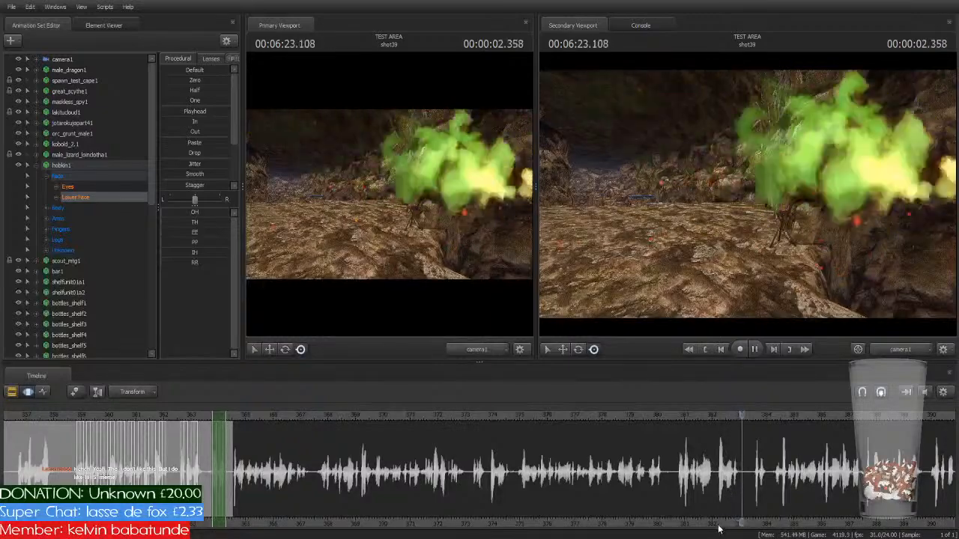
{"action": "key", "text": "space"}
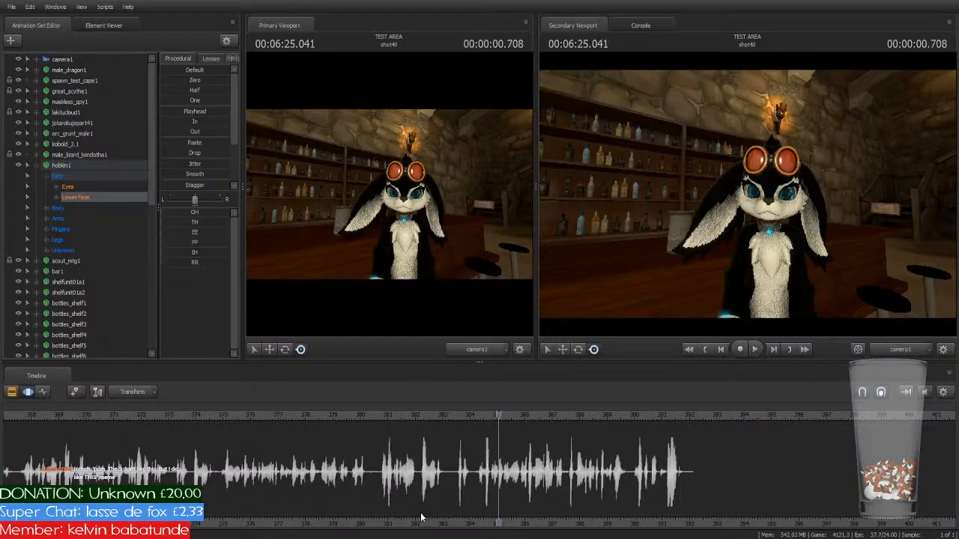
Step: Move the playhead to the start of shot40 at 384.333 s and bring the motion time selection there
{"action": "left_click", "coordinate": [12, 392]}
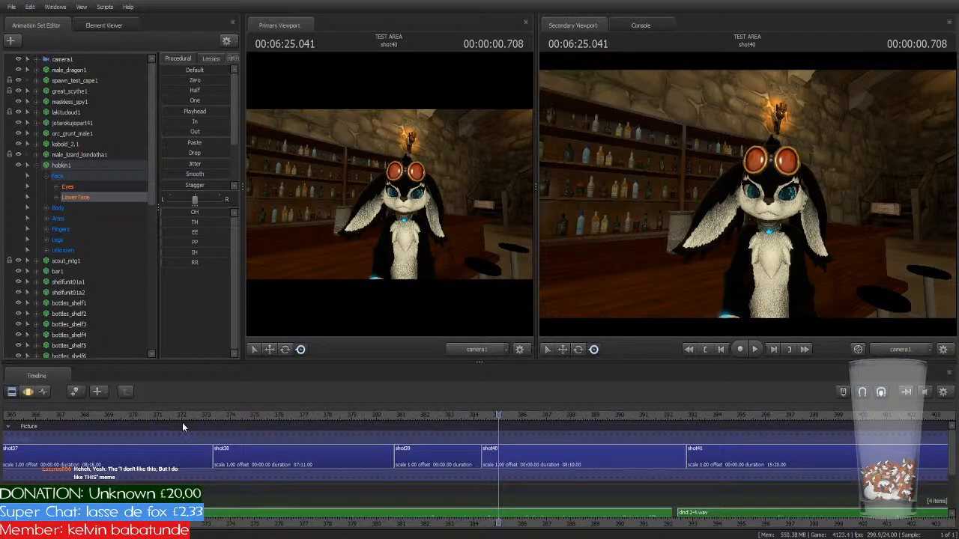
{"action": "key", "text": "Up"}
{"action": "key", "text": "Up"}
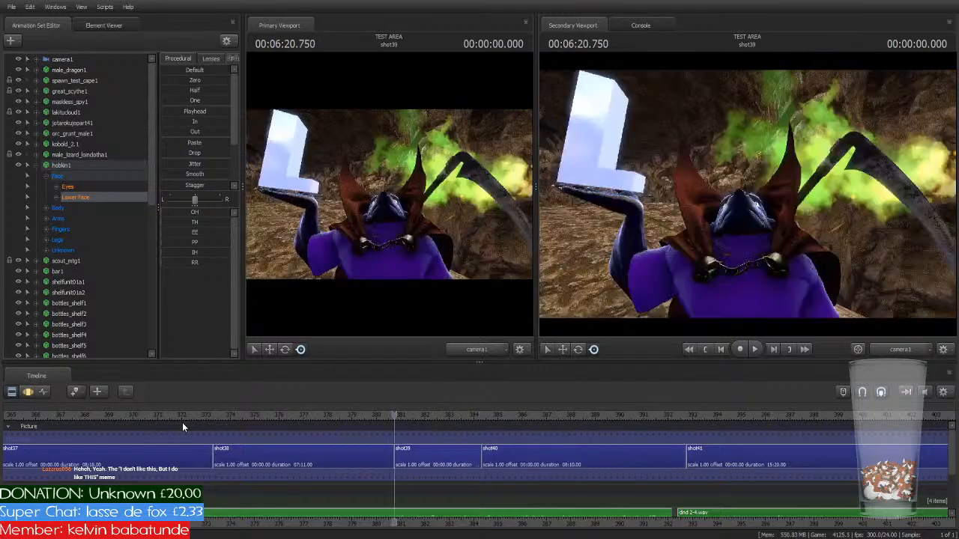
{"action": "key", "text": "Down"}
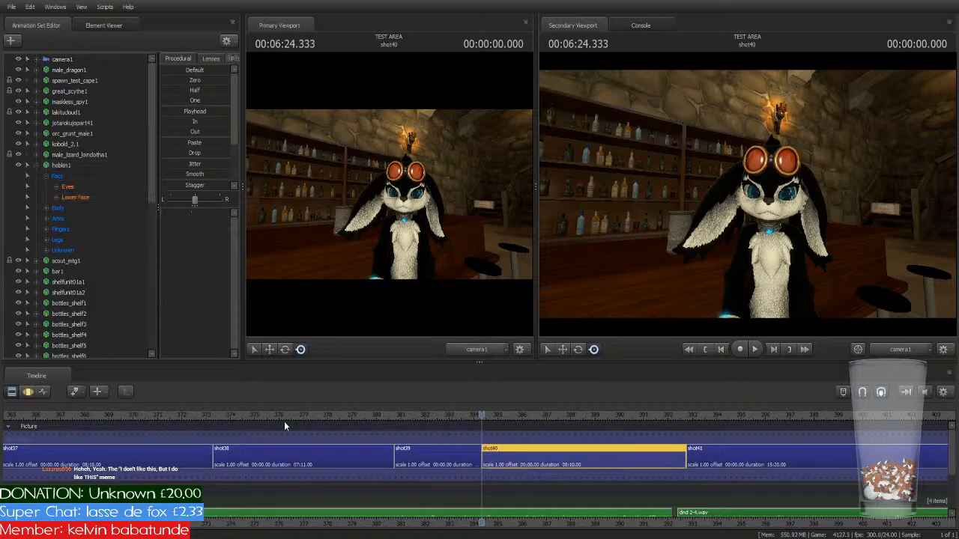
{"action": "left_click", "coordinate": [28, 392]}
{"action": "scroll", "coordinate": [332, 443], "scroll_direction": "down", "scroll_amount": 2}
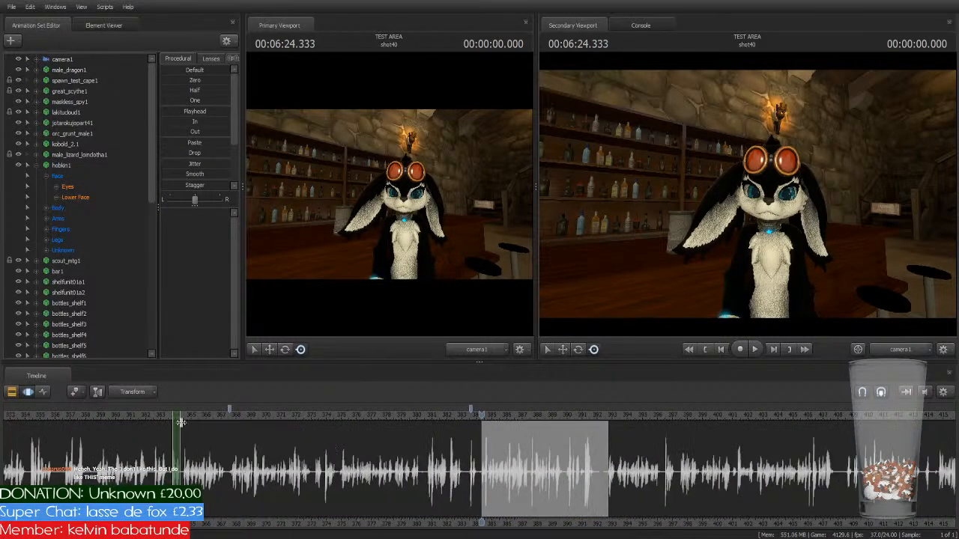
{"action": "left_click_drag", "start_coordinate": [174, 416], "coordinate": [486, 453]}
{"action": "scroll", "coordinate": [488, 458], "scroll_direction": "up", "scroll_amount": 3}
{"action": "scroll", "coordinate": [538, 447], "scroll_direction": "up", "scroll_amount": 3}
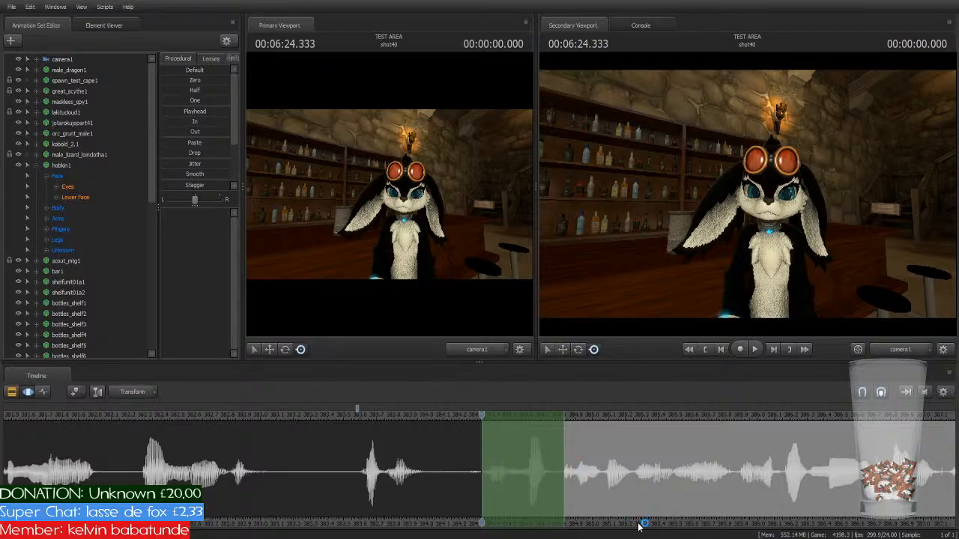
Step: Lip-sync hobkin1's Lower Face over shot40's opening phrase, from 384.333 s to about 386.958 s
{"action": "middle_click_drag", "start_coordinate": [642, 527], "coordinate": [326, 466]}
{"action": "scroll", "coordinate": [325, 466], "scroll_direction": "down", "scroll_amount": 2}
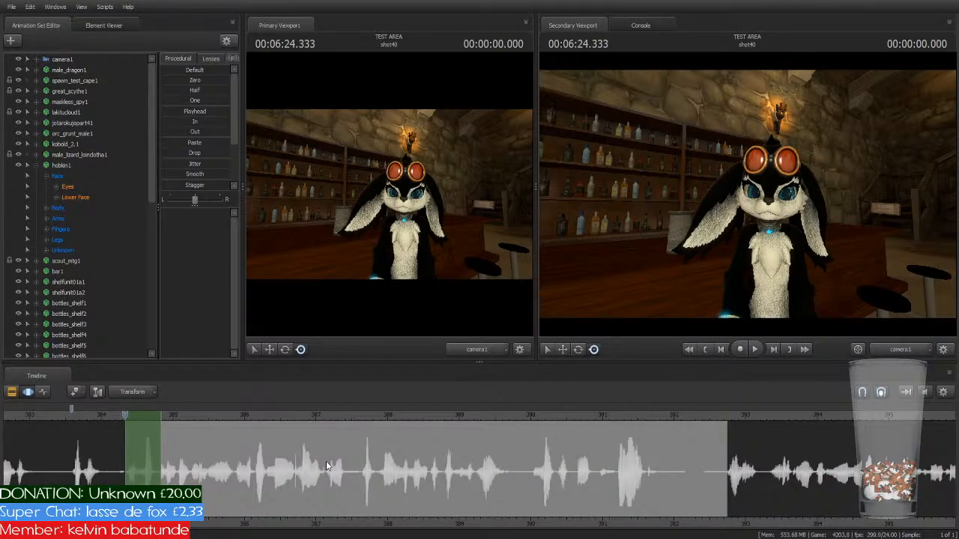
{"action": "scroll", "coordinate": [327, 469], "scroll_direction": "up", "scroll_amount": 3}
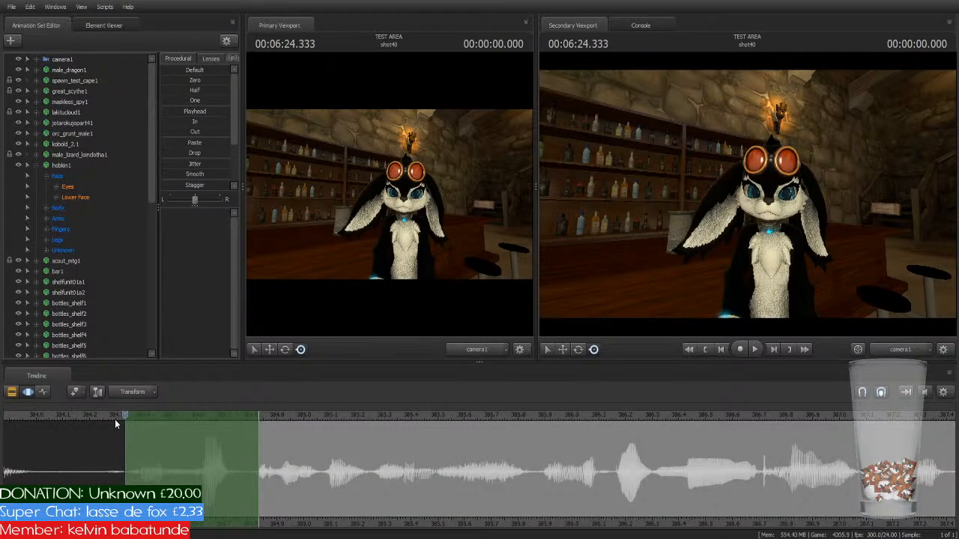
{"action": "left_click_drag", "start_coordinate": [116, 421], "coordinate": [255, 433]}
{"action": "key", "text": "t"}
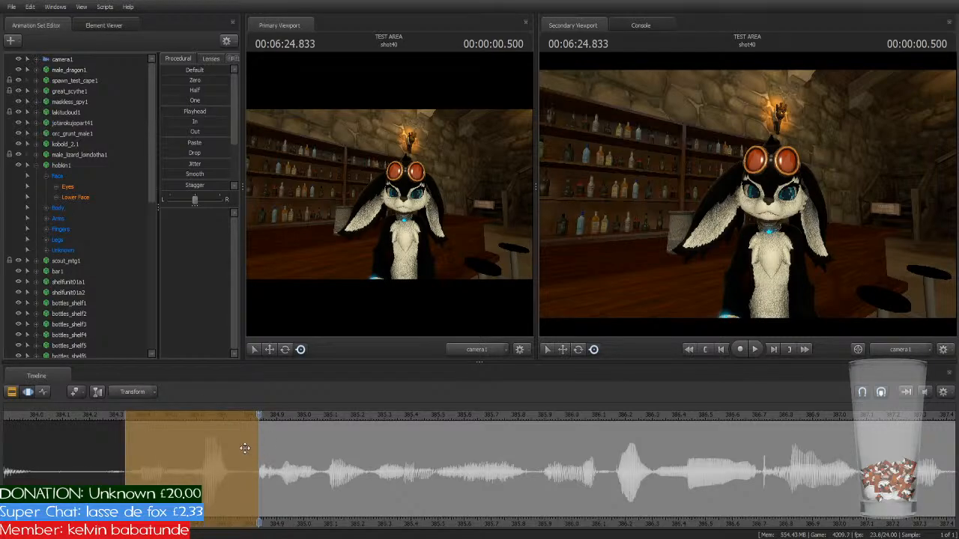
{"action": "left_click", "coordinate": [84, 198]}
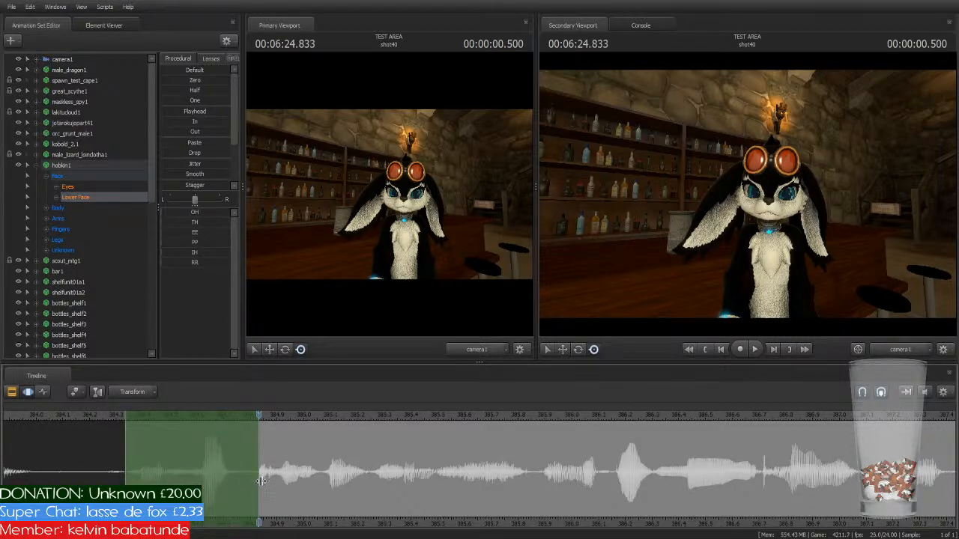
{"action": "left_click_drag", "start_coordinate": [258, 463], "coordinate": [822, 483]}
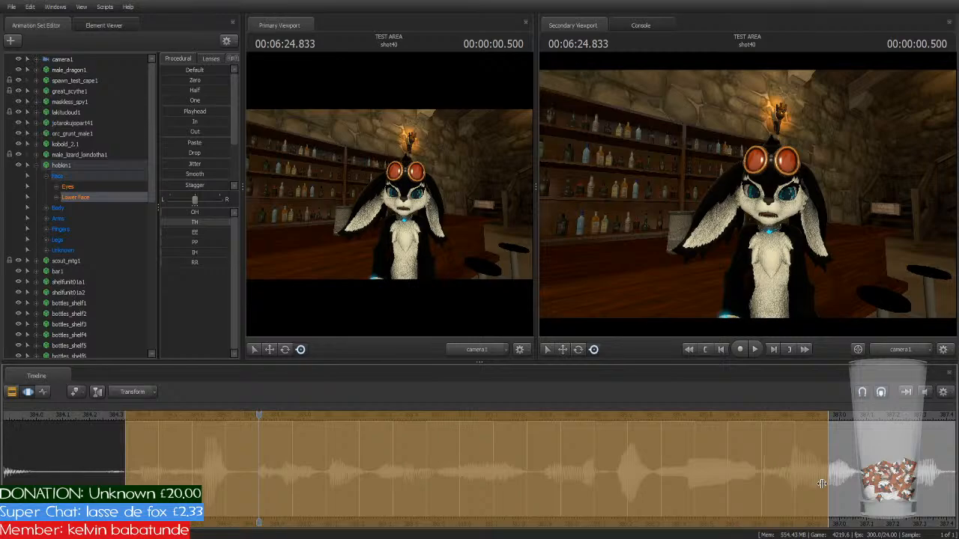
{"action": "key", "text": "Return"}
Step: Move the time selection past the finished phrase so that it starts at the playhead position of 386.958 s
{"action": "scroll", "coordinate": [723, 460], "scroll_direction": "down", "scroll_amount": 4}
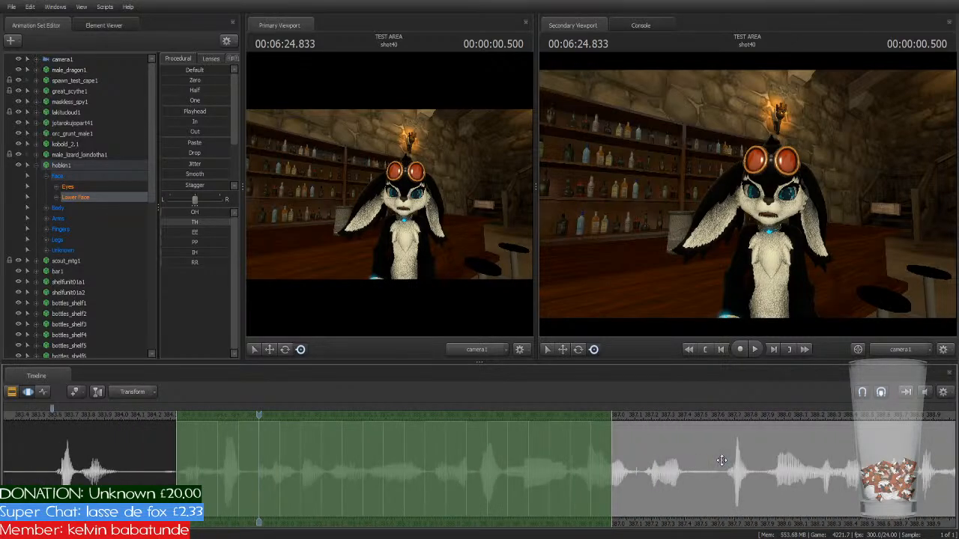
{"action": "scroll", "coordinate": [721, 460], "scroll_direction": "down", "scroll_amount": 2}
{"action": "scroll", "coordinate": [254, 418], "scroll_direction": "down", "scroll_amount": 1}
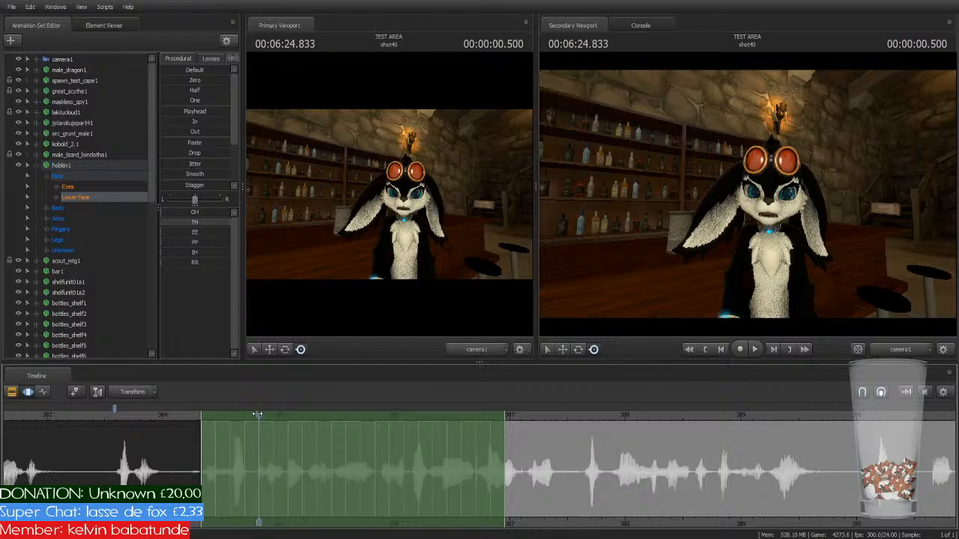
{"action": "left_click_drag", "start_coordinate": [257, 414], "coordinate": [503, 437]}
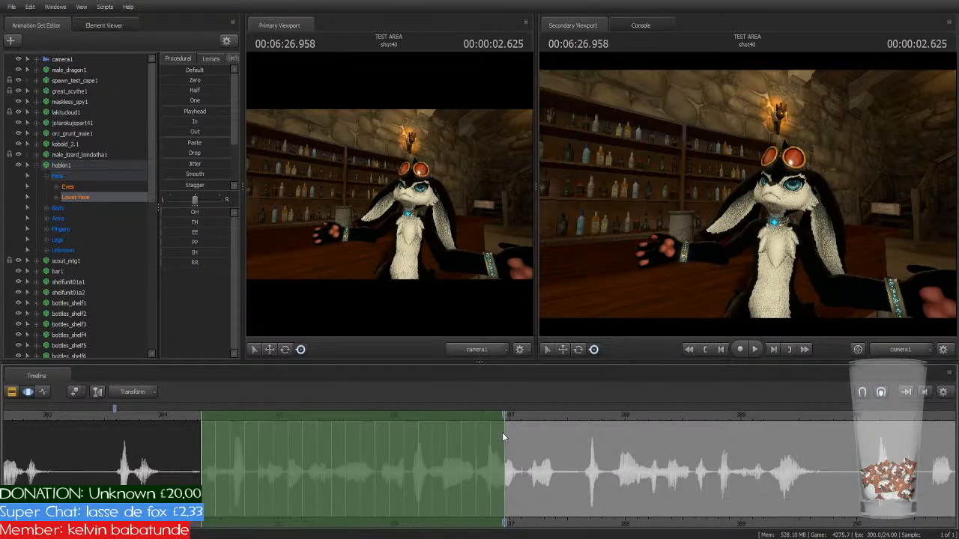
{"action": "middle_click_drag", "start_coordinate": [505, 520], "coordinate": [353, 479]}
{"action": "scroll", "coordinate": [351, 469], "scroll_direction": "down", "scroll_amount": 2}
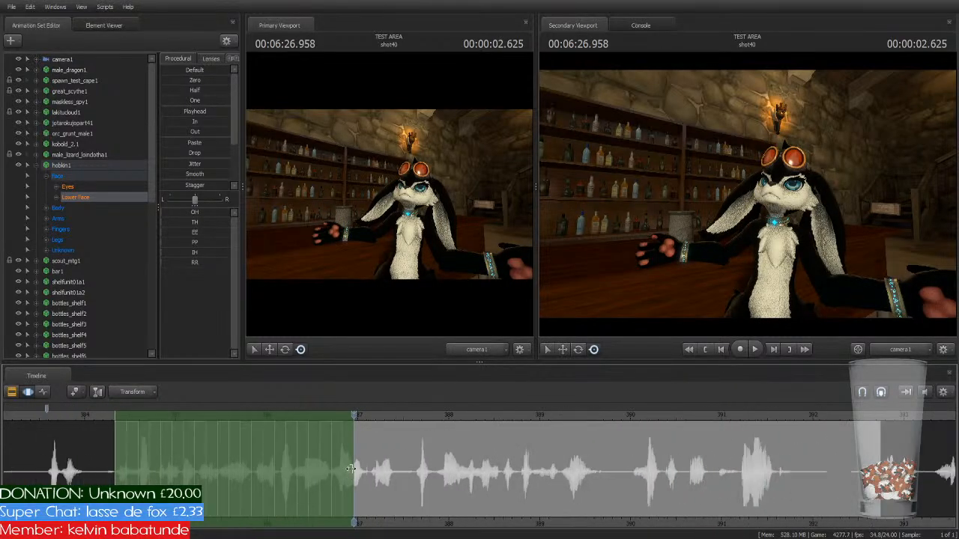
{"action": "scroll", "coordinate": [352, 469], "scroll_direction": "down", "scroll_amount": 1}
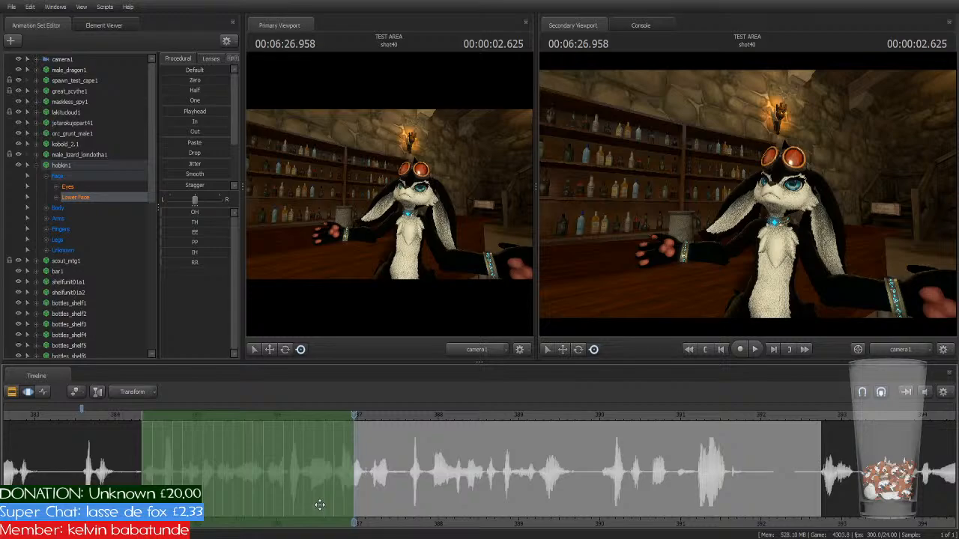
{"action": "key", "text": "Home"}
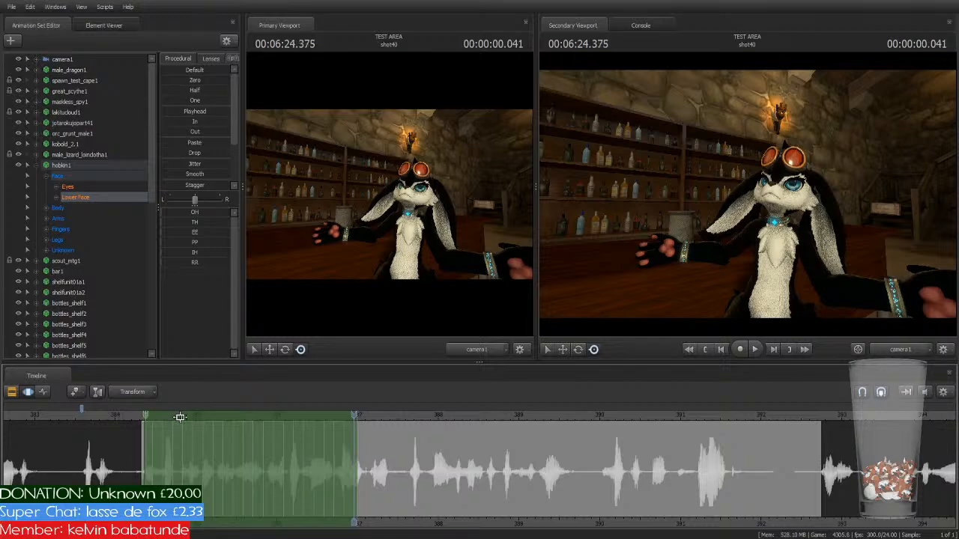
{"action": "left_click_drag", "start_coordinate": [179, 417], "coordinate": [383, 421]}
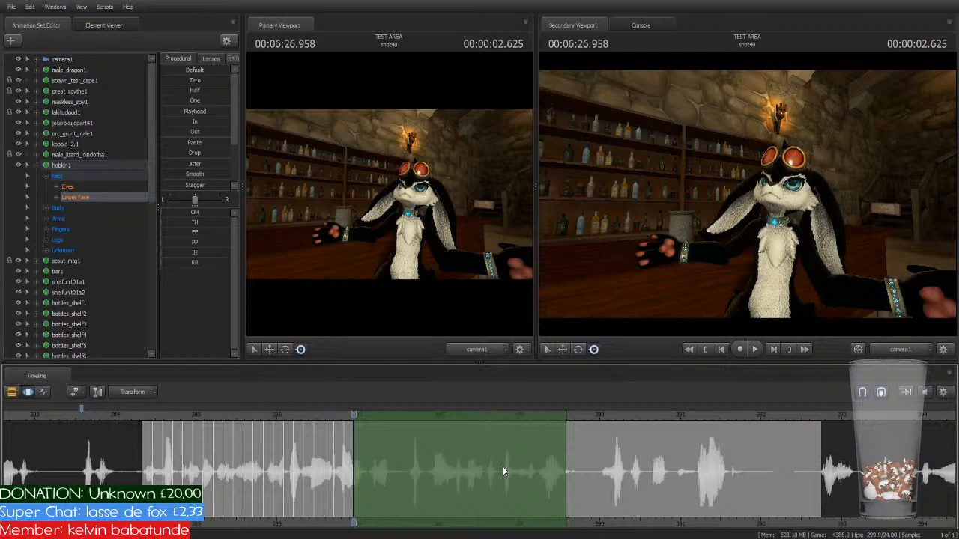
Step: Lip-sync the Lower Face from 386.958 s, shorten the selection to end at about 387.33 s, and check the phrase in playback
{"action": "left_click", "coordinate": [503, 466]}
{"action": "key", "text": "space"}
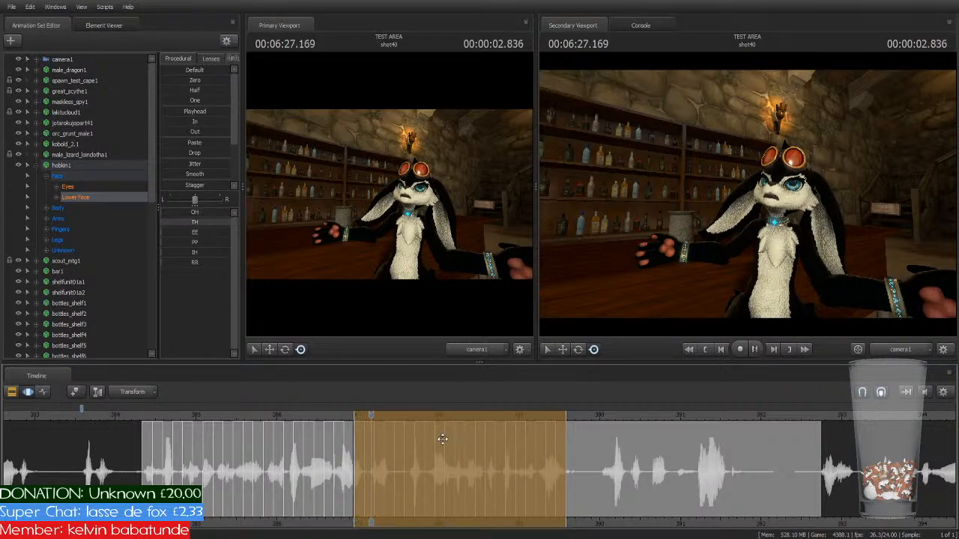
{"action": "key", "text": "space"}
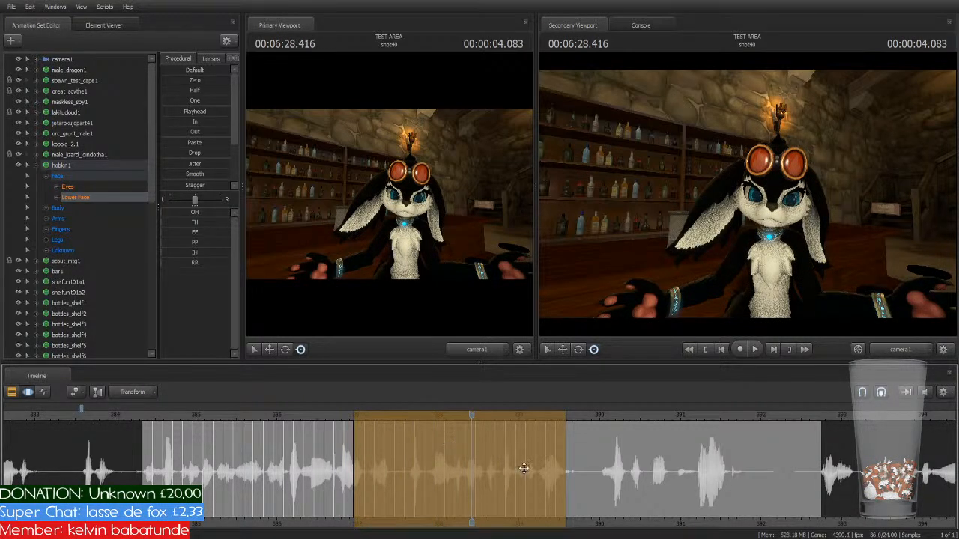
{"action": "scroll", "coordinate": [525, 469], "scroll_direction": "up", "scroll_amount": 1}
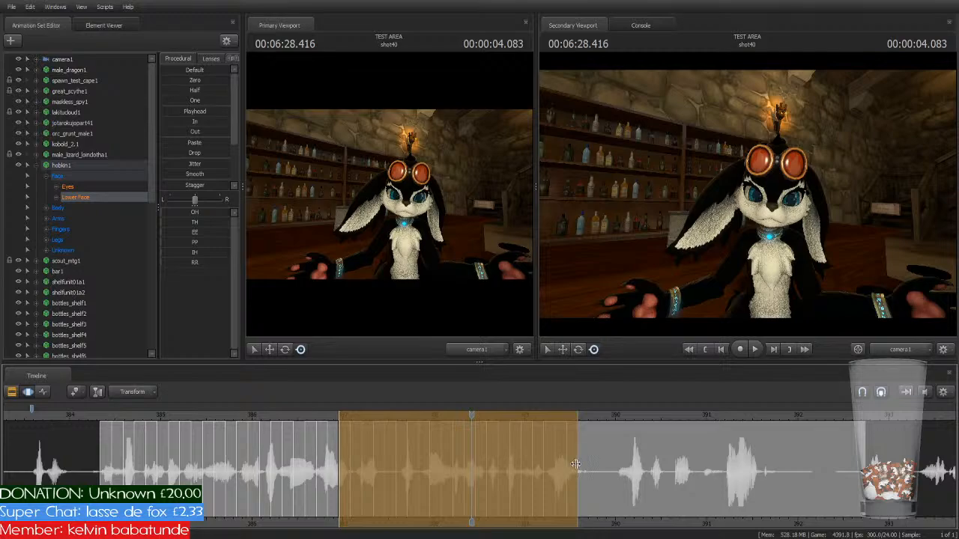
{"action": "left_click_drag", "start_coordinate": [576, 464], "coordinate": [373, 491]}
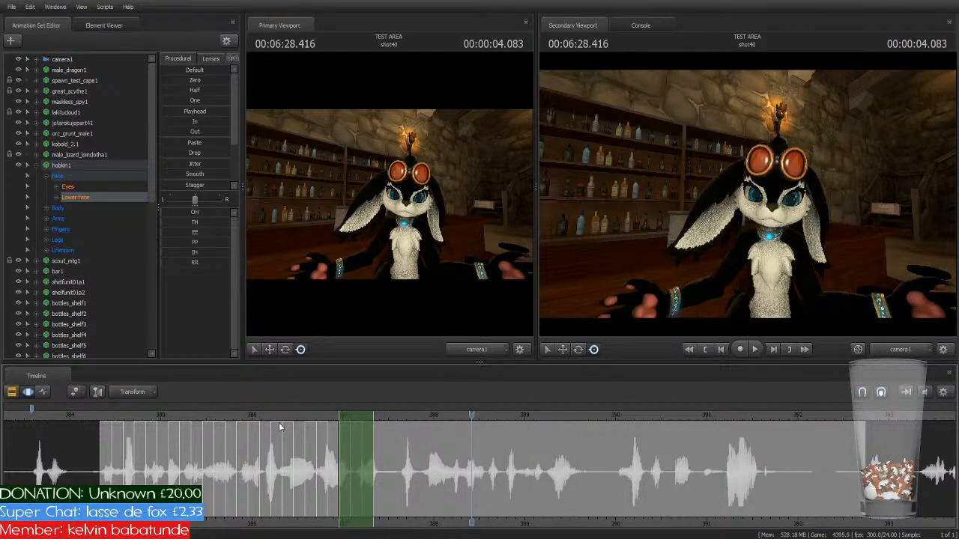
{"action": "left_click", "coordinate": [278, 414]}
{"action": "key", "text": "space"}
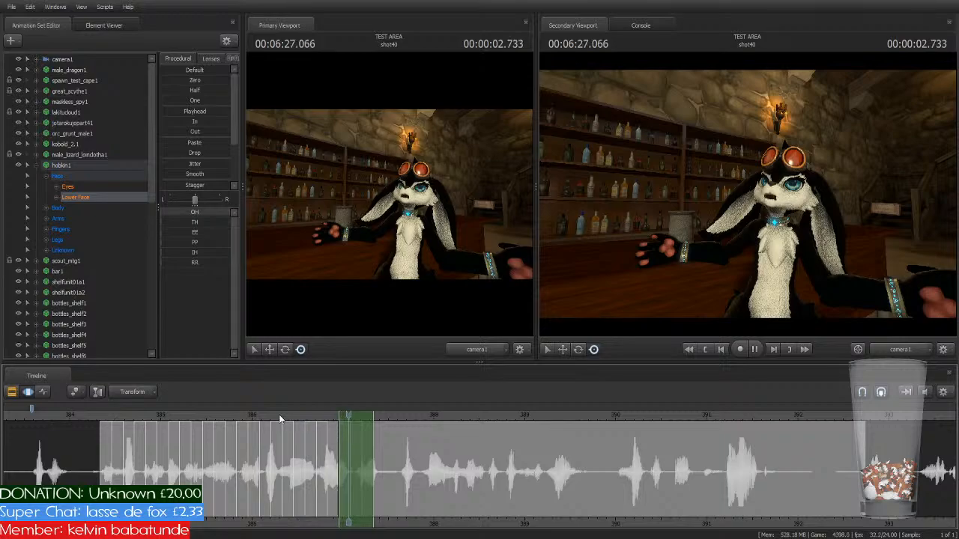
{"action": "key", "text": "space"}
Step: Lip-sync the Lower Face over the next phrase, from about 387.6 s to 389.5 s, and play on into shot41
{"action": "left_click_drag", "start_coordinate": [360, 414], "coordinate": [422, 424]}
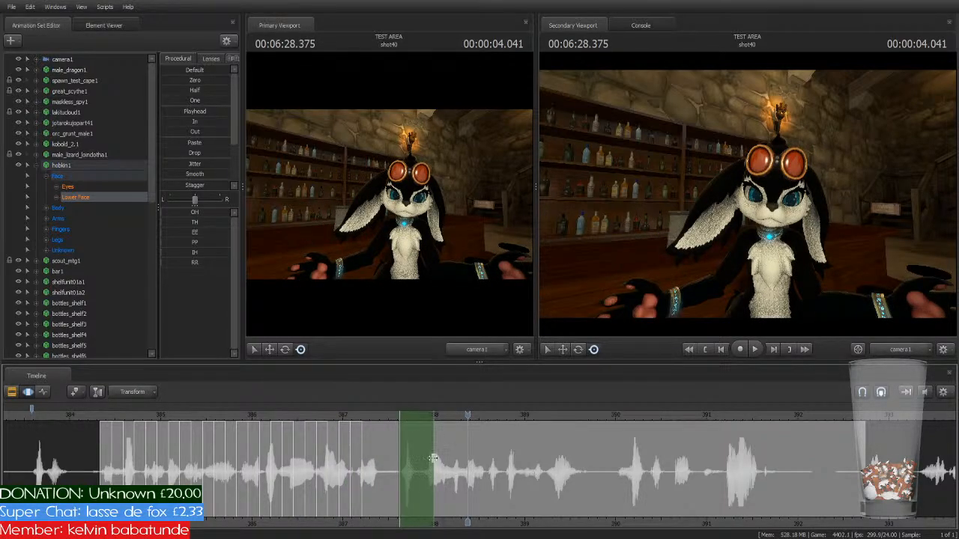
{"action": "left_click_drag", "start_coordinate": [433, 459], "coordinate": [569, 472]}
{"action": "key", "text": "1"}
{"action": "key", "text": "space"}
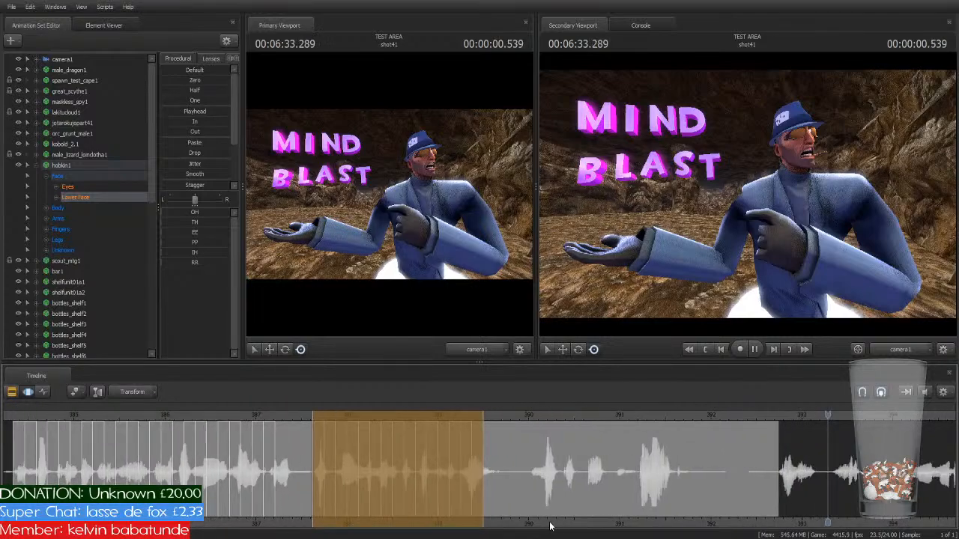
{"action": "key", "text": "space"}
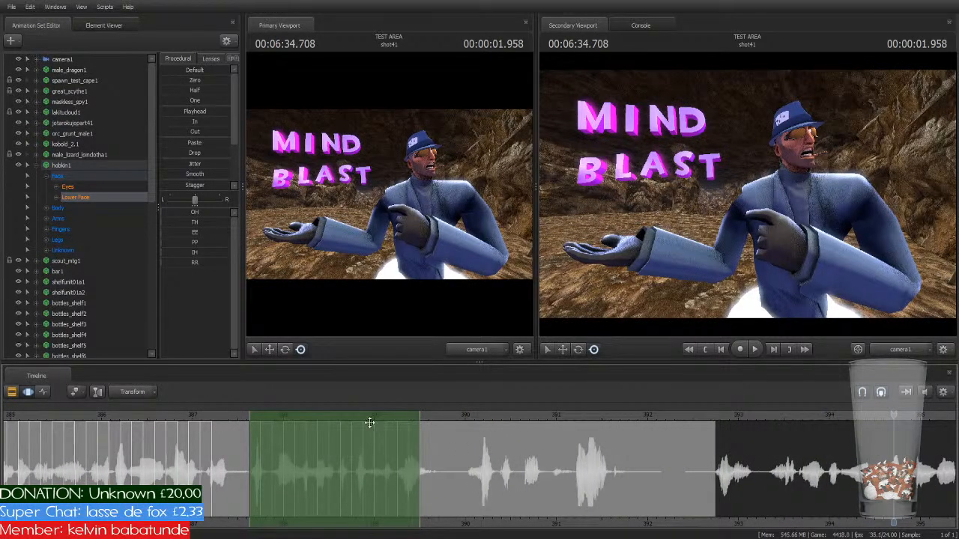
Step: Lip-sync the Lower Face over the short sound from about 390.04 s to 390.17 s and play the dialogue from 389.958 s
{"action": "left_click_drag", "start_coordinate": [281, 412], "coordinate": [501, 433]}
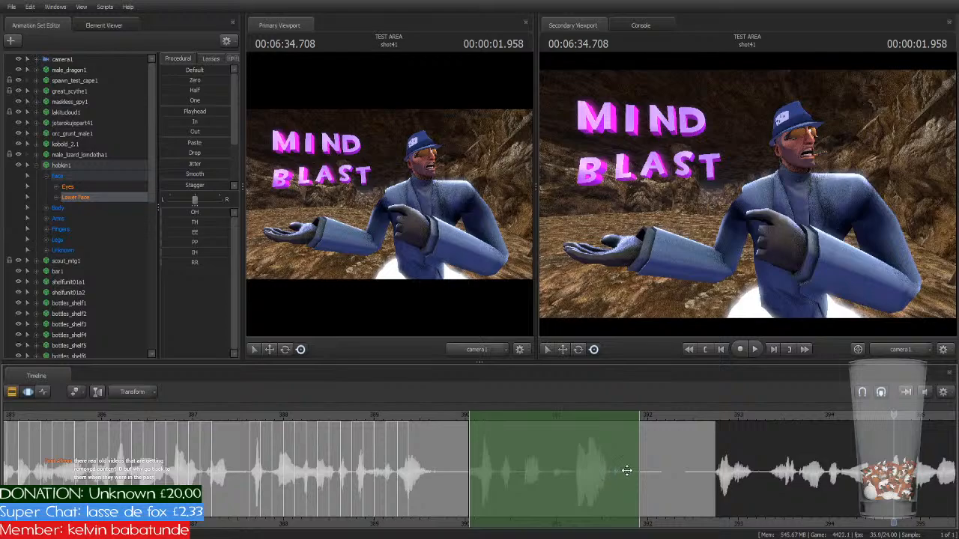
{"action": "left_click_drag", "start_coordinate": [641, 466], "coordinate": [491, 502]}
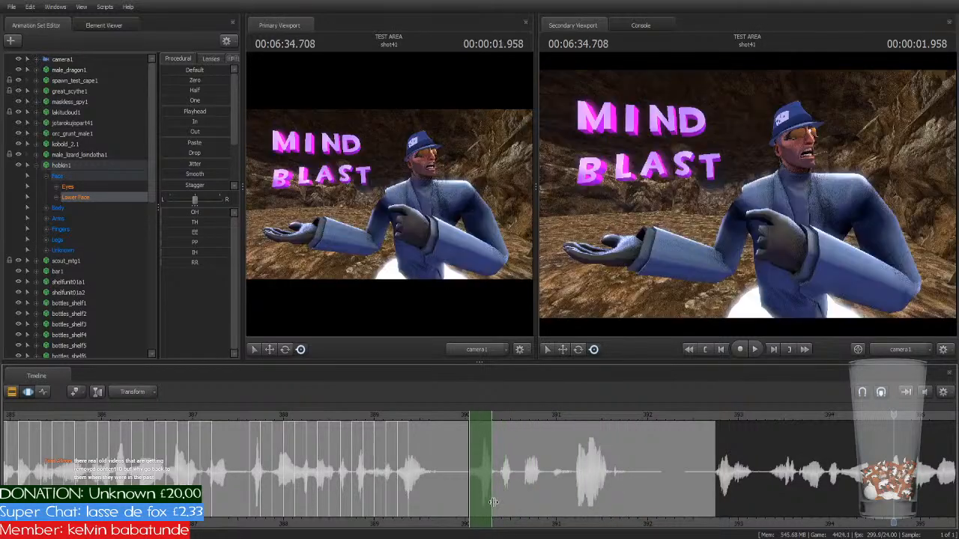
{"action": "scroll", "coordinate": [497, 504], "scroll_direction": "up", "scroll_amount": 3}
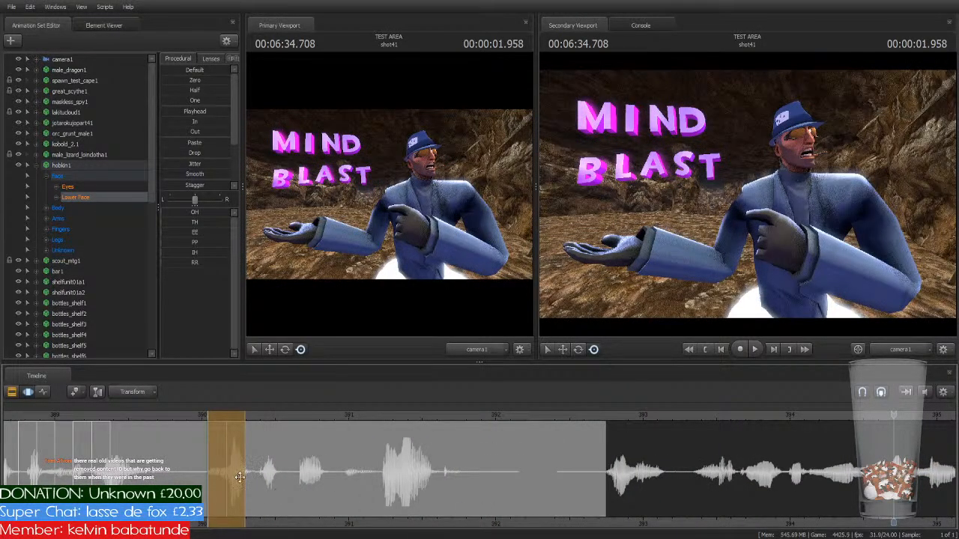
{"action": "left_click_drag", "start_coordinate": [243, 472], "coordinate": [226, 488]}
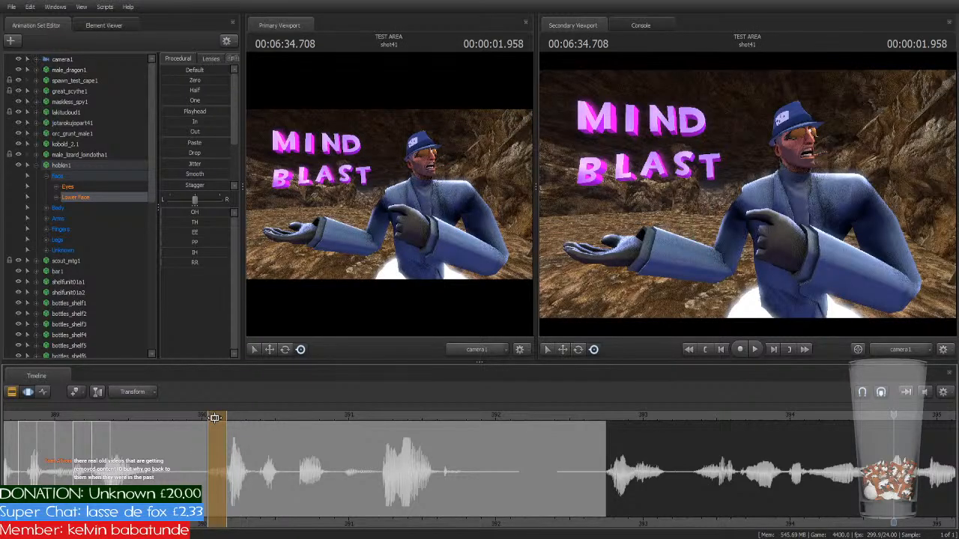
{"action": "left_click", "coordinate": [197, 417]}
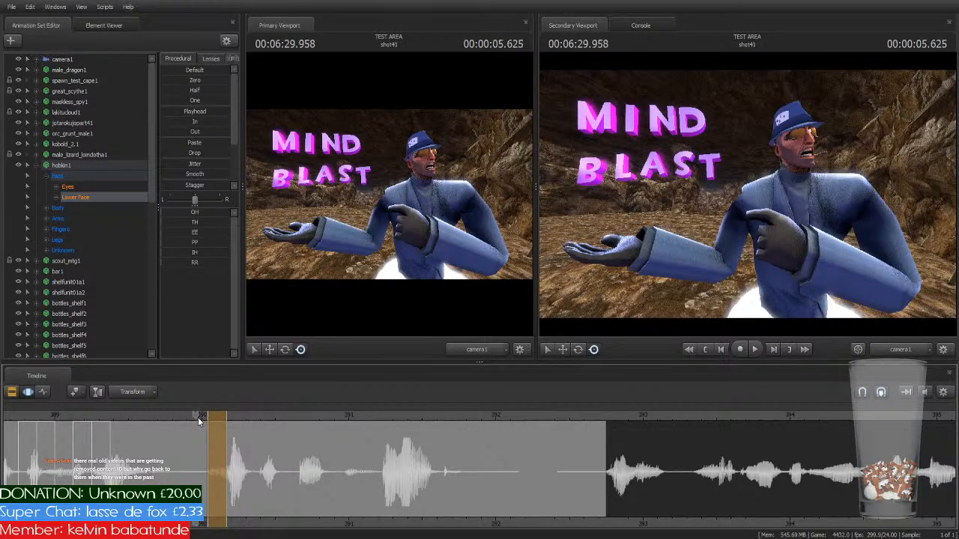
{"action": "key", "text": "space"}
{"action": "key", "text": "space"}
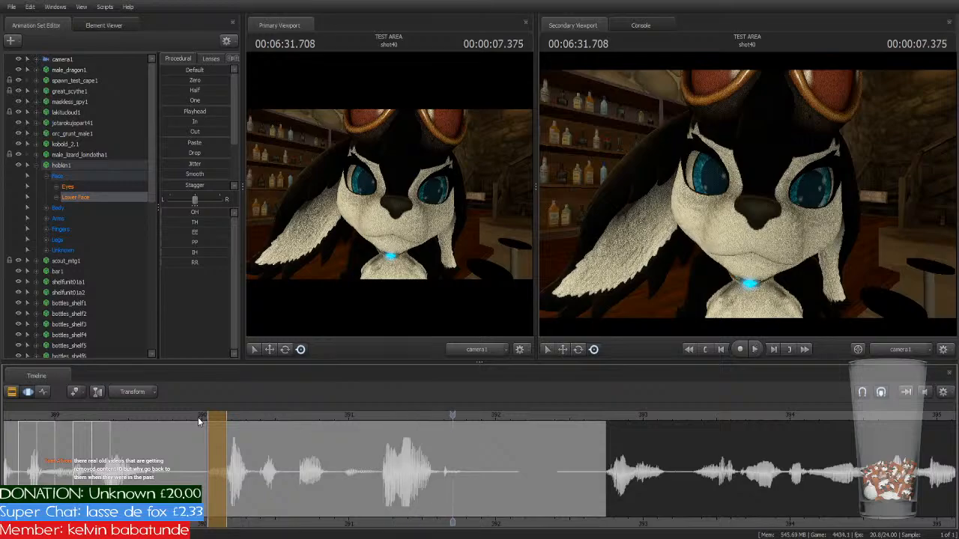
Step: Lip-sync the Lower Face over the short sound from about 390.7 s to 390.84 s and the word from about 391.2 s to 391.7 s
{"action": "left_click_drag", "start_coordinate": [218, 416], "coordinate": [305, 453]}
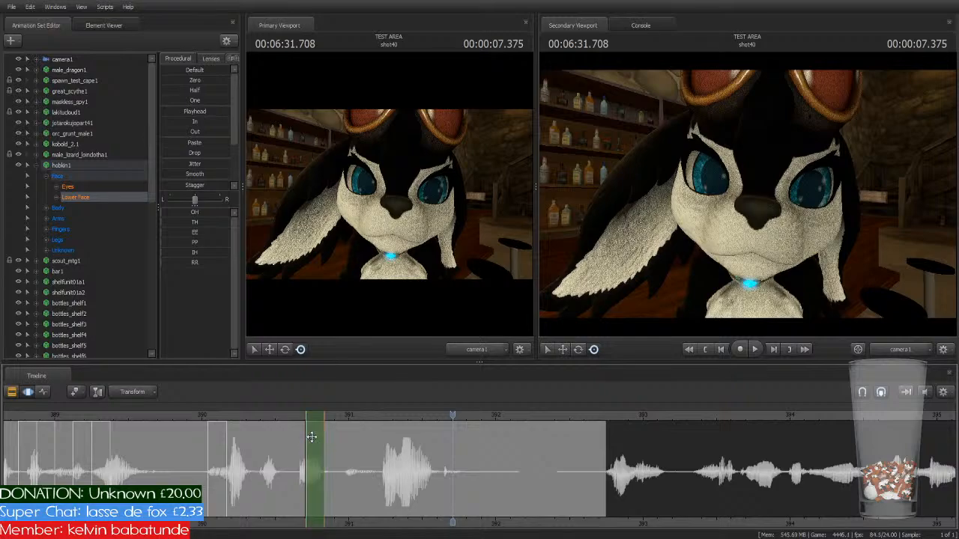
{"action": "key", "text": "space"}
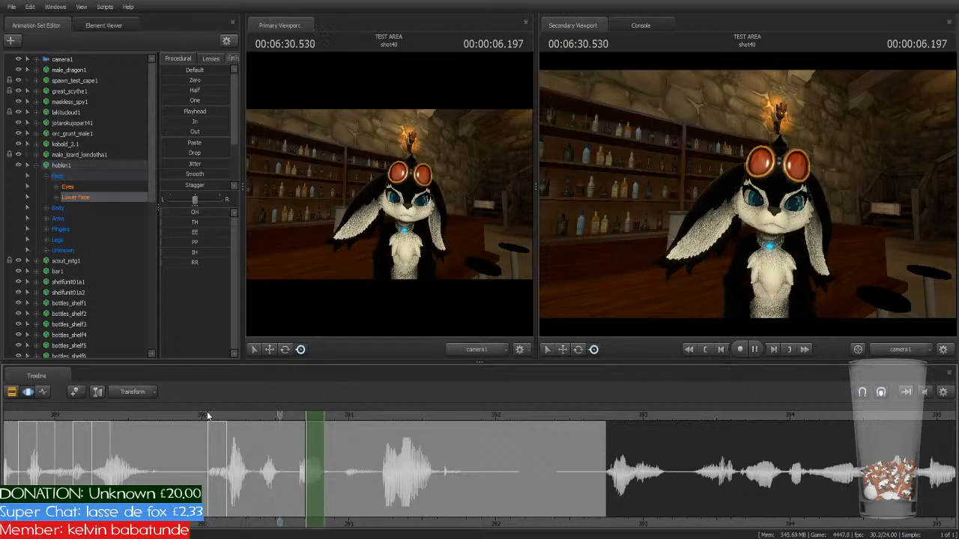
{"action": "left_click_drag", "start_coordinate": [315, 427], "coordinate": [453, 463]}
{"action": "left_click", "coordinate": [397, 452]}
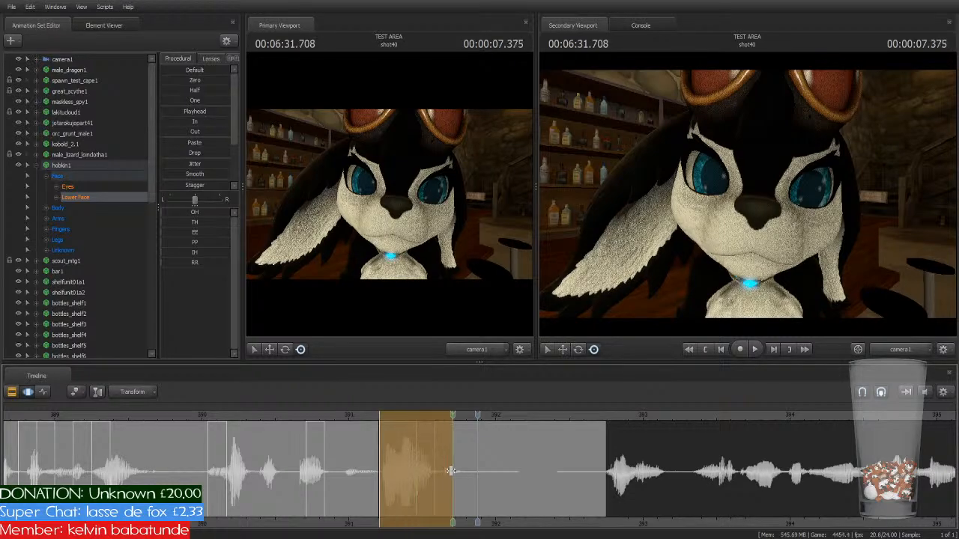
Step: Play the dialogue from the finished shot40 lines on through shot41 and shot42, and stop in shot43 at 419.125 s
{"action": "left_click", "coordinate": [383, 412]}
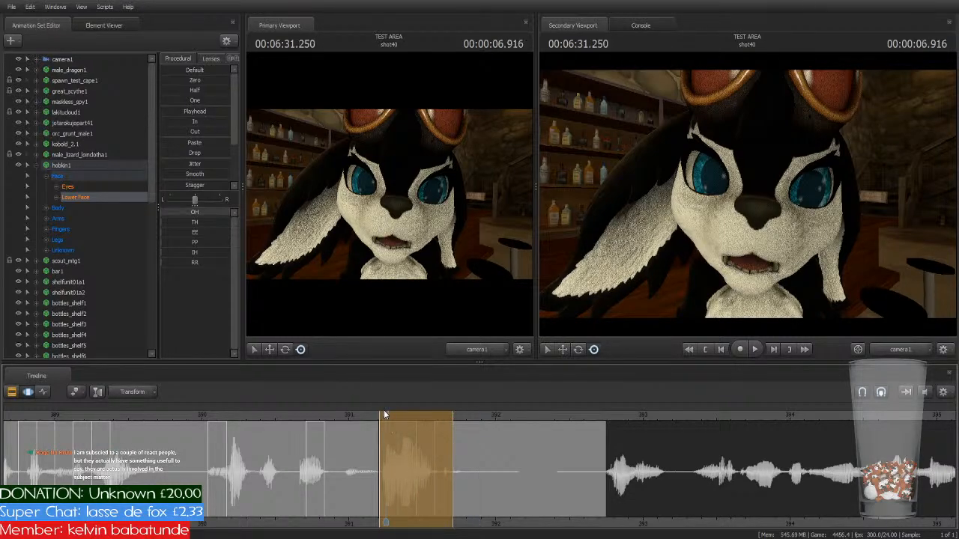
{"action": "left_click", "coordinate": [177, 113]}
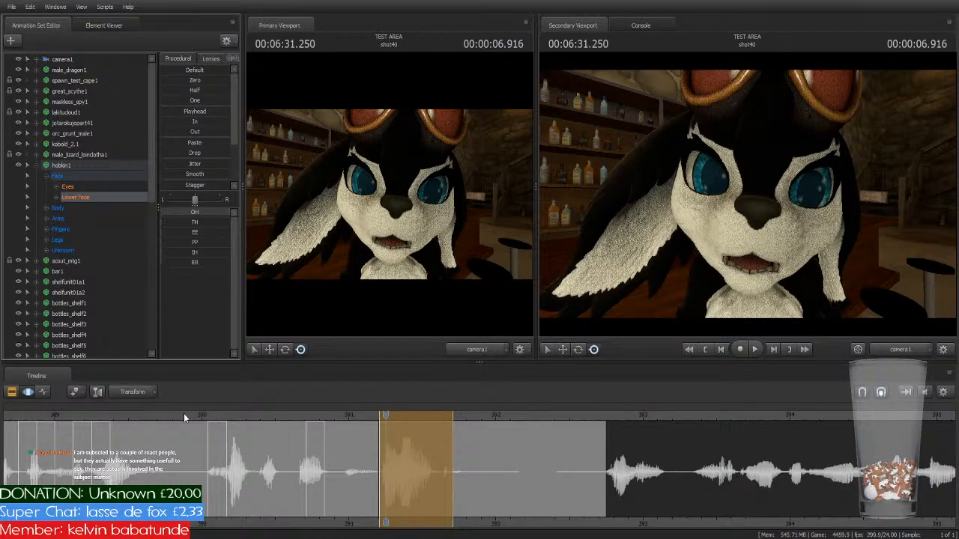
{"action": "key", "text": "space"}
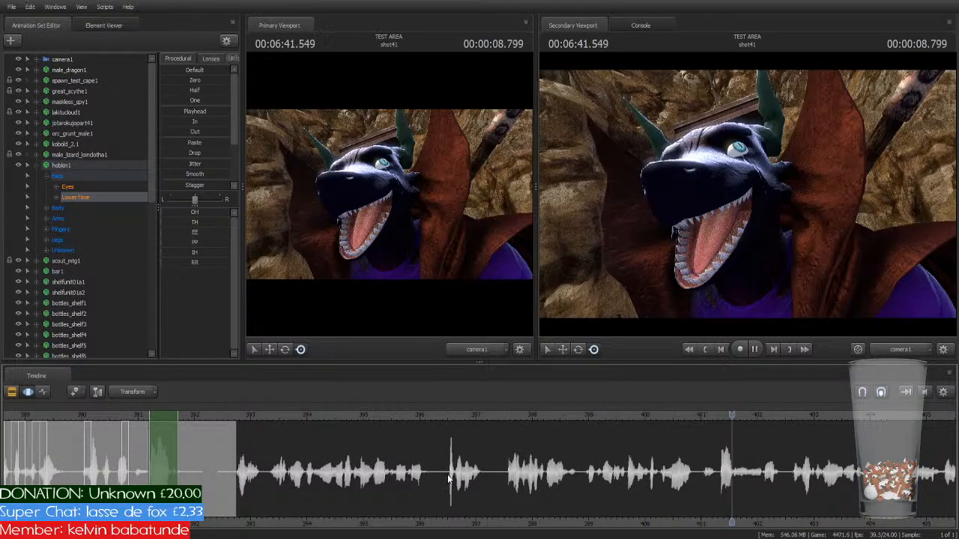
{"action": "scroll", "coordinate": [699, 492], "scroll_direction": "down", "scroll_amount": 1}
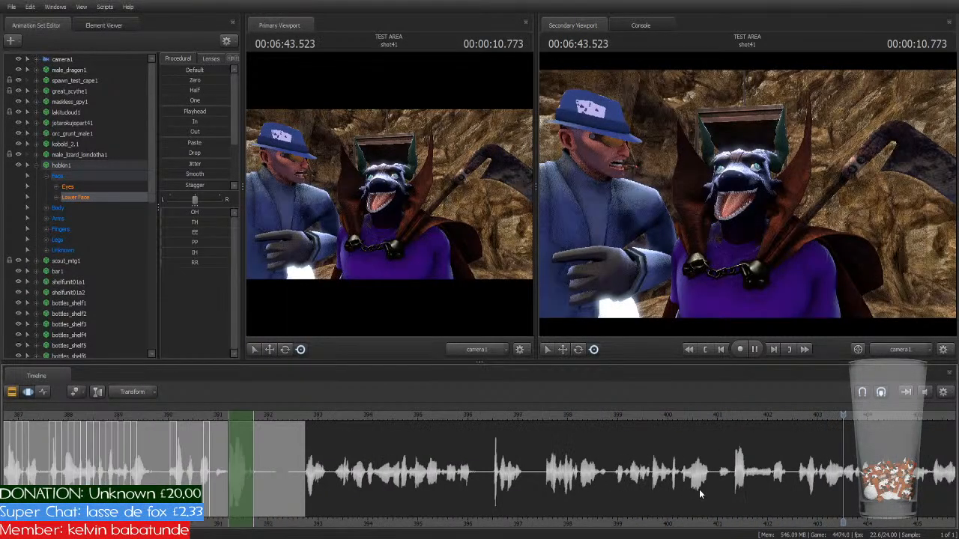
{"action": "scroll", "coordinate": [699, 489], "scroll_direction": "down", "scroll_amount": 1}
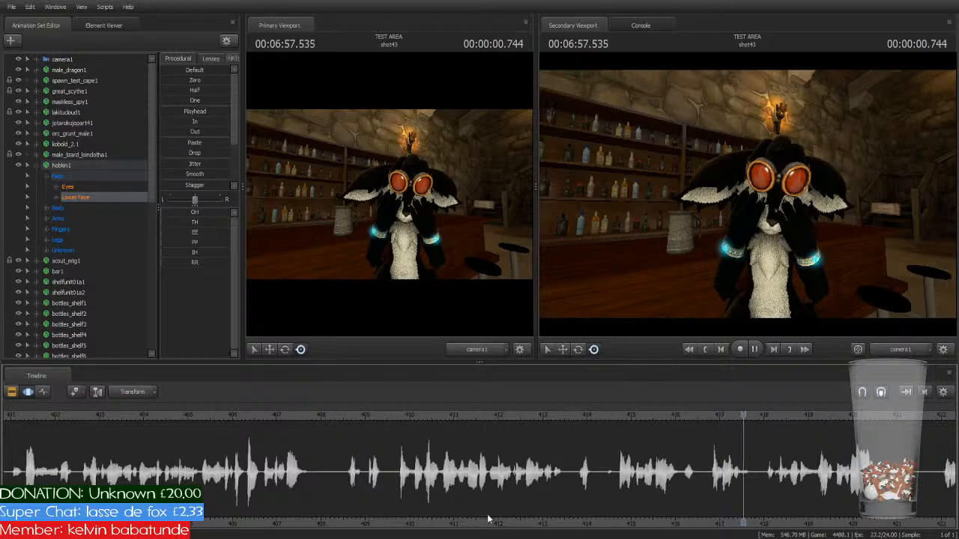
{"action": "key", "text": "space"}
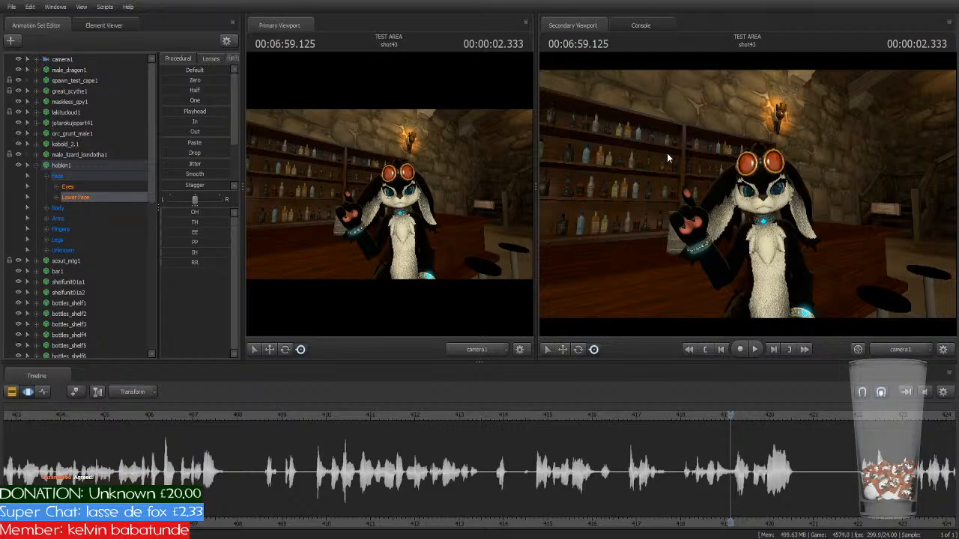
Step: Make shot43 the active shot and move the time selection so that it starts with the shot at 416.791 s
{"action": "left_click", "coordinate": [11, 393]}
{"action": "key", "text": "Up"}
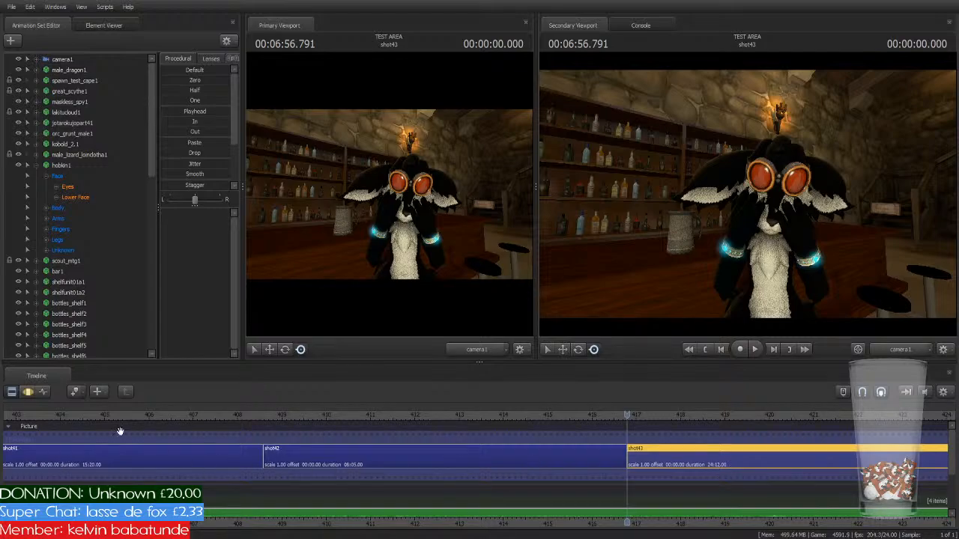
{"action": "left_click", "coordinate": [27, 392]}
{"action": "scroll", "coordinate": [92, 445], "scroll_direction": "down", "scroll_amount": 5}
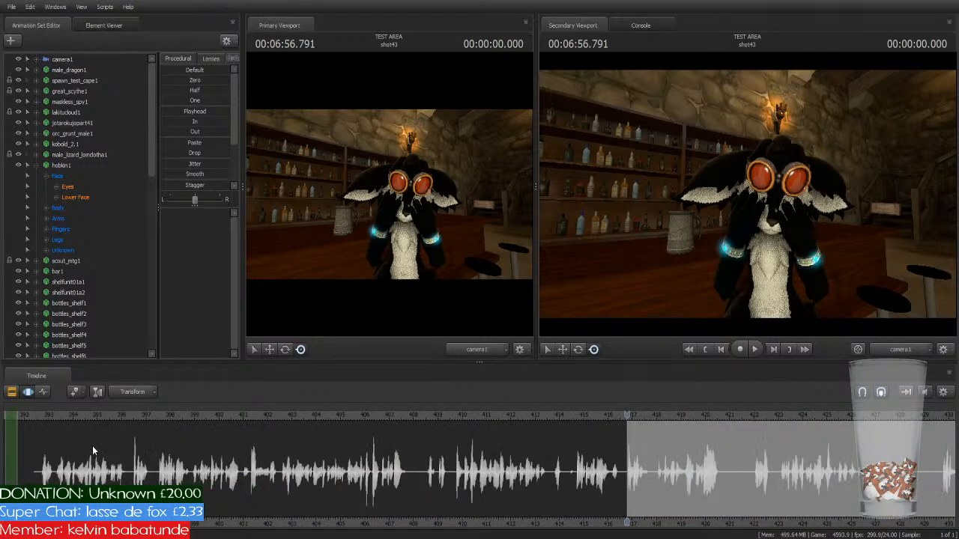
{"action": "left_click_drag", "start_coordinate": [140, 415], "coordinate": [636, 432]}
{"action": "scroll", "coordinate": [650, 457], "scroll_direction": "up", "scroll_amount": 5}
{"action": "scroll", "coordinate": [651, 454], "scroll_direction": "up", "scroll_amount": 6}
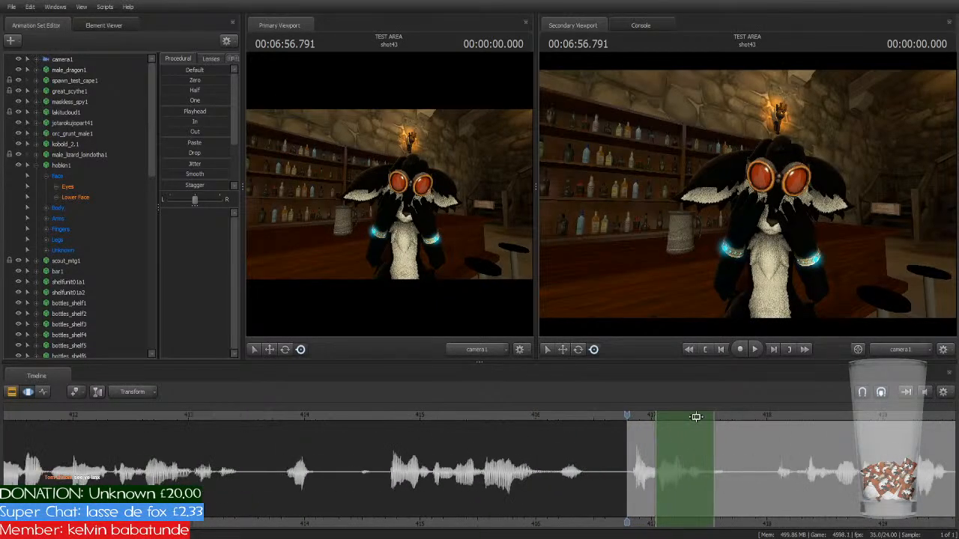
{"action": "left_click_drag", "start_coordinate": [696, 417], "coordinate": [665, 417]}
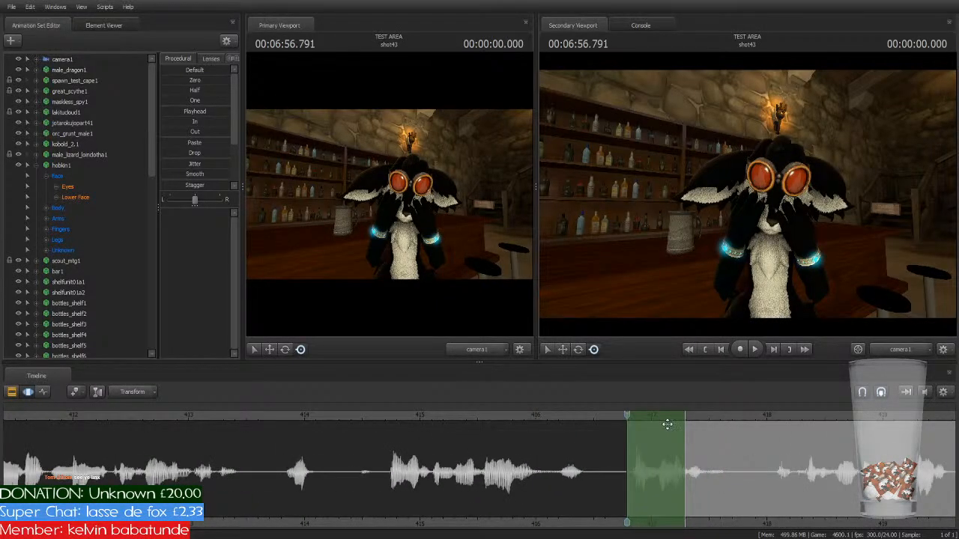
Step: Lip-sync hobkin1's Lower Face in shot43 from 416.791 s to about 417.4 s and check the phrase in playback
{"action": "left_click", "coordinate": [663, 437]}
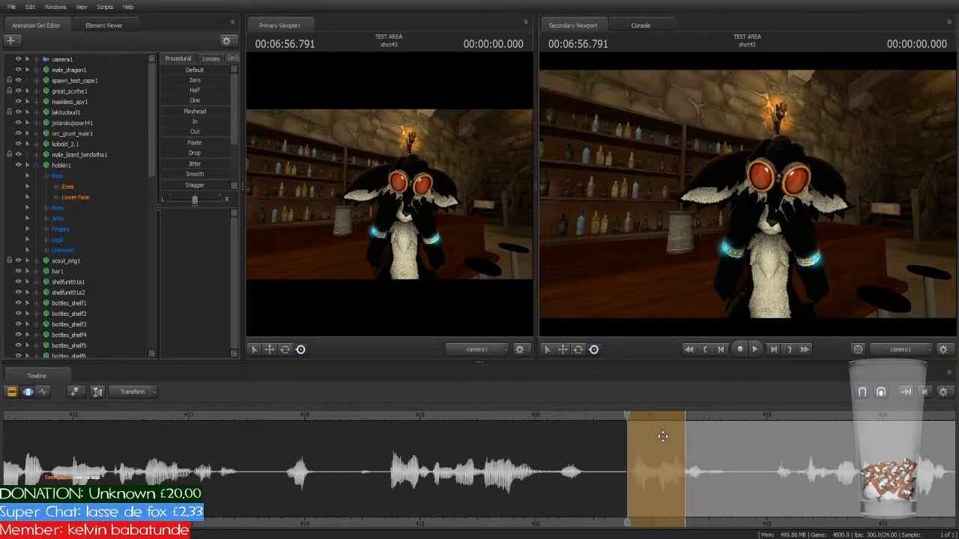
{"action": "left_click", "coordinate": [75, 198]}
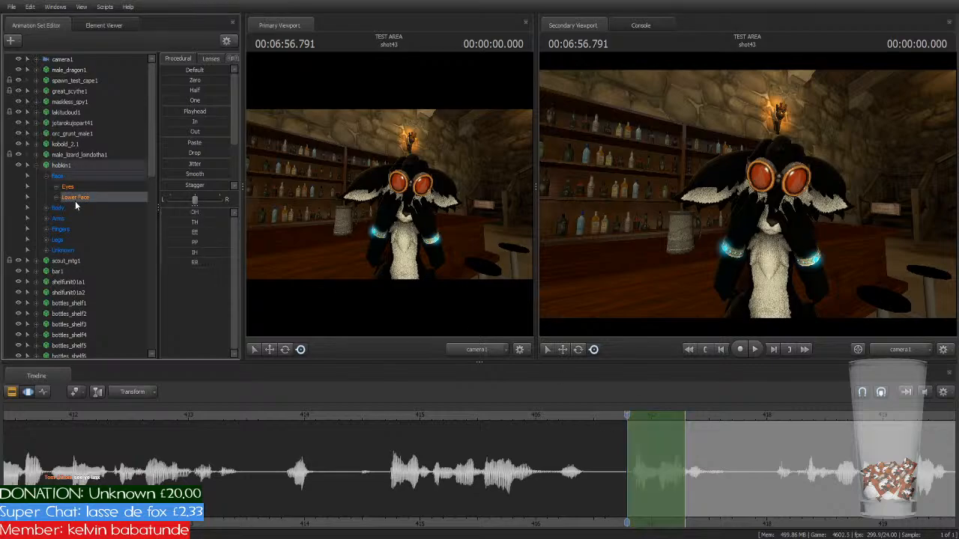
{"action": "left_click", "coordinate": [659, 458]}
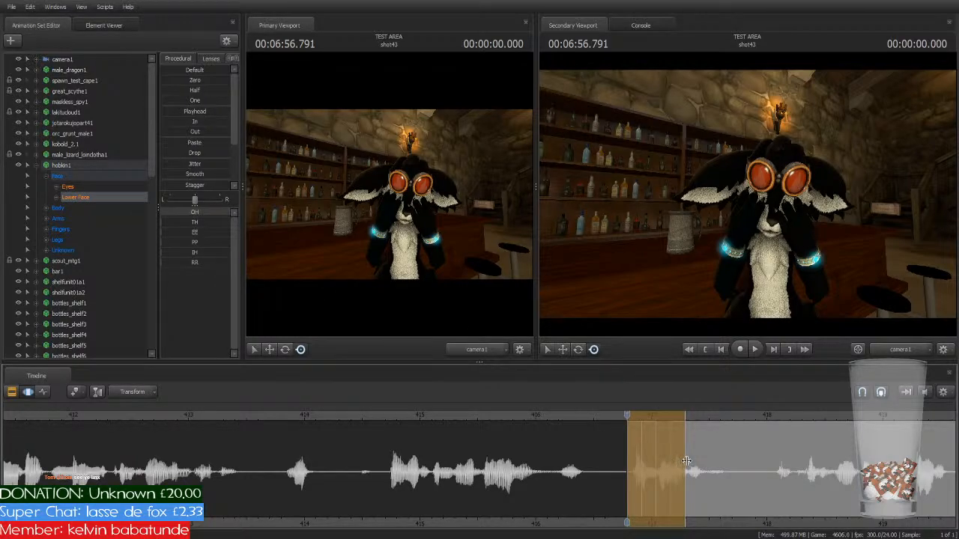
{"action": "left_click_drag", "start_coordinate": [684, 462], "coordinate": [700, 480]}
{"action": "key", "text": "Return"}
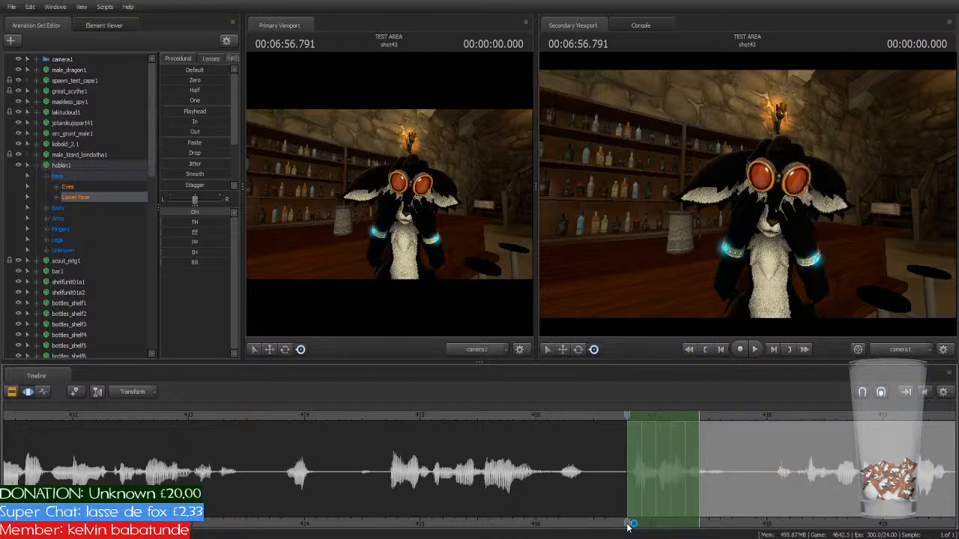
{"action": "middle_click_drag", "start_coordinate": [628, 526], "coordinate": [308, 493]}
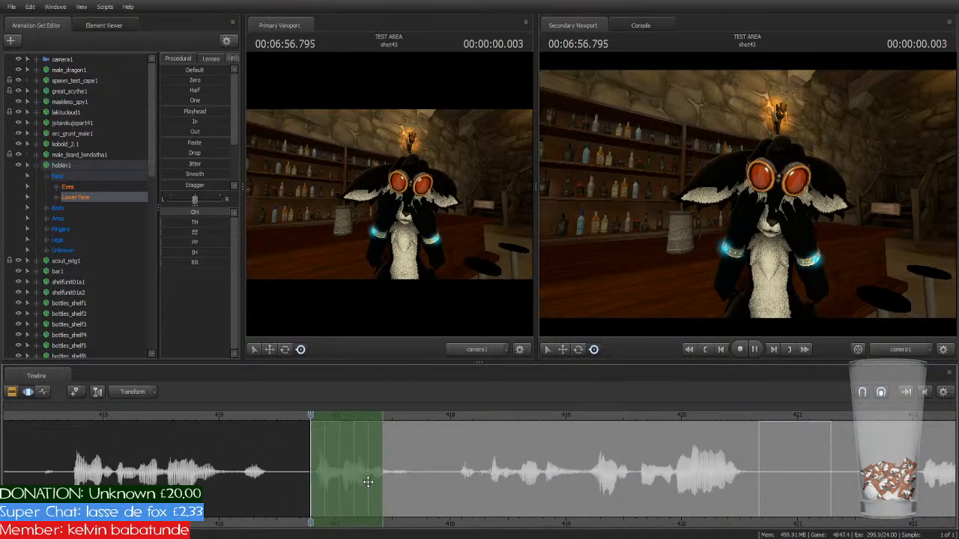
{"action": "key", "text": "space"}
{"action": "key", "text": "space"}
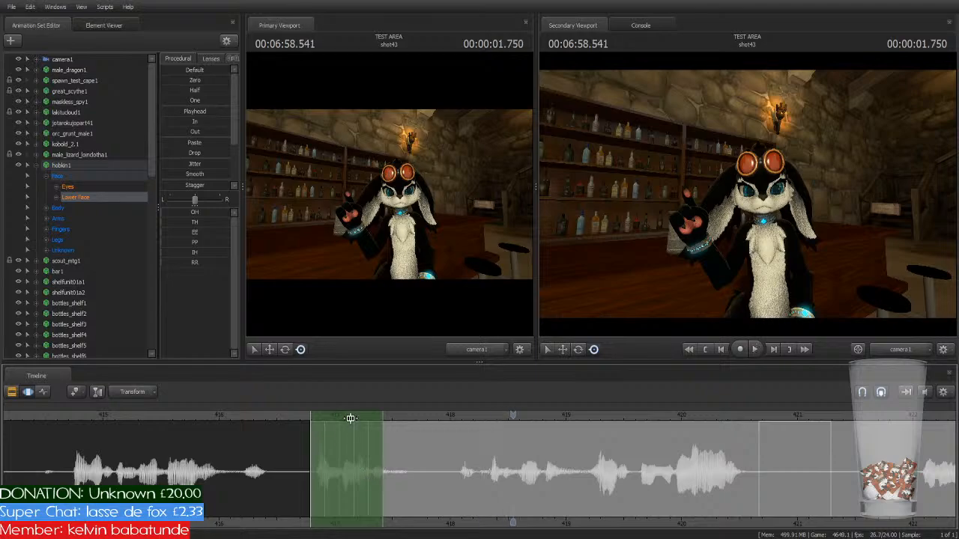
Step: Lip-sync the Lower Face over the phrase from about 418.1 s to 420.6 s, shorten the selection to end at about 420.3 s, and play it
{"action": "left_click_drag", "start_coordinate": [349, 416], "coordinate": [497, 424]}
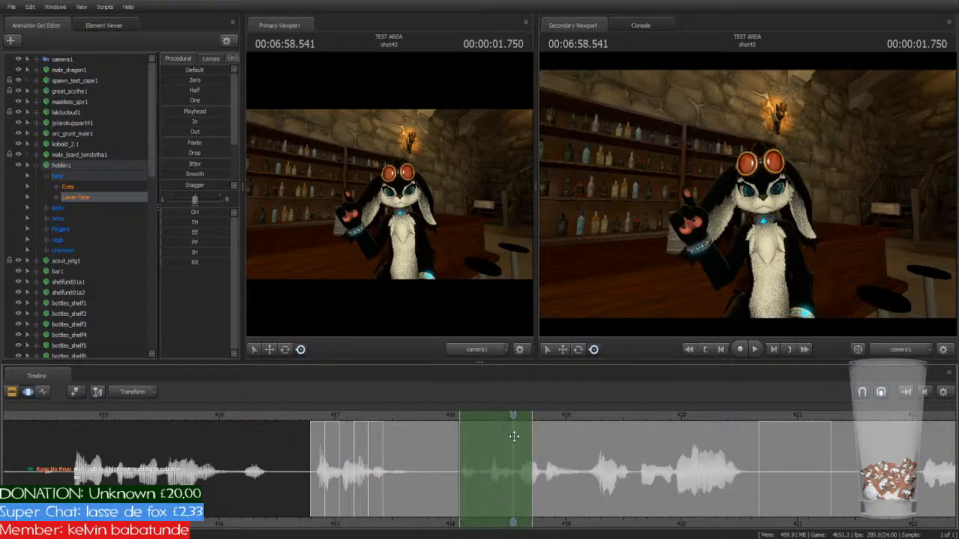
{"action": "left_click_drag", "start_coordinate": [533, 454], "coordinate": [738, 488]}
{"action": "left_click", "coordinate": [631, 470]}
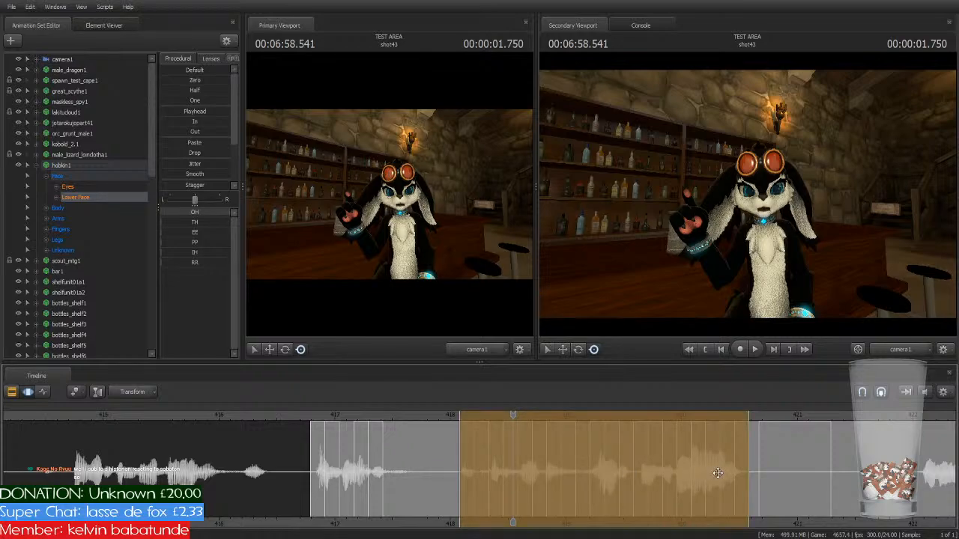
{"action": "left_click_drag", "start_coordinate": [747, 470], "coordinate": [721, 474]}
{"action": "key", "text": "space"}
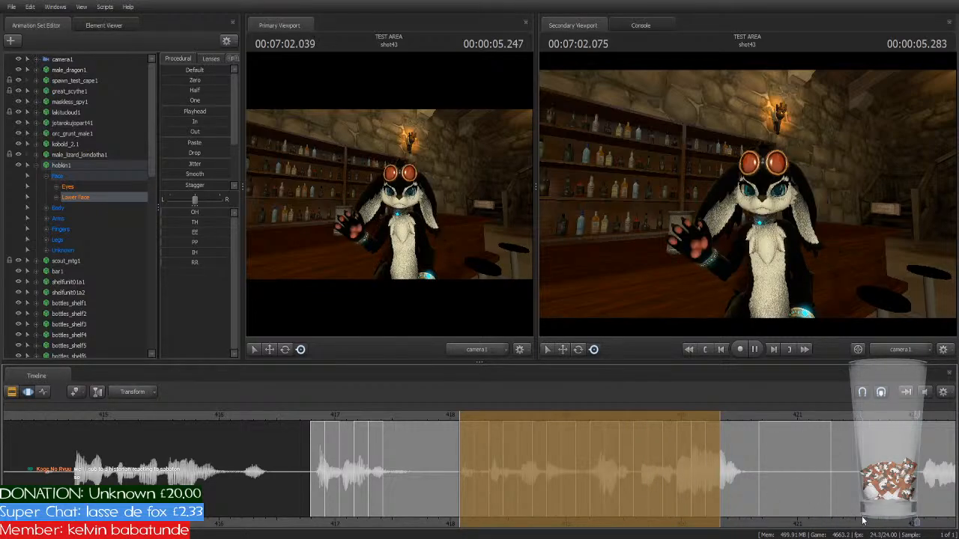
{"action": "key", "text": "space"}
{"action": "scroll", "coordinate": [398, 497], "scroll_direction": "down", "scroll_amount": 3}
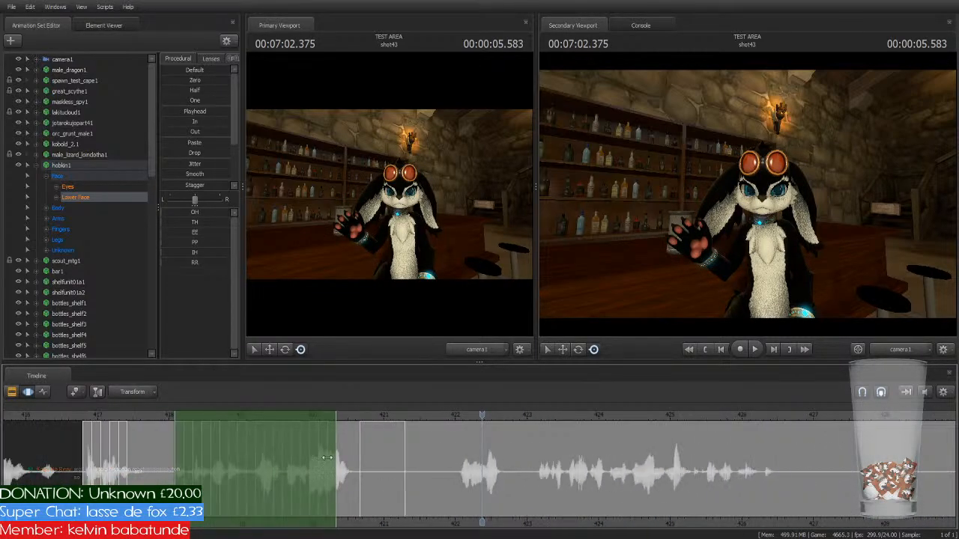
Step: Lip-sync the Lower Face over the next sound, from about 422.04 s to 422.67 s, and play on to 424.916 s
{"action": "left_click_drag", "start_coordinate": [206, 413], "coordinate": [492, 438]}
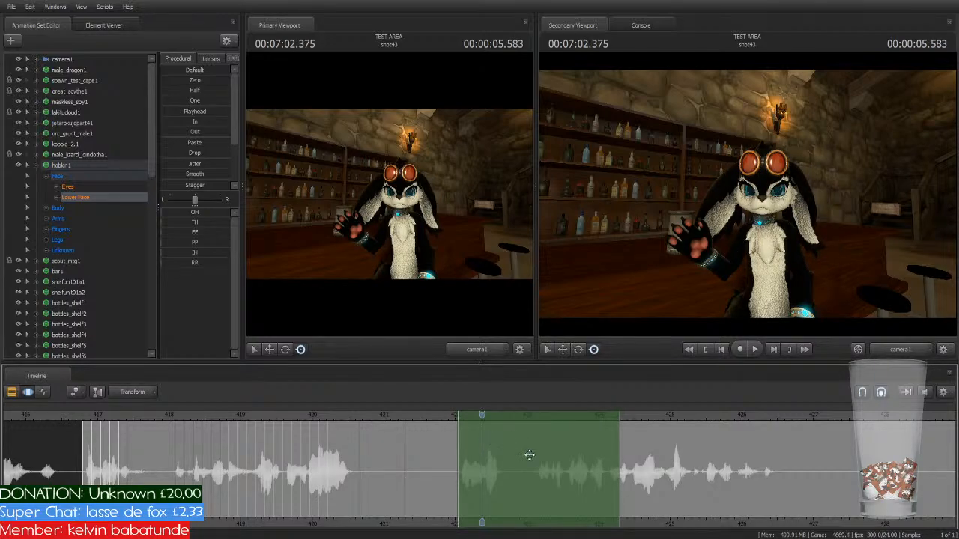
{"action": "scroll", "coordinate": [610, 463], "scroll_direction": "up", "scroll_amount": 3}
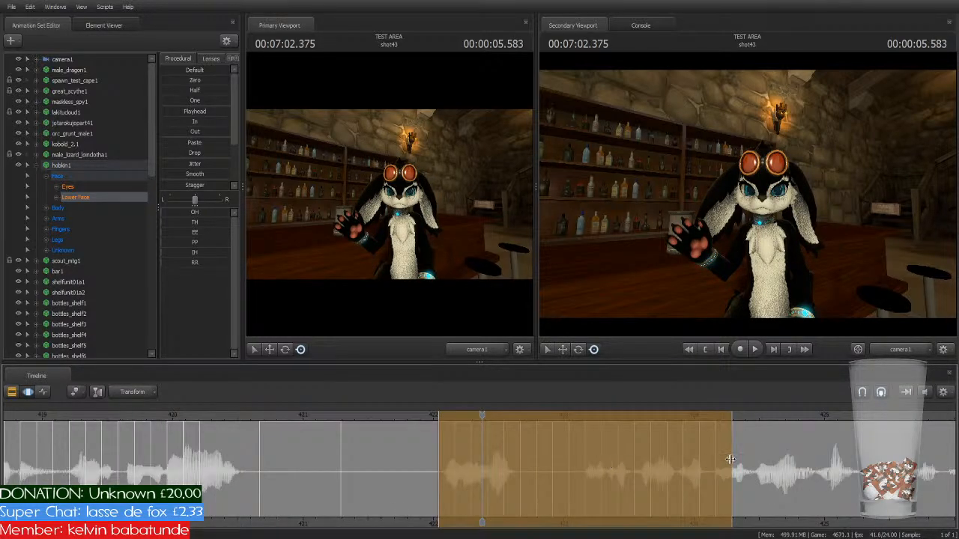
{"action": "scroll", "coordinate": [731, 459], "scroll_direction": "up", "scroll_amount": 2}
{"action": "left_click_drag", "start_coordinate": [840, 452], "coordinate": [536, 473]}
{"action": "key", "text": "space"}
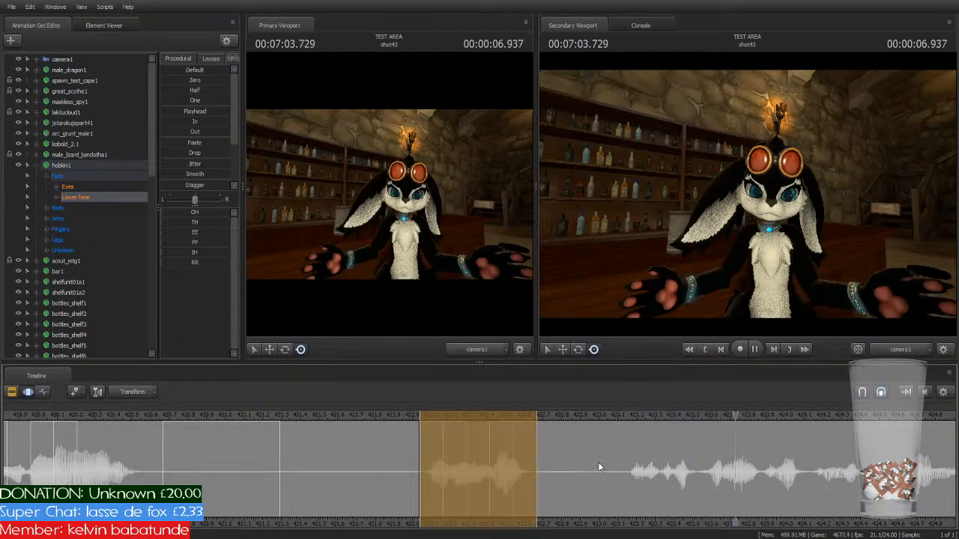
{"action": "scroll", "coordinate": [831, 517], "scroll_direction": "down", "scroll_amount": 2}
{"action": "key", "text": "space"}
{"action": "middle_click_drag", "start_coordinate": [838, 523], "coordinate": [518, 502]}
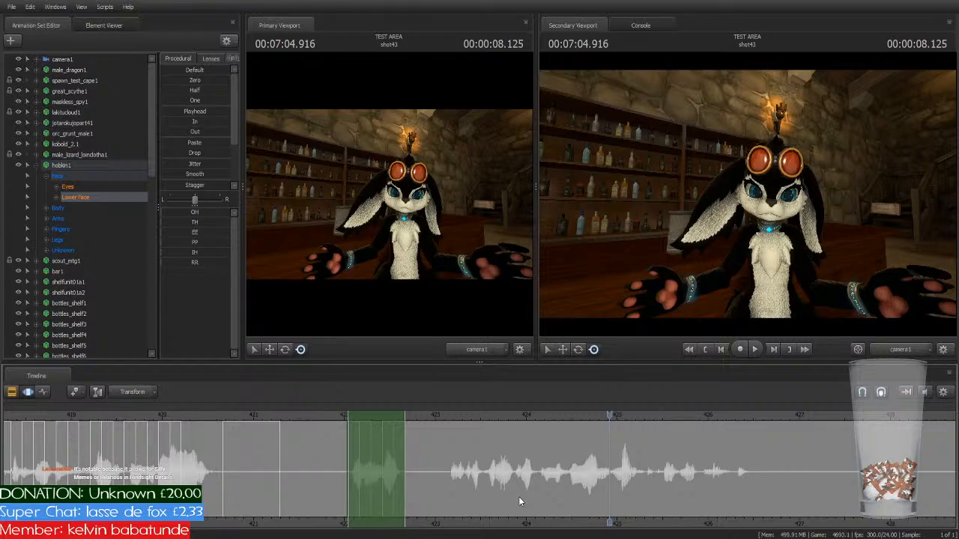
Step: Lip-sync the Lower Face from about 423.125 s, shorten the selection to end at about 425.75 s, and check the phrase in playback
{"action": "left_click_drag", "start_coordinate": [367, 416], "coordinate": [465, 414]}
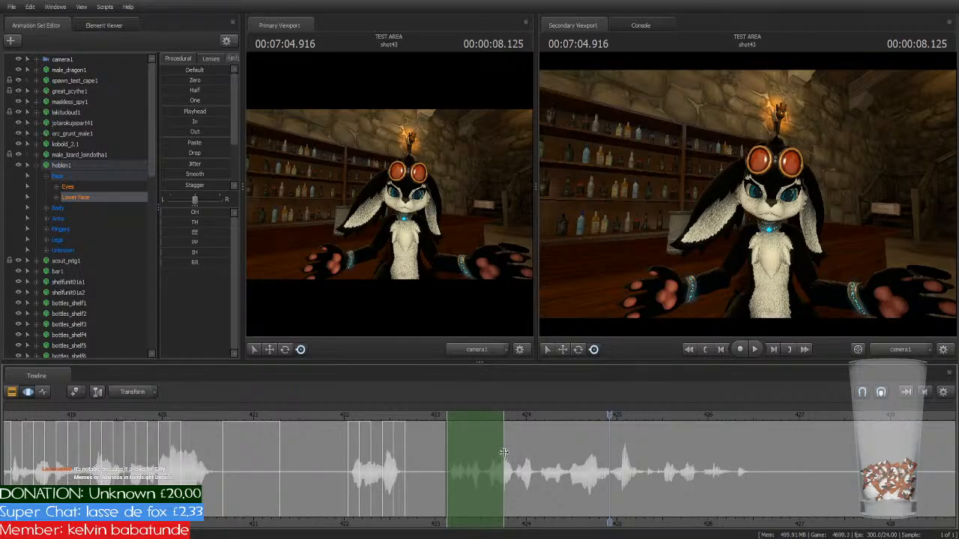
{"action": "left_click_drag", "start_coordinate": [503, 453], "coordinate": [752, 457]}
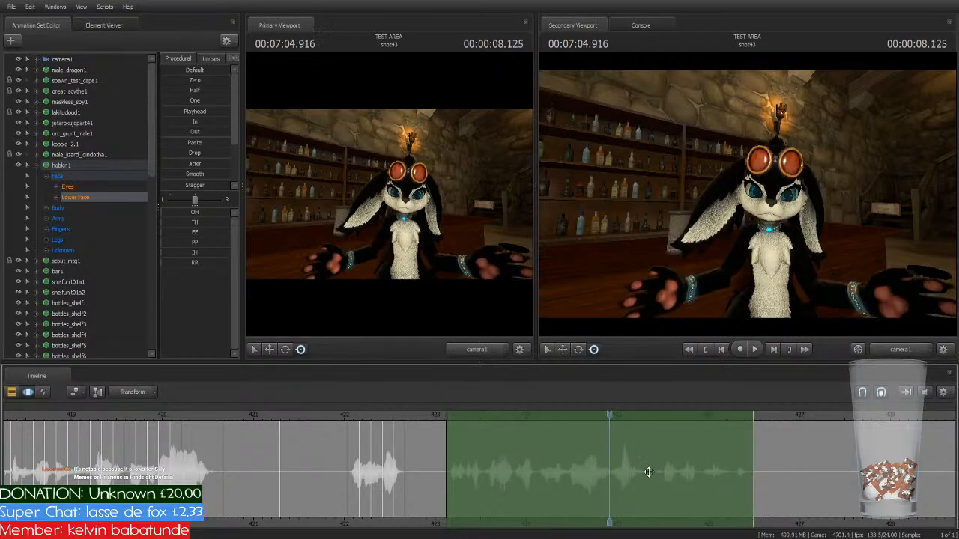
{"action": "left_click", "coordinate": [448, 410]}
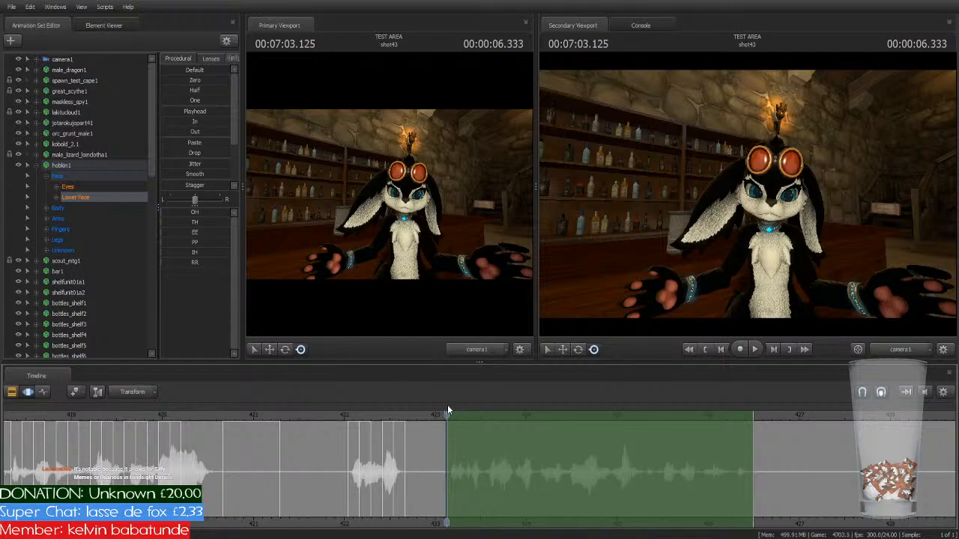
{"action": "key", "text": "space"}
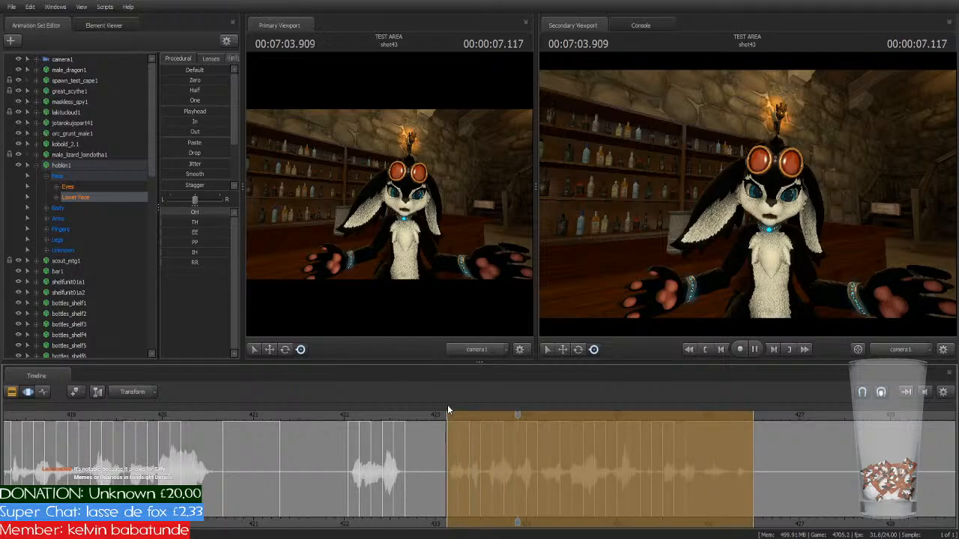
{"action": "key", "text": "space"}
{"action": "left_click_drag", "start_coordinate": [752, 470], "coordinate": [690, 493]}
{"action": "key", "text": "space"}
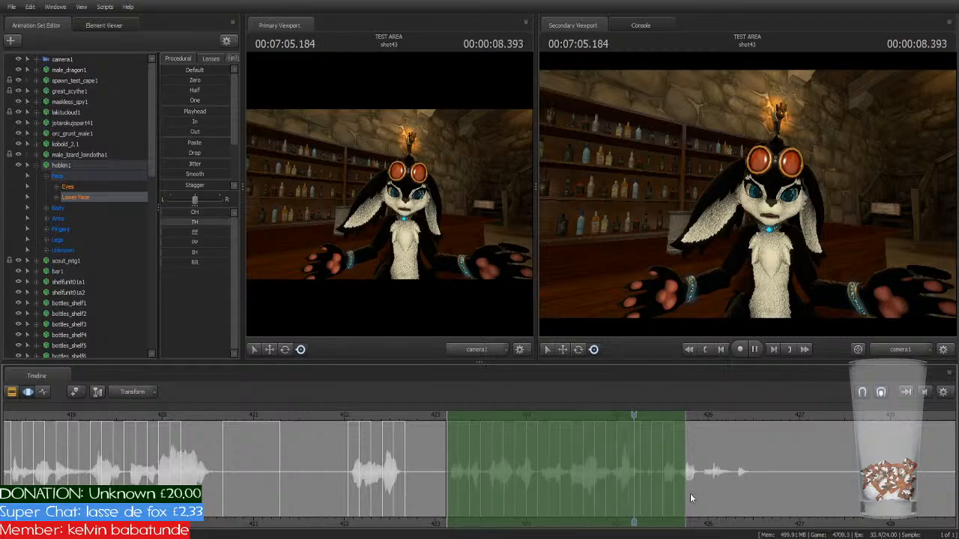
{"action": "key", "text": "space"}
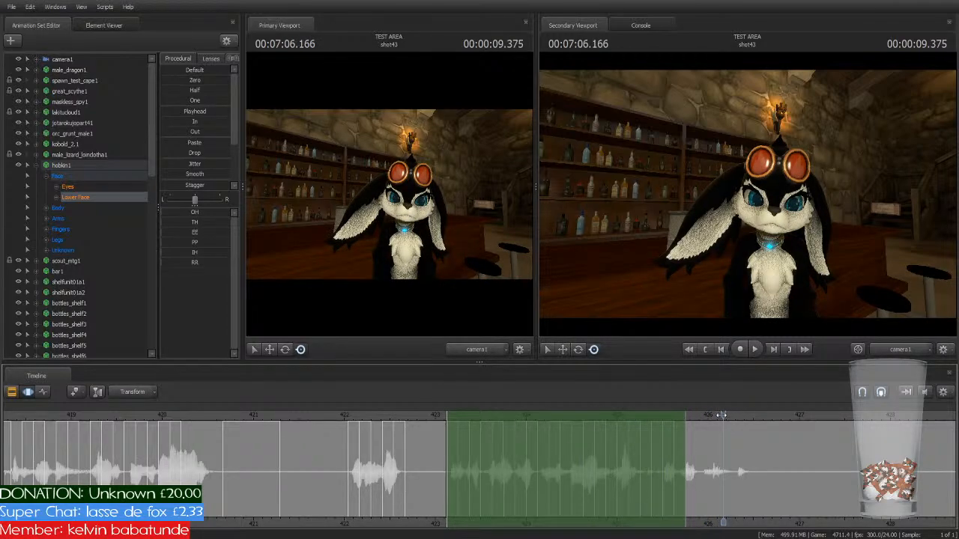
Step: Lip-sync the Lower Face over the end of the phrase, from 425.75 s to about 426.5 s, and play the whole phrase from about 423.1 s
{"action": "left_click_drag", "start_coordinate": [721, 415], "coordinate": [684, 424]}
{"action": "left_click_drag", "start_coordinate": [473, 414], "coordinate": [713, 427]}
{"action": "key", "text": "ctrl+v"}
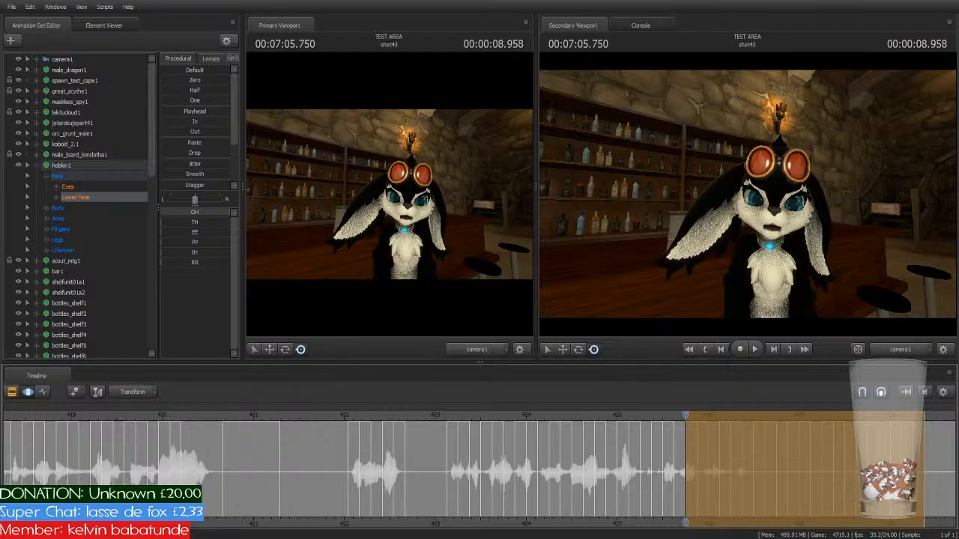
{"action": "left_click_drag", "start_coordinate": [921, 475], "coordinate": [755, 506]}
{"action": "left_click", "coordinate": [445, 416]}
{"action": "key", "text": "space"}
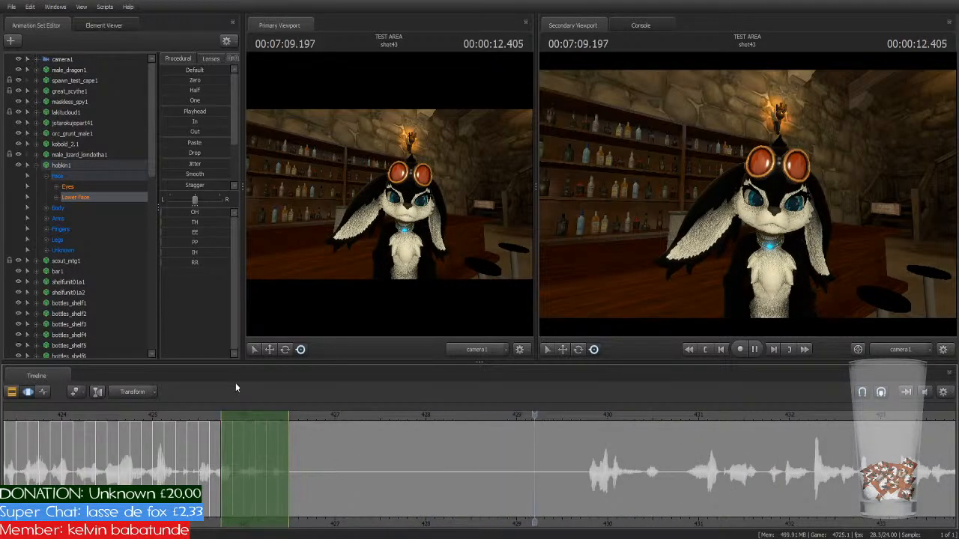
Step: Lip-sync the Lower Face over the next sound from about 429.75 s, shorten the selection to end at about 430.5 s, and play it
{"action": "key", "text": "space"}
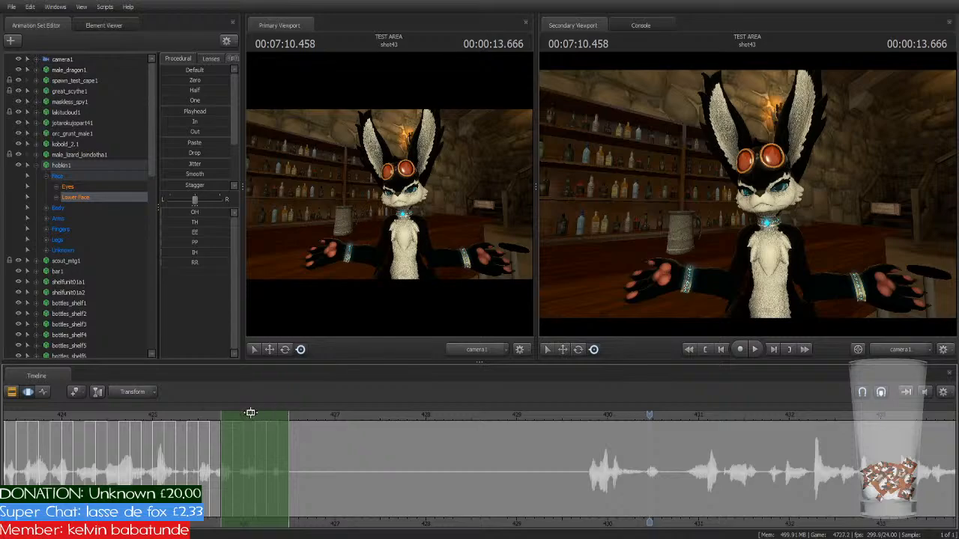
{"action": "left_click_drag", "start_coordinate": [251, 414], "coordinate": [616, 447]}
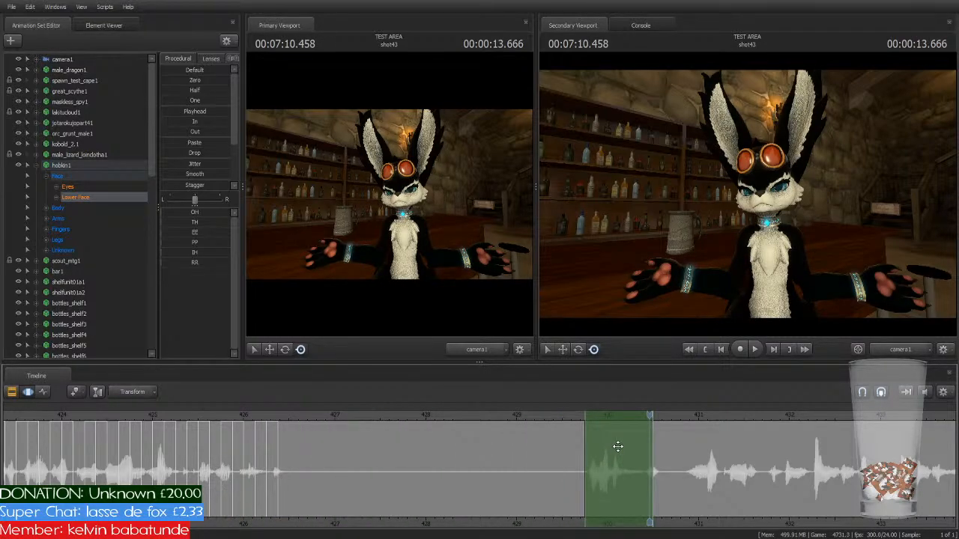
{"action": "left_click_drag", "start_coordinate": [652, 437], "coordinate": [657, 441]}
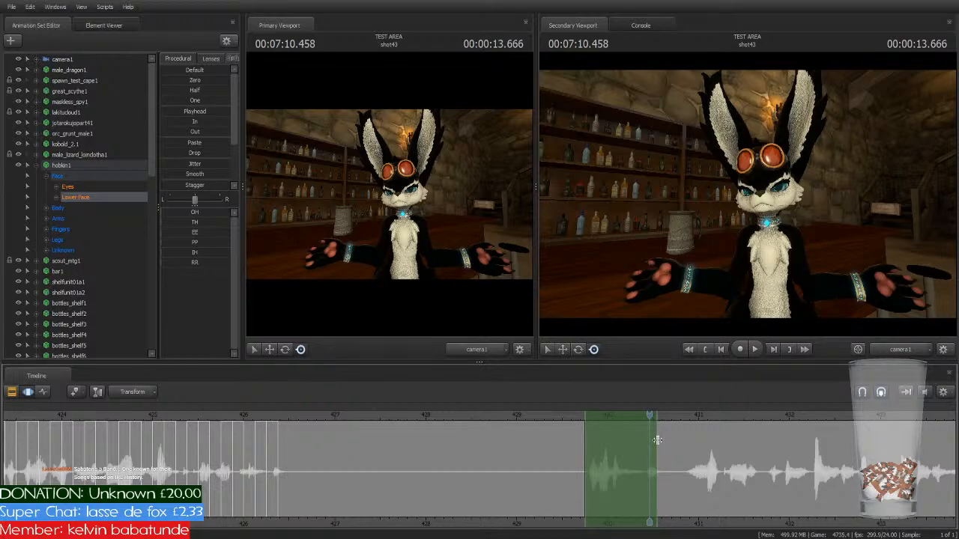
{"action": "left_click", "coordinate": [657, 440]}
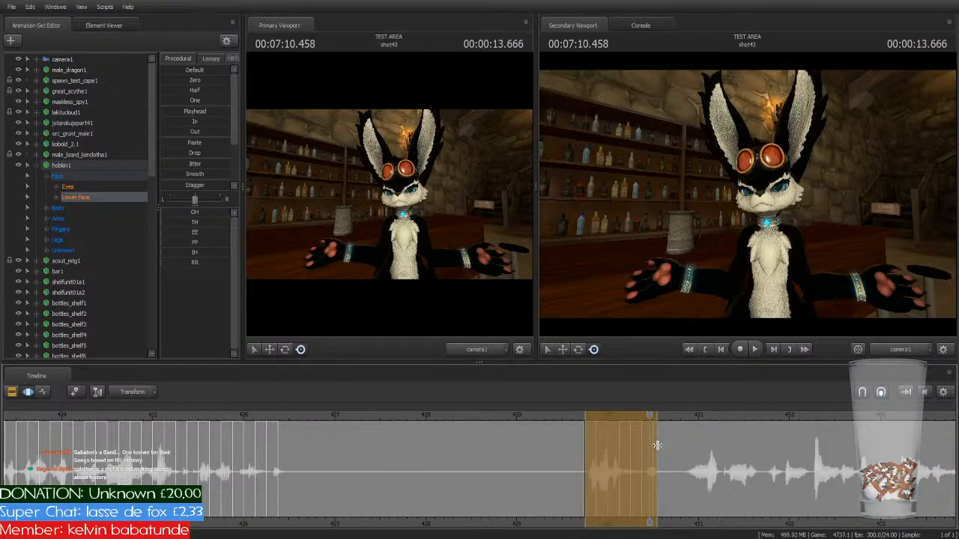
{"action": "left_click_drag", "start_coordinate": [657, 440], "coordinate": [652, 442]}
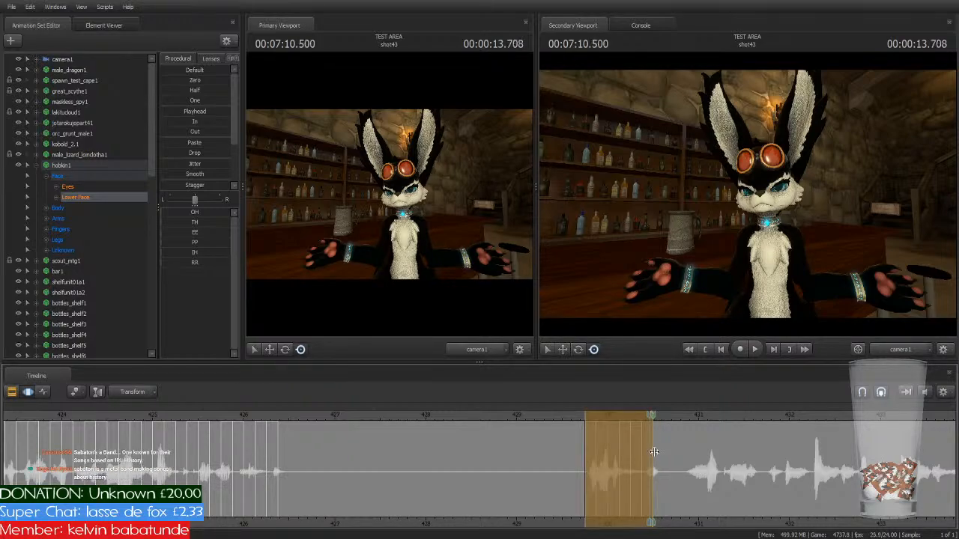
{"action": "left_click", "coordinate": [582, 408]}
{"action": "key", "text": "space"}
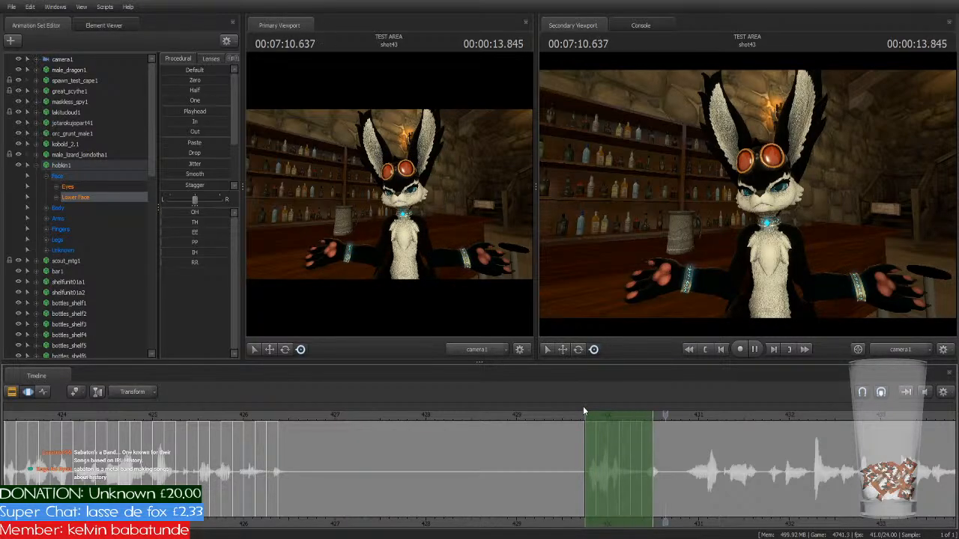
Step: Play on to 433.291 s and move the time selection to the next phrase, from about 430.83 s to 431.58 s
{"action": "middle_click_drag", "start_coordinate": [757, 527], "coordinate": [428, 482]}
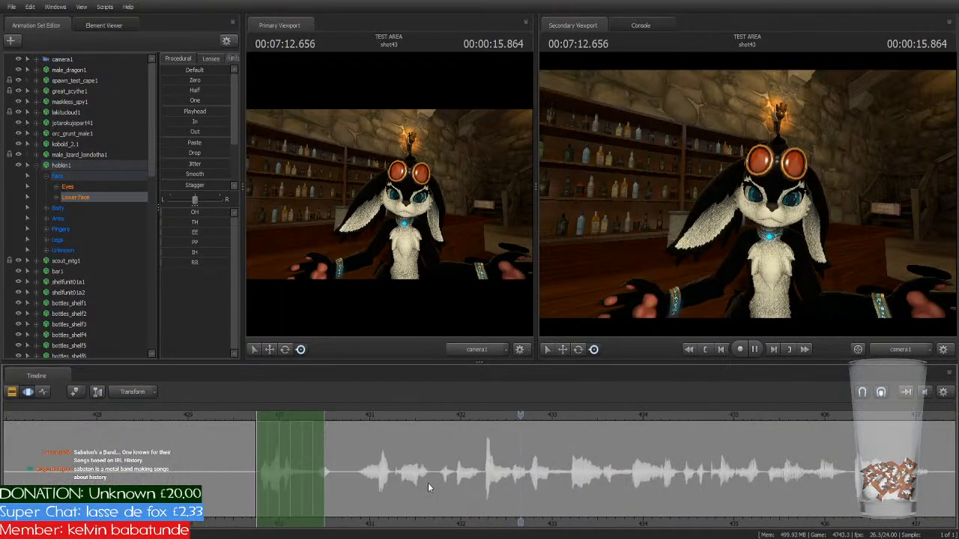
{"action": "scroll", "coordinate": [428, 482], "scroll_direction": "down", "scroll_amount": 2}
{"action": "key", "text": "space"}
{"action": "left_click_drag", "start_coordinate": [350, 414], "coordinate": [428, 426]}
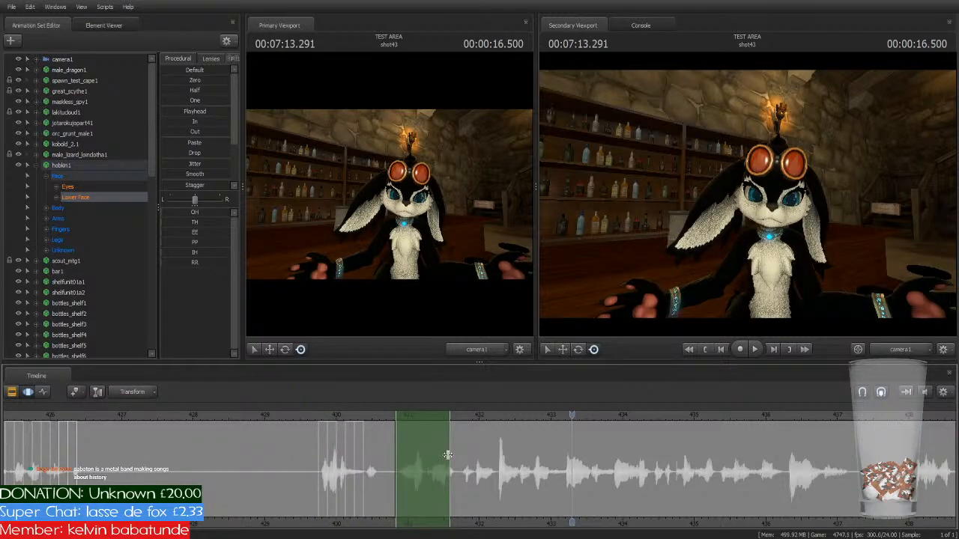
Step: Play the remaining dialogue from 433.291 s through to the end of the audio
{"action": "scroll", "coordinate": [622, 460], "scroll_direction": "down", "scroll_amount": 6}
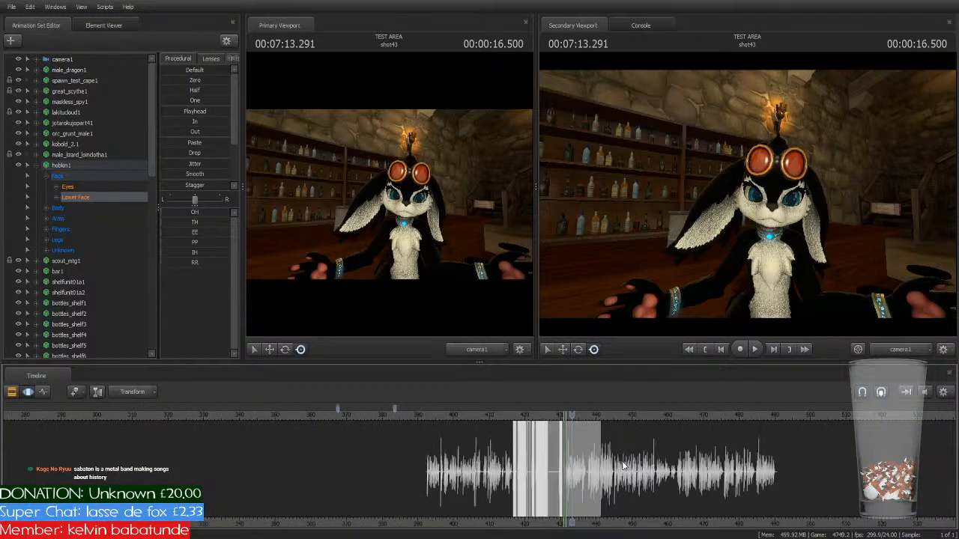
{"action": "scroll", "coordinate": [622, 465], "scroll_direction": "down", "scroll_amount": 1}
{"action": "scroll", "coordinate": [622, 466], "scroll_direction": "up", "scroll_amount": 2}
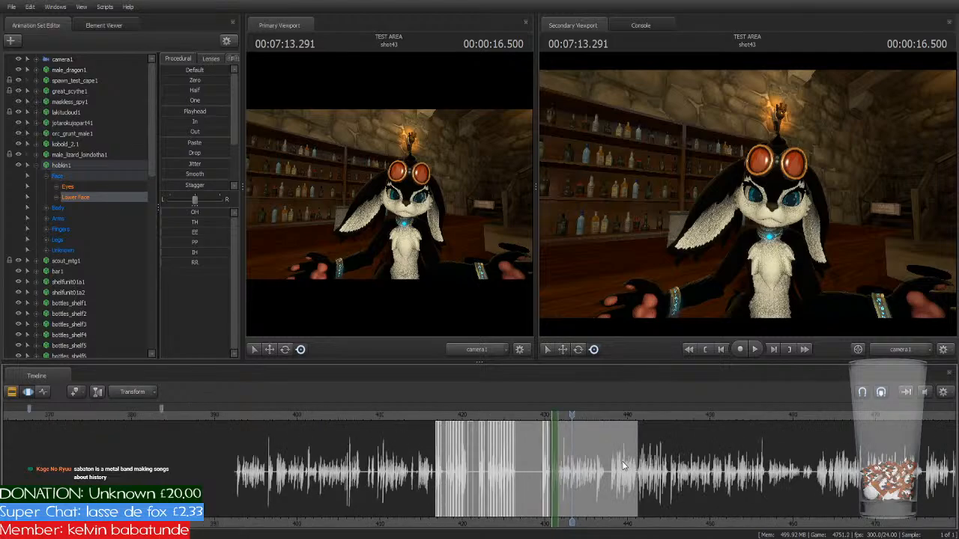
{"action": "key", "text": "space"}
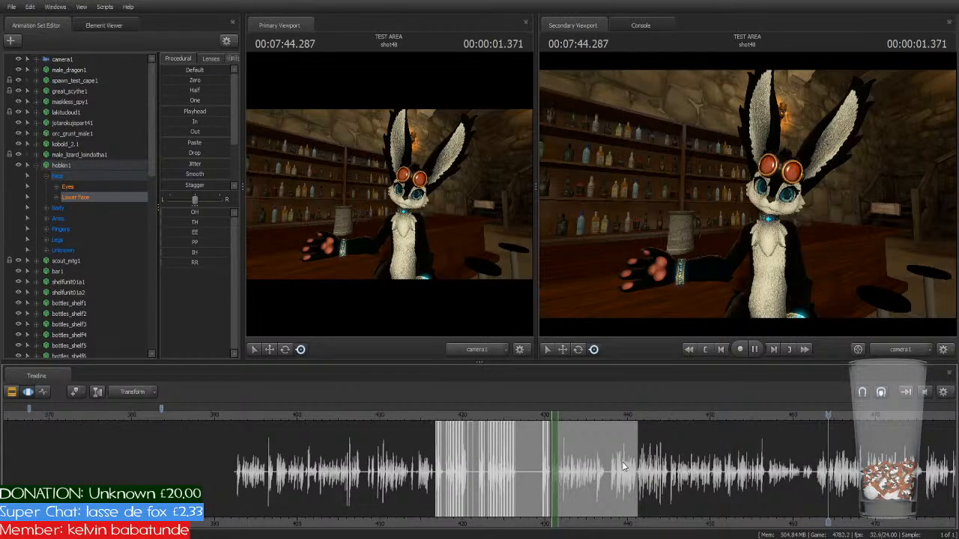
{"action": "scroll", "coordinate": [781, 487], "scroll_direction": "down", "scroll_amount": 2}
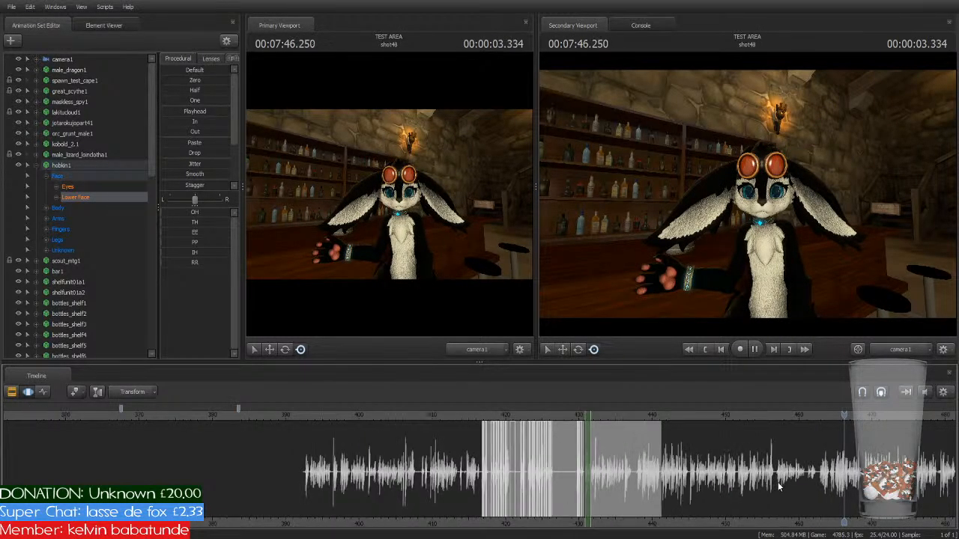
{"action": "middle_click_drag", "start_coordinate": [826, 518], "coordinate": [399, 508]}
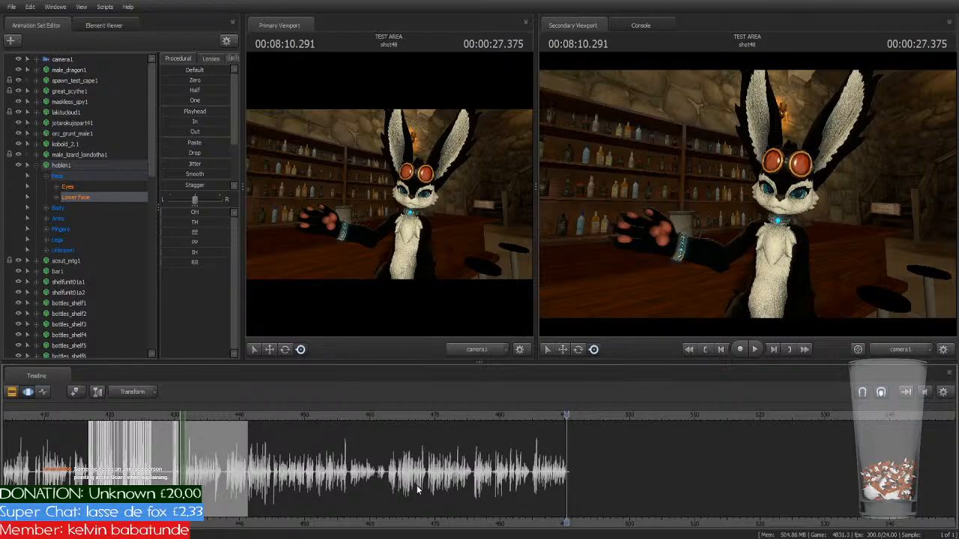
Step: Return to shot43 and align the playhead with the start of the time selection at 430.833 s
{"action": "key", "text": "Up"}
{"action": "key", "text": "Up"}
{"action": "key", "text": "Up"}
{"action": "key", "text": "Up"}
{"action": "key", "text": "Up"}
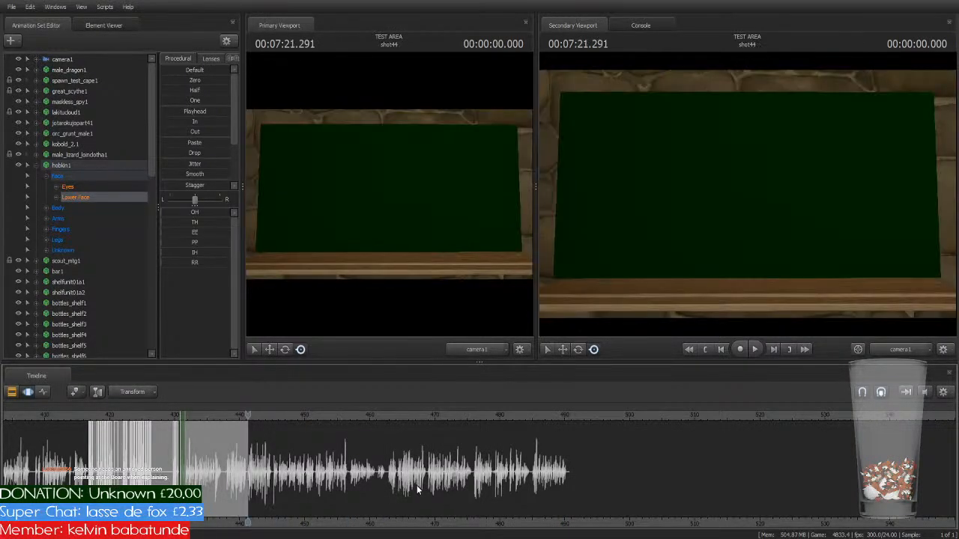
{"action": "key", "text": "Up"}
{"action": "key", "text": "Up"}
{"action": "key", "text": "Down"}
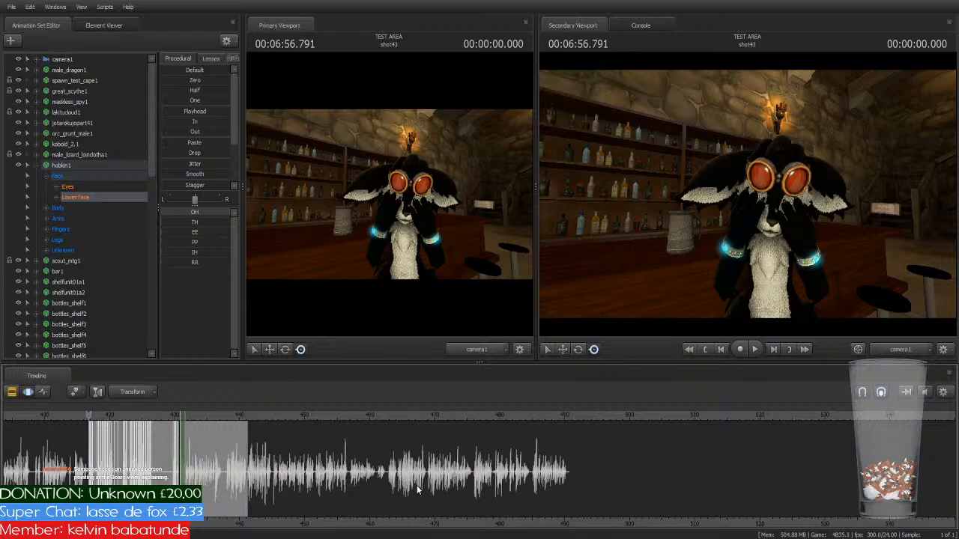
{"action": "scroll", "coordinate": [417, 485], "scroll_direction": "up", "scroll_amount": 11}
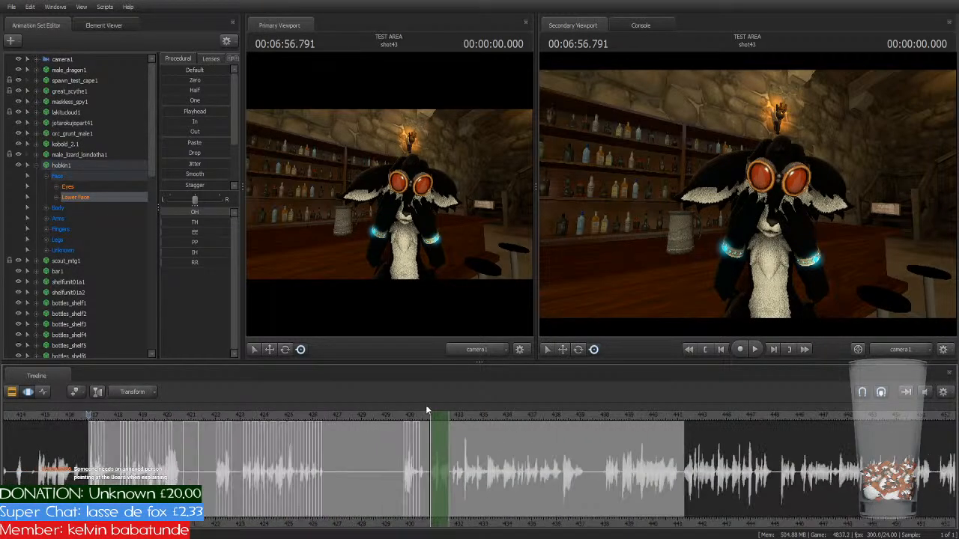
{"action": "left_click", "coordinate": [428, 411]}
{"action": "scroll", "coordinate": [441, 419], "scroll_direction": "up", "scroll_amount": 9}
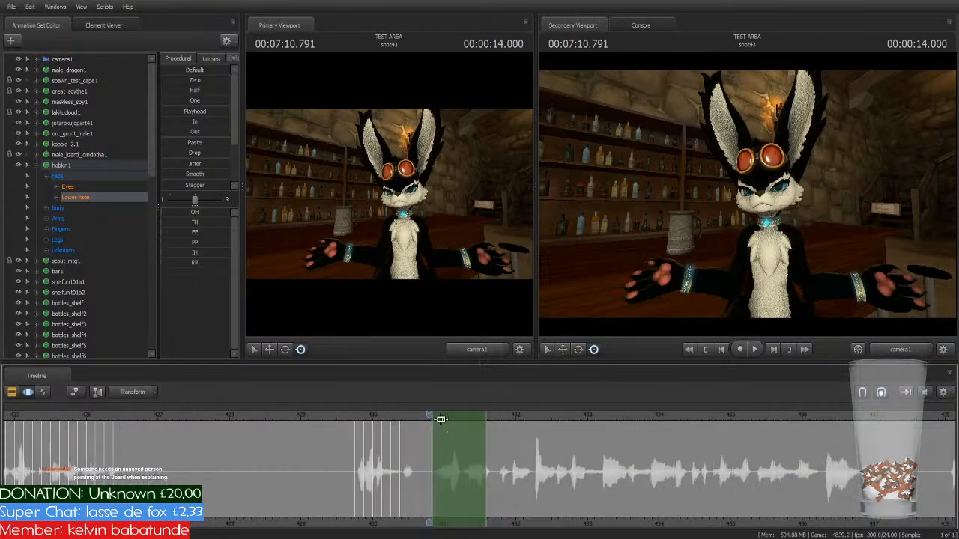
{"action": "left_click_drag", "start_coordinate": [431, 415], "coordinate": [431, 421]}
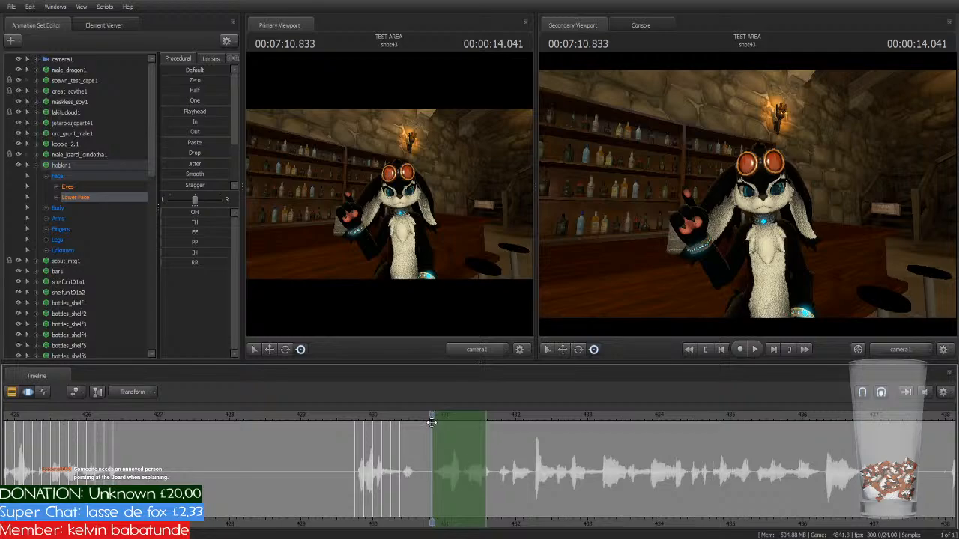
Step: Lip-sync the Lower Face from about 430.83 s, cut the selection back to end at about 431.58 s, and check it in playback
{"action": "key", "text": "1"}
{"action": "left_click_drag", "start_coordinate": [487, 466], "coordinate": [621, 503]}
{"action": "key", "text": "space"}
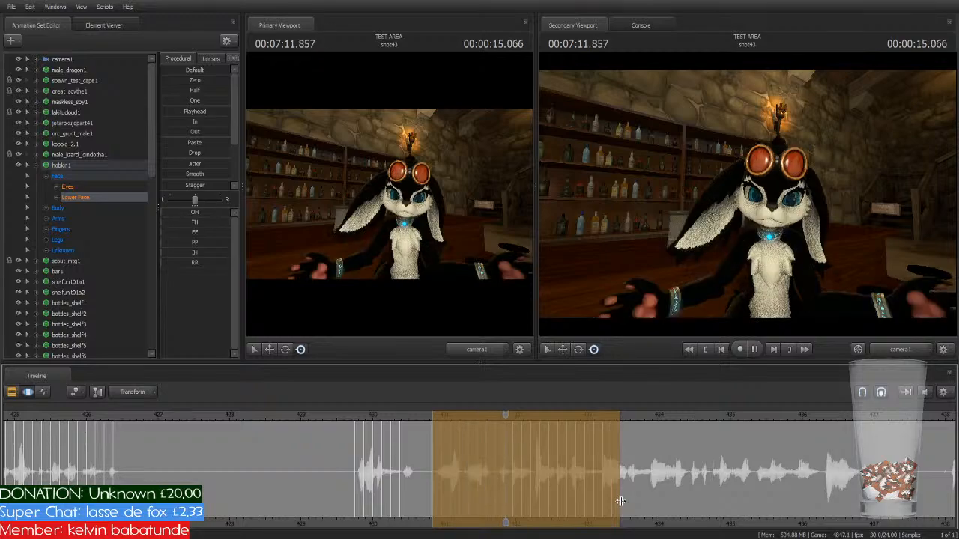
{"action": "key", "text": "space"}
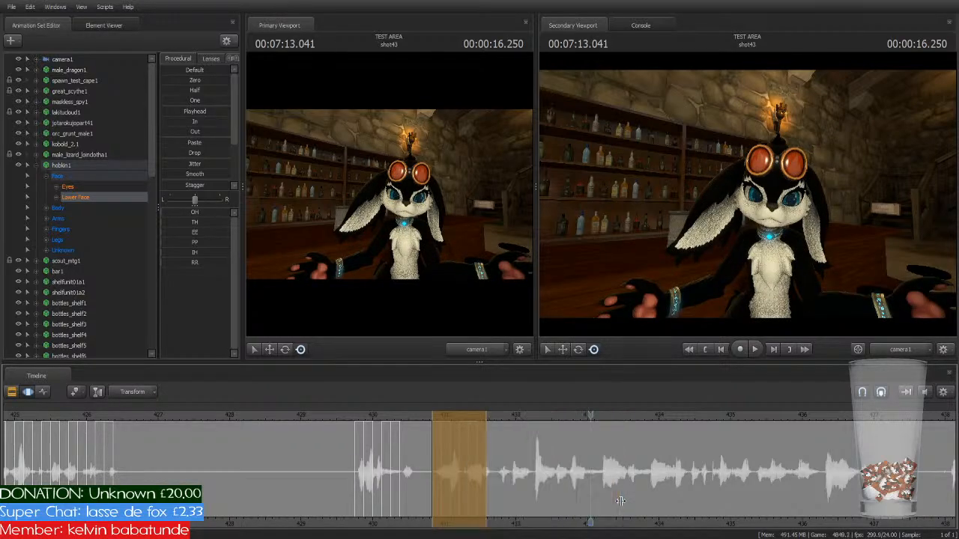
{"action": "key", "text": "space"}
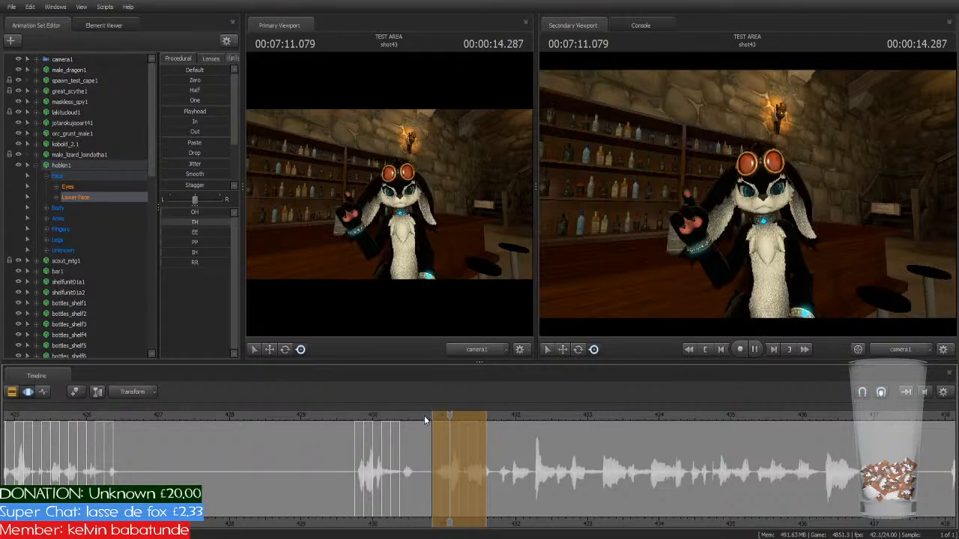
{"action": "key", "text": "space"}
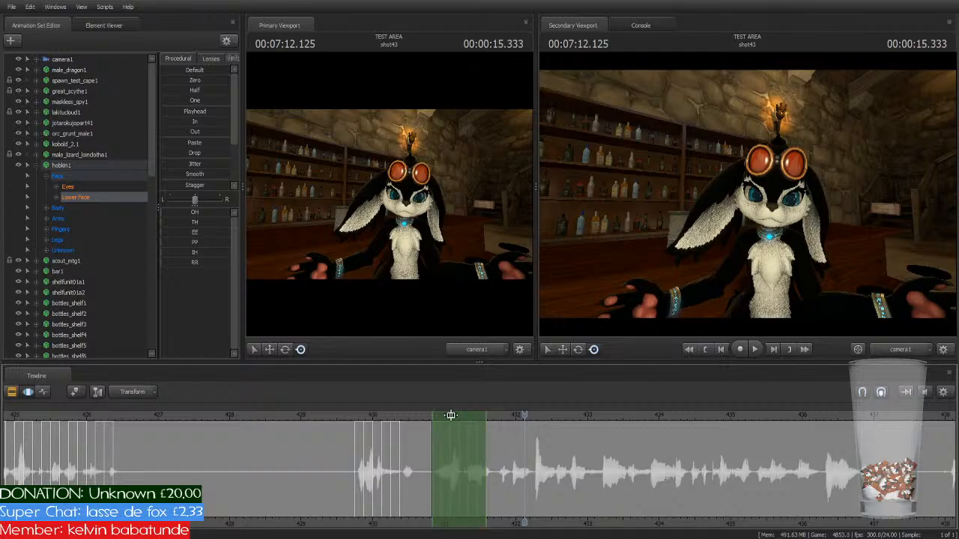
Step: Lip-sync the Lower Face from about 431.75 s to 434.375 s and move the playhead to the end of that selection
{"action": "left_click_drag", "start_coordinate": [453, 417], "coordinate": [519, 417], "text": "shift"}
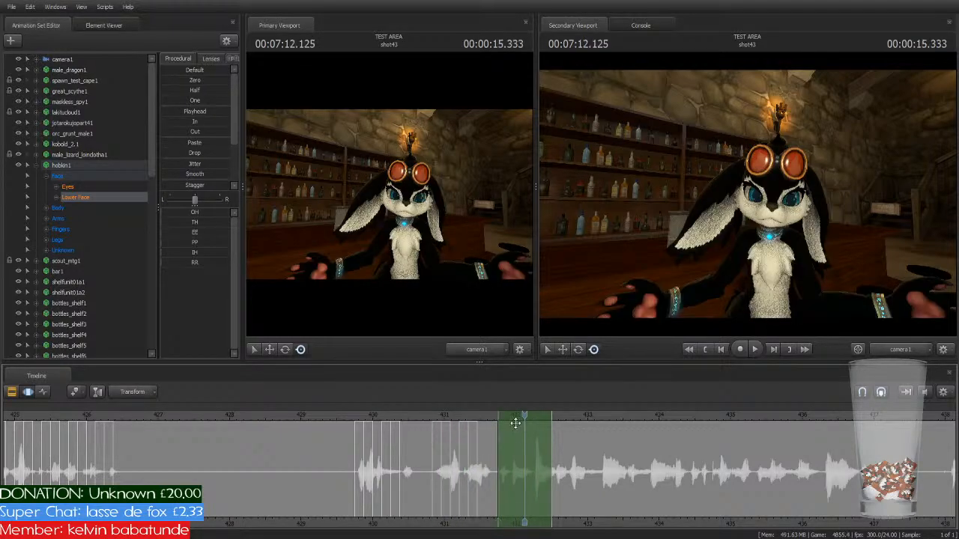
{"action": "left_click_drag", "start_coordinate": [549, 454], "coordinate": [685, 504]}
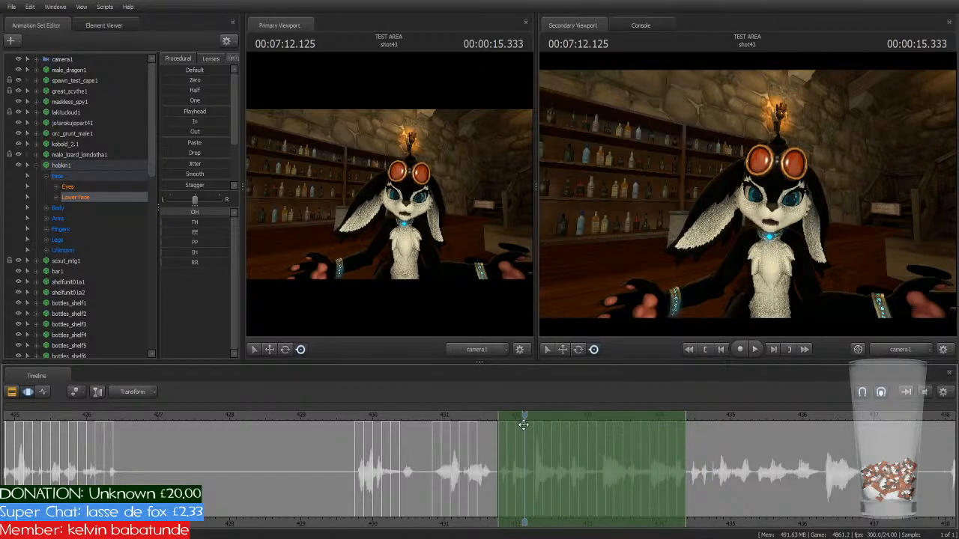
{"action": "left_click_drag", "start_coordinate": [523, 425], "coordinate": [684, 445]}
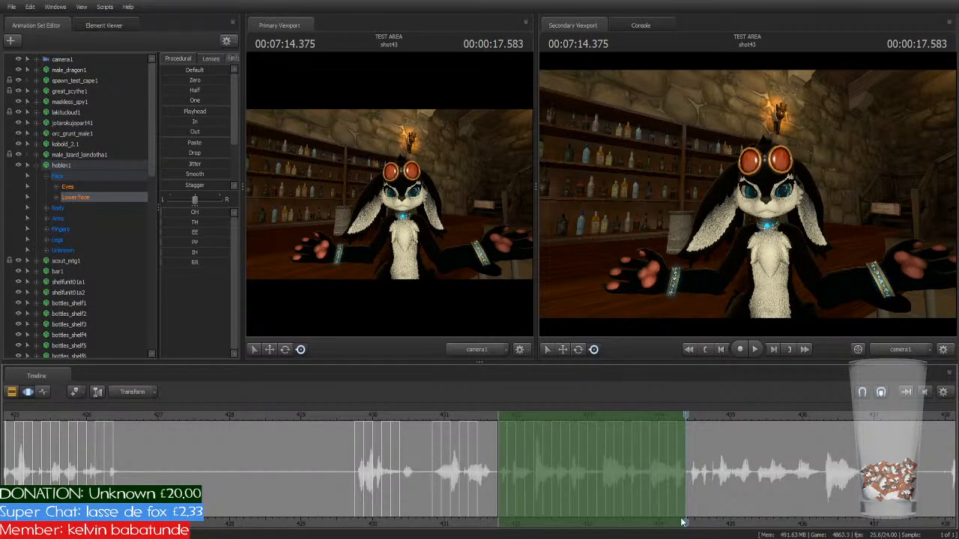
Step: Lip-sync the Lower Face from 434.375 s to about 437 s and play on to 438.791 s
{"action": "middle_click_drag", "start_coordinate": [683, 522], "coordinate": [342, 485]}
{"action": "left_click_drag", "start_coordinate": [264, 415], "coordinate": [437, 430]}
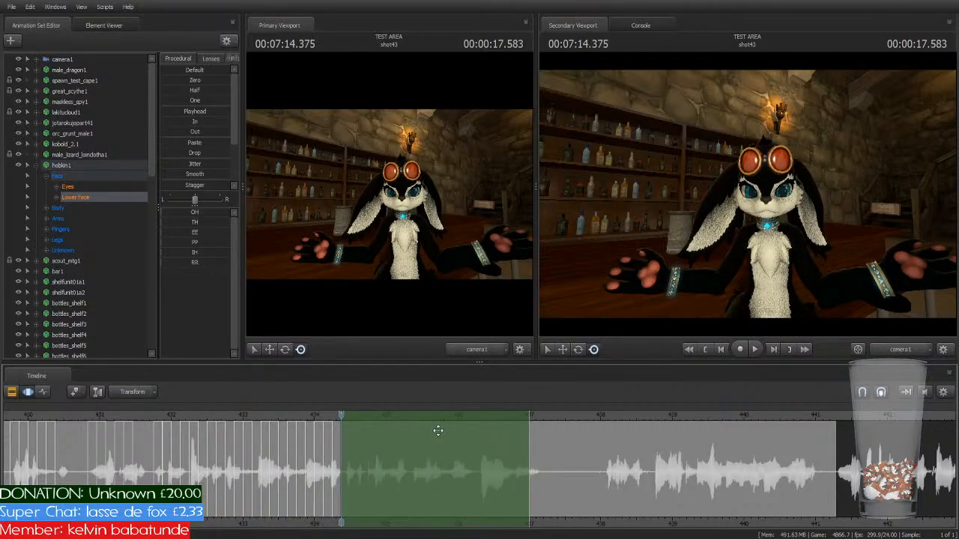
{"action": "left_click", "coordinate": [456, 466]}
{"action": "key", "text": "space"}
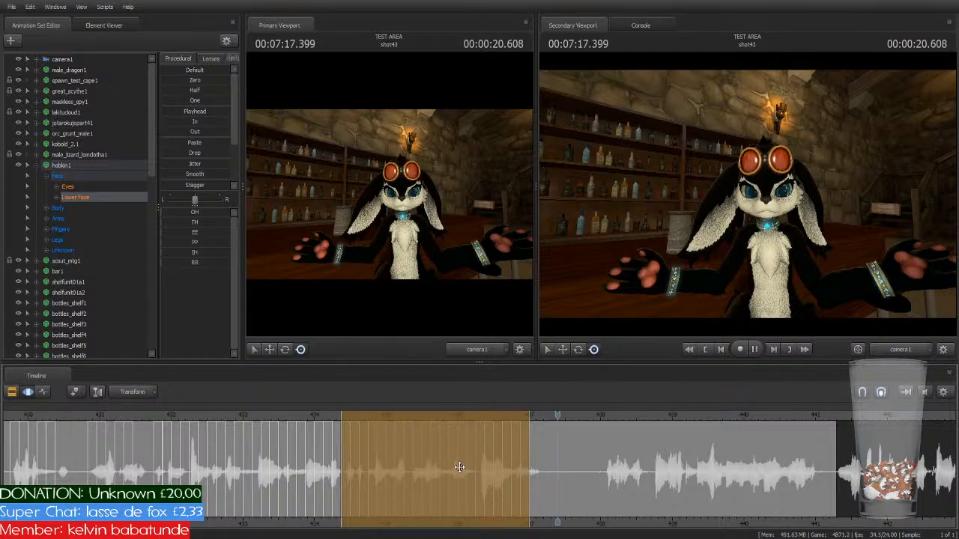
{"action": "left_click", "coordinate": [543, 449]}
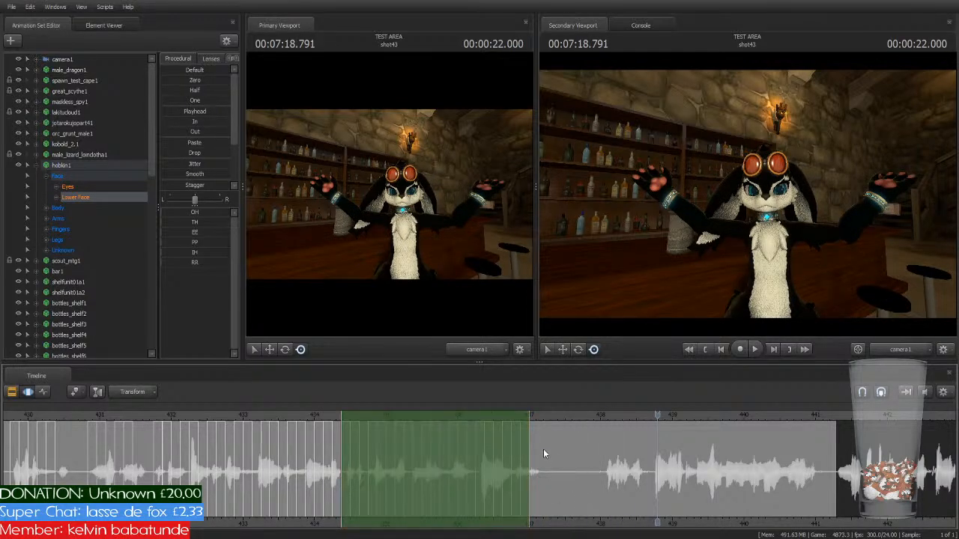
Step: Lip-sync the Lower Face over the next phrase, from about 438.08 s to 440.7 s, and play on to 441.25 s
{"action": "left_click_drag", "start_coordinate": [428, 414], "coordinate": [693, 437]}
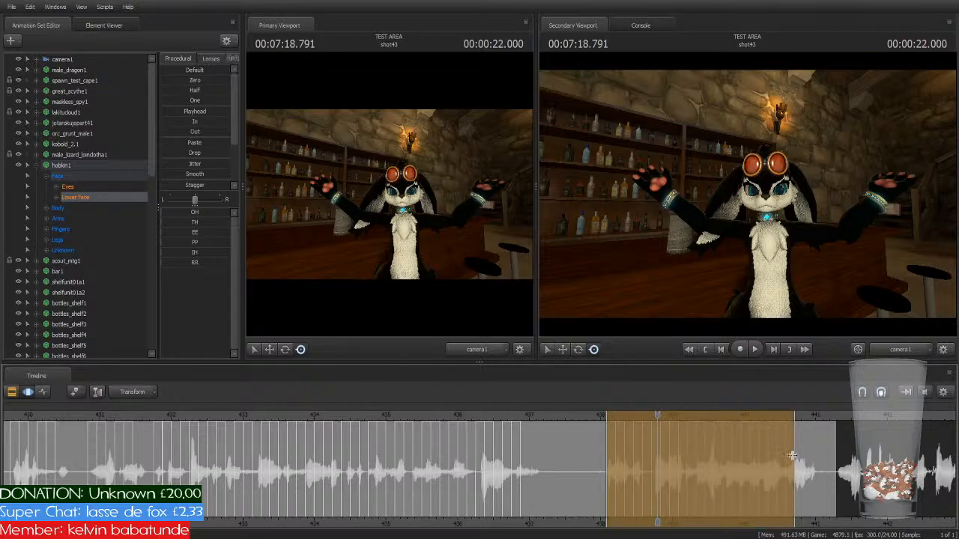
{"action": "left_click_drag", "start_coordinate": [792, 455], "coordinate": [794, 484]}
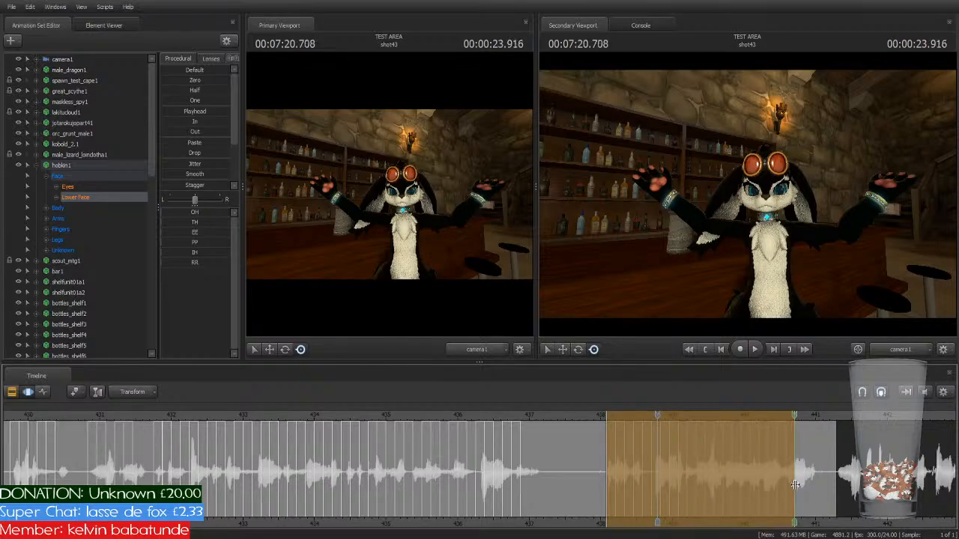
{"action": "key", "text": "space"}
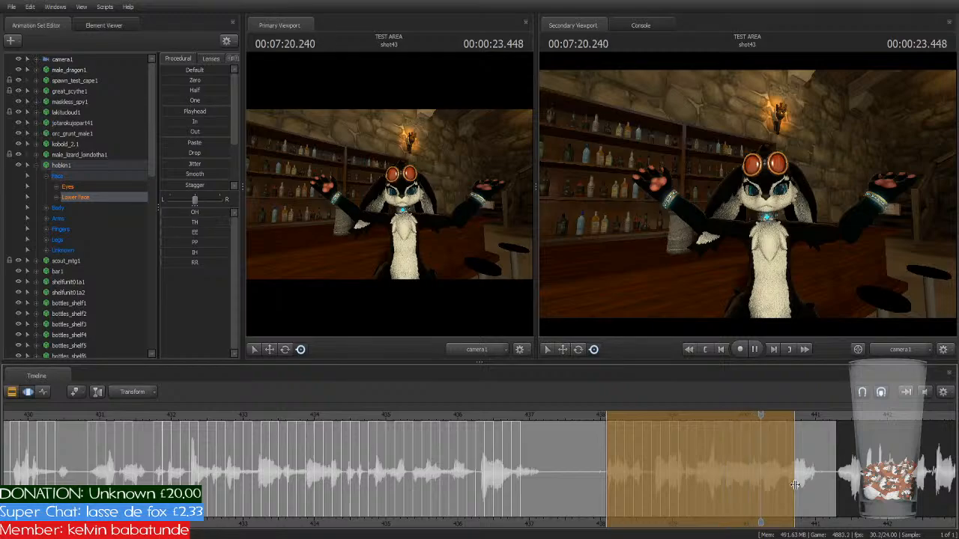
{"action": "key", "text": "space"}
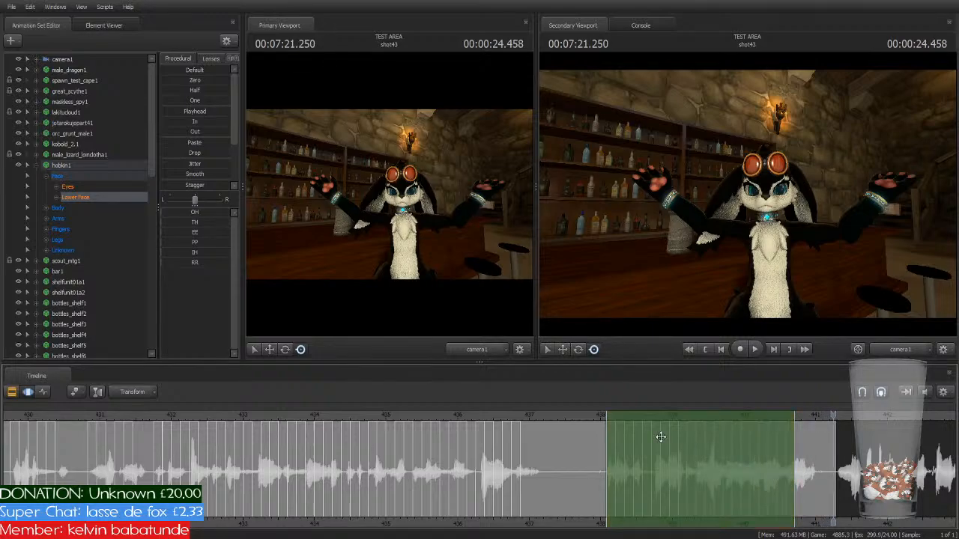
Step: Lip-sync the Lower Face over the end of the phrase from 440.708 s, shortening the selection to end at about 441.08 s
{"action": "left_click_drag", "start_coordinate": [832, 414], "coordinate": [794, 424]}
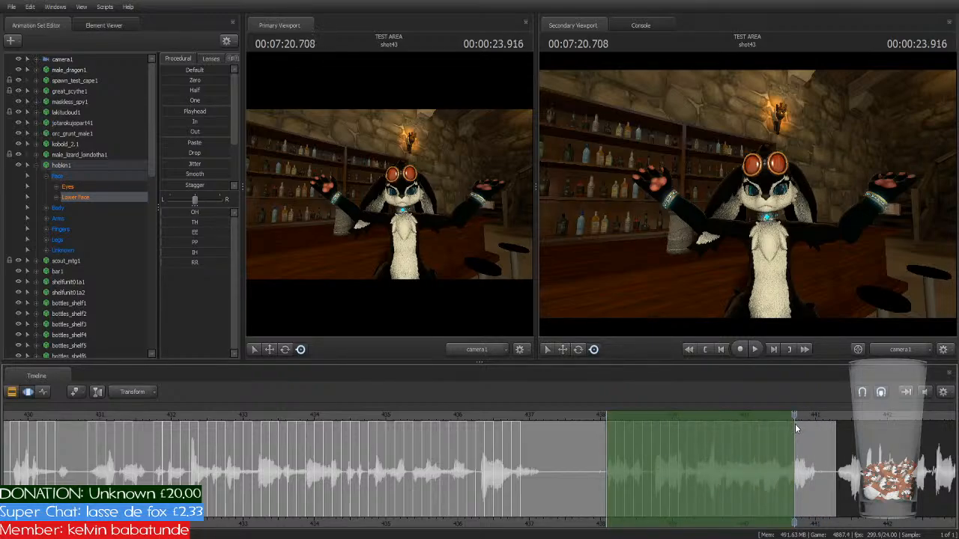
{"action": "middle_click_drag", "start_coordinate": [794, 523], "coordinate": [511, 522]}
{"action": "left_click_drag", "start_coordinate": [379, 415], "coordinate": [567, 421]}
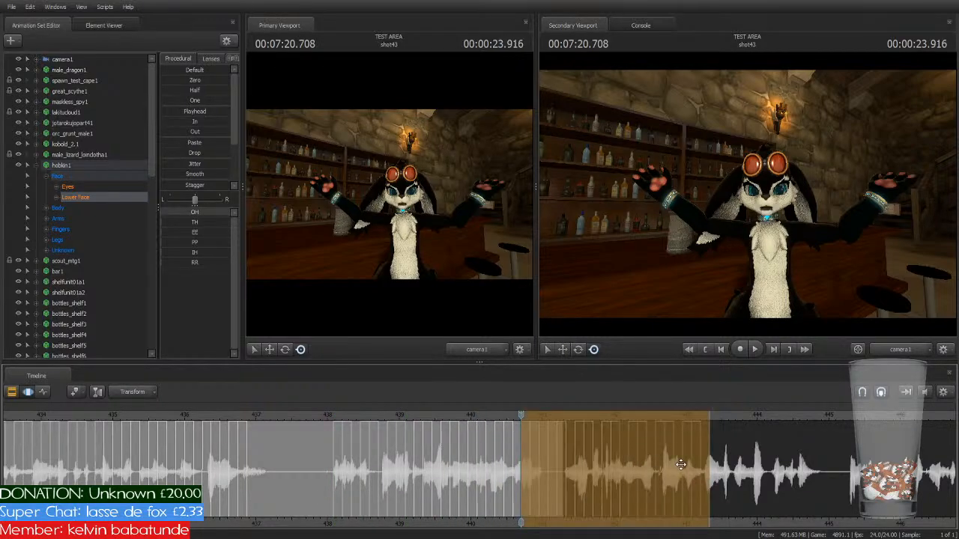
{"action": "left_click_drag", "start_coordinate": [698, 465], "coordinate": [546, 484]}
{"action": "key", "text": "1"}
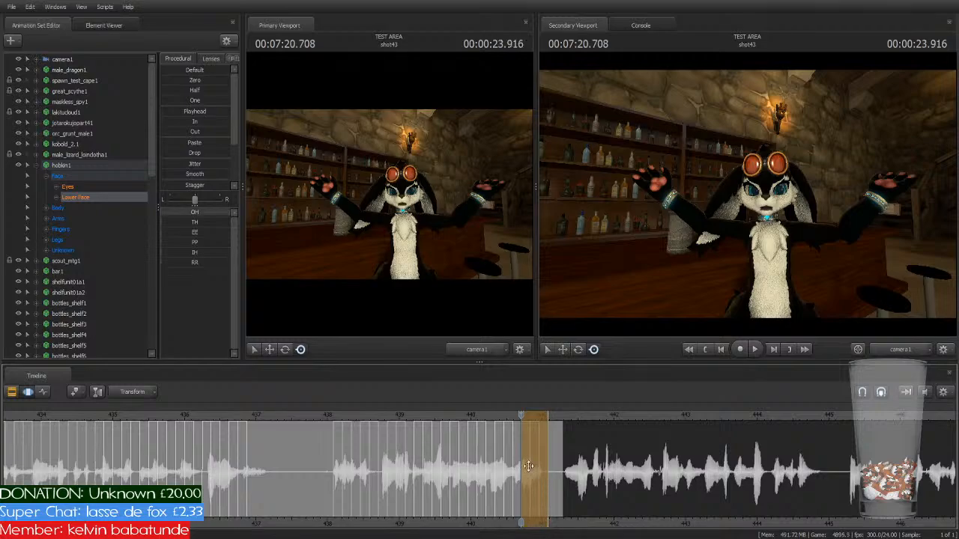
Step: Play on from the end of shot43 into shot48, select shot48 and move the playhead to its start
{"action": "key", "text": "space"}
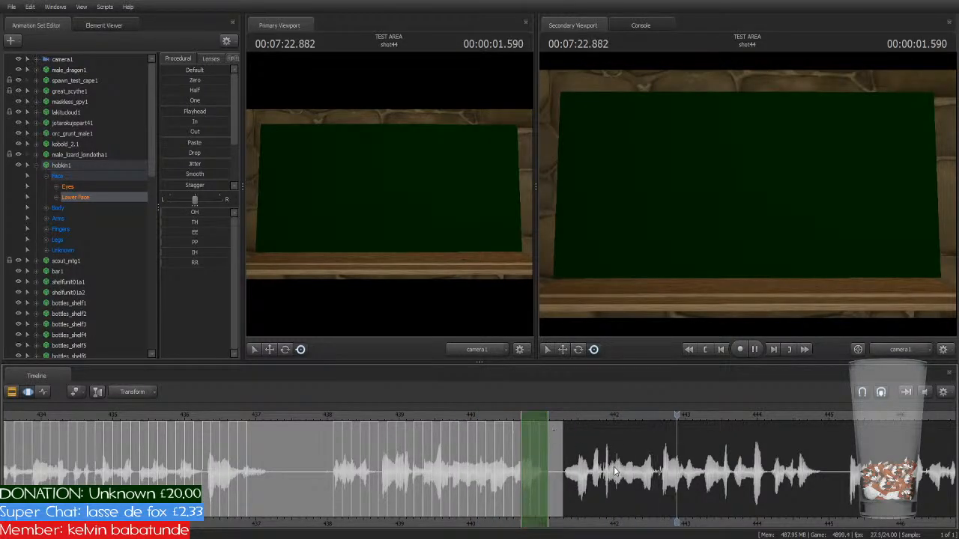
{"action": "scroll", "coordinate": [613, 466], "scroll_direction": "down", "scroll_amount": 2}
{"action": "key", "text": "F2"}
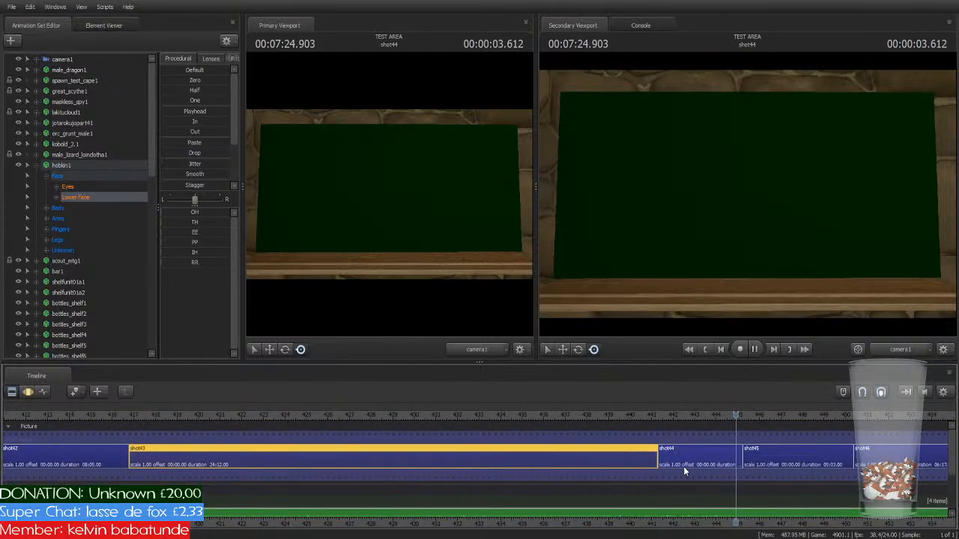
{"action": "middle_click_drag", "start_coordinate": [775, 524], "coordinate": [533, 494]}
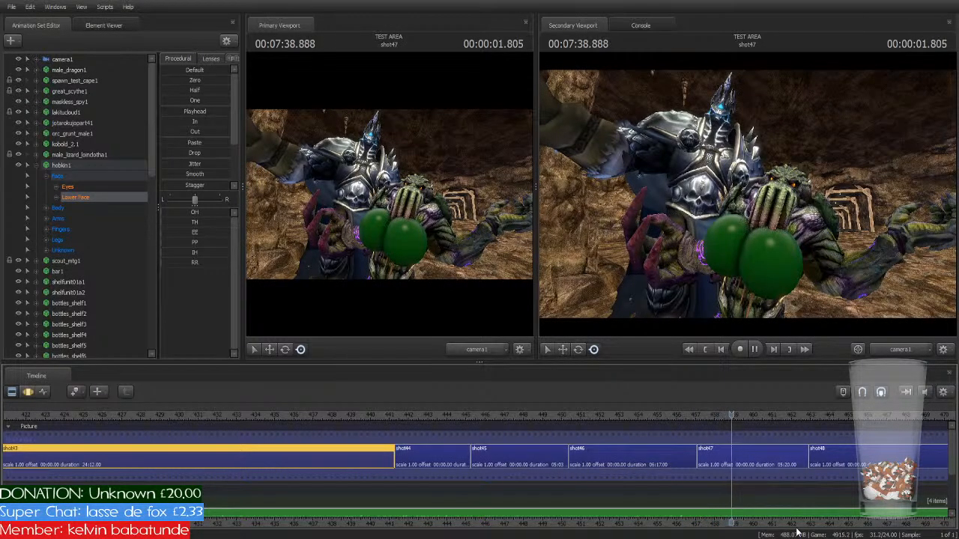
{"action": "middle_click_drag", "start_coordinate": [698, 519], "coordinate": [393, 502]}
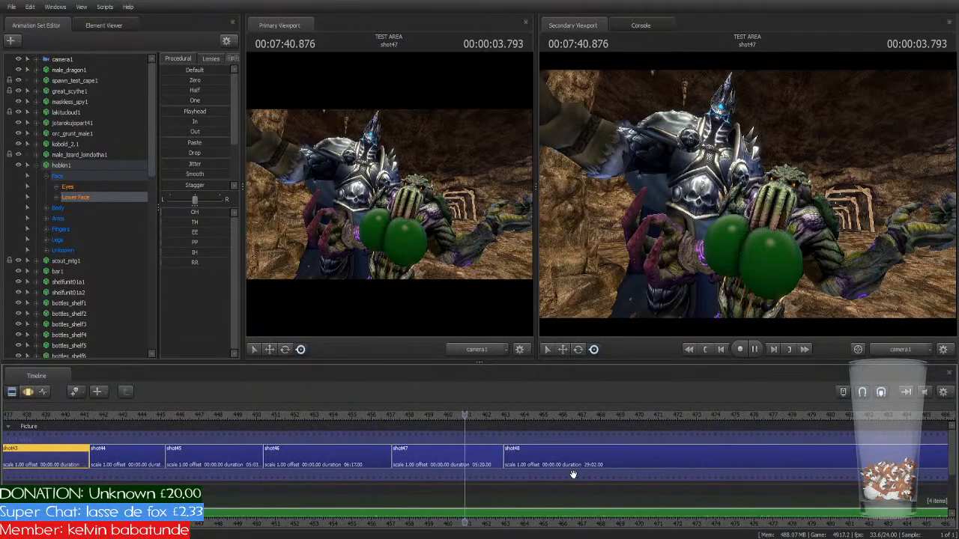
{"action": "scroll", "coordinate": [573, 474], "scroll_direction": "down", "scroll_amount": 2}
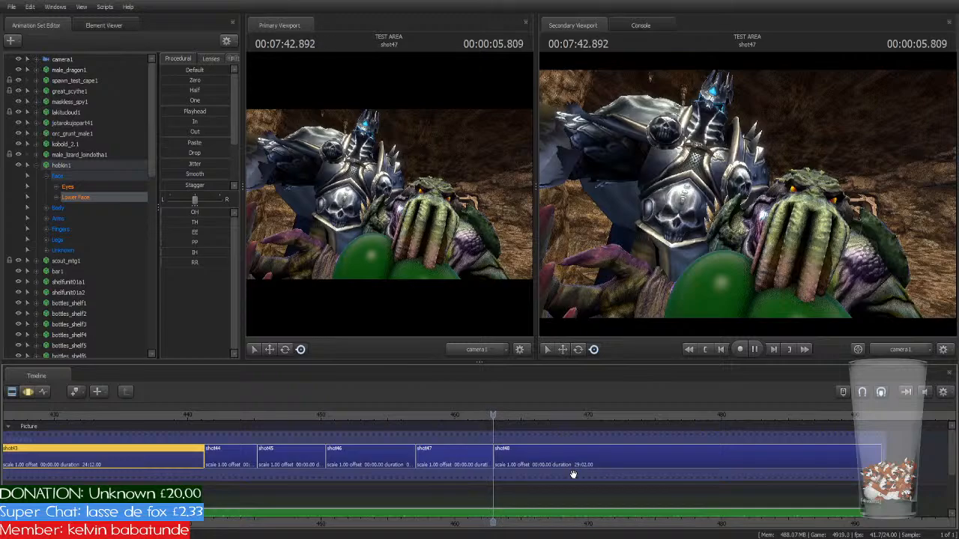
{"action": "left_click", "coordinate": [570, 457]}
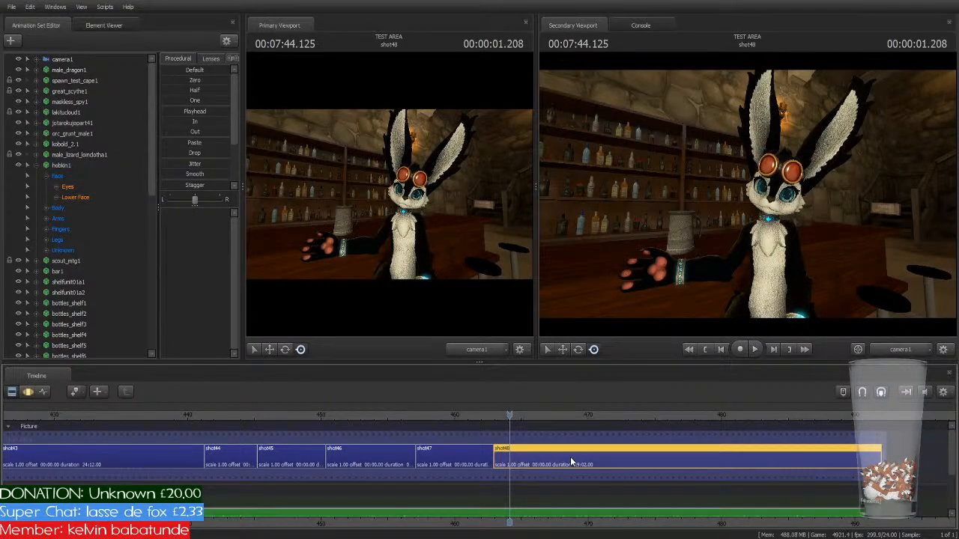
{"action": "key", "text": "Up"}
Step: In the Motion Editor, move the time selection to the start of shot48, spanning 462.916 s to about 463.3 s
{"action": "left_click", "coordinate": [29, 391]}
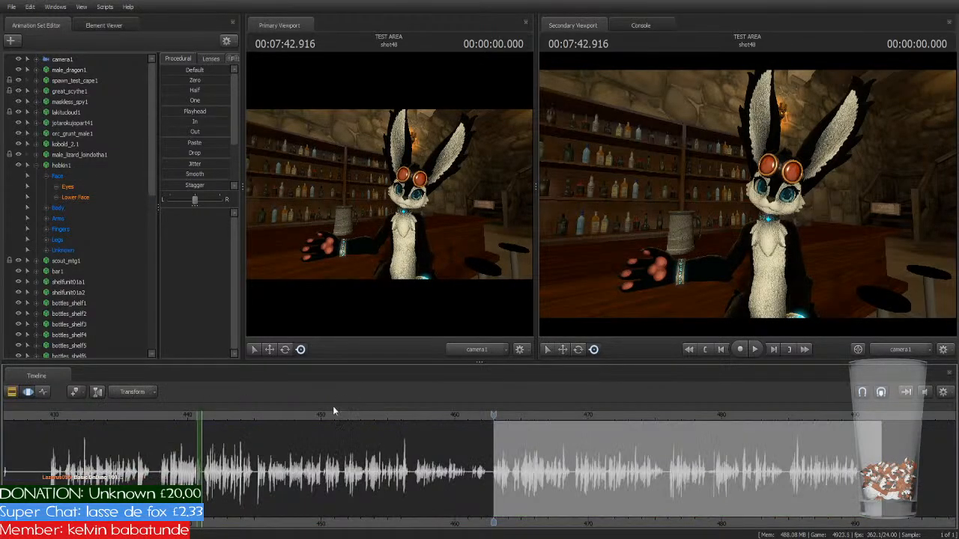
{"action": "left_click_drag", "start_coordinate": [205, 414], "coordinate": [495, 453]}
{"action": "scroll", "coordinate": [526, 473], "scroll_direction": "up", "scroll_amount": 5}
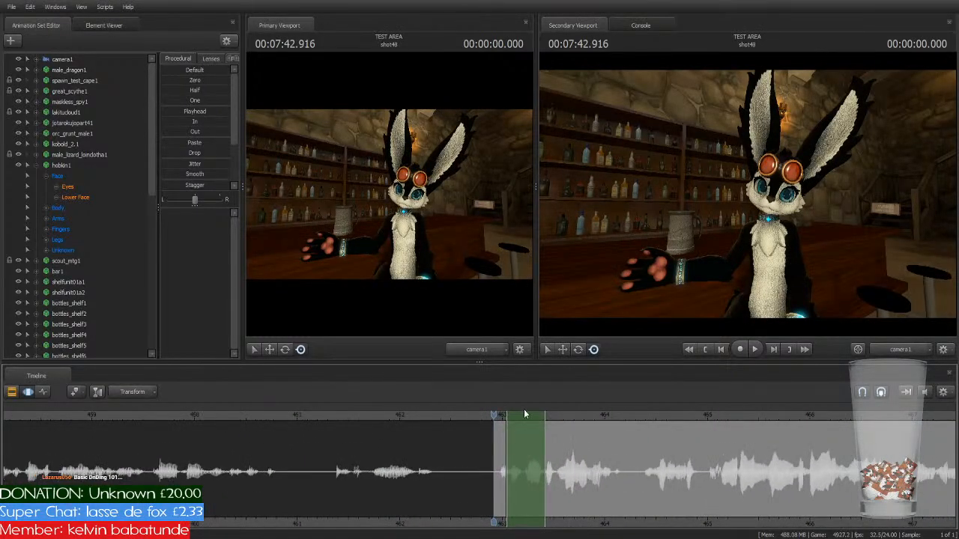
{"action": "left_click_drag", "start_coordinate": [525, 413], "coordinate": [512, 416]}
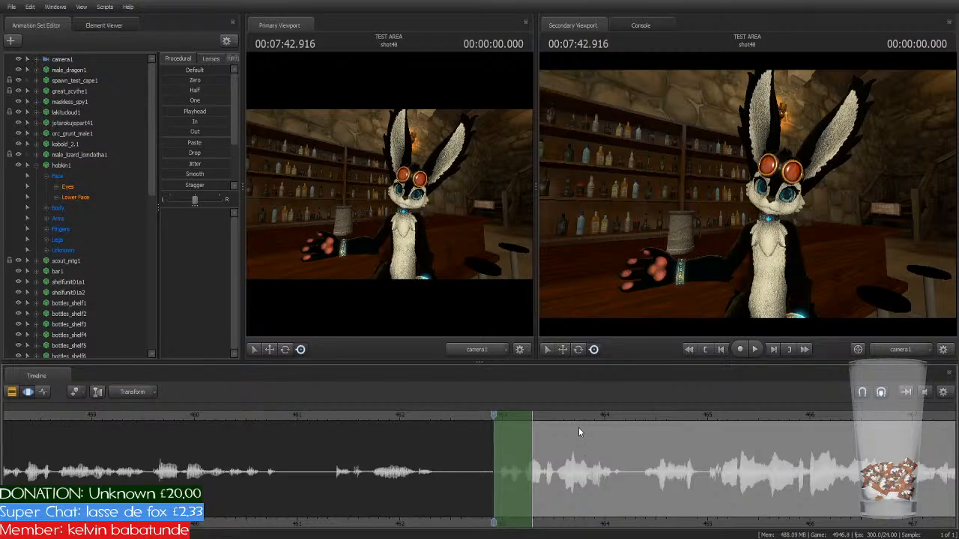
Step: Lip-sync hobkin1's Lower Face from 462.916 s, extending the selection to about 464.04 s, and play on to 464.812 s
{"action": "key", "text": "1"}
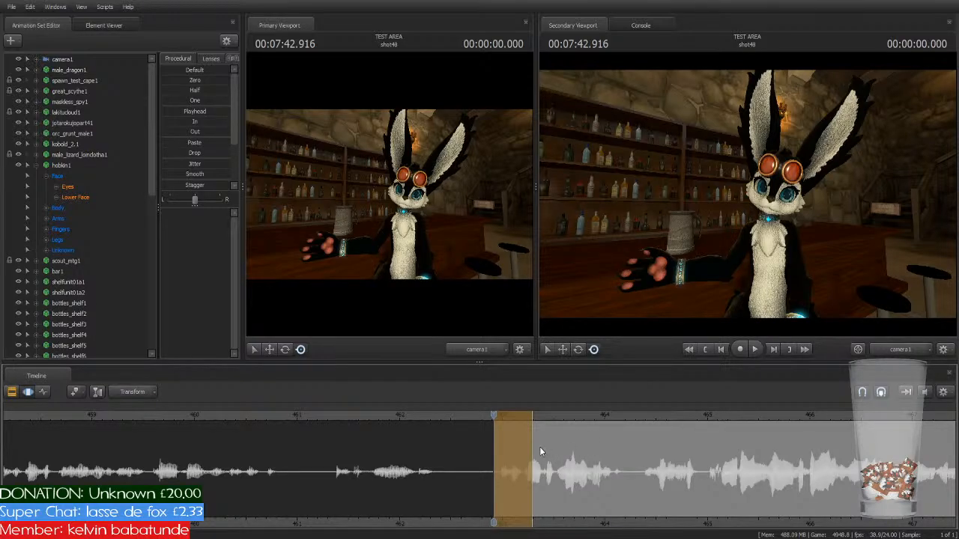
{"action": "left_click", "coordinate": [80, 197]}
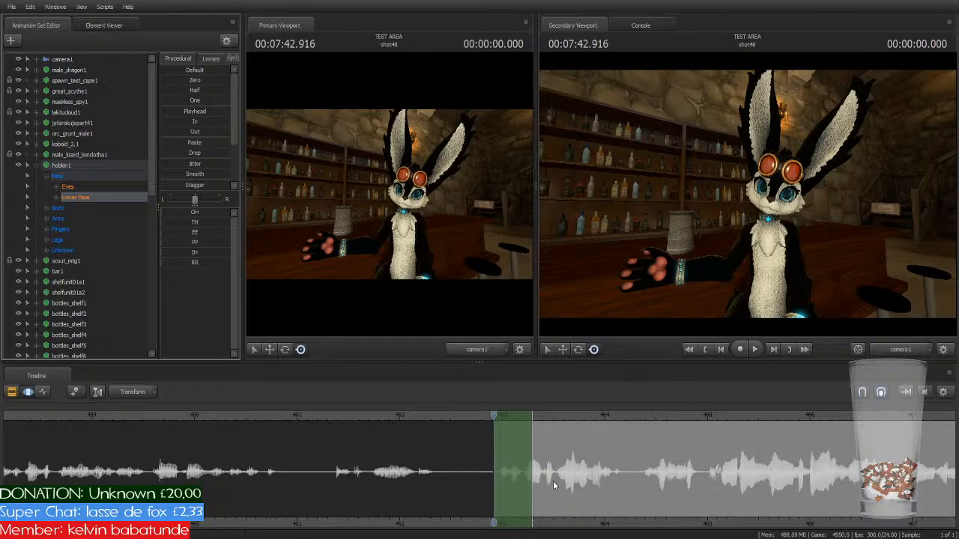
{"action": "left_click", "coordinate": [519, 448]}
{"action": "key", "text": "1"}
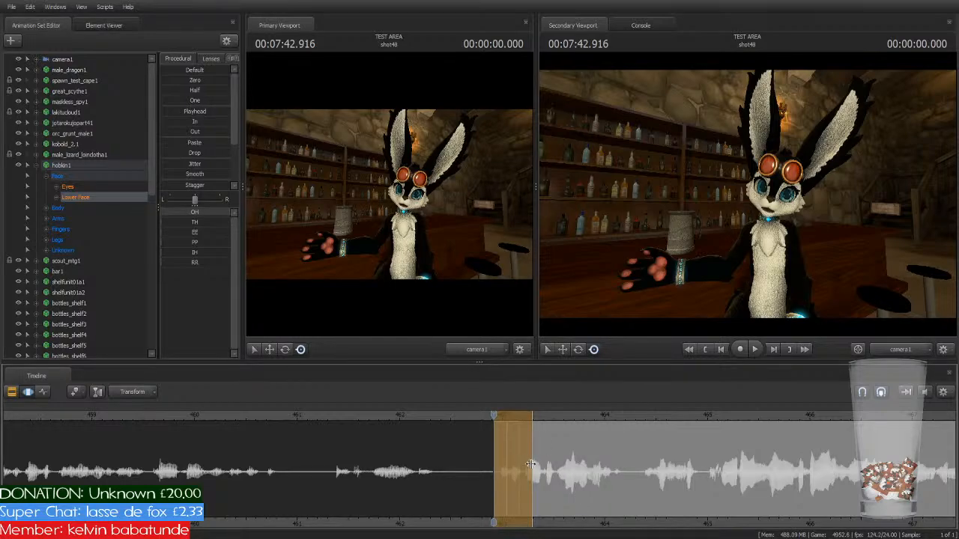
{"action": "left_click_drag", "start_coordinate": [529, 464], "coordinate": [609, 513]}
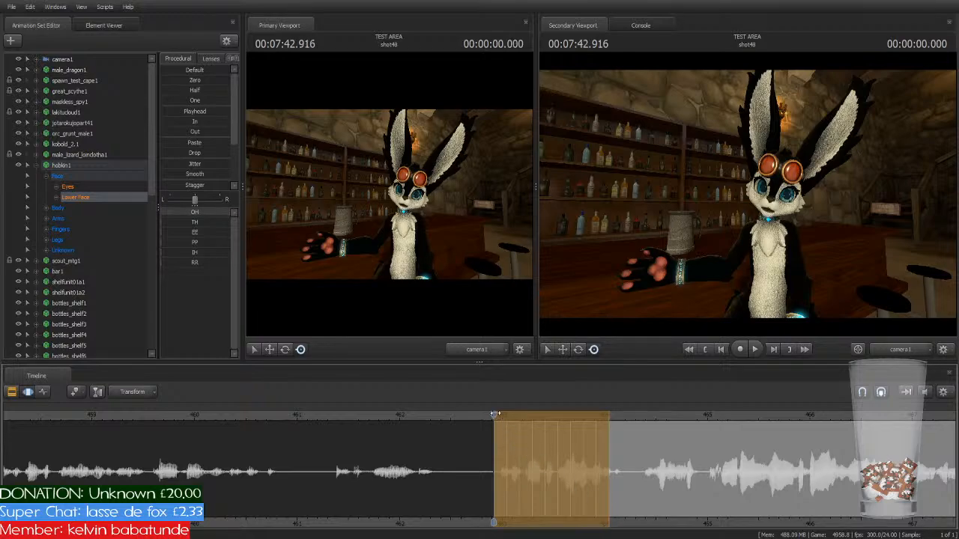
{"action": "key", "text": "space"}
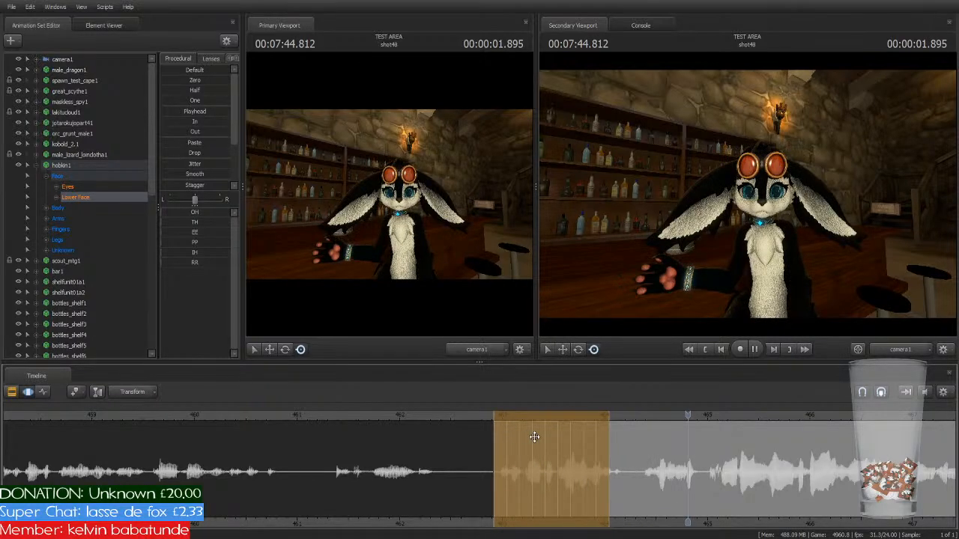
Step: Commit the mouth animation on the section from about 462.9 to 464.0 seconds and stop playback
{"action": "key", "text": "Return"}
{"action": "key", "text": "space"}
{"action": "middle_click_drag", "start_coordinate": [731, 527], "coordinate": [560, 479]}
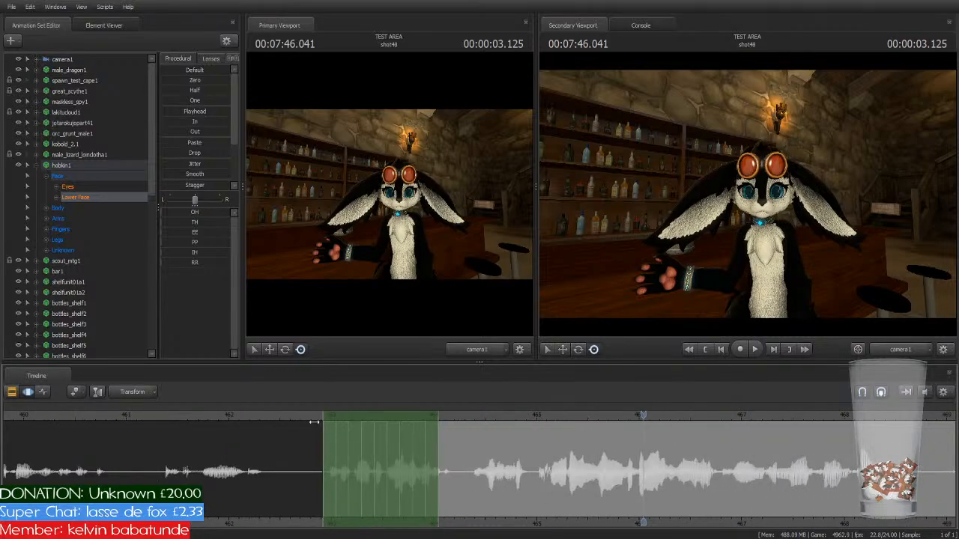
Step: Apply the repeating mouth movement to hobkin1's lower face from about 464.4 to 467.0 seconds and play it back
{"action": "left_click_drag", "start_coordinate": [351, 414], "coordinate": [502, 439]}
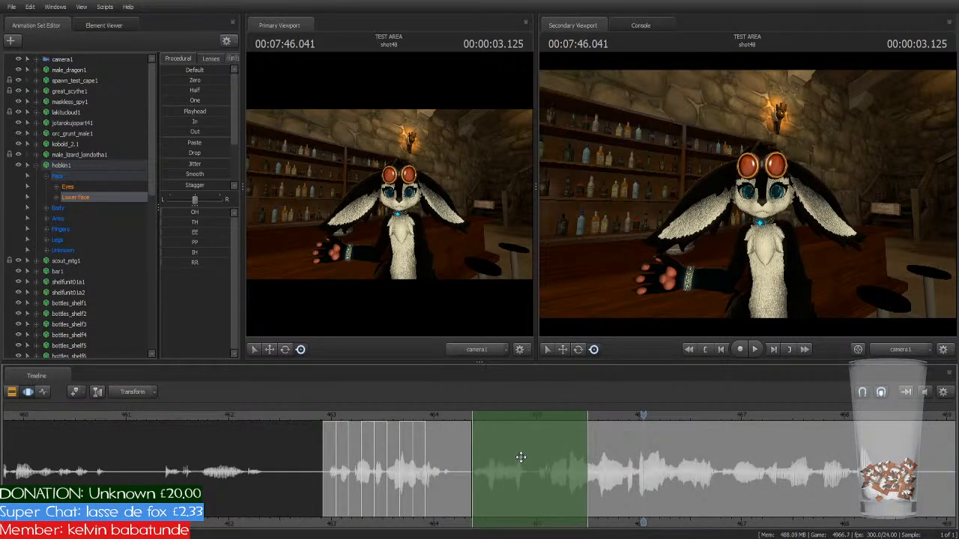
{"action": "left_click", "coordinate": [519, 459]}
{"action": "left_click_drag", "start_coordinate": [586, 469], "coordinate": [740, 500]}
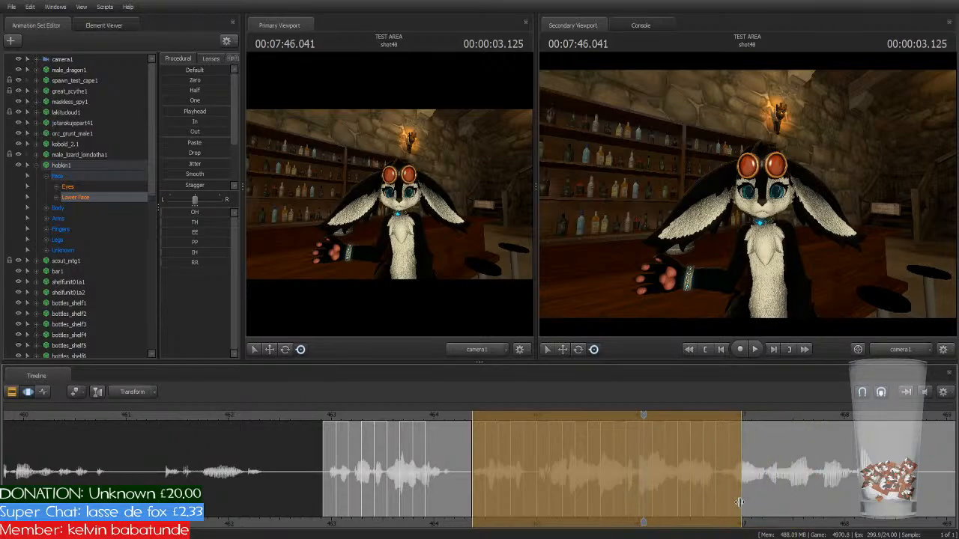
{"action": "left_click", "coordinate": [324, 420]}
{"action": "key", "text": "space"}
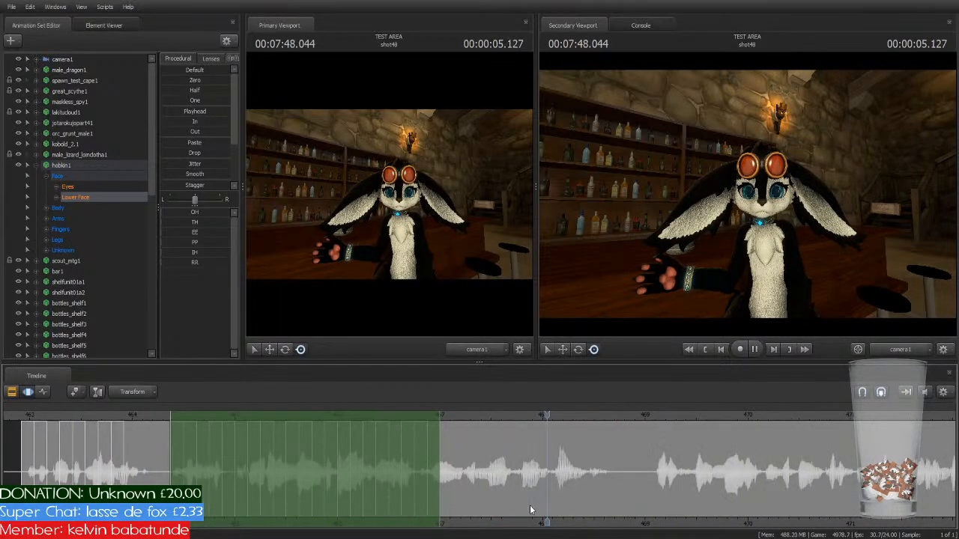
{"action": "key", "text": "space"}
Step: Continue the lower-face mouth movement from 467.0 seconds, shorten its section to about 468.5 seconds, and play it back
{"action": "left_click", "coordinate": [451, 440]}
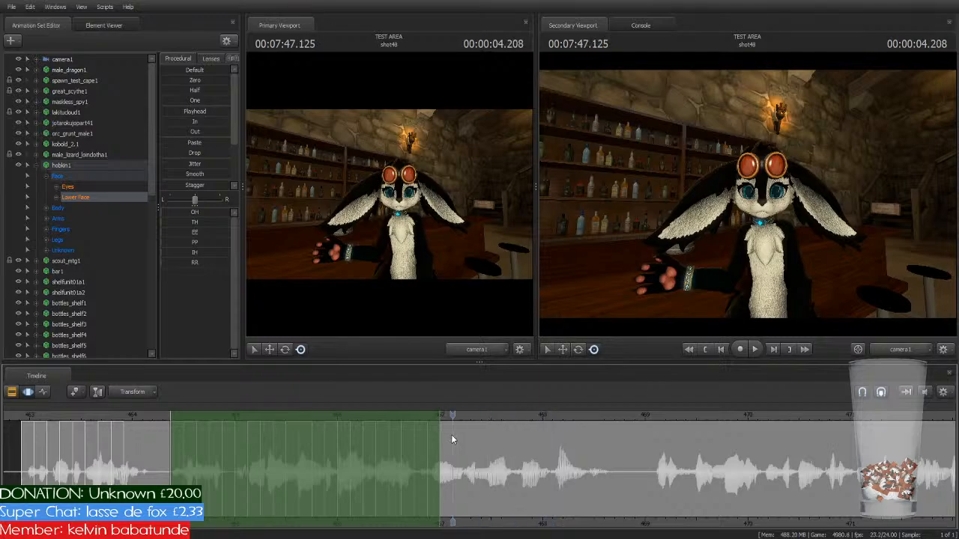
{"action": "left_click", "coordinate": [436, 446]}
{"action": "left_click", "coordinate": [438, 452]}
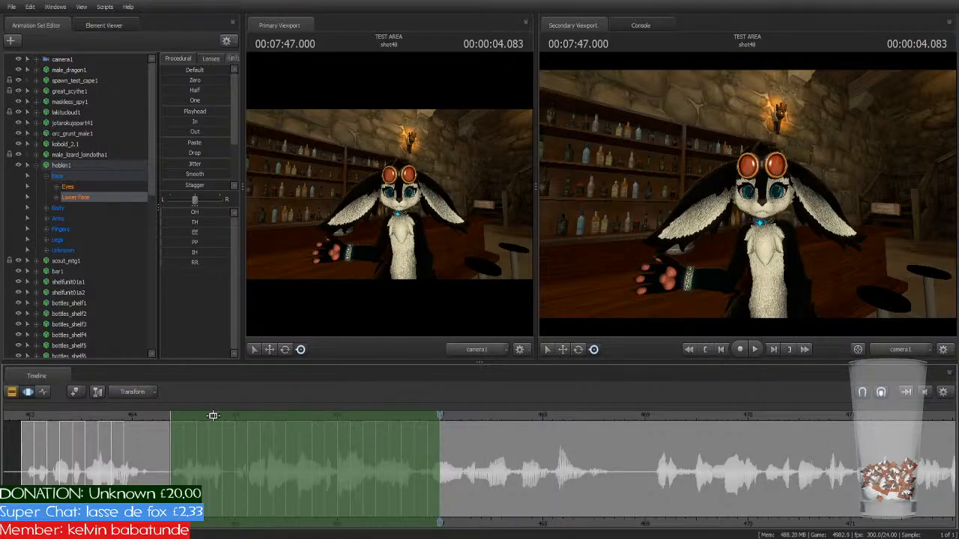
{"action": "left_click_drag", "start_coordinate": [212, 415], "coordinate": [476, 436]}
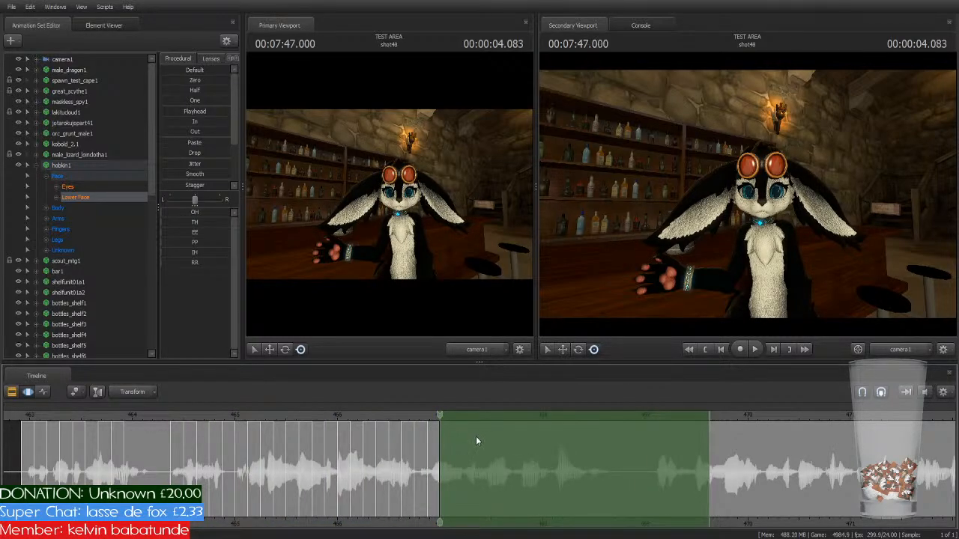
{"action": "key", "text": "1"}
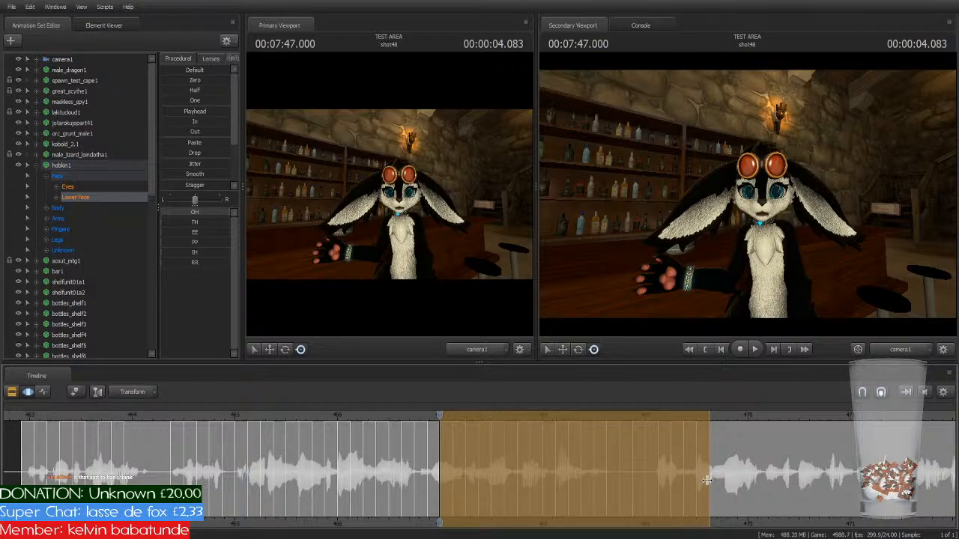
{"action": "left_click_drag", "start_coordinate": [706, 480], "coordinate": [594, 514]}
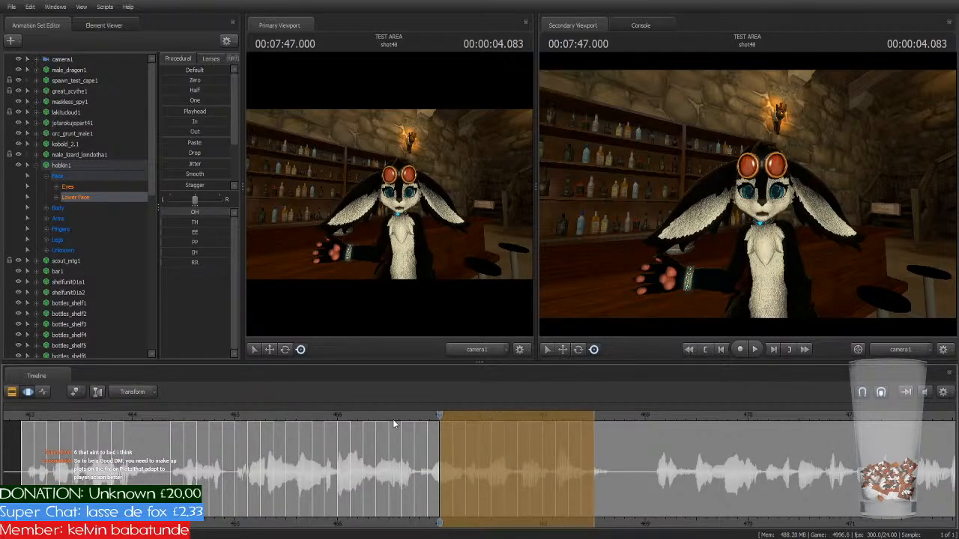
{"action": "key", "text": "space"}
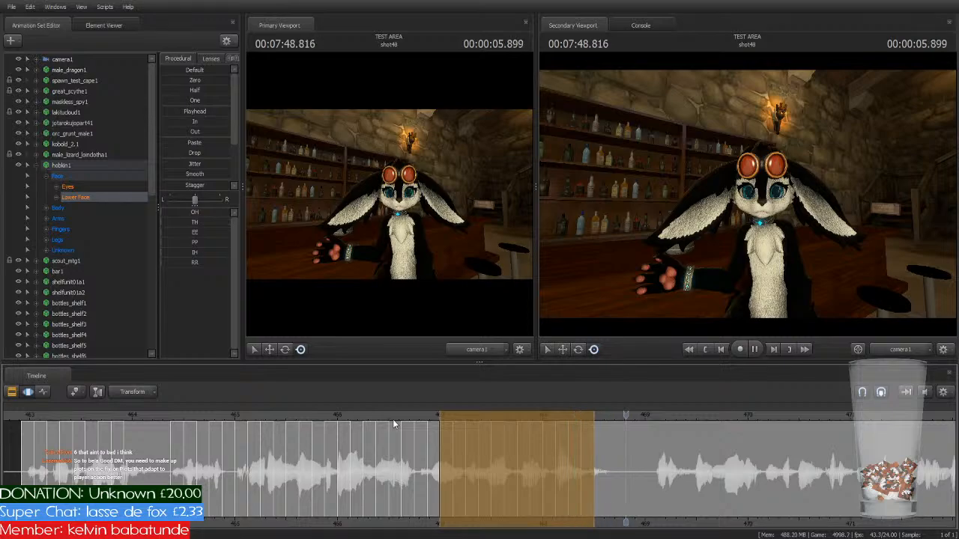
{"action": "key", "text": "space"}
Step: Apply the mouth movement to the speech from about 469.1 to 471.7 seconds and play that section back
{"action": "middle_click_drag", "start_coordinate": [670, 524], "coordinate": [379, 507]}
{"action": "left_click_drag", "start_coordinate": [195, 415], "coordinate": [407, 423], "text": "shift"}
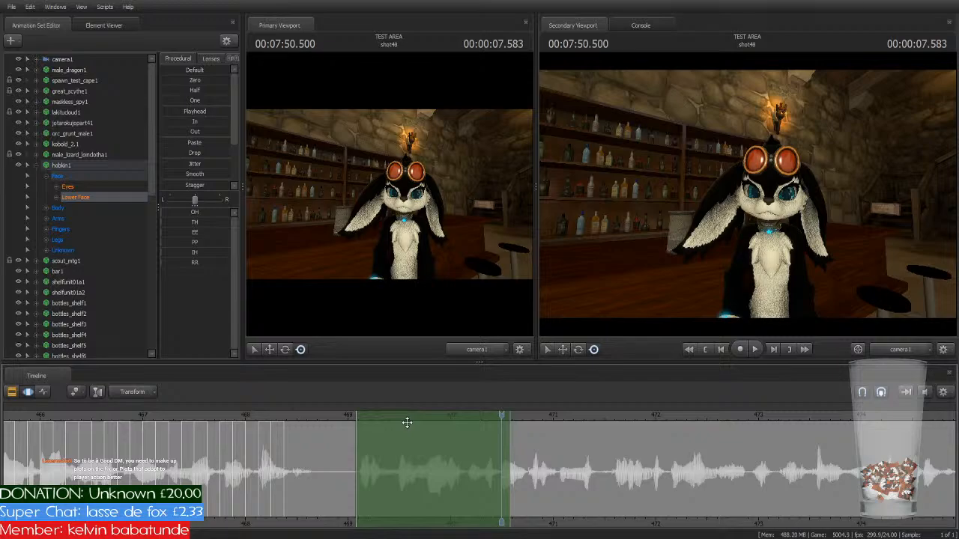
{"action": "key", "text": "Return"}
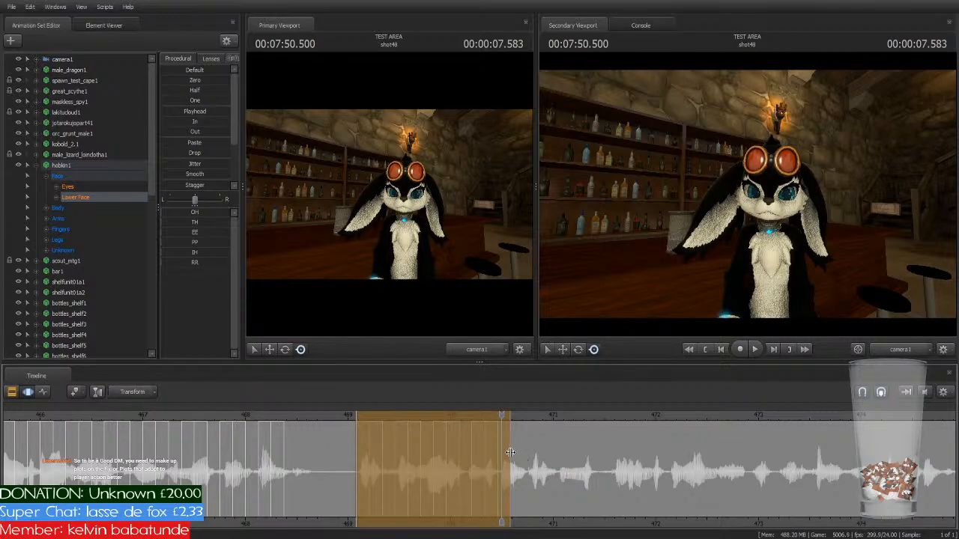
{"action": "left_click_drag", "start_coordinate": [509, 453], "coordinate": [625, 489]}
{"action": "key", "text": "Return"}
{"action": "middle_click_drag", "start_coordinate": [684, 527], "coordinate": [452, 487]}
{"action": "scroll", "coordinate": [467, 480], "scroll_direction": "down", "scroll_amount": 3}
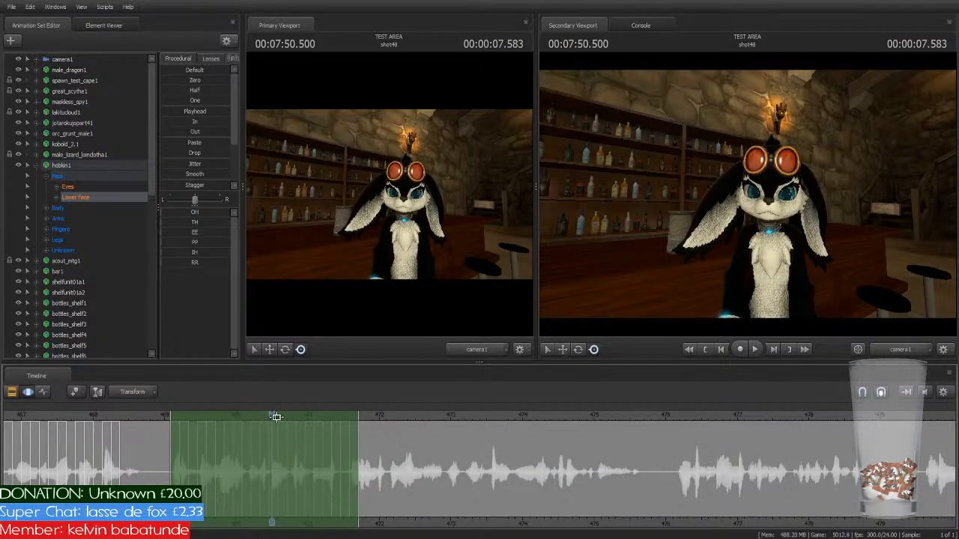
{"action": "left_click", "coordinate": [169, 407]}
{"action": "key", "text": "space"}
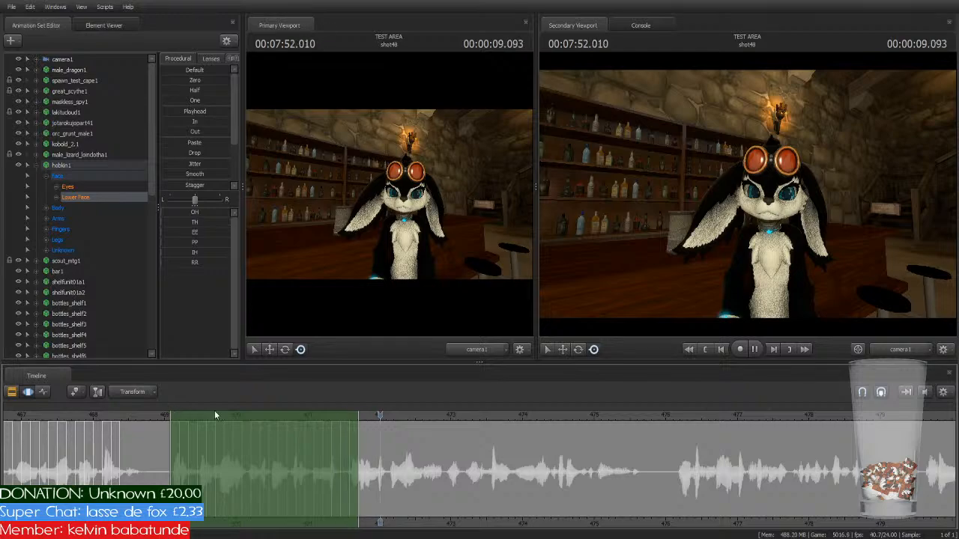
{"action": "key", "text": "space"}
Step: Shift the time selection to start at about 471.7 seconds and apply the mouth movement up to about 474.3 seconds
{"action": "left_click_drag", "start_coordinate": [402, 415], "coordinate": [360, 442]}
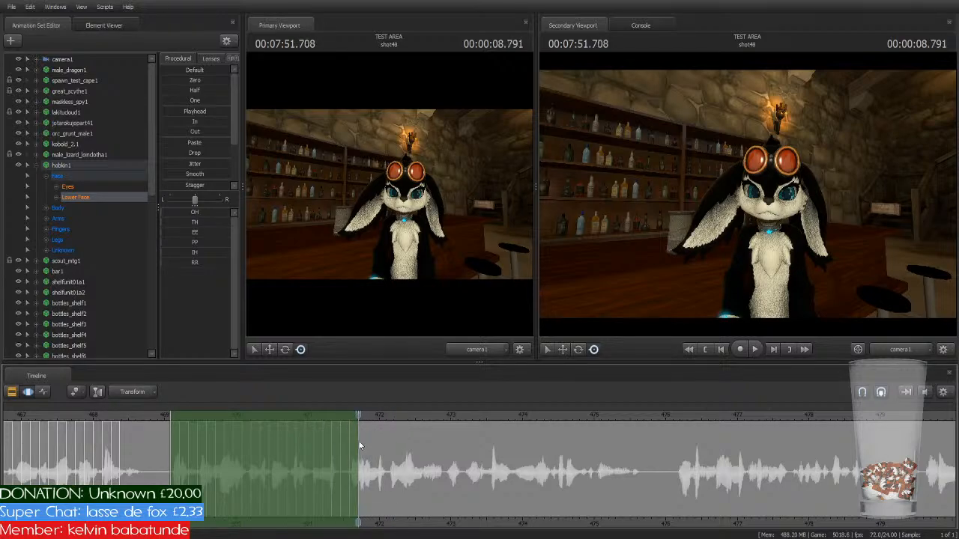
{"action": "left_click_drag", "start_coordinate": [229, 414], "coordinate": [407, 431]}
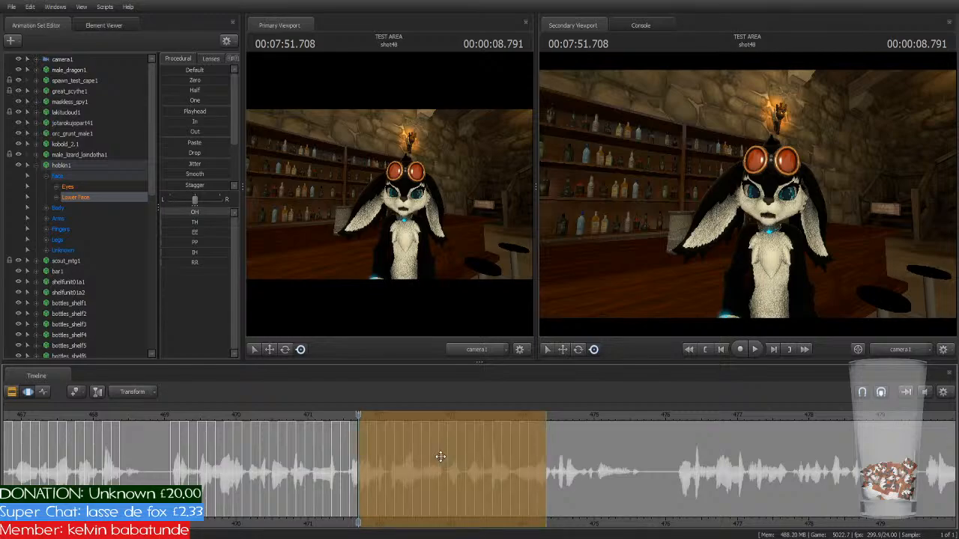
{"action": "left_click_drag", "start_coordinate": [358, 416], "coordinate": [547, 456]}
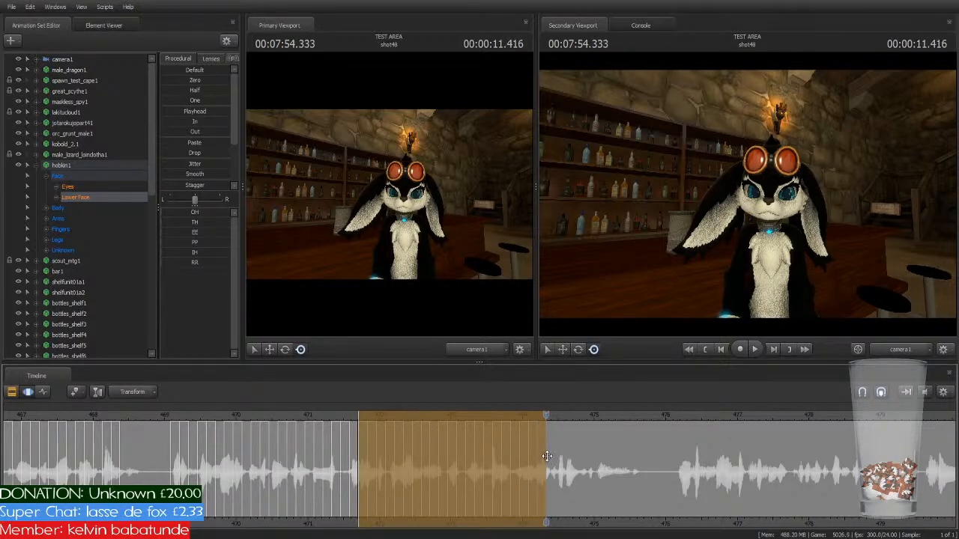
{"action": "left_click_drag", "start_coordinate": [544, 418], "coordinate": [519, 436]}
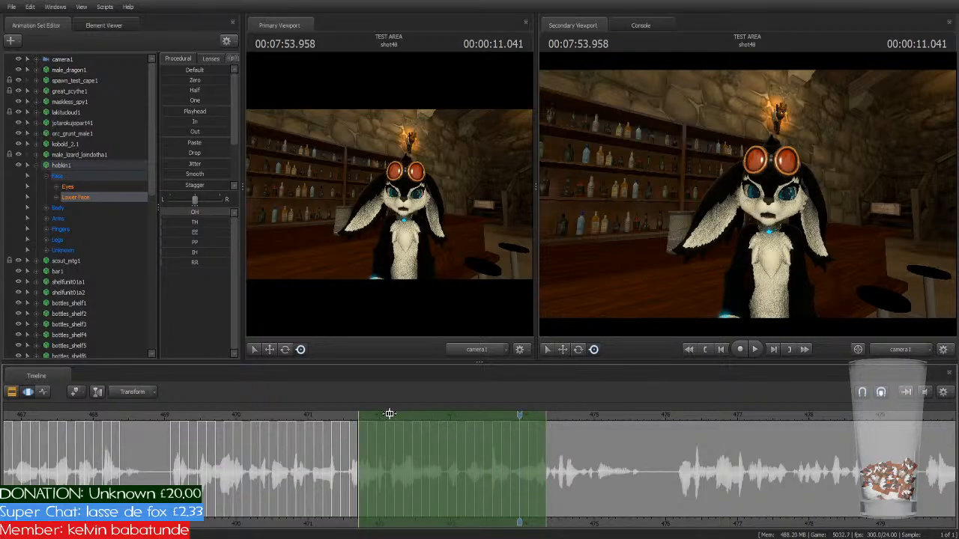
{"action": "left_click_drag", "start_coordinate": [389, 413], "coordinate": [550, 438]}
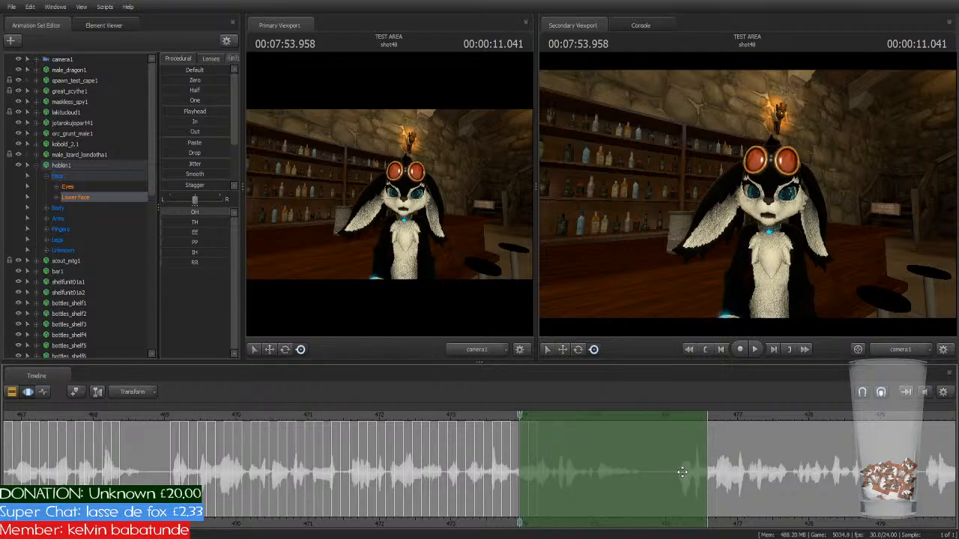
{"action": "scroll", "coordinate": [682, 472], "scroll_direction": "up", "scroll_amount": 3}
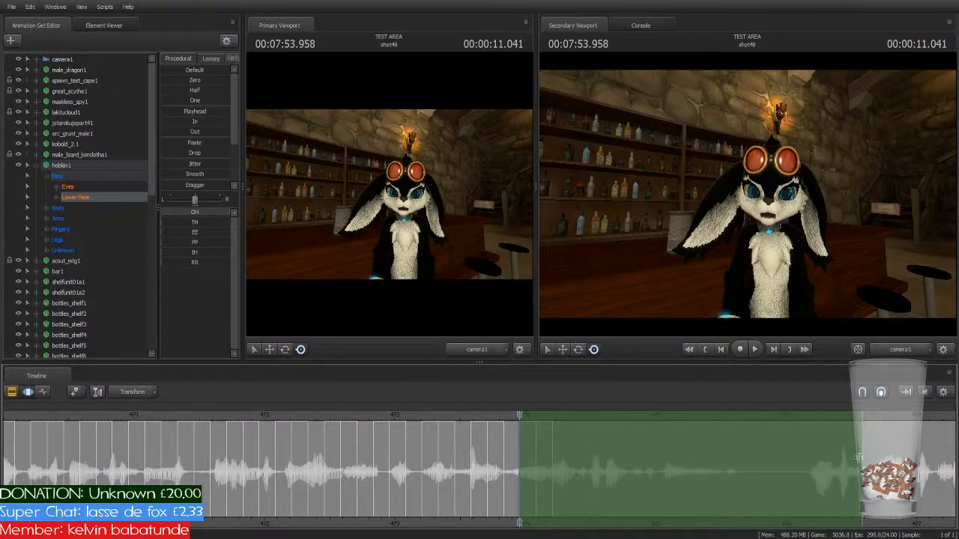
{"action": "left_click_drag", "start_coordinate": [859, 458], "coordinate": [535, 502]}
{"action": "key", "text": "space"}
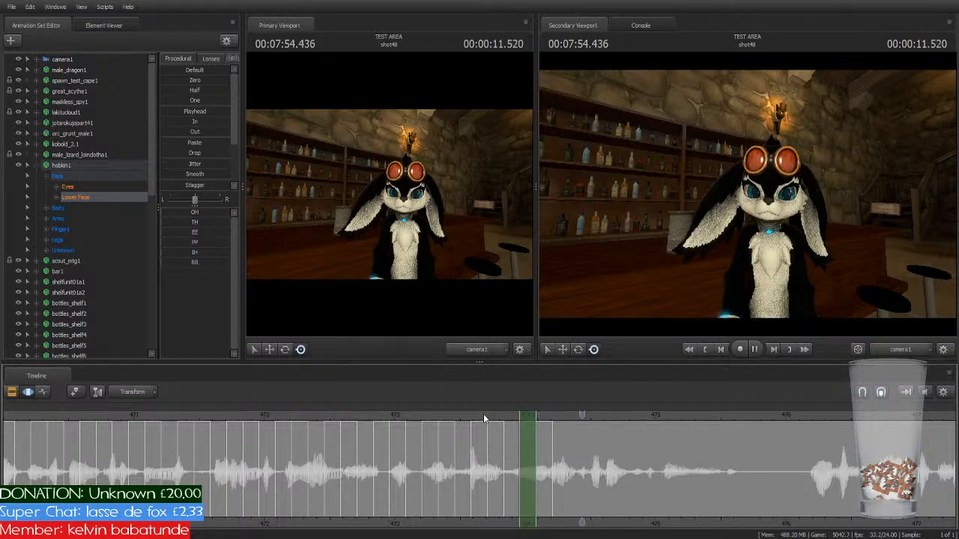
{"action": "left_click_drag", "start_coordinate": [566, 420], "coordinate": [561, 424]}
{"action": "key", "text": "ctrl+z"}
{"action": "key", "text": "ctrl+z"}
{"action": "key", "text": "ctrl+z"}
{"action": "key", "text": "ctrl+z"}
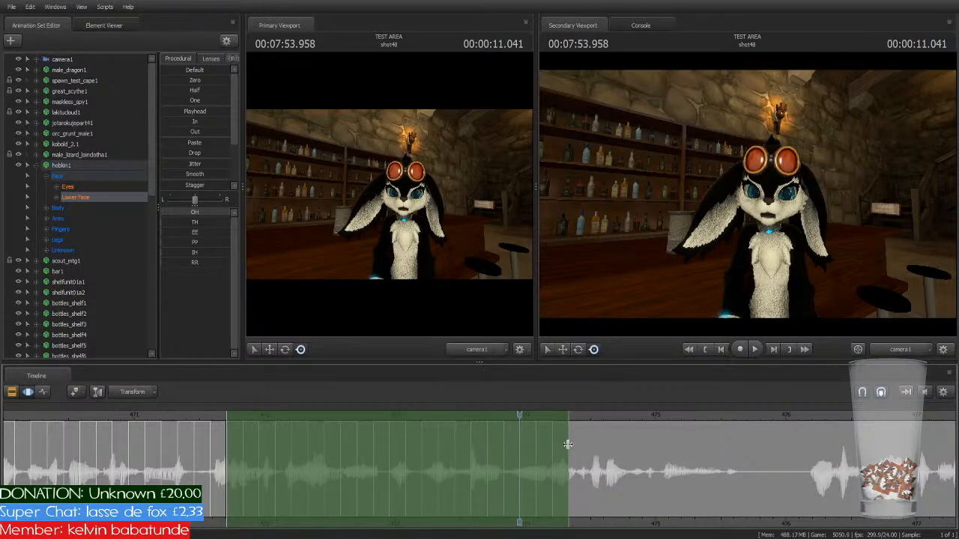
Step: Apply the mouth movement from about 474.3 seconds, shorten its section to about 475.5 seconds, and play on through the following speech
{"action": "left_click", "coordinate": [566, 418]}
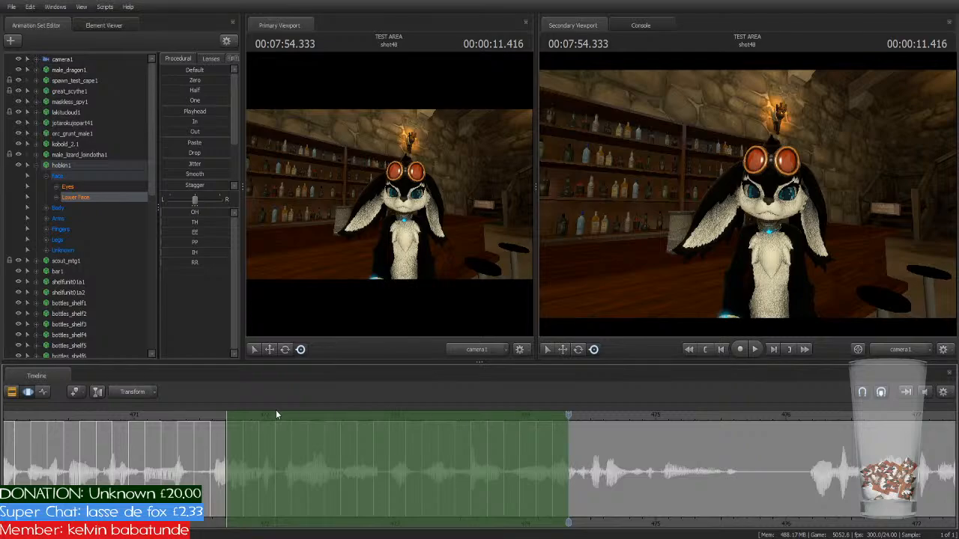
{"action": "left_click_drag", "start_coordinate": [277, 414], "coordinate": [604, 430]}
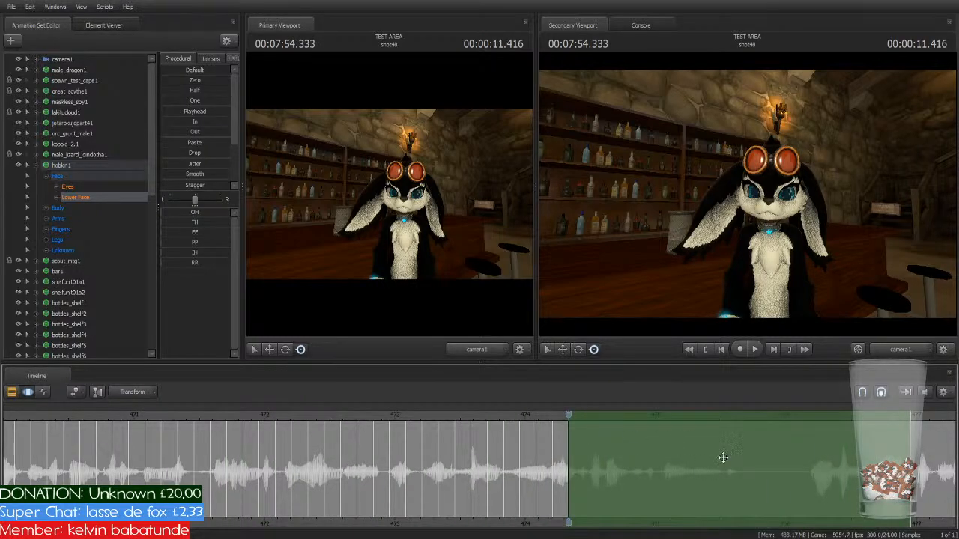
{"action": "key", "text": "1"}
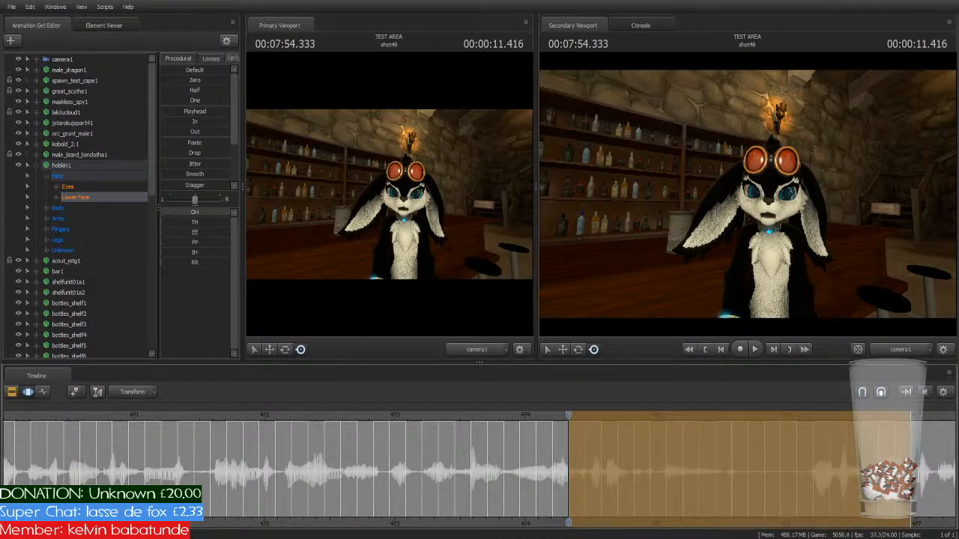
{"action": "left_click_drag", "start_coordinate": [910, 506], "coordinate": [715, 509]}
{"action": "key", "text": "space"}
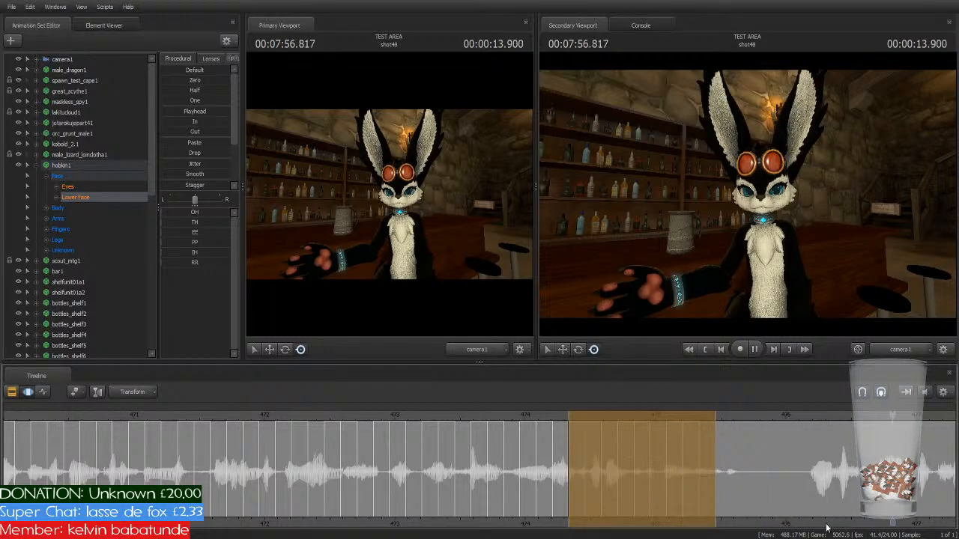
{"action": "middle_click_drag", "start_coordinate": [827, 528], "coordinate": [482, 514]}
{"action": "scroll", "coordinate": [470, 493], "scroll_direction": "down", "scroll_amount": 2}
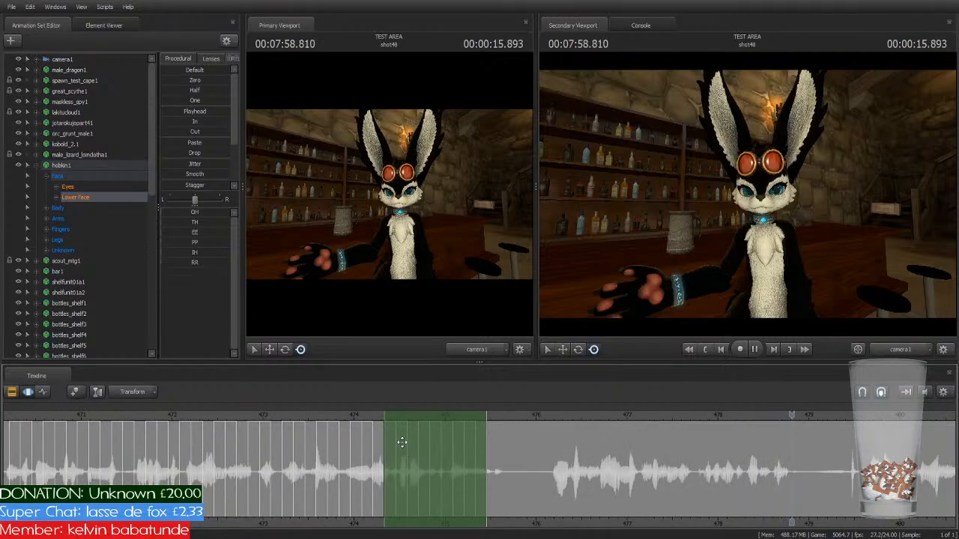
{"action": "key", "text": "space"}
Step: Apply and commit the mouth movement on the speech from about 476.2 to 478.8 seconds, and play it back
{"action": "left_click_drag", "start_coordinate": [426, 414], "coordinate": [593, 437]}
{"action": "key", "text": "ctrl+v"}
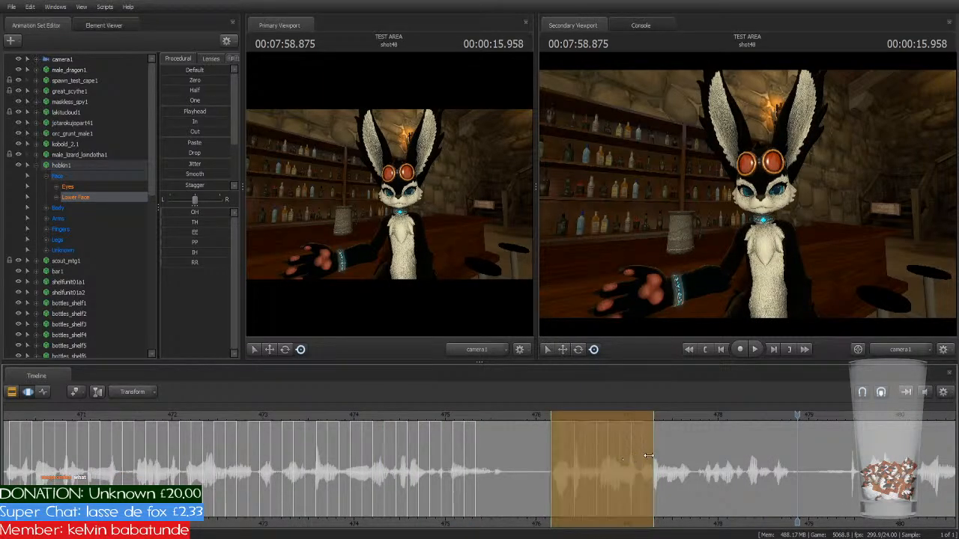
{"action": "left_click_drag", "start_coordinate": [653, 453], "coordinate": [789, 501]}
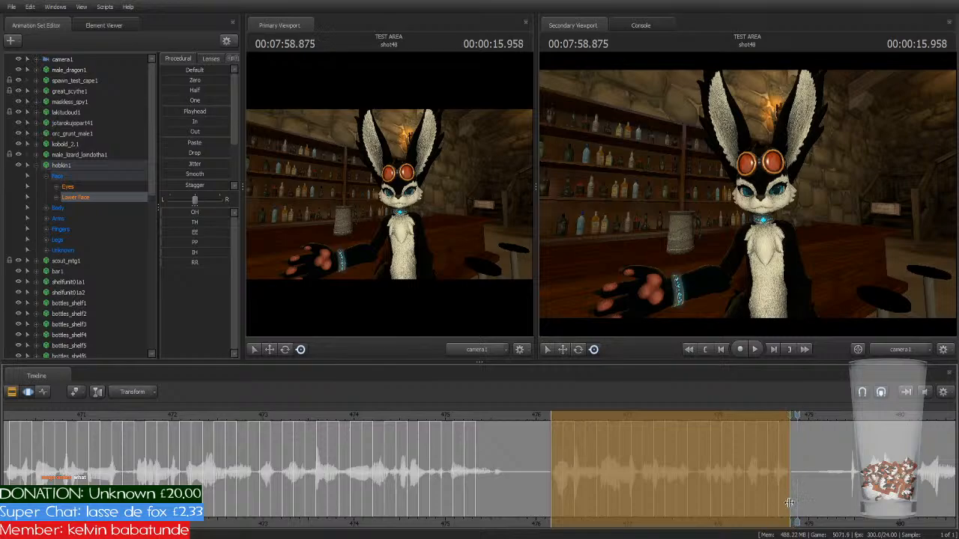
{"action": "left_click", "coordinate": [551, 406]}
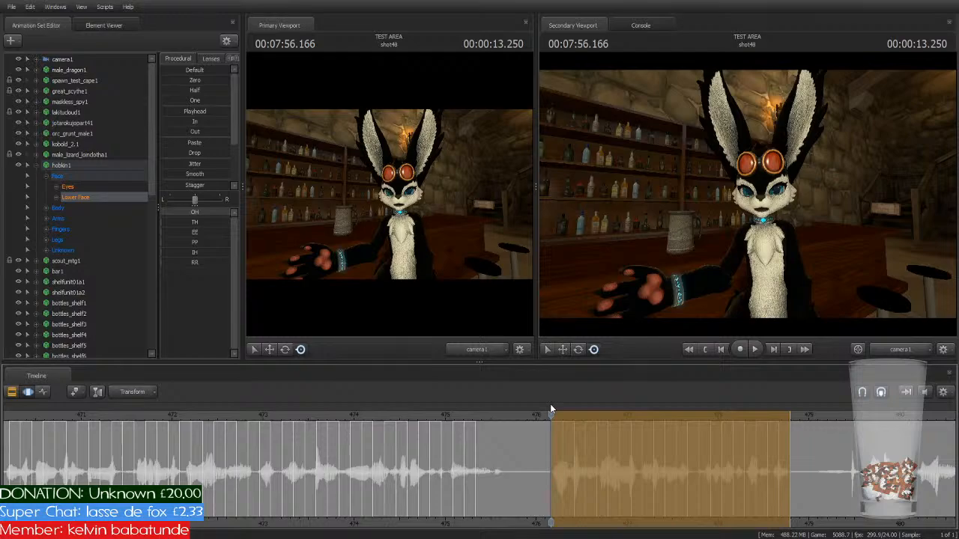
{"action": "key", "text": "Return"}
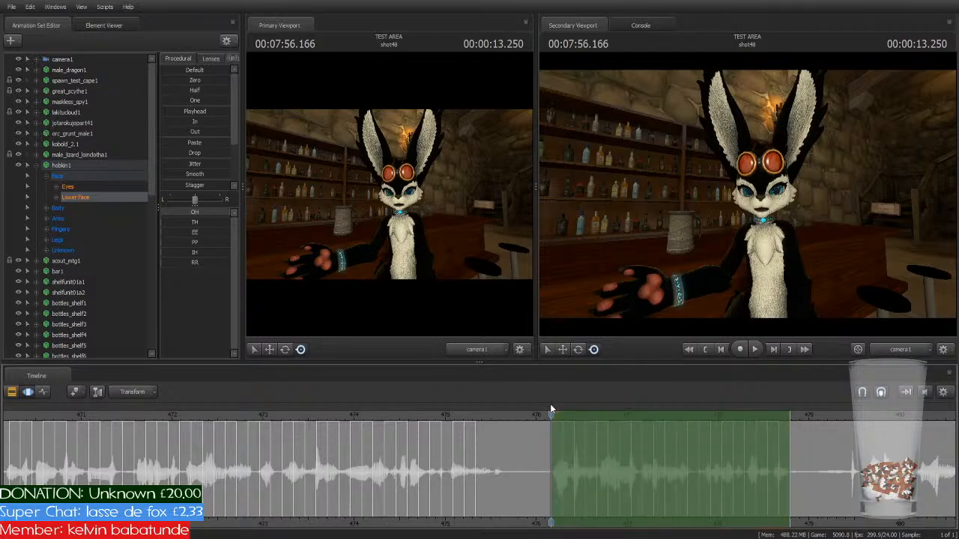
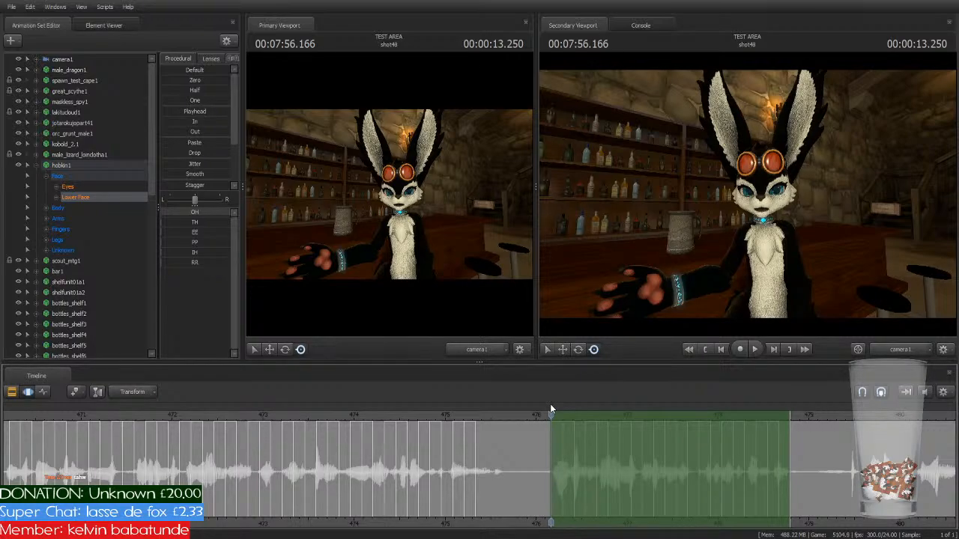
{"action": "key", "text": "space"}
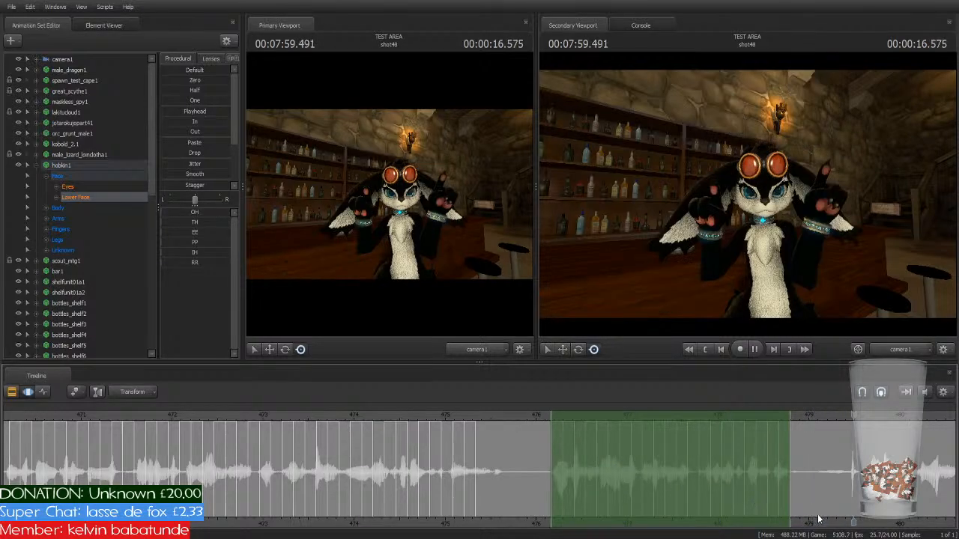
{"action": "key", "text": "space"}
Step: Apply the mouth movement to the speech from about 479.5 to 482.1 seconds and play that section back
{"action": "middle_click_drag", "start_coordinate": [831, 523], "coordinate": [452, 528]}
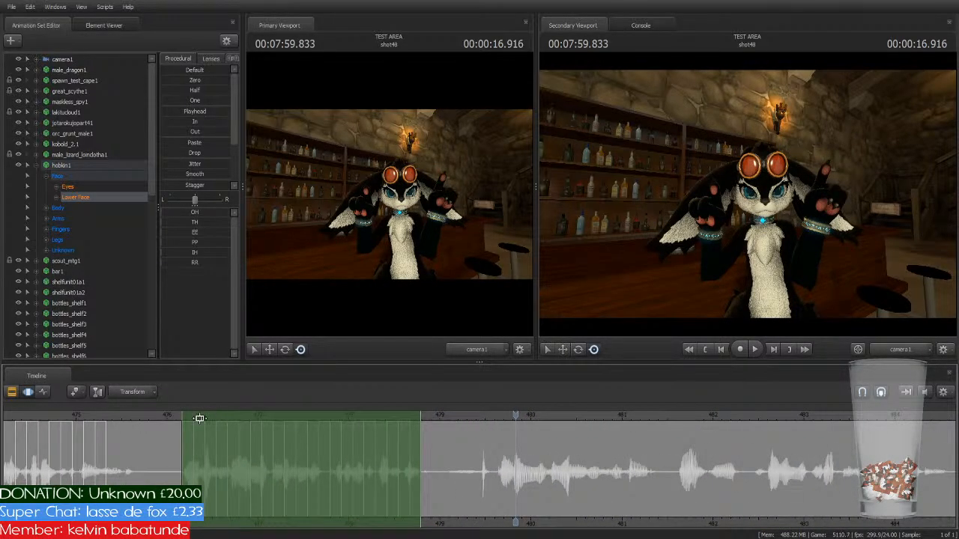
{"action": "left_click_drag", "start_coordinate": [217, 418], "coordinate": [524, 436]}
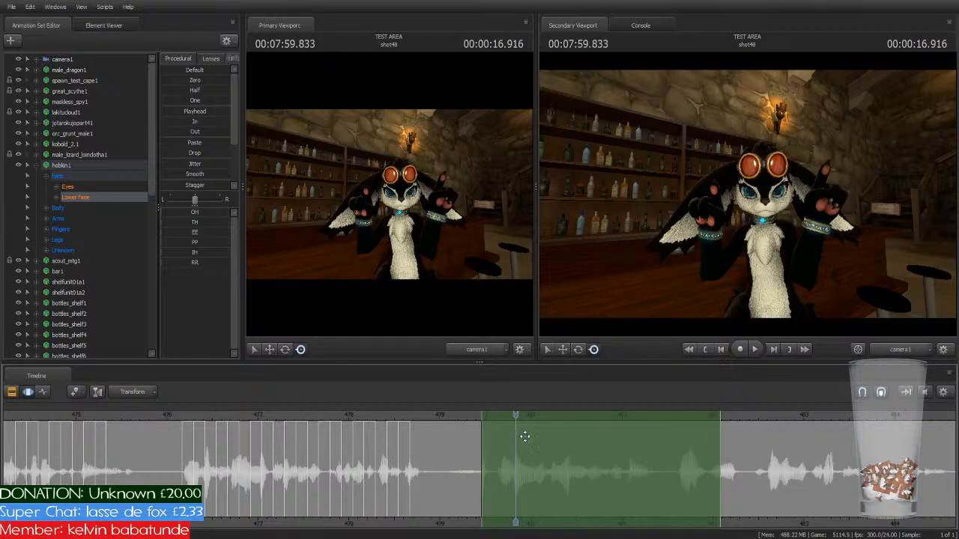
{"action": "left_click", "coordinate": [524, 435]}
{"action": "key", "text": "space"}
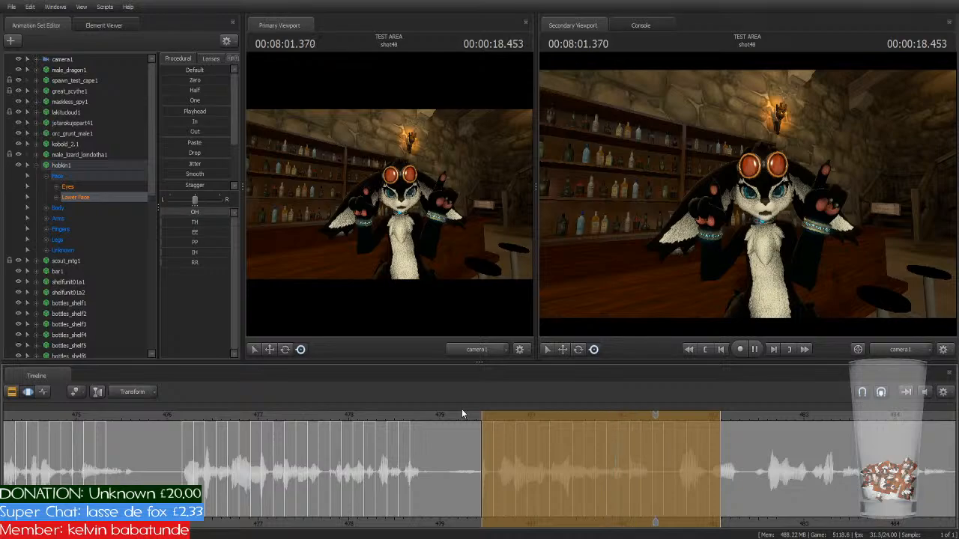
{"action": "key", "text": "space"}
Step: Shorten the mouth-movement section to end at about 481.3 seconds, play it back and commit it
{"action": "left_click_drag", "start_coordinate": [722, 466], "coordinate": [653, 496]}
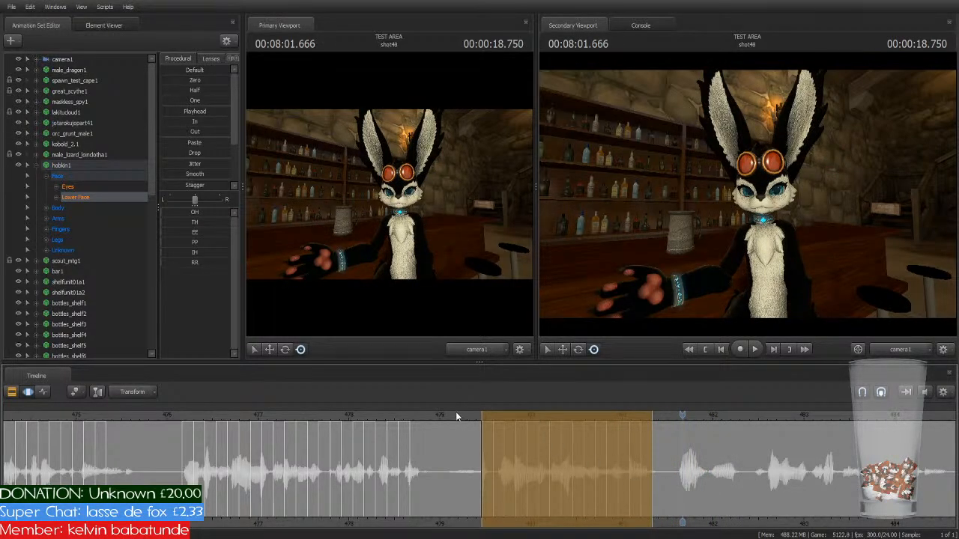
{"action": "left_click", "coordinate": [456, 414]}
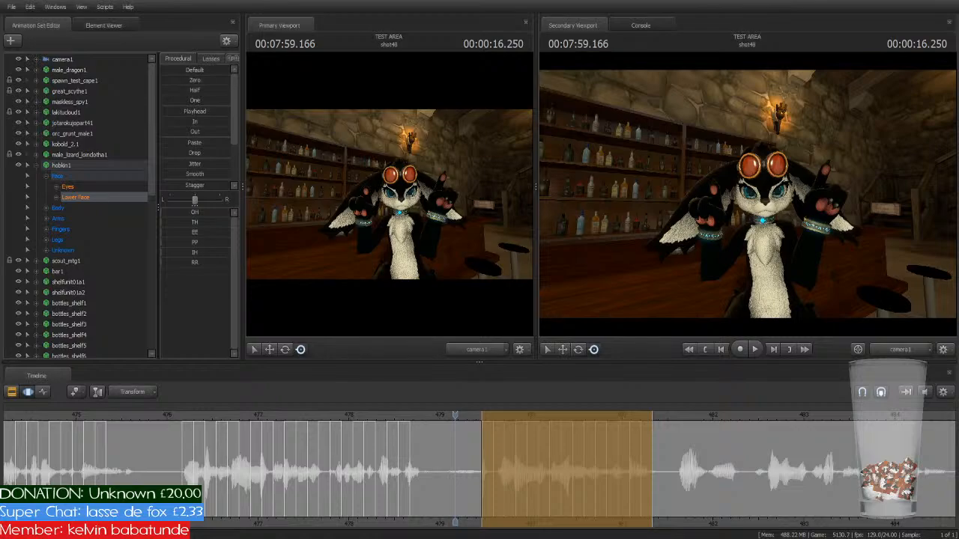
{"action": "key", "text": "space"}
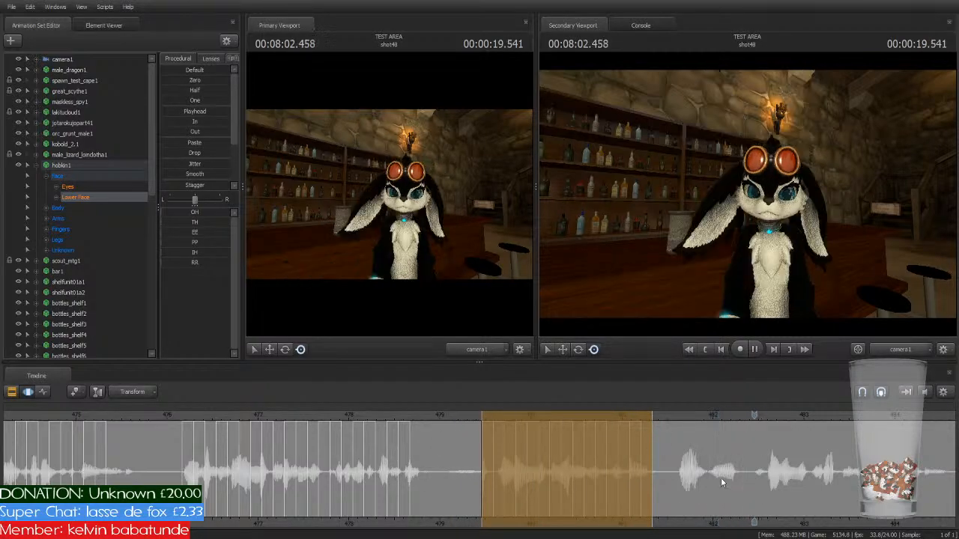
{"action": "key", "text": "space"}
{"action": "key", "text": "Escape"}
Step: Apply the mouth movement from about 481.6 seconds, shorten its section to about 482.0 seconds, and play it back
{"action": "middle_click_drag", "start_coordinate": [711, 522], "coordinate": [541, 524]}
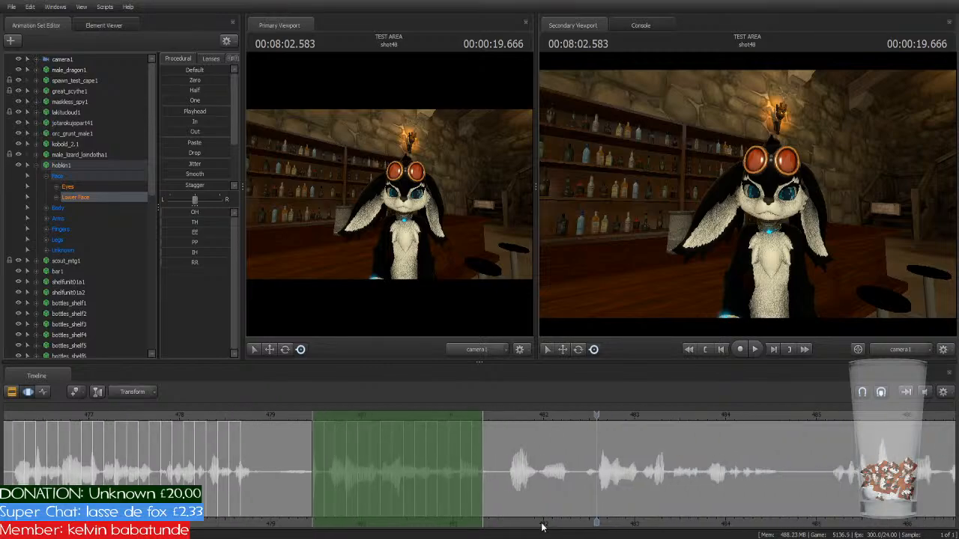
{"action": "left_click_drag", "start_coordinate": [361, 414], "coordinate": [559, 424]}
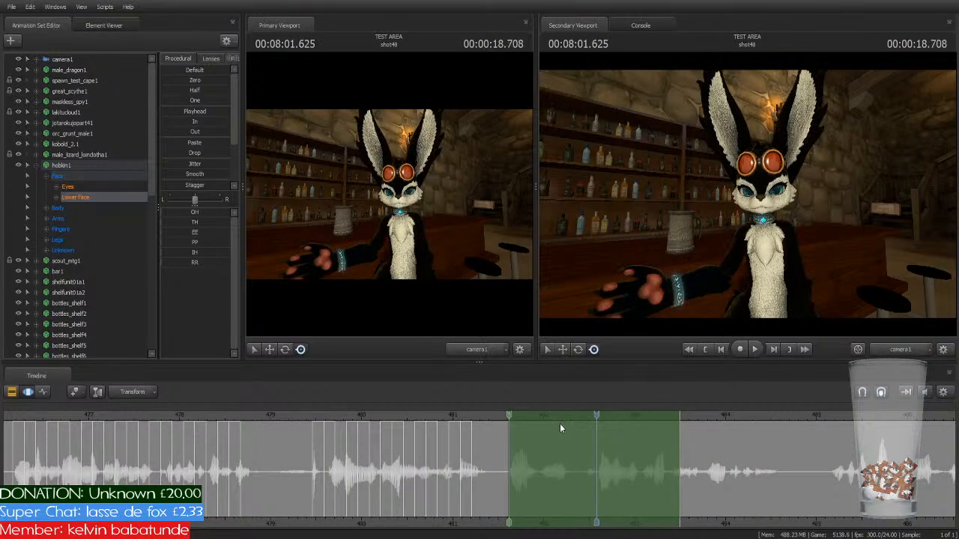
{"action": "key", "text": "2"}
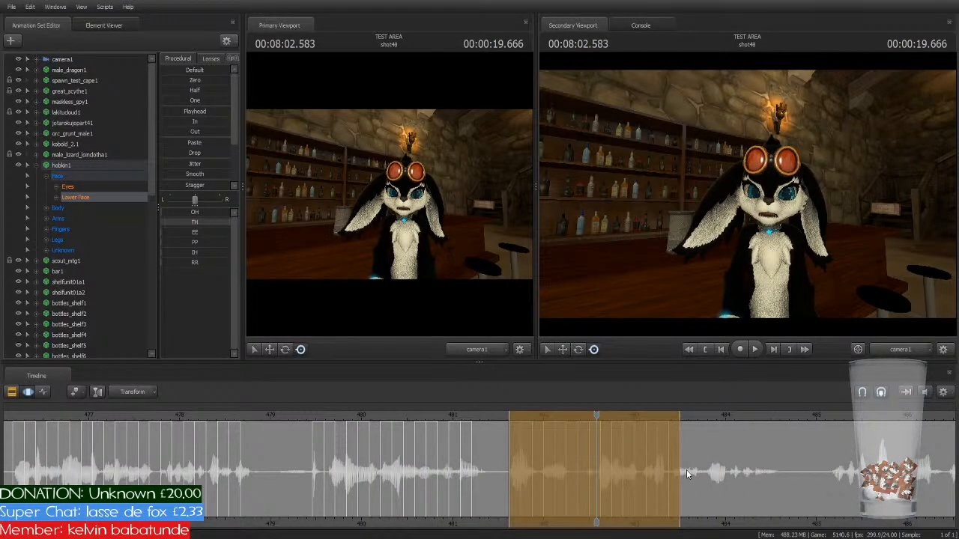
{"action": "left_click_drag", "start_coordinate": [680, 461], "coordinate": [543, 460]}
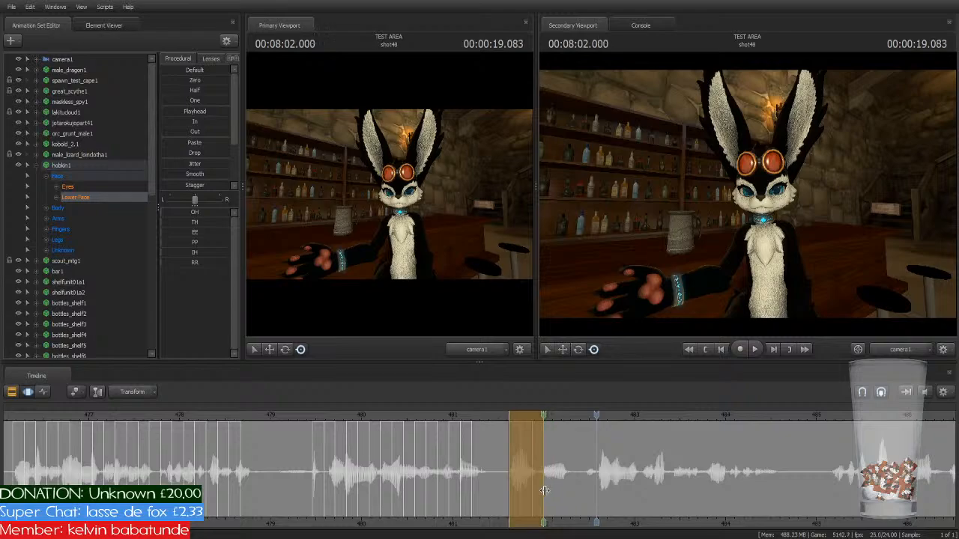
{"action": "left_click", "coordinate": [485, 415]}
{"action": "key", "text": "space"}
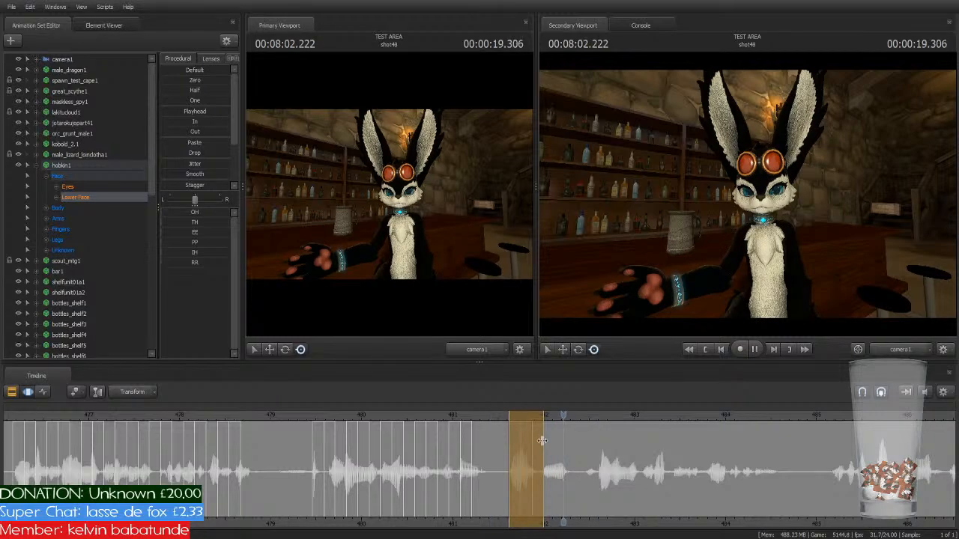
{"action": "key", "text": "space"}
Step: Extend the mouth-movement section's end to about 482.3 seconds and play on through the following speech
{"action": "left_click_drag", "start_coordinate": [543, 442], "coordinate": [566, 480]}
{"action": "left_click", "coordinate": [489, 414]}
{"action": "key", "text": "space"}
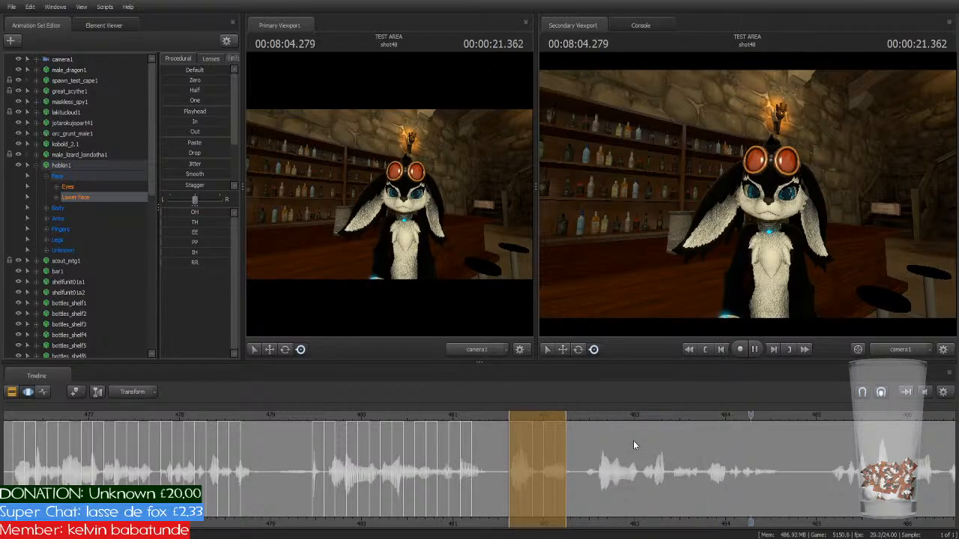
{"action": "key", "text": "space"}
Step: Apply the mouth movement to the speech from about 482.6 to 484.5 seconds and play that section back
{"action": "left_click_drag", "start_coordinate": [534, 420], "coordinate": [620, 424]}
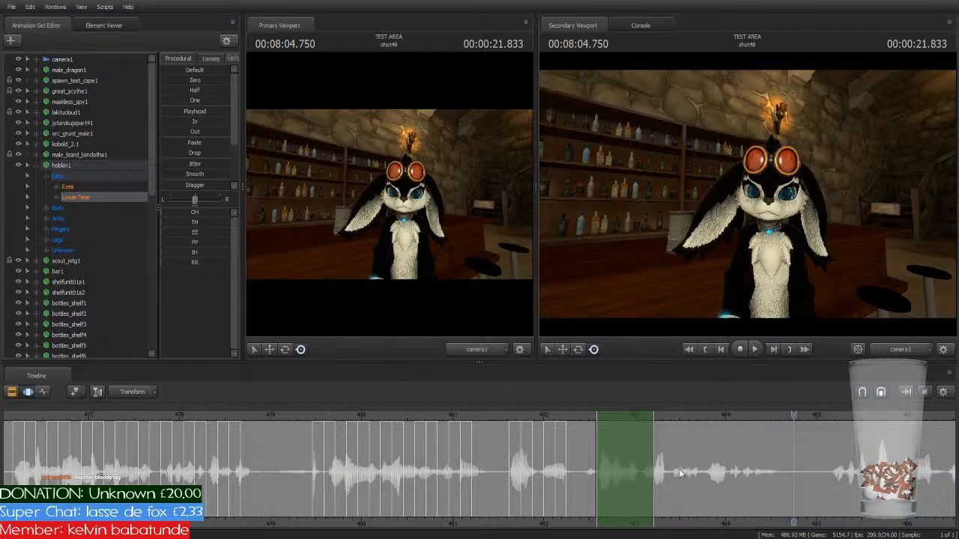
{"action": "left_click_drag", "start_coordinate": [655, 470], "coordinate": [768, 502]}
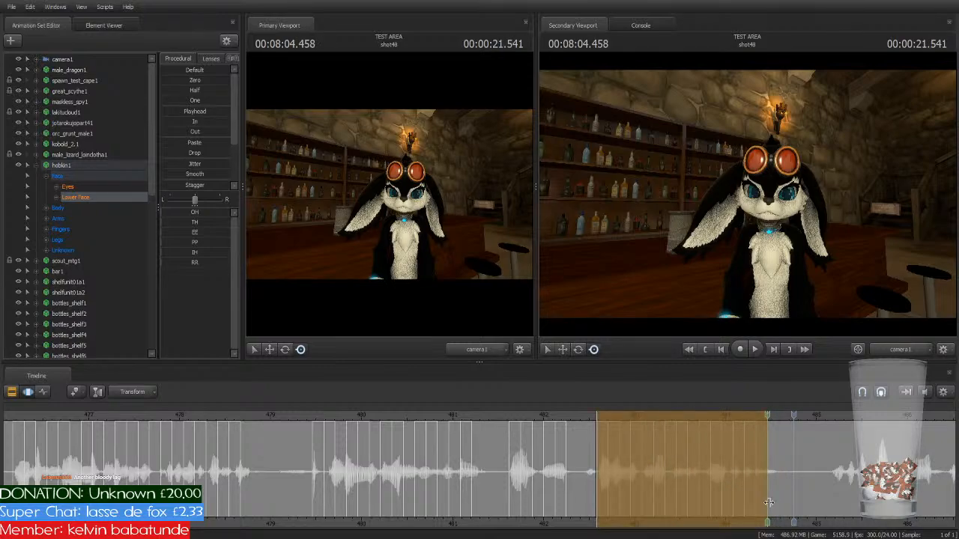
{"action": "key", "text": "space"}
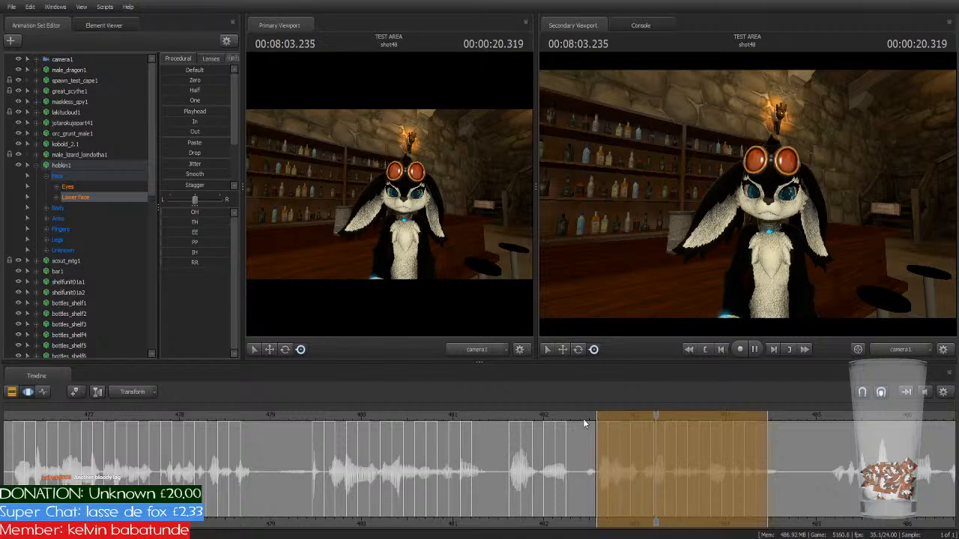
{"action": "key", "text": "space"}
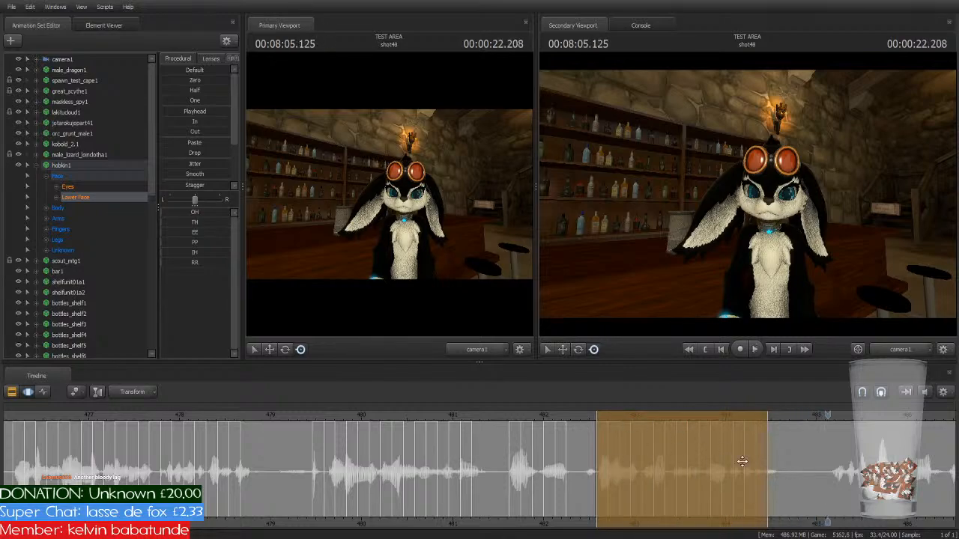
Step: Extend the section's end to about 484.6 seconds, play it back, and commit the mouth movement
{"action": "left_click_drag", "start_coordinate": [767, 477], "coordinate": [779, 489]}
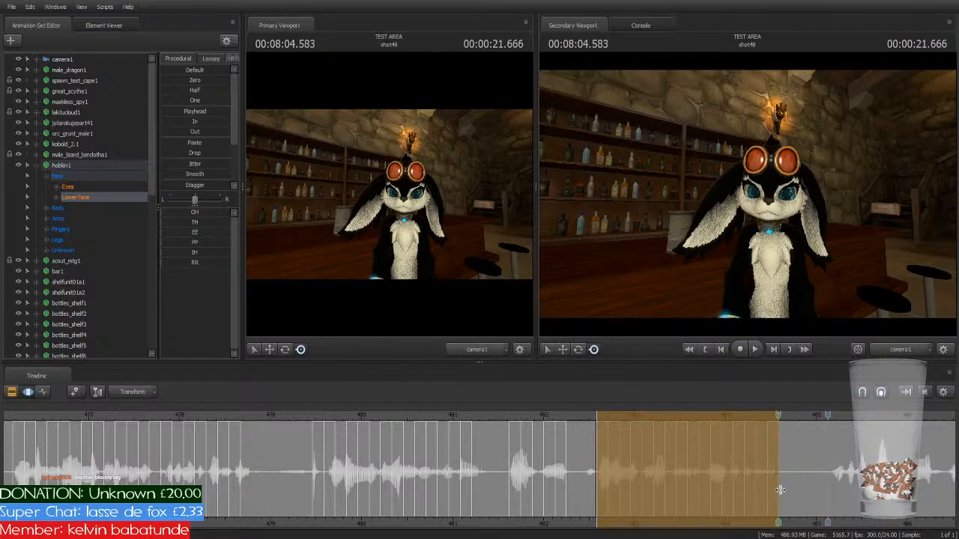
{"action": "left_click", "coordinate": [581, 416]}
{"action": "key", "text": "space"}
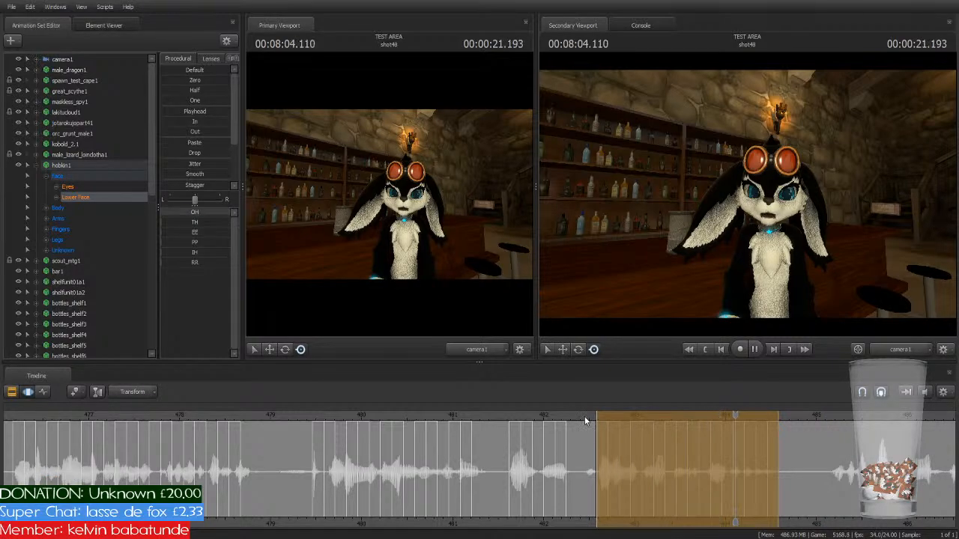
{"action": "key", "text": "space"}
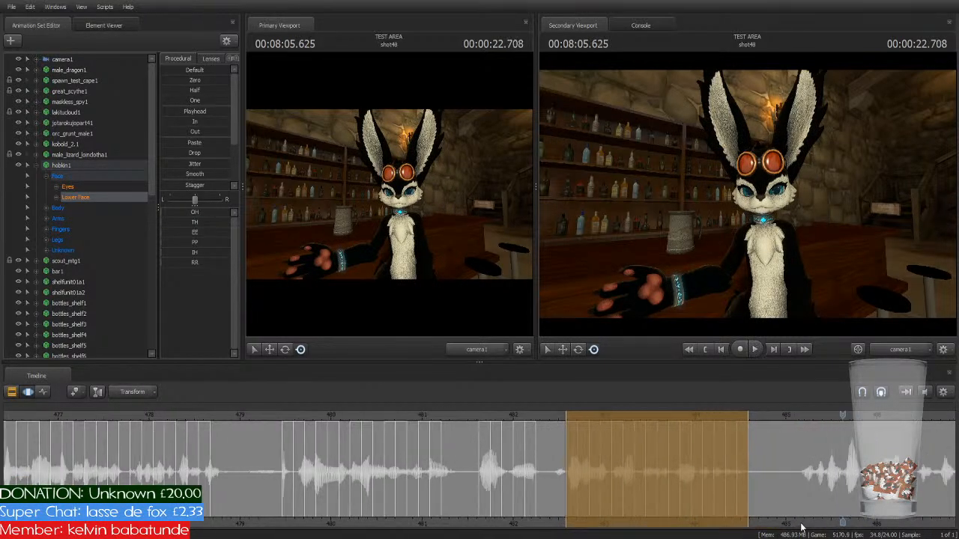
{"action": "middle_click_drag", "start_coordinate": [801, 527], "coordinate": [538, 482]}
{"action": "key", "text": "Return"}
Step: Apply the mouth movement to the speech from about 485.2 seconds, play it back, and extend its section to about 487.8 seconds
{"action": "left_click_drag", "start_coordinate": [336, 415], "coordinate": [641, 437]}
{"action": "key", "text": "ctrl+v"}
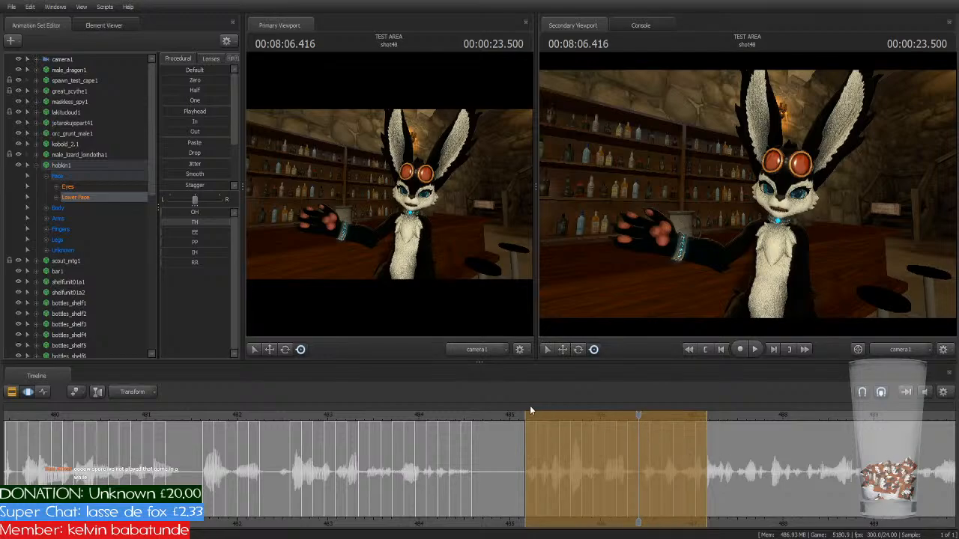
{"action": "key", "text": "space"}
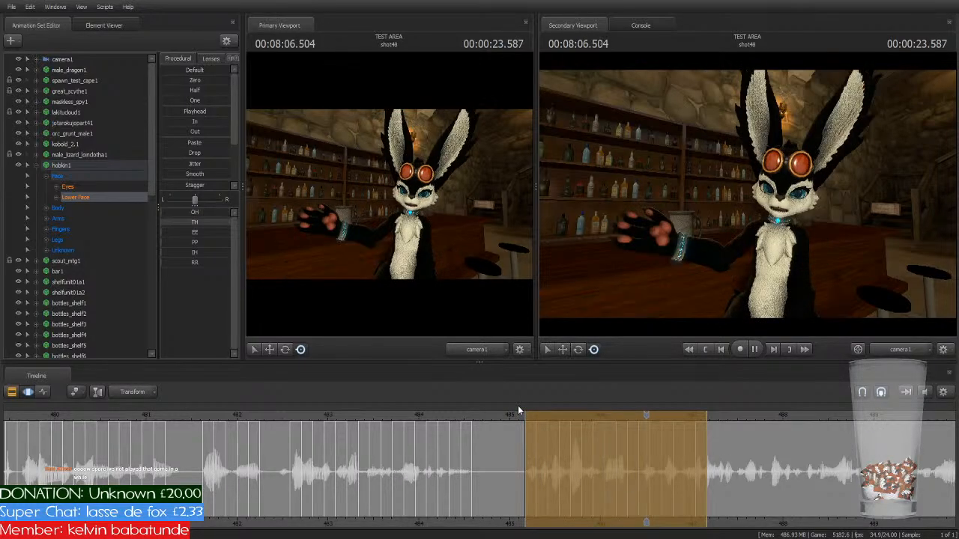
{"action": "key", "text": "space"}
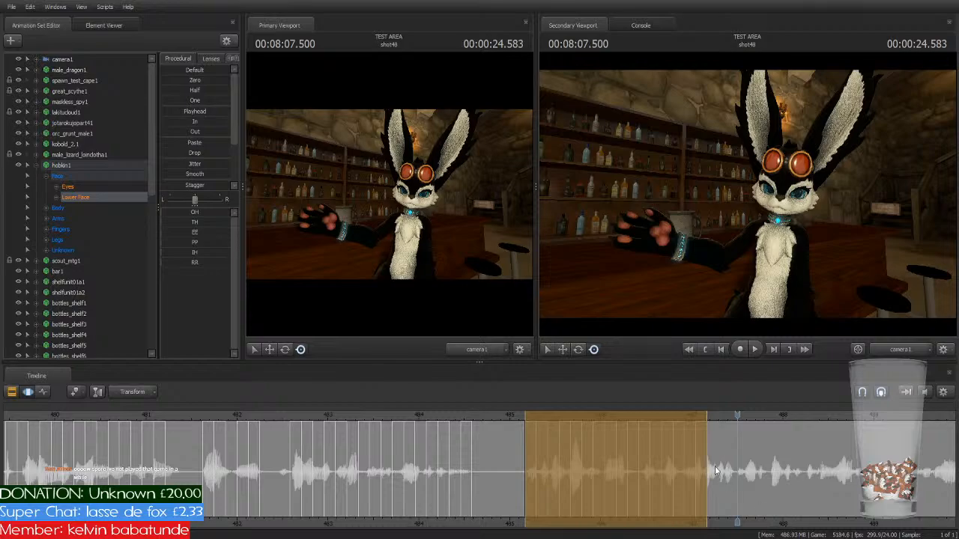
{"action": "left_click_drag", "start_coordinate": [709, 461], "coordinate": [764, 476]}
{"action": "middle_click_drag", "start_coordinate": [805, 524], "coordinate": [607, 504]}
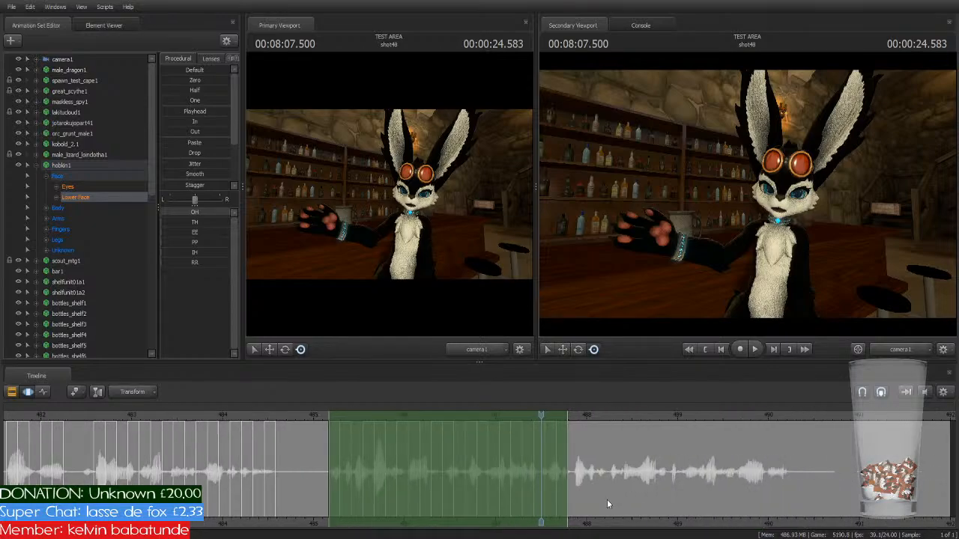
Step: Apply the mouth movement to the last speech from about 487.8 seconds and shorten its section to about 490.2 seconds
{"action": "left_click_drag", "start_coordinate": [543, 417], "coordinate": [567, 419]}
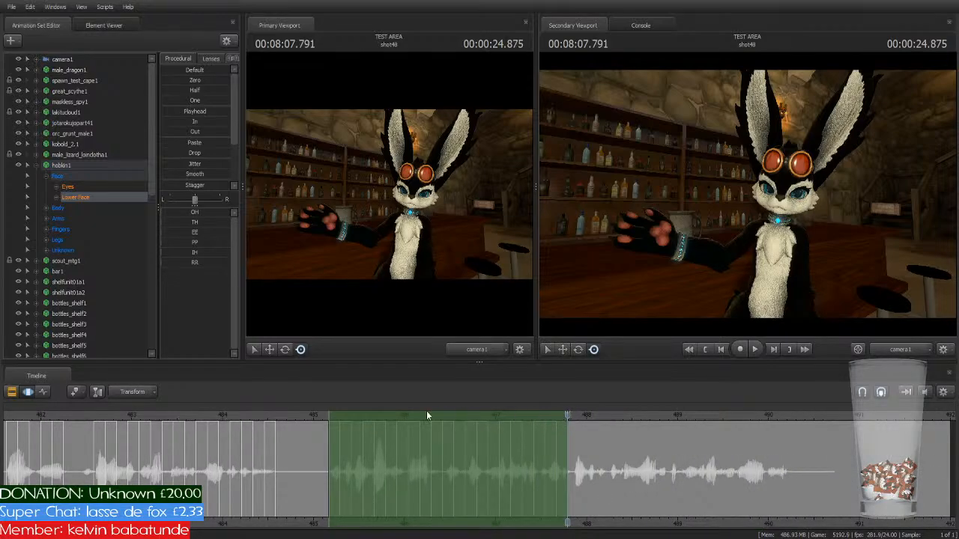
{"action": "left_click_drag", "start_coordinate": [367, 414], "coordinate": [609, 428]}
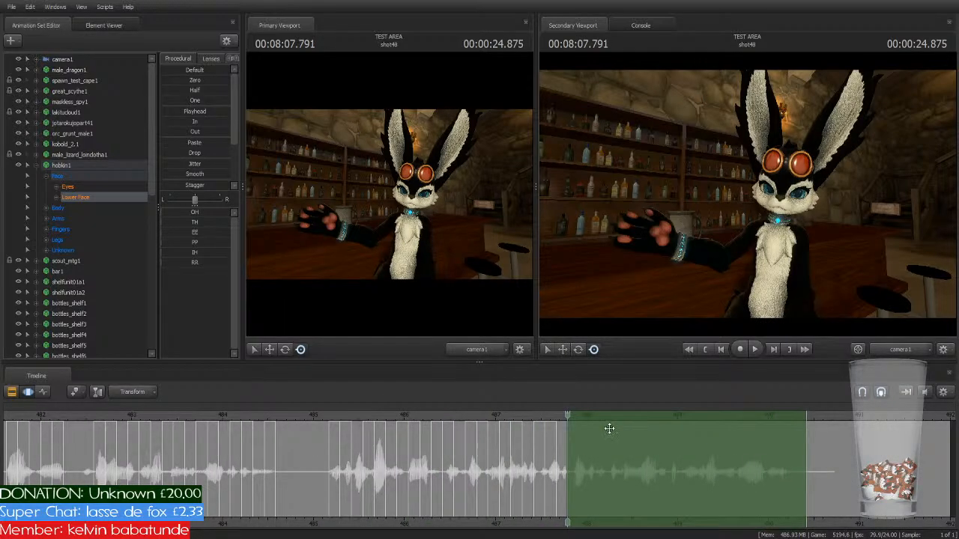
{"action": "key", "text": "ctrl+v"}
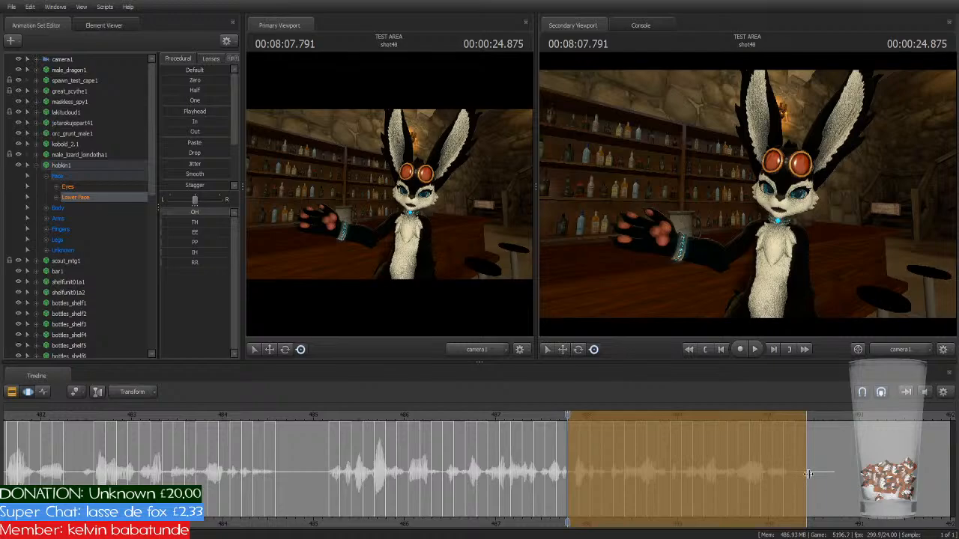
{"action": "left_click_drag", "start_coordinate": [566, 415], "coordinate": [783, 448]}
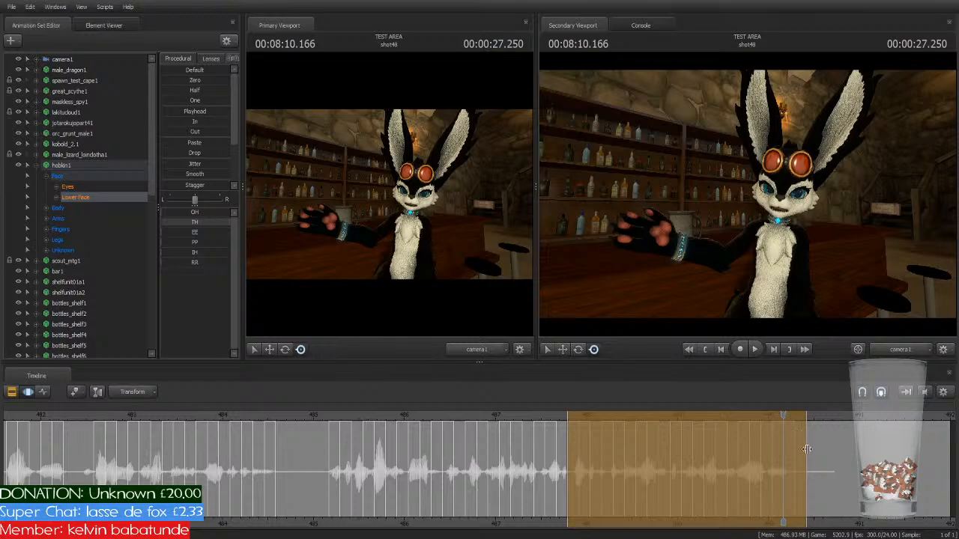
{"action": "left_click_drag", "start_coordinate": [807, 448], "coordinate": [783, 449]}
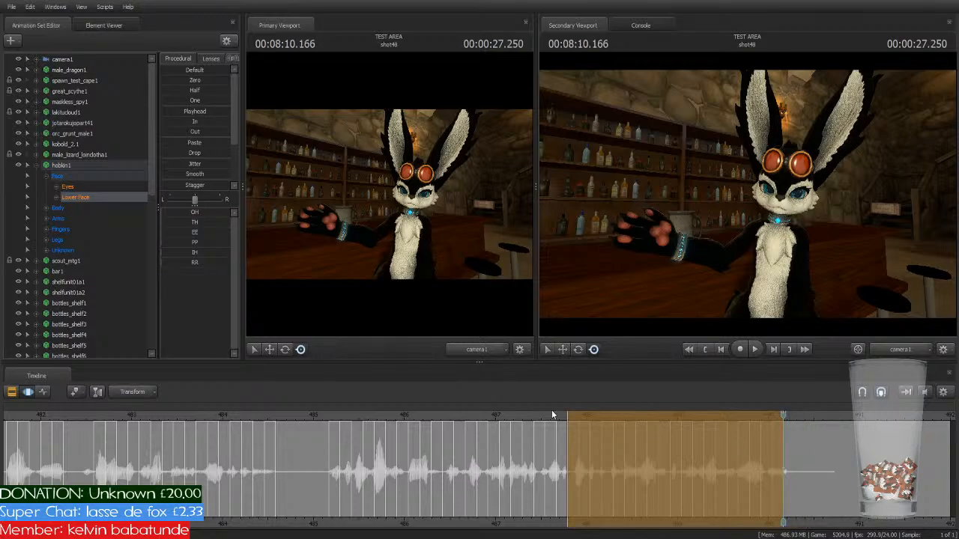
Step: Play back the end of the dialogue and commit the mouth movement on the final section
{"action": "key", "text": "space"}
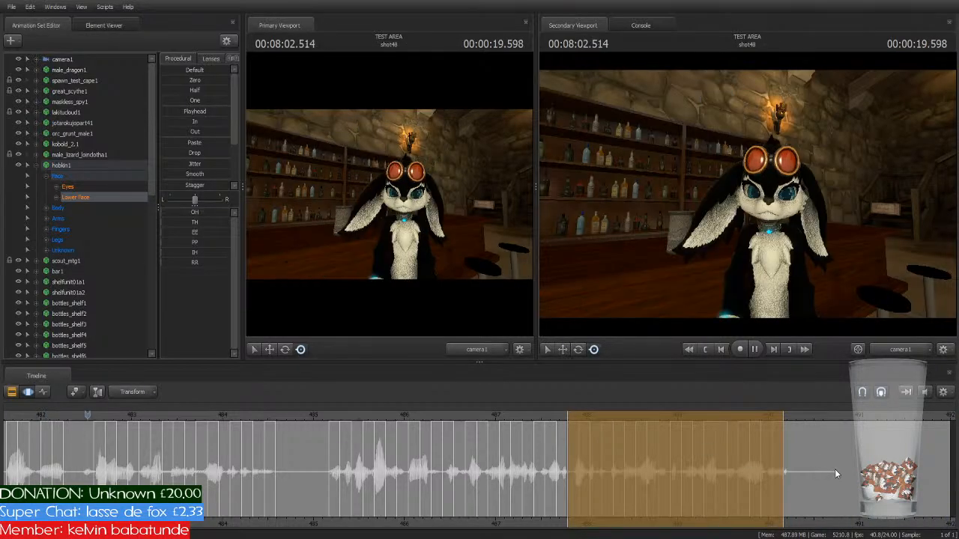
{"action": "key", "text": "Return"}
{"action": "scroll", "coordinate": [835, 469], "scroll_direction": "down", "scroll_amount": 4}
{"action": "key", "text": "space"}
Step: Step back through the earlier shots of the session from shot48 to shot34
{"action": "scroll", "coordinate": [503, 462], "scroll_direction": "down", "scroll_amount": 1}
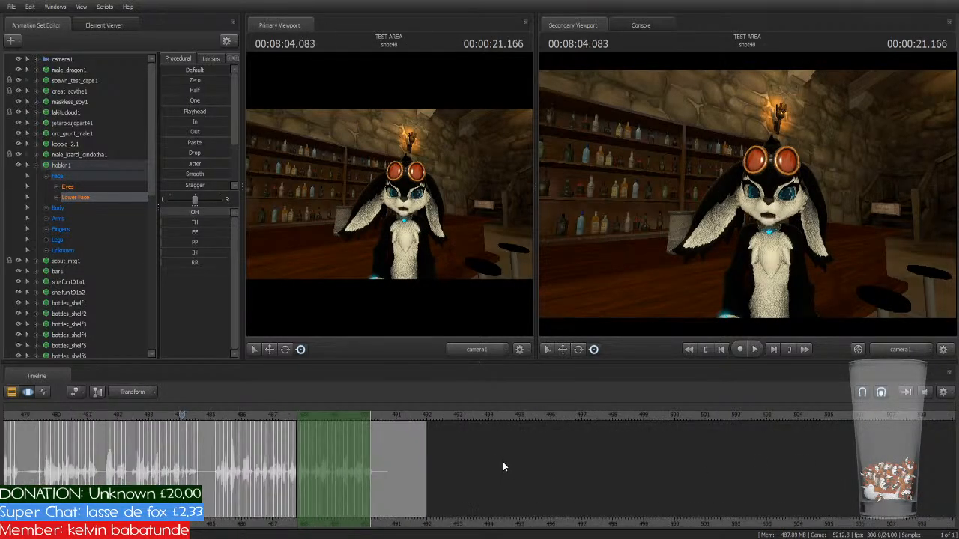
{"action": "scroll", "coordinate": [503, 462], "scroll_direction": "down", "scroll_amount": 1}
{"action": "scroll", "coordinate": [370, 456], "scroll_direction": "down", "scroll_amount": 4}
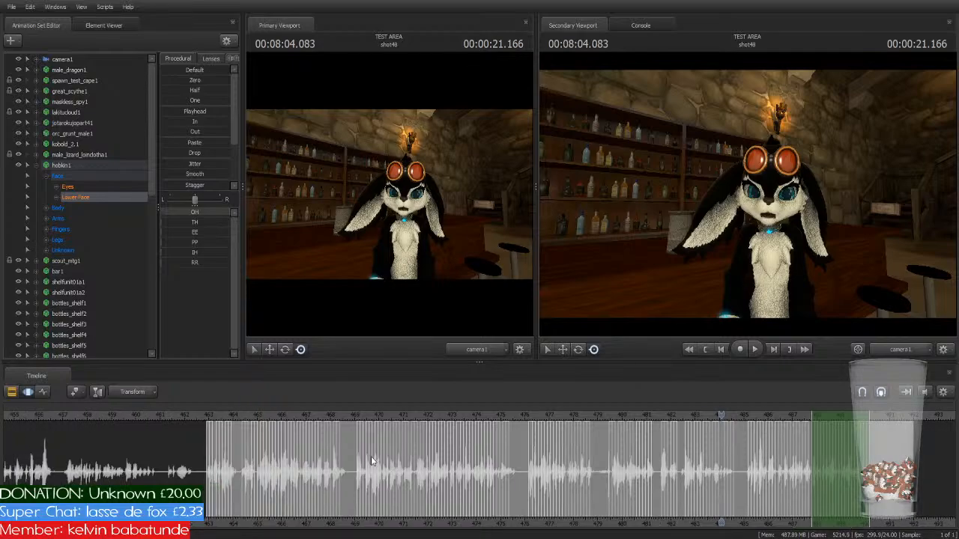
{"action": "scroll", "coordinate": [371, 456], "scroll_direction": "down", "scroll_amount": 3}
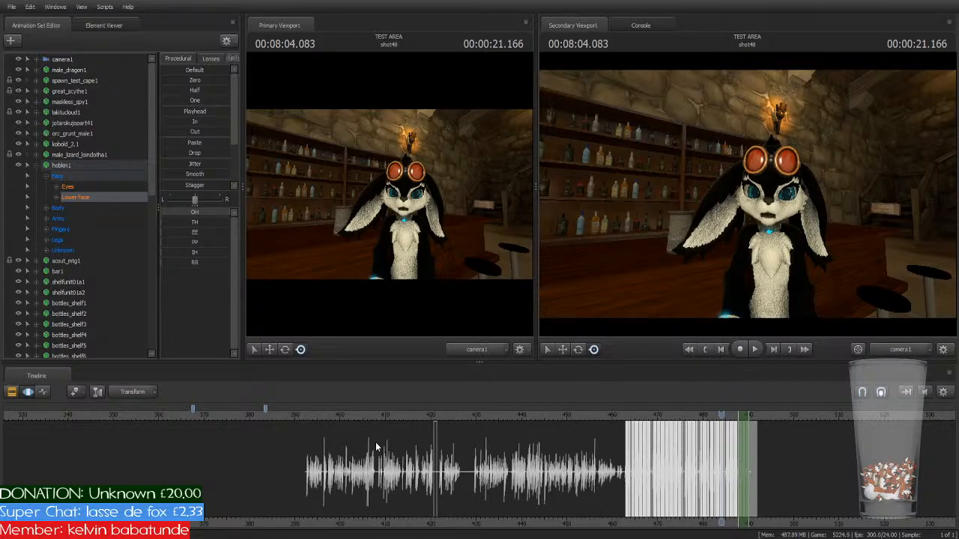
{"action": "key", "text": "Up"}
{"action": "key", "text": "Up"}
{"action": "key", "text": "Up"}
{"action": "key", "text": "Up"}
{"action": "key", "text": "Up"}
{"action": "key", "text": "Up"}
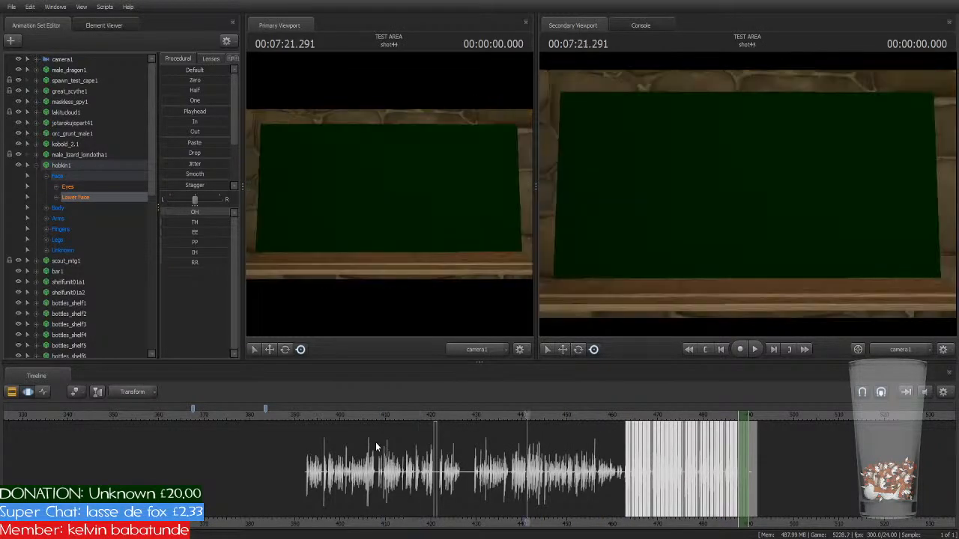
{"action": "scroll", "coordinate": [375, 447], "scroll_direction": "up", "scroll_amount": 5}
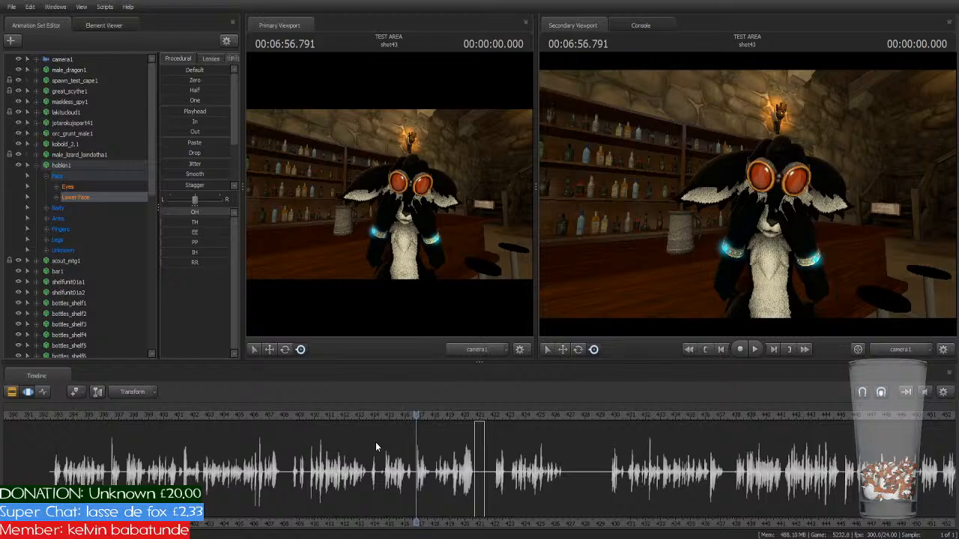
{"action": "key", "text": "Up"}
{"action": "key", "text": "Up"}
{"action": "key", "text": "Up"}
{"action": "key", "text": "Up"}
{"action": "key", "text": "Up"}
{"action": "key", "text": "Up"}
{"action": "key", "text": "Up"}
{"action": "key", "text": "Up"}
{"action": "key", "text": "Up"}
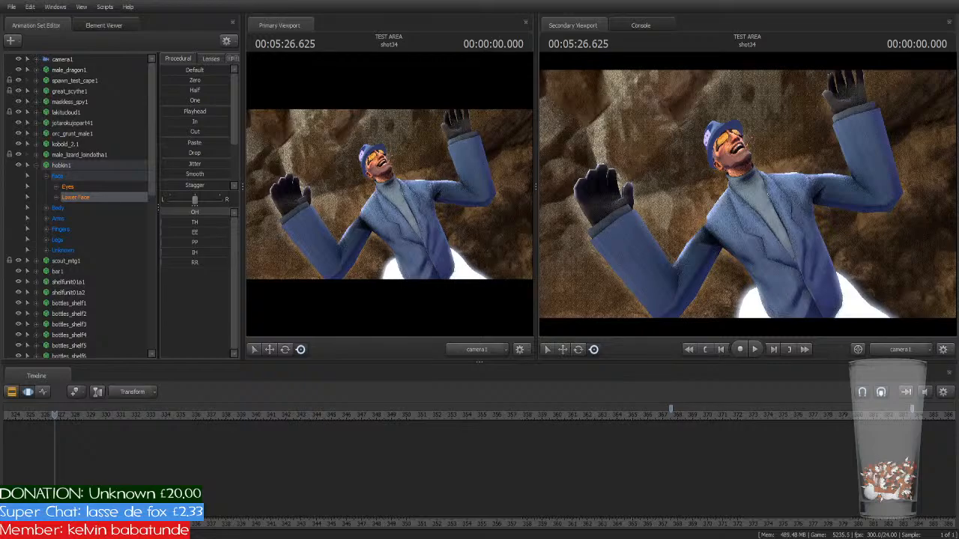
Step: Go back through the remaining earlier shots from shot34 to the opening shot4
{"action": "key", "text": "Up"}
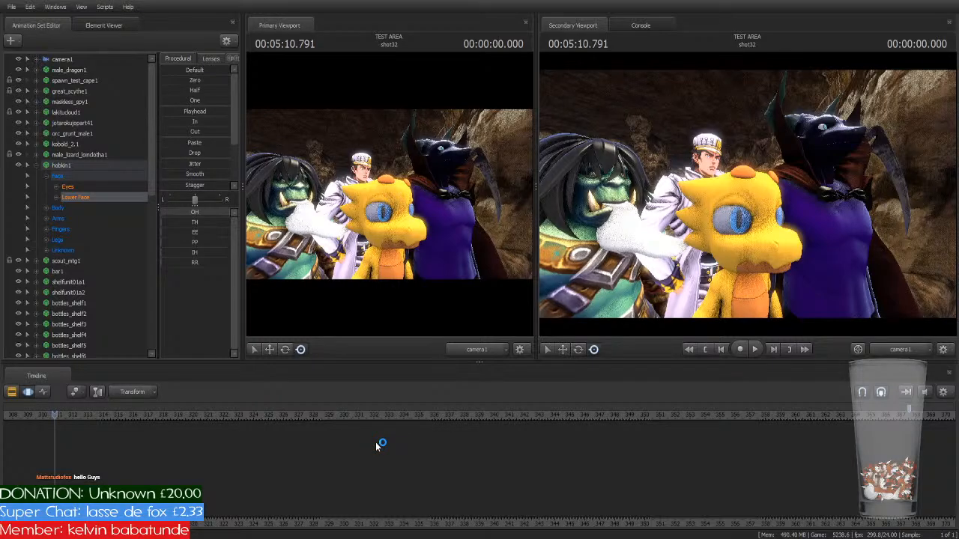
{"action": "key", "text": "Up"}
{"action": "key", "text": "Up"}
{"action": "key", "text": "Up"}
{"action": "key", "text": "Up"}
{"action": "key", "text": "Up"}
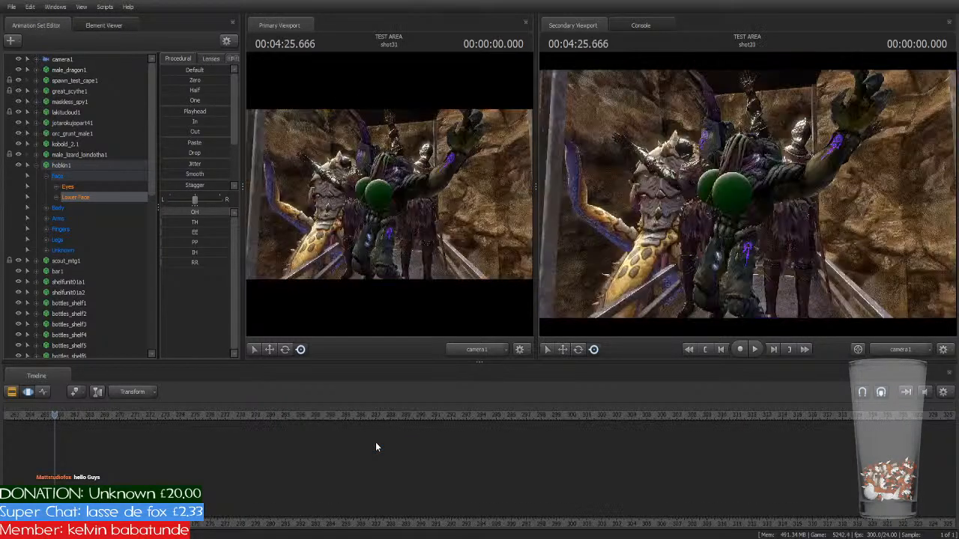
{"action": "key", "text": "Up"}
{"action": "key", "text": "Up"}
{"action": "key", "text": "Up"}
{"action": "key", "text": "Up"}
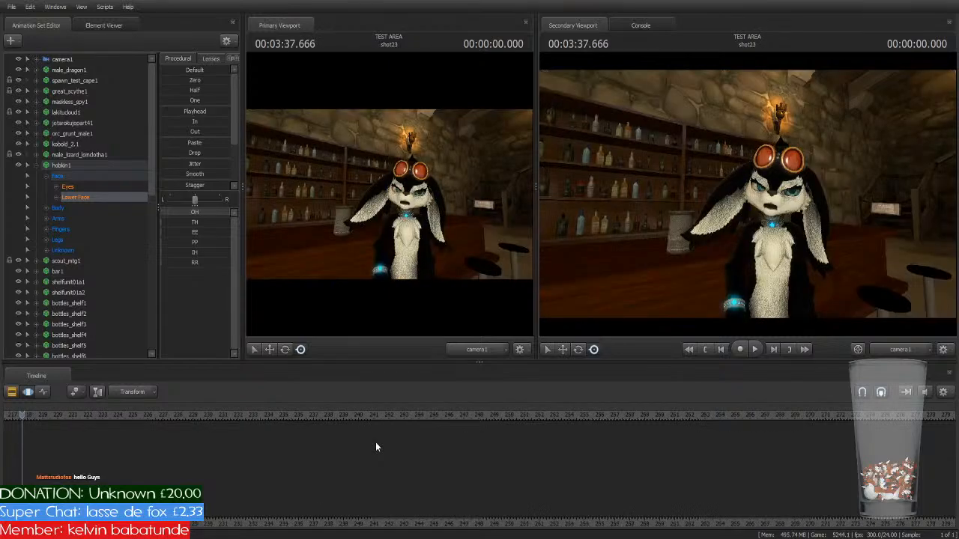
{"action": "key", "text": "Up"}
{"action": "key", "text": "Up"}
{"action": "key", "text": "Up"}
{"action": "key", "text": "Up"}
{"action": "key", "text": "Up"}
{"action": "key", "text": "Up"}
{"action": "key", "text": "Up"}
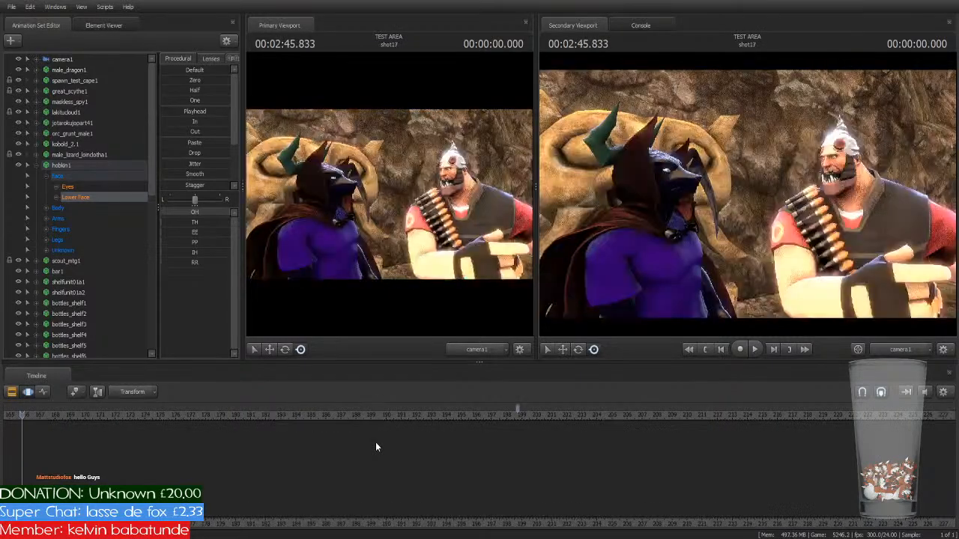
{"action": "key", "text": "Up"}
{"action": "key", "text": "Up"}
{"action": "key", "text": "Up"}
{"action": "key", "text": "Up"}
{"action": "key", "text": "Up"}
{"action": "key", "text": "Up"}
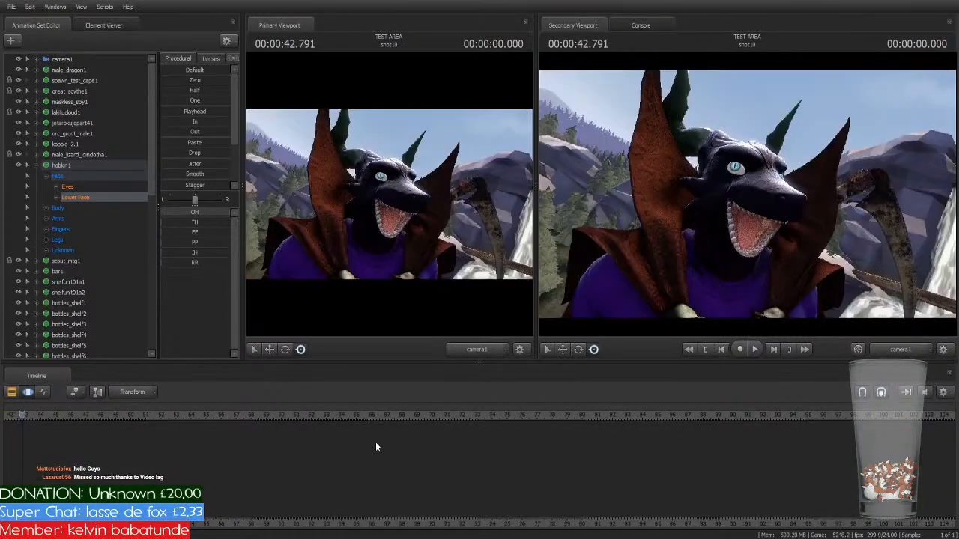
{"action": "key", "text": "Up"}
{"action": "key", "text": "Up"}
{"action": "key", "text": "Up"}
{"action": "key", "text": "Up"}
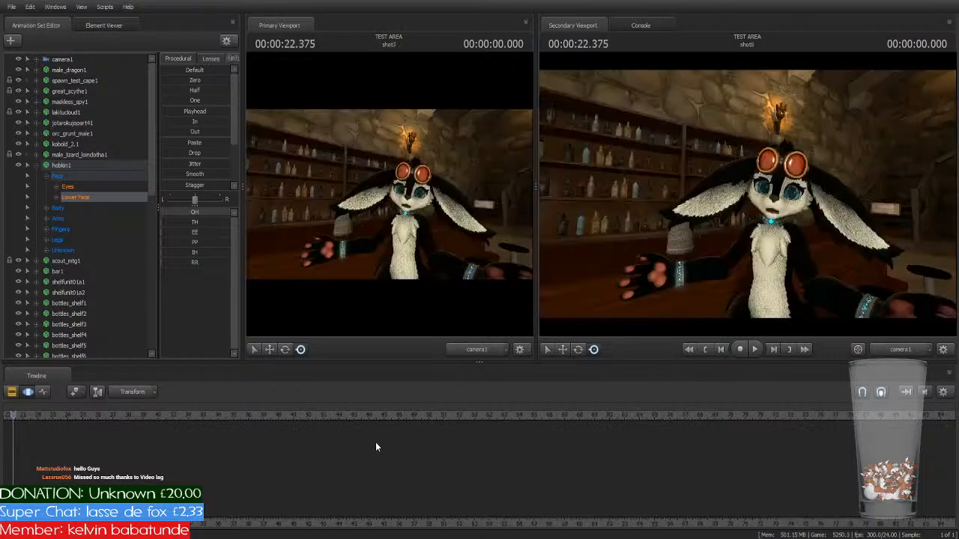
{"action": "key", "text": "Up"}
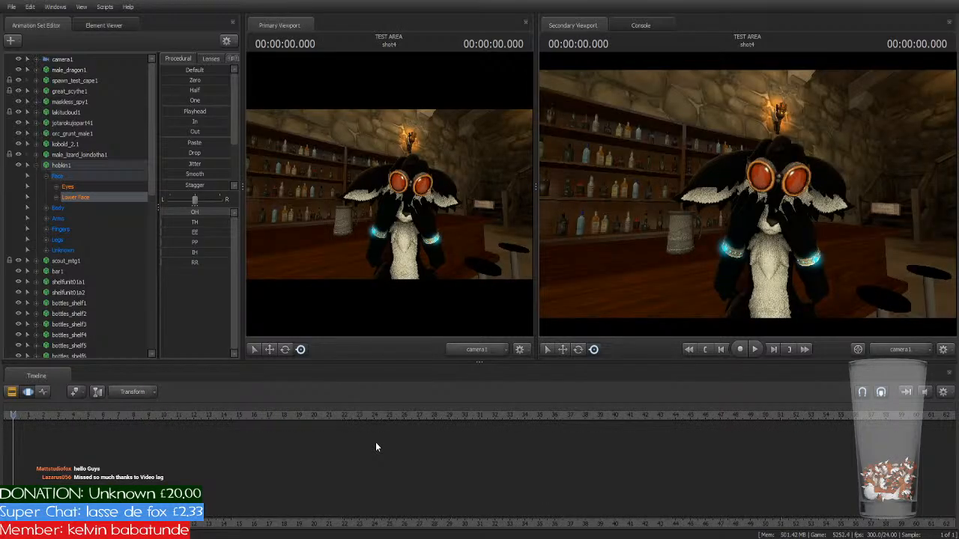
Step: Play the opening of shot4 briefly, and move ahead to the start of shot6
{"action": "key", "text": "space"}
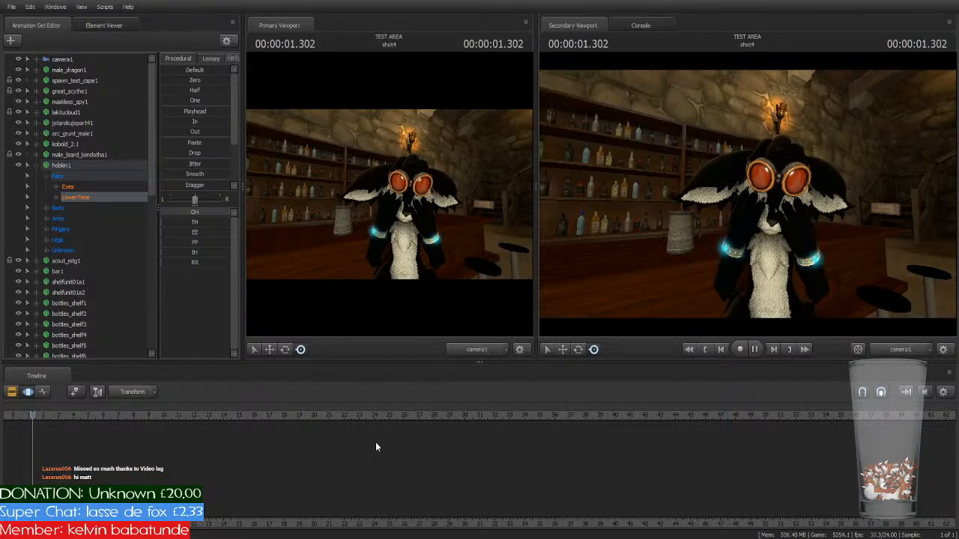
{"action": "key", "text": "Down"}
{"action": "key", "text": "Down"}
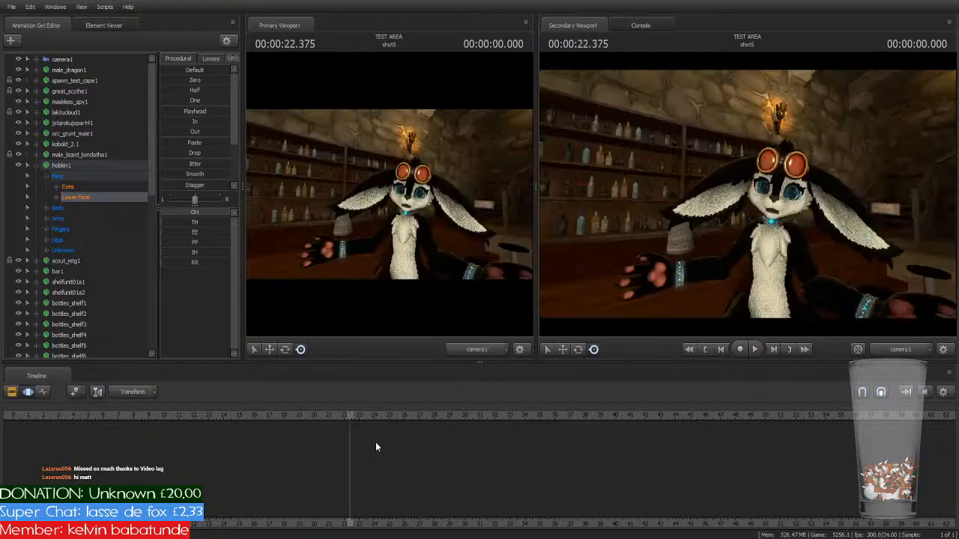
{"action": "key", "text": "space"}
{"action": "key", "text": "space"}
Step: Select m_torchflame1 in shot6 and play the shot to about 27.9 seconds to check the torch flame
{"action": "left_click", "coordinate": [12, 391]}
{"action": "left_click", "coordinate": [429, 460]}
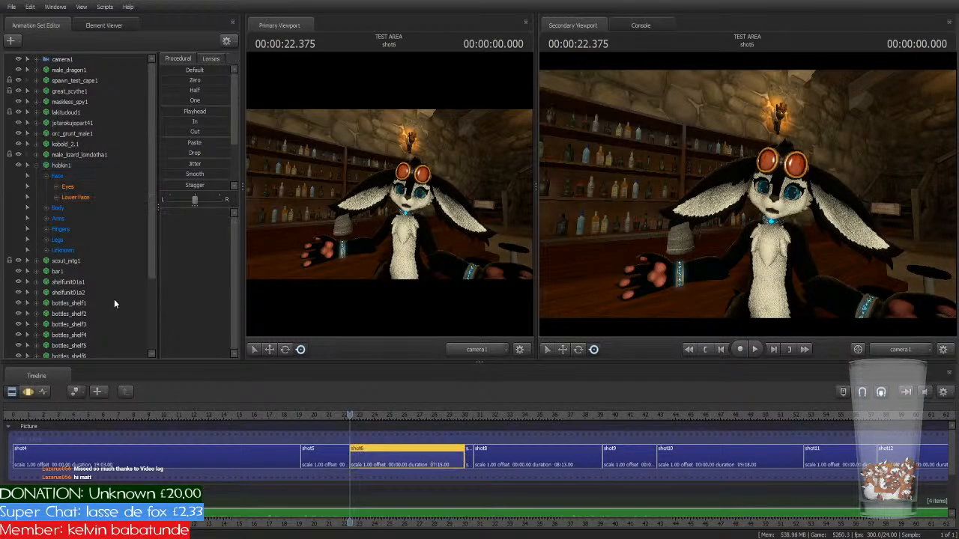
{"action": "scroll", "coordinate": [114, 299], "scroll_direction": "down", "scroll_amount": 3}
{"action": "left_click", "coordinate": [74, 336]}
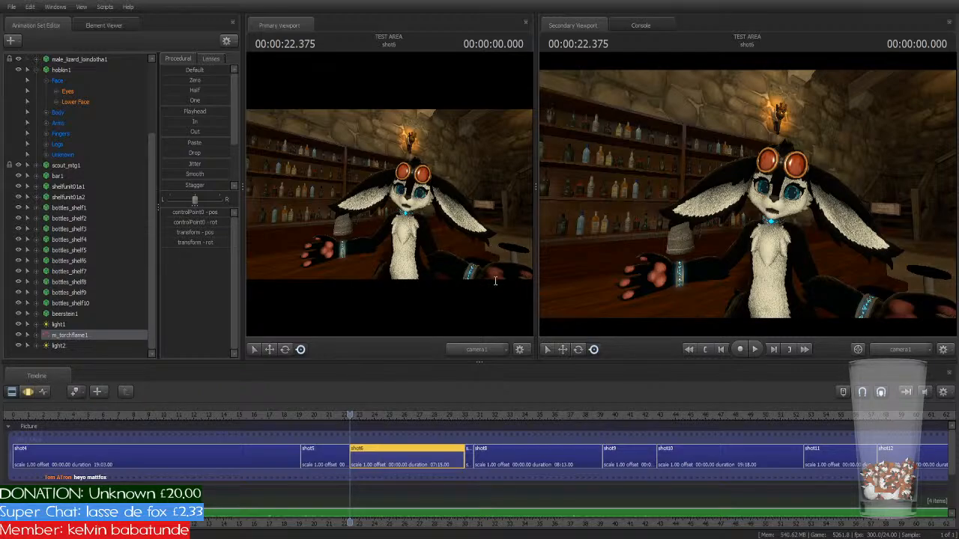
{"action": "left_click_drag", "start_coordinate": [348, 415], "coordinate": [343, 420]}
{"action": "scroll", "coordinate": [356, 421], "scroll_direction": "up", "scroll_amount": 2}
{"action": "key", "text": "space"}
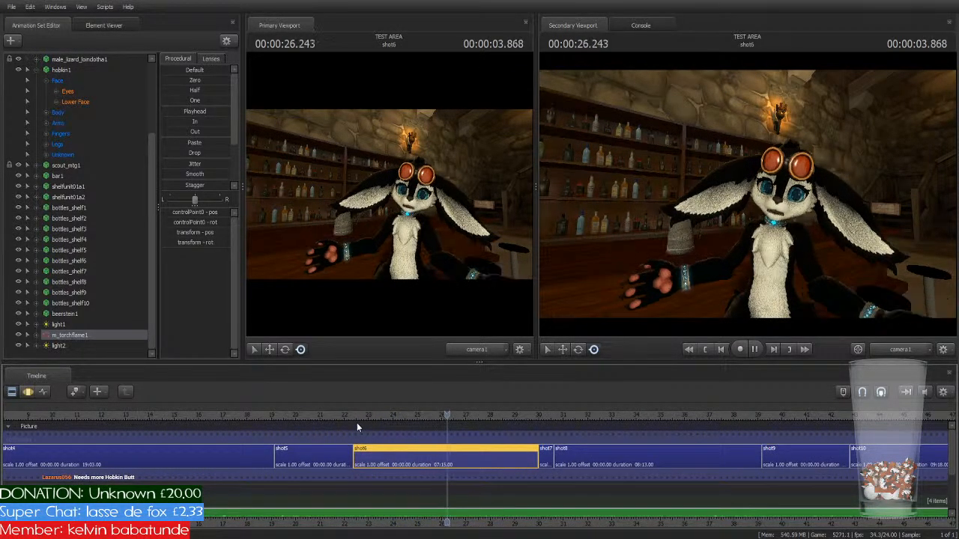
{"action": "key", "text": "space"}
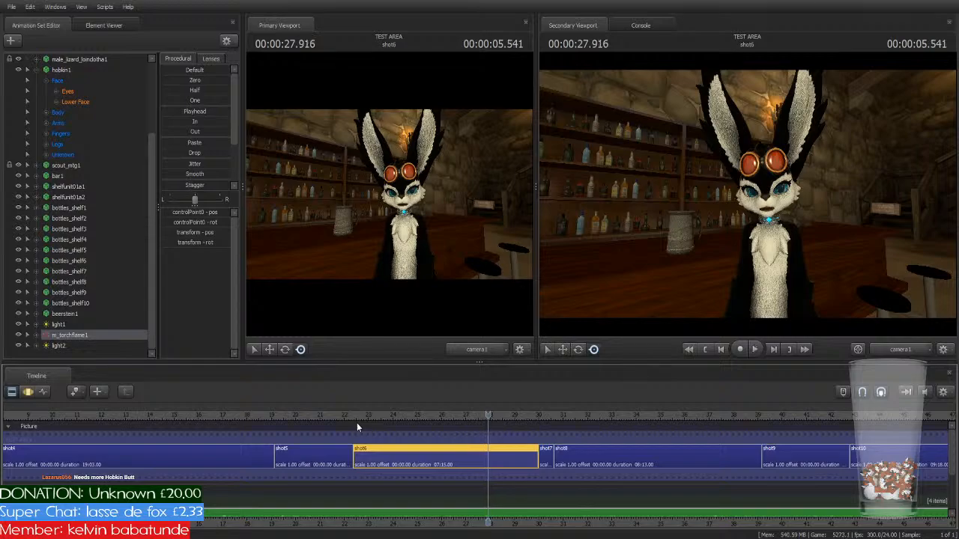
Step: Switch the secondary viewport to the Work Camera, frame the wall torch up close, and move the playhead to 9.75 seconds in shot4
{"action": "left_click", "coordinate": [894, 352]}
{"action": "left_click_drag", "start_coordinate": [835, 283], "coordinate": [898, 195]}
{"action": "key", "text": "w"}
{"action": "left_click_drag", "start_coordinate": [747, 193], "coordinate": [708, 251]}
{"action": "key", "text": "s"}
{"action": "left_click_drag", "start_coordinate": [495, 416], "coordinate": [46, 428]}
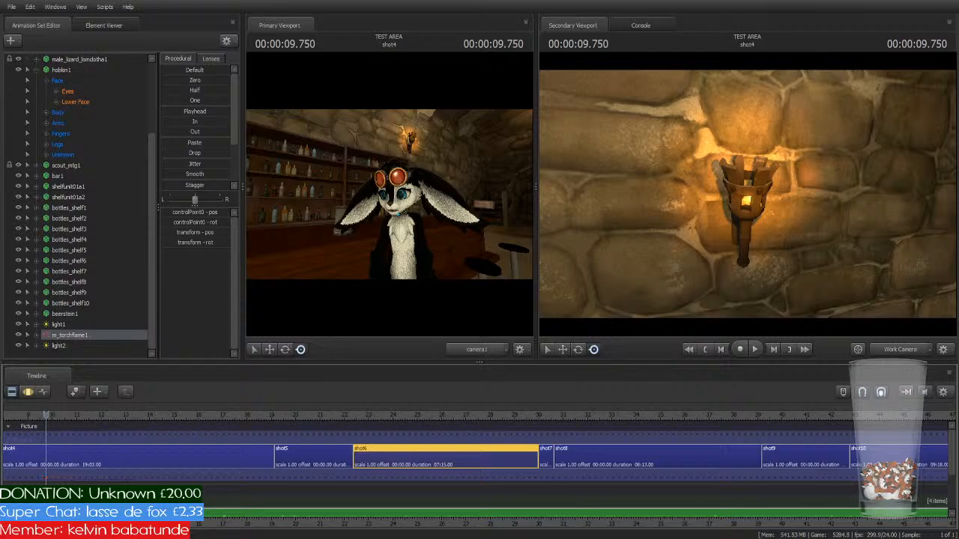
Step: Select m_torchflame1 in shot4 and play the shot to 11.75 seconds to check where the flame goes out
{"action": "middle_click_drag", "start_coordinate": [98, 462], "coordinate": [383, 463]}
{"action": "left_click", "coordinate": [384, 461]}
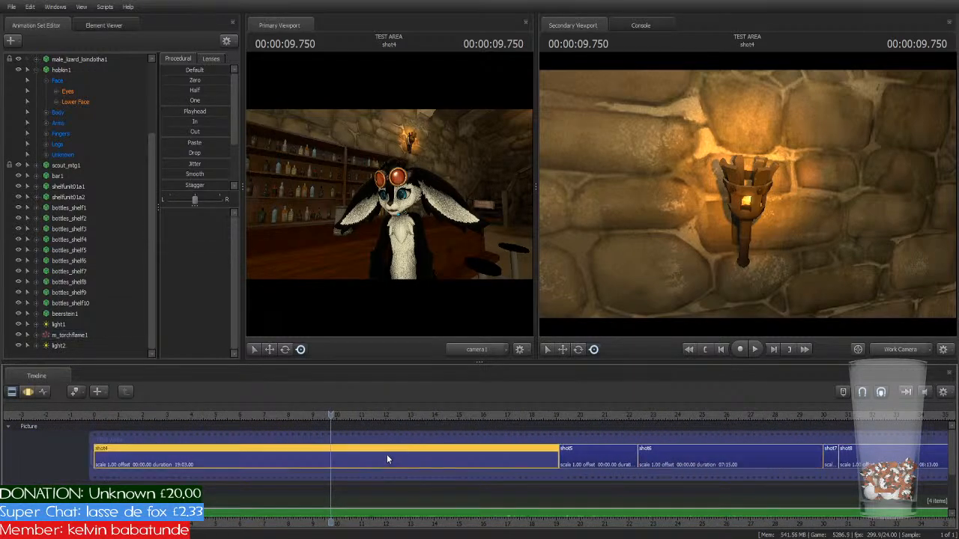
{"action": "left_click", "coordinate": [63, 334]}
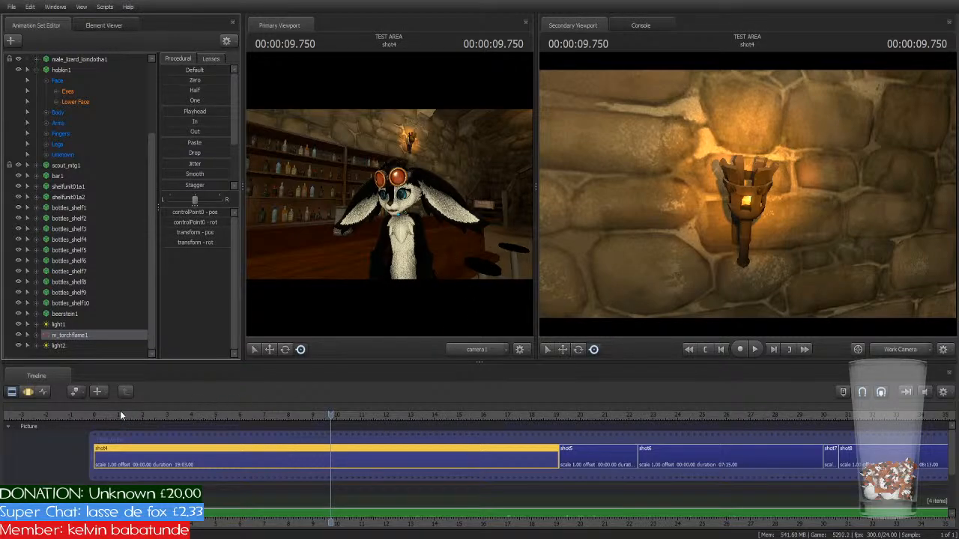
{"action": "left_click_drag", "start_coordinate": [120, 411], "coordinate": [250, 421]}
{"action": "key", "text": "space"}
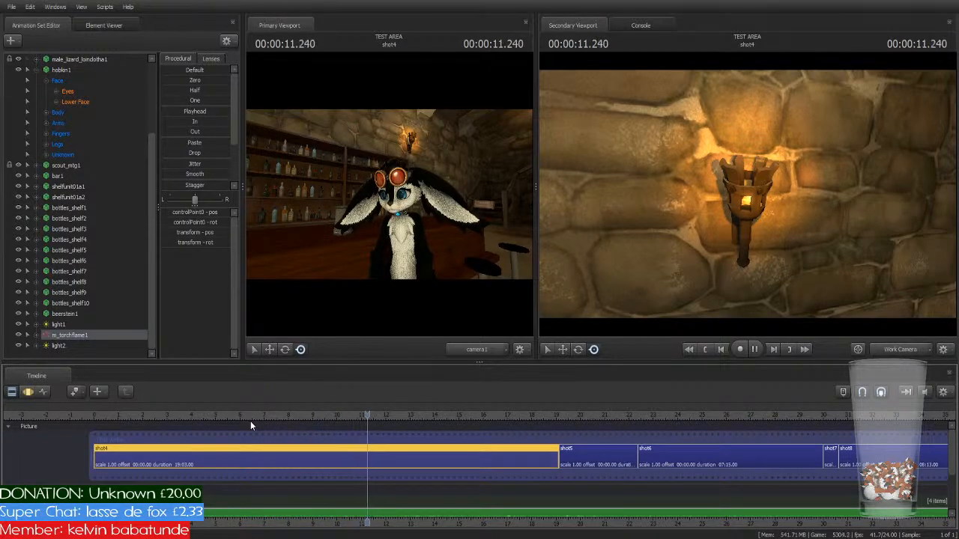
{"action": "key", "text": "space"}
Step: Make a time selection in the Motion Editor from about 10 seconds to the end of shot4
{"action": "left_click", "coordinate": [25, 395]}
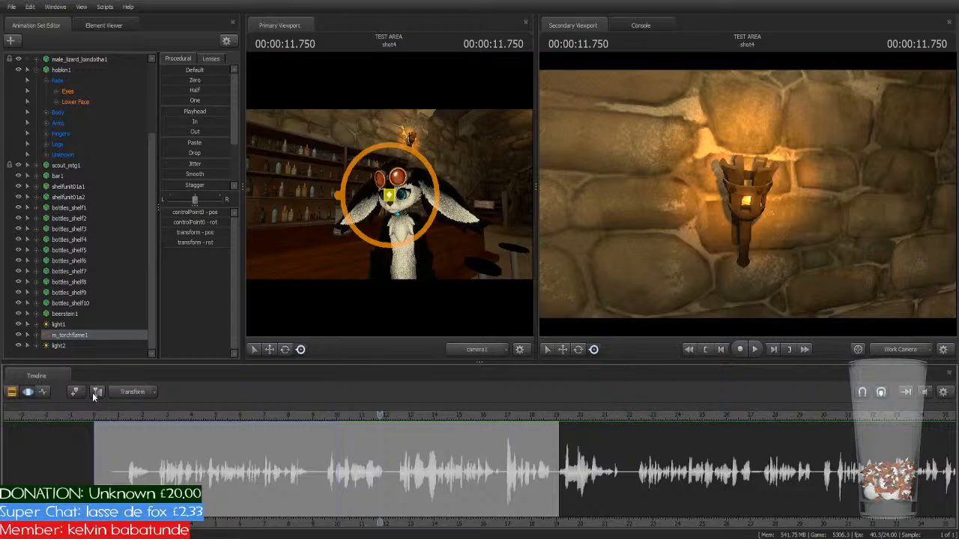
{"action": "scroll", "coordinate": [335, 455], "scroll_direction": "up", "scroll_amount": 3}
{"action": "left_click_drag", "start_coordinate": [379, 416], "coordinate": [321, 436]}
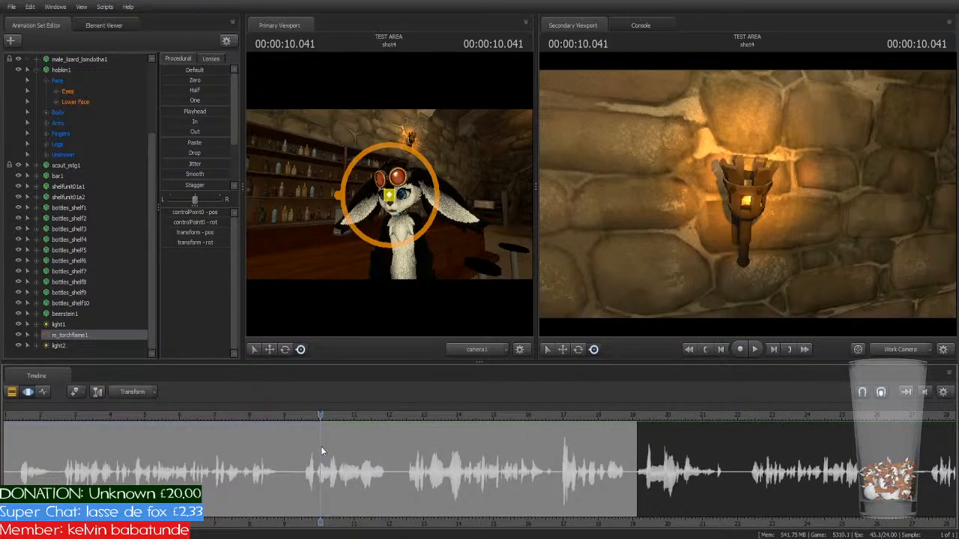
{"action": "left_click_drag", "start_coordinate": [321, 449], "coordinate": [637, 472]}
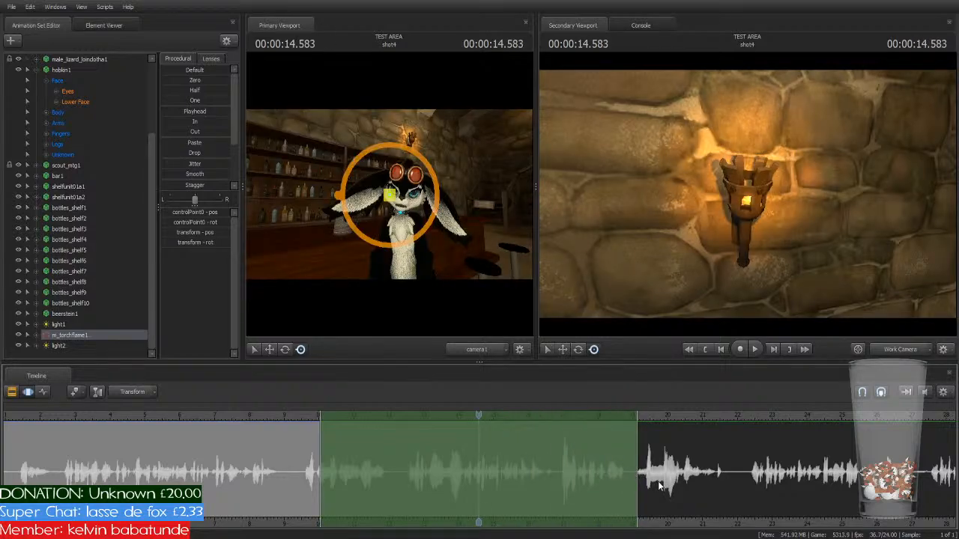
Step: Apply m_torchflame1's playhead state from 8.75 seconds across the selected section, play it back, and extend the section to the start of shot4
{"action": "left_click", "coordinate": [275, 415]}
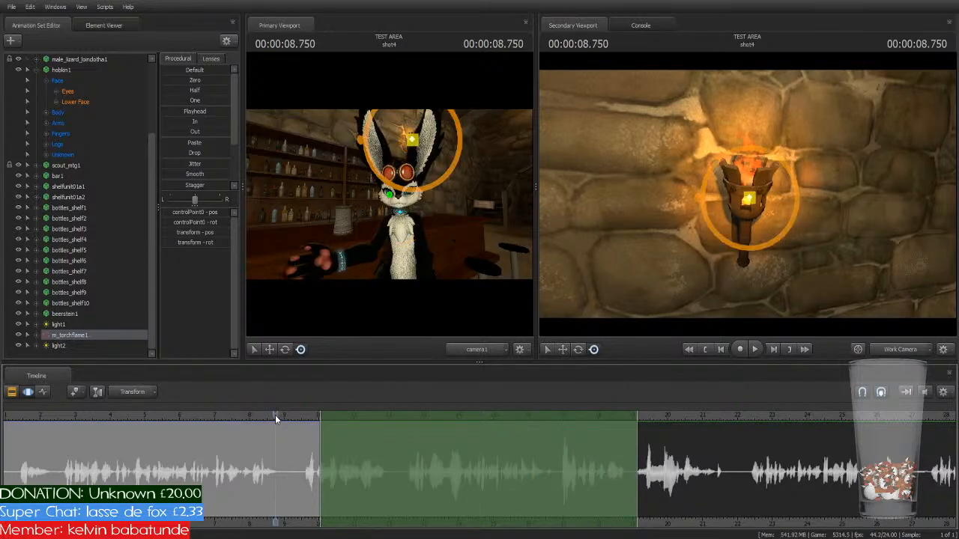
{"action": "left_click", "coordinate": [176, 113]}
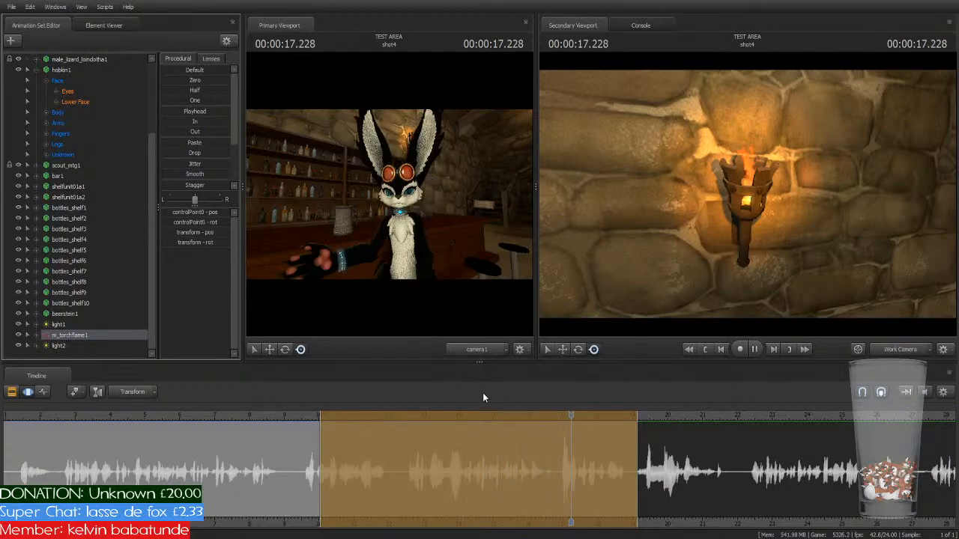
{"action": "key", "text": "space"}
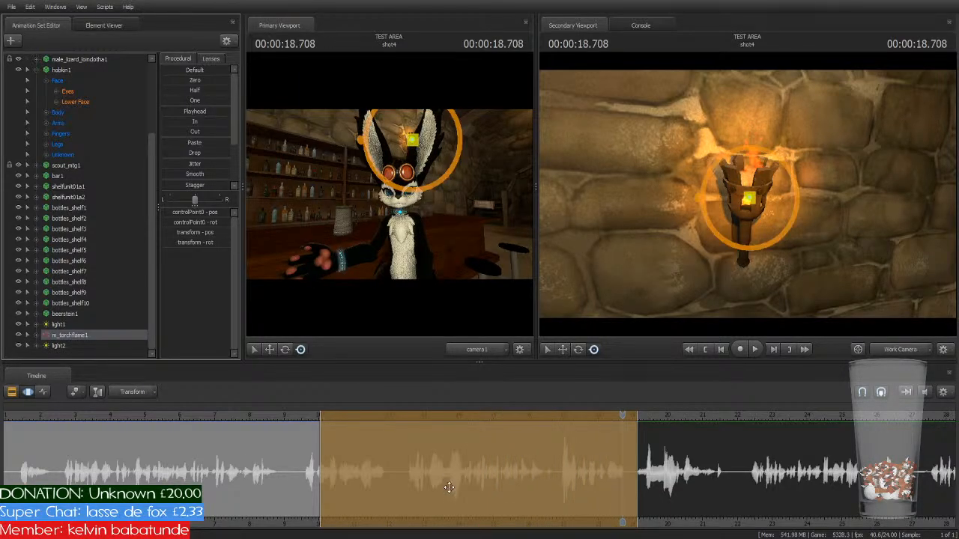
{"action": "left_click", "coordinate": [441, 509]}
{"action": "scroll", "coordinate": [621, 454], "scroll_direction": "down", "scroll_amount": 4}
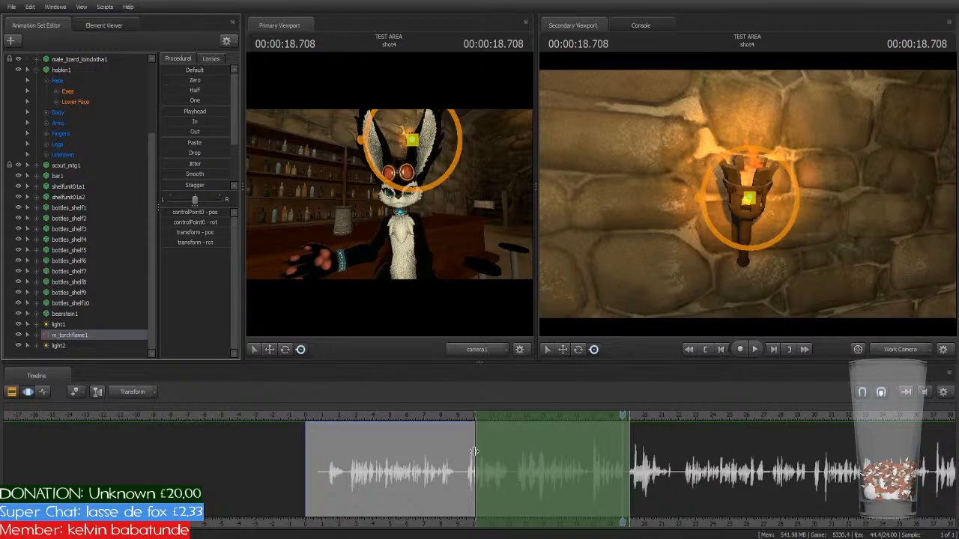
{"action": "left_click_drag", "start_coordinate": [480, 455], "coordinate": [304, 496]}
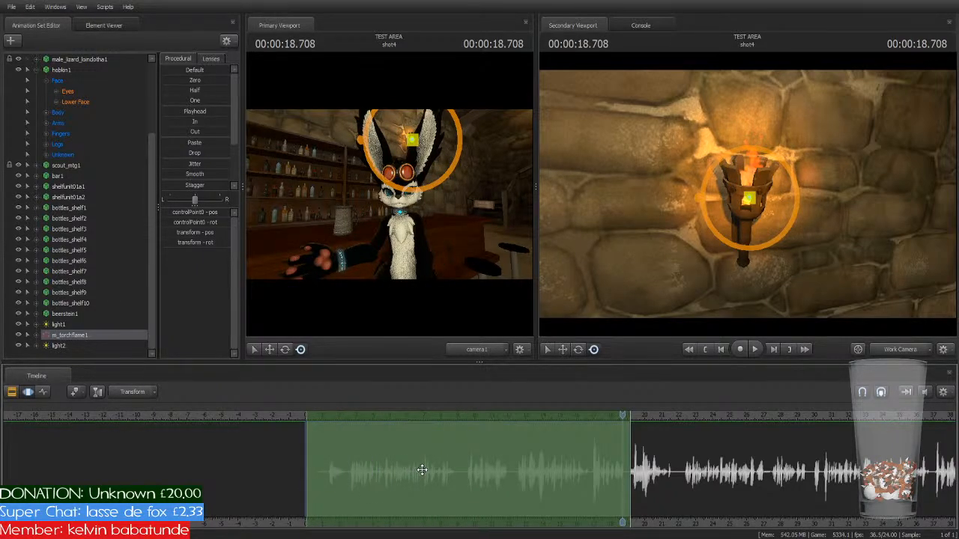
Step: Select m_torchflame1 in shot6 and move the time selection to begin at the shot's start, about 22.4 seconds
{"action": "left_click", "coordinate": [12, 393]}
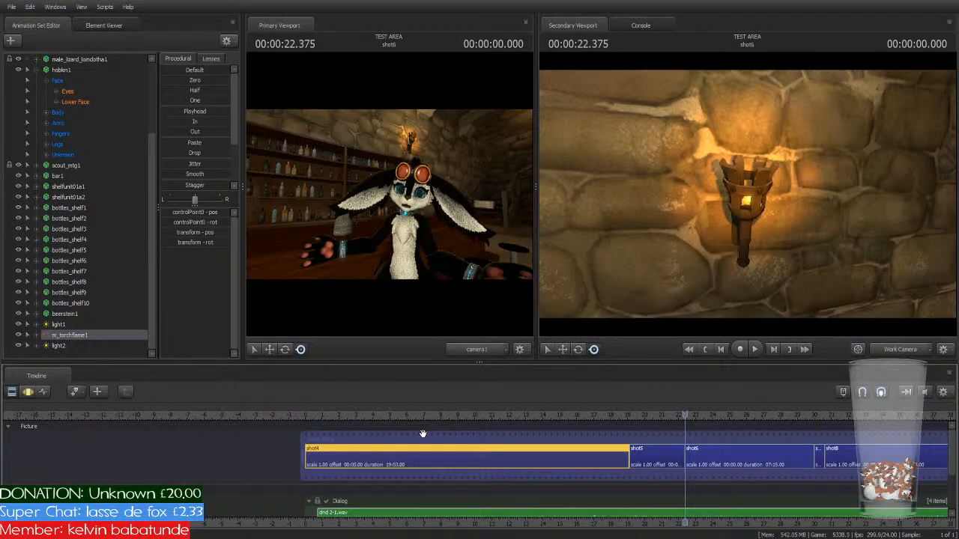
{"action": "left_click", "coordinate": [737, 465]}
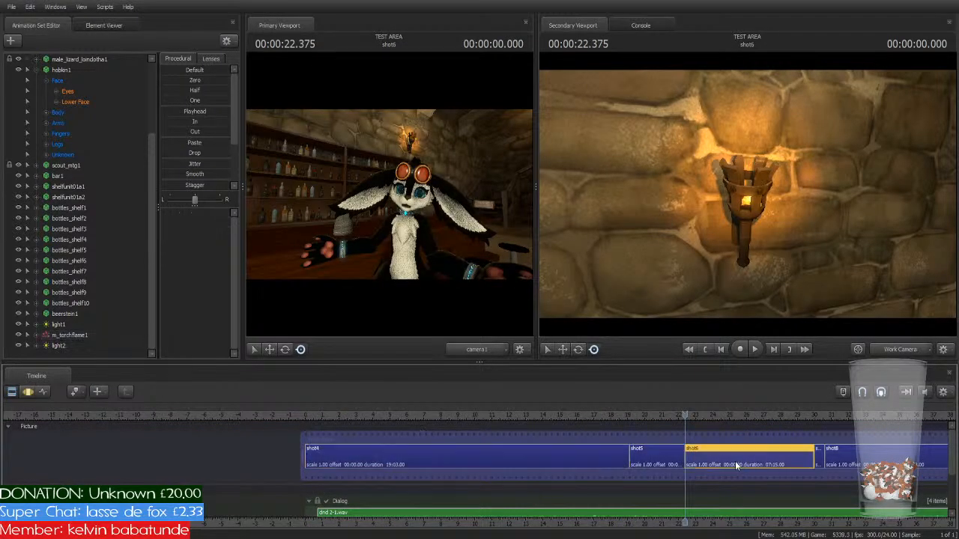
{"action": "left_click", "coordinate": [29, 391]}
{"action": "left_click", "coordinate": [69, 335]}
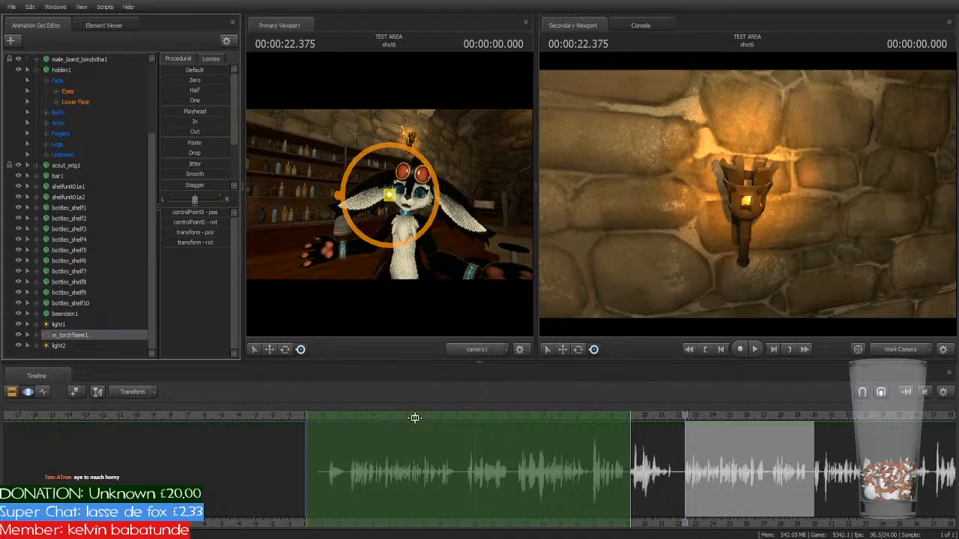
{"action": "left_click_drag", "start_coordinate": [400, 414], "coordinate": [779, 428]}
{"action": "scroll", "coordinate": [780, 428], "scroll_direction": "up", "scroll_amount": 4}
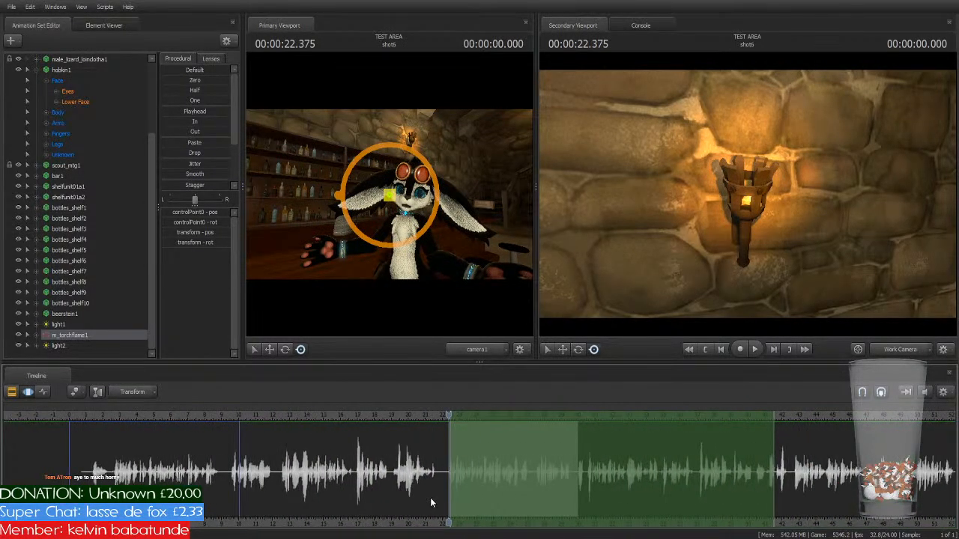
{"action": "left_click_drag", "start_coordinate": [564, 420], "coordinate": [563, 427]}
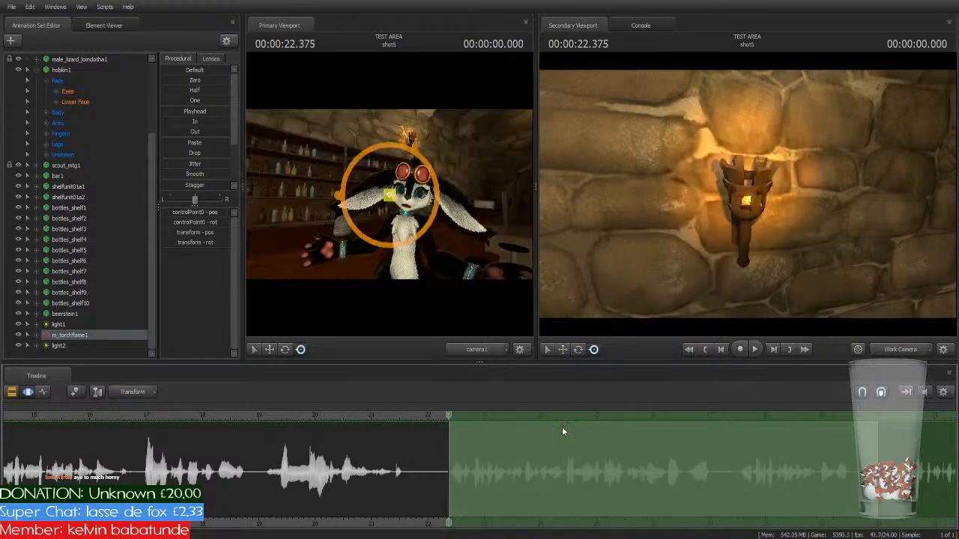
Step: Play the selected m_torchflame1 section in shot6 to 23.5 seconds, and return to the shot timeline
{"action": "key", "text": "space"}
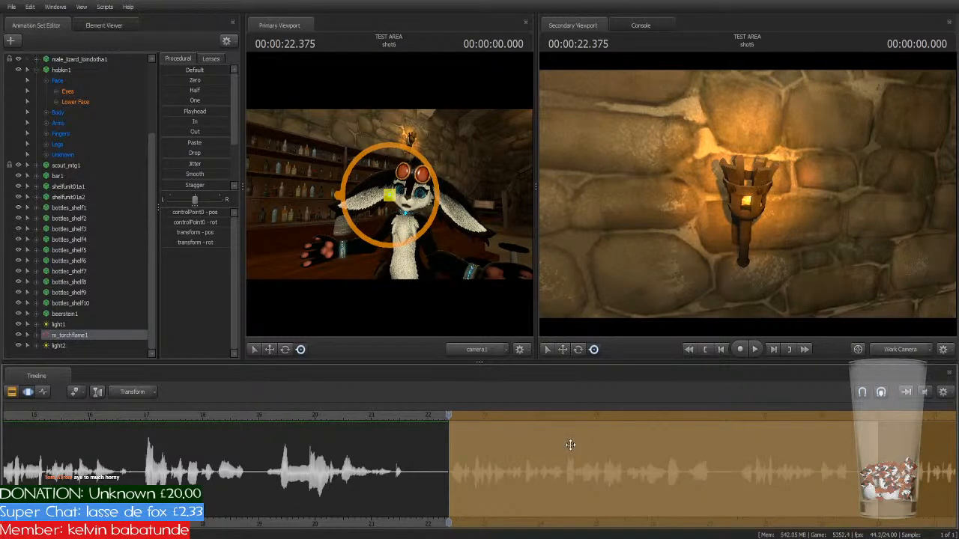
{"action": "key", "text": "space"}
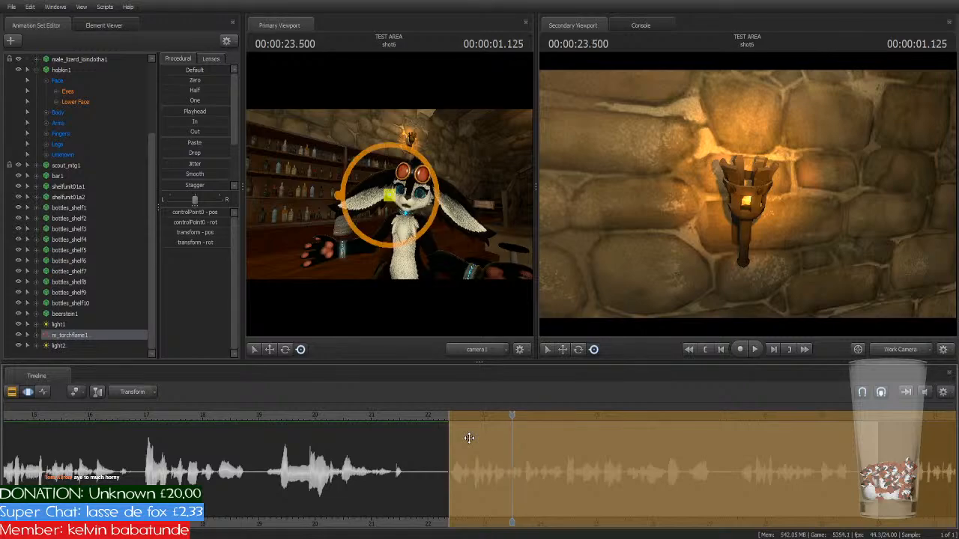
{"action": "left_click", "coordinate": [80, 336]}
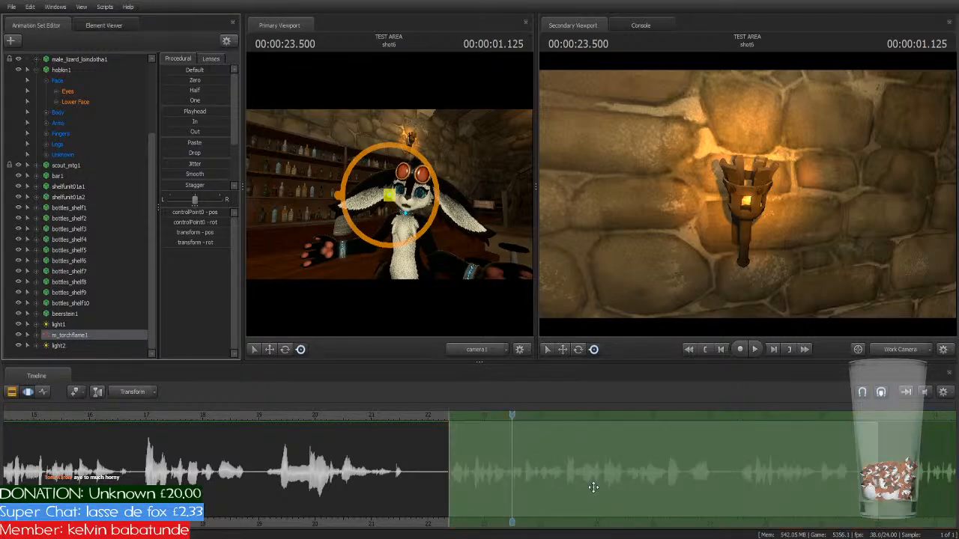
{"action": "left_click", "coordinate": [593, 487]}
{"action": "left_click", "coordinate": [600, 473]}
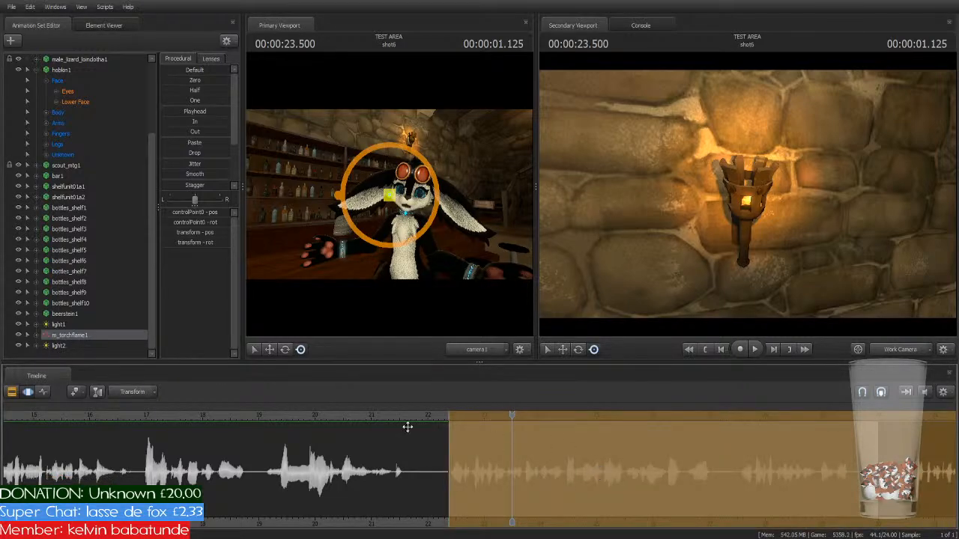
{"action": "left_click", "coordinate": [11, 391]}
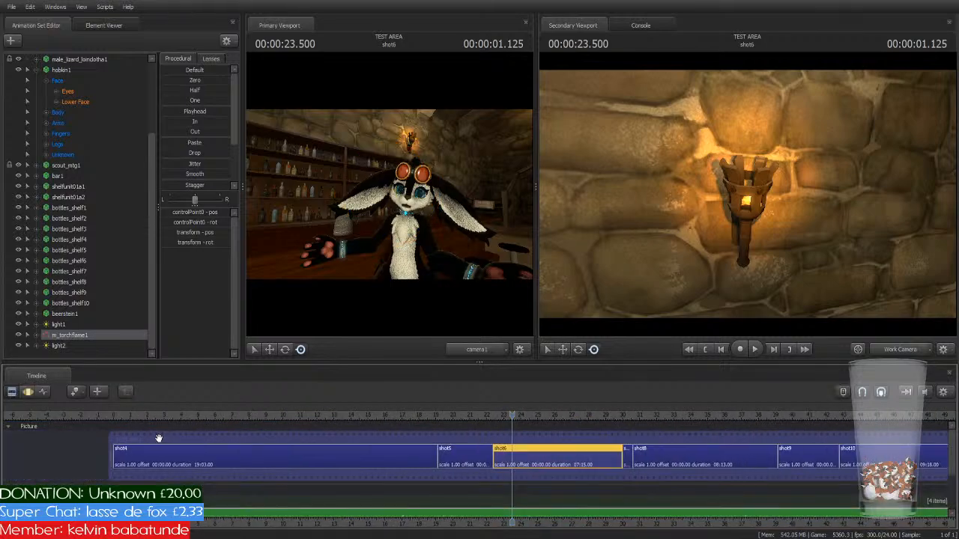
Step: Select shot4 and move the Motion Editor time selection to begin exactly at the shot's start, 0 seconds
{"action": "left_click", "coordinate": [351, 464]}
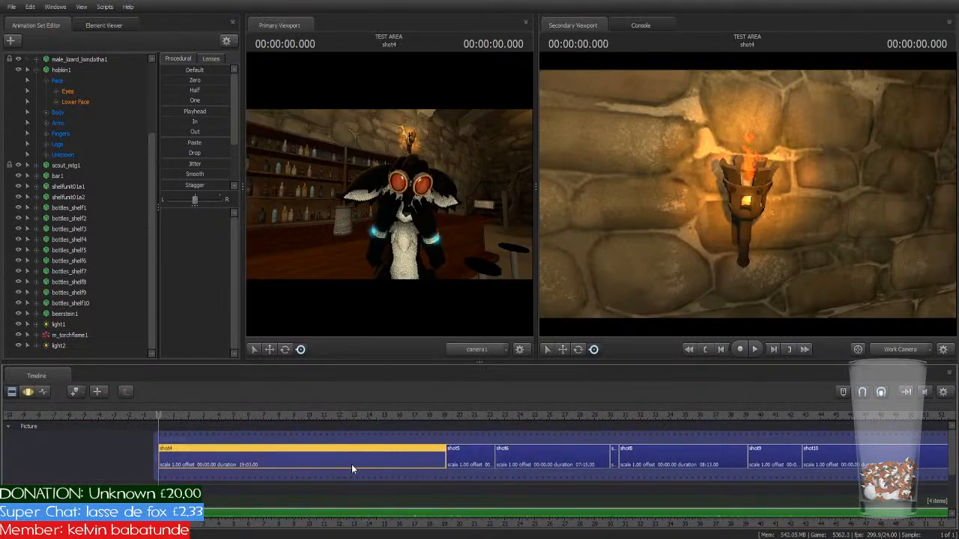
{"action": "left_click", "coordinate": [28, 392]}
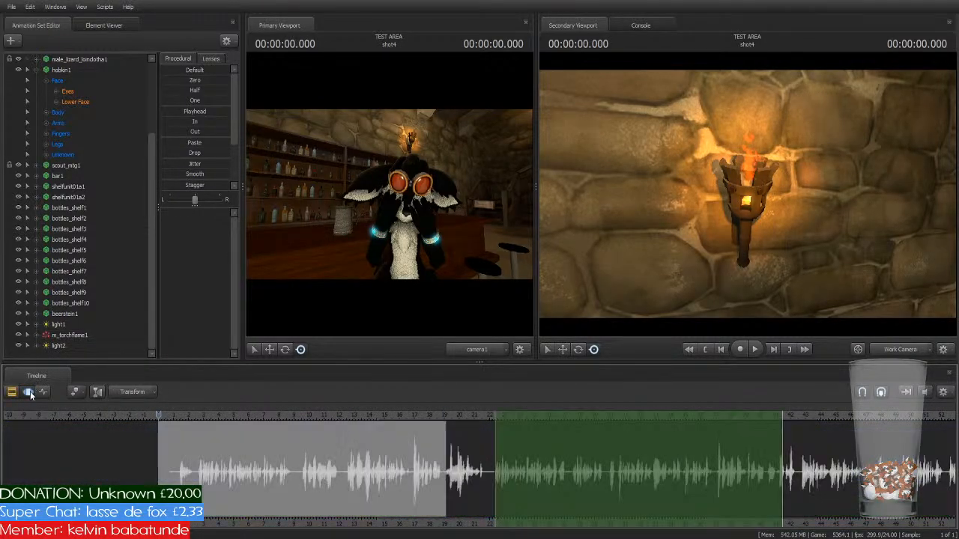
{"action": "left_click_drag", "start_coordinate": [599, 418], "coordinate": [264, 443]}
{"action": "scroll", "coordinate": [263, 444], "scroll_direction": "up", "scroll_amount": 5}
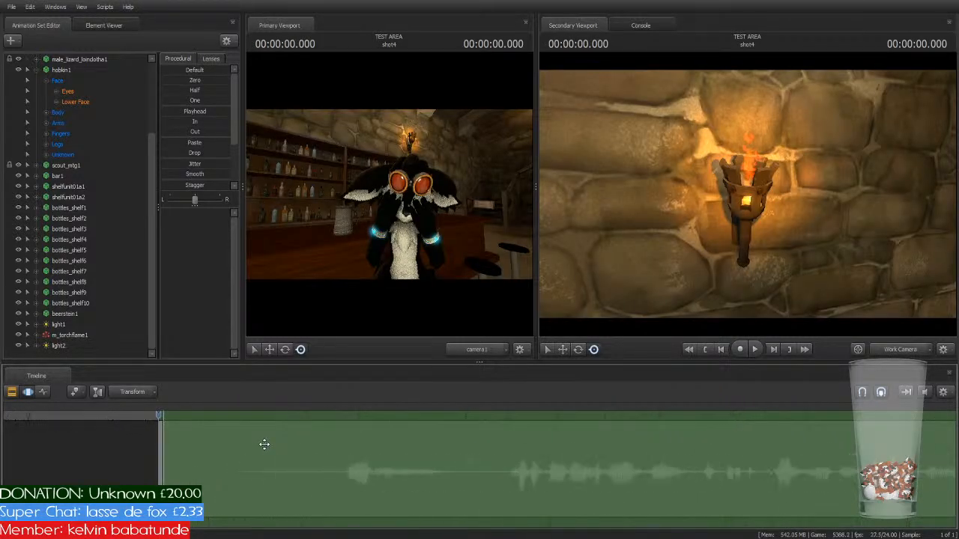
{"action": "scroll", "coordinate": [263, 442], "scroll_direction": "up", "scroll_amount": 4}
{"action": "key", "text": "Right"}
{"action": "key", "text": "Left"}
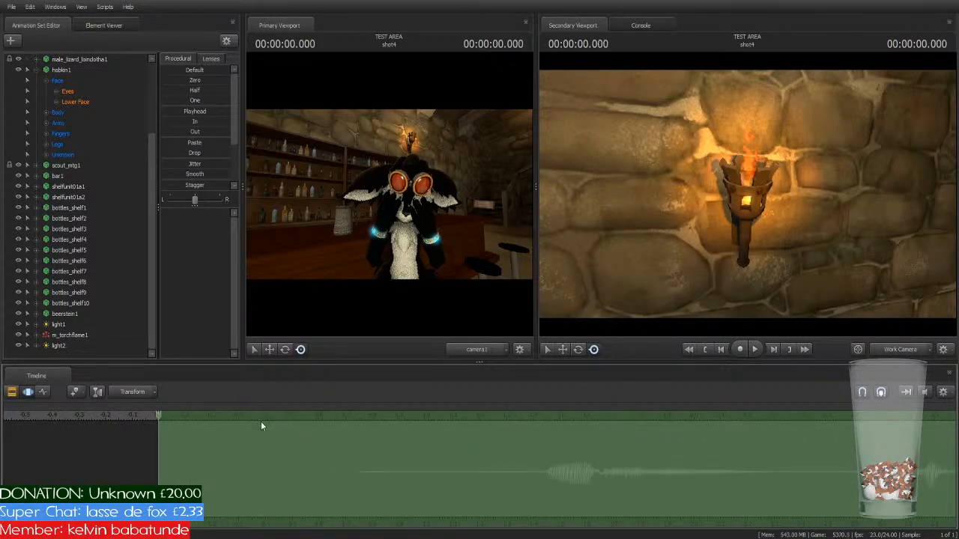
Step: Expand m_torchflame1's controls in shot4 and copy the animation of its transform control
{"action": "left_click", "coordinate": [36, 335]}
{"action": "left_click", "coordinate": [46, 345]}
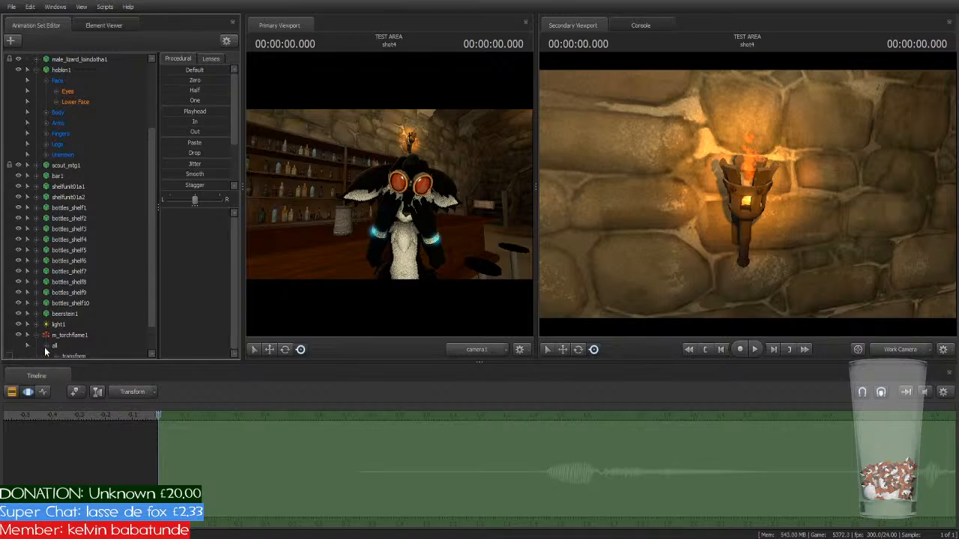
{"action": "left_click", "coordinate": [77, 326]}
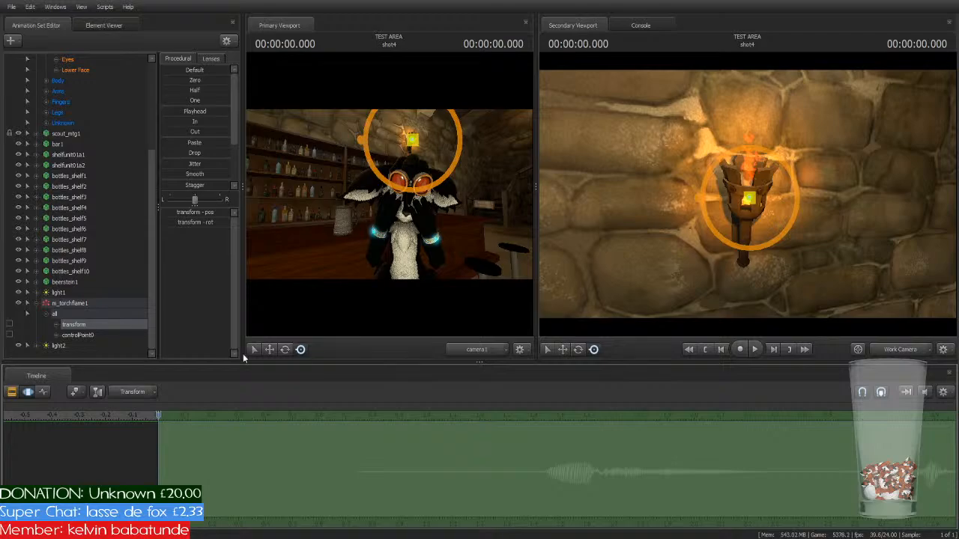
Step: Select shot6 and move the Motion Editor time selection to begin at the shot's start, 22.375 seconds
{"action": "left_click", "coordinate": [30, 392]}
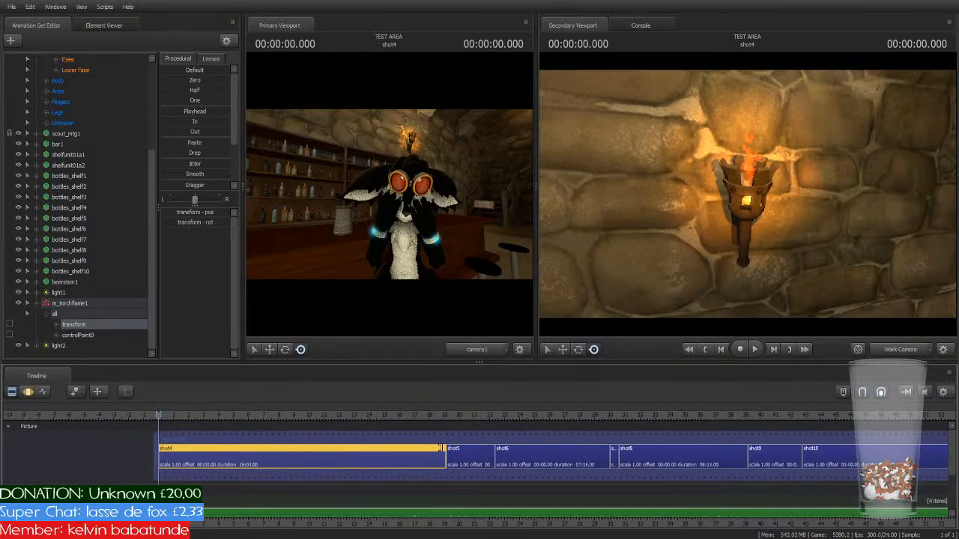
{"action": "key", "text": "space"}
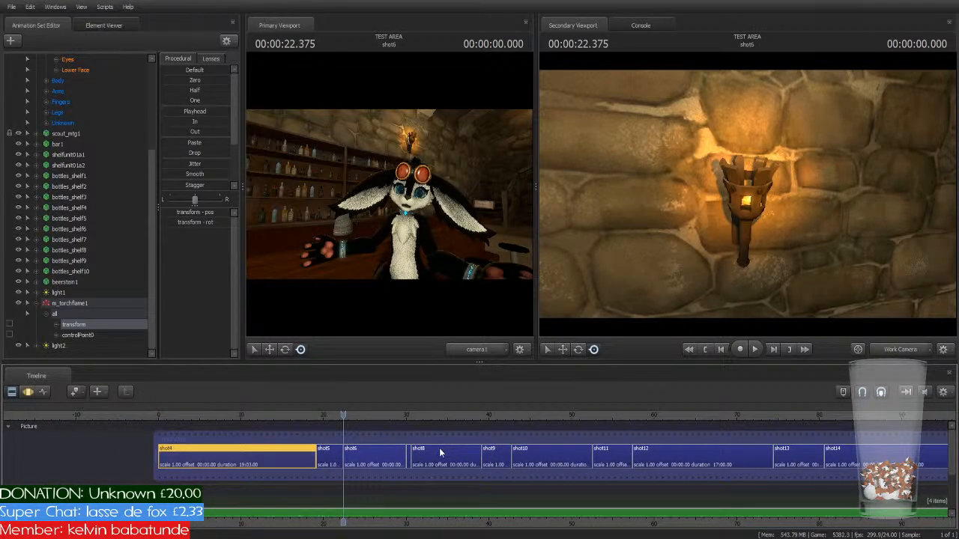
{"action": "left_click", "coordinate": [385, 454]}
{"action": "left_click", "coordinate": [11, 392]}
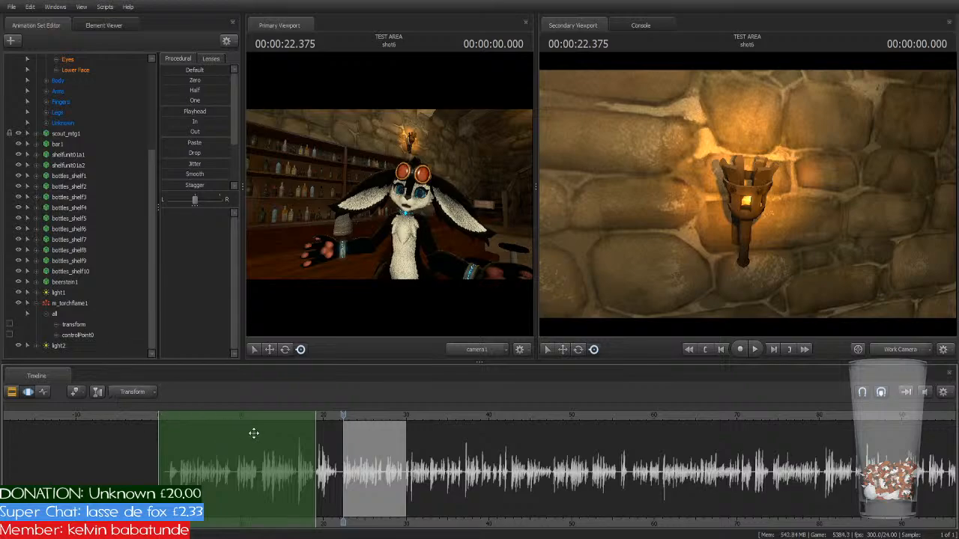
{"action": "left_click_drag", "start_coordinate": [225, 417], "coordinate": [407, 443]}
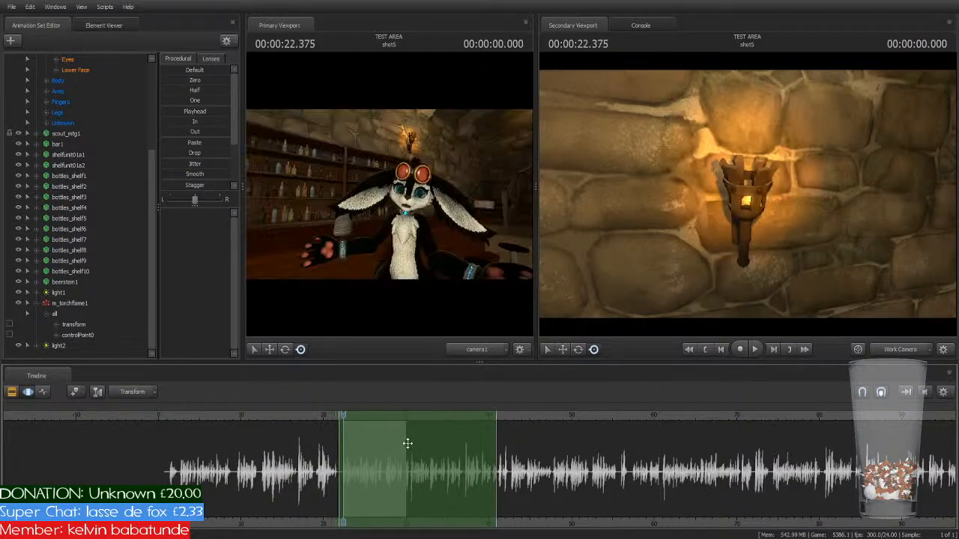
{"action": "scroll", "coordinate": [407, 443], "scroll_direction": "up", "scroll_amount": 5}
{"action": "left_click_drag", "start_coordinate": [370, 416], "coordinate": [384, 417]}
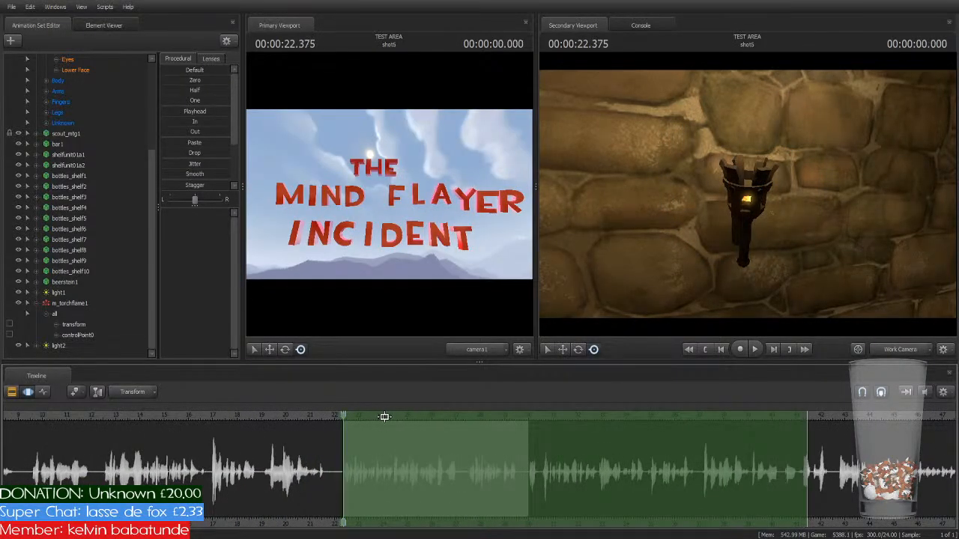
{"action": "scroll", "coordinate": [391, 434], "scroll_direction": "up", "scroll_amount": 3}
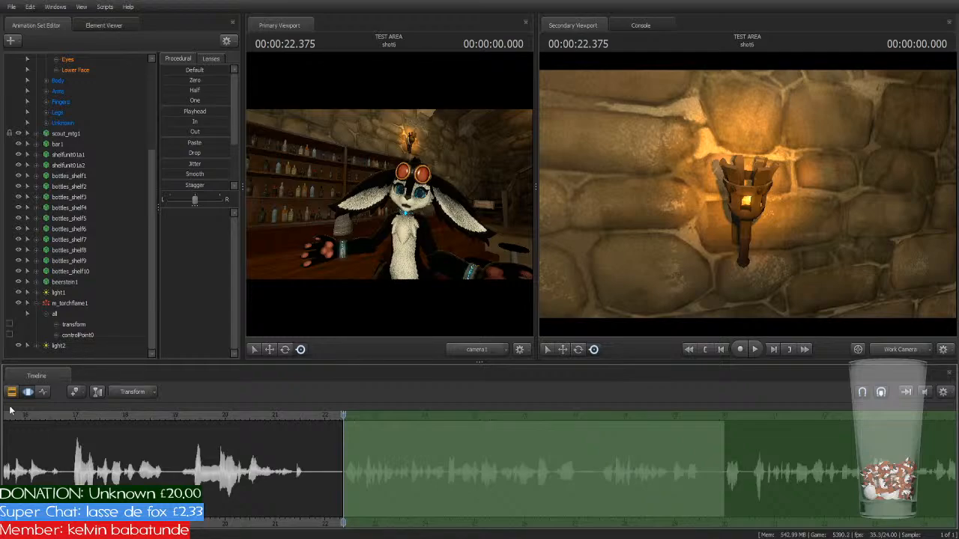
Step: Paste the copied animation onto m_torchflame1's transform in shot6 and scrub to about 25.2 seconds to check it
{"action": "left_click", "coordinate": [12, 392]}
{"action": "left_click", "coordinate": [28, 392]}
{"action": "left_click", "coordinate": [74, 325]}
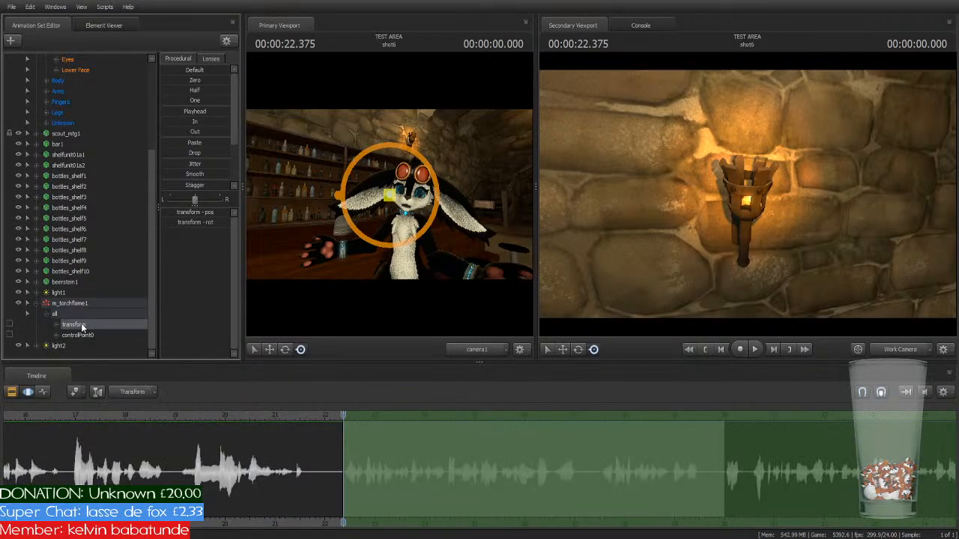
{"action": "left_click", "coordinate": [451, 467]}
{"action": "left_click_drag", "start_coordinate": [357, 421], "coordinate": [484, 436]}
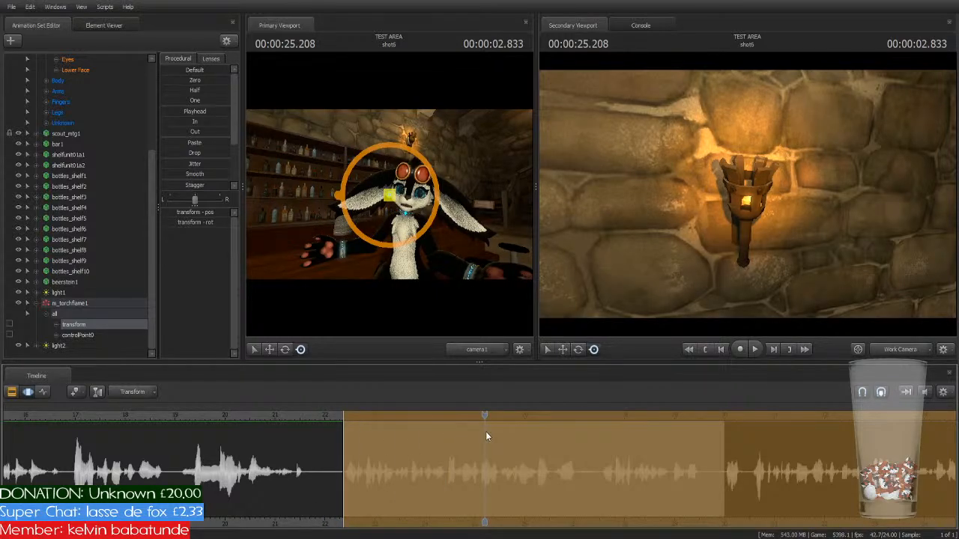
Step: Swing the work camera toward the bar and set the timeFrame duration of shot6's m_torchflame1 to 9999 in the Element Viewer
{"action": "mouse_move", "coordinate": [747, 193]}
{"action": "left_mouse_down"}
{"action": "mouse_move", "coordinate": [681, 244]}
{"action": "mouse_move", "coordinate": [659, 225]}
{"action": "mouse_move", "coordinate": [704, 228]}
{"action": "mouse_move", "coordinate": [737, 217]}
{"action": "mouse_move", "coordinate": [746, 197]}
{"action": "left_mouse_up"}
{"action": "key", "text": "s"}
{"action": "key", "text": "a"}
{"action": "left_click", "coordinate": [75, 303]}
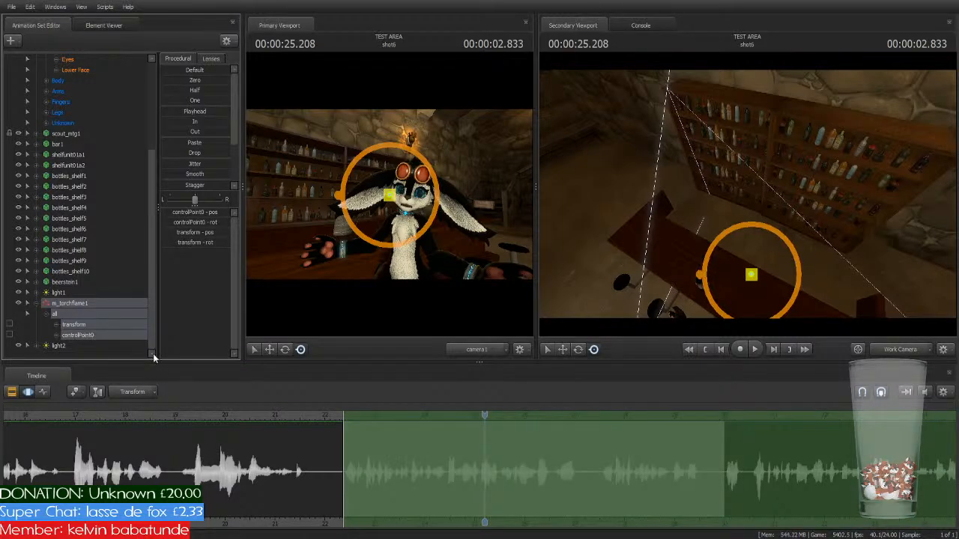
{"action": "left_click", "coordinate": [220, 374]}
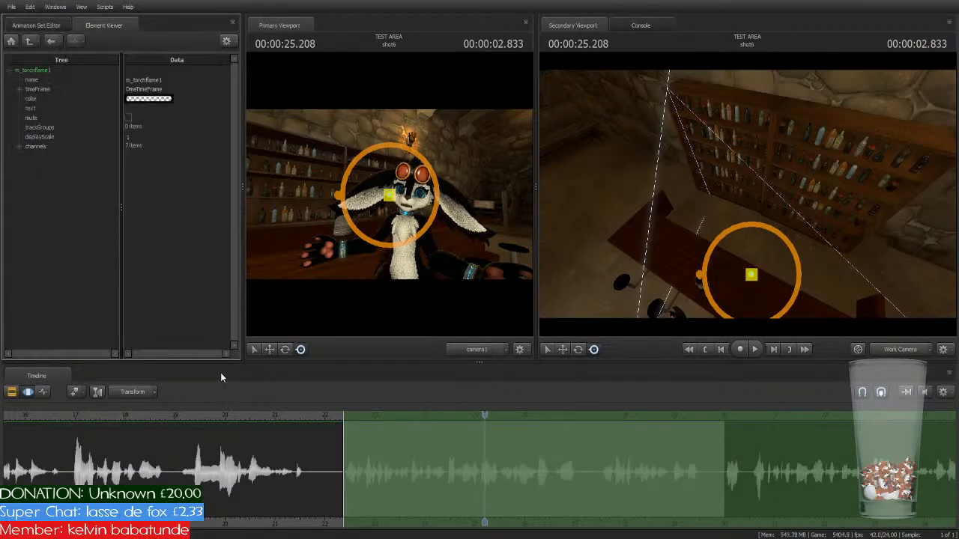
{"action": "left_click", "coordinate": [19, 90]}
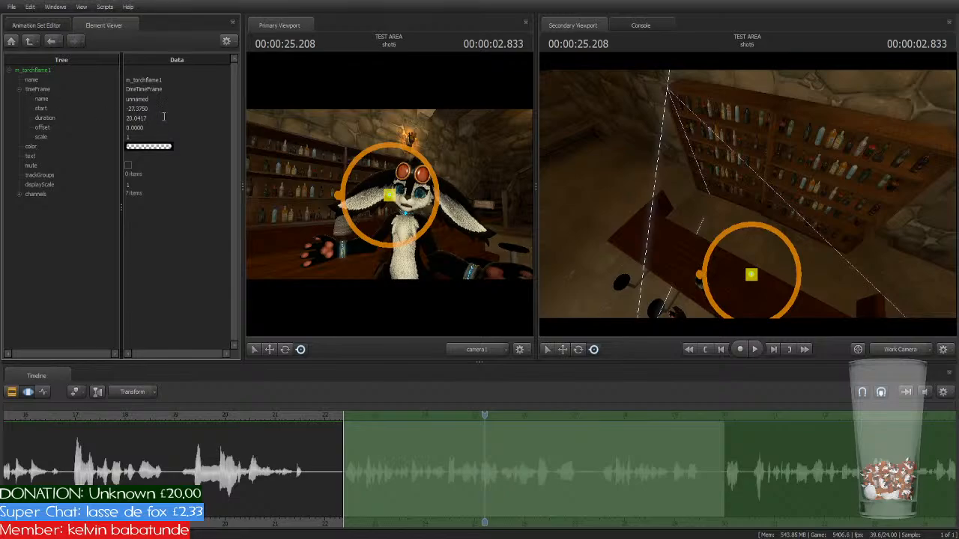
{"action": "left_click", "coordinate": [102, 116]}
{"action": "type", "text": "9999"}
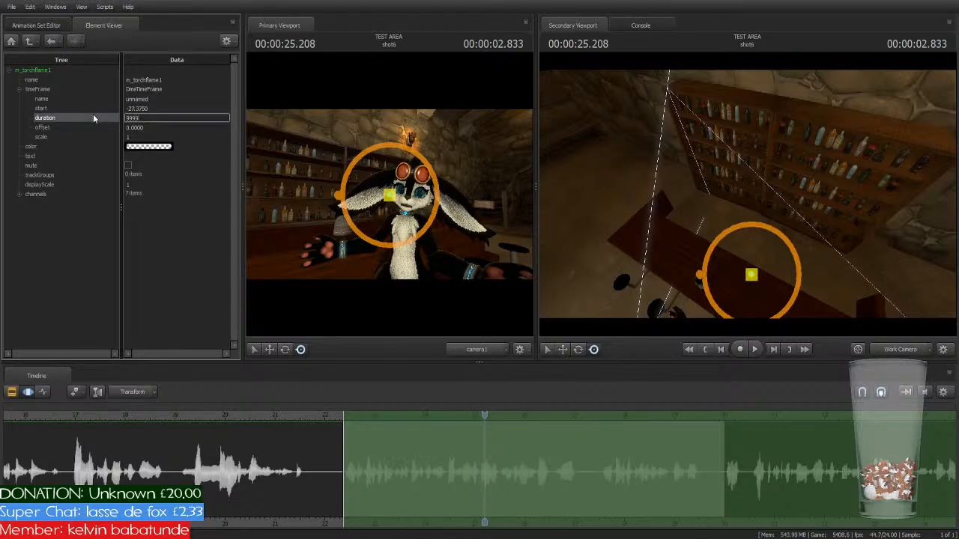
{"action": "key", "text": "Return"}
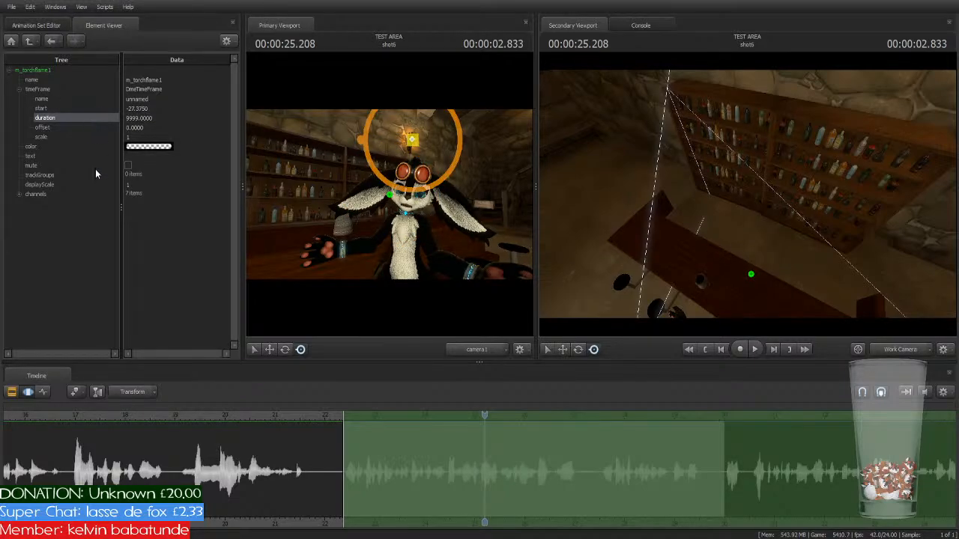
Step: Play back shot6 into shot7, to about 30.5 seconds, to check the torch flame
{"action": "left_click", "coordinate": [33, 25]}
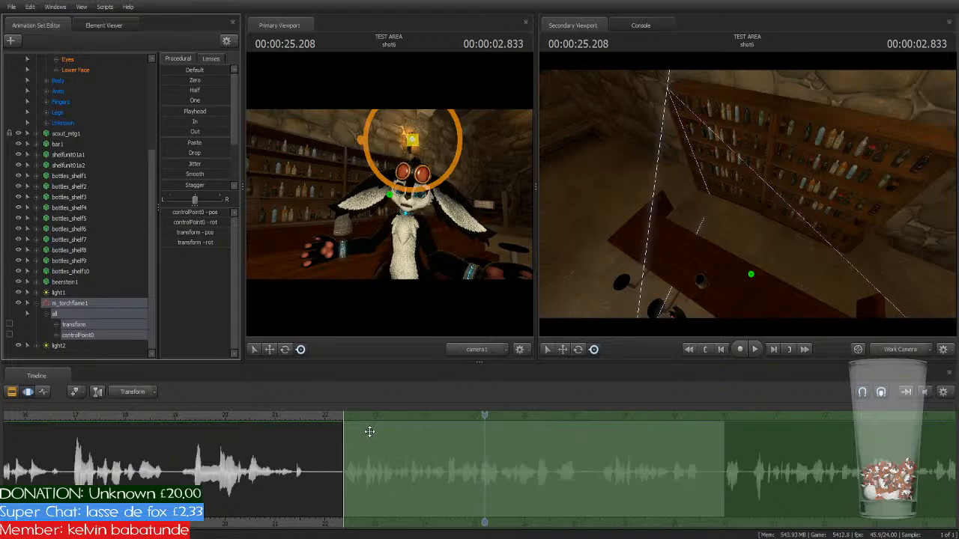
{"action": "left_click", "coordinate": [327, 409]}
{"action": "key", "text": "space"}
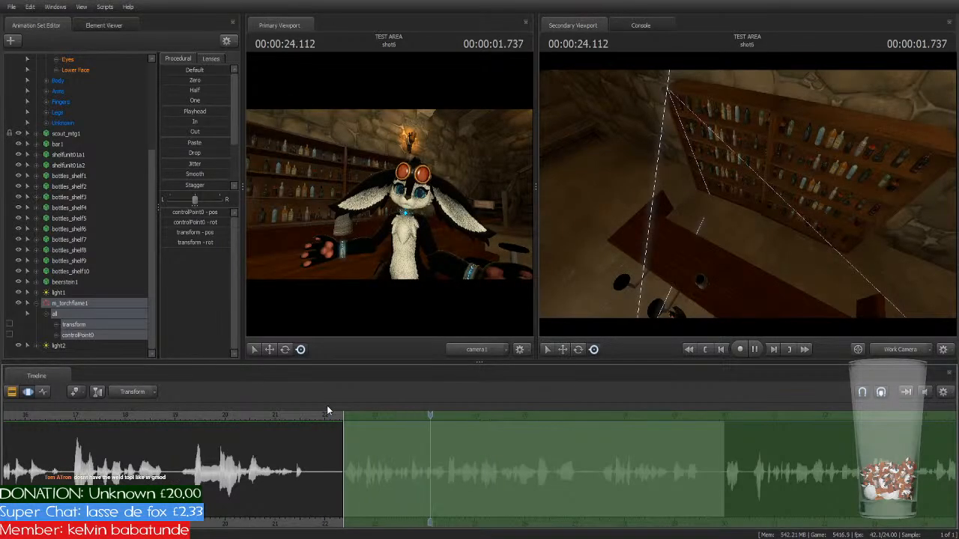
{"action": "scroll", "coordinate": [601, 467], "scroll_direction": "down", "scroll_amount": 4}
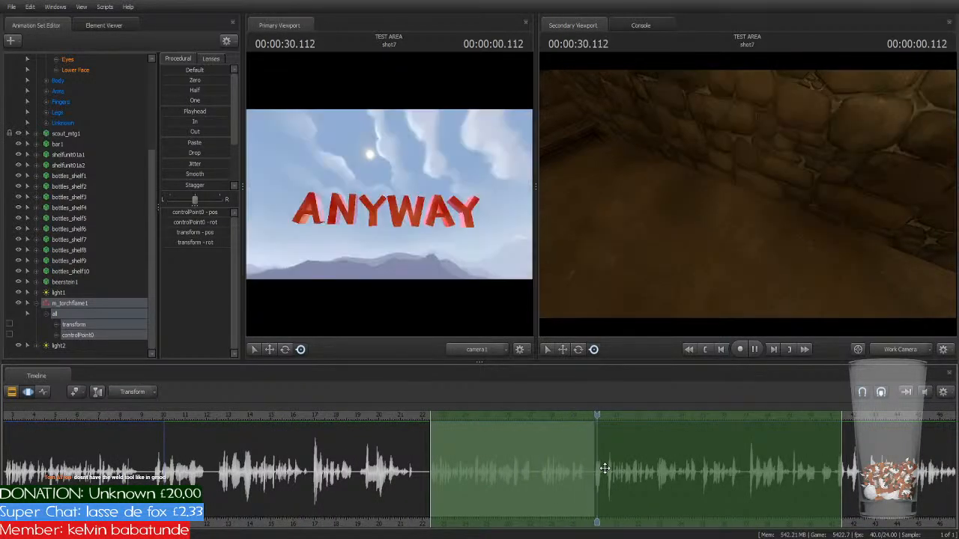
{"action": "key", "text": "space"}
Step: Select shot8 and set its m_torchflame1 timeFrame duration to 9999 in the Element Viewer
{"action": "left_click", "coordinate": [12, 392]}
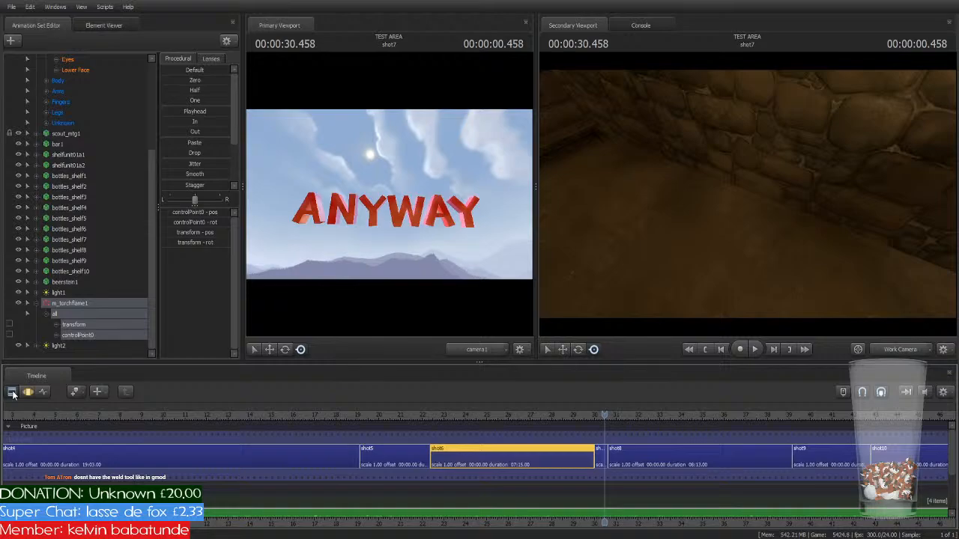
{"action": "left_click", "coordinate": [642, 463]}
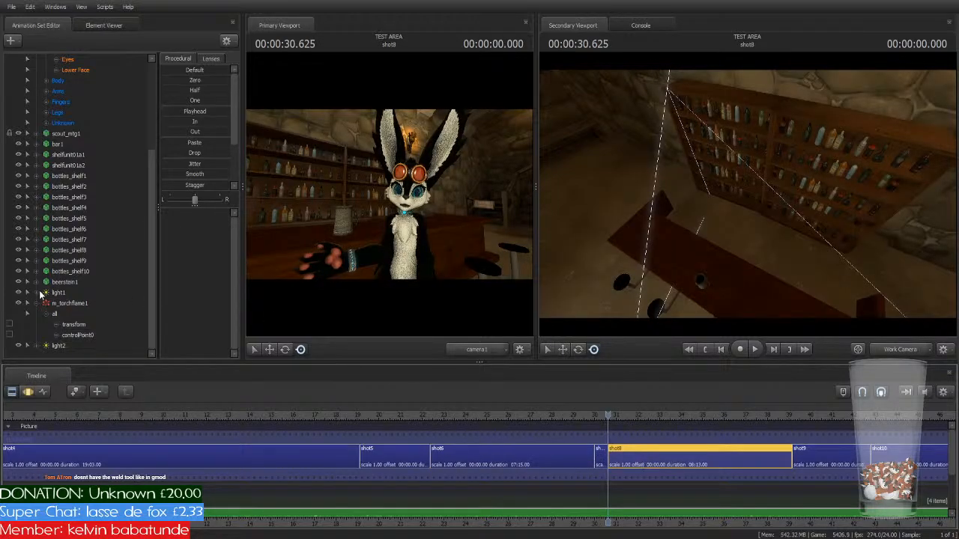
{"action": "left_click", "coordinate": [77, 305]}
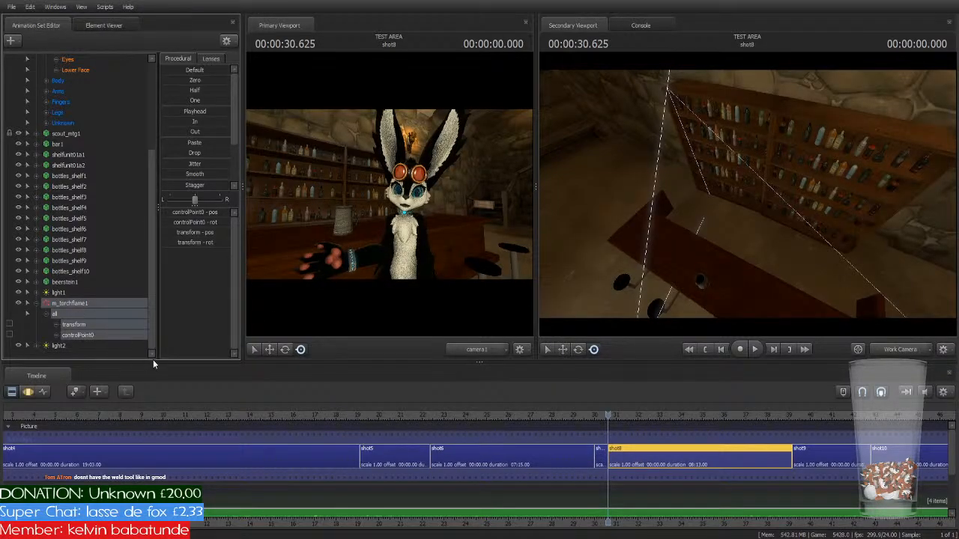
{"action": "left_click", "coordinate": [218, 372]}
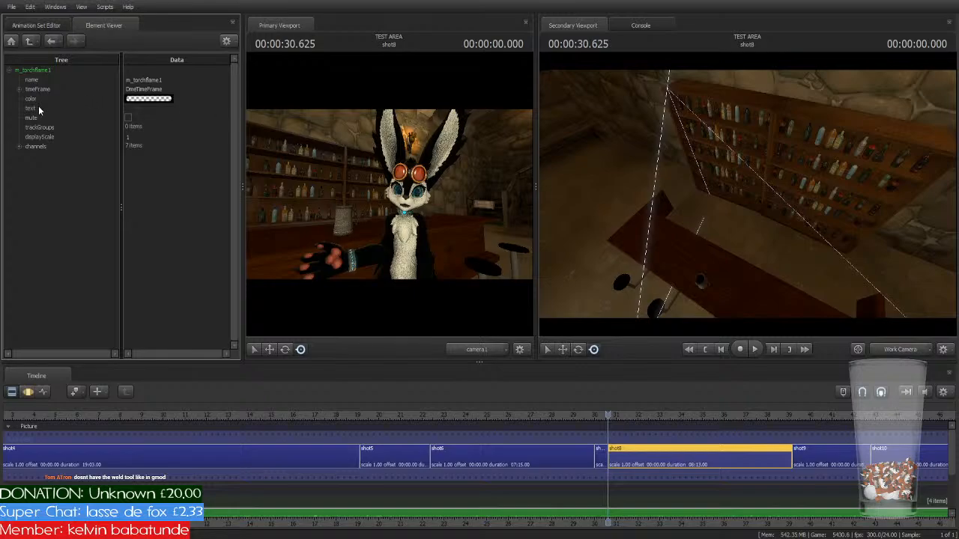
{"action": "left_click", "coordinate": [19, 90]}
{"action": "double_click", "coordinate": [169, 118]}
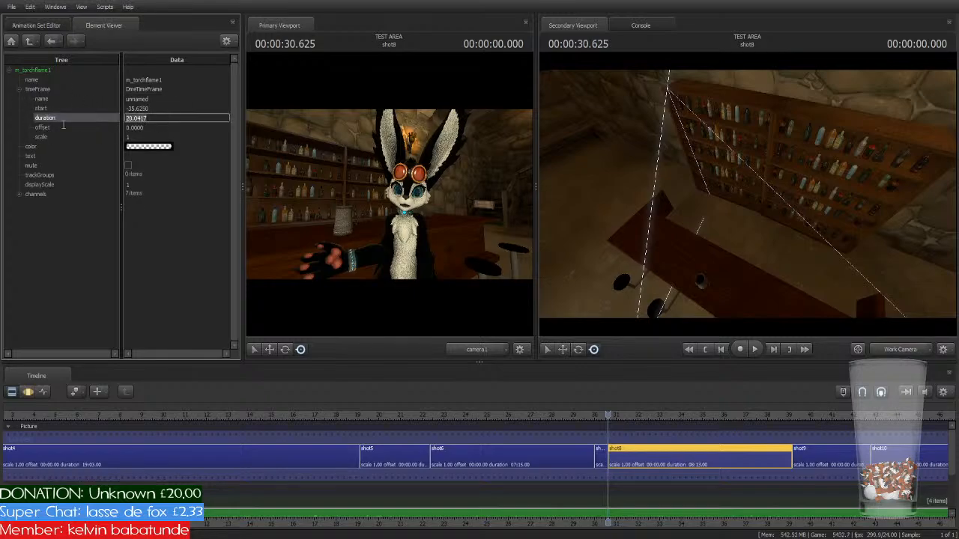
{"action": "type", "text": "9999"}
{"action": "key", "text": "Return"}
Step: Paste the copied animation onto m_torchflame1's transform in shot8 and play it back in the Motion Editor
{"action": "left_click", "coordinate": [37, 25]}
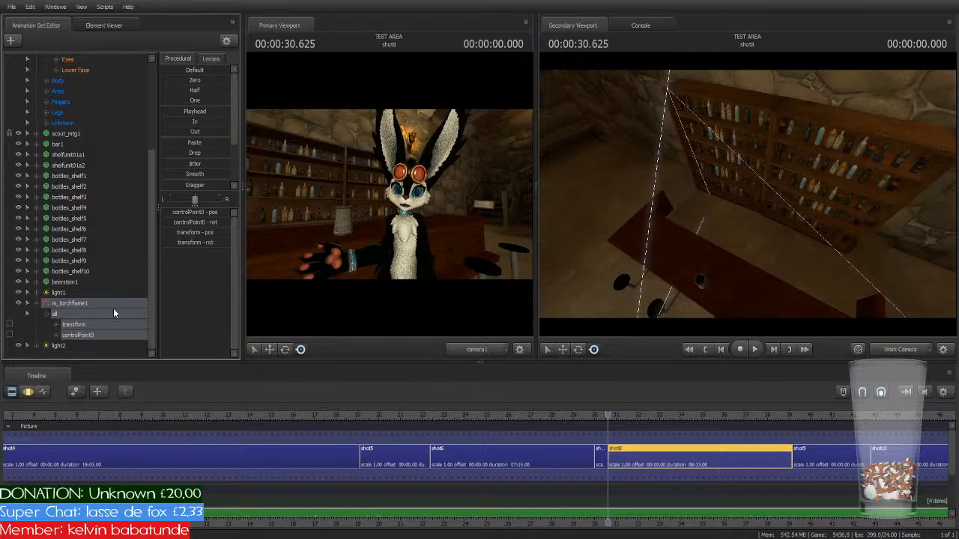
{"action": "left_click", "coordinate": [29, 392]}
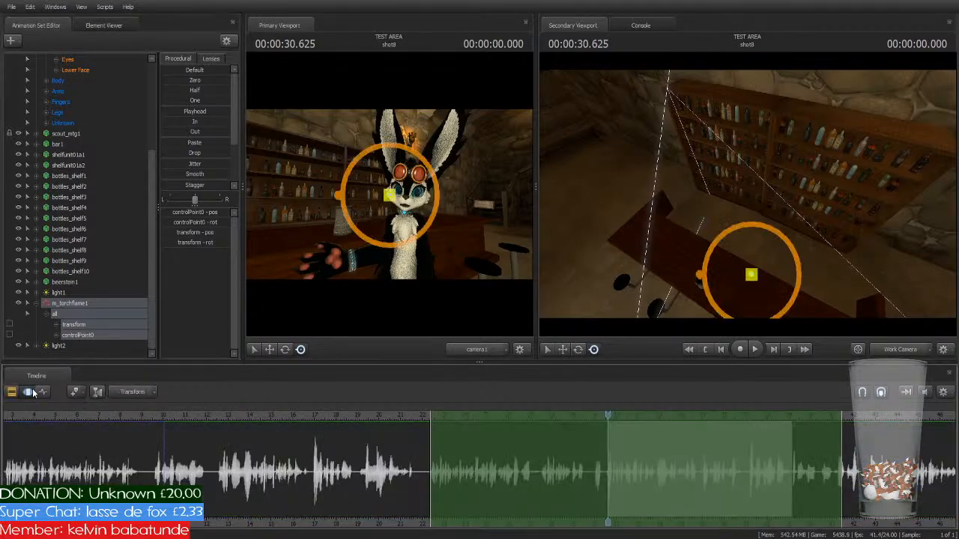
{"action": "left_click", "coordinate": [87, 328]}
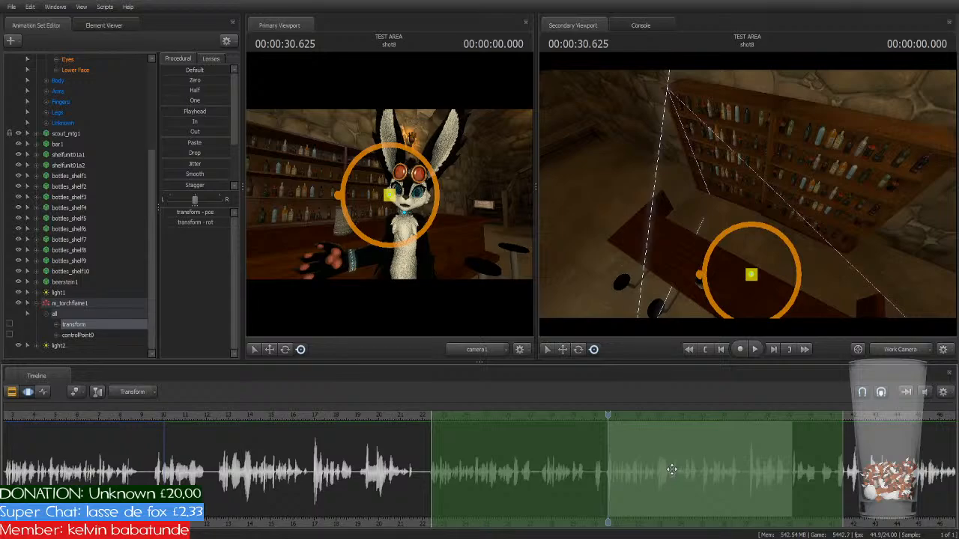
{"action": "key", "text": "ctrl+v"}
{"action": "key", "text": "space"}
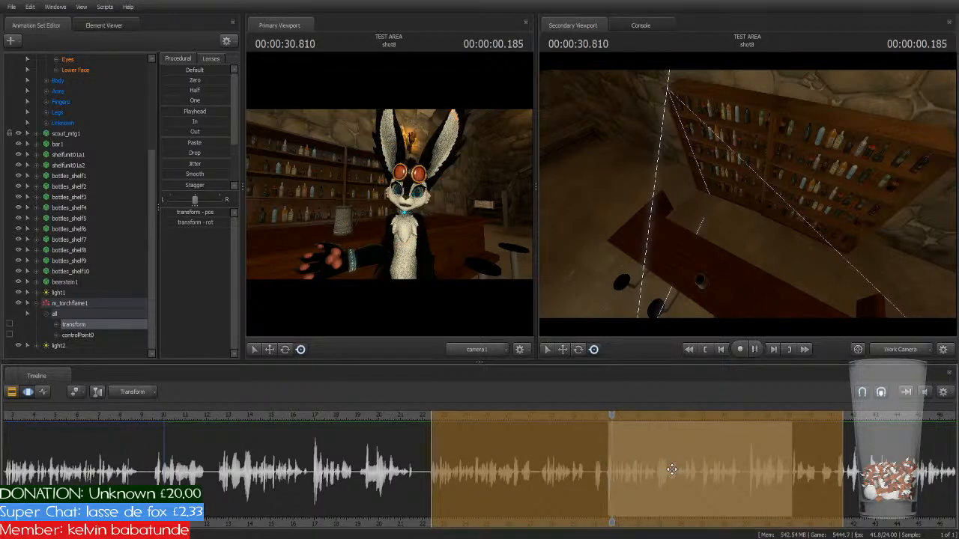
Step: Select m_torchflame1 and play from about 28.6 seconds in shot6 into shot8 to compare the flame between shots
{"action": "left_click", "coordinate": [83, 303]}
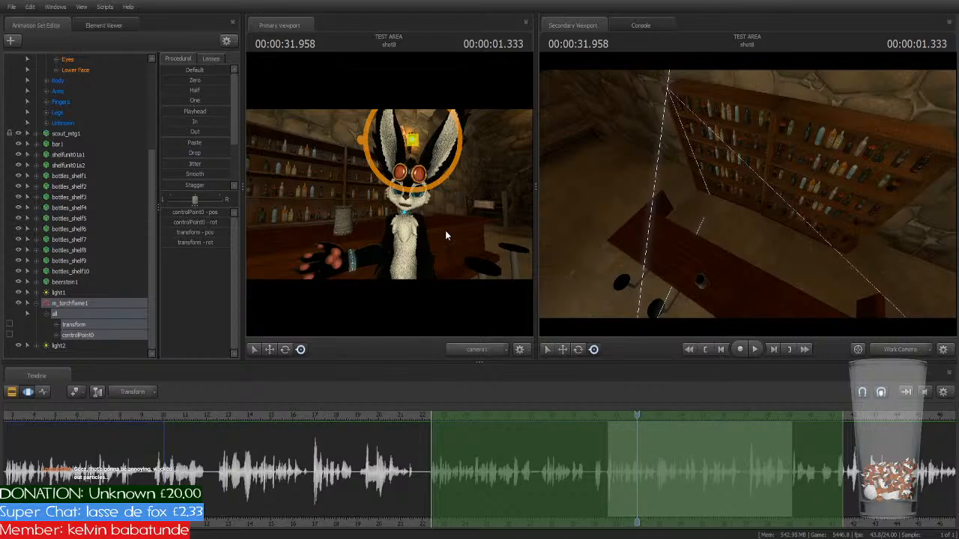
{"action": "left_click", "coordinate": [554, 413]}
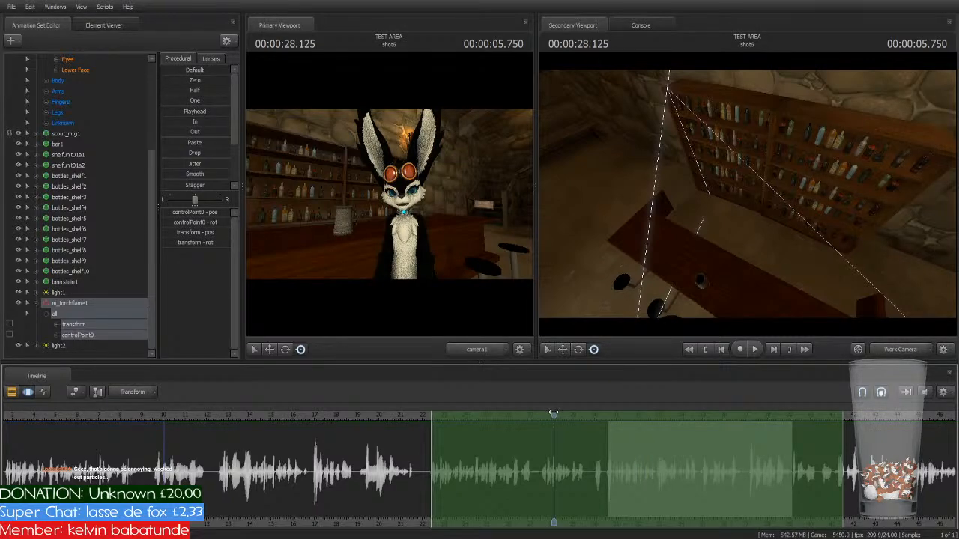
{"action": "mouse_move", "coordinate": [554, 413]}
{"action": "left_mouse_down"}
{"action": "mouse_move", "coordinate": [406, 416]}
{"action": "mouse_move", "coordinate": [563, 422]}
{"action": "left_mouse_up"}
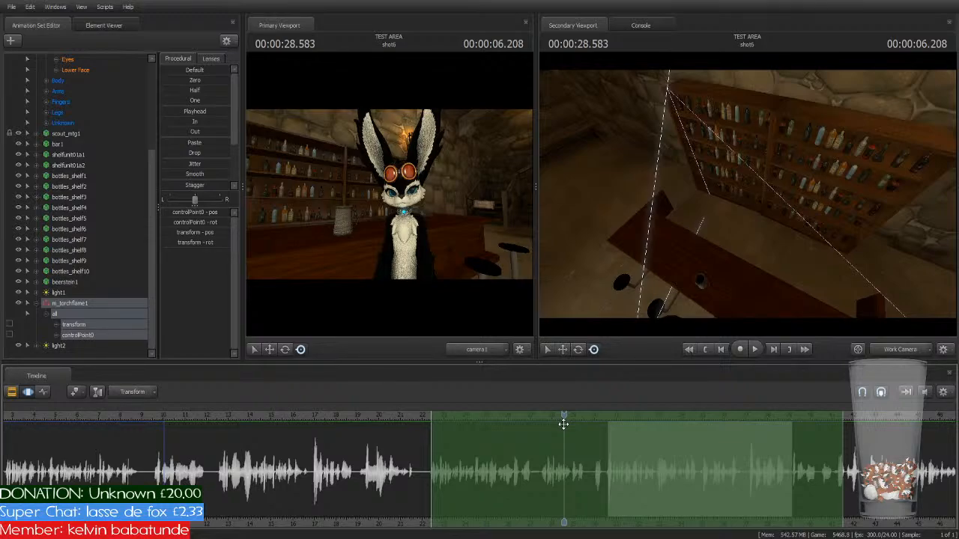
{"action": "key", "text": "space"}
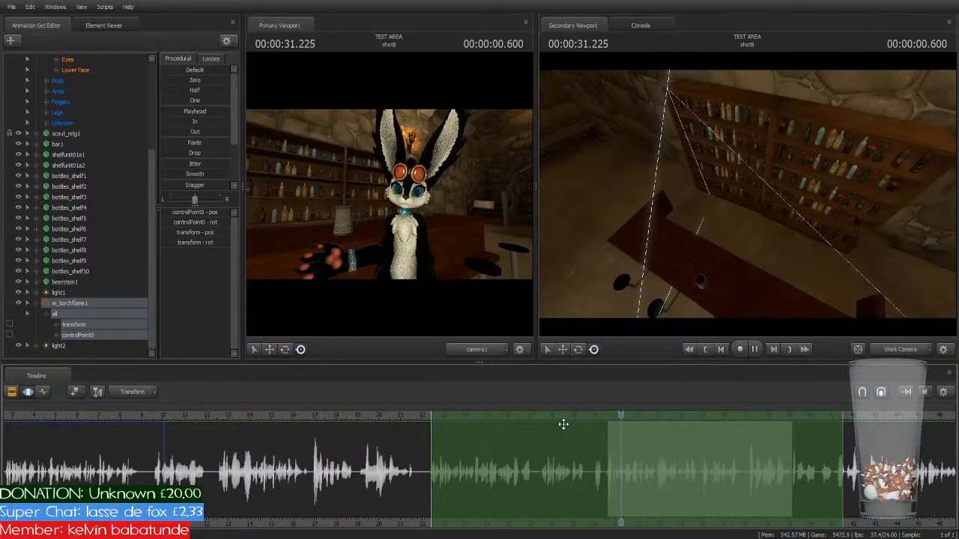
Step: Play back the cuts between shot6, shot7 and shot8 and on into shot9 to check the torch flame
{"action": "key", "text": "space"}
{"action": "key", "text": "Left"}
{"action": "key", "text": "space"}
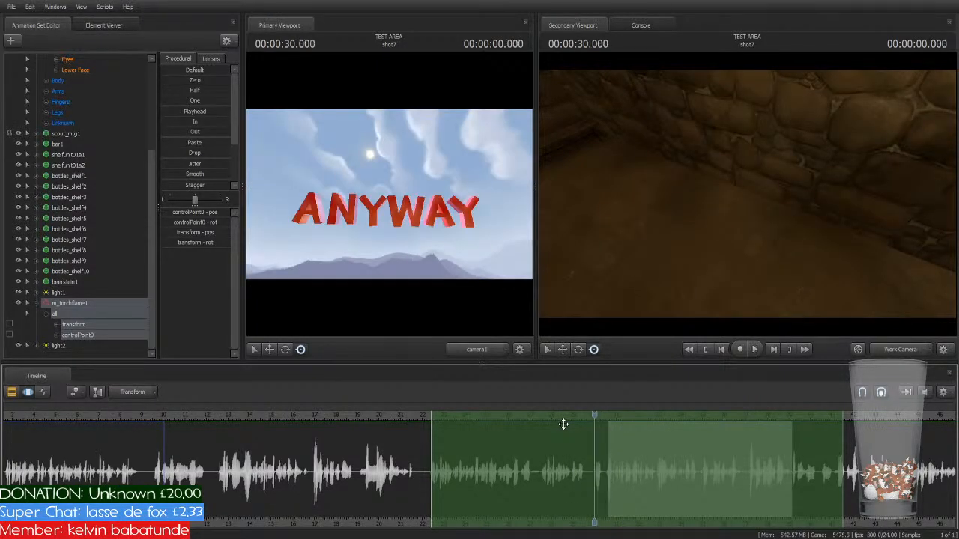
{"action": "key", "text": "Up"}
{"action": "key", "text": "Up"}
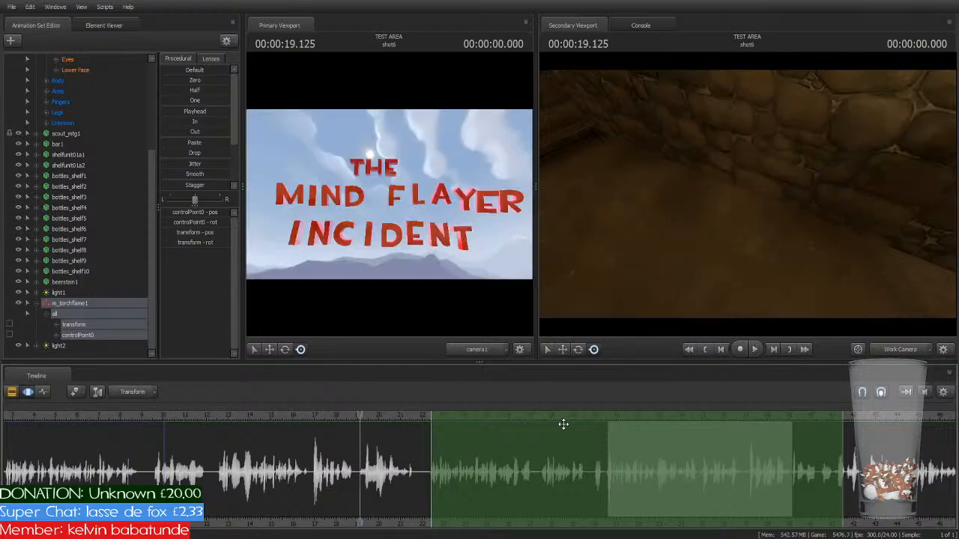
{"action": "key", "text": "Up"}
{"action": "key", "text": "space"}
{"action": "key", "text": "space"}
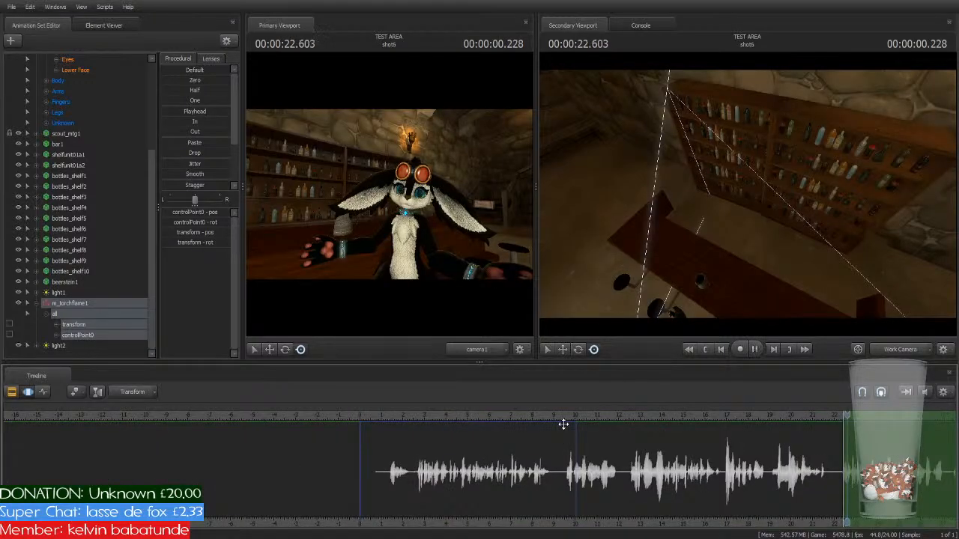
{"action": "key", "text": "Down"}
{"action": "key", "text": "space"}
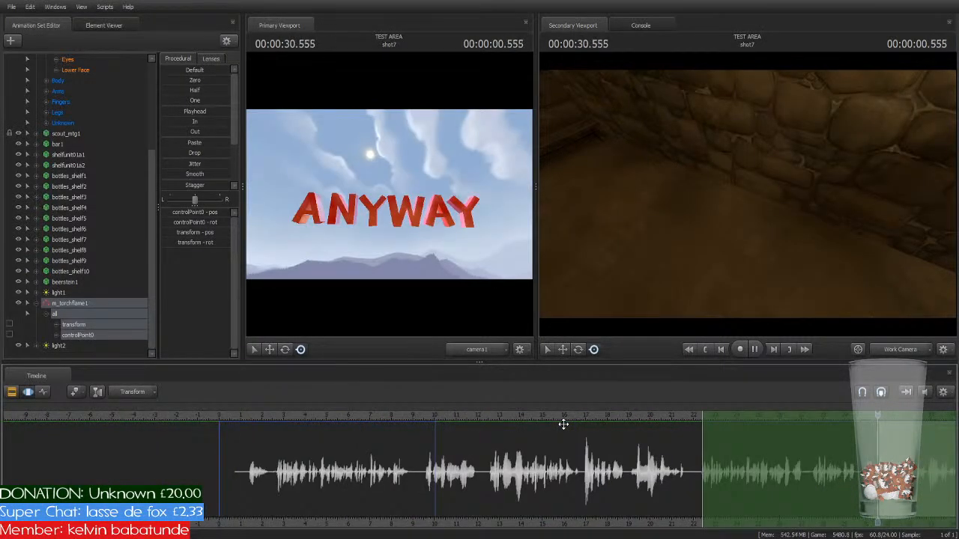
{"action": "scroll", "coordinate": [563, 424], "scroll_direction": "down", "scroll_amount": 1}
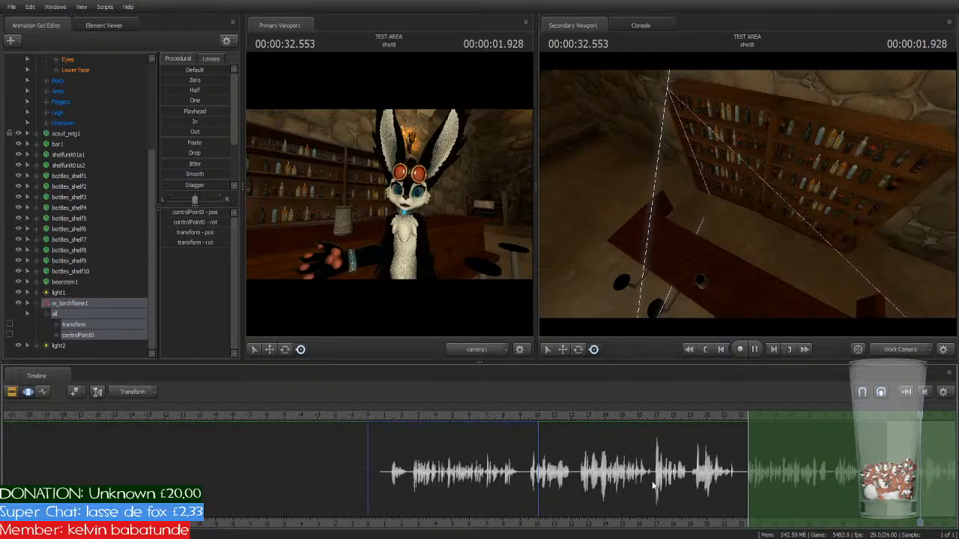
{"action": "middle_click_drag", "start_coordinate": [727, 525], "coordinate": [306, 449]}
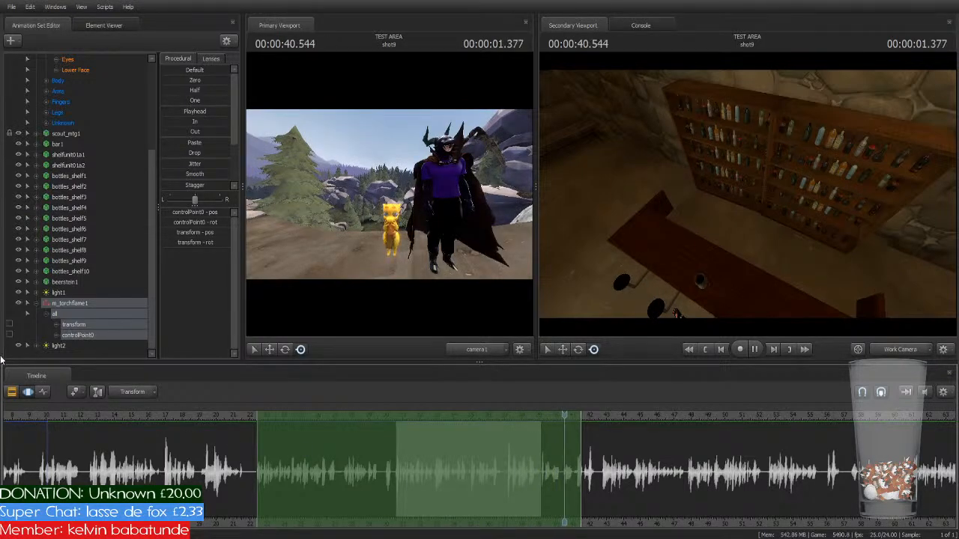
Step: Select shot12 in the Clip Editor and select its m_torchflame1 in the Motion Editor
{"action": "left_click", "coordinate": [11, 392]}
{"action": "scroll", "coordinate": [644, 507], "scroll_direction": "down", "scroll_amount": 1}
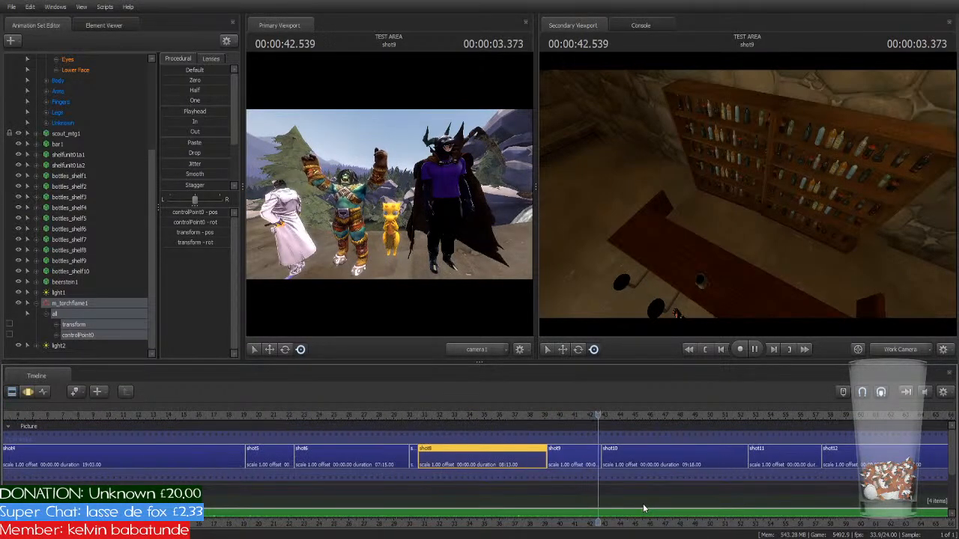
{"action": "key", "text": "space"}
{"action": "key", "text": "Down"}
{"action": "key", "text": "Down"}
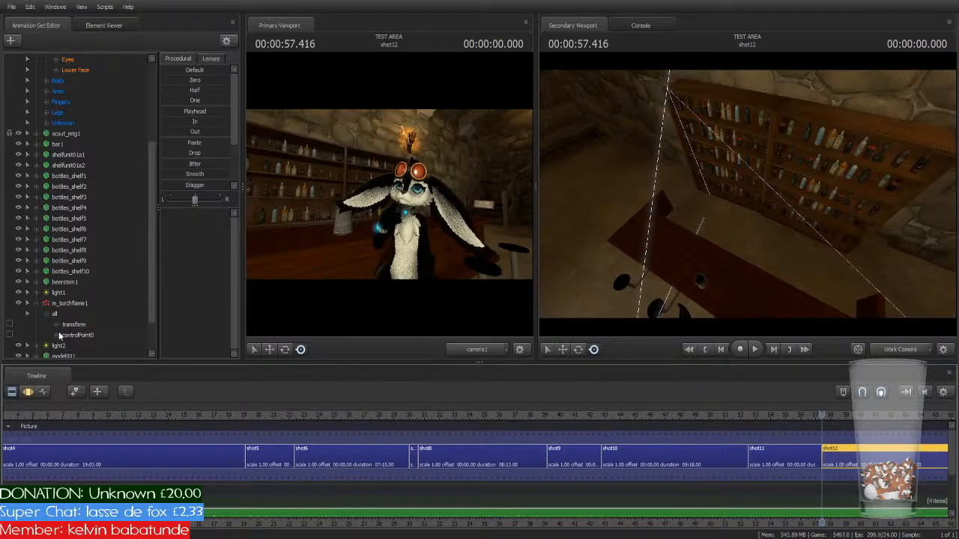
{"action": "left_click", "coordinate": [28, 391]}
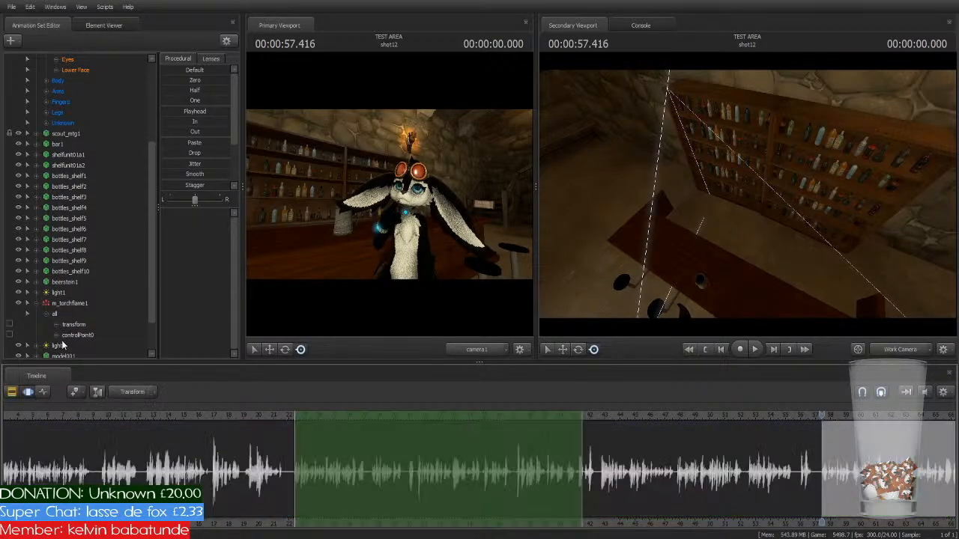
{"action": "left_click", "coordinate": [84, 313]}
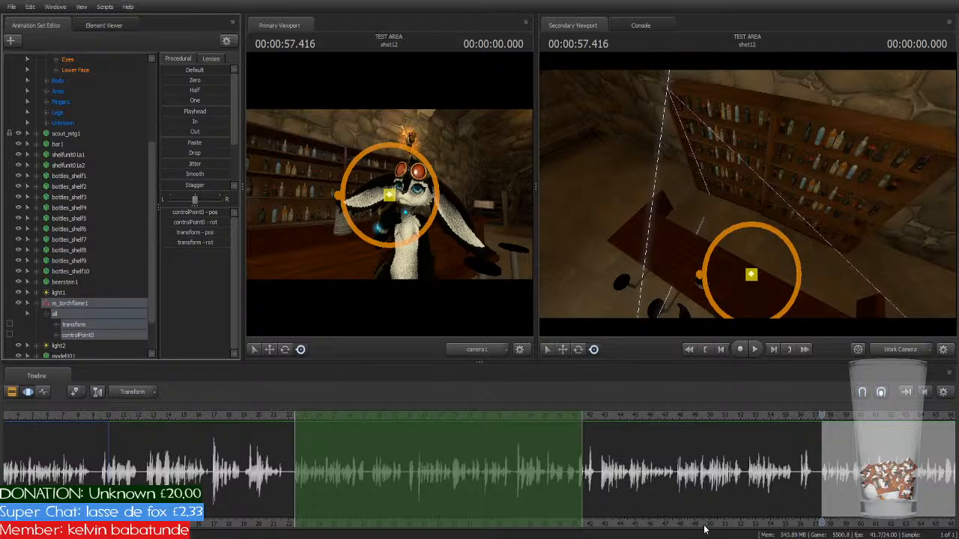
Step: Move the time selection along the timeline so that it spans all of shot12
{"action": "middle_click_drag", "start_coordinate": [704, 530], "coordinate": [466, 517]}
{"action": "left_click_drag", "start_coordinate": [222, 414], "coordinate": [733, 423]}
{"action": "scroll", "coordinate": [692, 458], "scroll_direction": "up", "scroll_amount": 4}
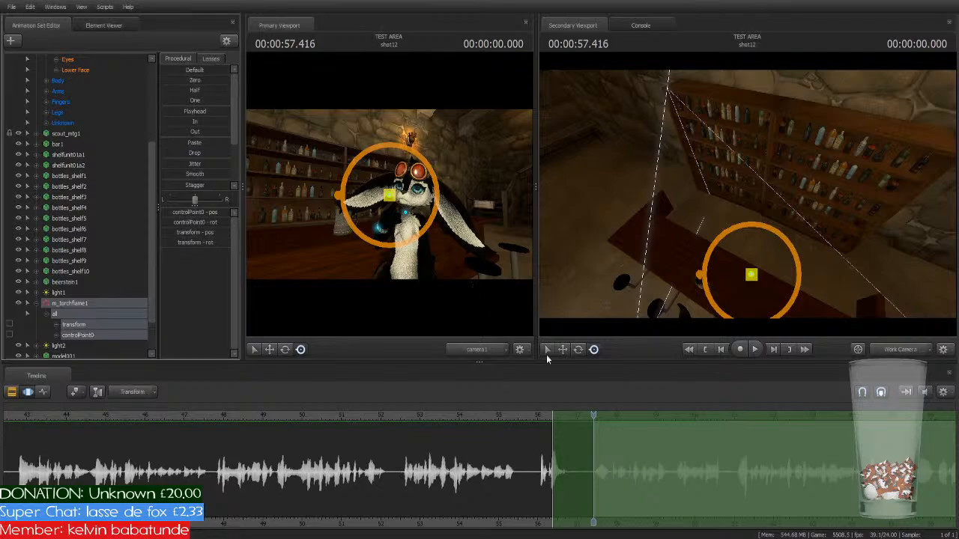
{"action": "scroll", "coordinate": [693, 468], "scroll_direction": "down", "scroll_amount": 5}
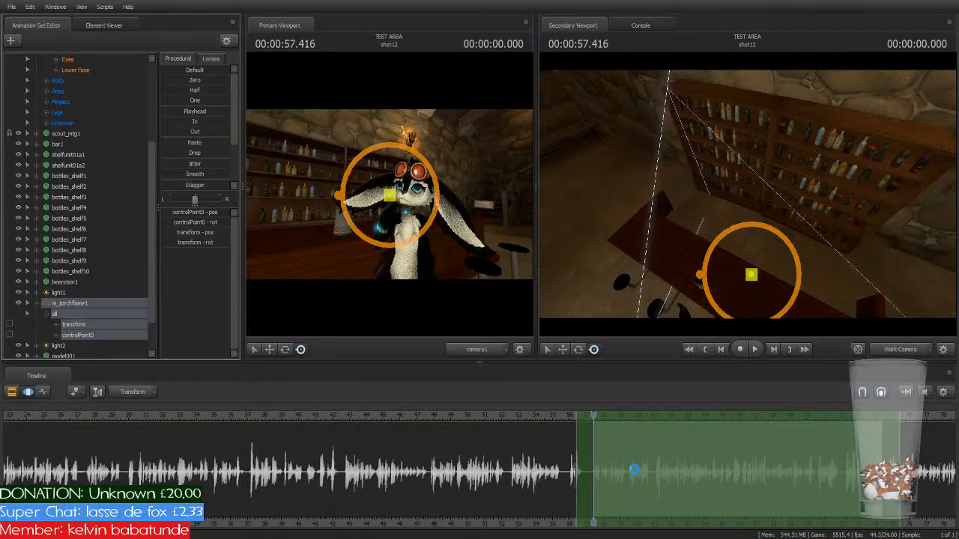
{"action": "scroll", "coordinate": [633, 469], "scroll_direction": "up", "scroll_amount": 2}
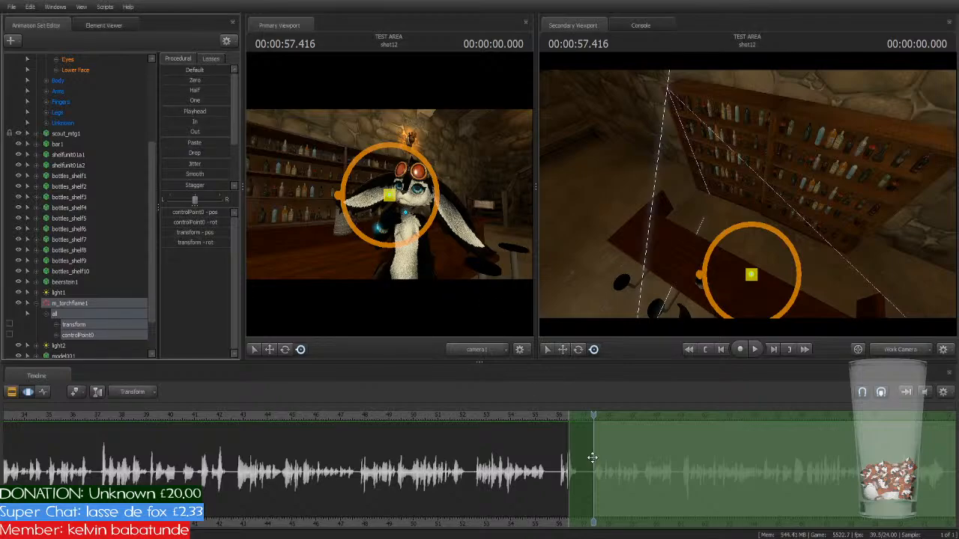
{"action": "middle_click_drag", "start_coordinate": [591, 519], "coordinate": [413, 484]}
{"action": "scroll", "coordinate": [542, 471], "scroll_direction": "down", "scroll_amount": 2}
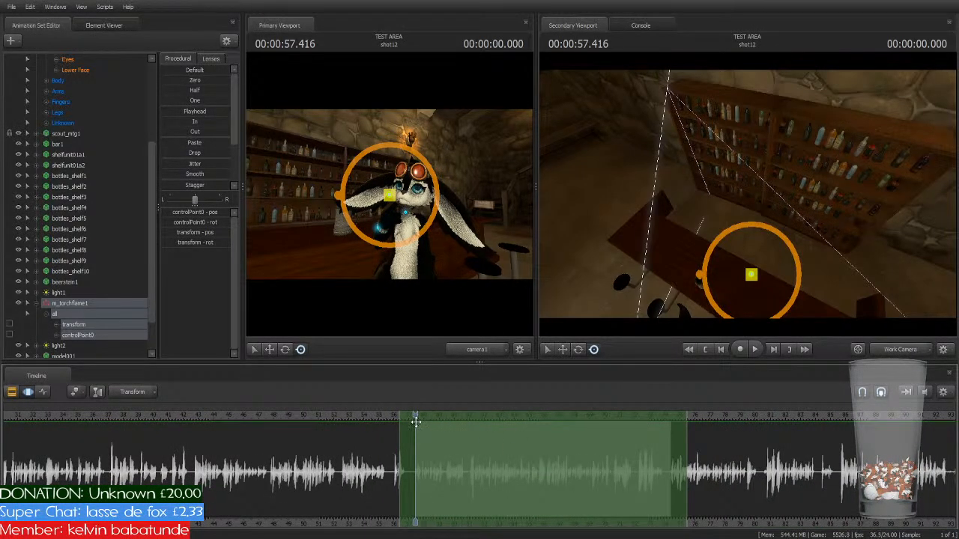
Step: Play from the end of shot11 into shot12 to check the torch flame at the cut
{"action": "left_click_drag", "start_coordinate": [413, 416], "coordinate": [403, 415]}
{"action": "key", "text": "space"}
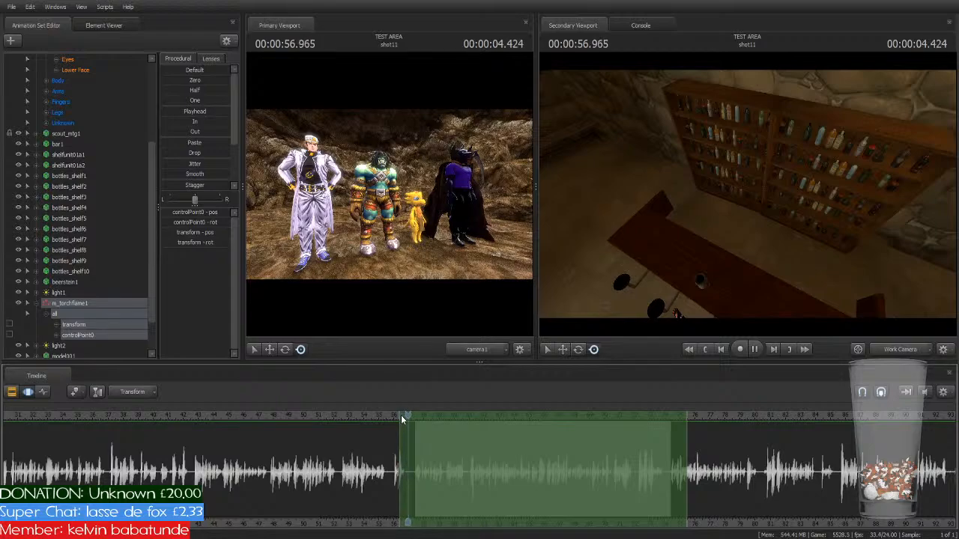
{"action": "key", "text": "space"}
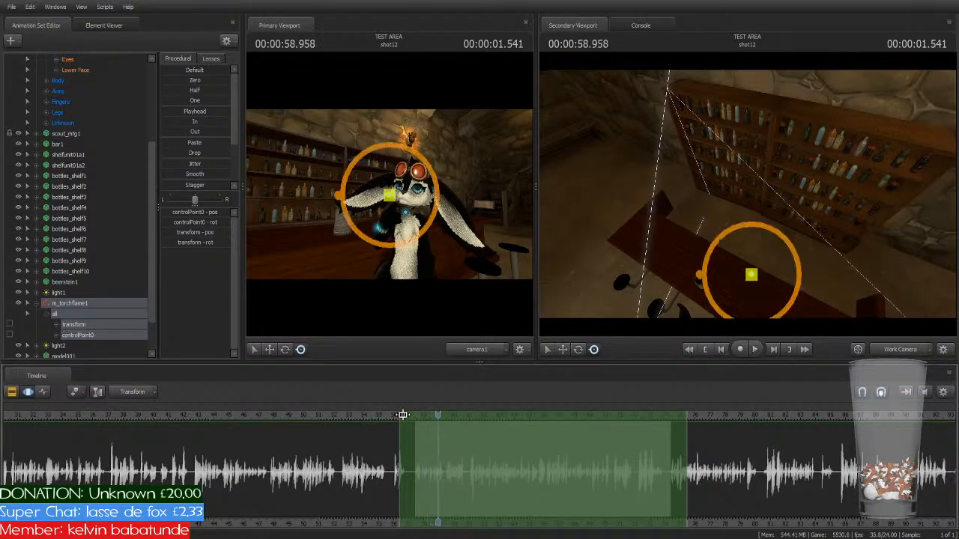
Step: Paste the copied animation onto m_torchflame1's transform in shot12 and set its timeFrame duration to 9999 in the Element Viewer
{"action": "left_click", "coordinate": [96, 324]}
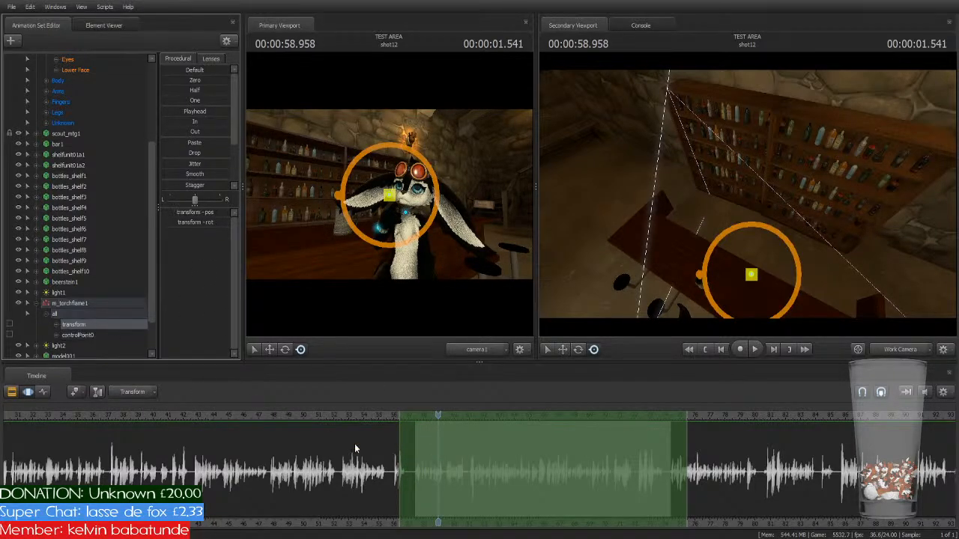
{"action": "left_click", "coordinate": [531, 464]}
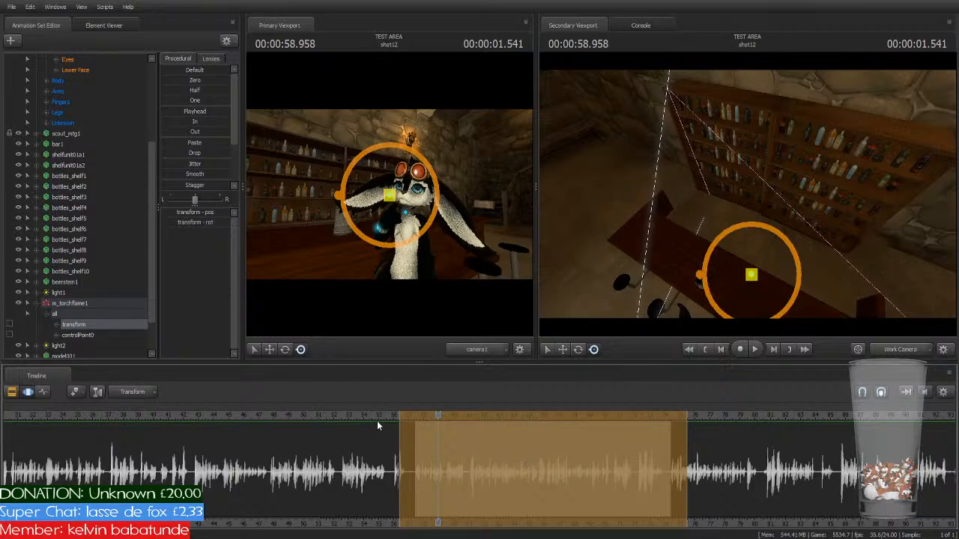
{"action": "left_click", "coordinate": [97, 304]}
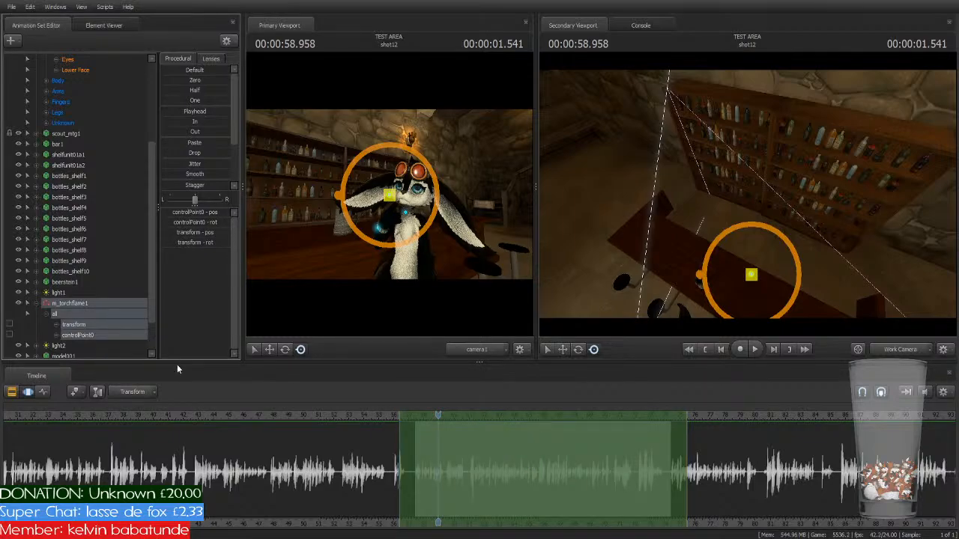
{"action": "left_click", "coordinate": [250, 376]}
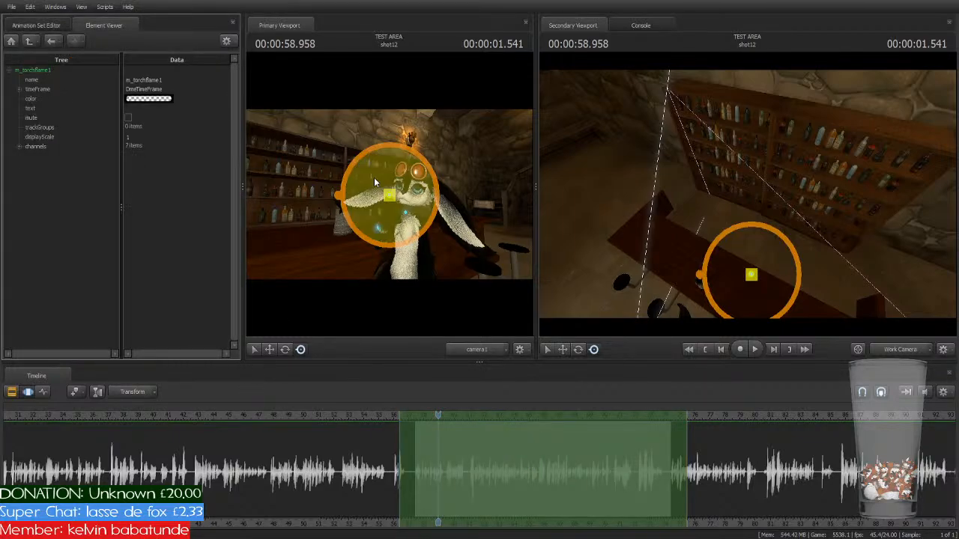
{"action": "left_click", "coordinate": [18, 89]}
{"action": "left_click", "coordinate": [66, 120]}
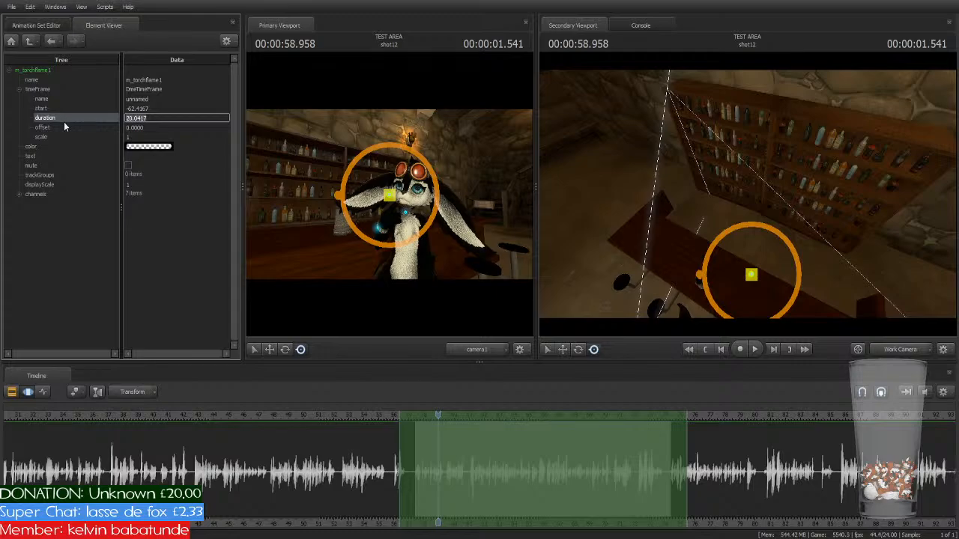
{"action": "type", "text": "9999"}
{"action": "key", "text": "Return"}
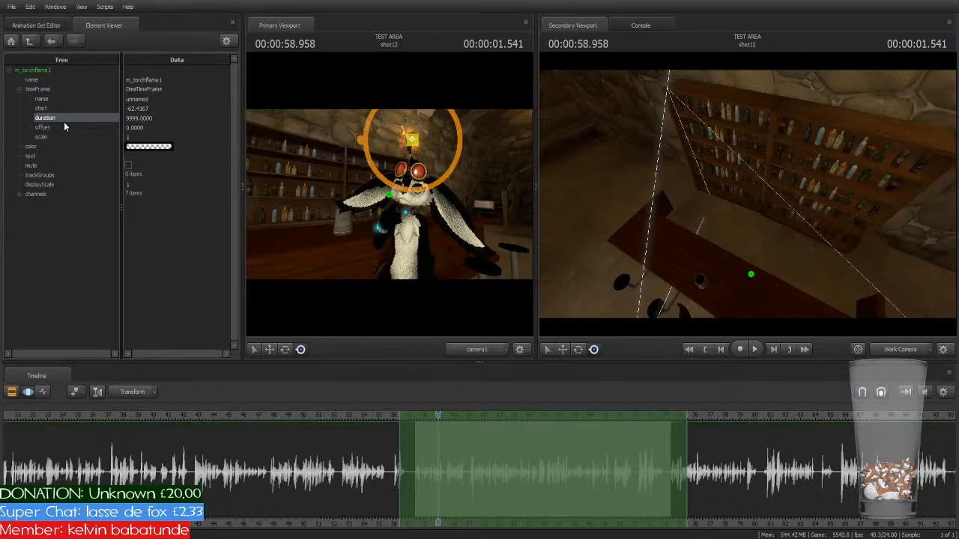
Step: Play from about 54.6 seconds in shot11 into shot12 to check the torch flame
{"action": "left_click", "coordinate": [36, 25]}
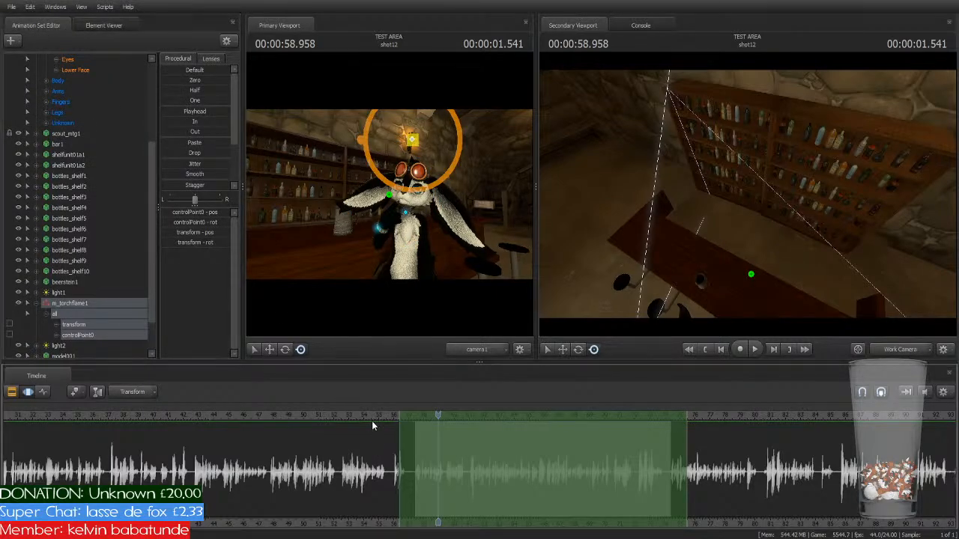
{"action": "left_click", "coordinate": [373, 415]}
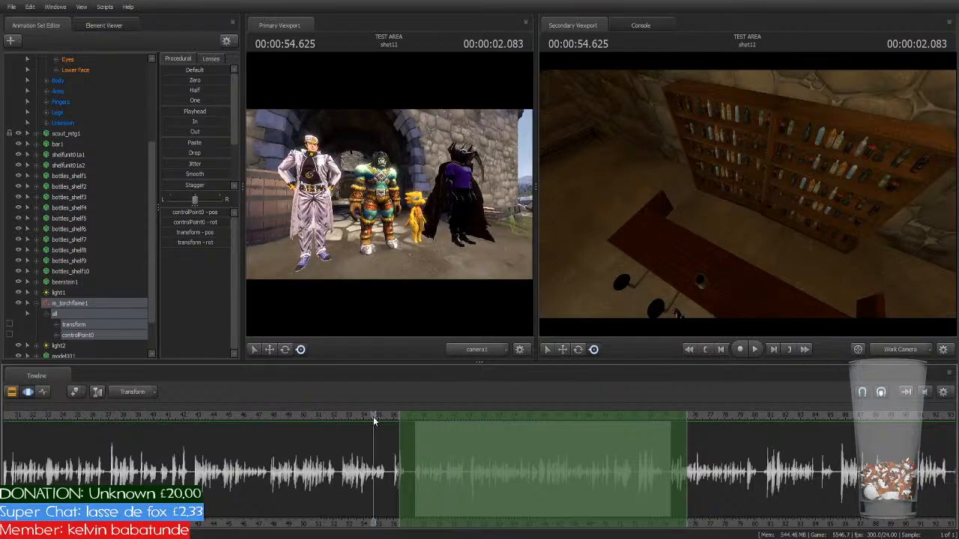
{"action": "key", "text": "space"}
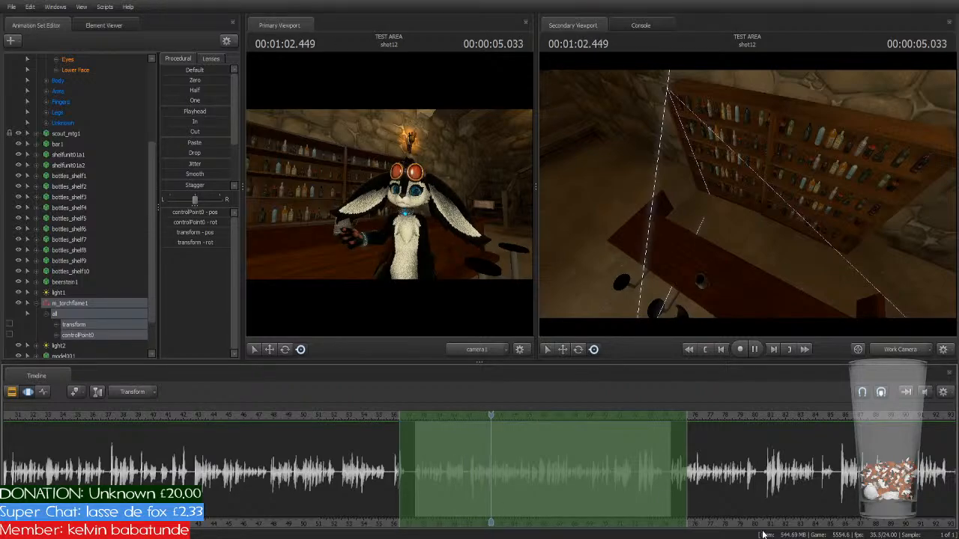
{"action": "middle_click_drag", "start_coordinate": [764, 507], "coordinate": [556, 506]}
{"action": "key", "text": "space"}
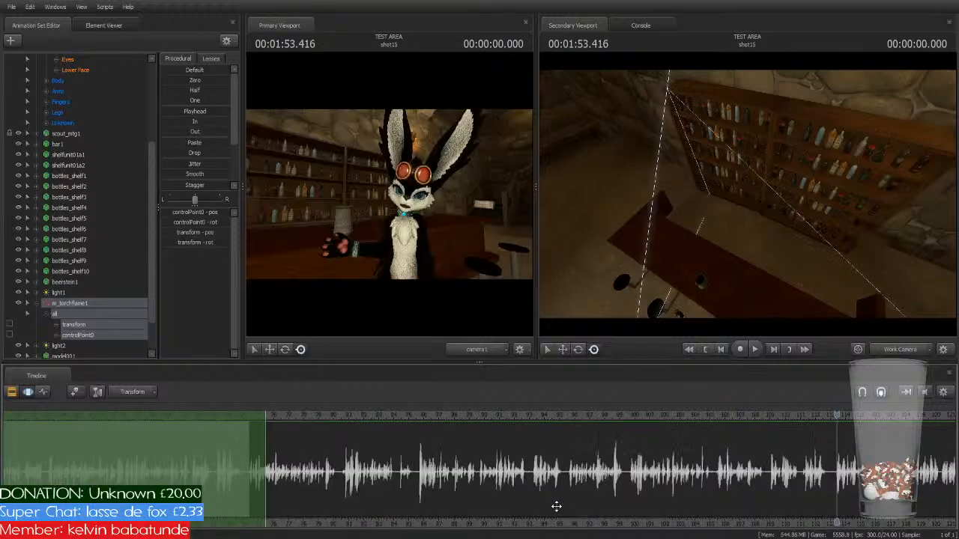
Step: Select shot16 in the Clip Editor, and move and extend the Motion Editor time selection to span the whole shot
{"action": "left_click", "coordinate": [13, 392]}
{"action": "left_click", "coordinate": [904, 460]}
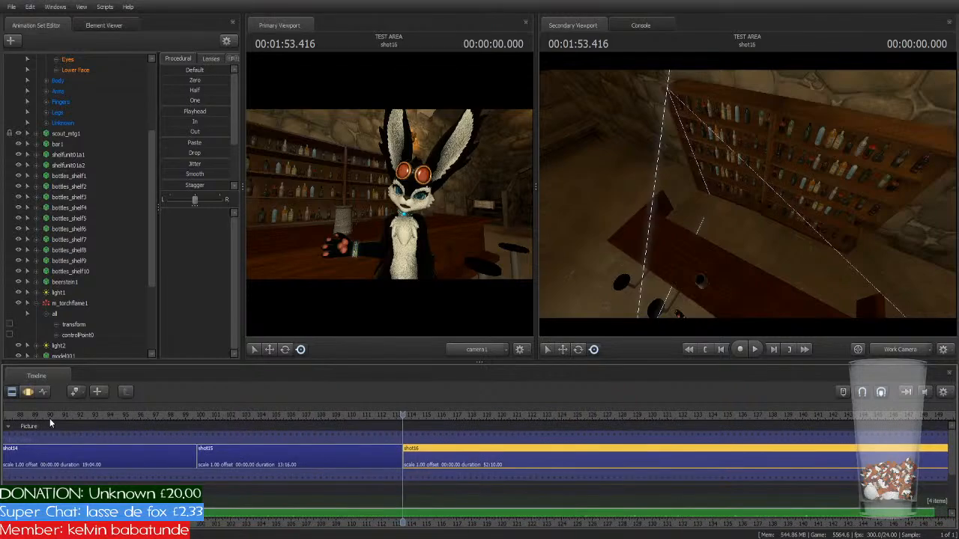
{"action": "left_click", "coordinate": [27, 392]}
{"action": "scroll", "coordinate": [340, 452], "scroll_direction": "down", "scroll_amount": 3}
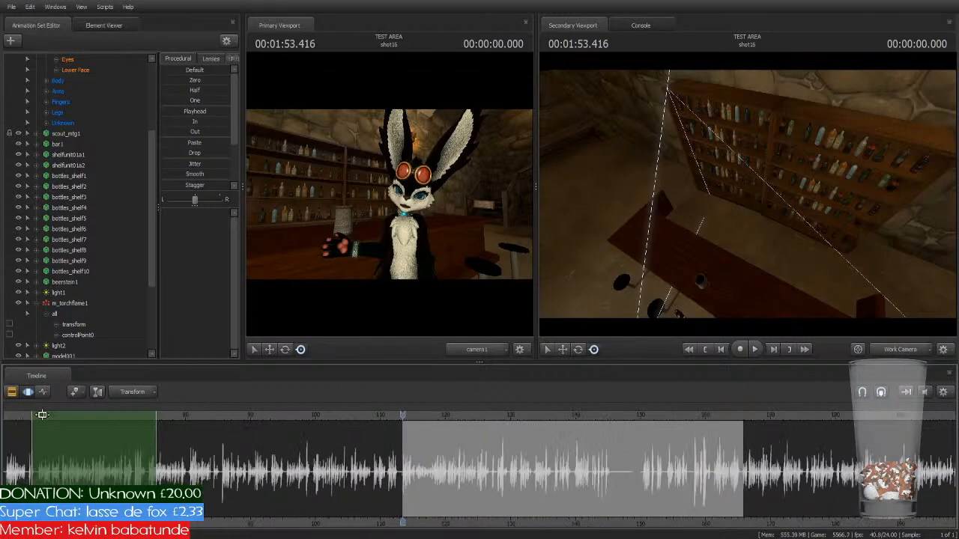
{"action": "left_click_drag", "start_coordinate": [71, 415], "coordinate": [440, 436]}
{"action": "scroll", "coordinate": [606, 491], "scroll_direction": "up", "scroll_amount": 2}
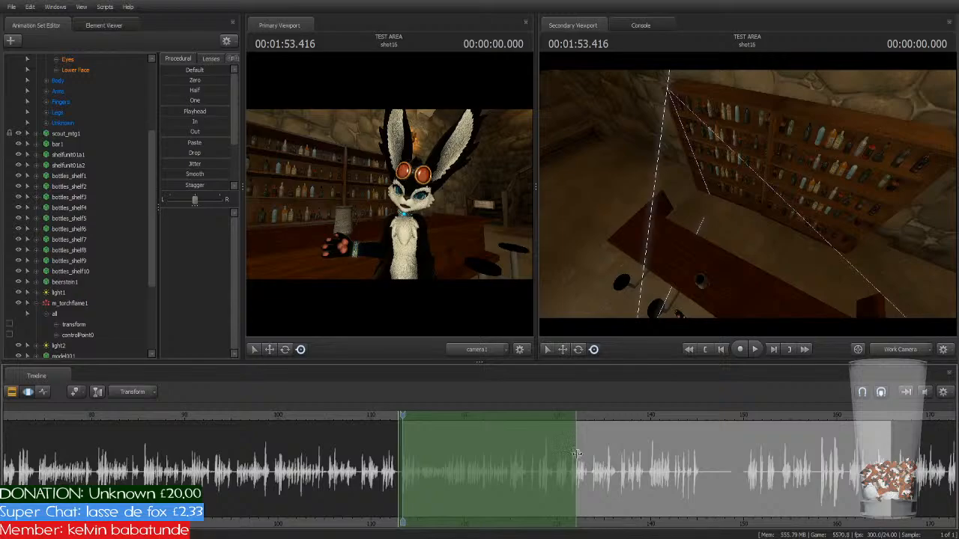
{"action": "scroll", "coordinate": [575, 456], "scroll_direction": "down", "scroll_amount": 2}
{"action": "left_click_drag", "start_coordinate": [536, 448], "coordinate": [796, 448]}
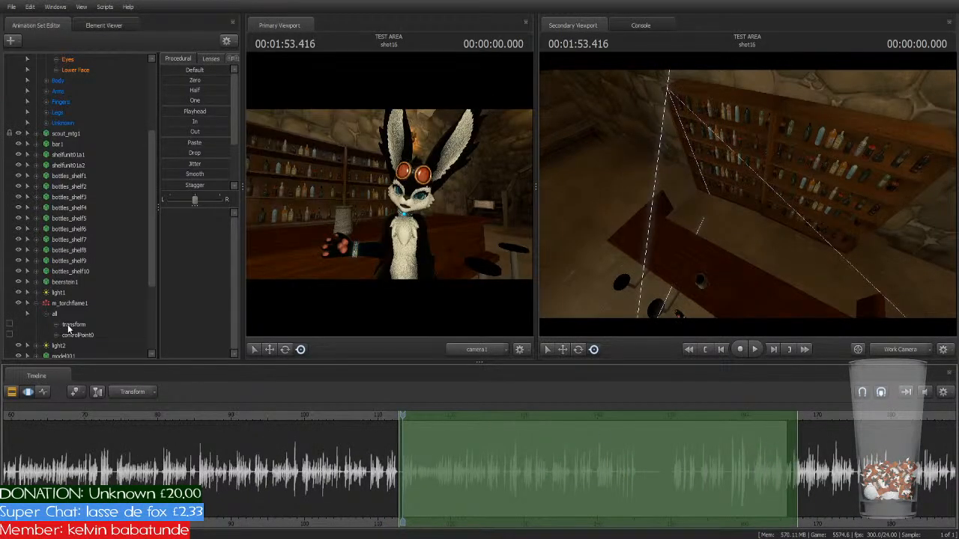
Step: Set the timeFrame duration of shot16's m_torchflame1 to 9999 in the Element Viewer
{"action": "left_click", "coordinate": [69, 325]}
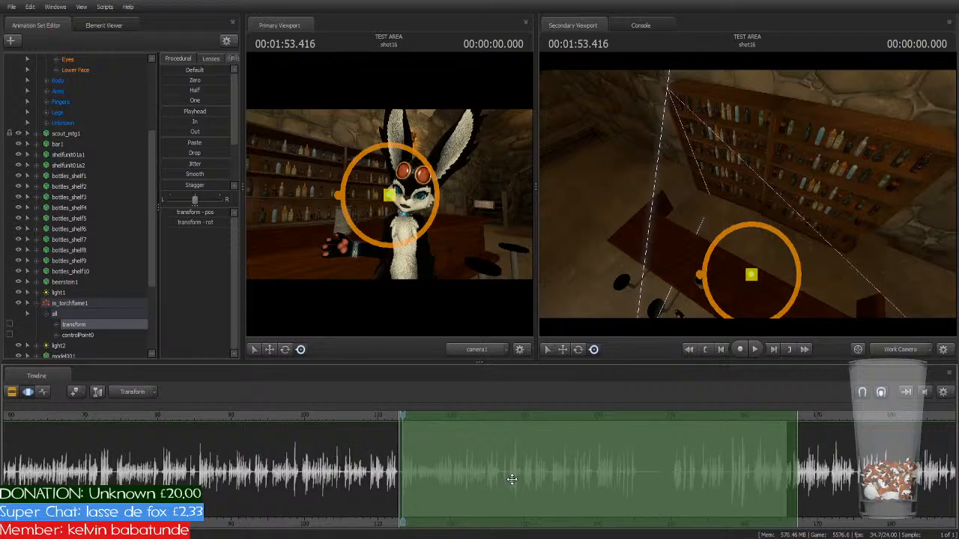
{"action": "left_click", "coordinate": [73, 305]}
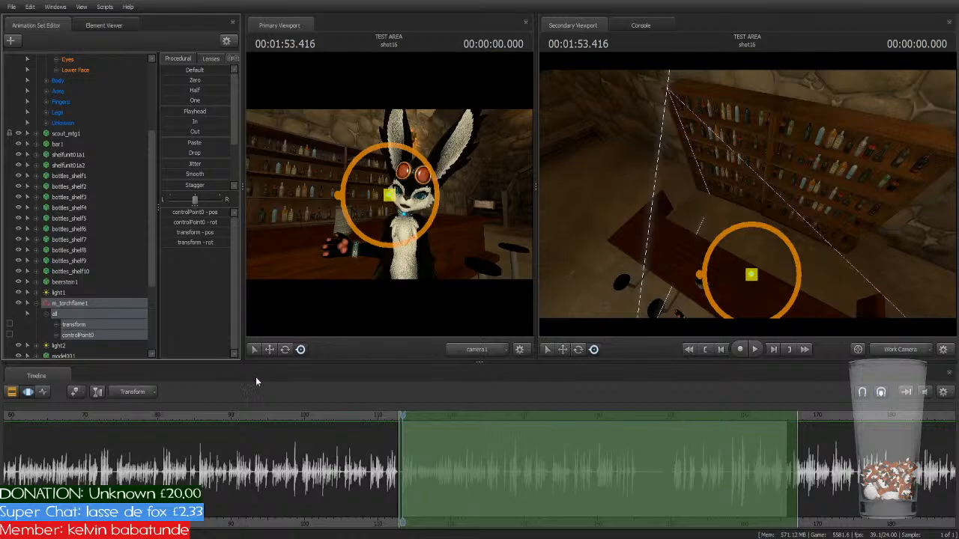
{"action": "left_click", "coordinate": [104, 25]}
{"action": "left_click", "coordinate": [18, 88]}
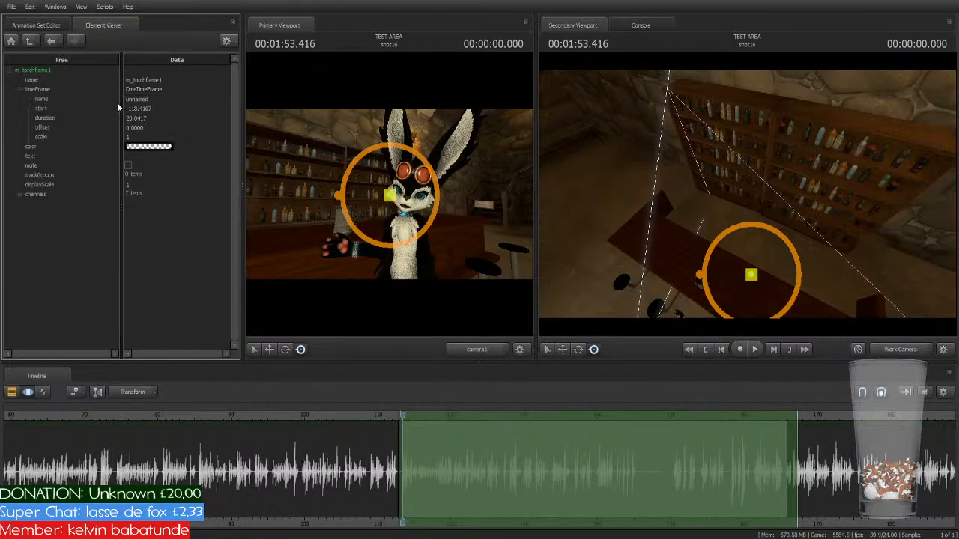
{"action": "double_click", "coordinate": [165, 118]}
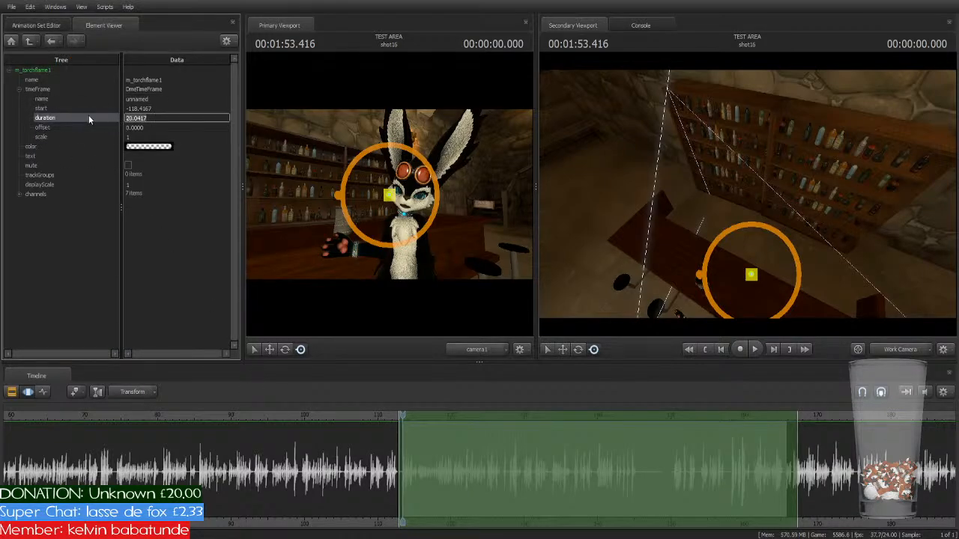
{"action": "type", "text": "9999"}
{"action": "key", "text": "Return"}
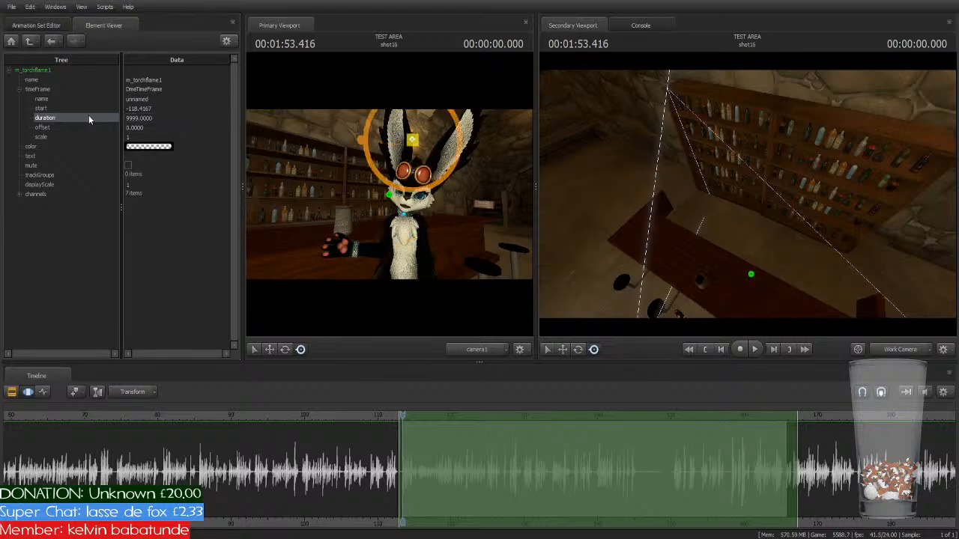
Step: Return to the Animation Set Editor, move the playhead to the start of shot18, and select shot18 in the Clip Editor
{"action": "left_click", "coordinate": [41, 25]}
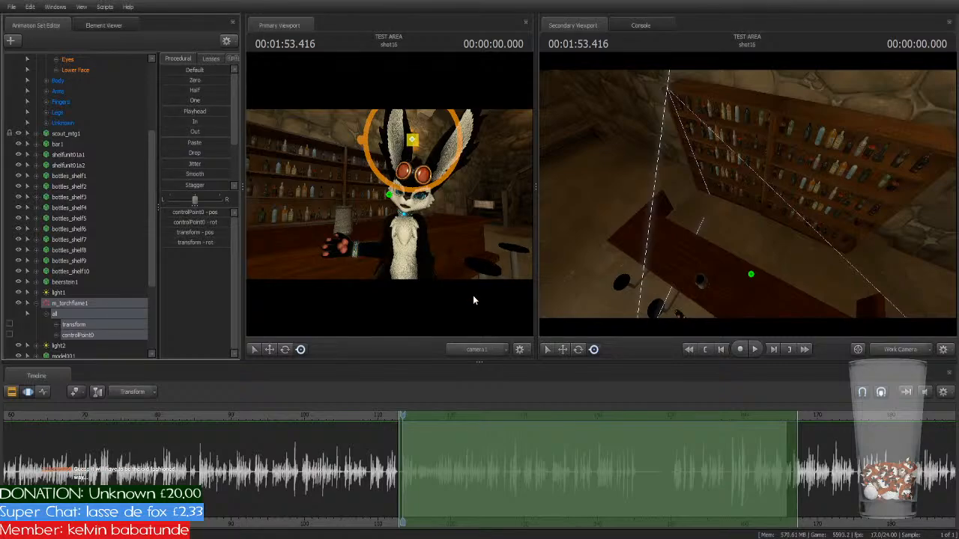
{"action": "left_click_drag", "start_coordinate": [402, 415], "coordinate": [893, 434]}
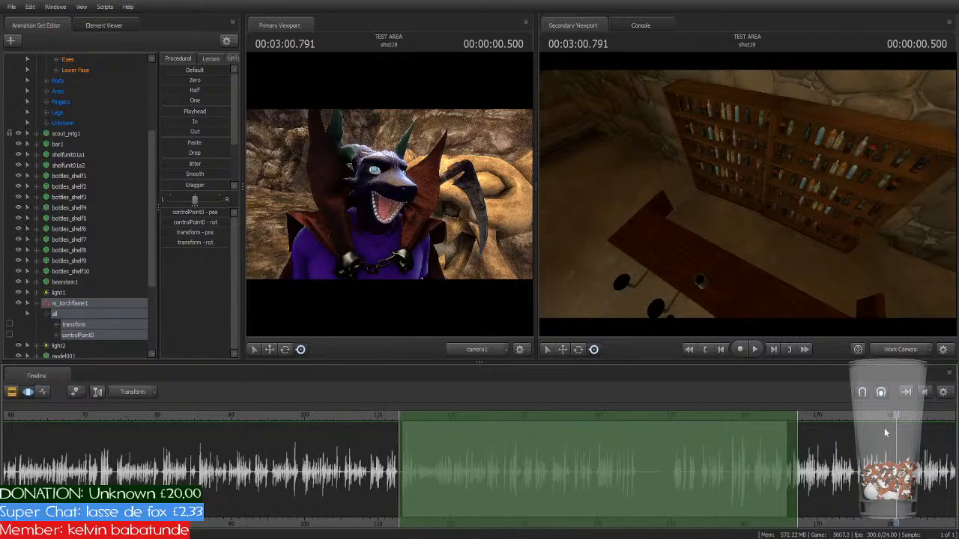
{"action": "key", "text": "Up"}
{"action": "key", "text": "Up"}
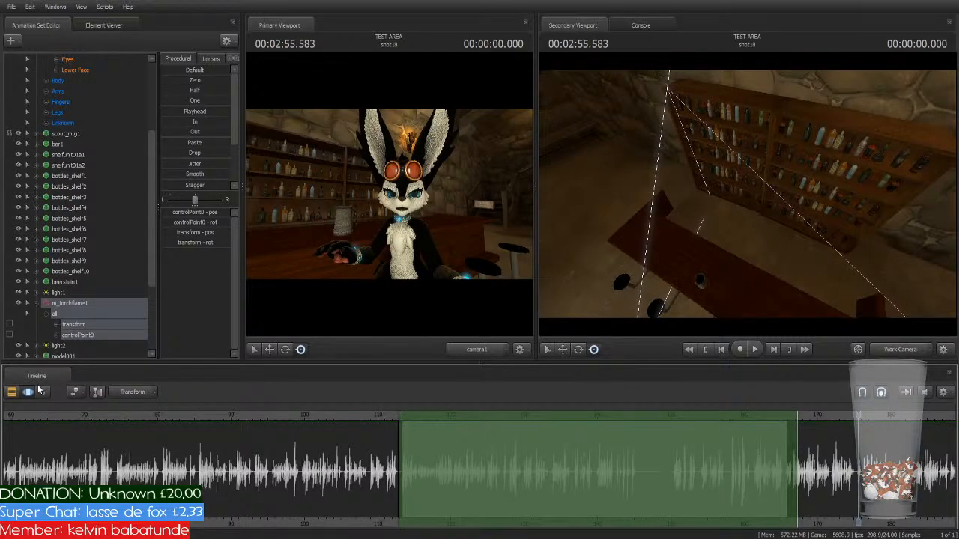
{"action": "left_click", "coordinate": [11, 392]}
{"action": "left_click", "coordinate": [874, 453]}
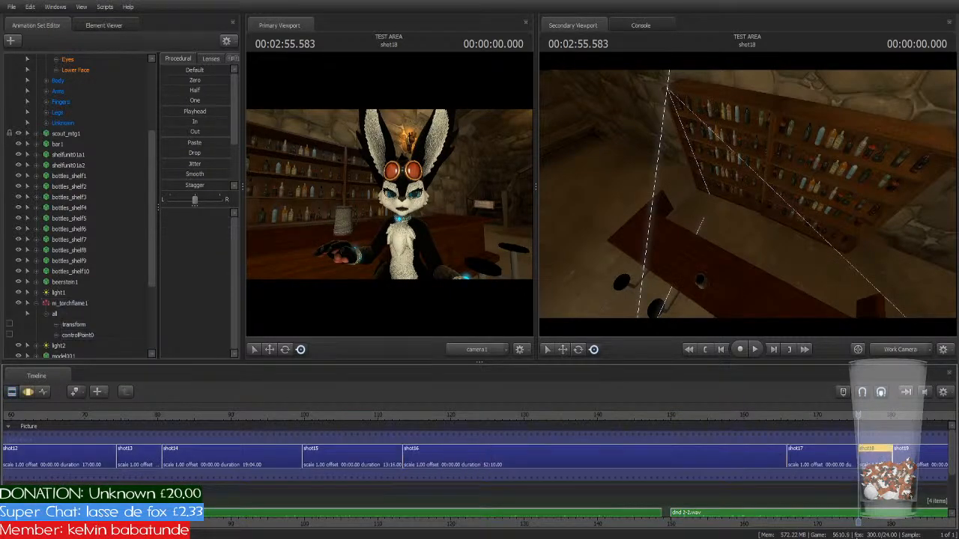
Step: Shift the Motion Editor time selection to start exactly at the beginning of shot18 and span the whole shot
{"action": "left_click", "coordinate": [27, 392]}
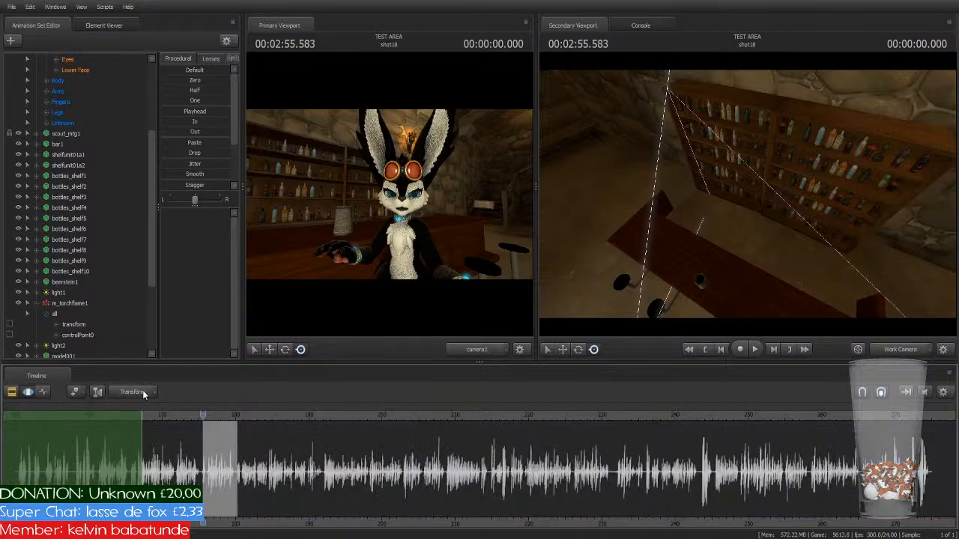
{"action": "scroll", "coordinate": [113, 425], "scroll_direction": "down", "scroll_amount": 3}
{"action": "left_click_drag", "start_coordinate": [67, 413], "coordinate": [253, 417]}
{"action": "scroll", "coordinate": [259, 444], "scroll_direction": "up", "scroll_amount": 4}
{"action": "scroll", "coordinate": [278, 429], "scroll_direction": "up", "scroll_amount": 1}
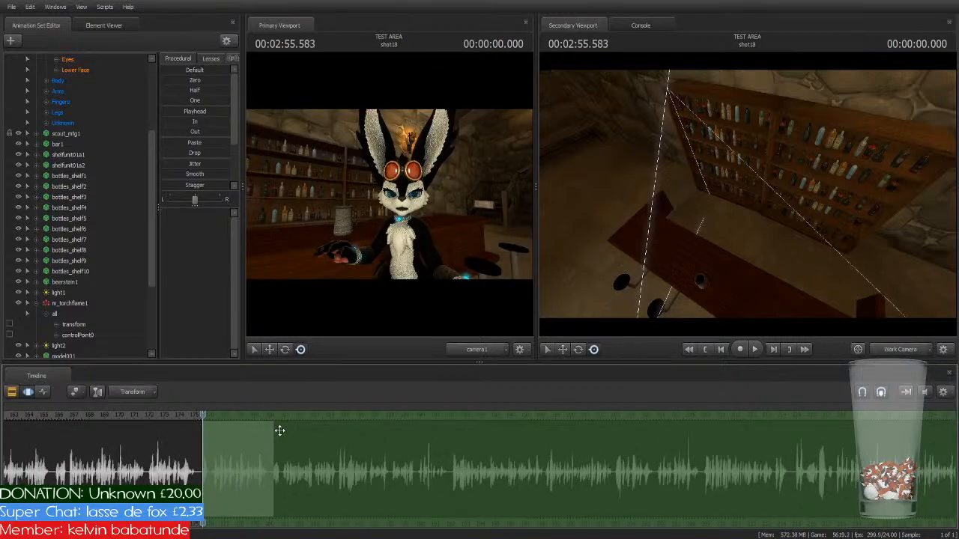
{"action": "scroll", "coordinate": [291, 431], "scroll_direction": "up", "scroll_amount": 8}
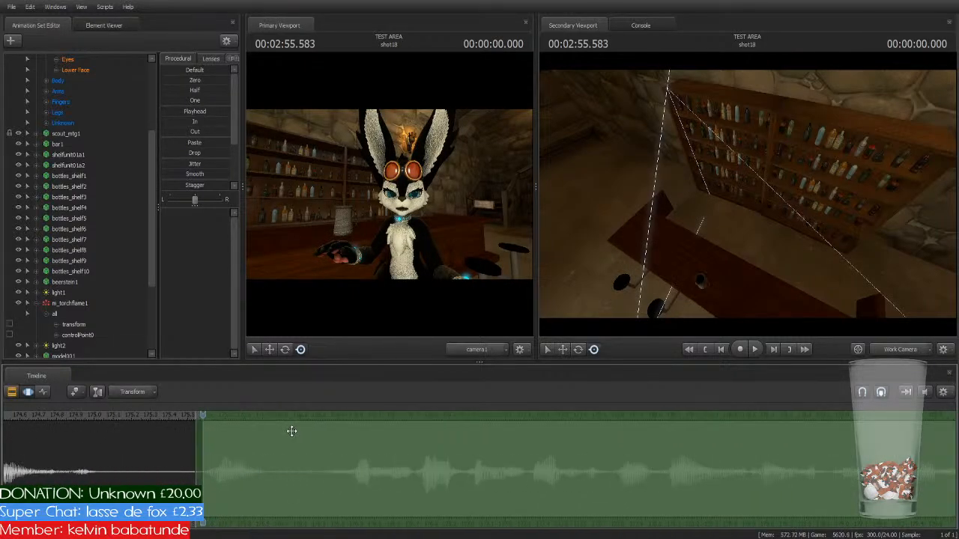
{"action": "left_click_drag", "start_coordinate": [257, 412], "coordinate": [265, 416]}
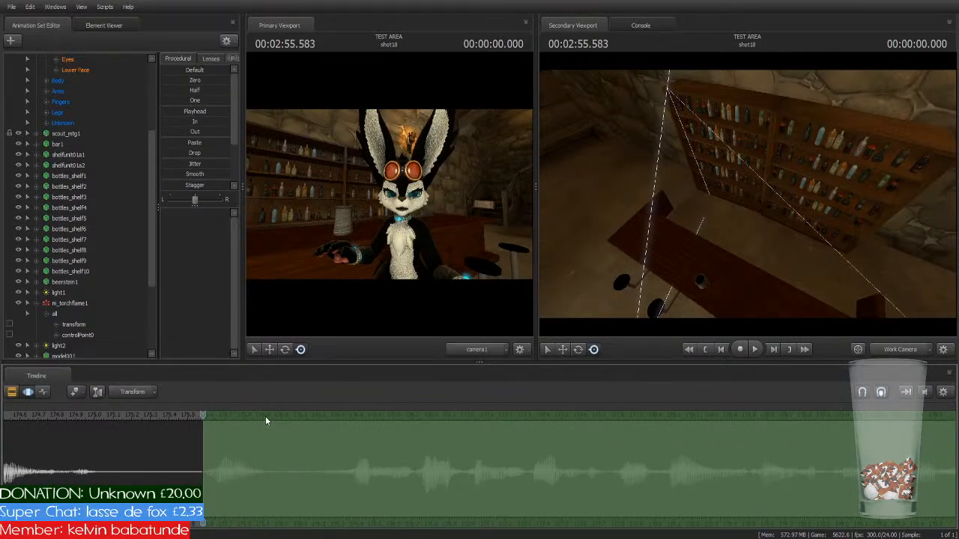
Step: Paste the copied animation onto m_torchflame1's transform in shot18 and set its timeFrame duration to 9999 in the Element Viewer
{"action": "left_click", "coordinate": [79, 326]}
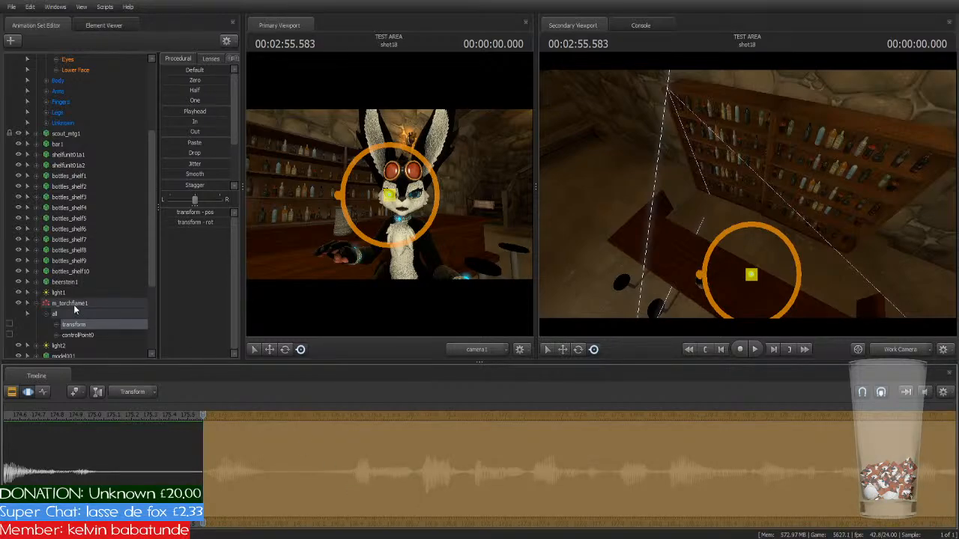
{"action": "left_click", "coordinate": [75, 304]}
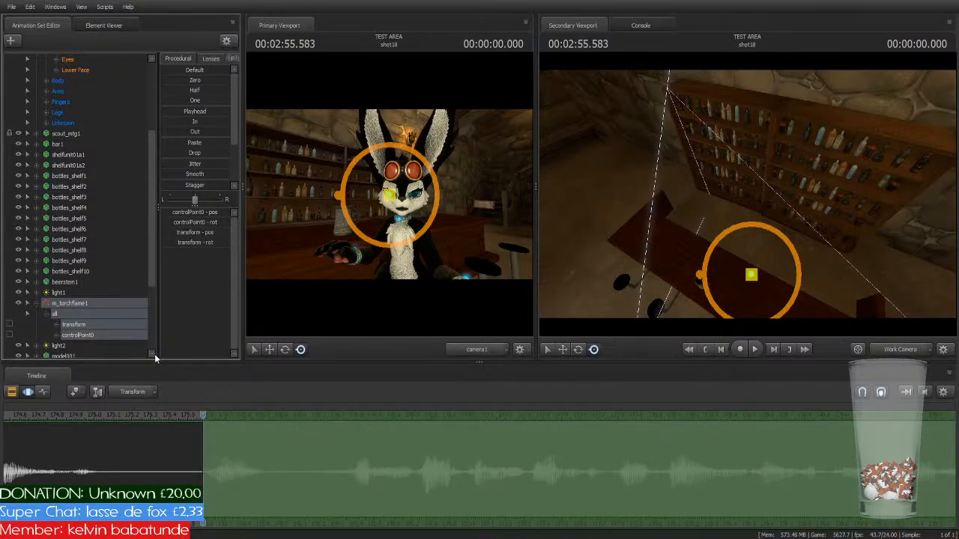
{"action": "left_click", "coordinate": [103, 24]}
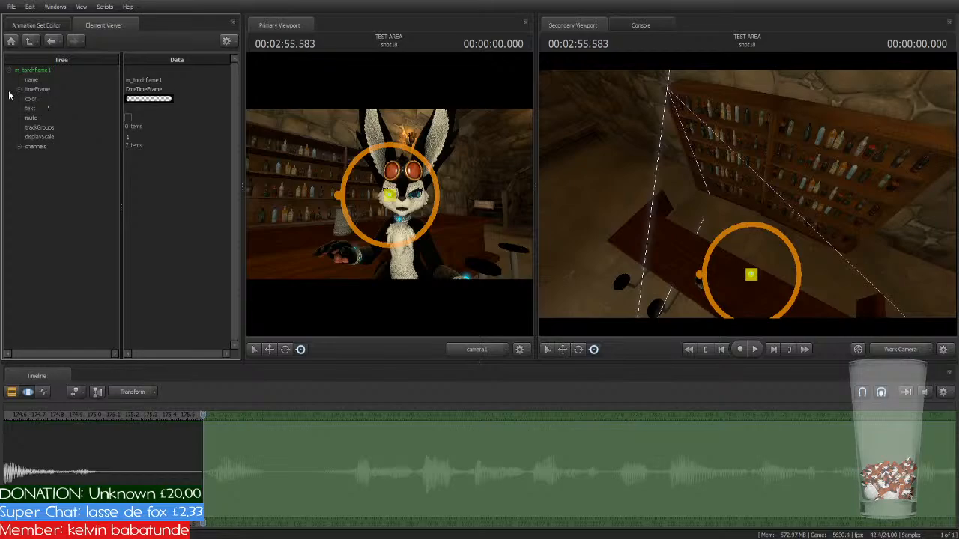
{"action": "left_click", "coordinate": [18, 89]}
{"action": "left_click", "coordinate": [86, 117]}
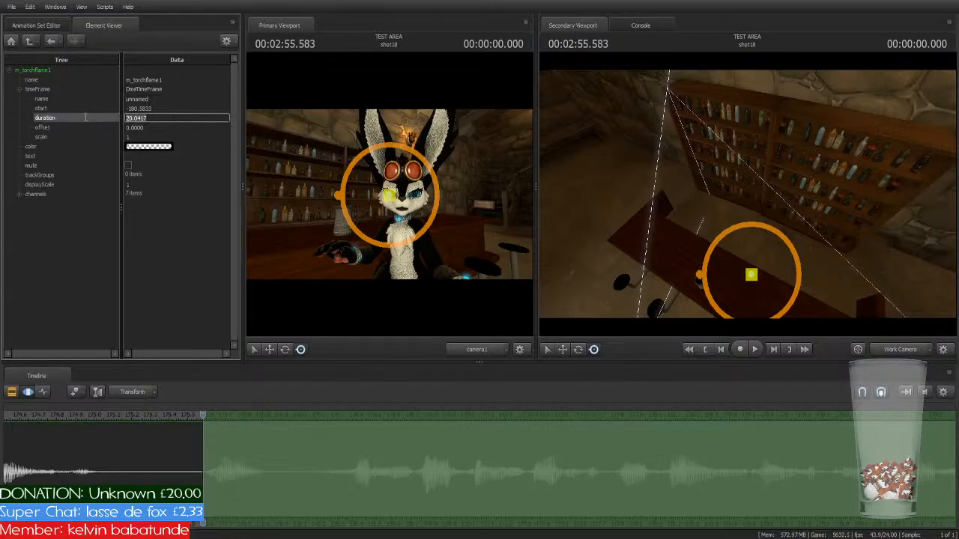
{"action": "type", "text": "9999"}
{"action": "key", "text": "Return"}
{"action": "left_click", "coordinate": [32, 24]}
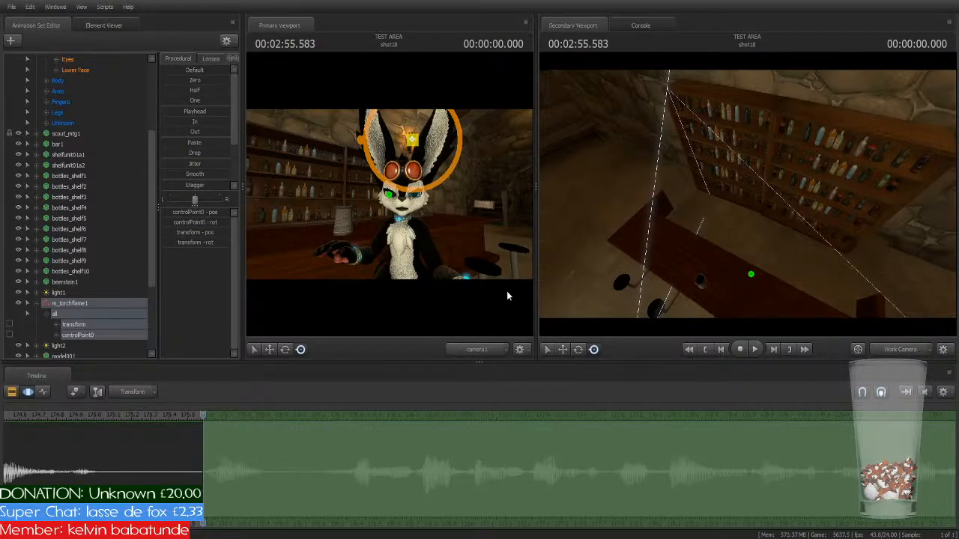
Step: Advance the playhead from the end of shot17 to the start of shot23 and select shot23 in the Clip Editor
{"action": "scroll", "coordinate": [436, 421], "scroll_direction": "down", "scroll_amount": 2}
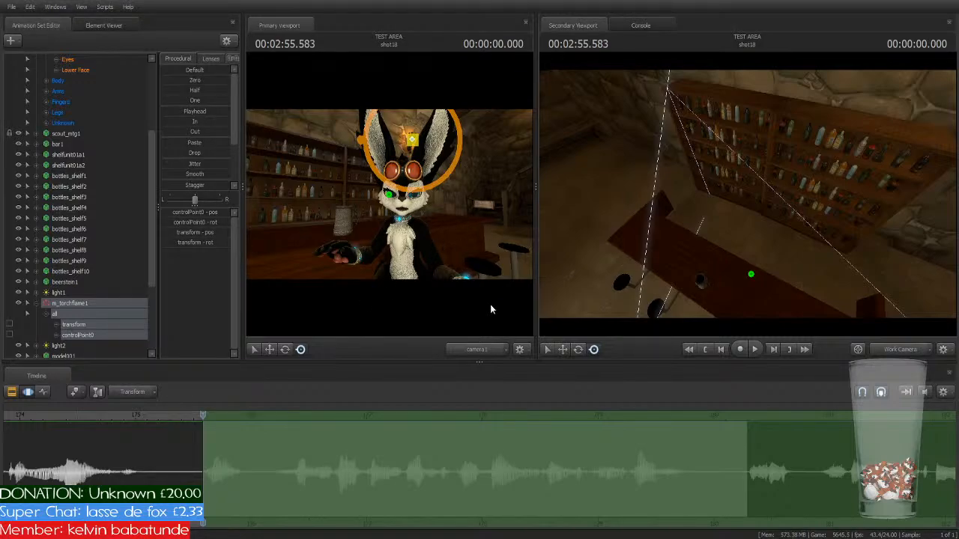
{"action": "left_click_drag", "start_coordinate": [198, 415], "coordinate": [185, 413]}
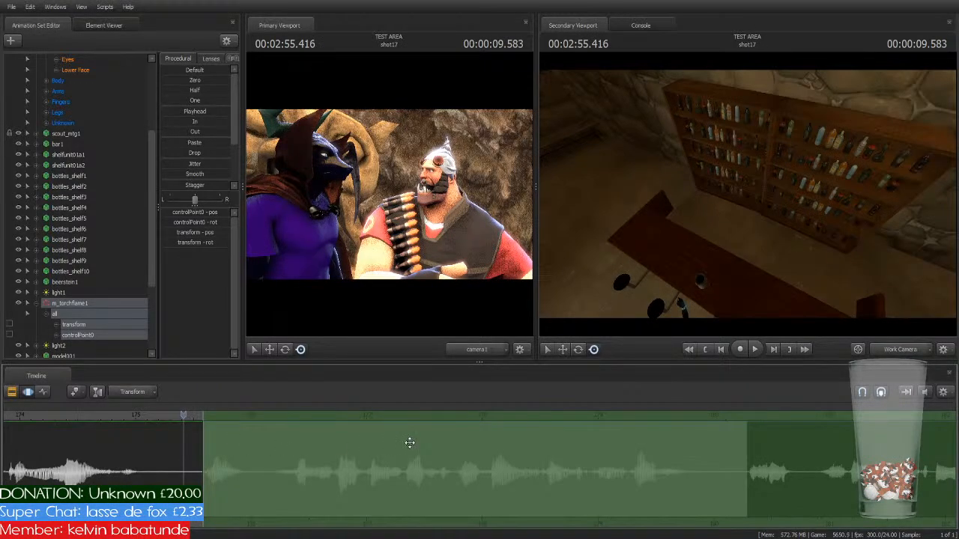
{"action": "scroll", "coordinate": [411, 443], "scroll_direction": "down", "scroll_amount": 5}
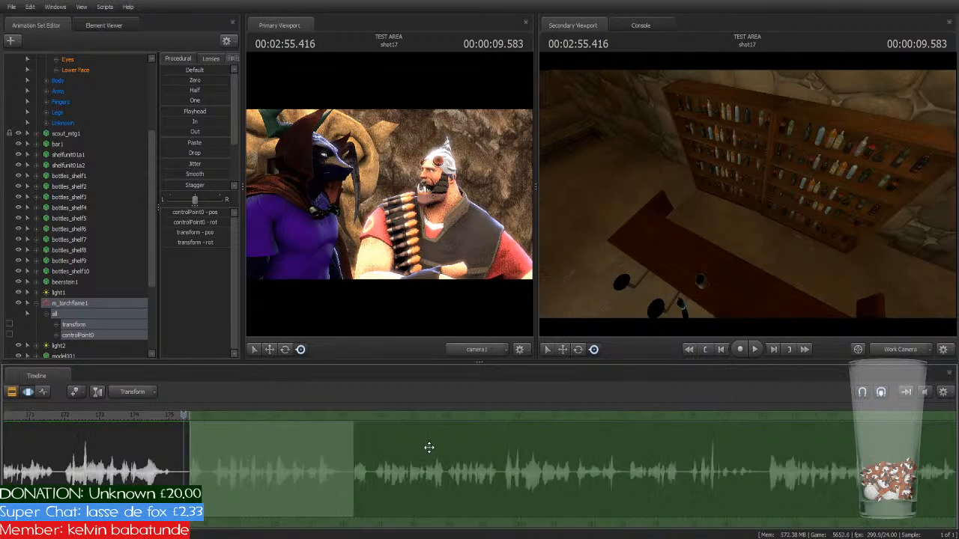
{"action": "left_click", "coordinate": [11, 392]}
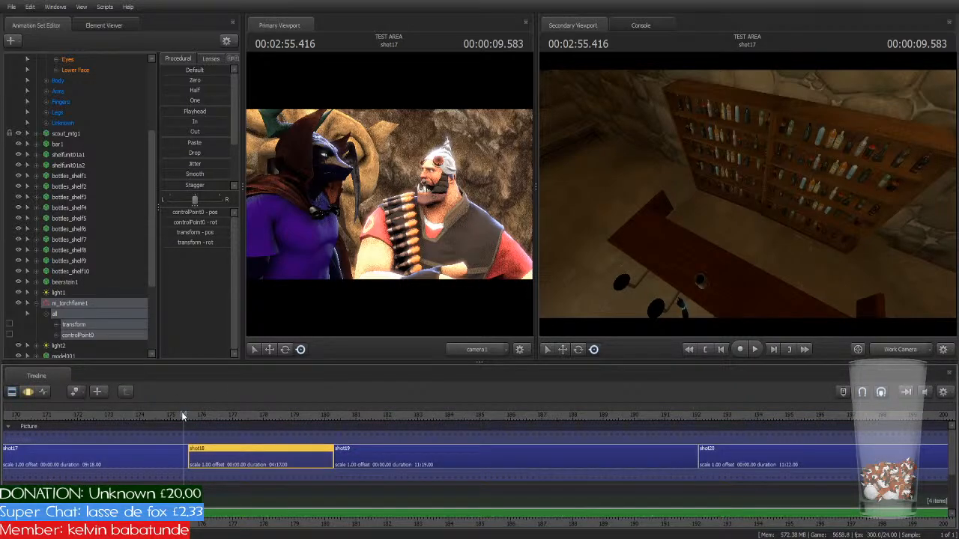
{"action": "key", "text": "Down"}
{"action": "key", "text": "Down"}
{"action": "key", "text": "Down"}
{"action": "key", "text": "Down"}
{"action": "key", "text": "Down"}
{"action": "key", "text": "Down"}
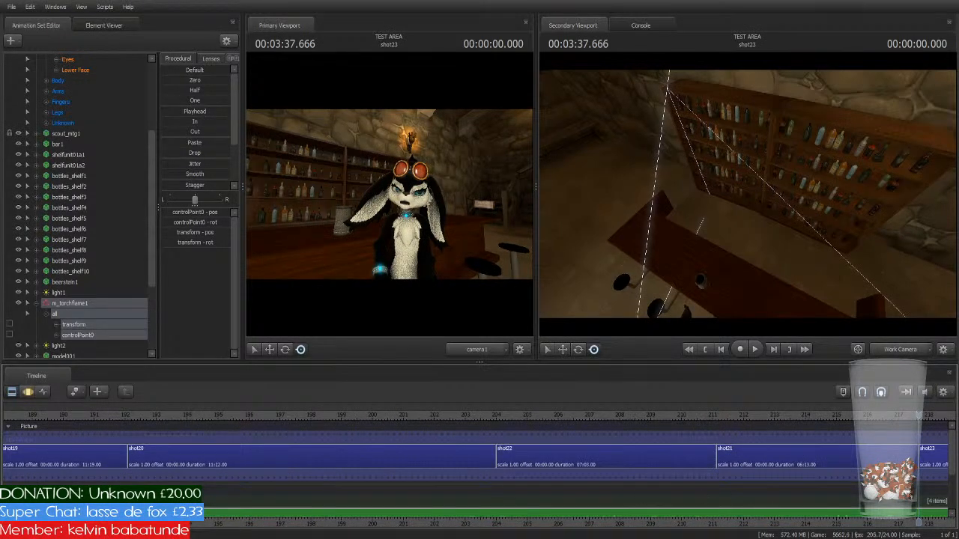
{"action": "middle_click_drag", "start_coordinate": [903, 527], "coordinate": [380, 487]}
{"action": "scroll", "coordinate": [413, 471], "scroll_direction": "down", "scroll_amount": 2}
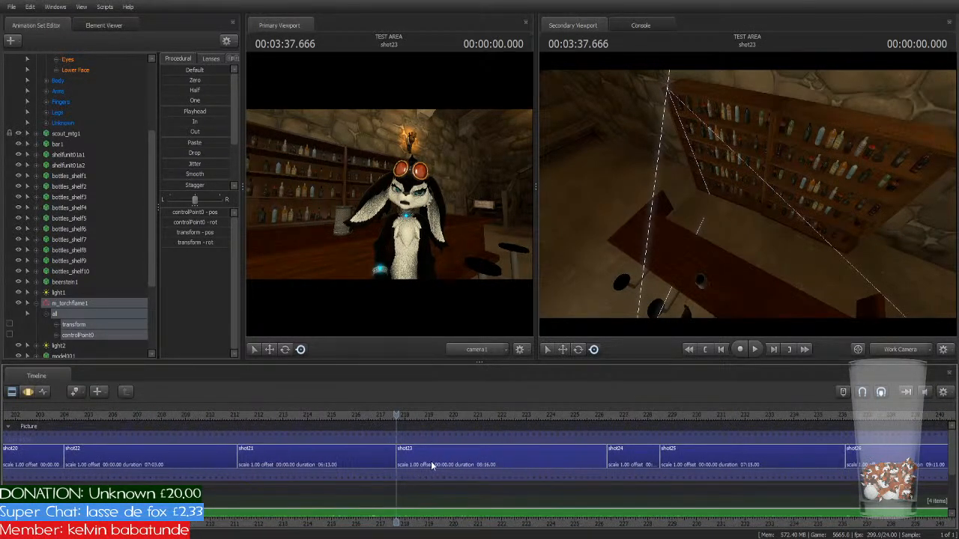
{"action": "left_click", "coordinate": [432, 465]}
{"action": "scroll", "coordinate": [431, 465], "scroll_direction": "up", "scroll_amount": 2}
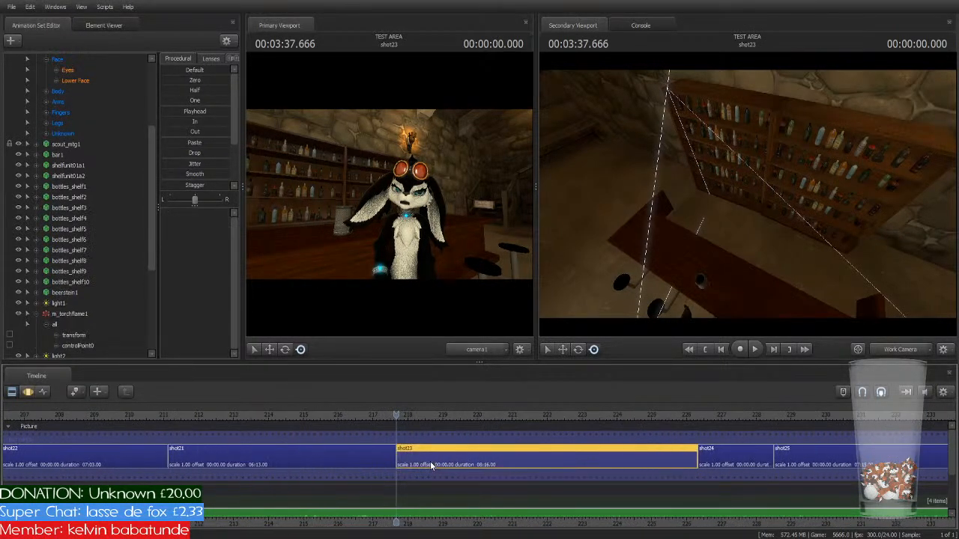
Step: Set the timeFrame duration of shot23's m_torchflame1 to 9999 in the Element Viewer
{"action": "left_click", "coordinate": [78, 315]}
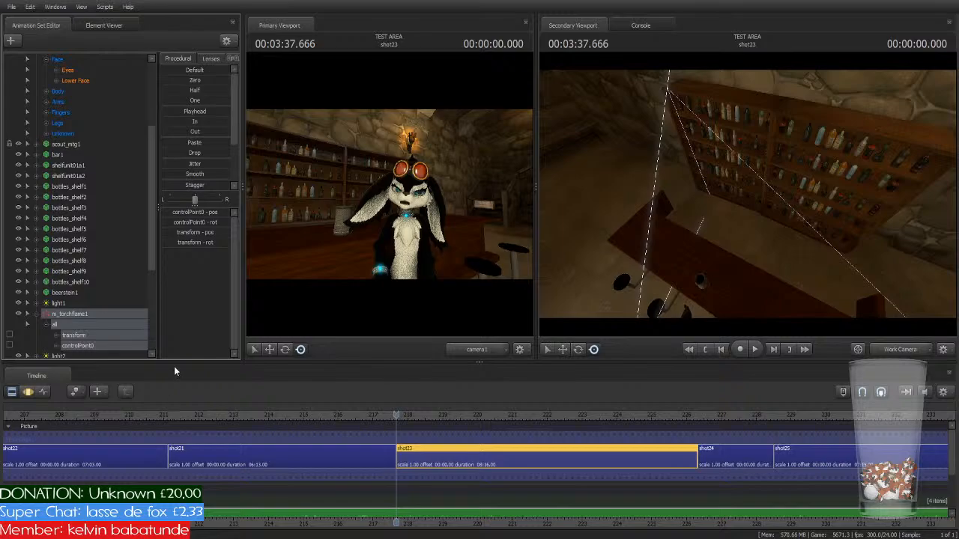
{"action": "left_click", "coordinate": [232, 373]}
{"action": "left_click", "coordinate": [26, 89]}
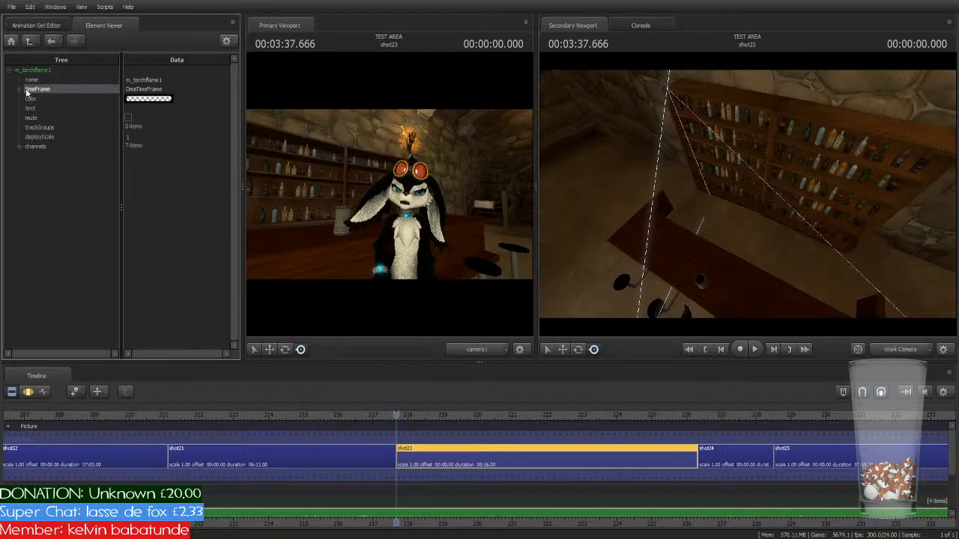
{"action": "left_click", "coordinate": [19, 90]}
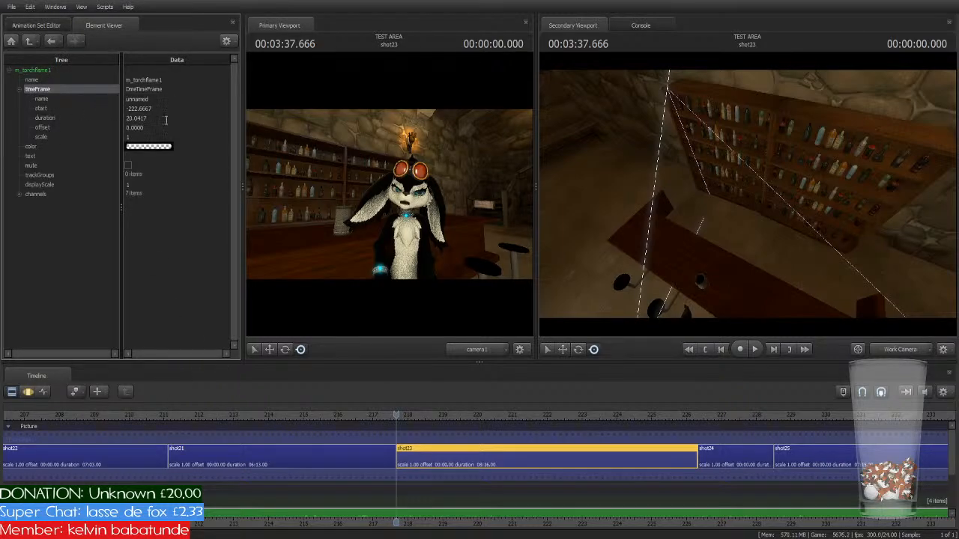
{"action": "left_click", "coordinate": [78, 117]}
{"action": "type", "text": "9999"}
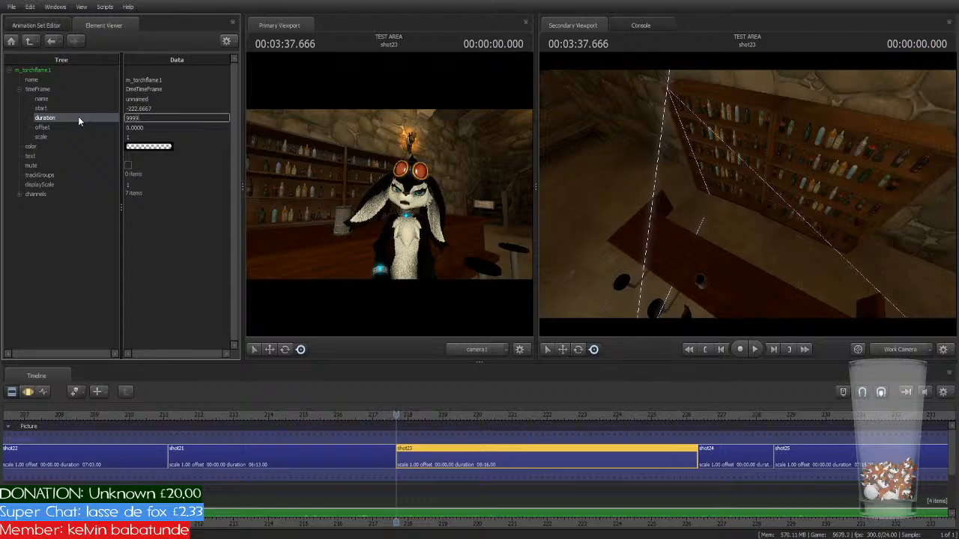
{"action": "key", "text": "Return"}
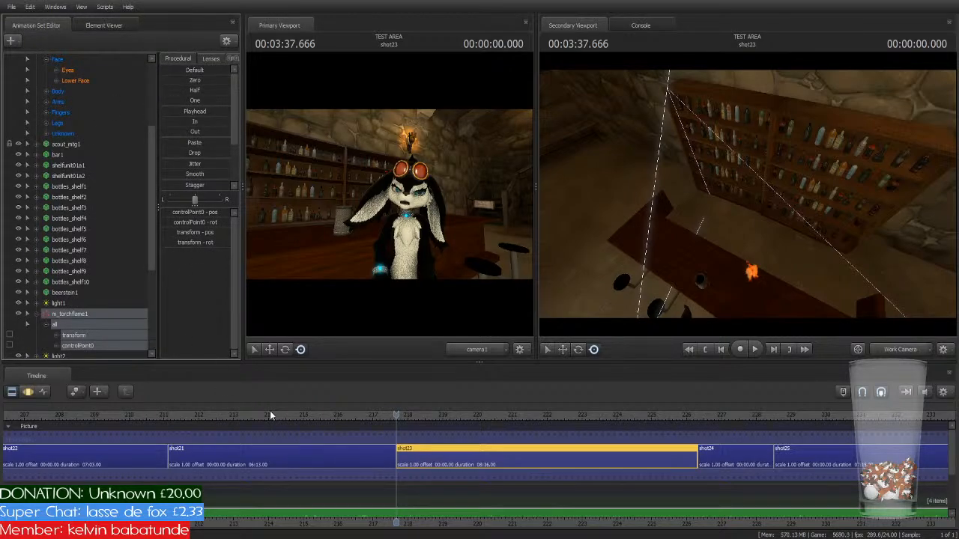
Step: Paste the copied animation onto m_torchflame1's transform in shot23 with the Motion Editor time selection covering the shot
{"action": "left_click", "coordinate": [27, 393]}
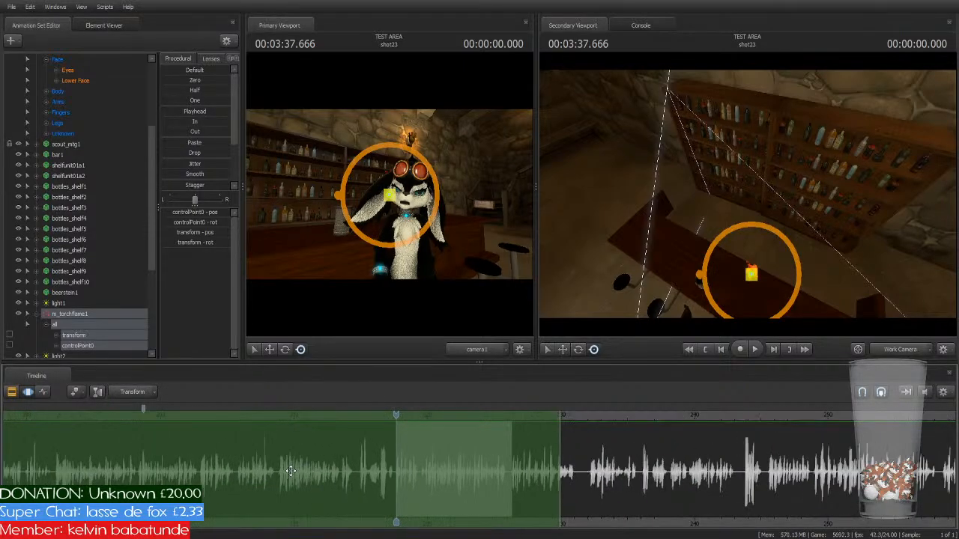
{"action": "left_click", "coordinate": [85, 336]}
{"action": "left_click", "coordinate": [417, 461]}
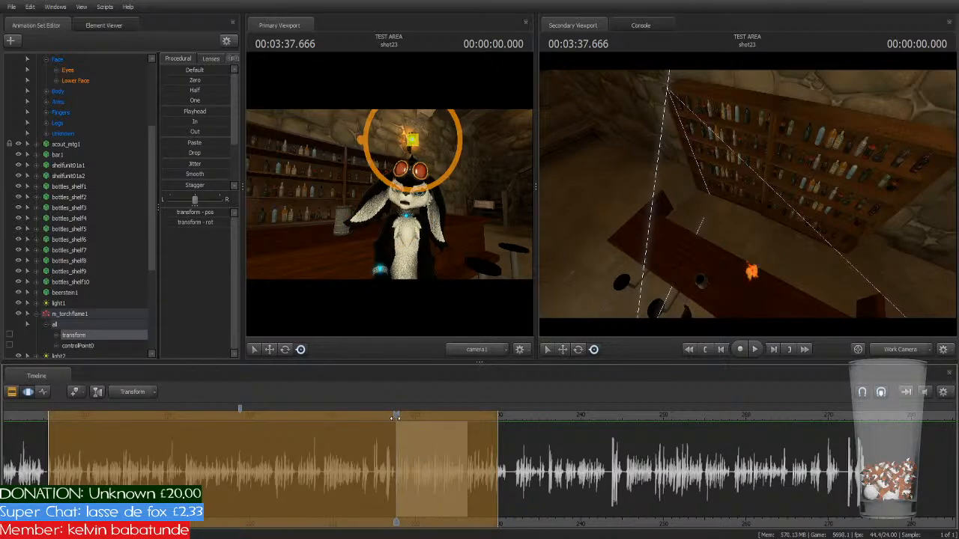
Step: Play from about 3:35 in shot21 through shot23 into shot25 to check the torch flame
{"action": "left_click_drag", "start_coordinate": [396, 416], "coordinate": [374, 416]}
{"action": "scroll", "coordinate": [390, 442], "scroll_direction": "up", "scroll_amount": 2}
{"action": "scroll", "coordinate": [390, 443], "scroll_direction": "up", "scroll_amount": 2}
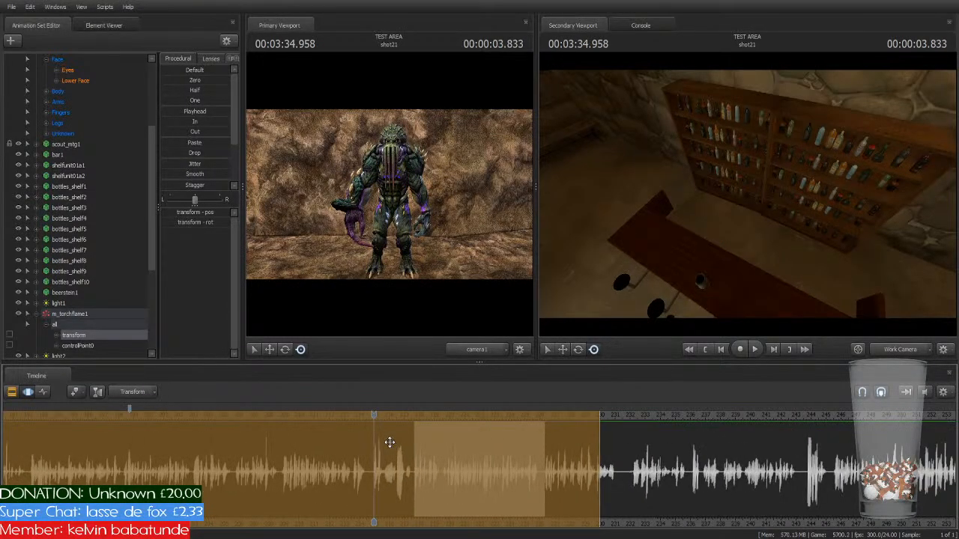
{"action": "scroll", "coordinate": [390, 442], "scroll_direction": "down", "scroll_amount": 1}
{"action": "scroll", "coordinate": [390, 443], "scroll_direction": "up", "scroll_amount": 3}
{"action": "key", "text": "space"}
{"action": "scroll", "coordinate": [389, 442], "scroll_direction": "down", "scroll_amount": 3}
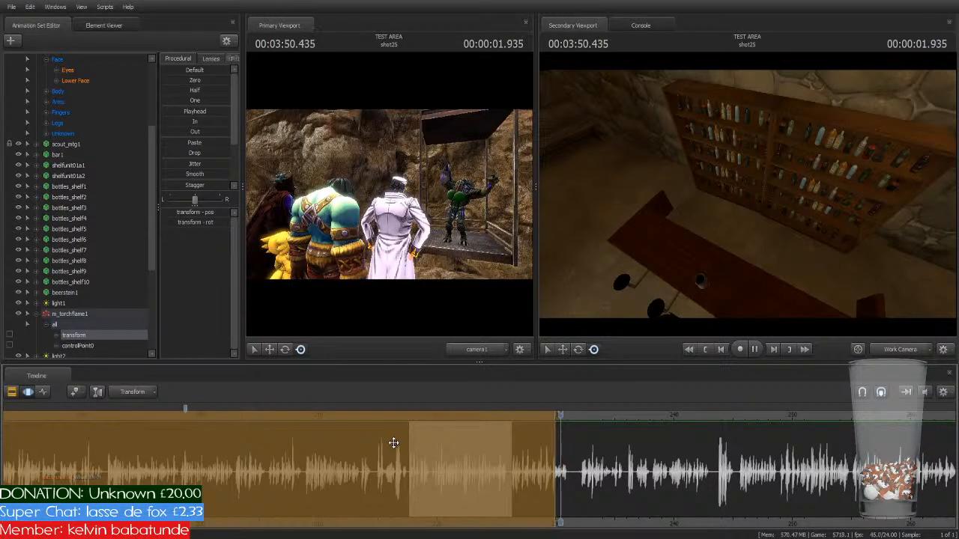
{"action": "key", "text": "space"}
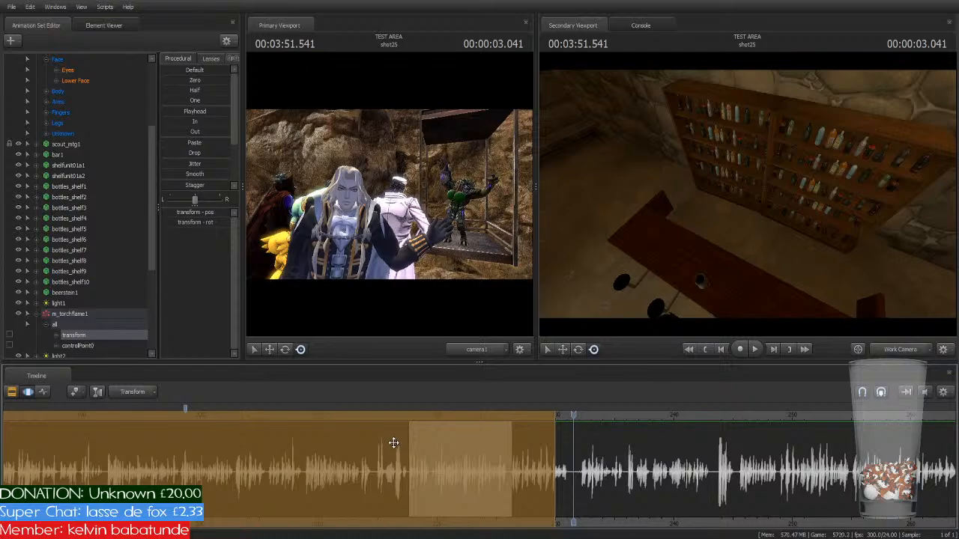
{"action": "left_click", "coordinate": [393, 443]}
Step: Advance the playhead to the start of shot28, select shot28 in the Clip Editor, and show it in the Motion Editor
{"action": "left_click", "coordinate": [12, 394]}
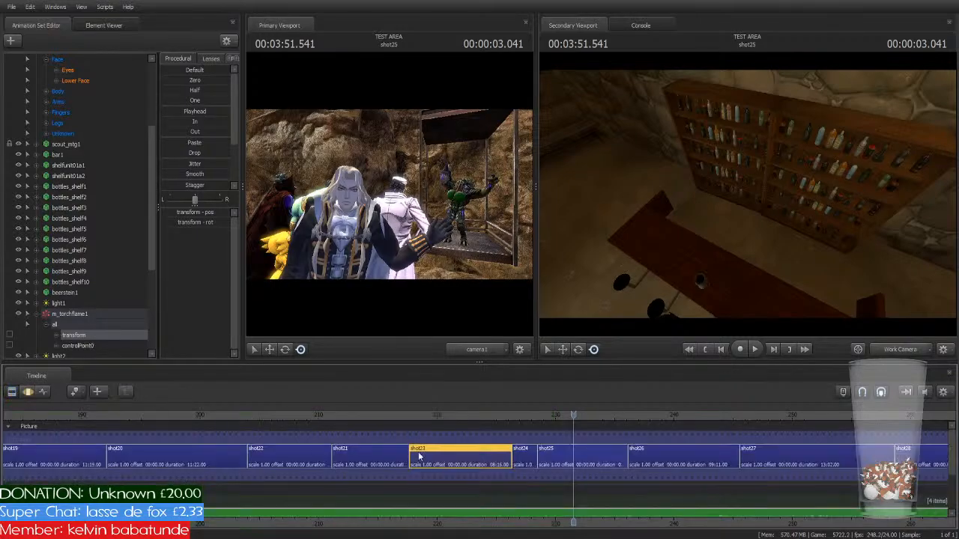
{"action": "left_click", "coordinate": [592, 454]}
{"action": "key", "text": "Down"}
{"action": "key", "text": "Down"}
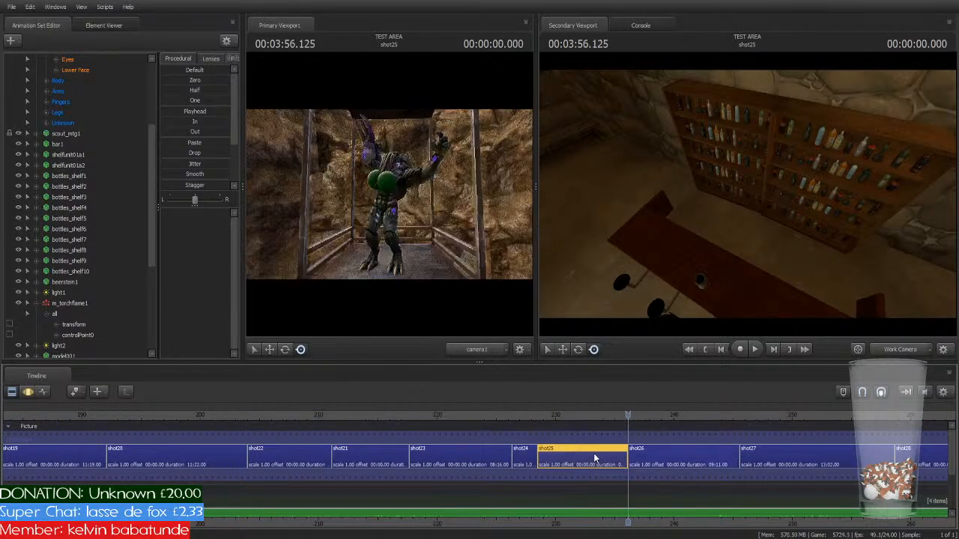
{"action": "key", "text": "Down"}
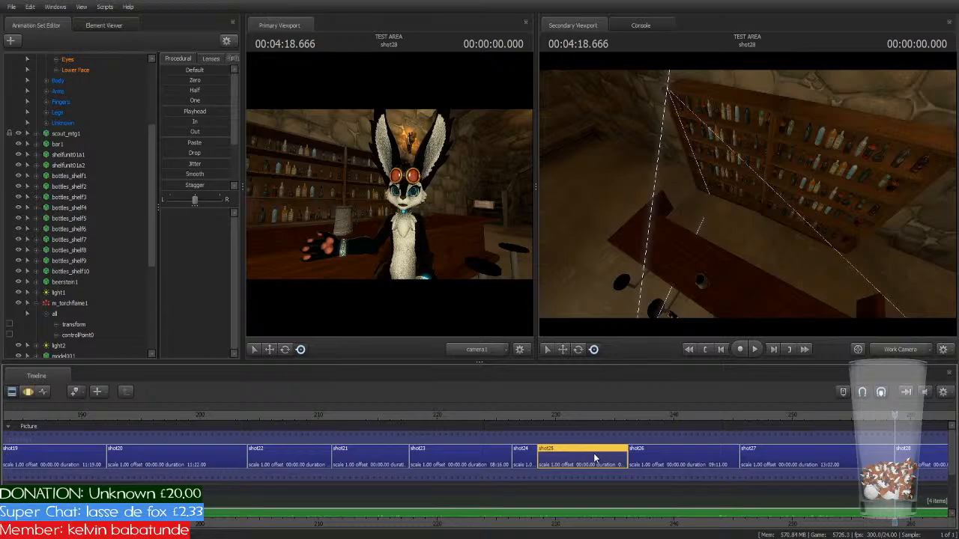
{"action": "middle_click_drag", "start_coordinate": [890, 464], "coordinate": [446, 471]}
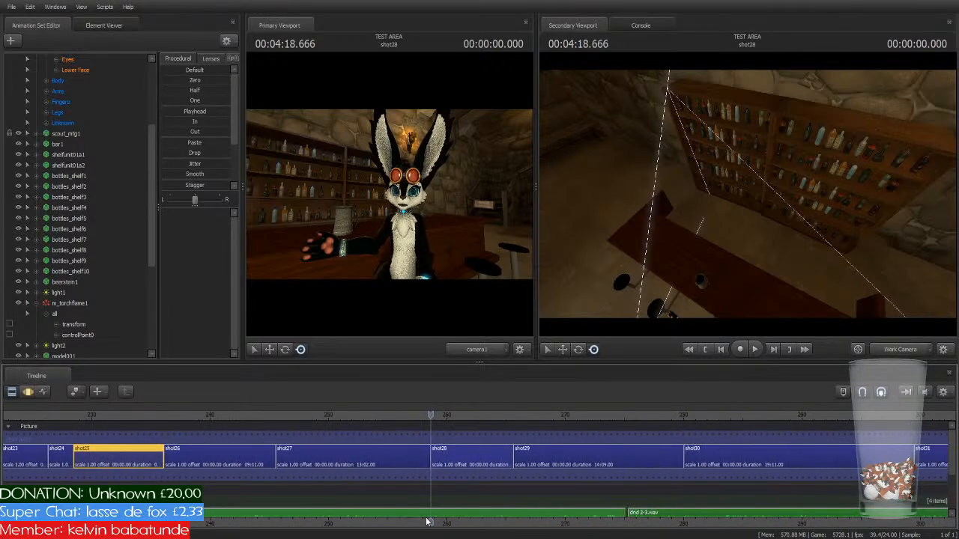
{"action": "left_click", "coordinate": [461, 460]}
{"action": "left_click", "coordinate": [31, 390]}
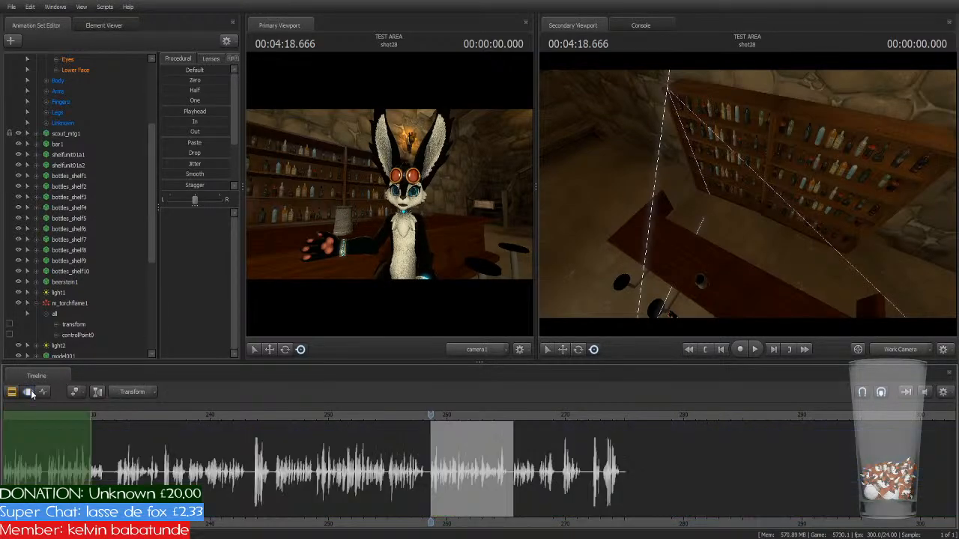
Step: Move the Motion Editor time selection over shot28 and paste the copied animation onto m_torchflame1's transform
{"action": "scroll", "coordinate": [77, 442], "scroll_direction": "down", "scroll_amount": 5}
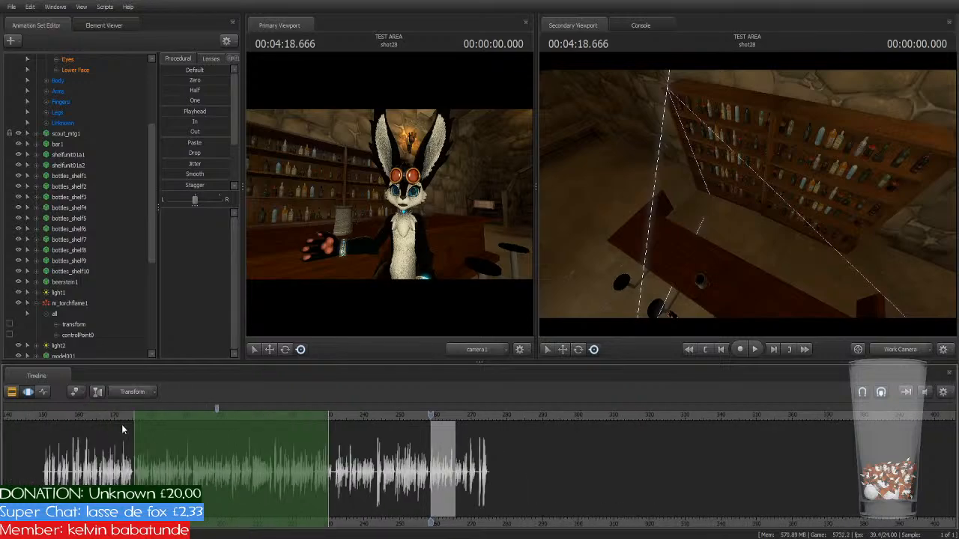
{"action": "left_click", "coordinate": [157, 417]}
{"action": "left_click_drag", "start_coordinate": [157, 416], "coordinate": [388, 433]}
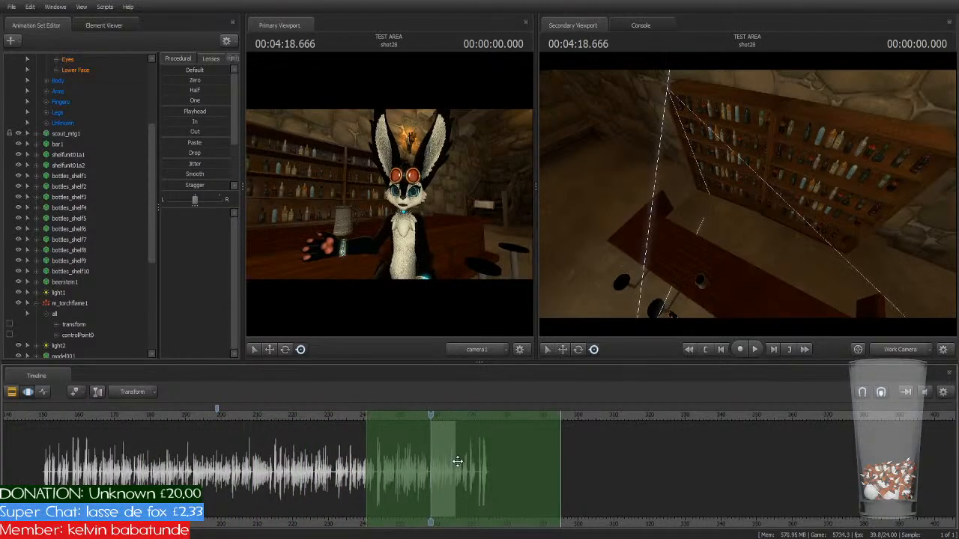
{"action": "scroll", "coordinate": [457, 461], "scroll_direction": "up", "scroll_amount": 5}
{"action": "scroll", "coordinate": [457, 462], "scroll_direction": "up", "scroll_amount": 2}
{"action": "left_click", "coordinate": [75, 326]}
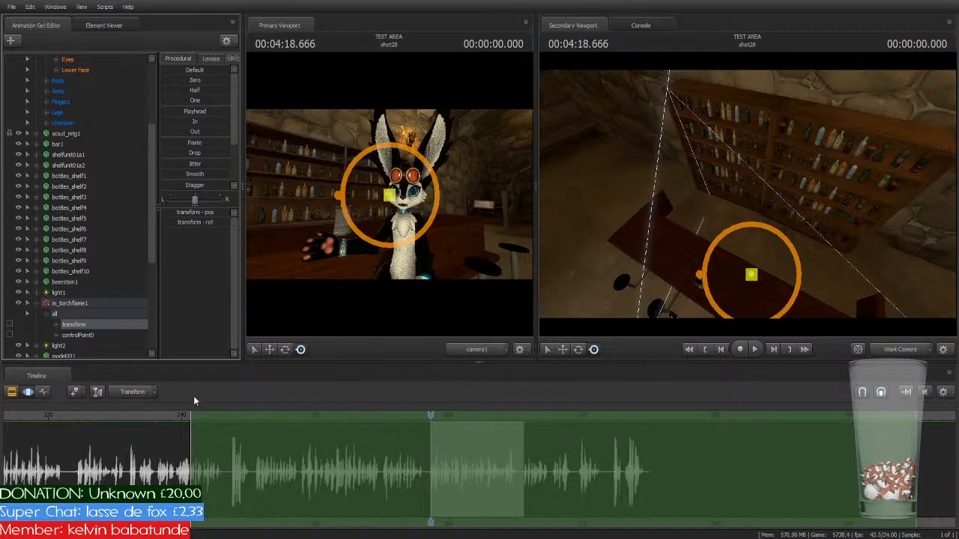
{"action": "left_click", "coordinate": [459, 464]}
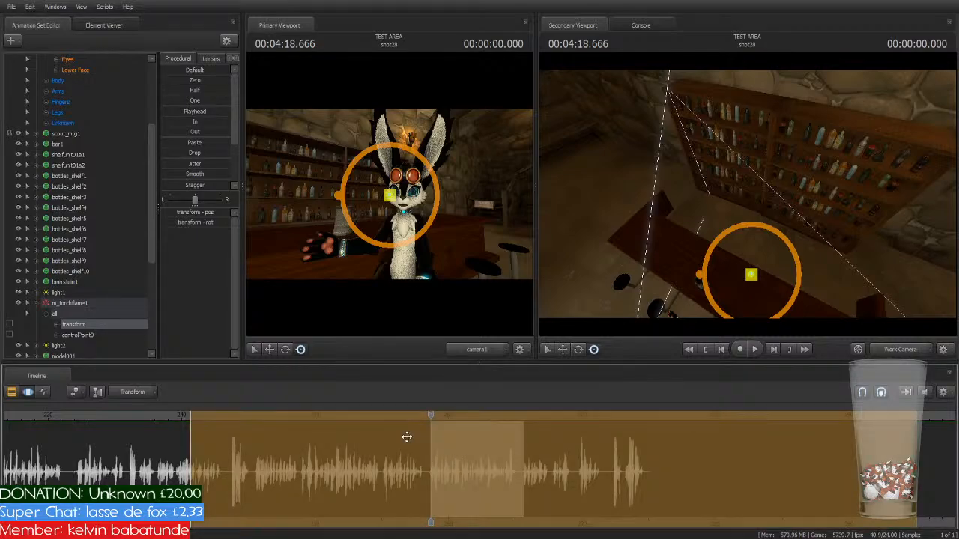
Step: Set the timeFrame duration of shot28's m_torchflame1 to 9999 in the Element Viewer, and return to the Animation Set Editor
{"action": "left_click", "coordinate": [83, 304]}
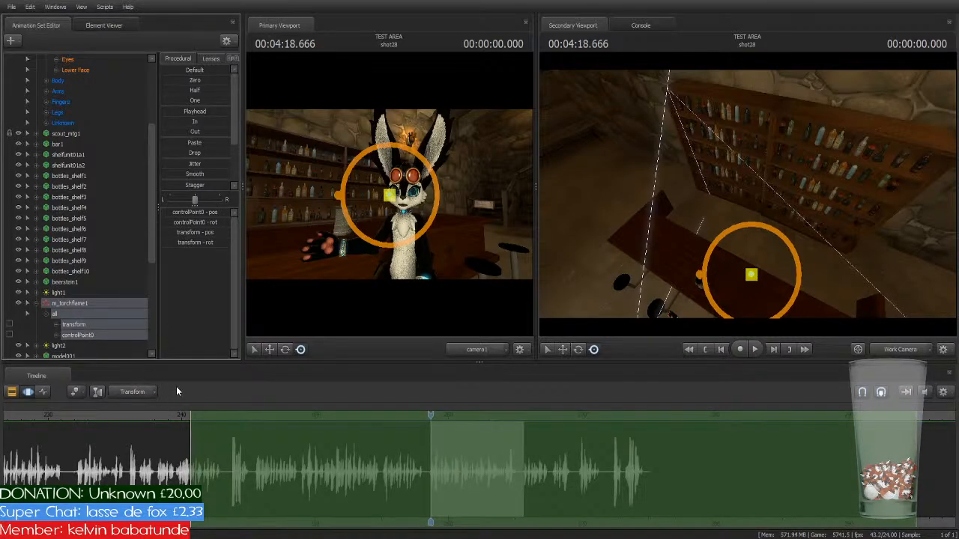
{"action": "scroll", "coordinate": [452, 427], "scroll_direction": "up", "scroll_amount": 8}
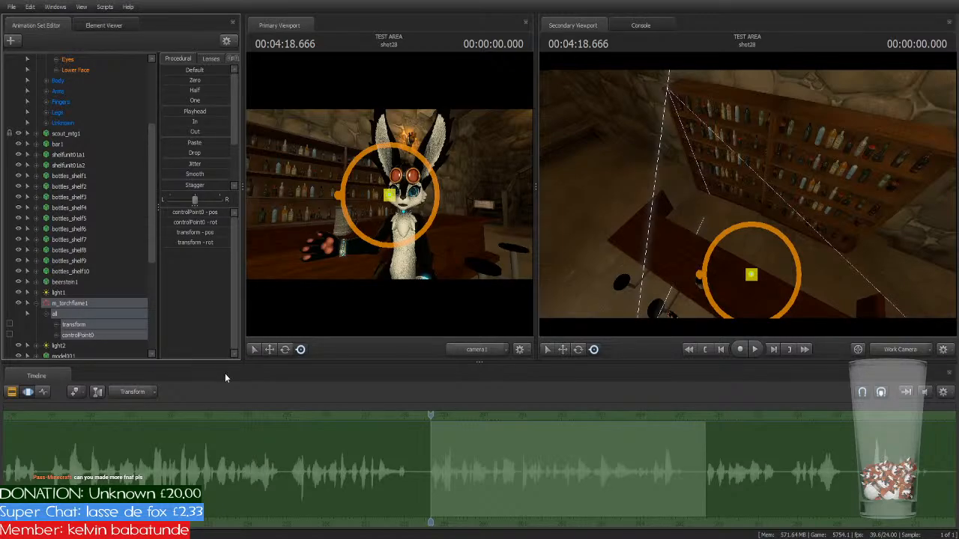
{"action": "left_click", "coordinate": [103, 25]}
{"action": "left_click", "coordinate": [21, 91]}
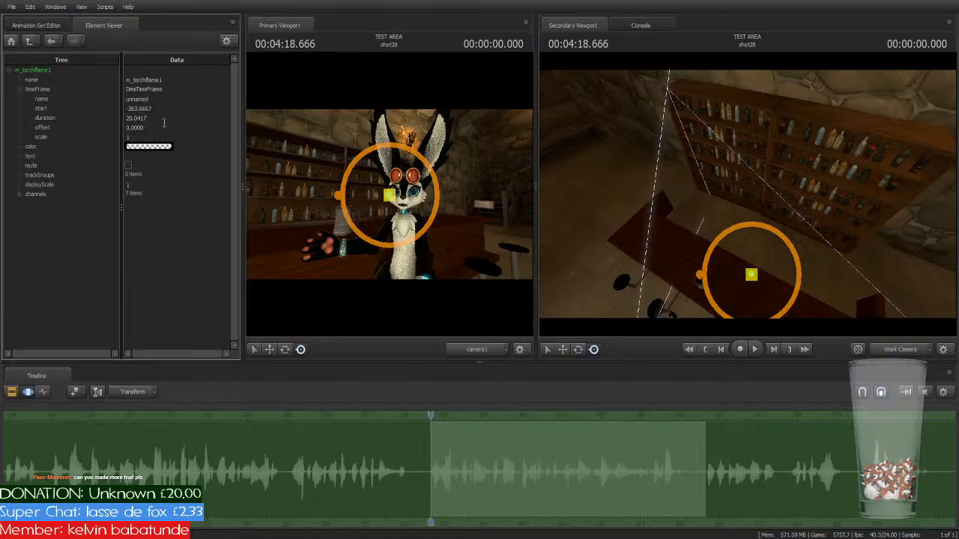
{"action": "left_click", "coordinate": [83, 118]}
{"action": "type", "text": "9999"}
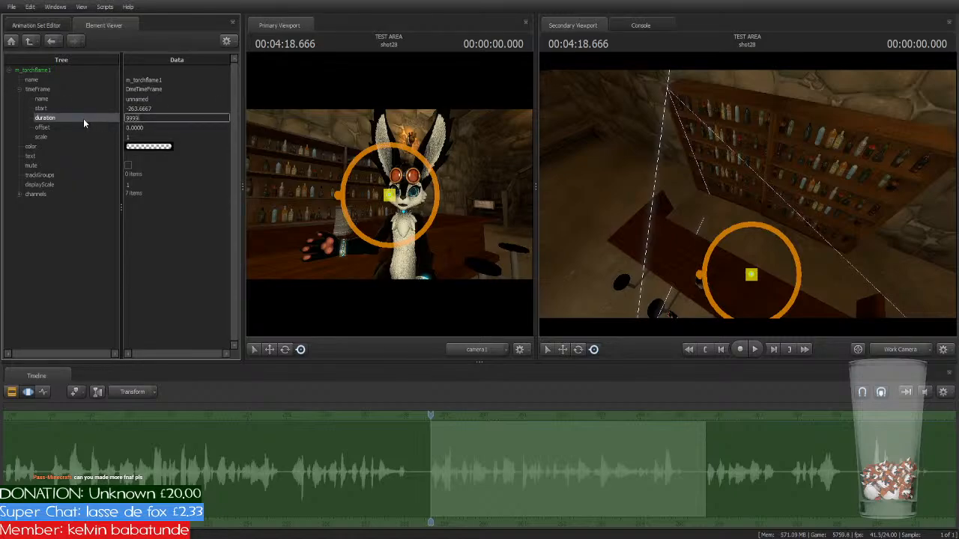
{"action": "key", "text": "Return"}
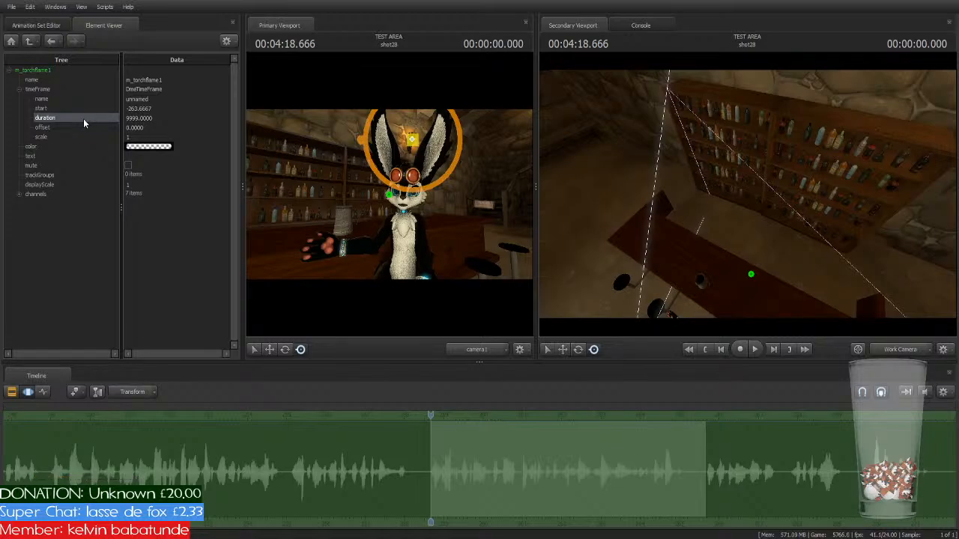
{"action": "left_click", "coordinate": [35, 28]}
Step: Play from the start of shot28 into shot29 to check the torch flame, and replay from the start of shot28
{"action": "scroll", "coordinate": [367, 441], "scroll_direction": "down", "scroll_amount": 5}
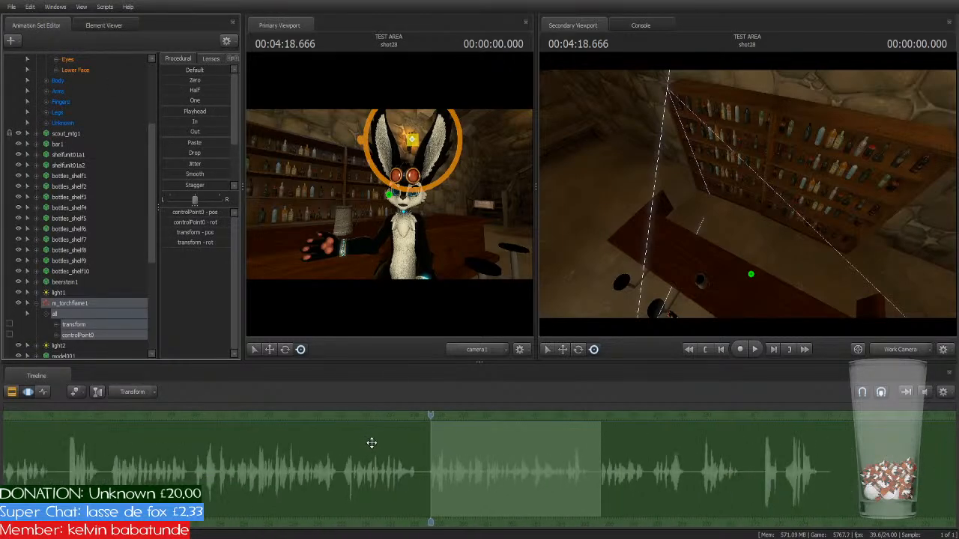
{"action": "key", "text": "space"}
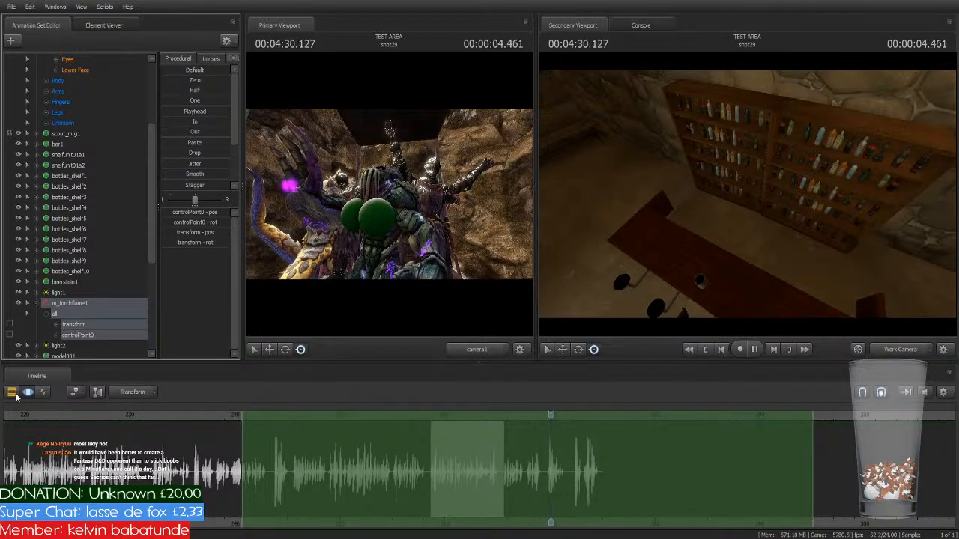
{"action": "key", "text": "space"}
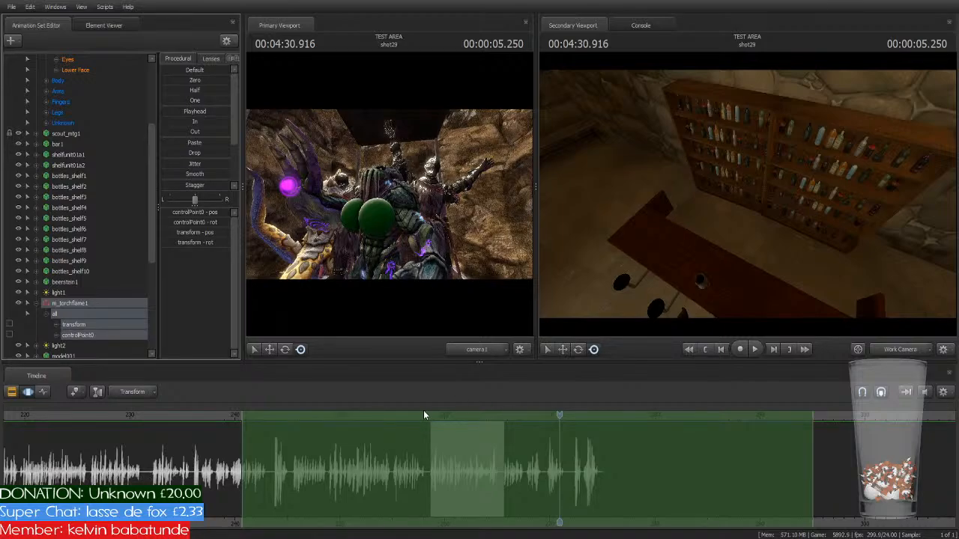
{"action": "key", "text": "Up"}
{"action": "key", "text": "Up"}
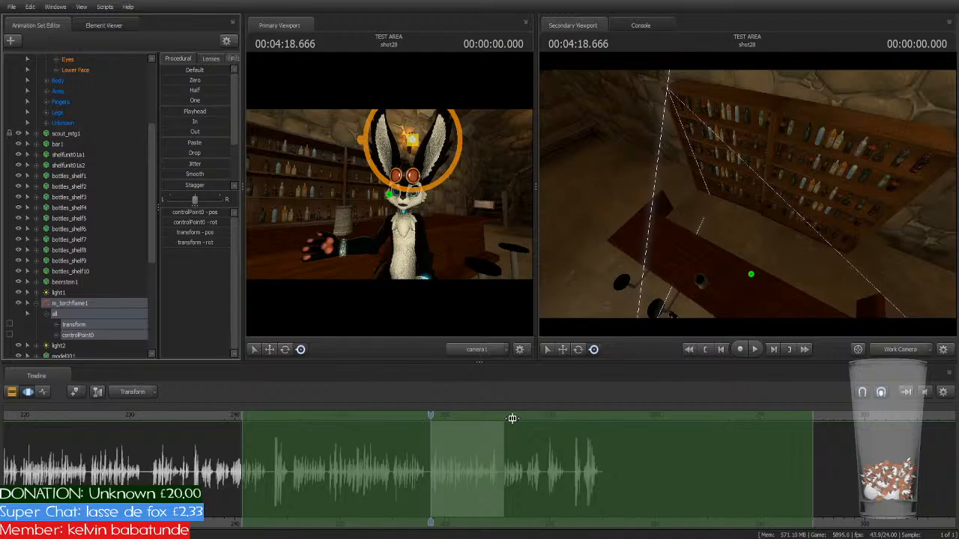
{"action": "key", "text": "space"}
{"action": "key", "text": "space"}
Step: Advance the playhead to the start of shot31, select shot31 in the Clip Editor, and show it in the Motion Editor
{"action": "key", "text": "Down"}
{"action": "key", "text": "Down"}
{"action": "key", "text": "Down"}
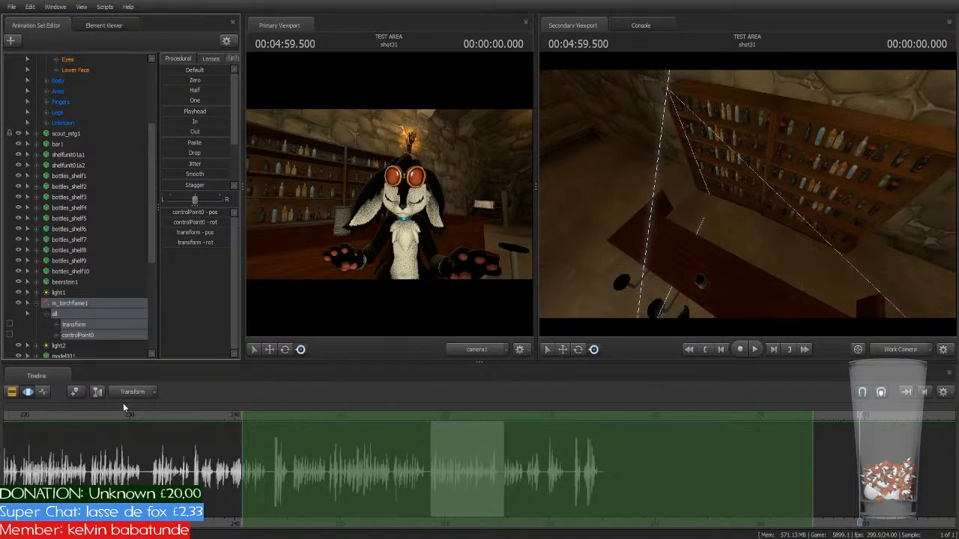
{"action": "left_click", "coordinate": [11, 392]}
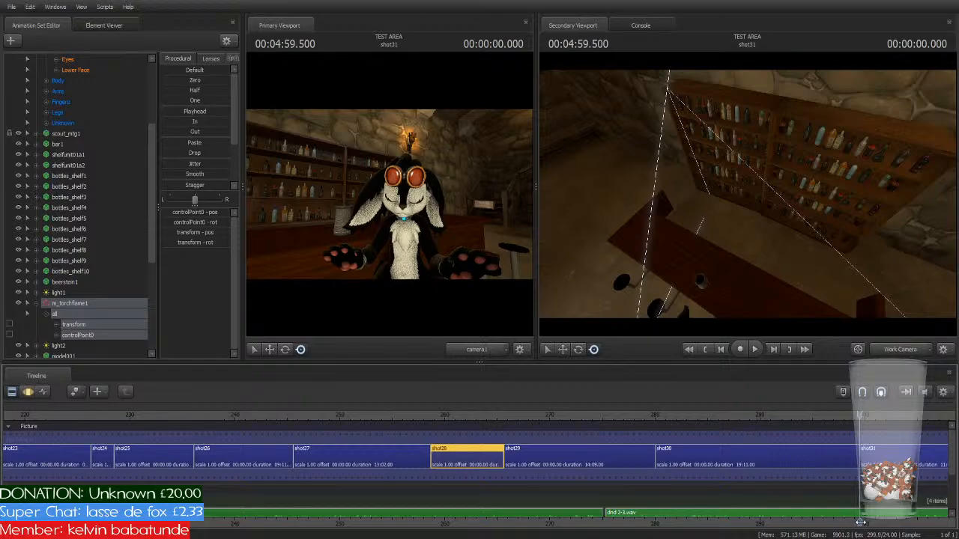
{"action": "middle_click_drag", "start_coordinate": [867, 490], "coordinate": [469, 487]}
{"action": "left_click", "coordinate": [496, 454]}
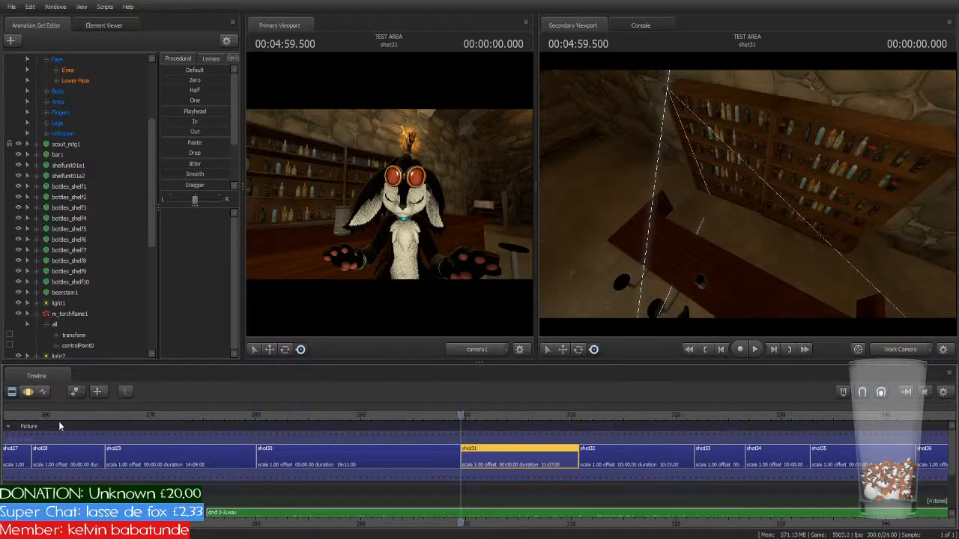
{"action": "left_click", "coordinate": [27, 391]}
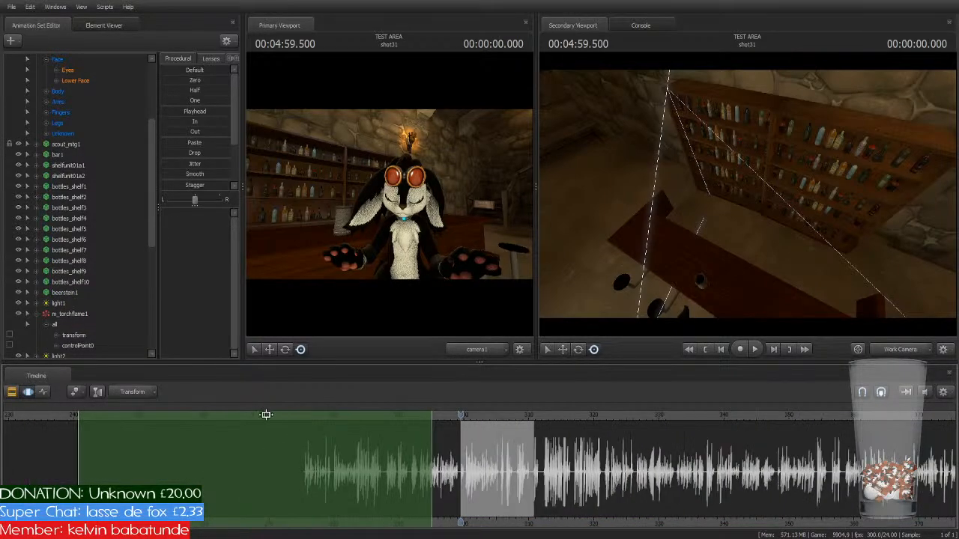
Step: Move the time selection over shot31 and paste the copied animation onto its m_torchflame1
{"action": "left_click_drag", "start_coordinate": [224, 413], "coordinate": [503, 413]}
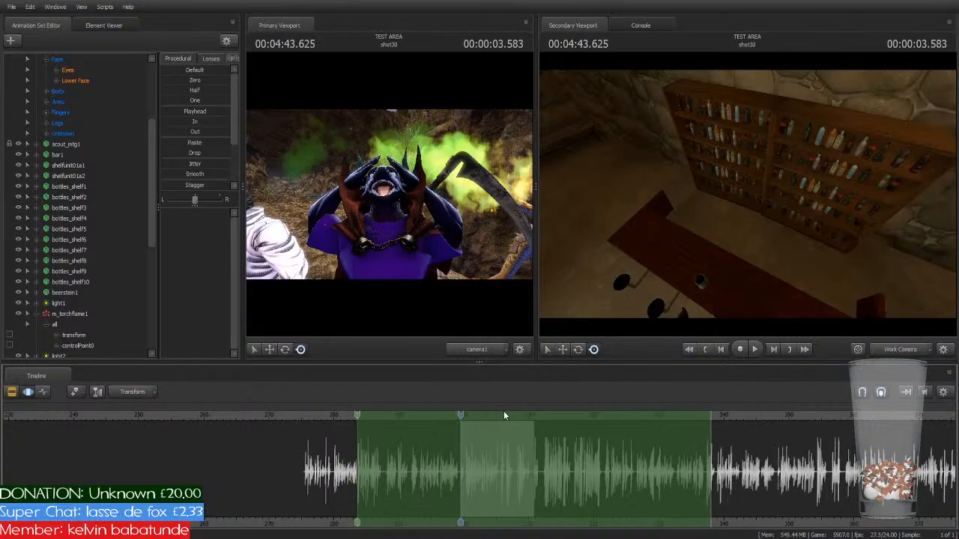
{"action": "left_click", "coordinate": [79, 314]}
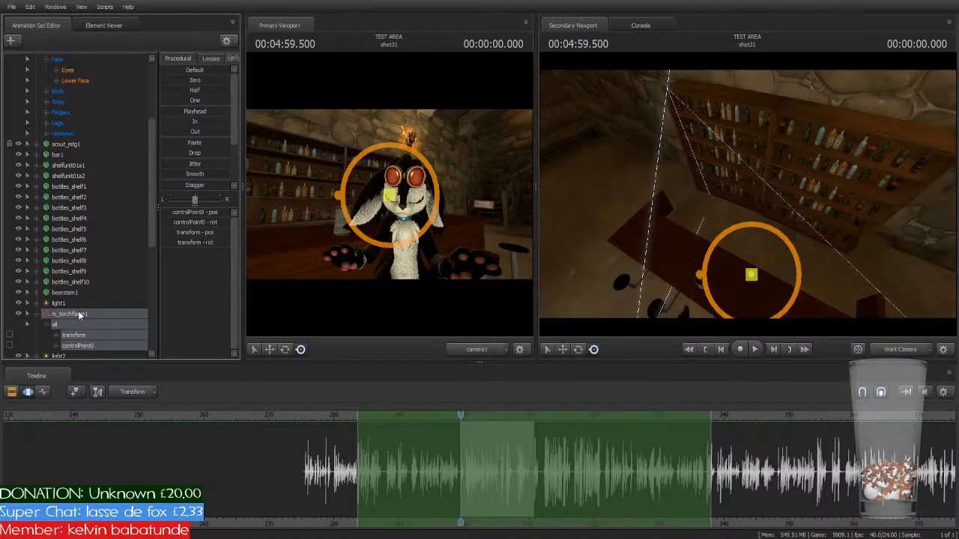
{"action": "left_click", "coordinate": [514, 456]}
{"action": "key", "text": "ctrl+v"}
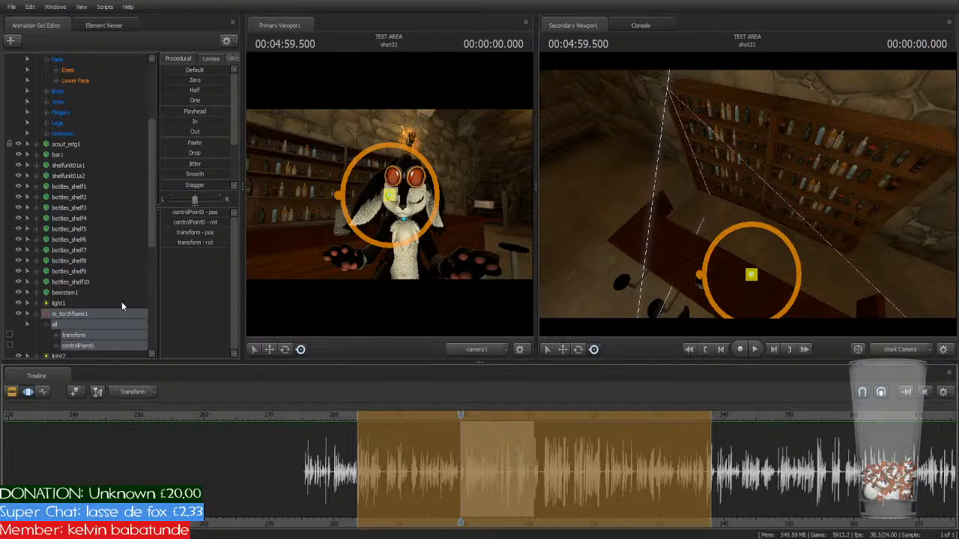
{"action": "left_click", "coordinate": [71, 335]}
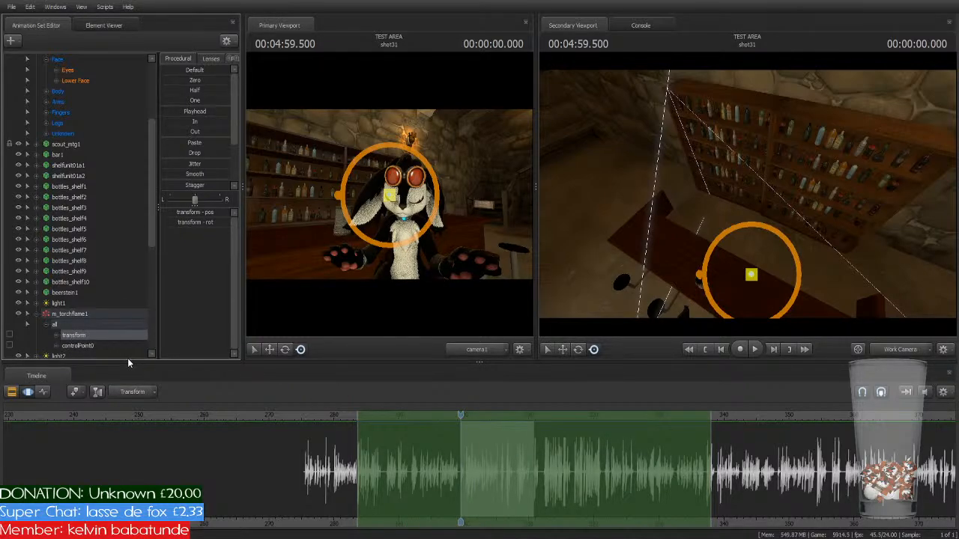
Step: Set the timeFrame duration of shot31's m_torchflame1 to 9999 in the Element Viewer, and return to the Animation Set Editor
{"action": "left_click", "coordinate": [79, 313]}
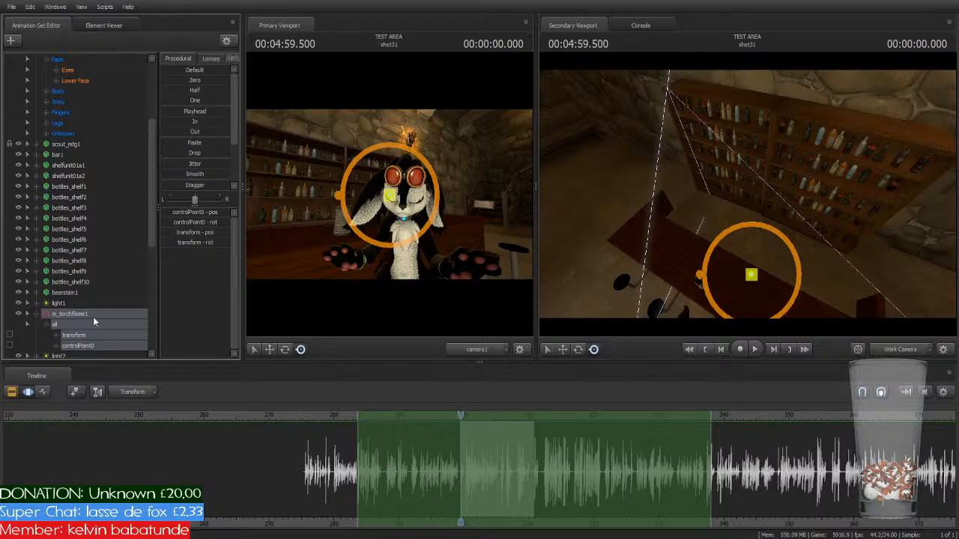
{"action": "key", "text": "ctrl+Tab"}
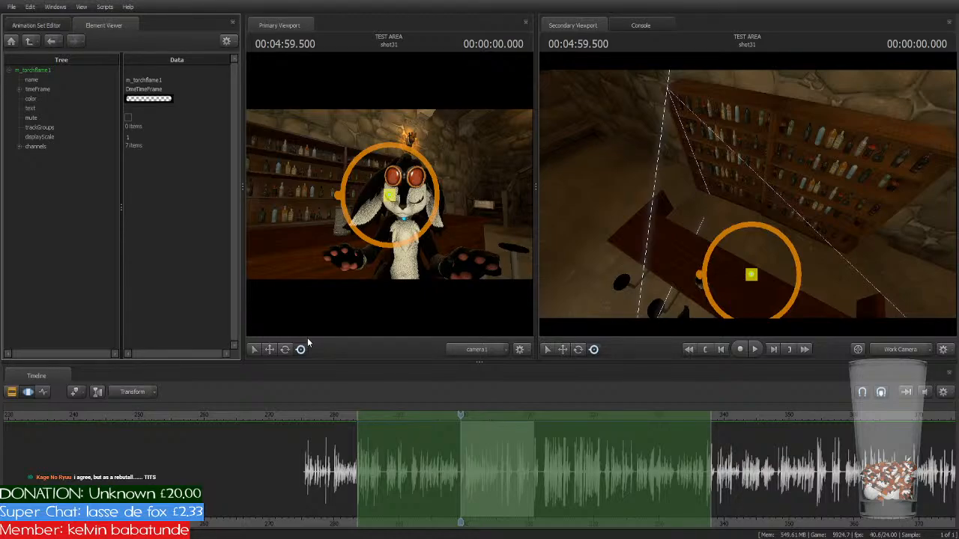
{"action": "left_click", "coordinate": [19, 89]}
{"action": "double_click", "coordinate": [167, 119]}
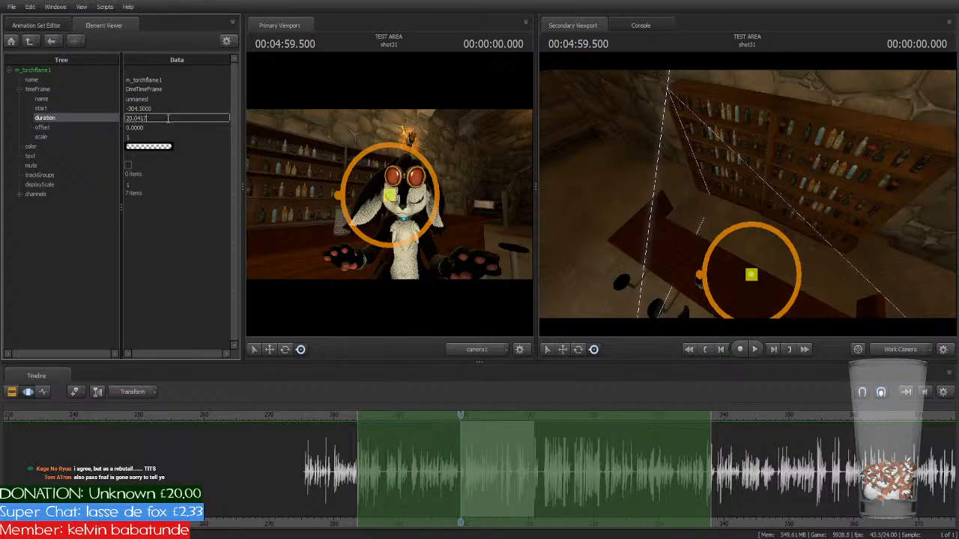
{"action": "left_click_drag", "start_coordinate": [168, 118], "coordinate": [92, 119]}
{"action": "type", "text": "9999"}
{"action": "key", "text": "Return"}
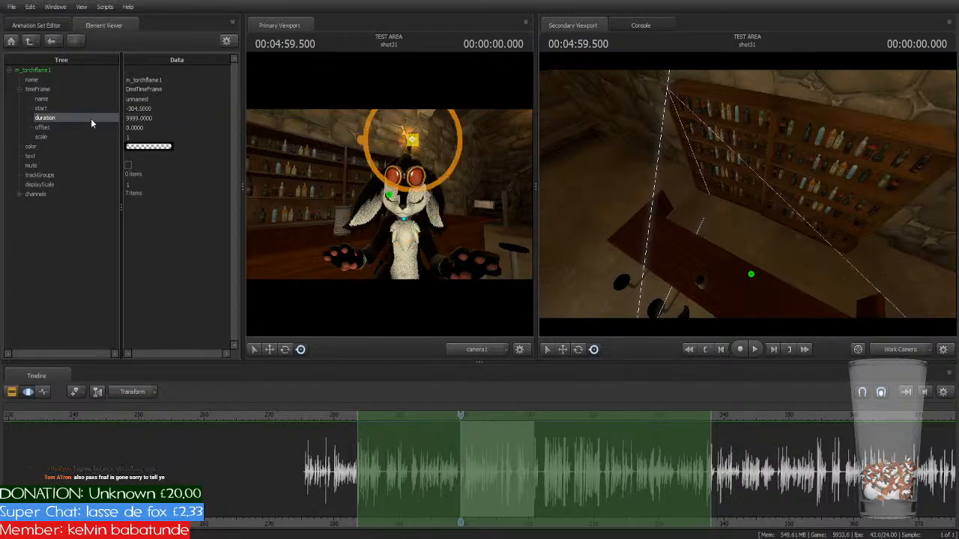
{"action": "left_click", "coordinate": [47, 25]}
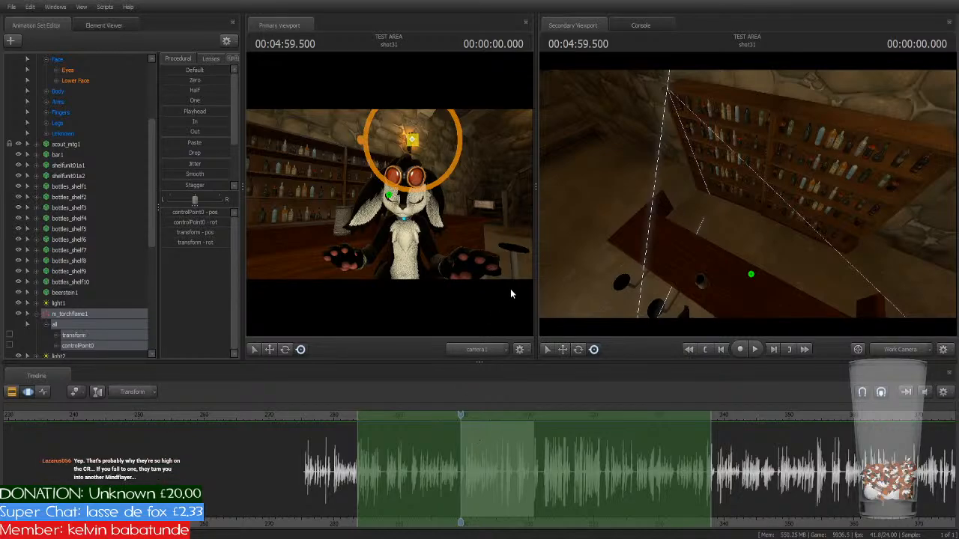
Step: Advance the playhead to the start of shot36, select shot36 in the Clip Editor, and show it in the Motion Editor
{"action": "scroll", "coordinate": [487, 457], "scroll_direction": "up", "scroll_amount": 3}
{"action": "scroll", "coordinate": [497, 465], "scroll_direction": "up", "scroll_amount": 2}
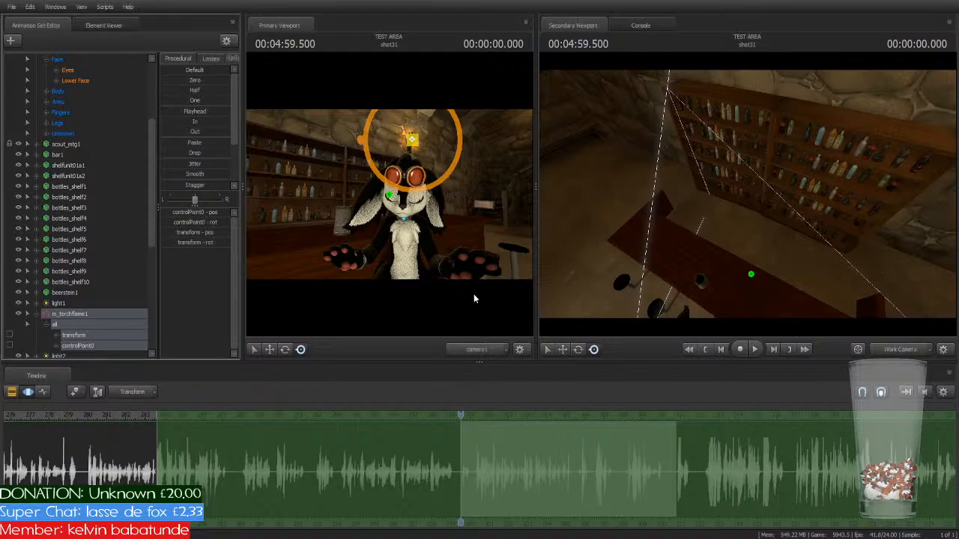
{"action": "scroll", "coordinate": [521, 424], "scroll_direction": "down", "scroll_amount": 2}
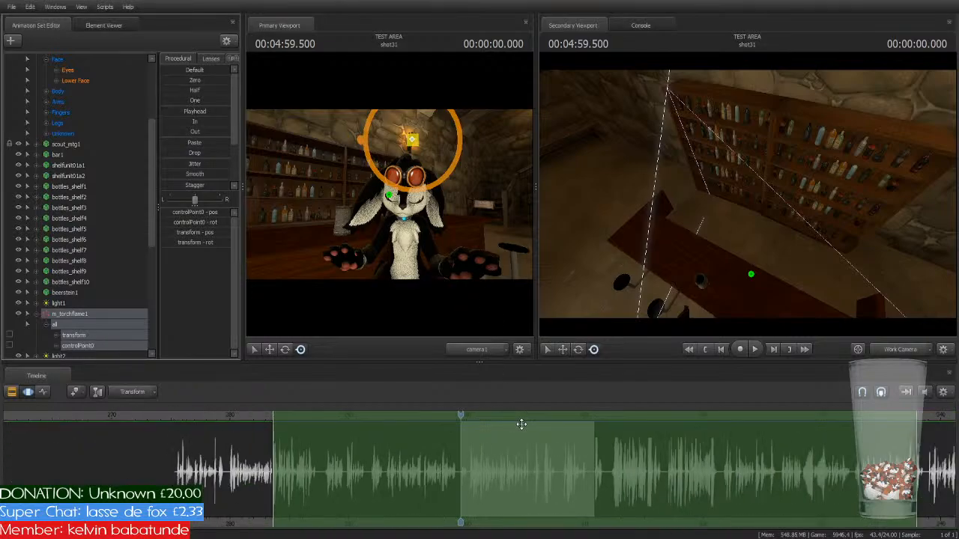
{"action": "left_click", "coordinate": [9, 391]}
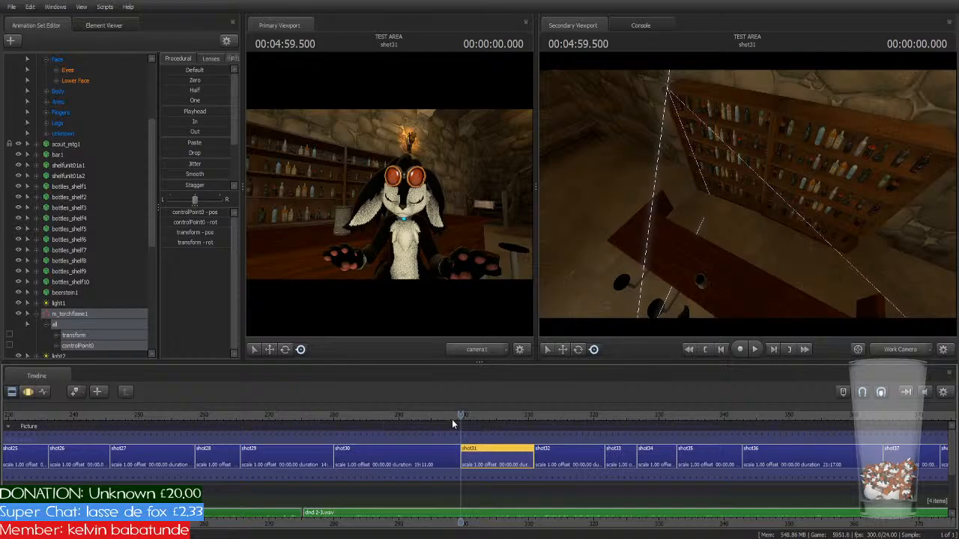
{"action": "key", "text": "Down"}
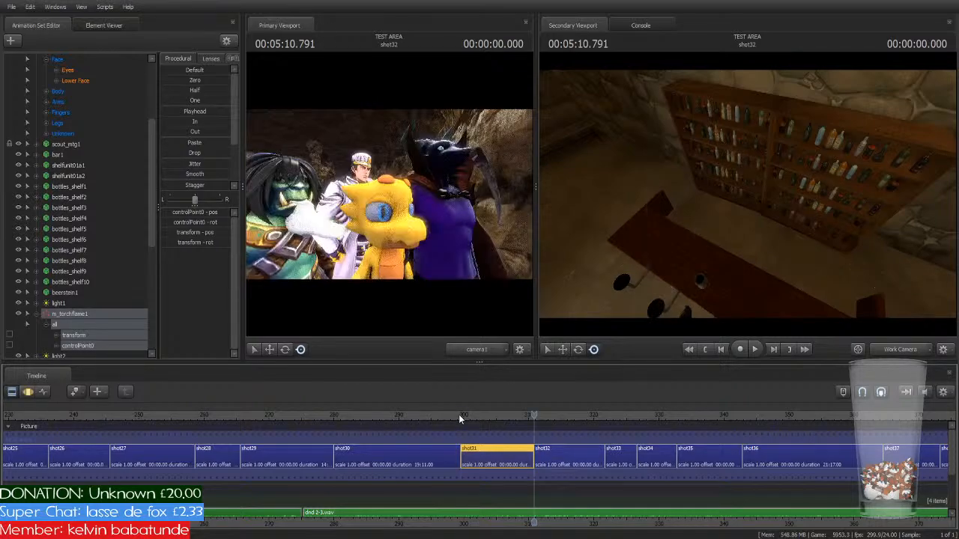
{"action": "key", "text": "Down"}
{"action": "key", "text": "Down"}
{"action": "key", "text": "Down"}
{"action": "key", "text": "Down"}
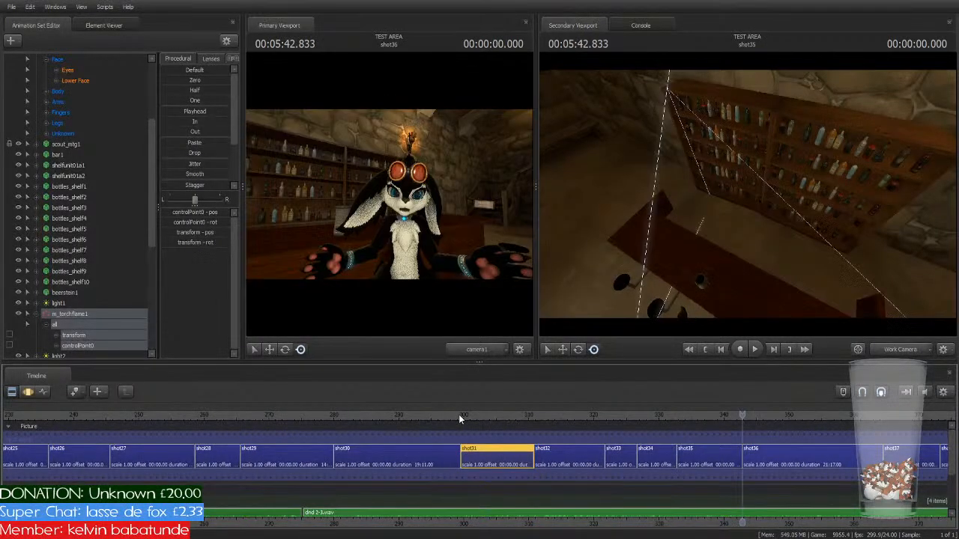
{"action": "left_click", "coordinate": [787, 463]}
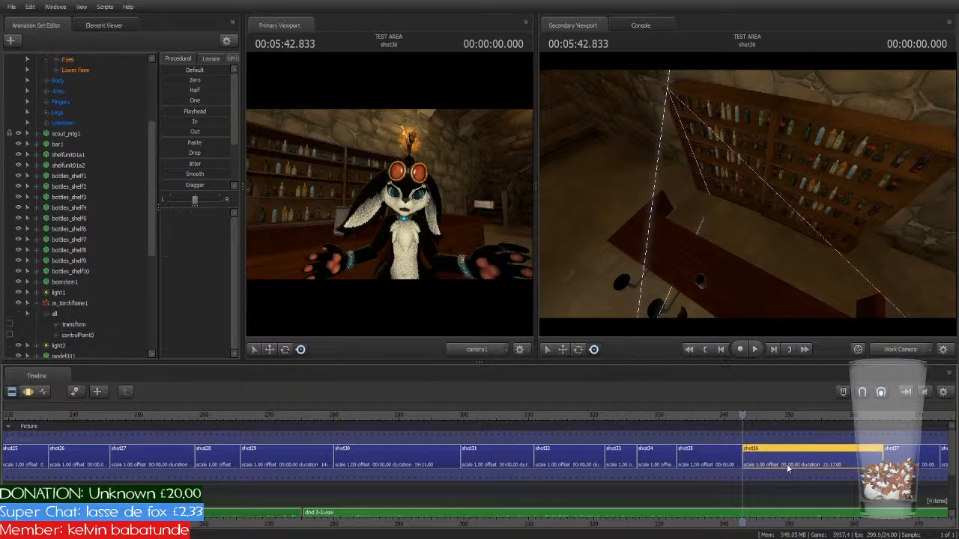
{"action": "left_click", "coordinate": [28, 392]}
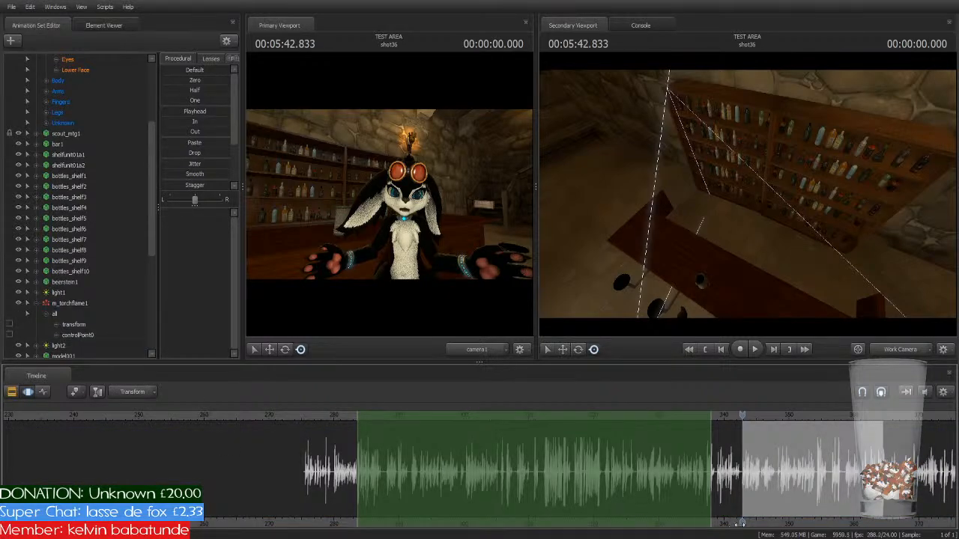
Step: Move the time selection over shot36 and paste the copied animation onto its m_torchflame1
{"action": "middle_click_drag", "start_coordinate": [728, 522], "coordinate": [398, 465]}
{"action": "left_click_drag", "start_coordinate": [193, 414], "coordinate": [487, 426]}
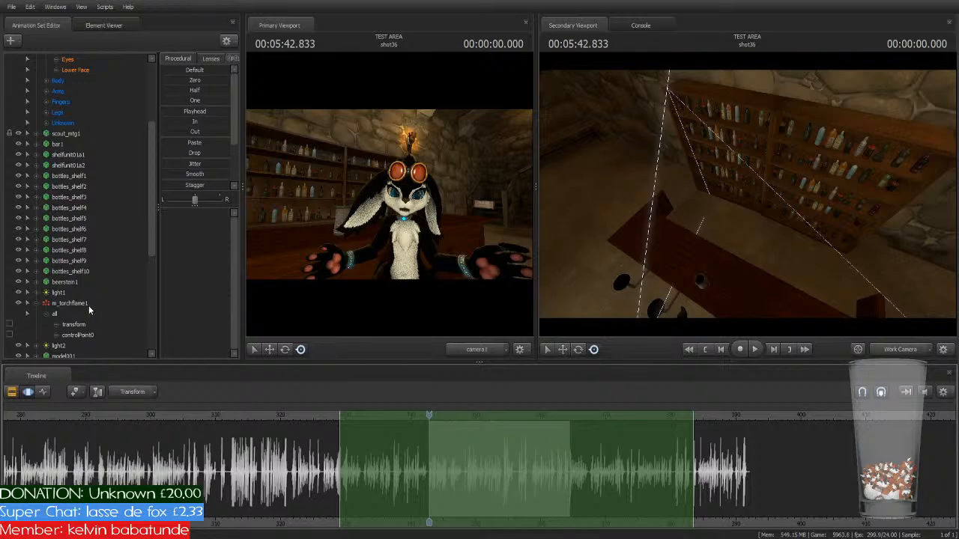
{"action": "left_click", "coordinate": [79, 304]}
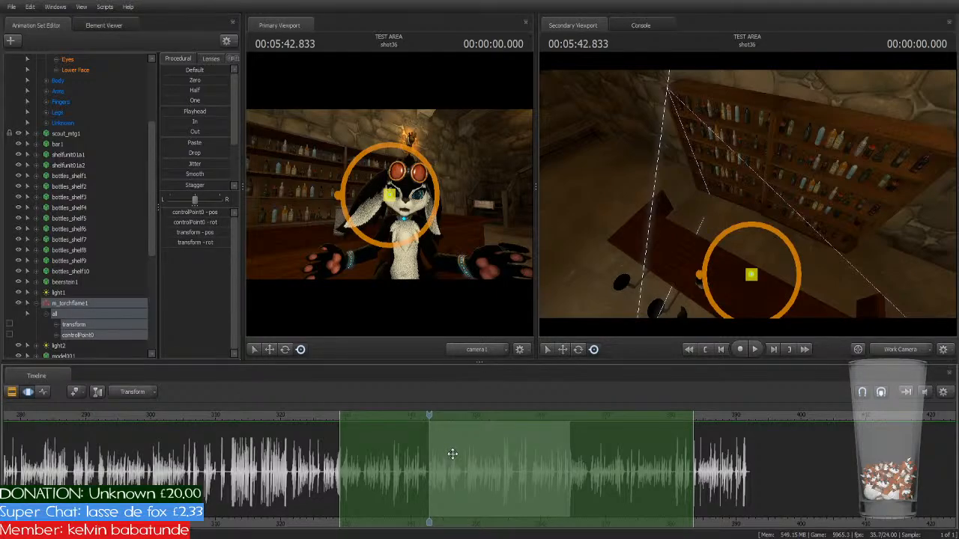
{"action": "key", "text": "ctrl+v"}
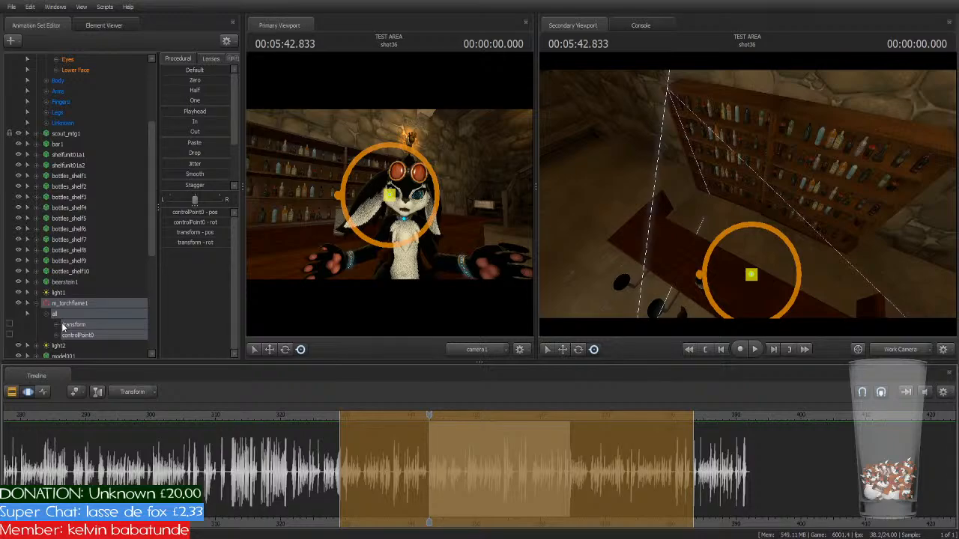
{"action": "key", "text": "Return"}
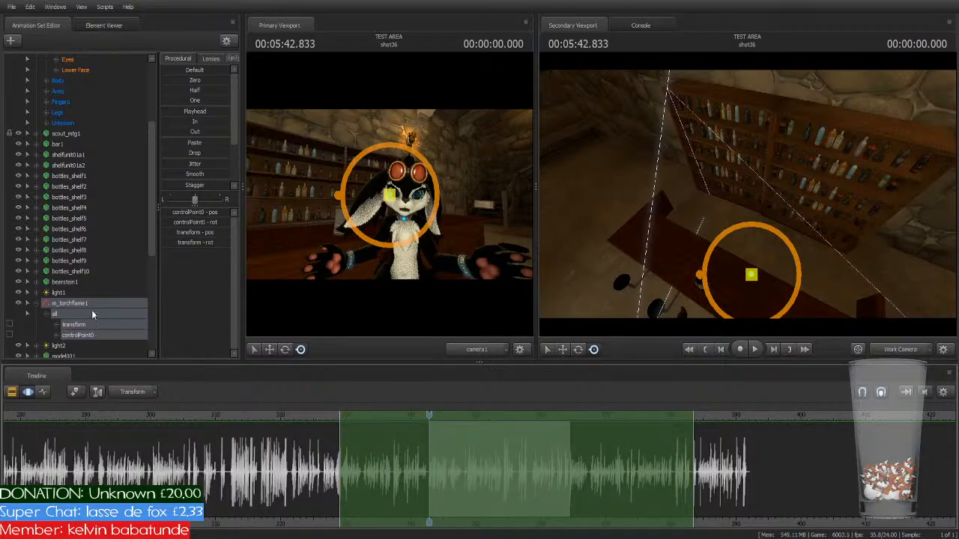
Step: Set the timeFrame duration of shot36's m_torchflame1 to 9999 in the Element Viewer, and return to the Animation Set Editor
{"action": "left_click_drag", "start_coordinate": [427, 416], "coordinate": [457, 424]}
{"action": "key", "text": "Up"}
{"action": "left_click", "coordinate": [85, 305]}
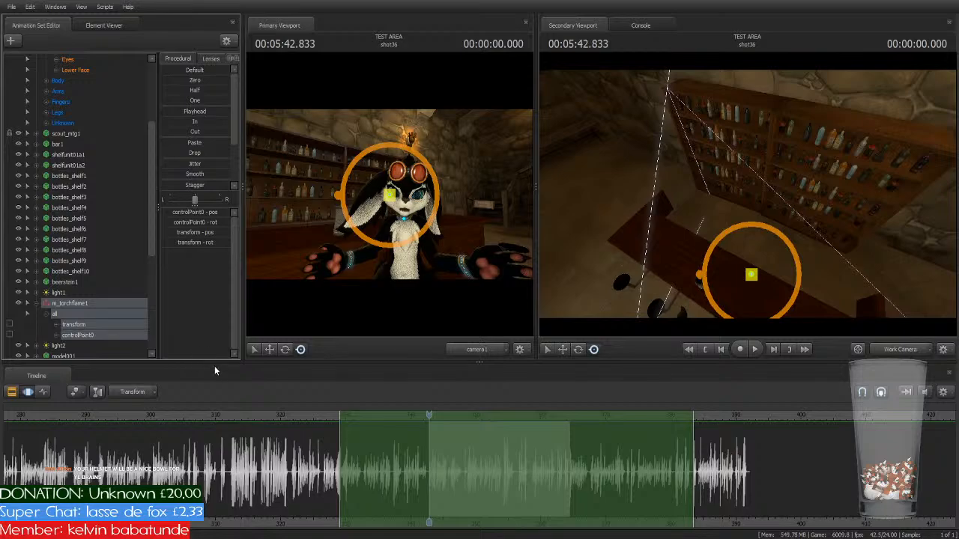
{"action": "left_click", "coordinate": [18, 90]}
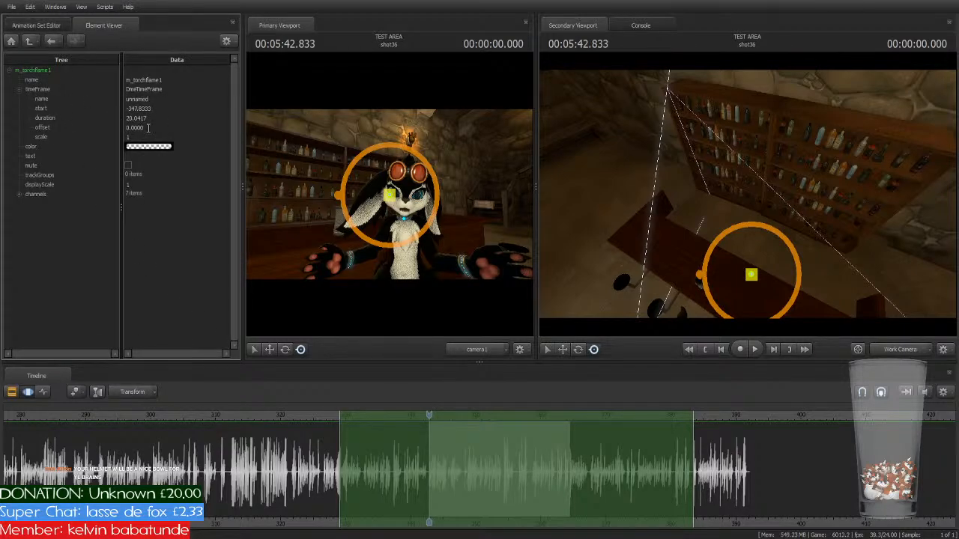
{"action": "left_click", "coordinate": [82, 120]}
{"action": "type", "text": "9999"}
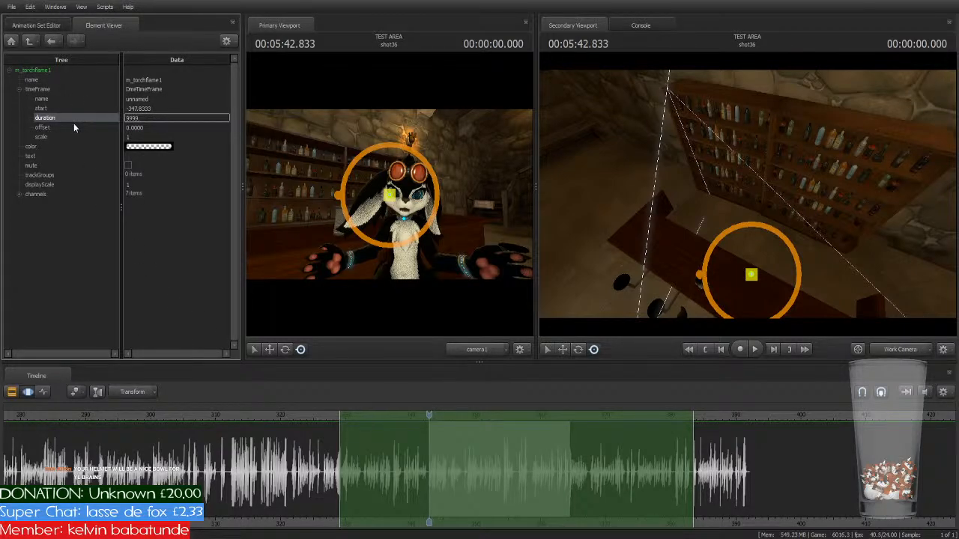
{"action": "key", "text": "Return"}
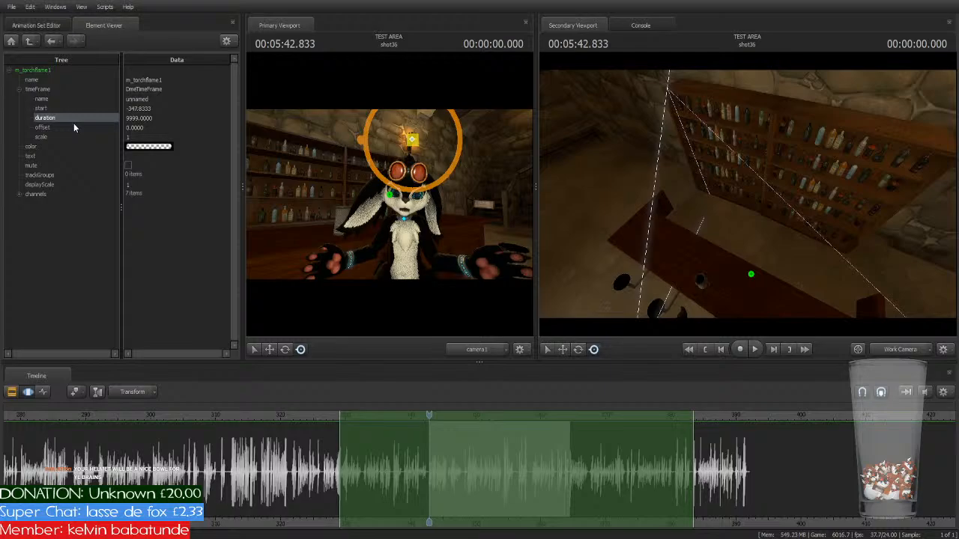
{"action": "left_click", "coordinate": [30, 25]}
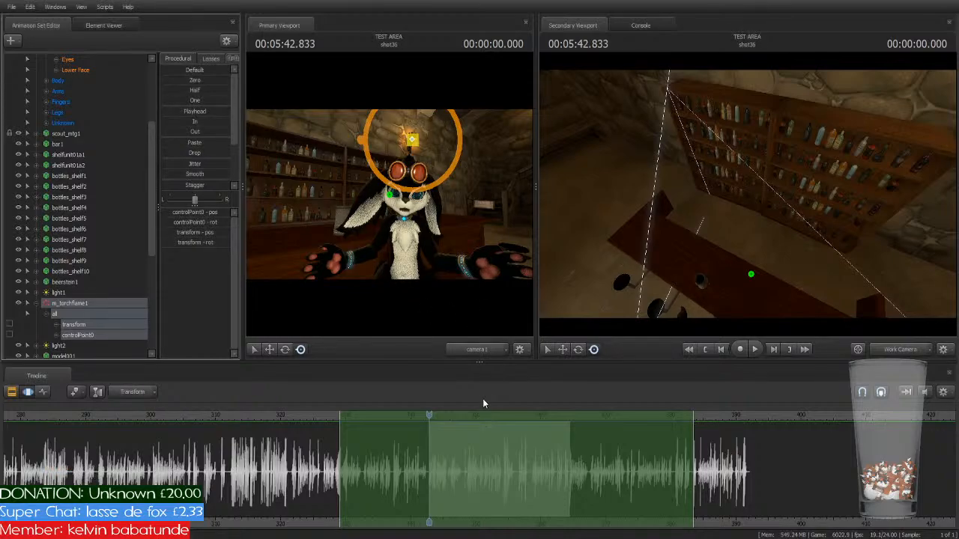
Step: Play the sequence from the end of shot35 through shot36 to check the torch flame
{"action": "scroll", "coordinate": [475, 446], "scroll_direction": "up", "scroll_amount": 5}
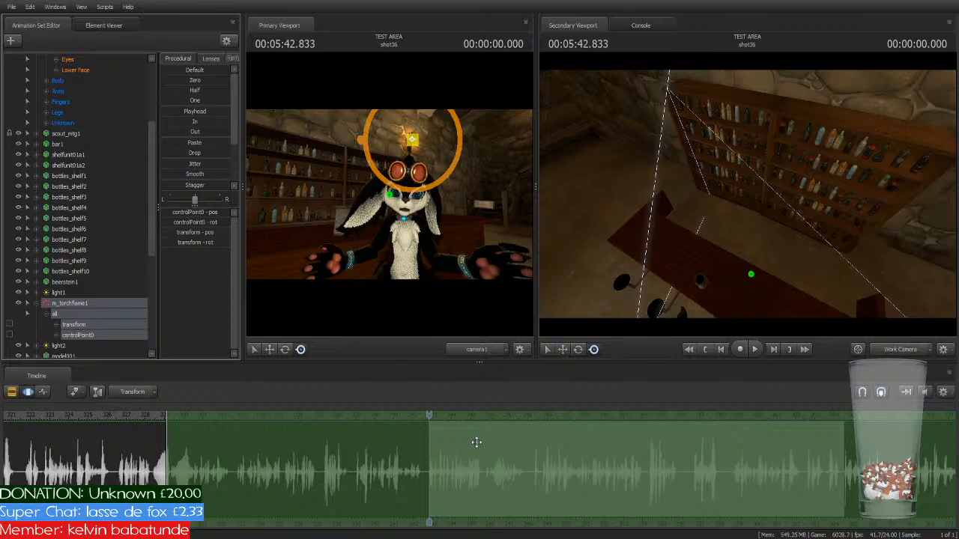
{"action": "scroll", "coordinate": [476, 442], "scroll_direction": "down", "scroll_amount": 1}
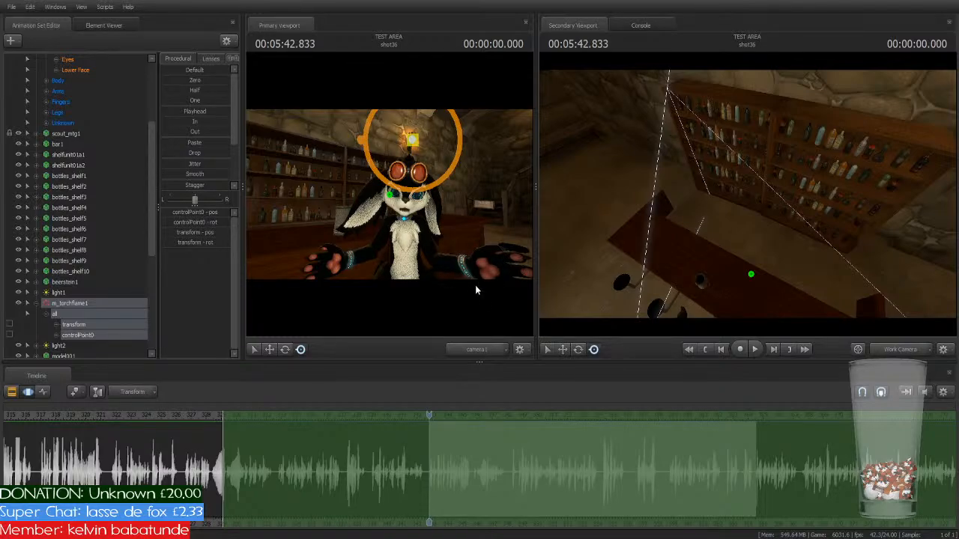
{"action": "scroll", "coordinate": [439, 420], "scroll_direction": "down", "scroll_amount": 4}
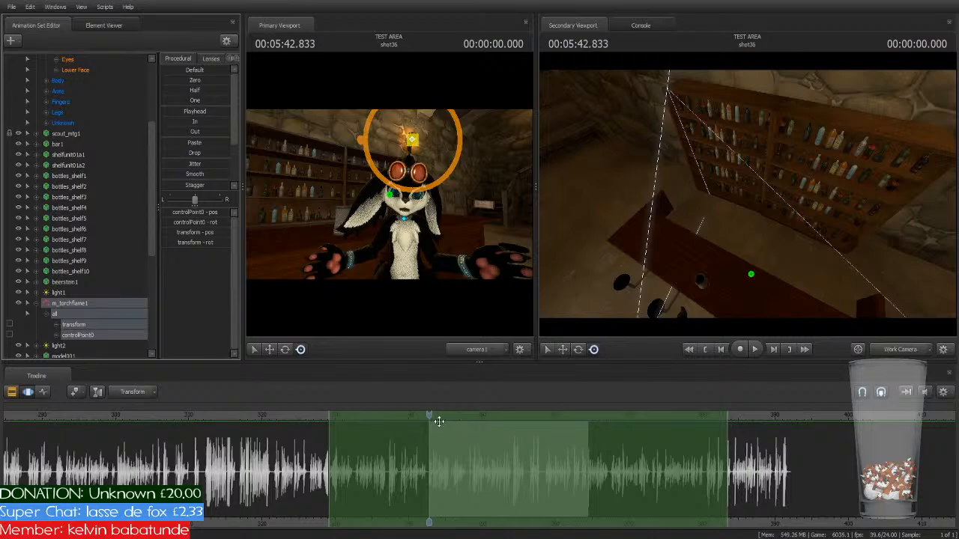
{"action": "left_click_drag", "start_coordinate": [426, 412], "coordinate": [421, 419]}
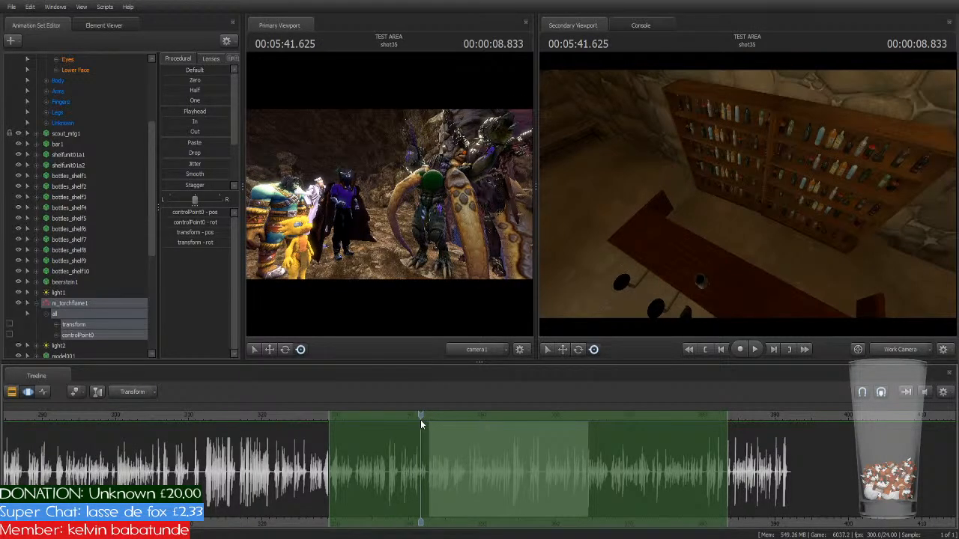
{"action": "key", "text": "space"}
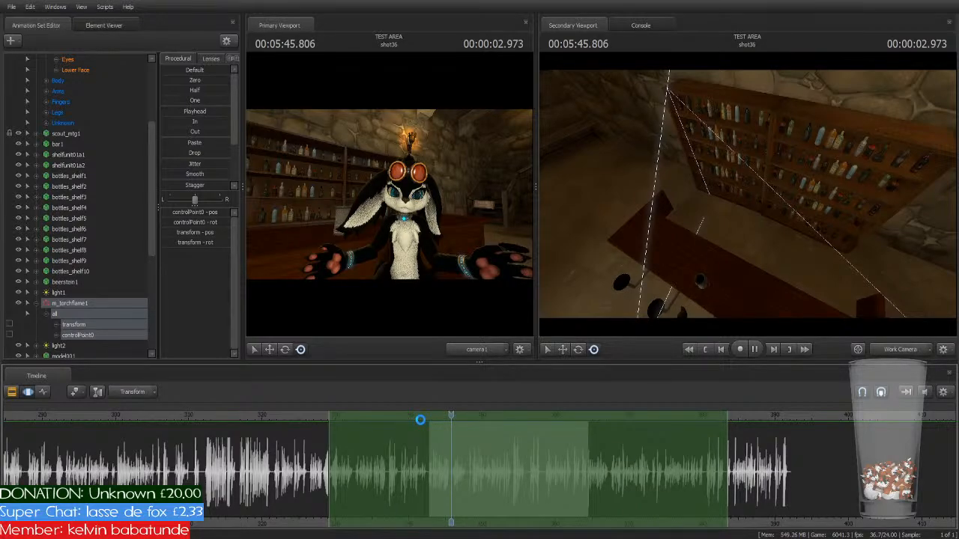
{"action": "key", "text": "space"}
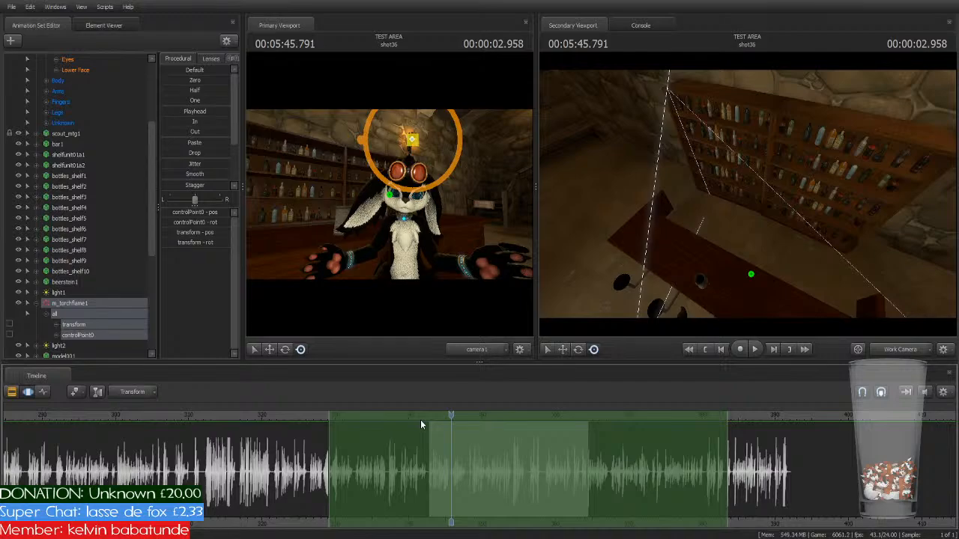
{"action": "key", "text": "space"}
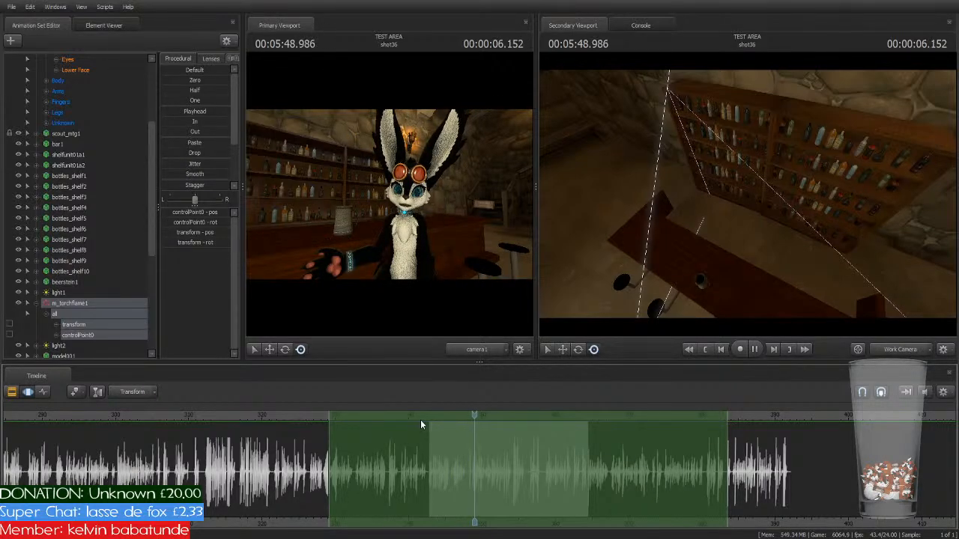
{"action": "key", "text": "space"}
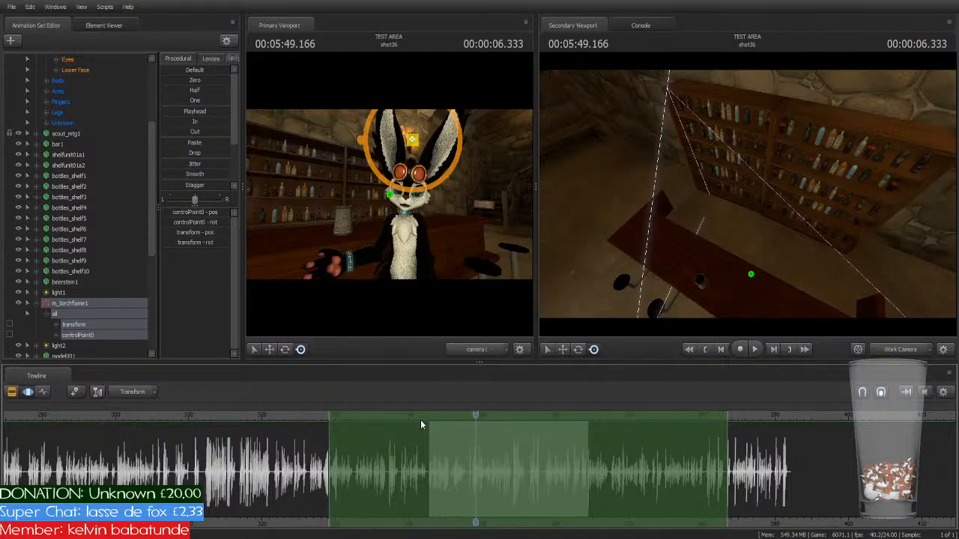
{"action": "key", "text": "space"}
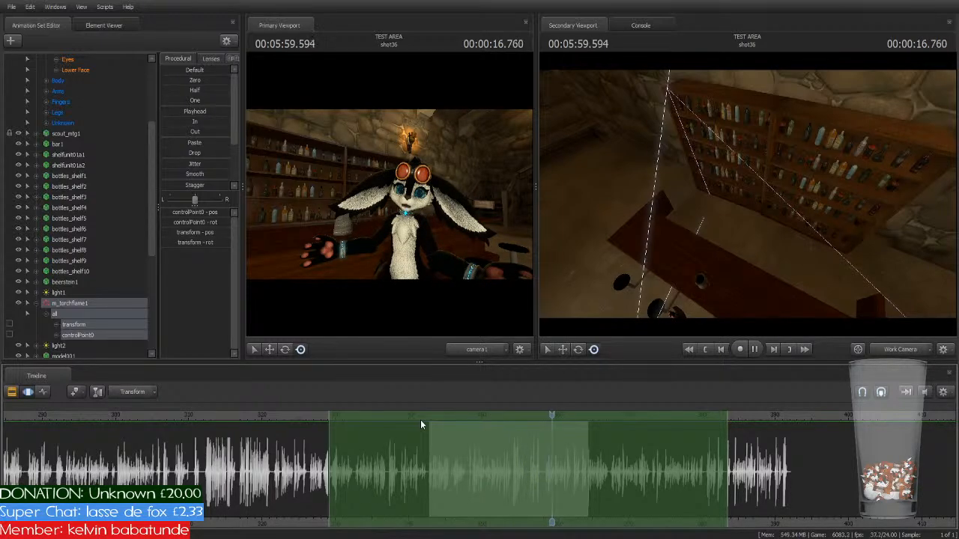
{"action": "key", "text": "space"}
Step: Move the playhead back to 00:05:56.833, select light1, and play the sequence on into shot40
{"action": "left_click", "coordinate": [71, 302]}
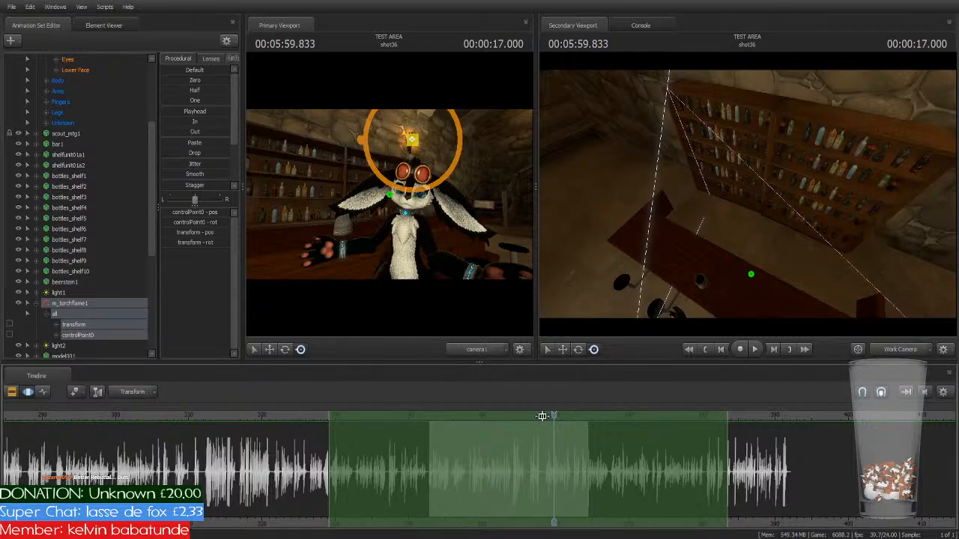
{"action": "left_click_drag", "start_coordinate": [550, 419], "coordinate": [531, 432]}
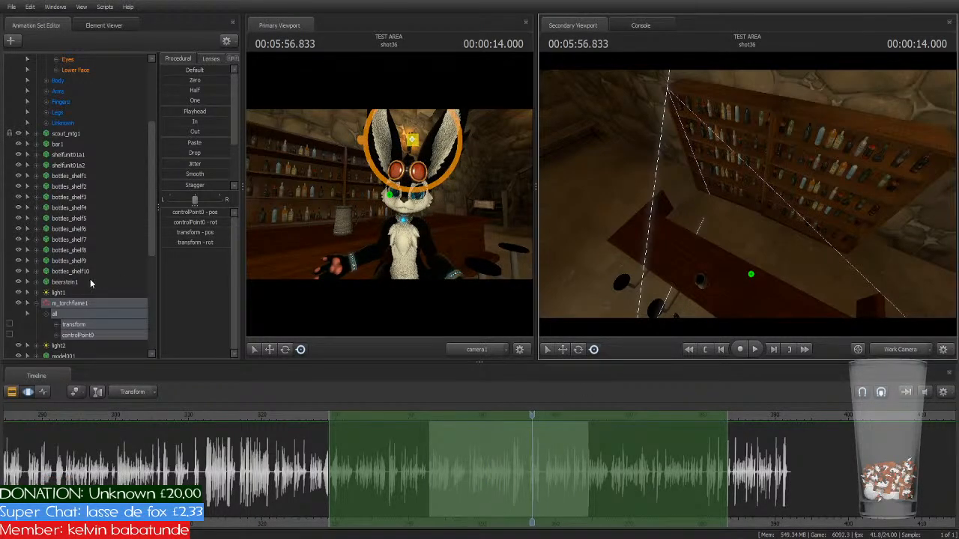
{"action": "left_click", "coordinate": [60, 292]}
{"action": "key", "text": "space"}
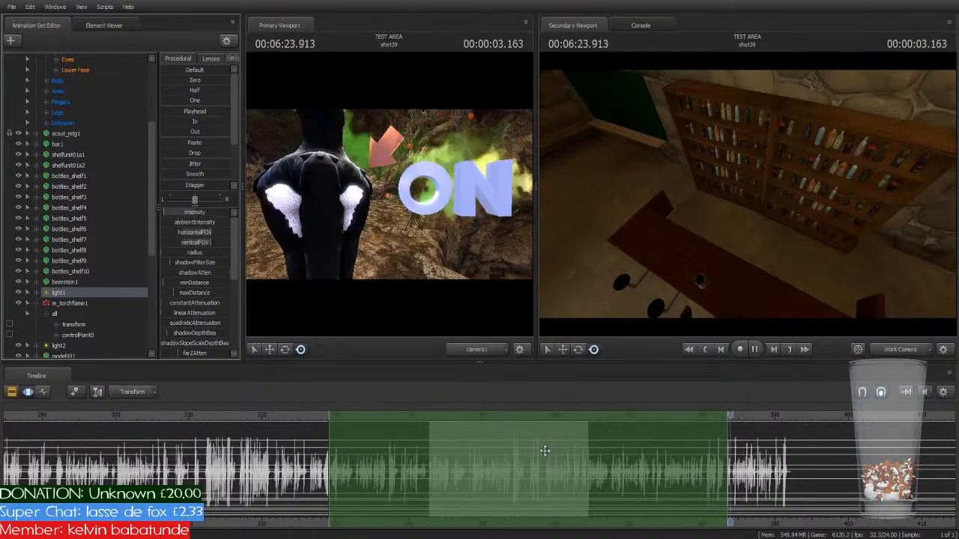
{"action": "scroll", "coordinate": [689, 471], "scroll_direction": "down", "scroll_amount": 1}
{"action": "key", "text": "space"}
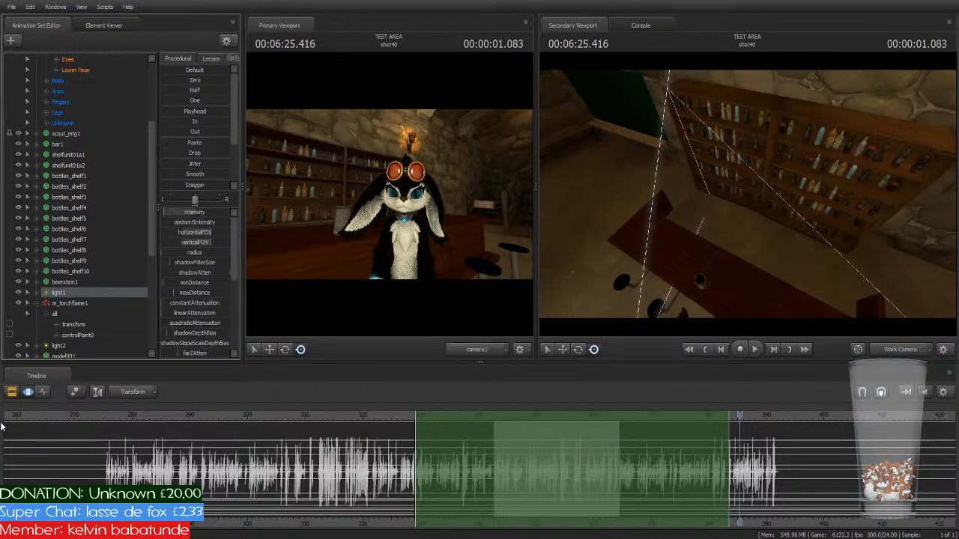
Step: Set the playhead to the start of shot40, select shot40 in the Clip Editor, and show it in the Motion Editor
{"action": "left_click", "coordinate": [11, 392]}
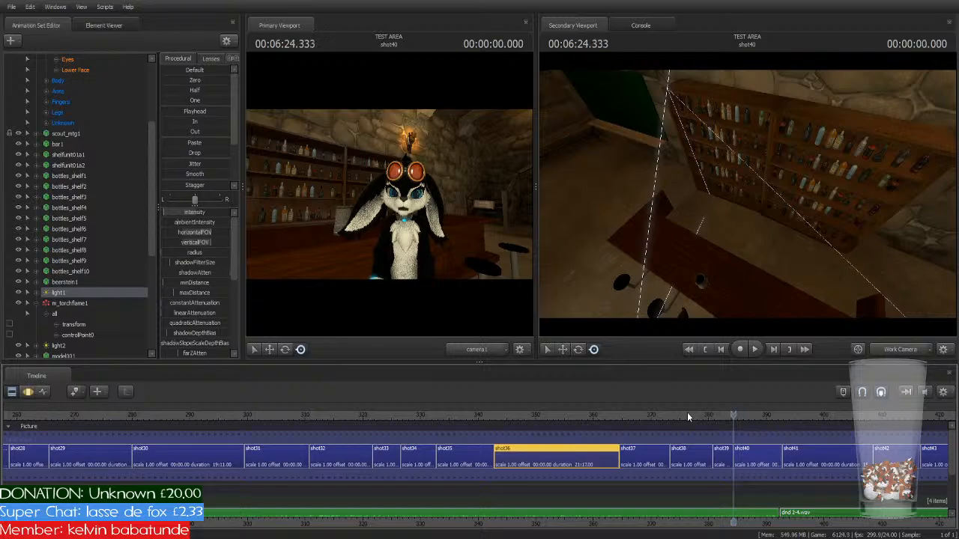
{"action": "left_click", "coordinate": [752, 456]}
{"action": "left_click", "coordinate": [27, 392]}
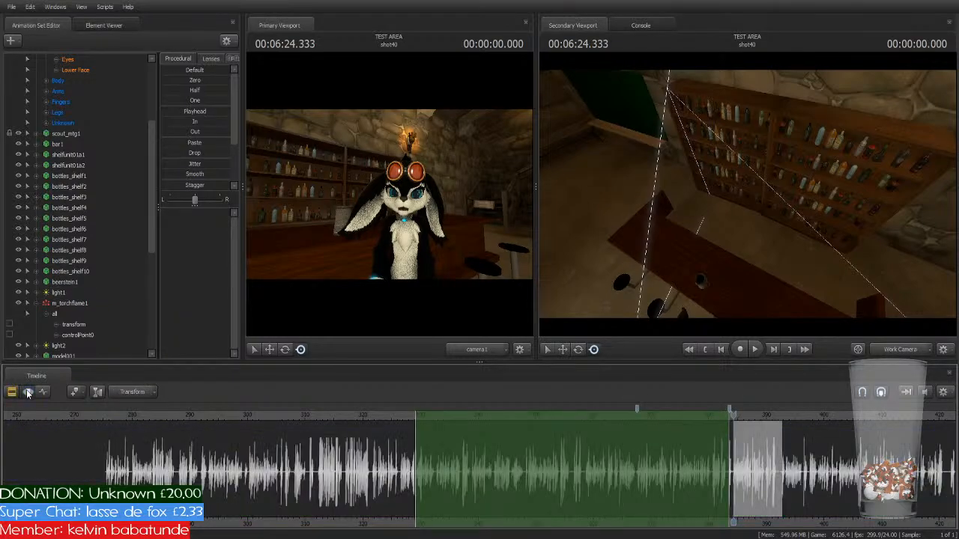
Step: Move the time selection over shot40 and select all controls of its m_torchflame1, with the playhead at 00:06:25.208
{"action": "left_click_drag", "start_coordinate": [475, 415], "coordinate": [648, 415]}
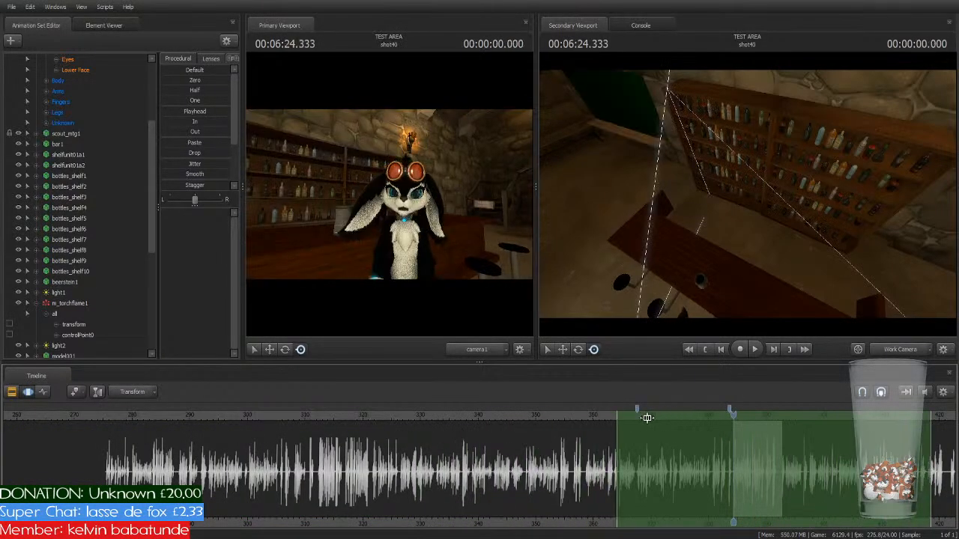
{"action": "left_click", "coordinate": [84, 324]}
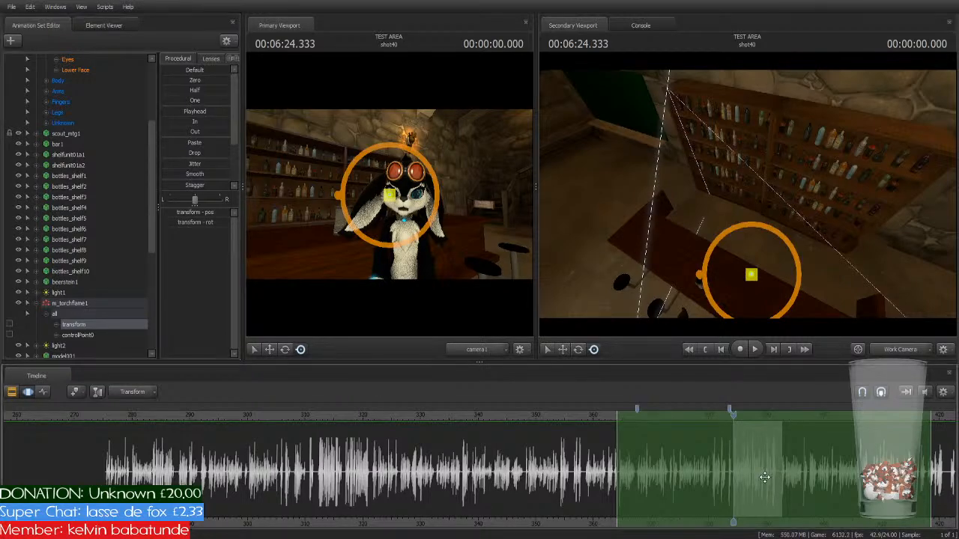
{"action": "left_click", "coordinate": [81, 312]}
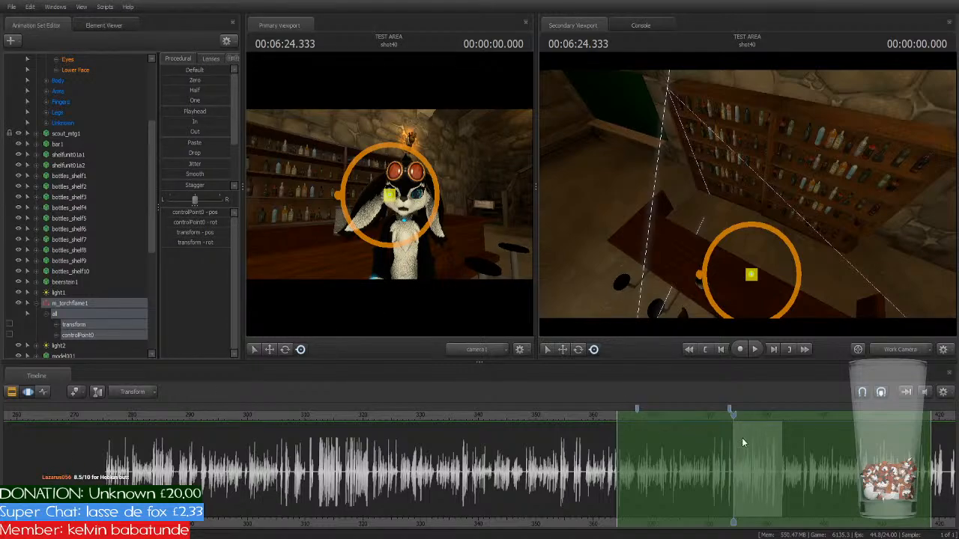
{"action": "scroll", "coordinate": [738, 462], "scroll_direction": "up", "scroll_amount": 10}
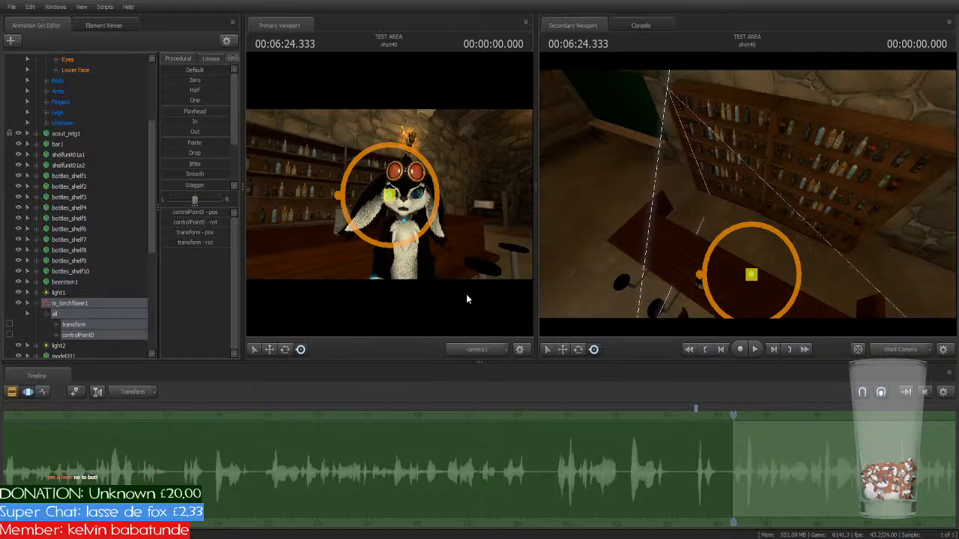
{"action": "scroll", "coordinate": [717, 464], "scroll_direction": "down", "scroll_amount": 5}
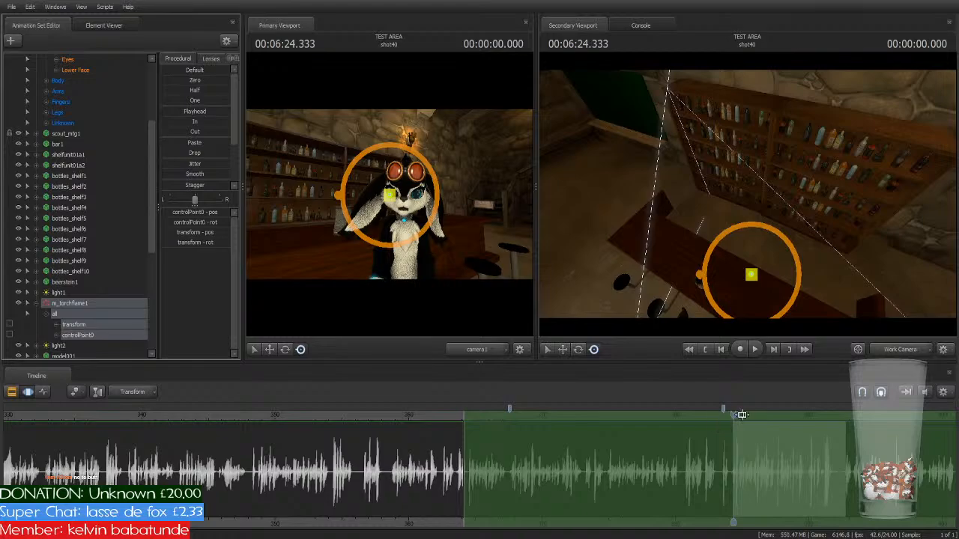
{"action": "left_click_drag", "start_coordinate": [732, 414], "coordinate": [744, 421]}
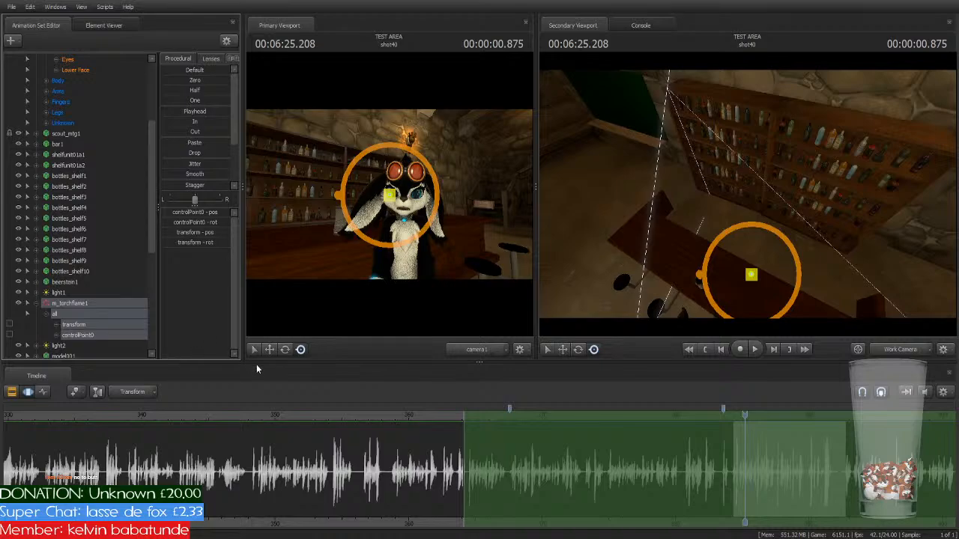
Step: Set the timeFrame duration of shot40's m_torchflame1 to 9999 in the Element Viewer, and return to the Animation Set Editor at the shot's start
{"action": "left_click", "coordinate": [103, 25]}
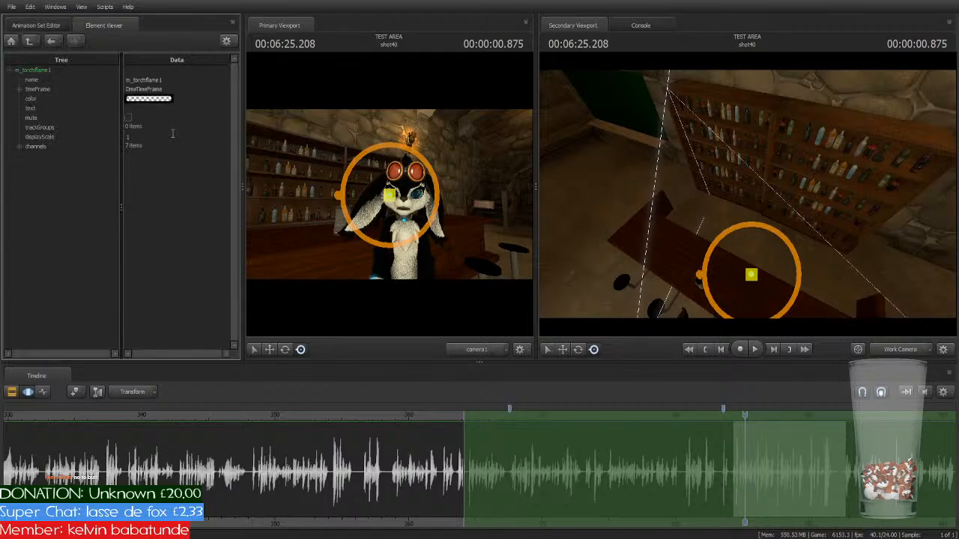
{"action": "left_click", "coordinate": [20, 89]}
{"action": "left_click", "coordinate": [46, 117]}
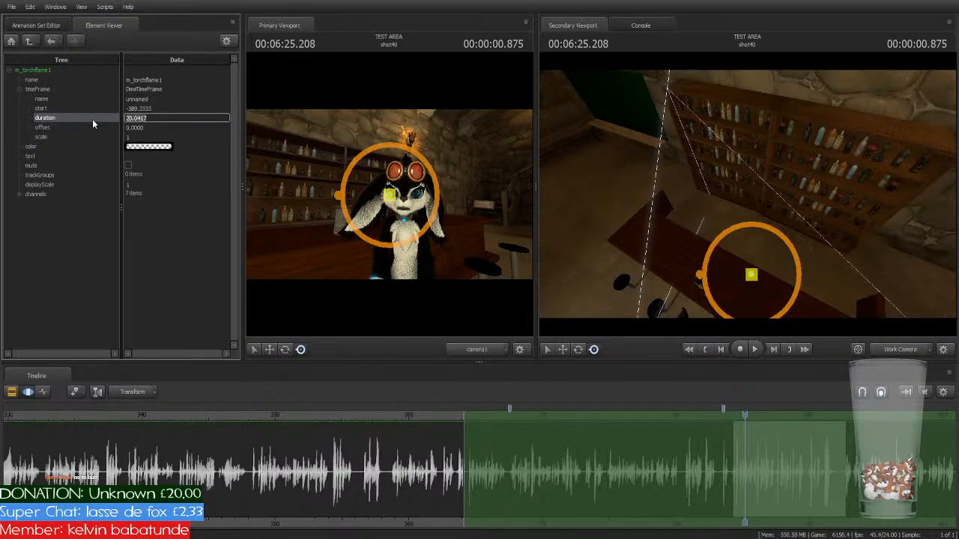
{"action": "type", "text": "9999"}
{"action": "key", "text": "Return"}
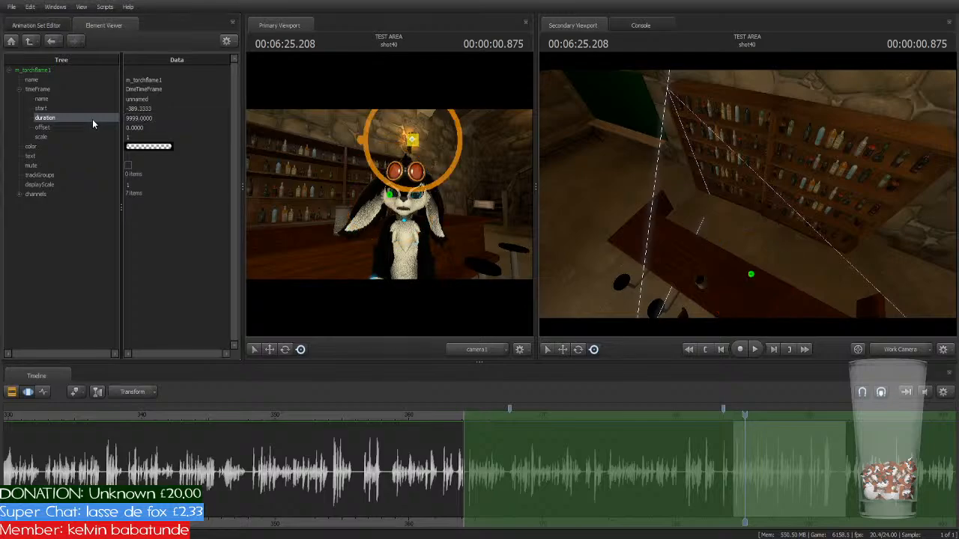
{"action": "left_click", "coordinate": [42, 26]}
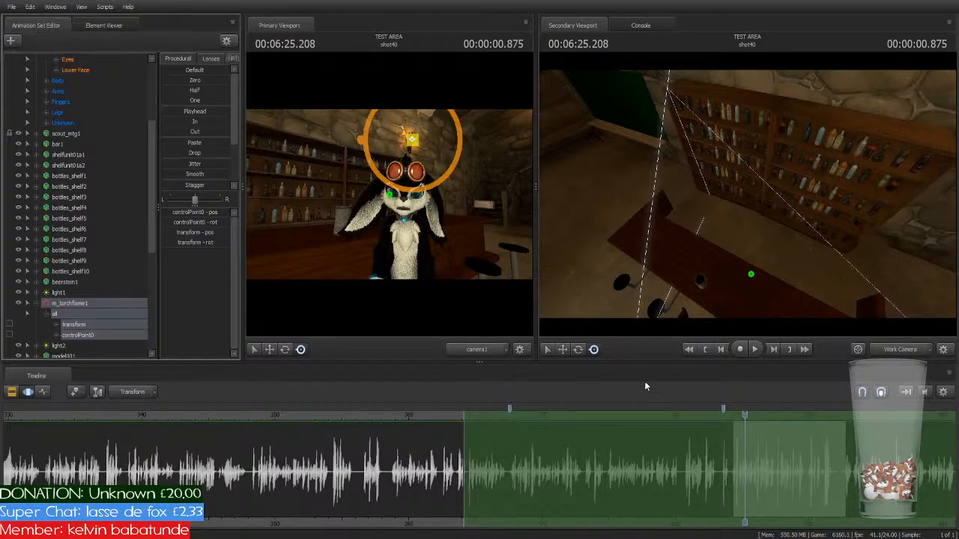
{"action": "left_click", "coordinate": [738, 410]}
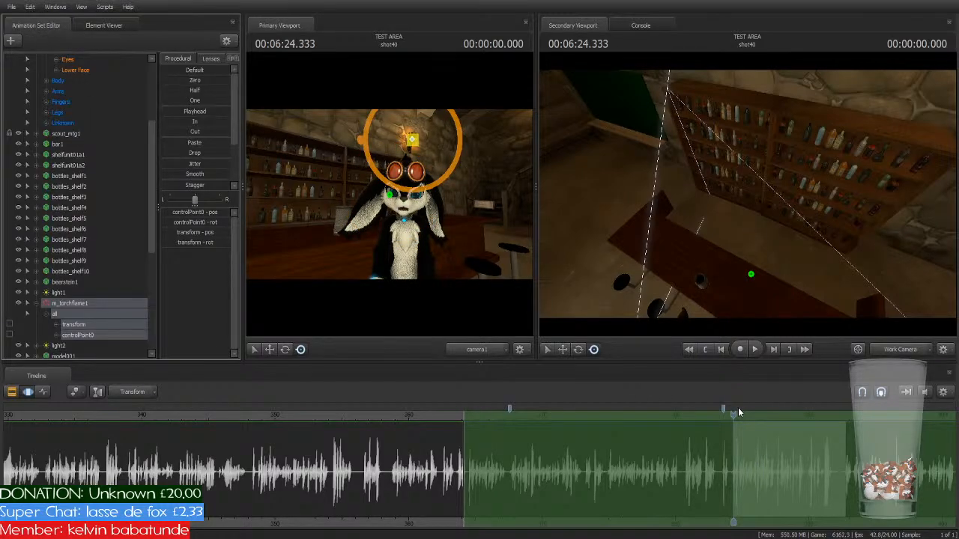
Step: Play shot40 on into shot41, stop, and step shot by shot to the start of shot43
{"action": "key", "text": "space"}
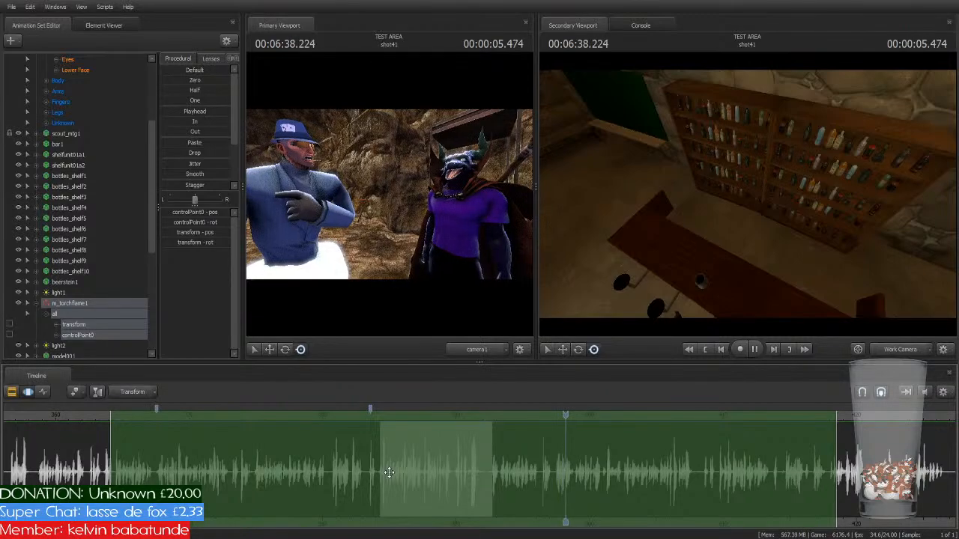
{"action": "key", "text": "space"}
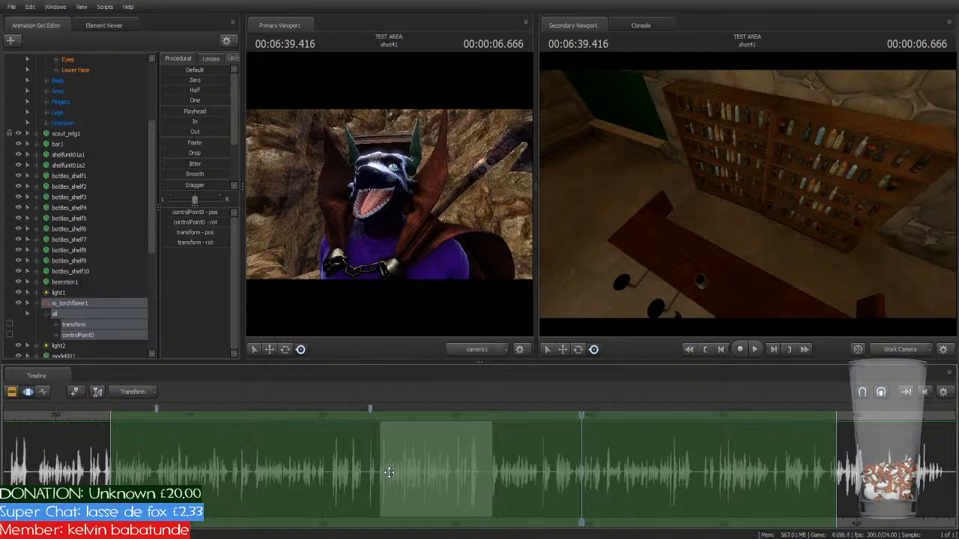
{"action": "key", "text": "Up"}
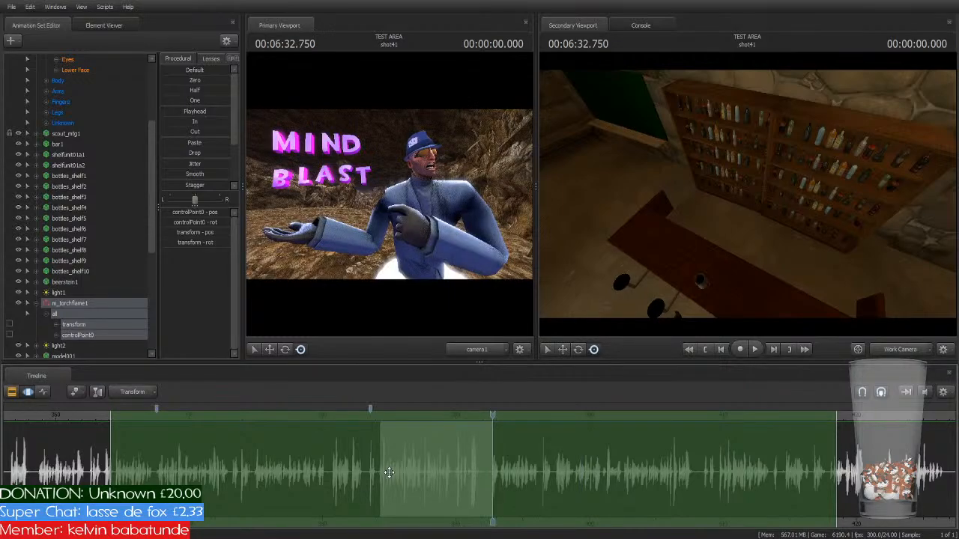
{"action": "key", "text": "Down"}
{"action": "key", "text": "Down"}
{"action": "key", "text": "Up"}
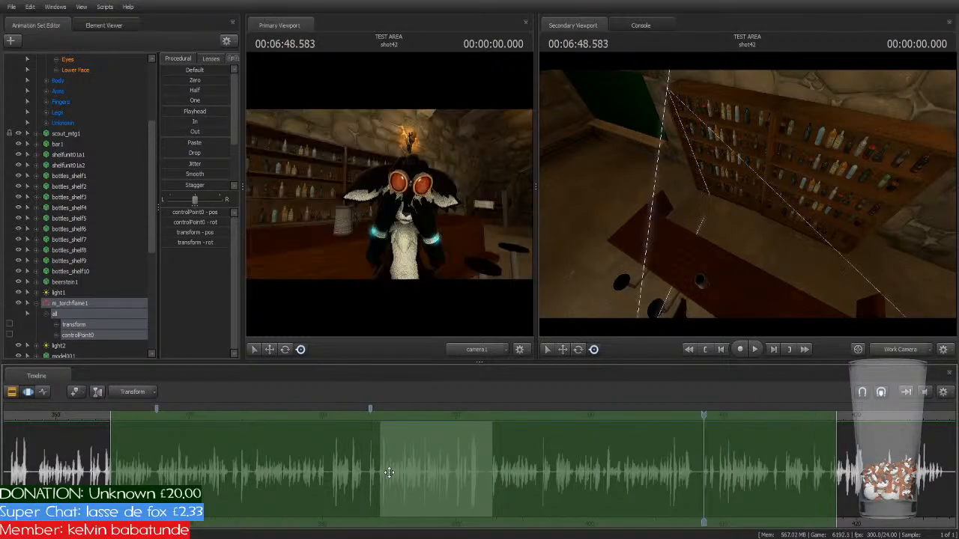
{"action": "key", "text": "Down"}
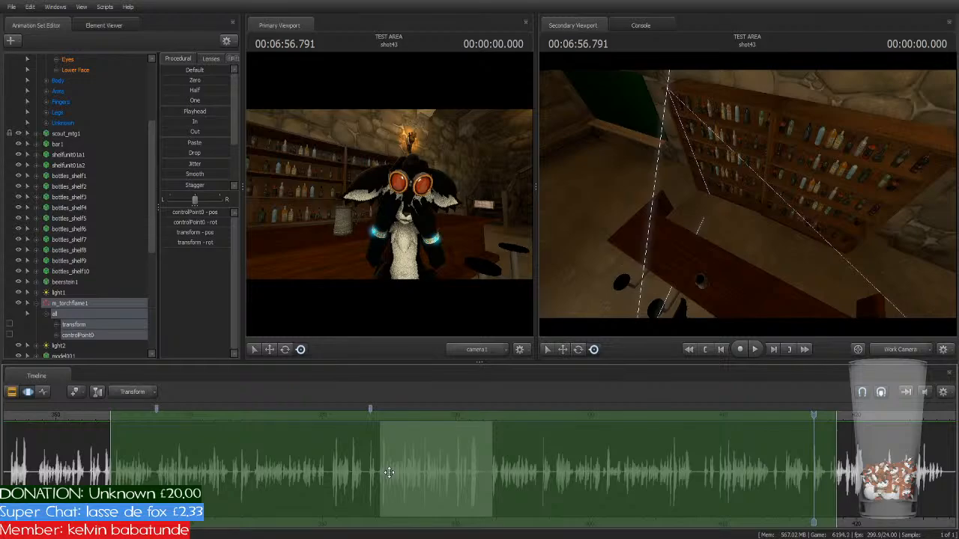
Step: Check shot43 in the Clip Editor and return to the Motion Editor with that shot active
{"action": "middle_click_drag", "start_coordinate": [876, 528], "coordinate": [378, 508]}
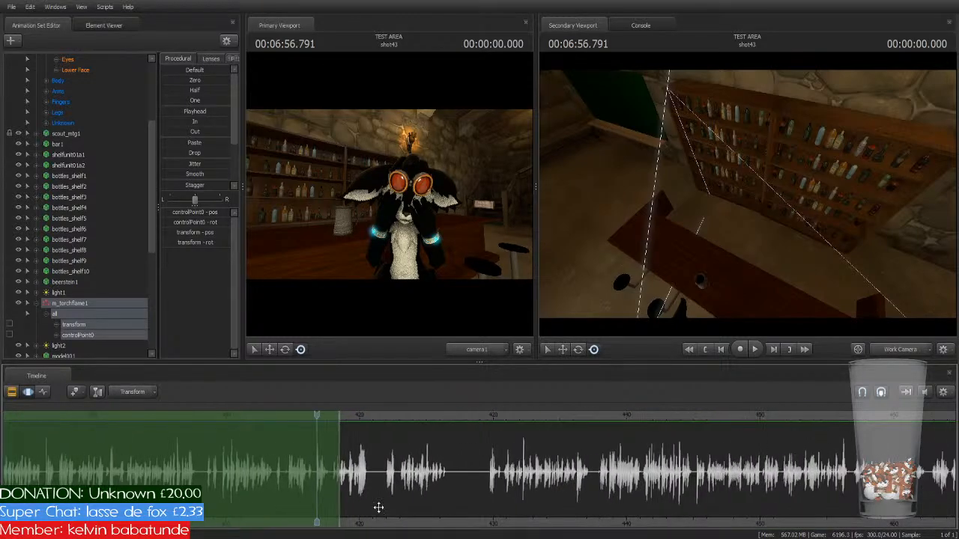
{"action": "scroll", "coordinate": [378, 507], "scroll_direction": "down", "scroll_amount": 5}
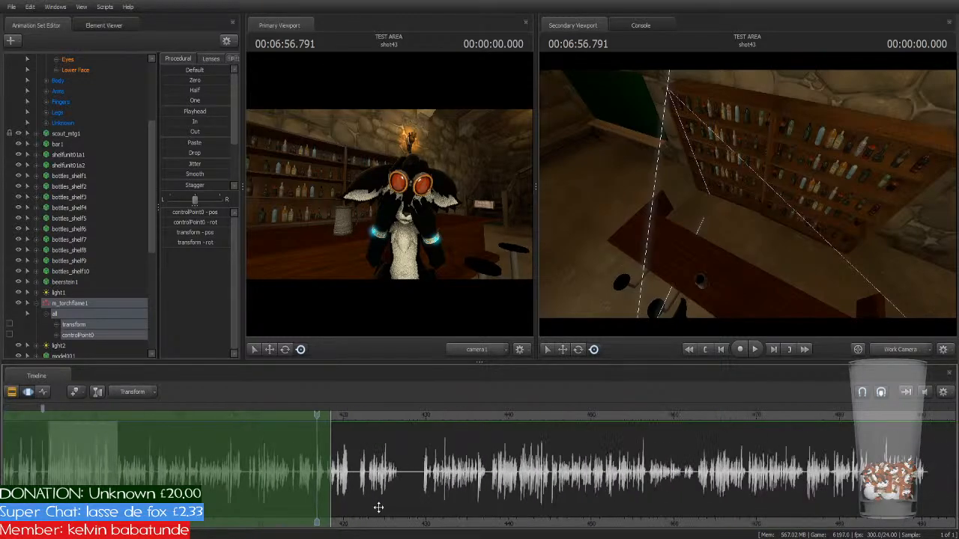
{"action": "left_click", "coordinate": [11, 394]}
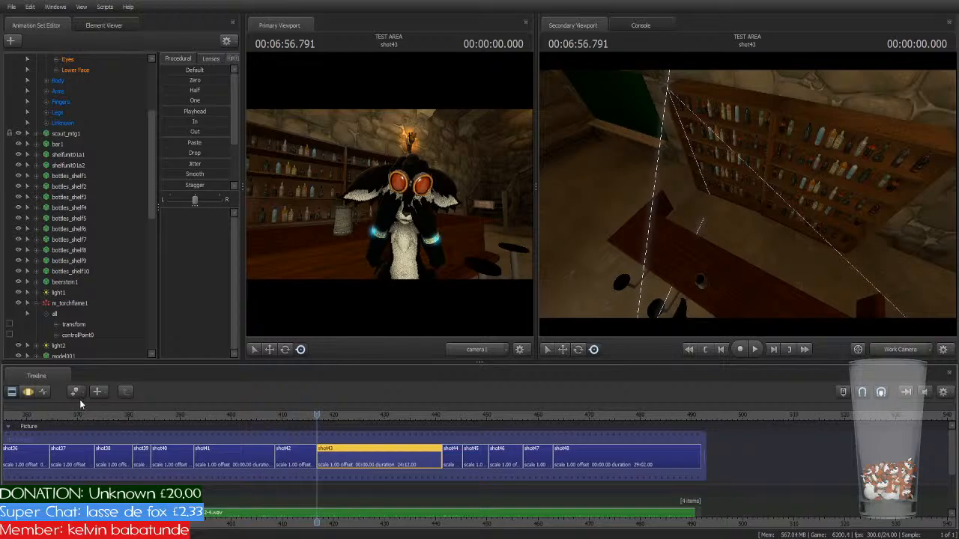
{"action": "left_click", "coordinate": [28, 391]}
Step: Move the time selection over shot43 and select all controls of its m_torchflame1
{"action": "left_click_drag", "start_coordinate": [167, 415], "coordinate": [361, 418]}
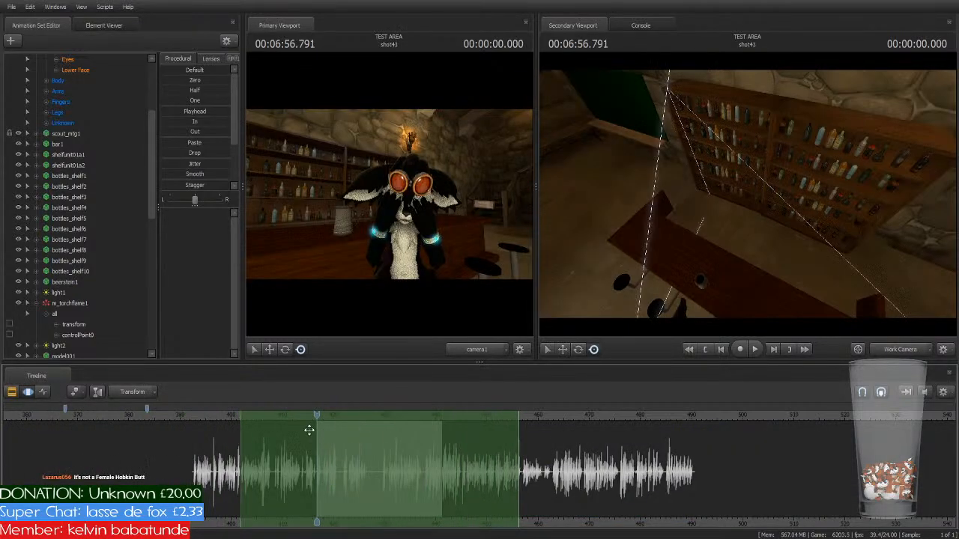
{"action": "left_click", "coordinate": [95, 326]}
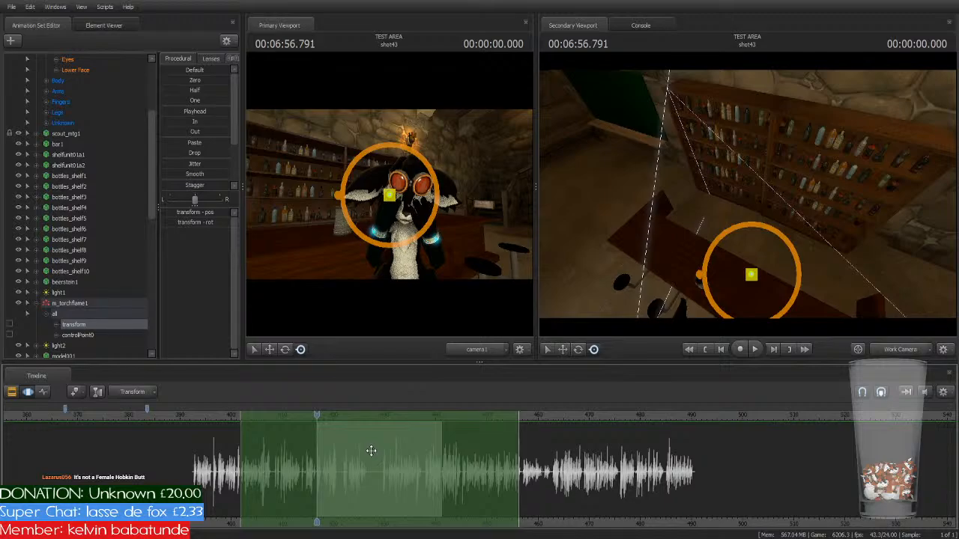
{"action": "left_click", "coordinate": [73, 304]}
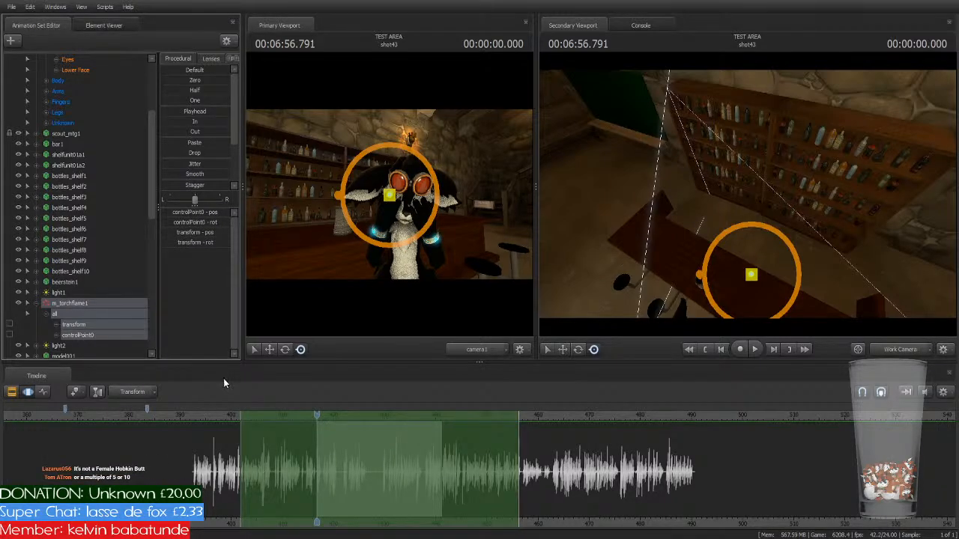
Step: Set the timeFrame duration of shot43's m_torchflame1 to 9999 in the Element Viewer, and return to the Animation Set Editor
{"action": "left_click", "coordinate": [104, 25]}
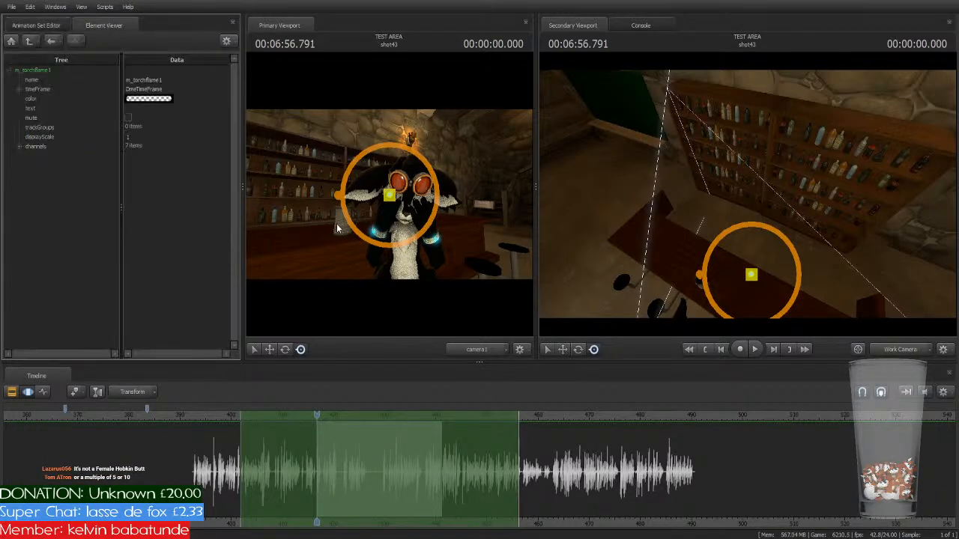
{"action": "left_click", "coordinate": [19, 89]}
{"action": "left_click", "coordinate": [47, 117]}
{"action": "type", "text": "9999"}
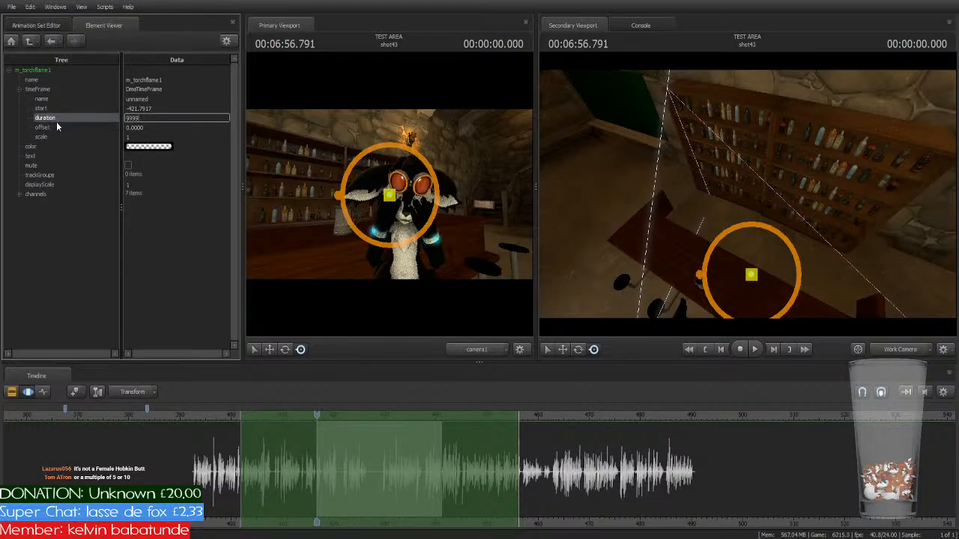
{"action": "key", "text": "Return"}
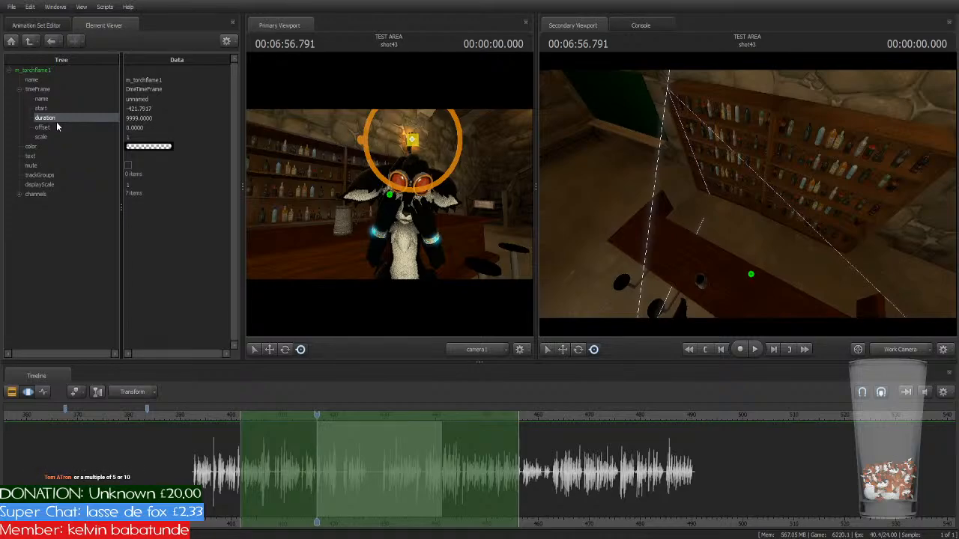
{"action": "left_click", "coordinate": [30, 25]}
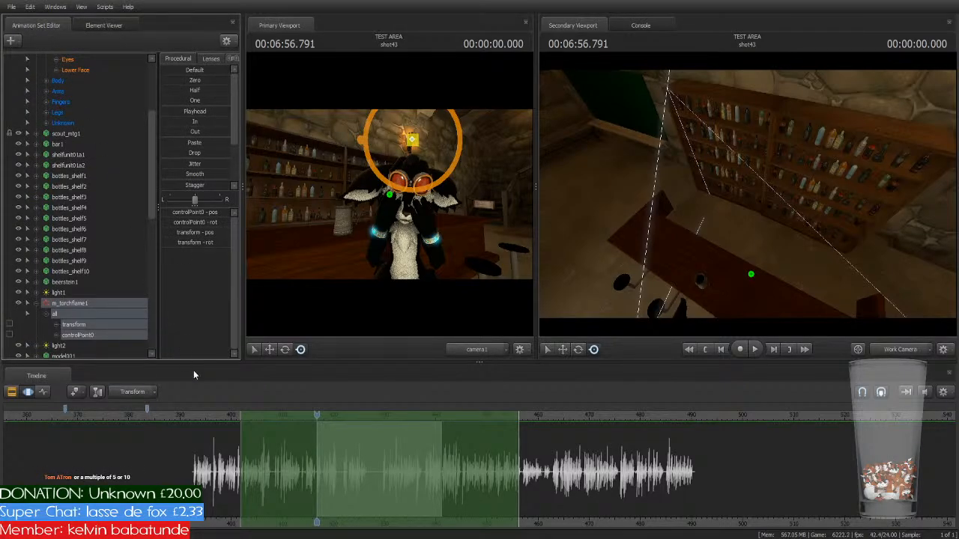
Step: Play shot43 from its start to about 00:07:00.916 to check the torch flame
{"action": "scroll", "coordinate": [322, 447], "scroll_direction": "up", "scroll_amount": 5}
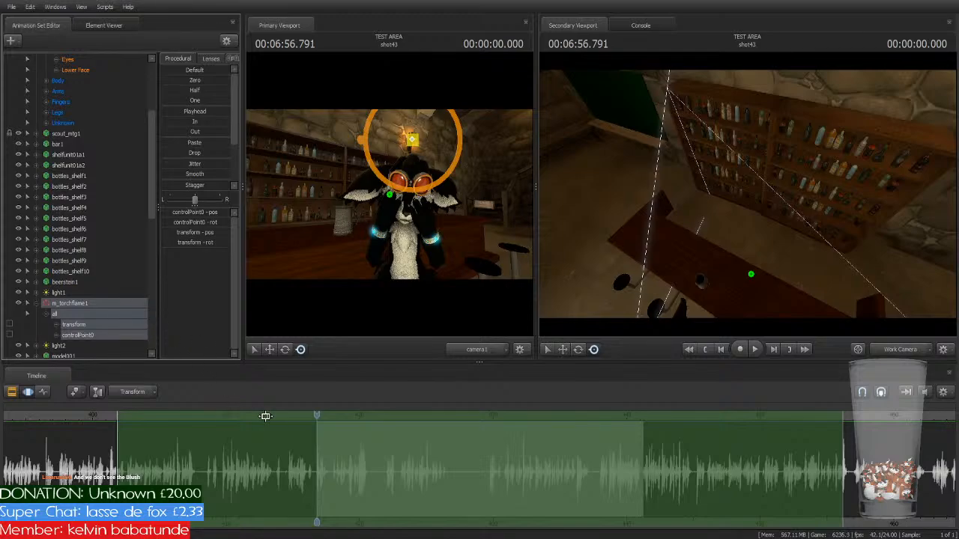
{"action": "scroll", "coordinate": [310, 415], "scroll_direction": "up", "scroll_amount": 1}
{"action": "scroll", "coordinate": [310, 415], "scroll_direction": "up", "scroll_amount": 1}
{"action": "scroll", "coordinate": [313, 415], "scroll_direction": "down", "scroll_amount": 2}
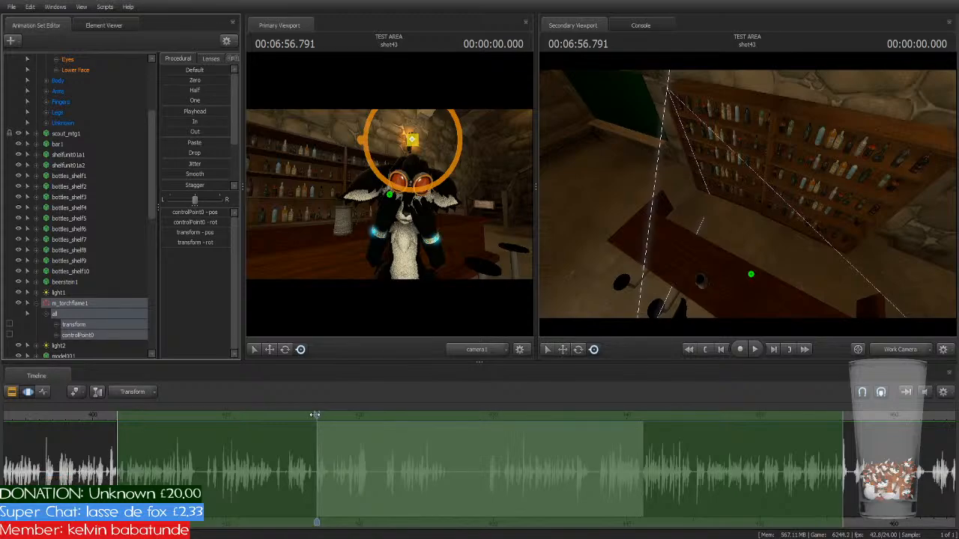
{"action": "key", "text": "space"}
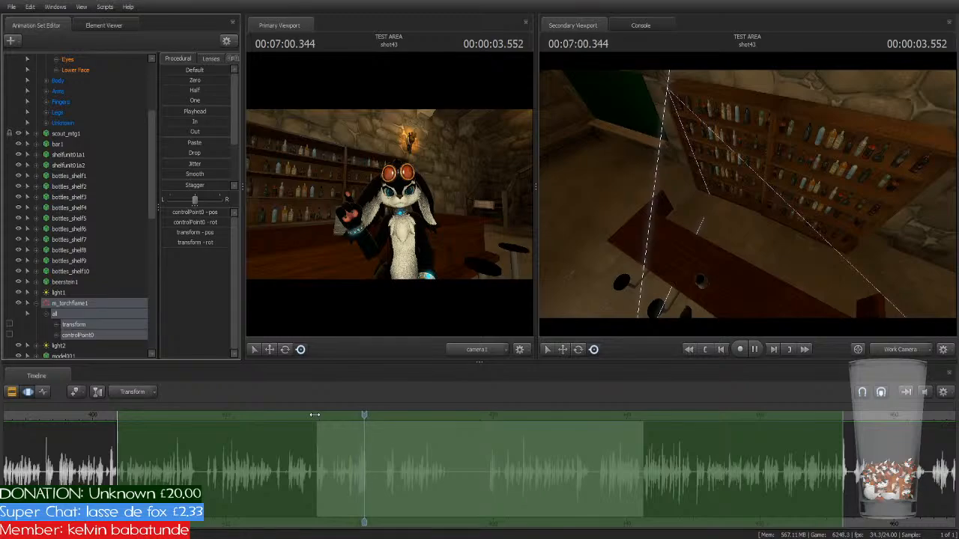
{"action": "key", "text": "space"}
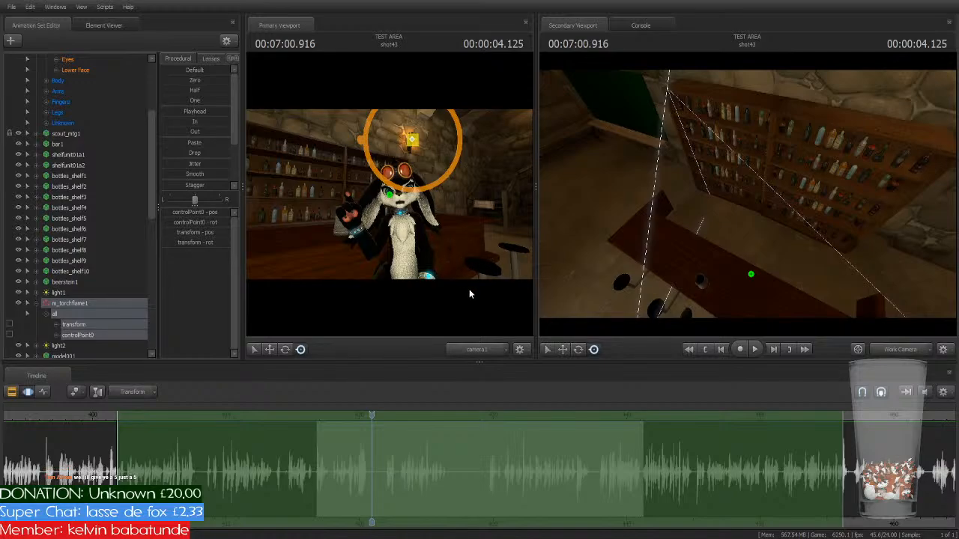
Step: Play the sequence from 00:06:55.500 through shot46 to shot48, and put the playhead at the start of shot48
{"action": "left_click", "coordinate": [300, 413]}
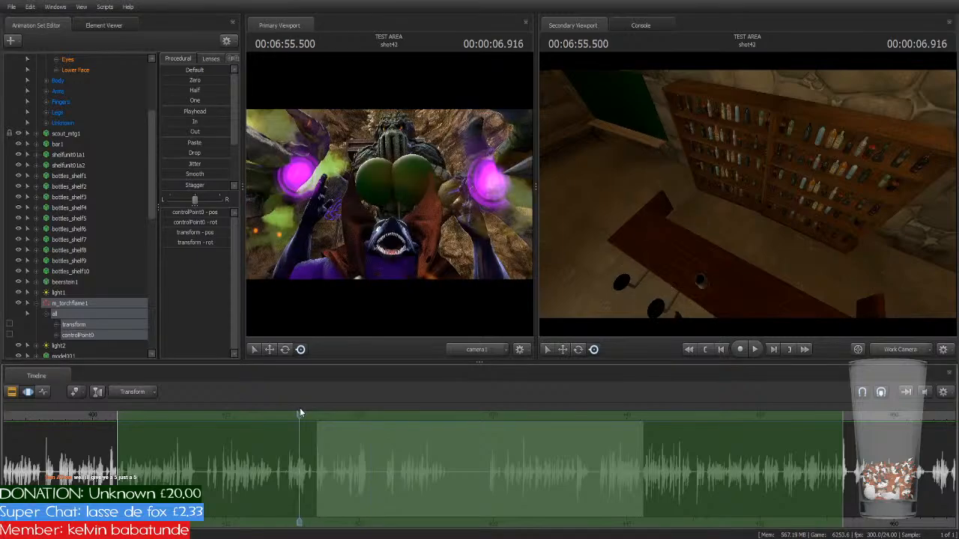
{"action": "key", "text": "space"}
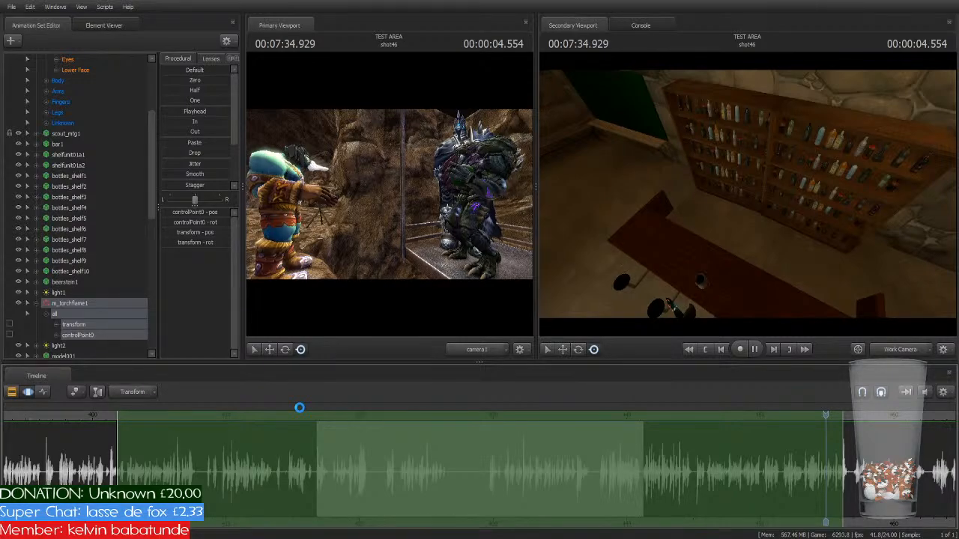
{"action": "key", "text": "space"}
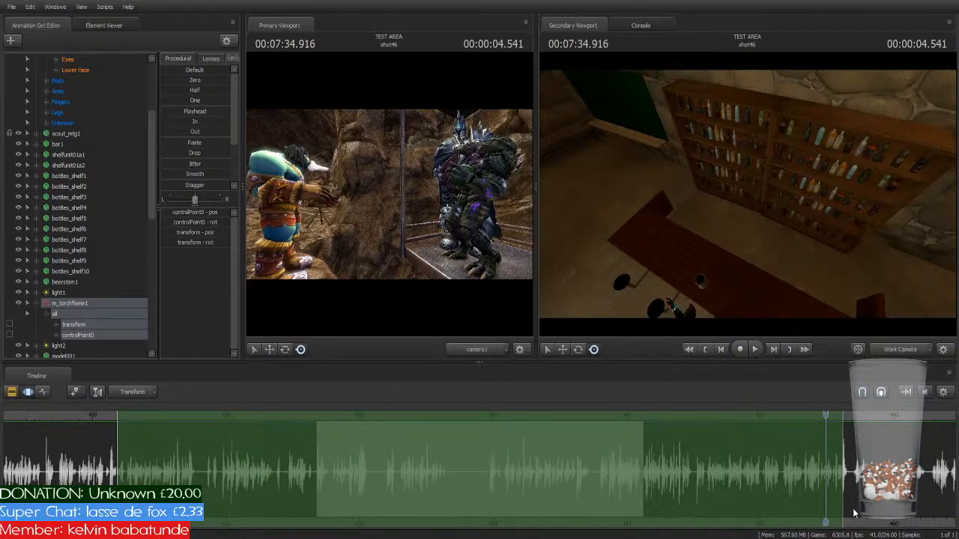
{"action": "middle_click_drag", "start_coordinate": [826, 499], "coordinate": [489, 499]}
{"action": "key", "text": "space"}
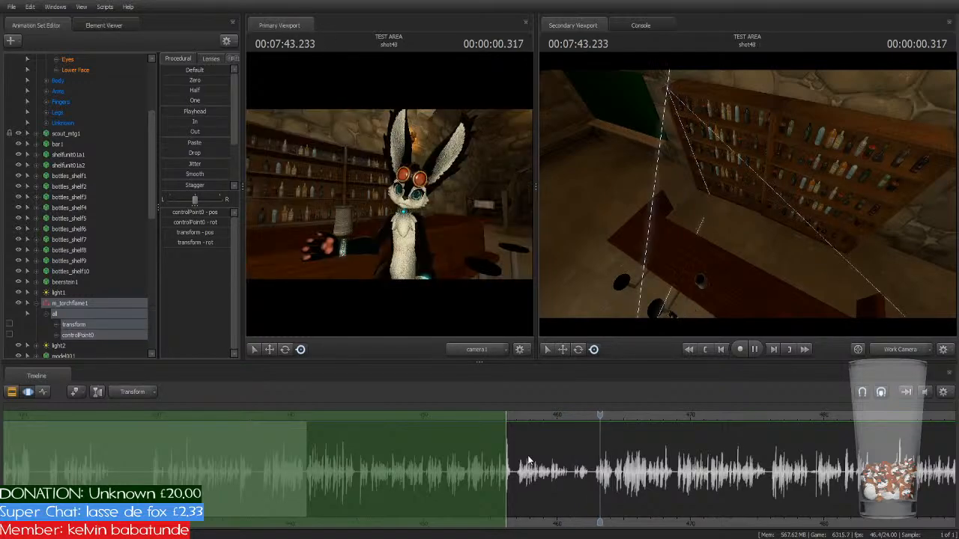
{"action": "key", "text": "space"}
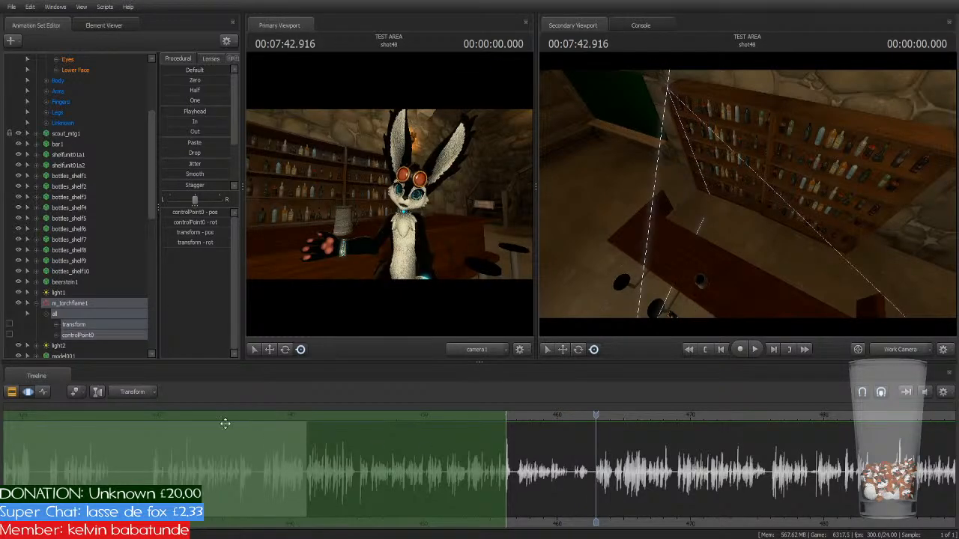
Step: Select shot48 in the Clip Editor and show it in the Motion Editor
{"action": "left_click", "coordinate": [11, 391]}
{"action": "left_click", "coordinate": [653, 463]}
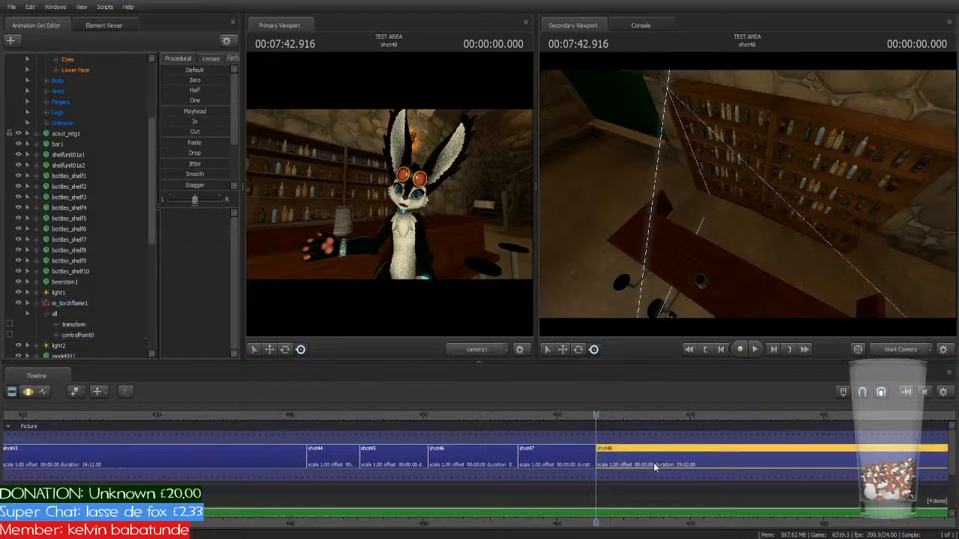
{"action": "left_click", "coordinate": [28, 392]}
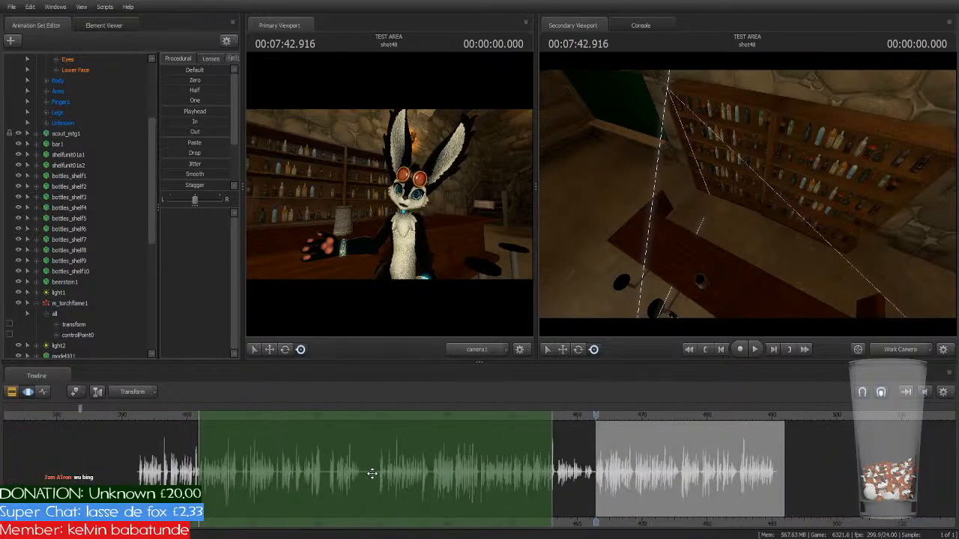
Step: Move the time selection over shot48 and select all controls of its m_torchflame1
{"action": "left_click_drag", "start_coordinate": [355, 418], "coordinate": [667, 427]}
{"action": "scroll", "coordinate": [731, 465], "scroll_direction": "up", "scroll_amount": 3}
{"action": "scroll", "coordinate": [732, 465], "scroll_direction": "up", "scroll_amount": 2}
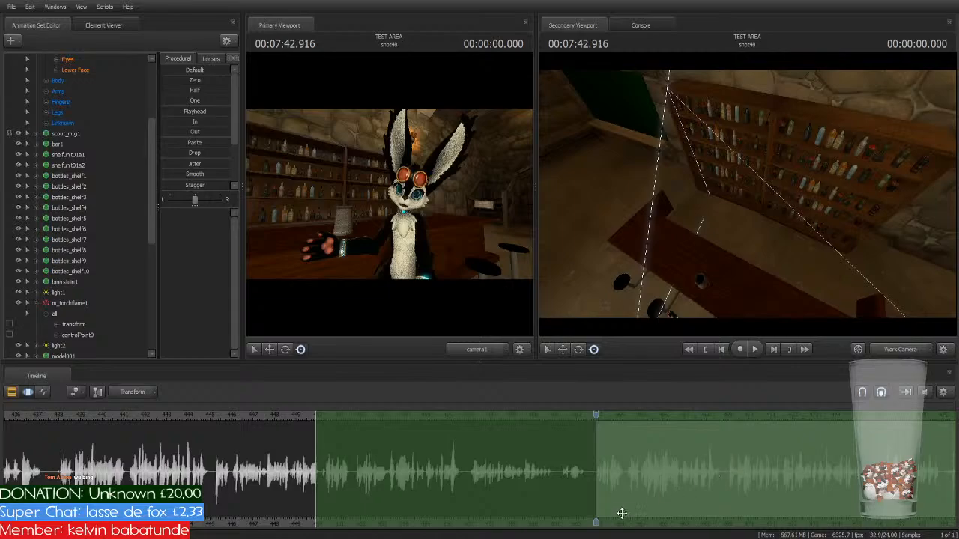
{"action": "middle_click_drag", "start_coordinate": [599, 520], "coordinate": [396, 497]}
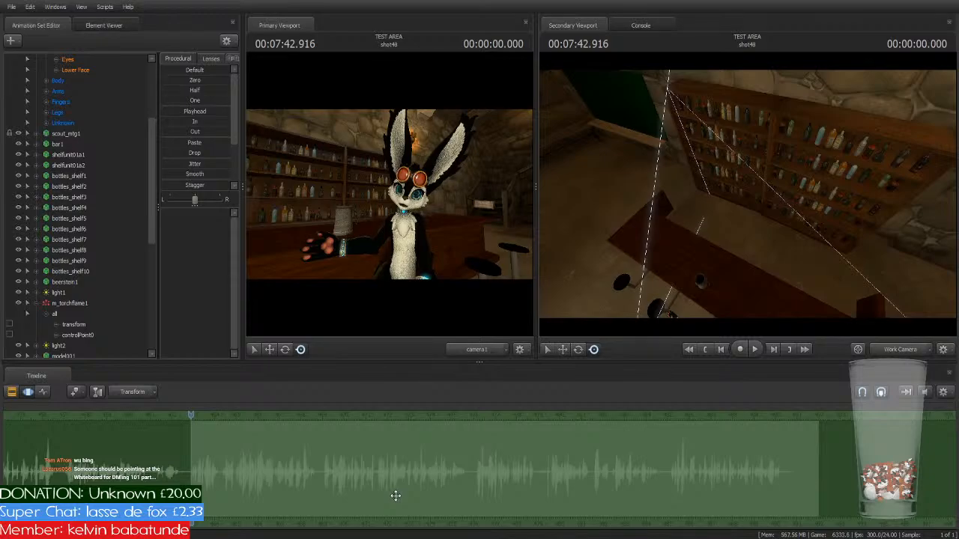
{"action": "left_click", "coordinate": [82, 312]}
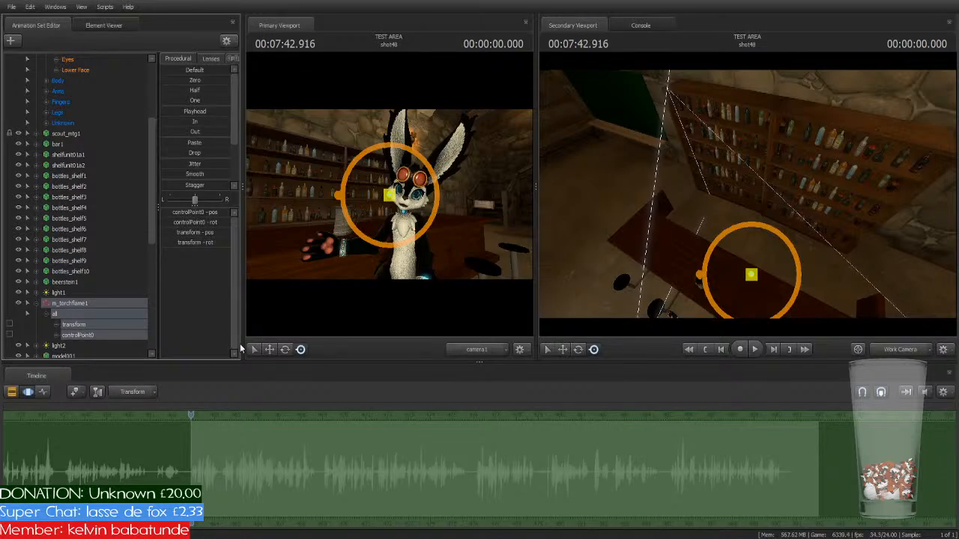
Step: Set the timeFrame duration of shot48's m_torchflame1 to 9999 in the Element Viewer, and return to the Animation Set Editor
{"action": "scroll", "coordinate": [212, 427], "scroll_direction": "down", "scroll_amount": 2}
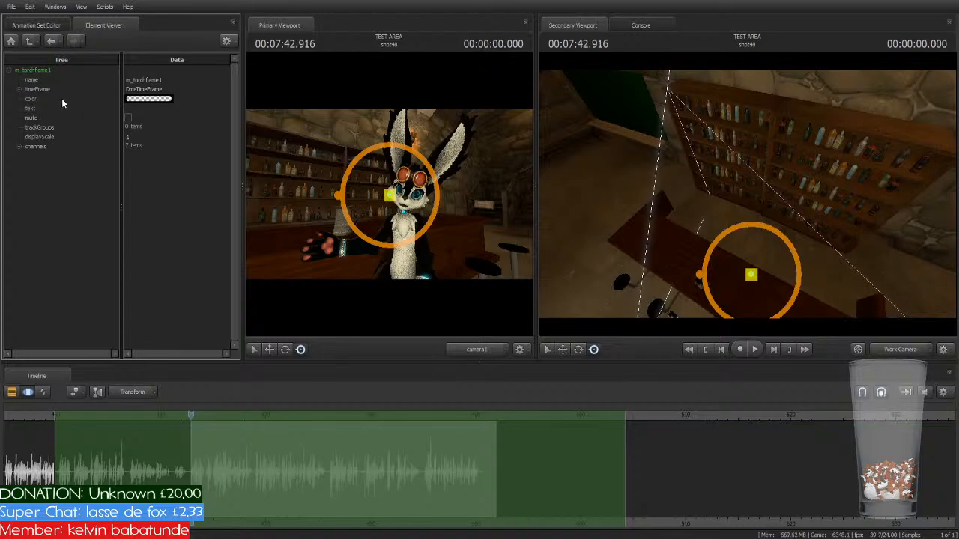
{"action": "left_click", "coordinate": [18, 89]}
{"action": "double_click", "coordinate": [154, 120]}
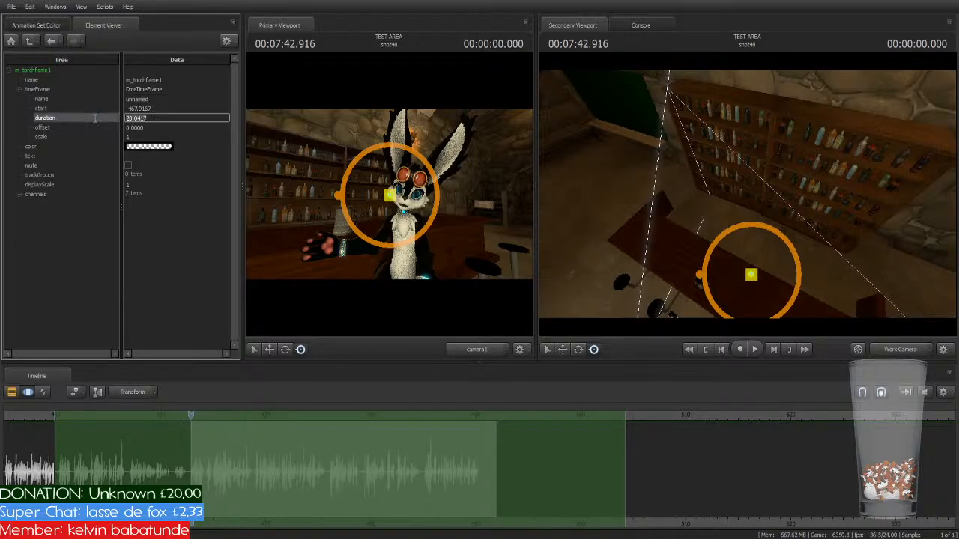
{"action": "type", "text": "9999"}
{"action": "key", "text": "Return"}
{"action": "left_click", "coordinate": [51, 25]}
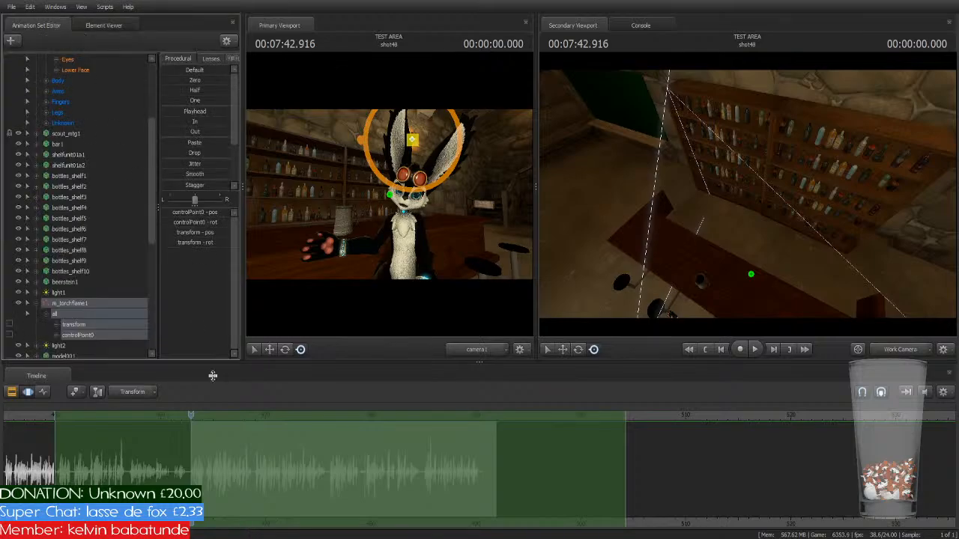
Step: Play shot48 through to the end of the sequence and view the whole timeline
{"action": "key", "text": "space"}
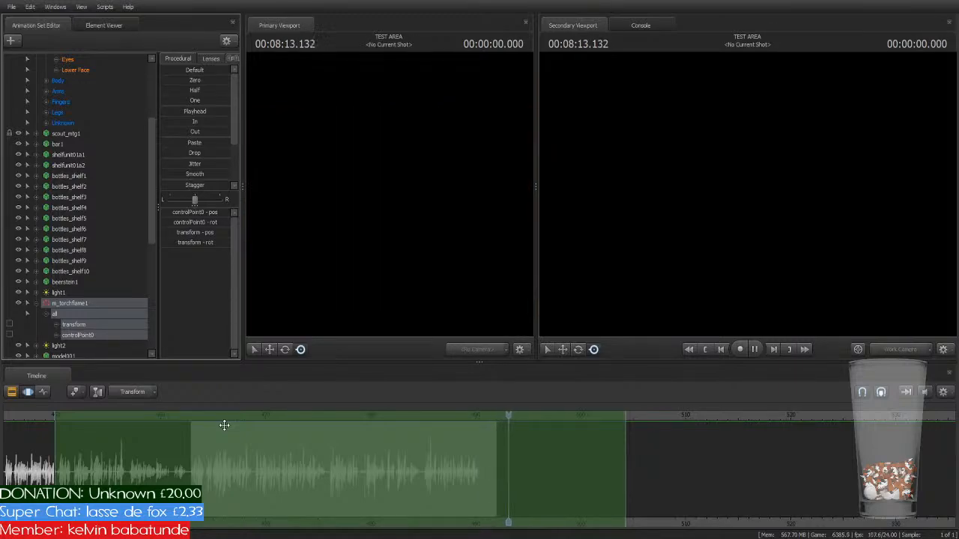
{"action": "key", "text": "space"}
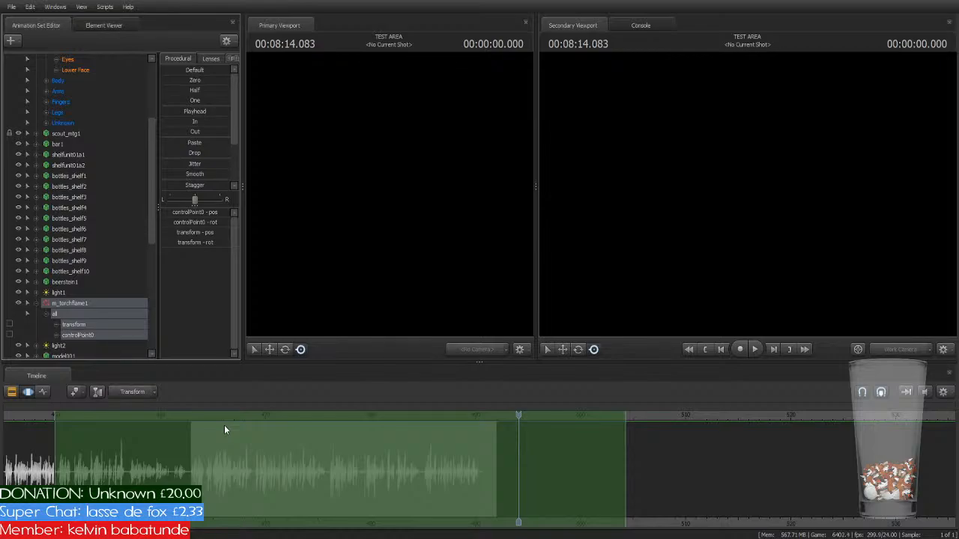
{"action": "scroll", "coordinate": [237, 445], "scroll_direction": "down", "scroll_amount": 10}
{"action": "scroll", "coordinate": [237, 444], "scroll_direction": "down", "scroll_amount": 12}
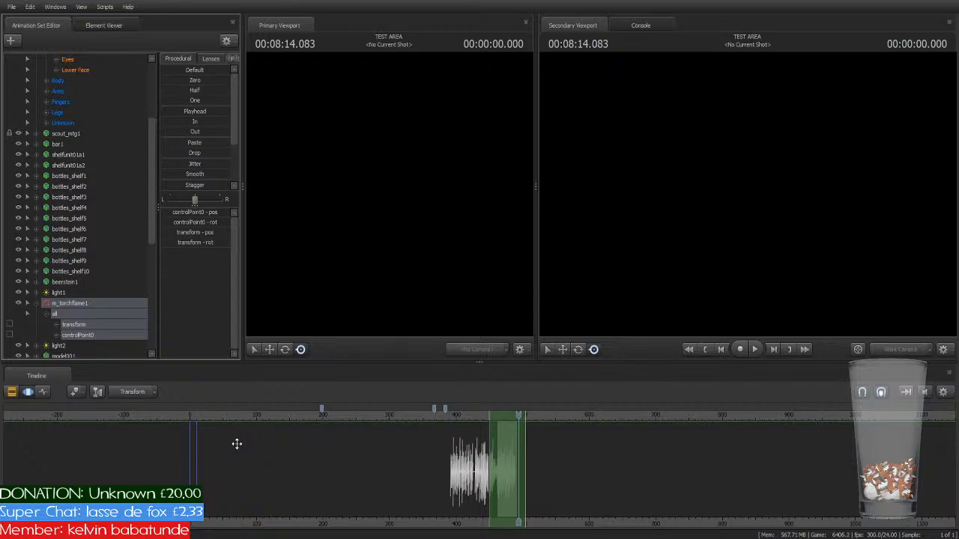
Step: Jump the playhead back shot by shot from the end of the sequence to the start of shot4
{"action": "key", "text": "Up"}
{"action": "key", "text": "Up"}
{"action": "key", "text": "Up"}
{"action": "key", "text": "Up"}
{"action": "key", "text": "Up"}
{"action": "key", "text": "Up"}
{"action": "key", "text": "Up"}
{"action": "key", "text": "Up"}
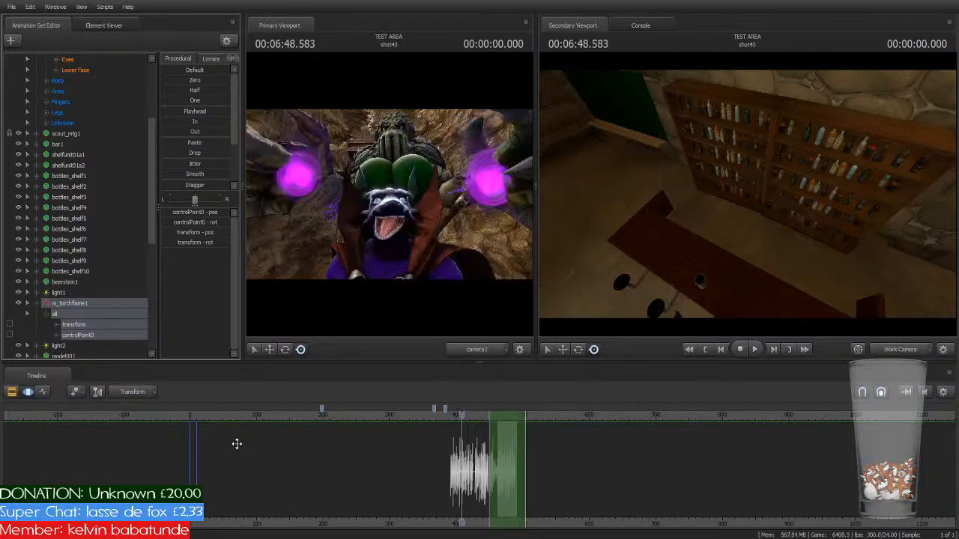
{"action": "key", "text": "Up"}
{"action": "key", "text": "Up"}
{"action": "key", "text": "Up"}
{"action": "key", "text": "Up"}
{"action": "key", "text": "Up"}
{"action": "key", "text": "Up"}
{"action": "key", "text": "Up"}
{"action": "key", "text": "Up"}
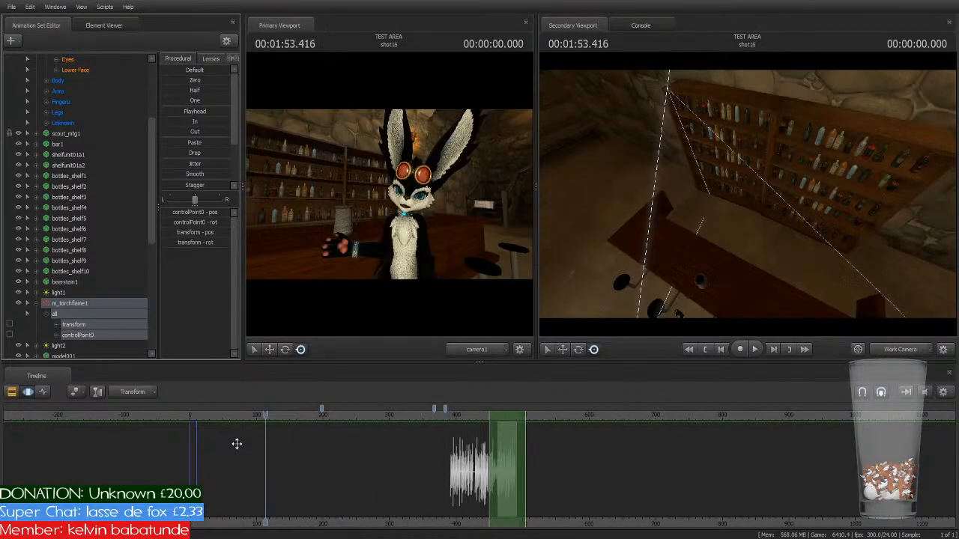
{"action": "key", "text": "Up"}
{"action": "key", "text": "Up"}
{"action": "key", "text": "Up"}
{"action": "key", "text": "Up"}
{"action": "key", "text": "Up"}
{"action": "key", "text": "Up"}
{"action": "key", "text": "Up"}
{"action": "key", "text": "Up"}
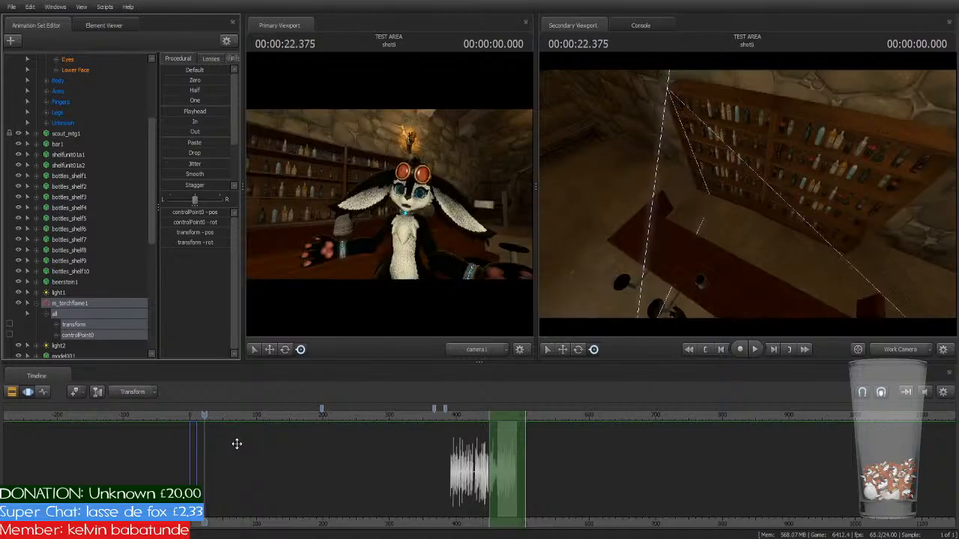
{"action": "key", "text": "Up"}
{"action": "key", "text": "Up"}
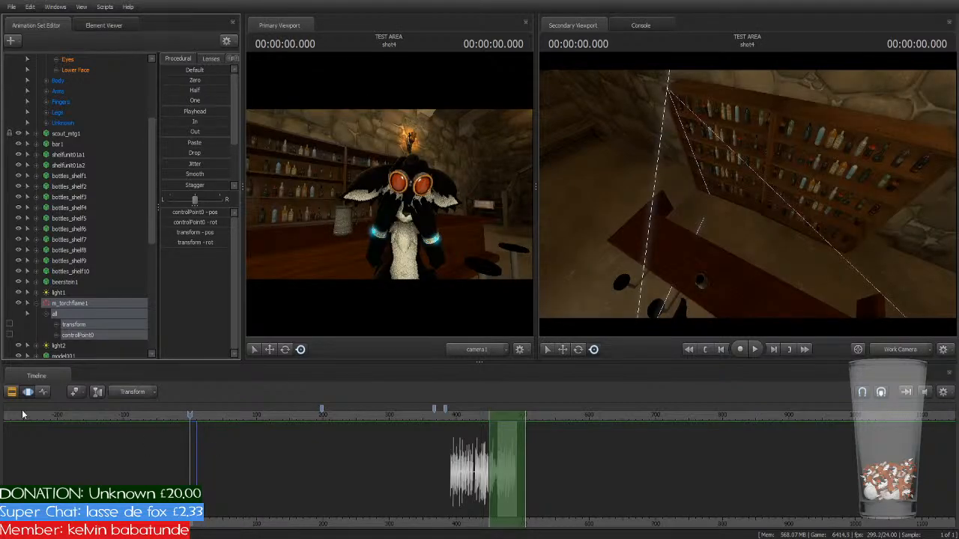
Step: Show the sequence in the Clip Editor and play it from shot4 through to the end of shot48, then stop playback
{"action": "left_click", "coordinate": [11, 391]}
{"action": "scroll", "coordinate": [586, 465], "scroll_direction": "up", "scroll_amount": 3}
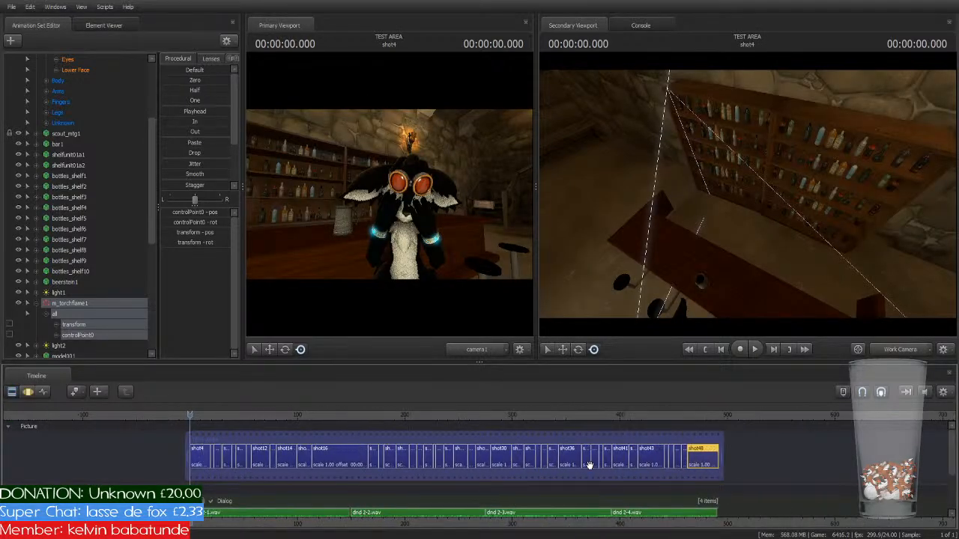
{"action": "scroll", "coordinate": [812, 523], "scroll_direction": "up", "scroll_amount": 3}
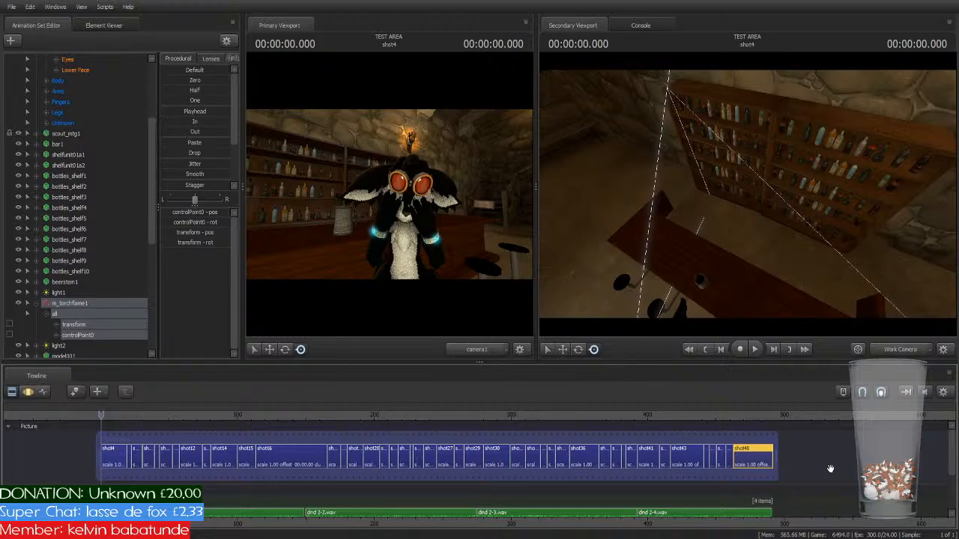
{"action": "key", "text": "space"}
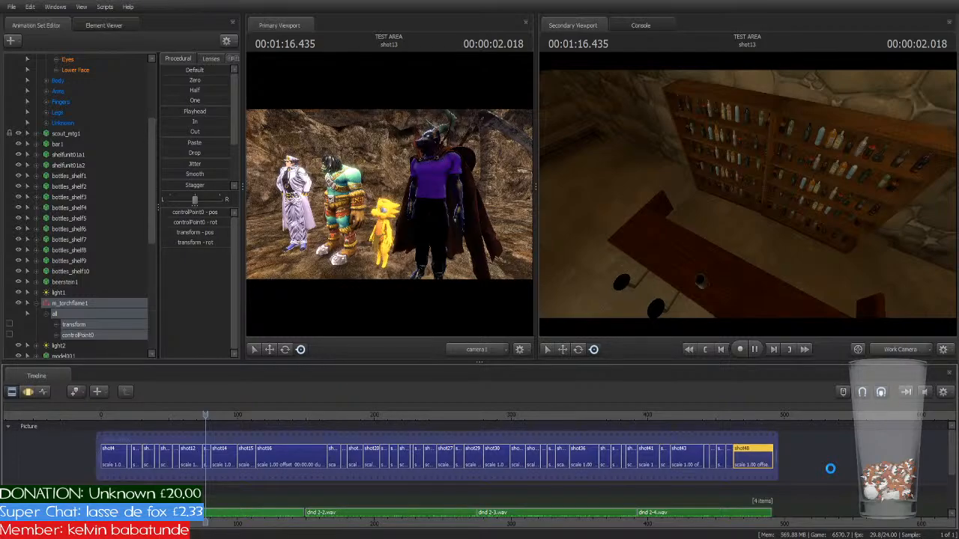
{"action": "key", "text": "space"}
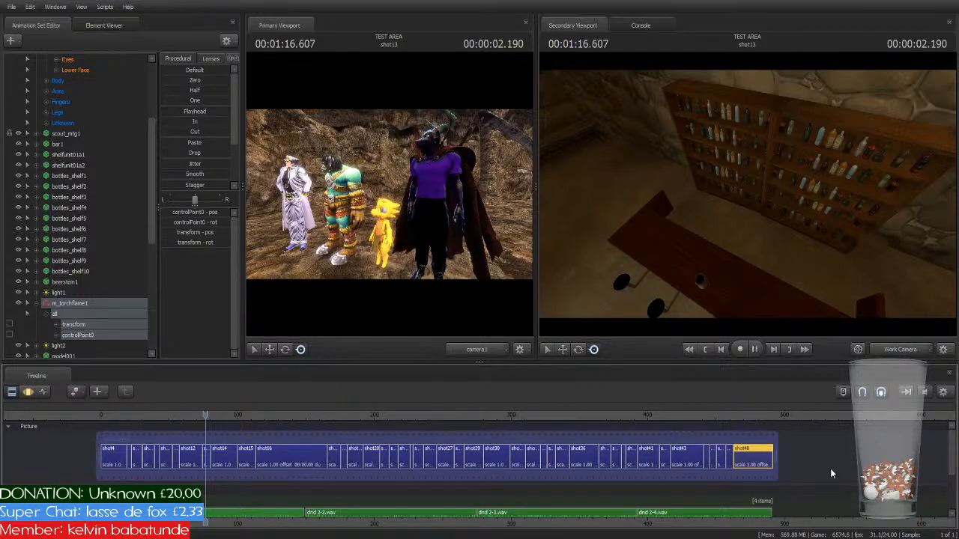
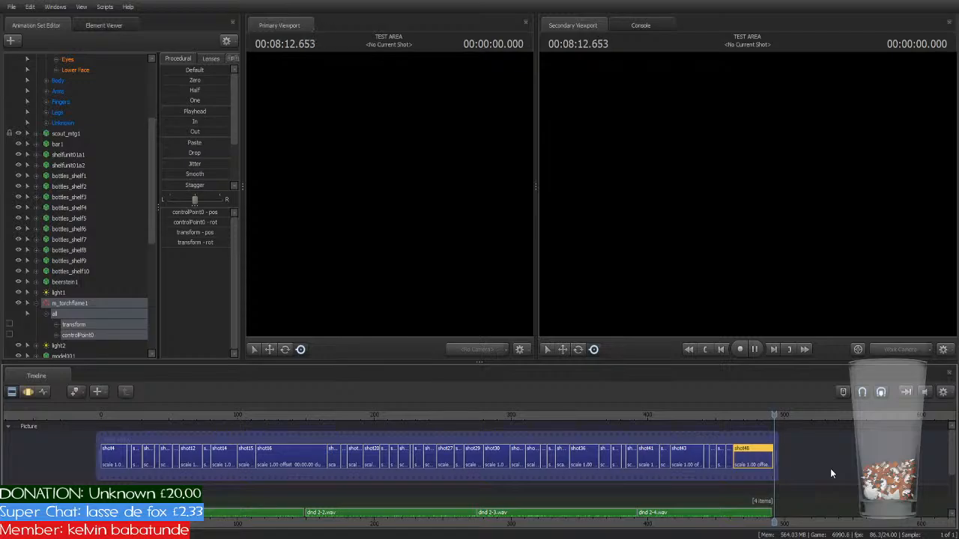
{"action": "key", "text": "space"}
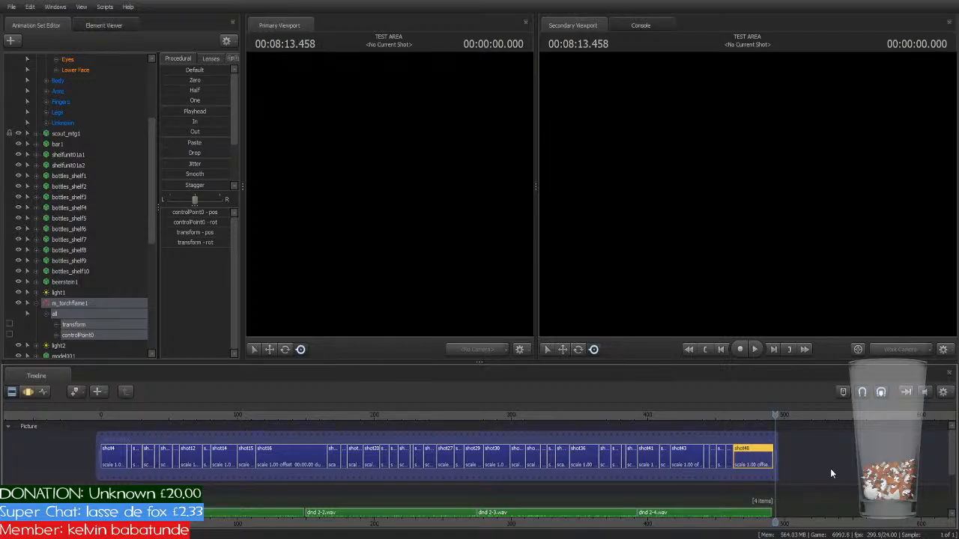